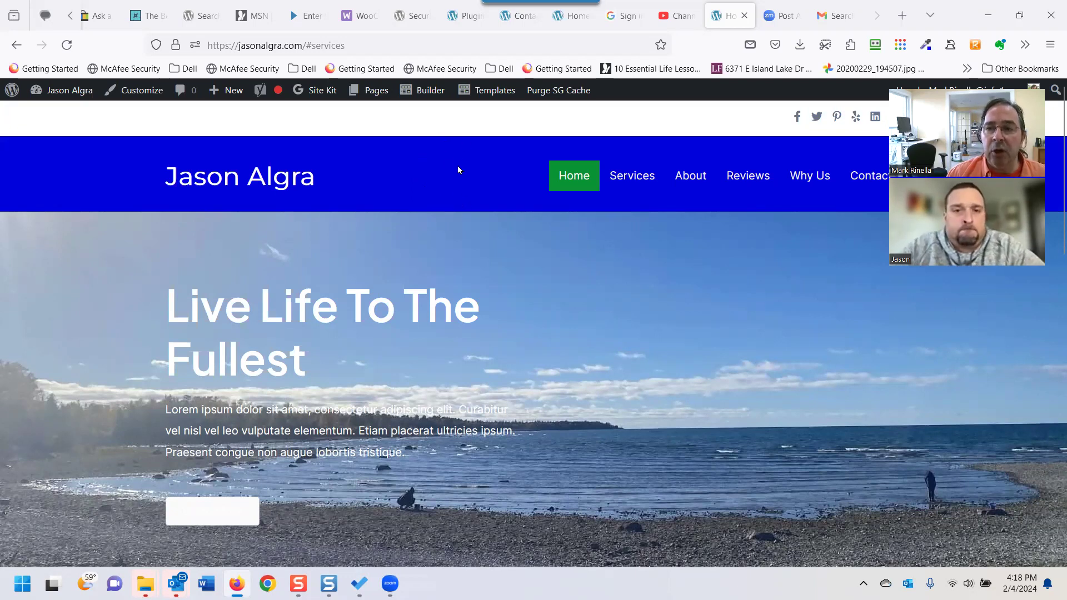
Scroll through the site, then go to the WordPress admin Dashboard.
scroll(458, 165, "down", 1)
scroll(459, 159, "up", 1)
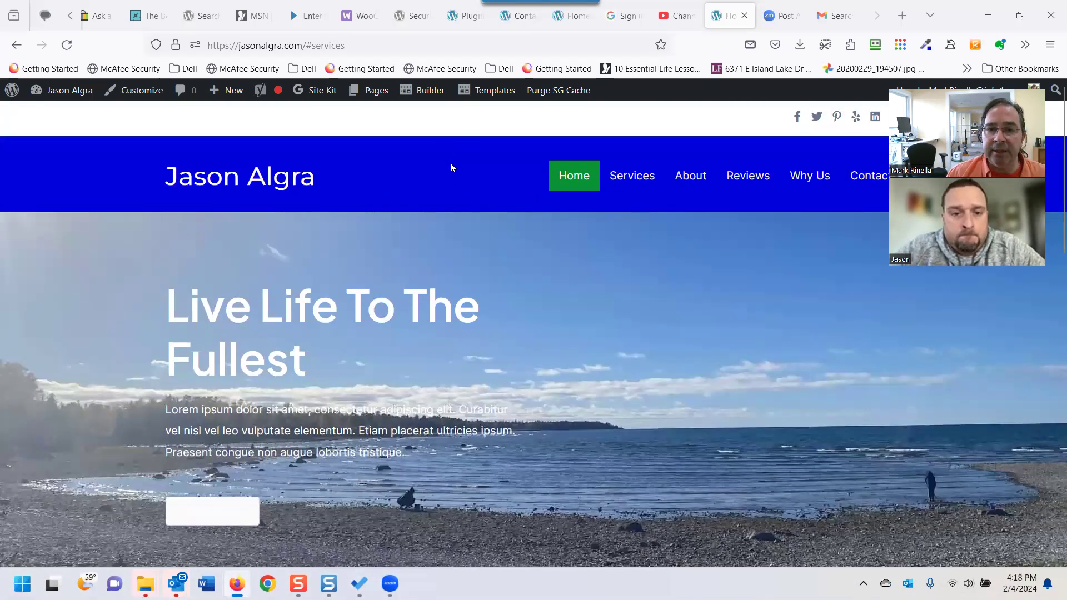
scroll(450, 182, "down", 15)
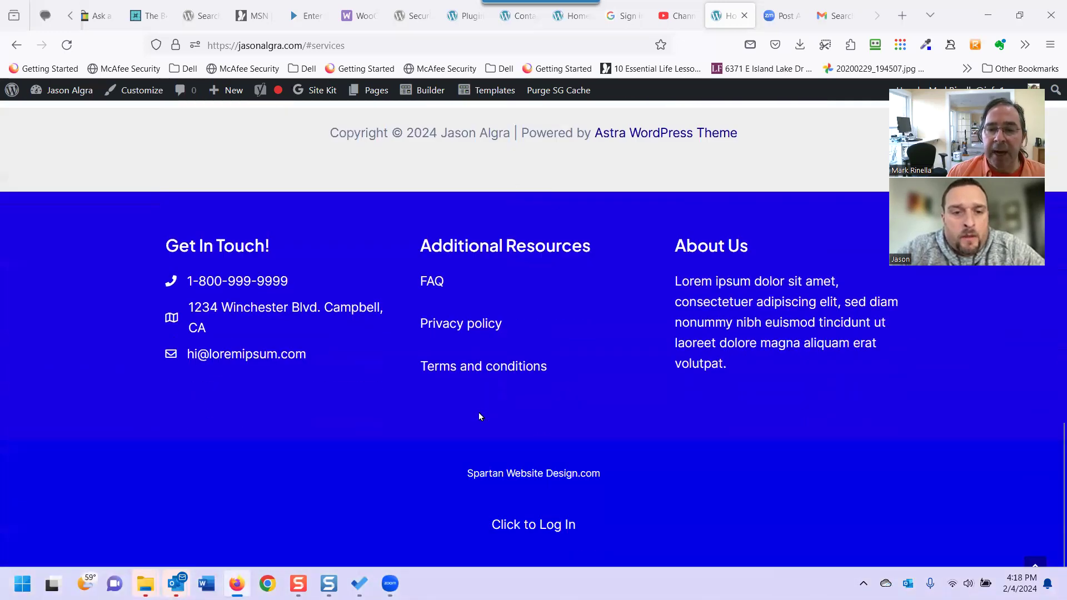
scroll(292, 346, "up", 3)
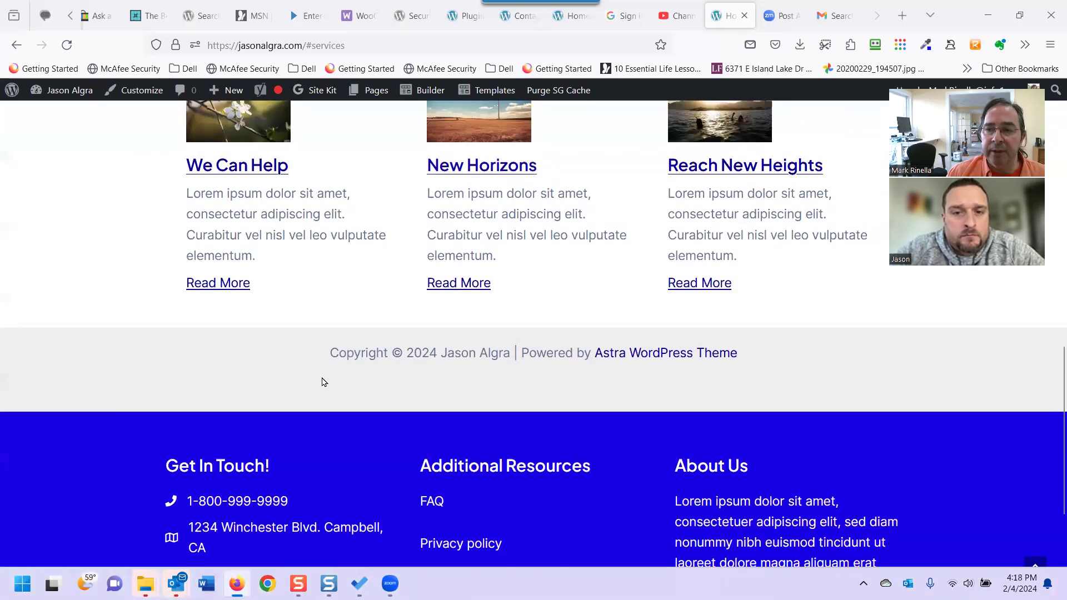
scroll(324, 381, "up", 4)
scroll(387, 461, "up", 4)
scroll(398, 416, "up", 4)
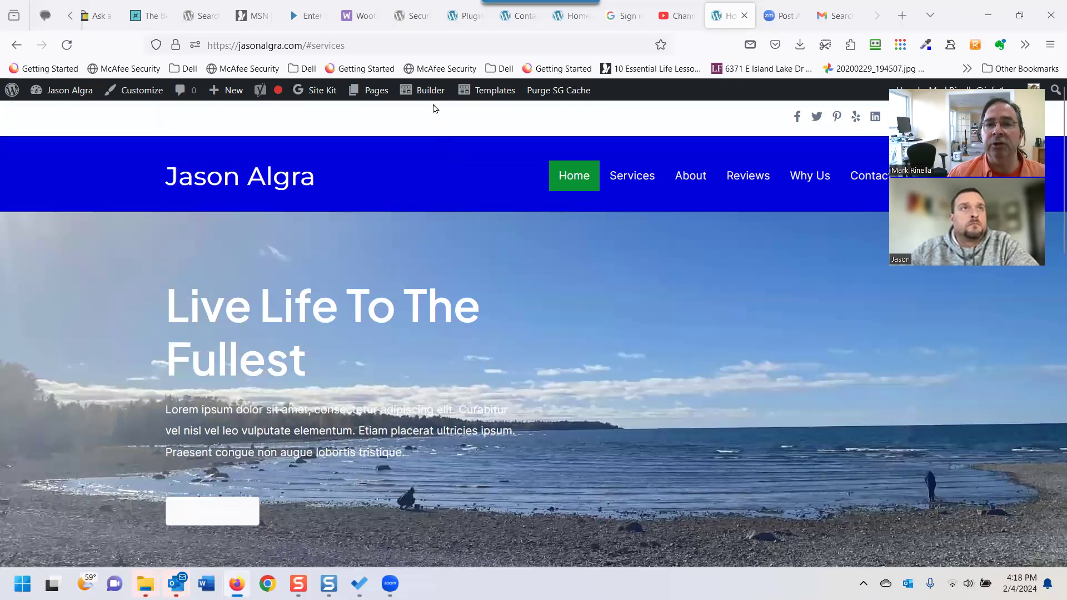
mouse_move(433, 90)
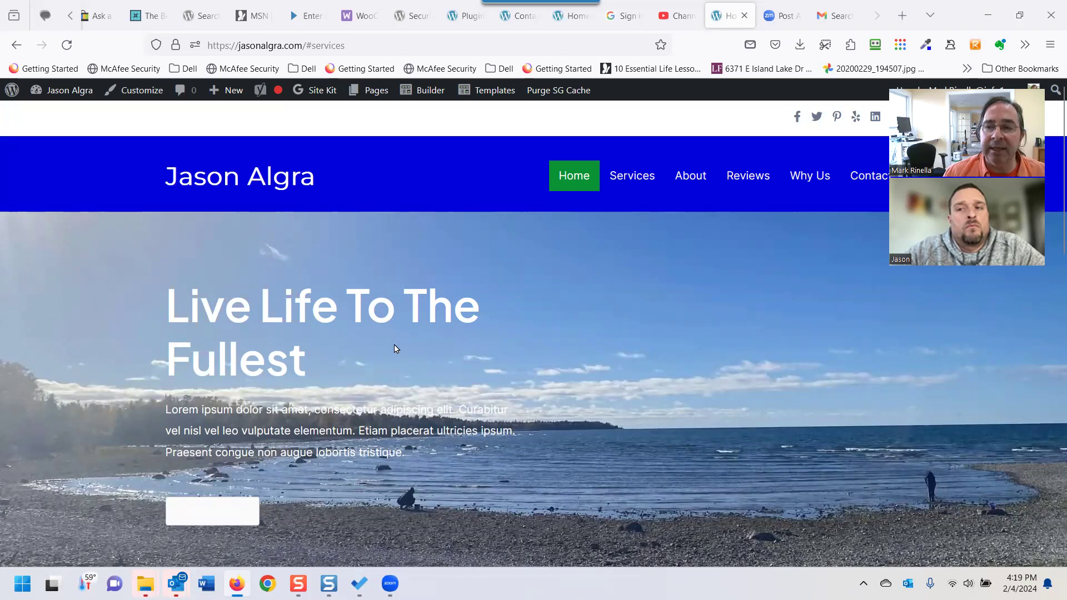
scroll(378, 327, "down", 4)
scroll(380, 339, "up", 3)
scroll(380, 339, "up", 1)
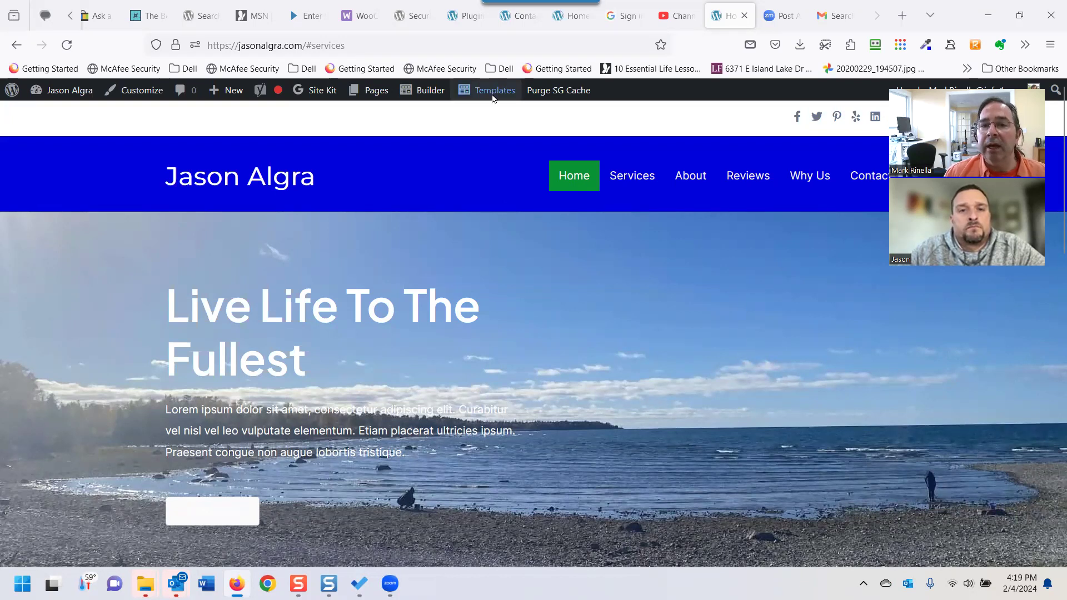
mouse_move(498, 91)
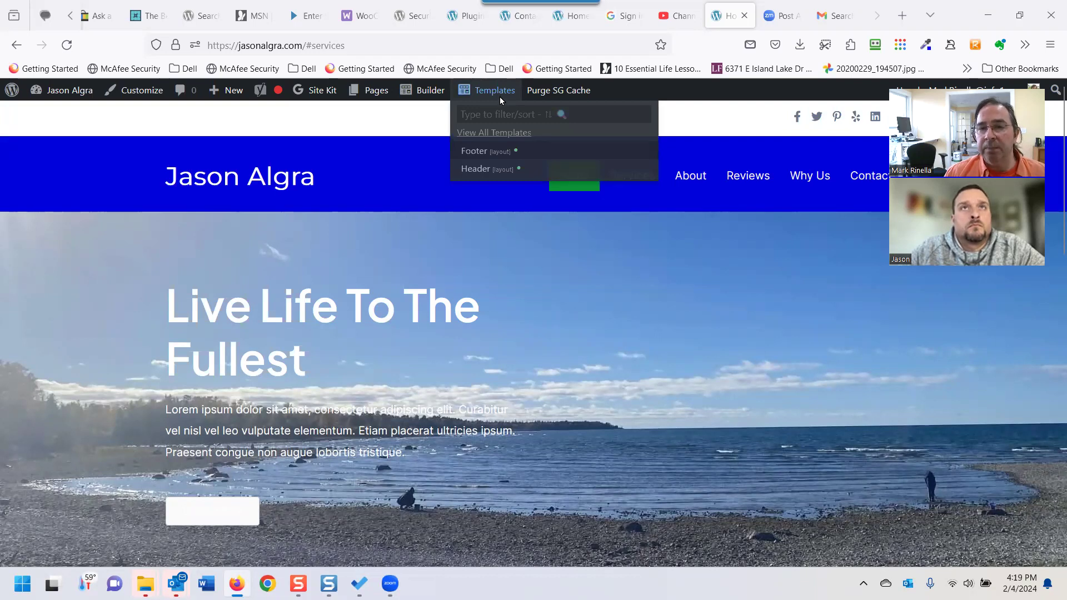
left_click(53, 92)
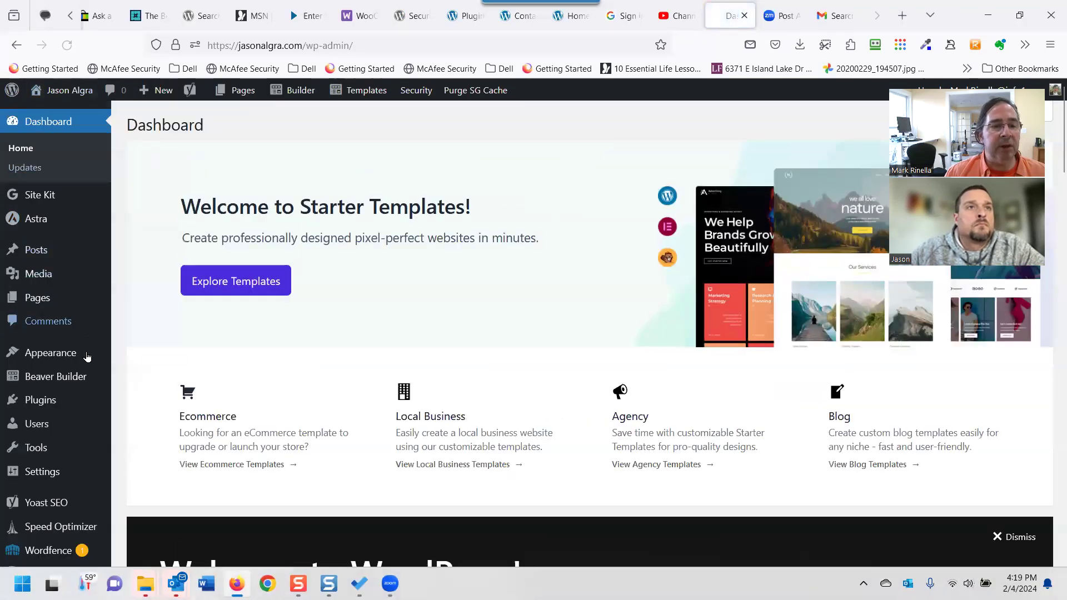
Open the Beaver Builder Themer Layouts list.
mouse_move(76, 380)
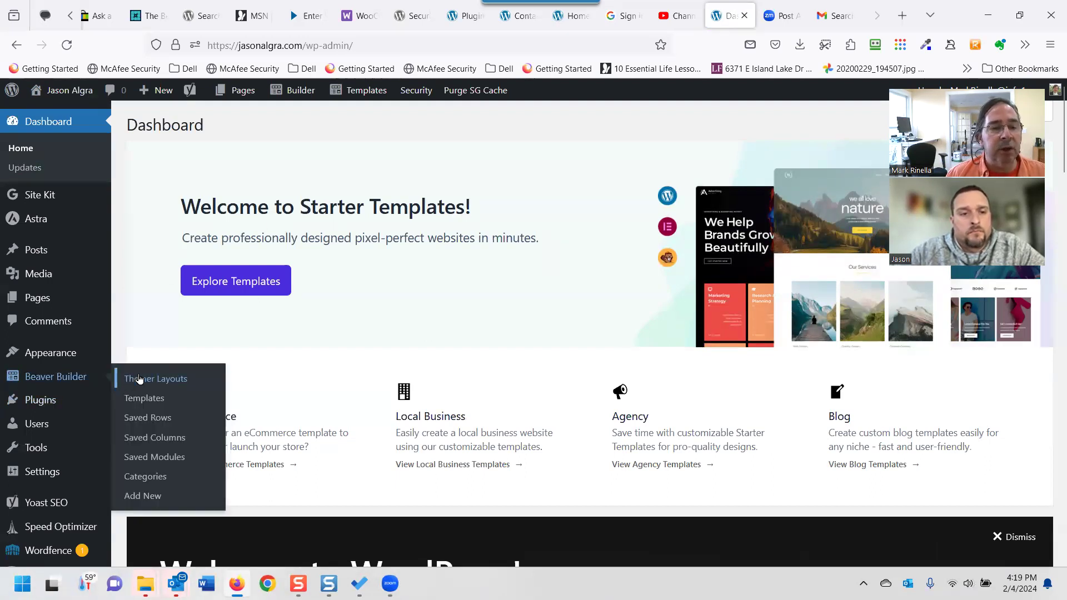
left_click(151, 379)
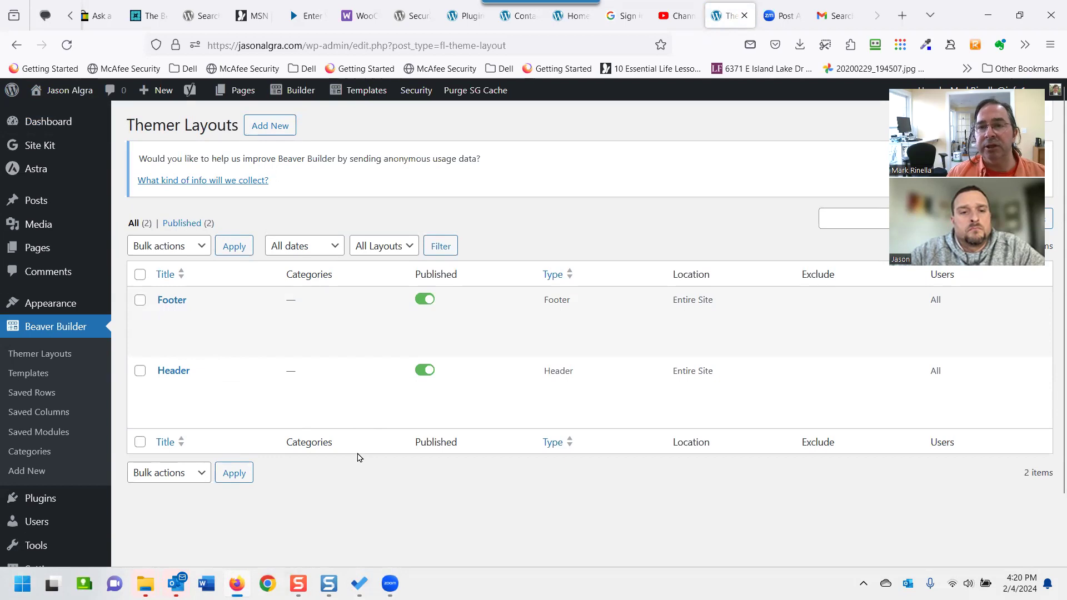
left_click(826, 25)
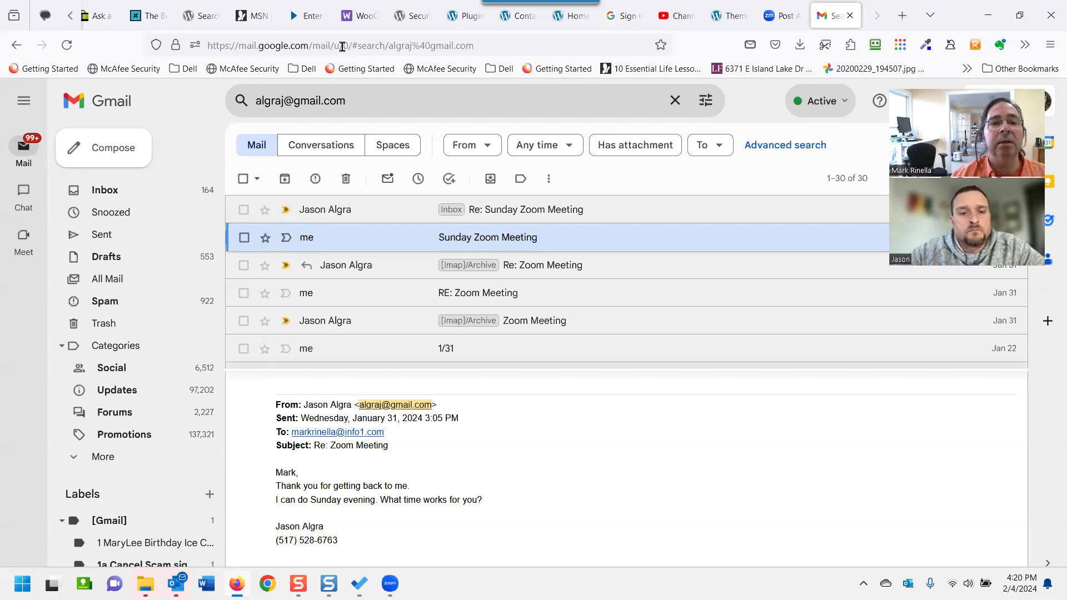
Load littlemsandsailing.com in place of the Gmail search results.
type("li")
left_click(274, 47)
key("Escape")
type("ling.com/")
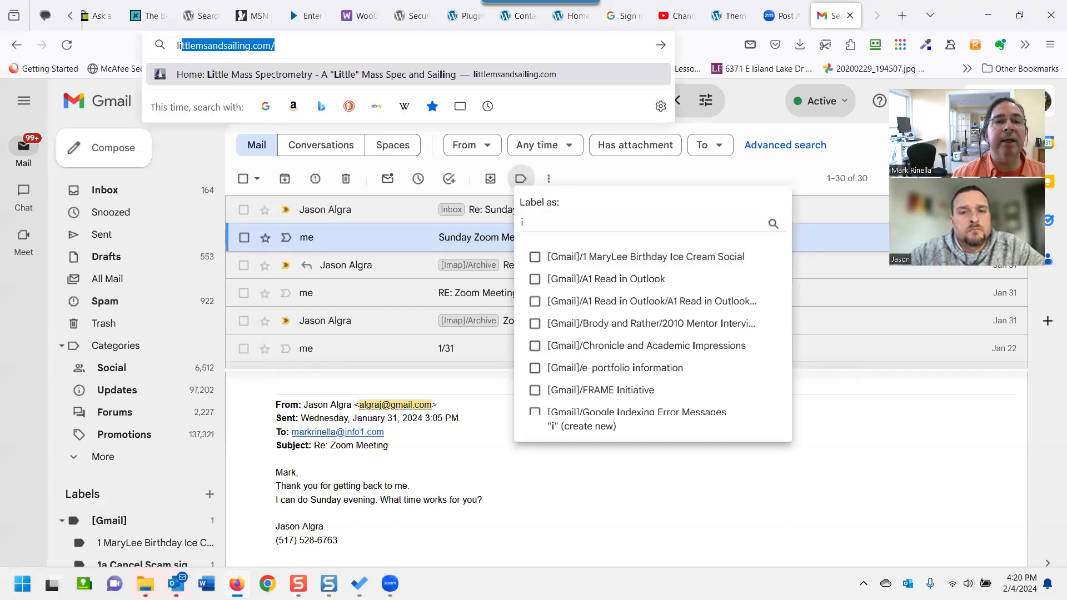
key("Return")
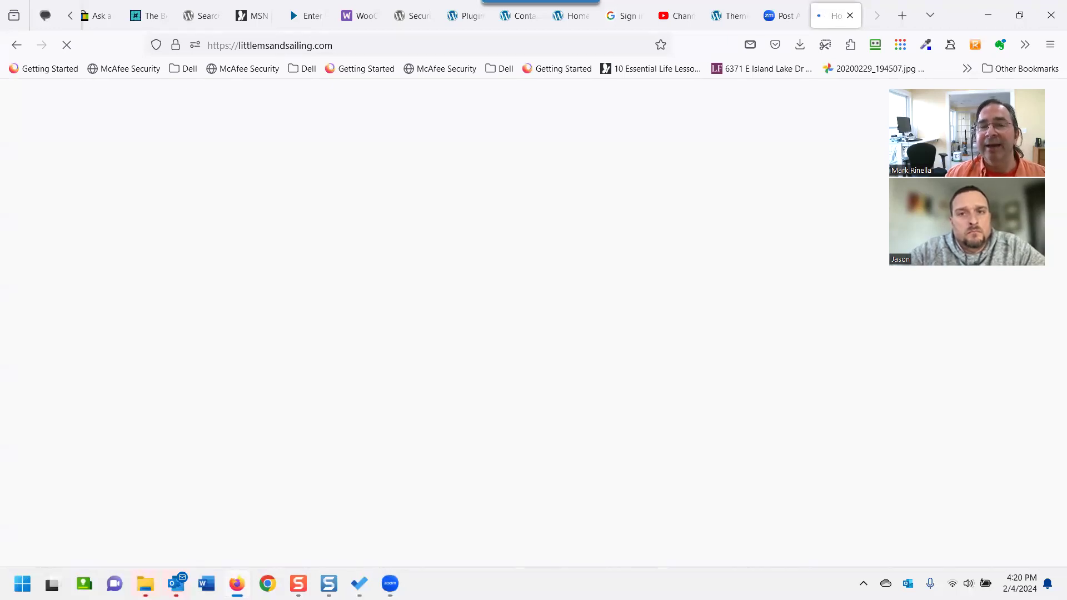
Browse the littlemsandsailing.com homepage and return to its Home page.
scroll(302, 278, "down", 2)
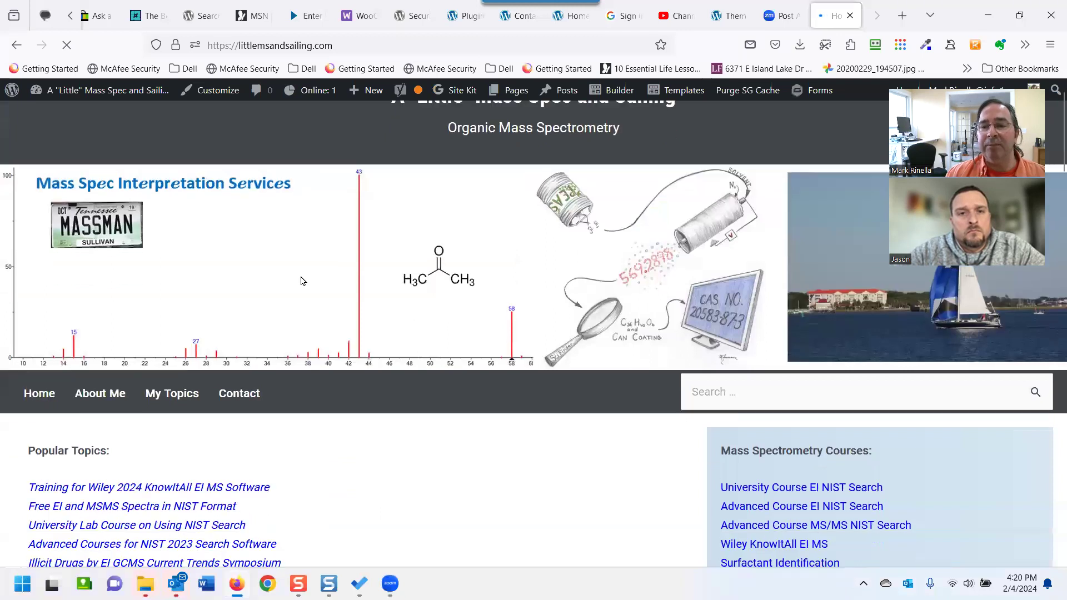
scroll(305, 272, "up", 2)
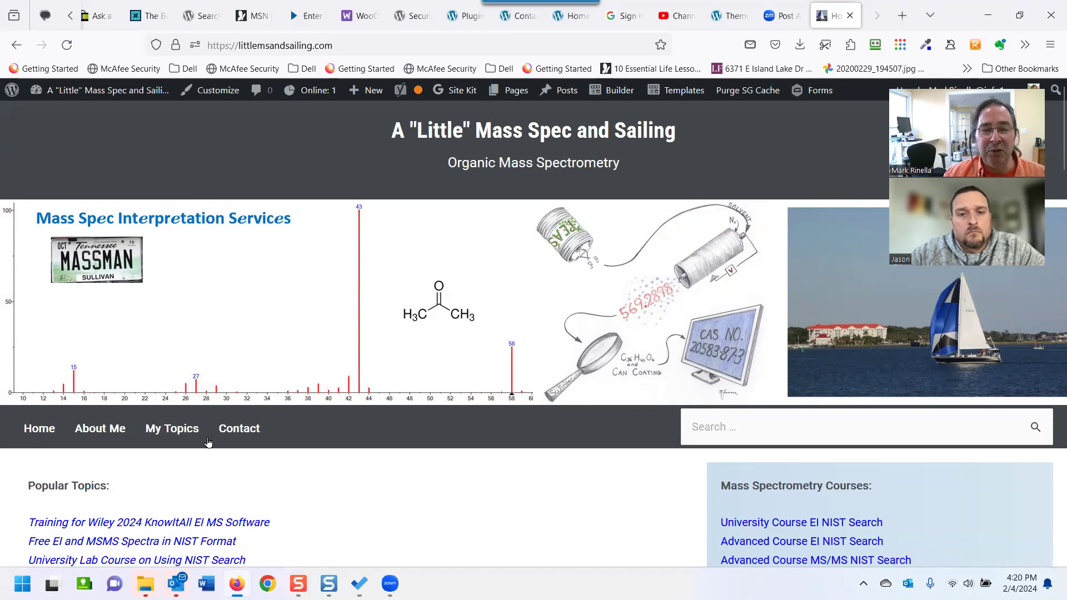
scroll(229, 421, "down", 1)
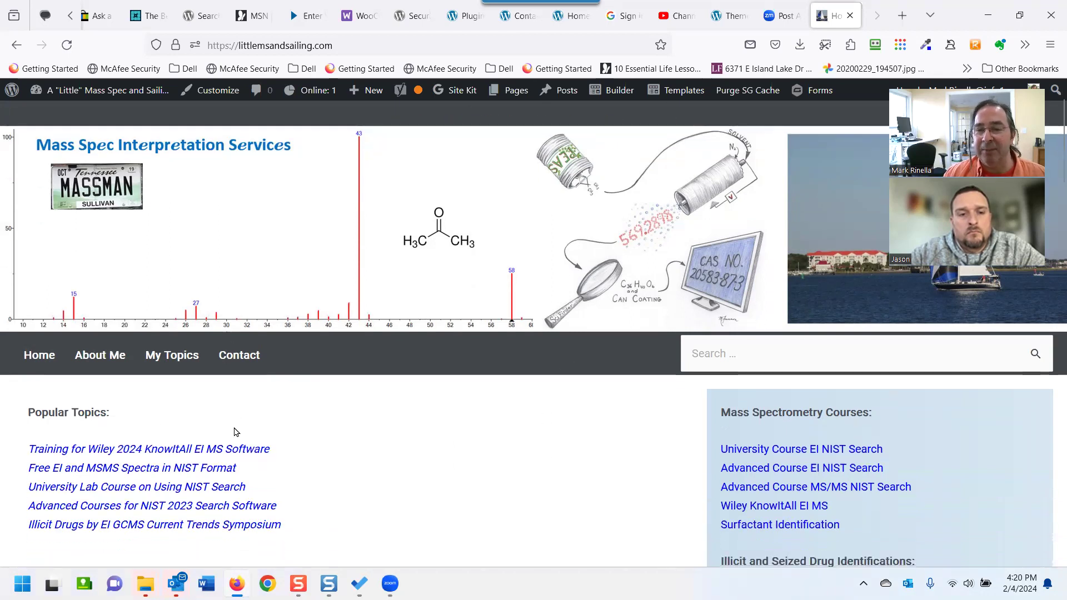
scroll(289, 439, "down", 1)
scroll(335, 447, "down", 2)
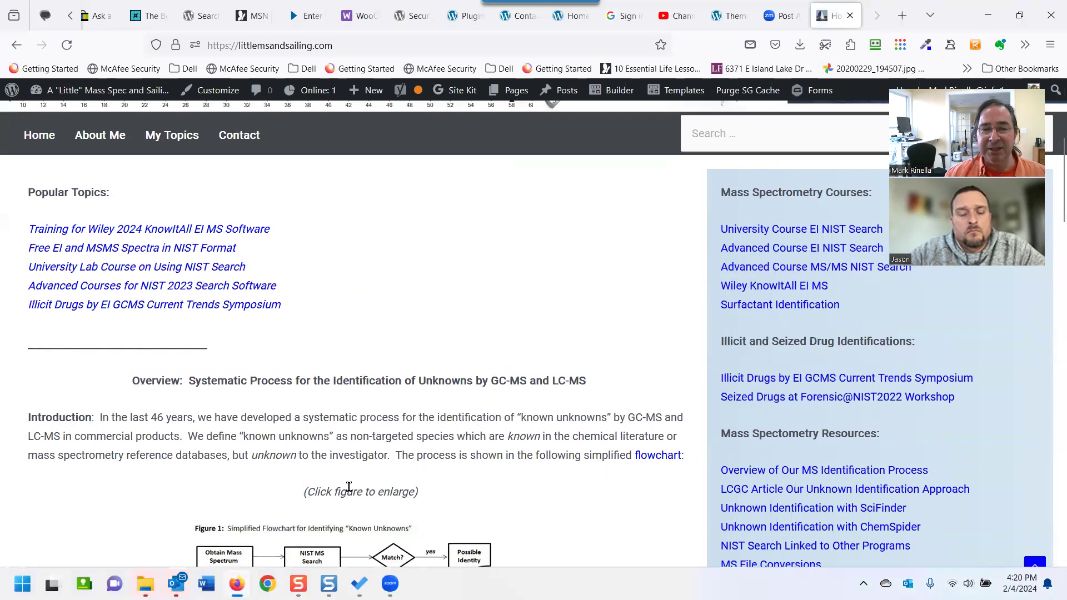
scroll(335, 486, "up", 3)
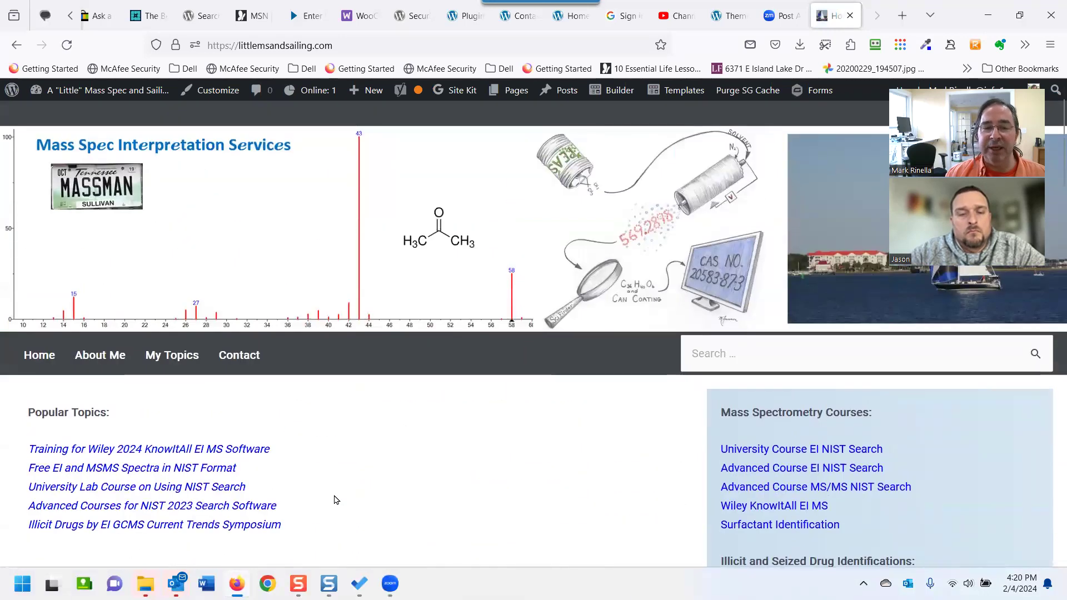
scroll(335, 492, "up", 1)
scroll(333, 493, "down", 2)
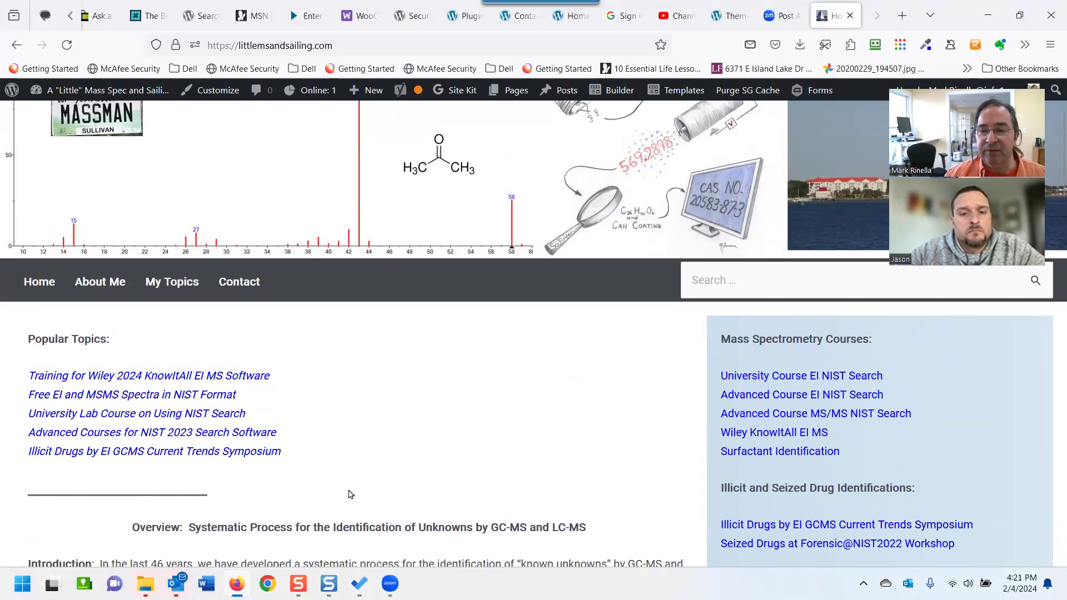
scroll(336, 500, "up", 1)
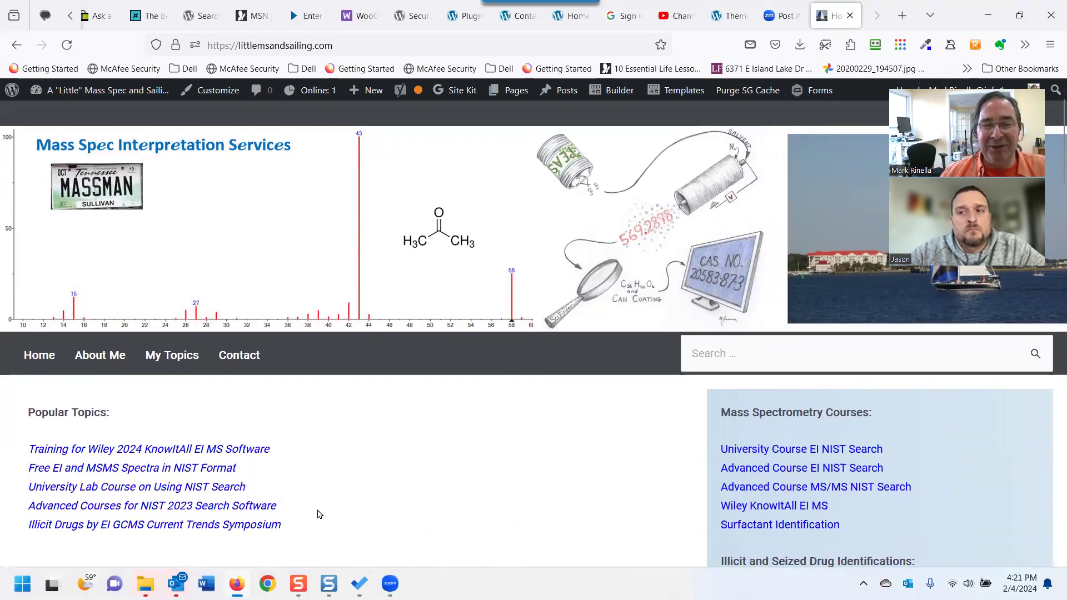
scroll(320, 514, "down", 1)
scroll(319, 514, "up", 3)
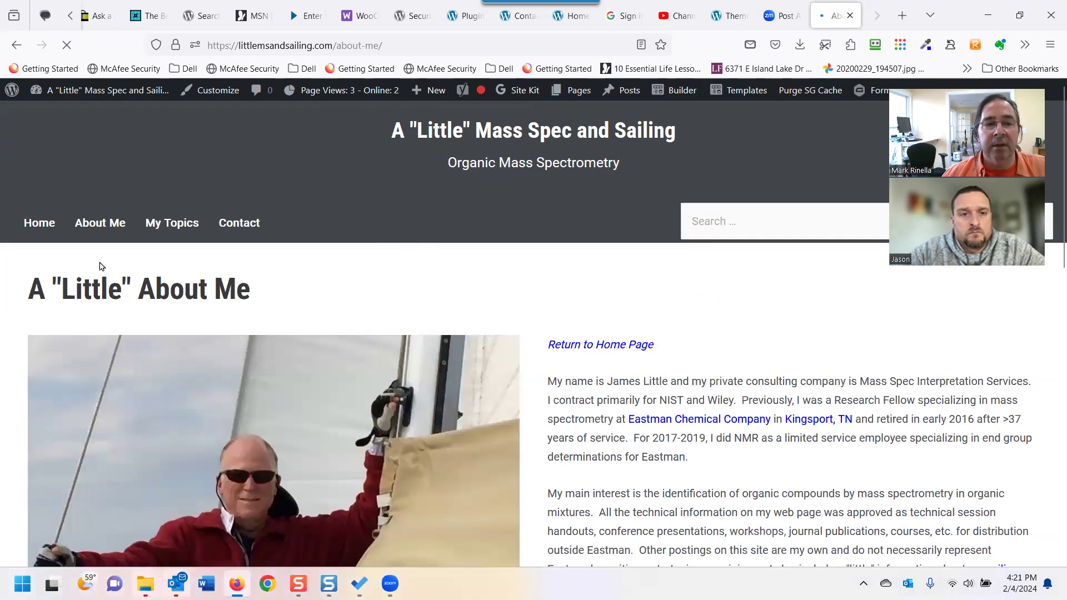
left_click(45, 232)
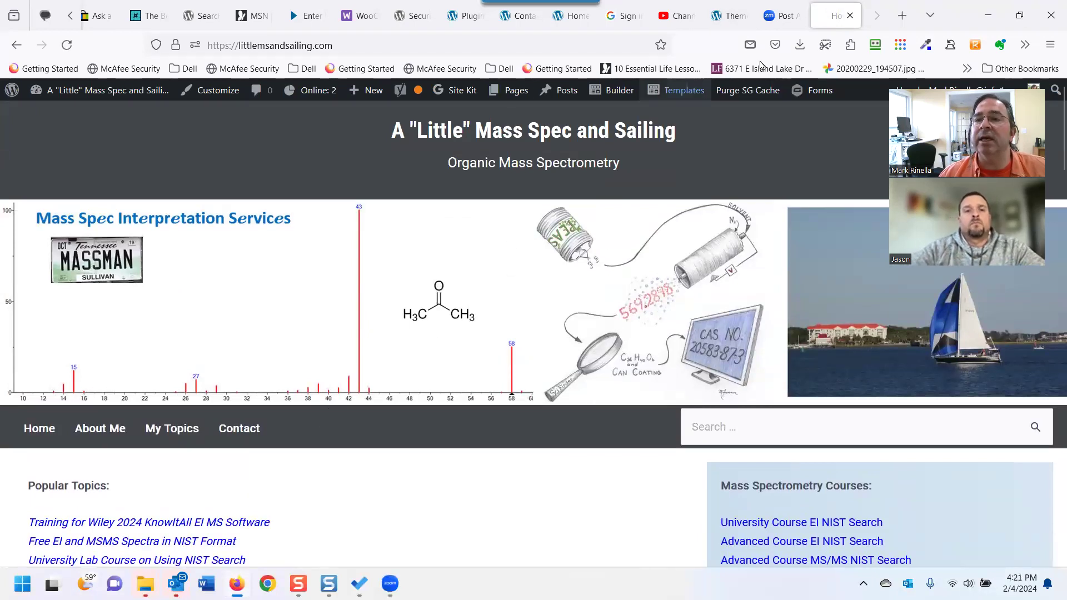
Close the littlemsandsailing.com tab and open the Header layout from Themer Layouts.
left_click(849, 17)
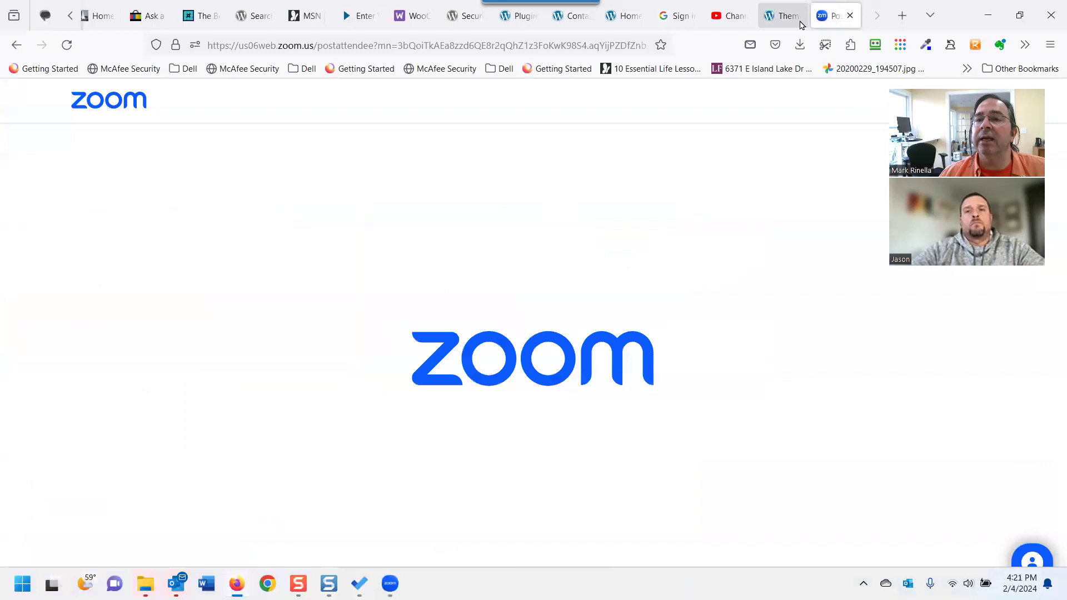
left_click(786, 17)
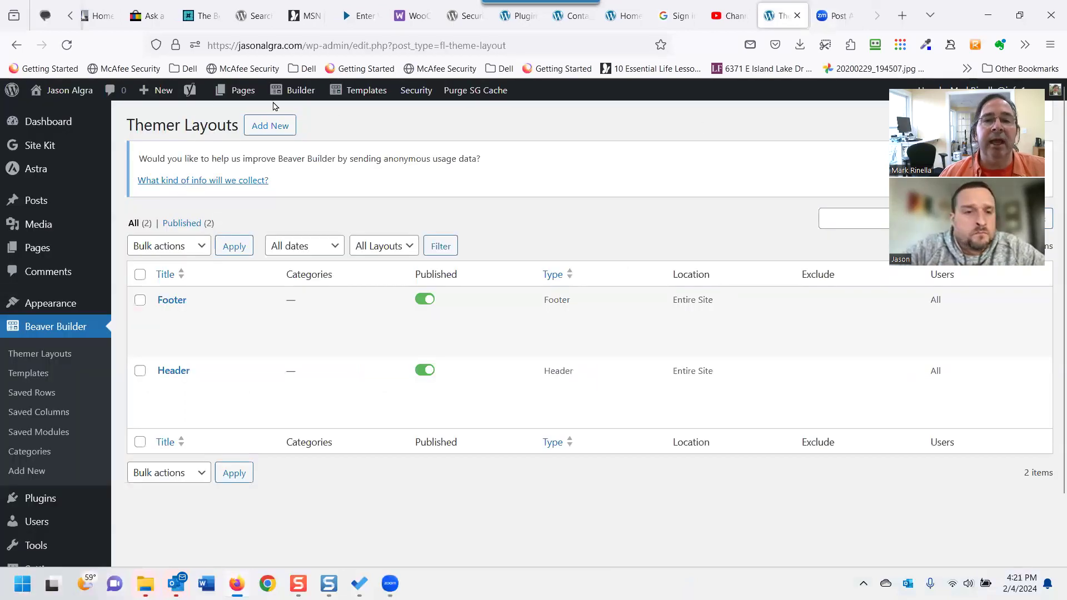
mouse_move(183, 391)
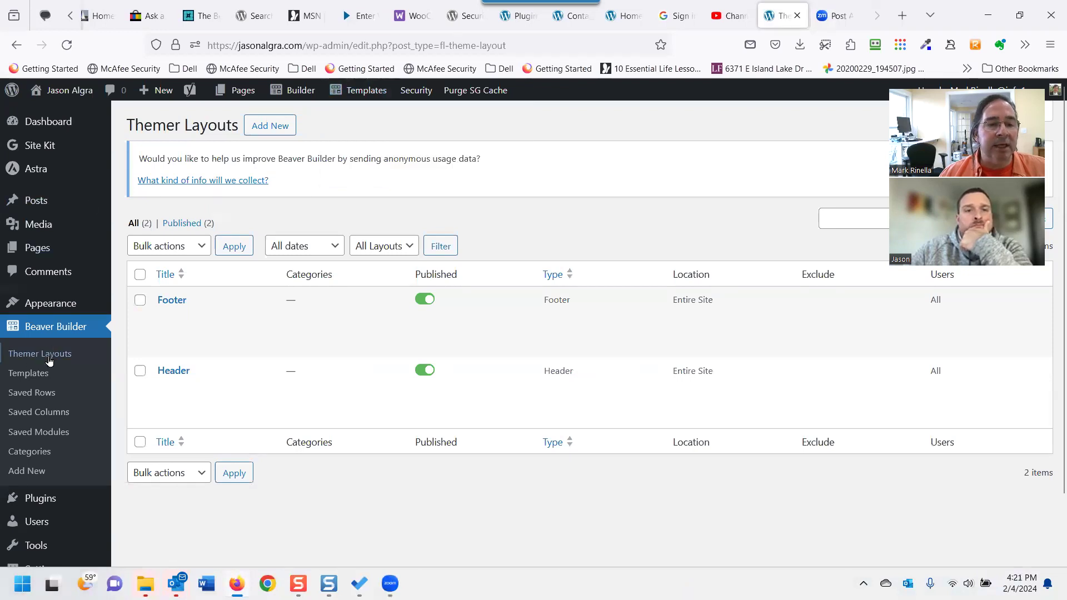
left_click(180, 373)
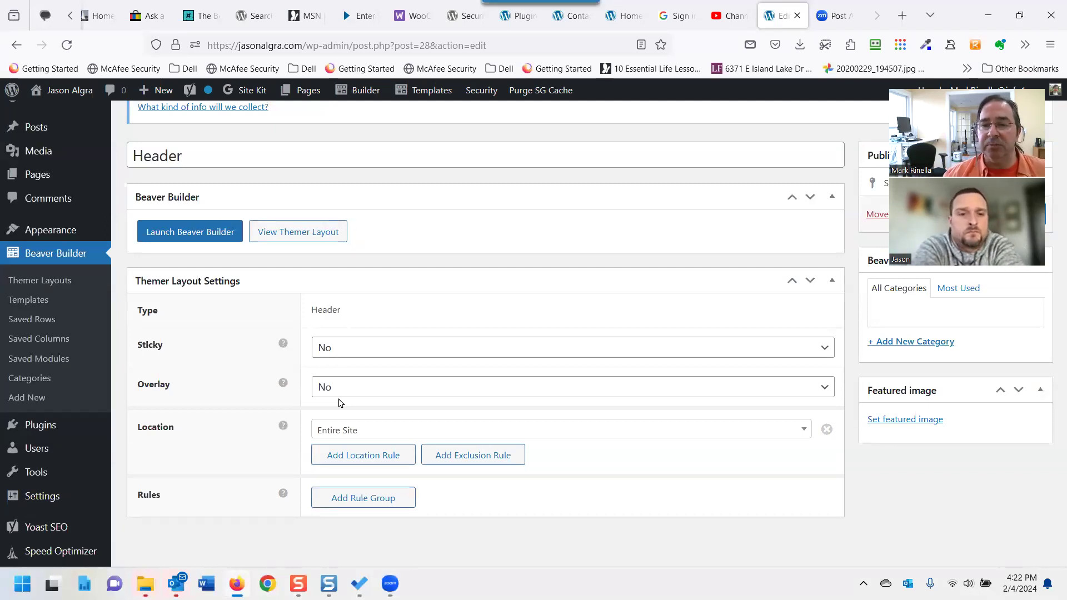
left_click(391, 439)
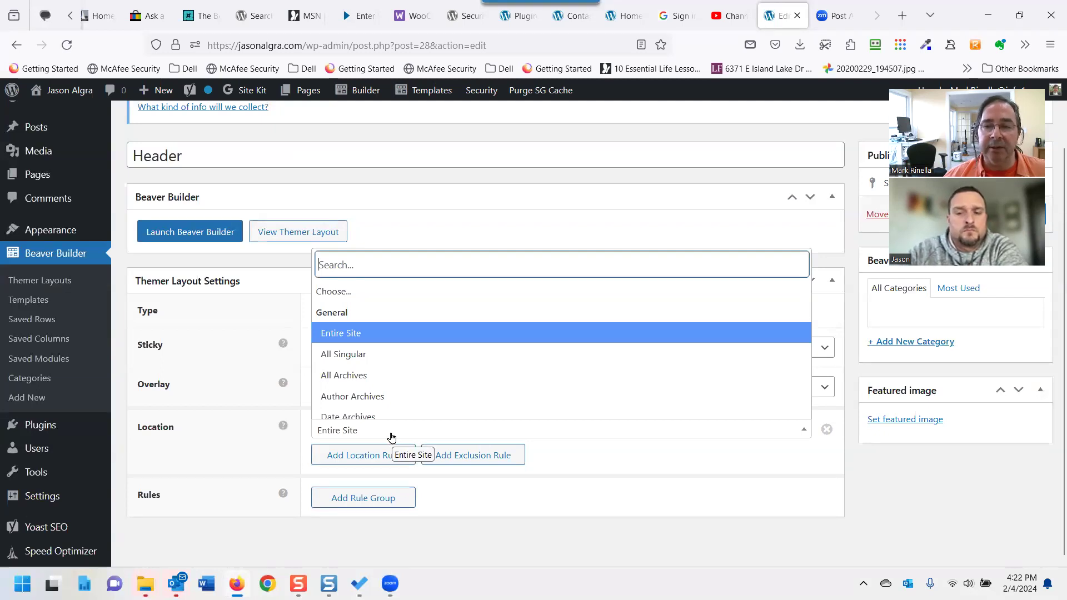
left_click(391, 439)
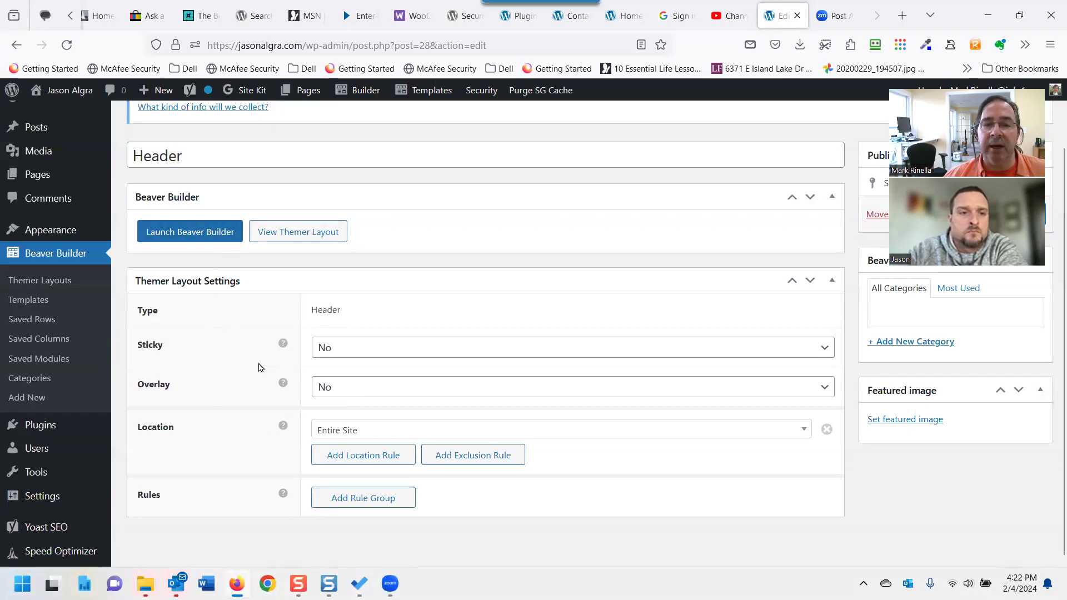
scroll(258, 367, "up", 2)
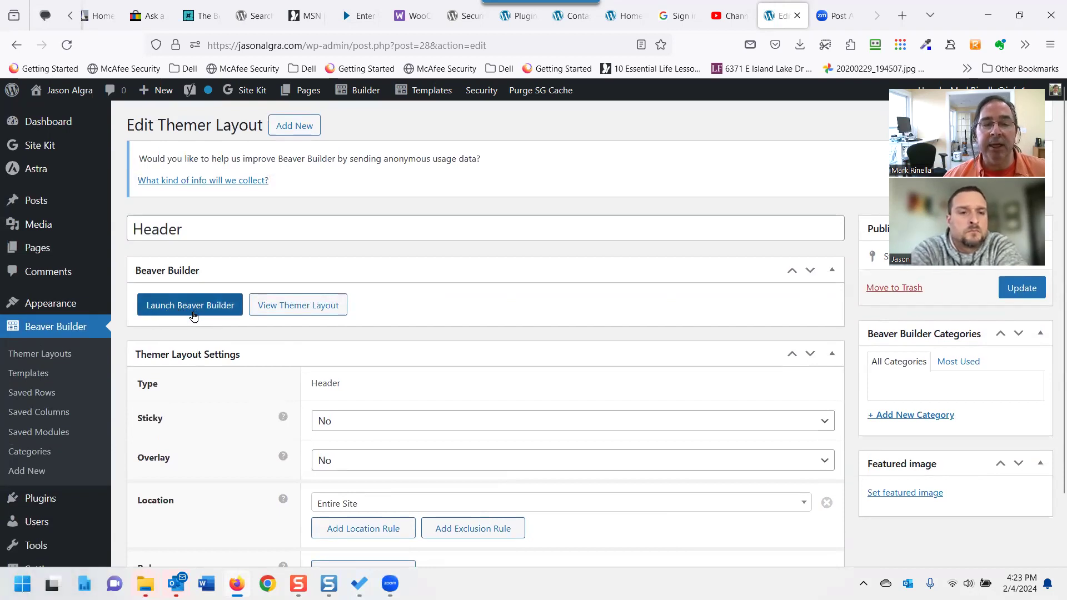
mouse_move(442, 95)
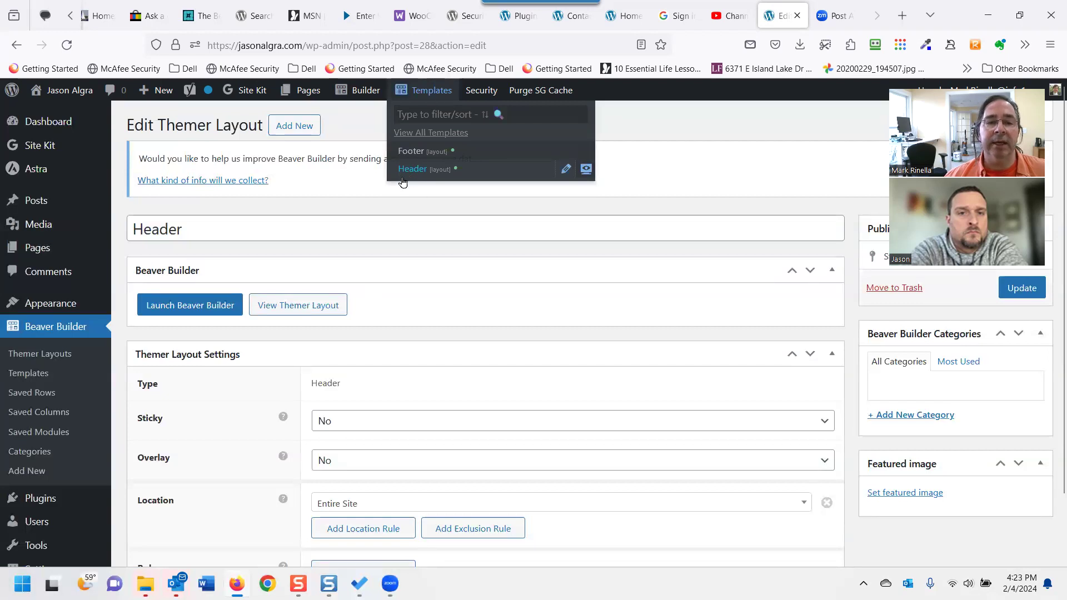
Launch Beaver Builder on the Header themer layout.
left_click(202, 304)
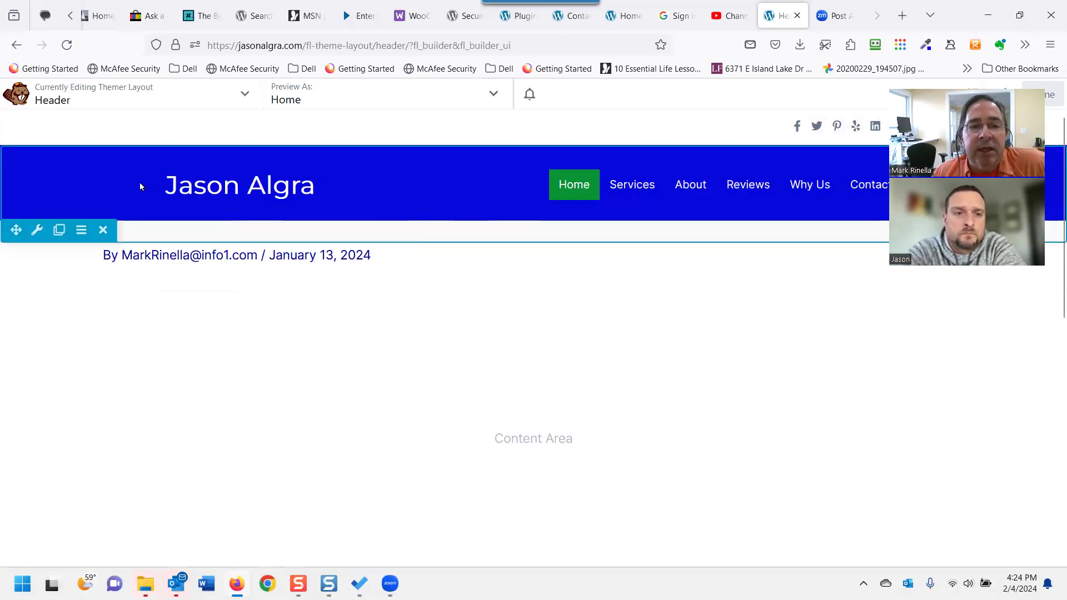
mouse_move(31, 237)
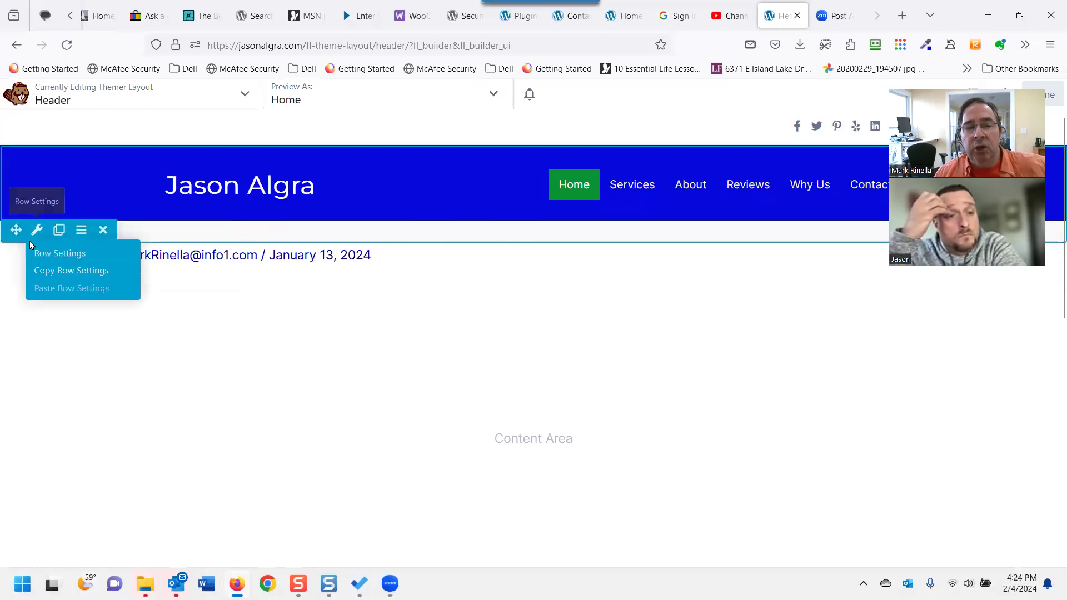
Open lansingboatshow.com in a new browser tab.
left_click(901, 16)
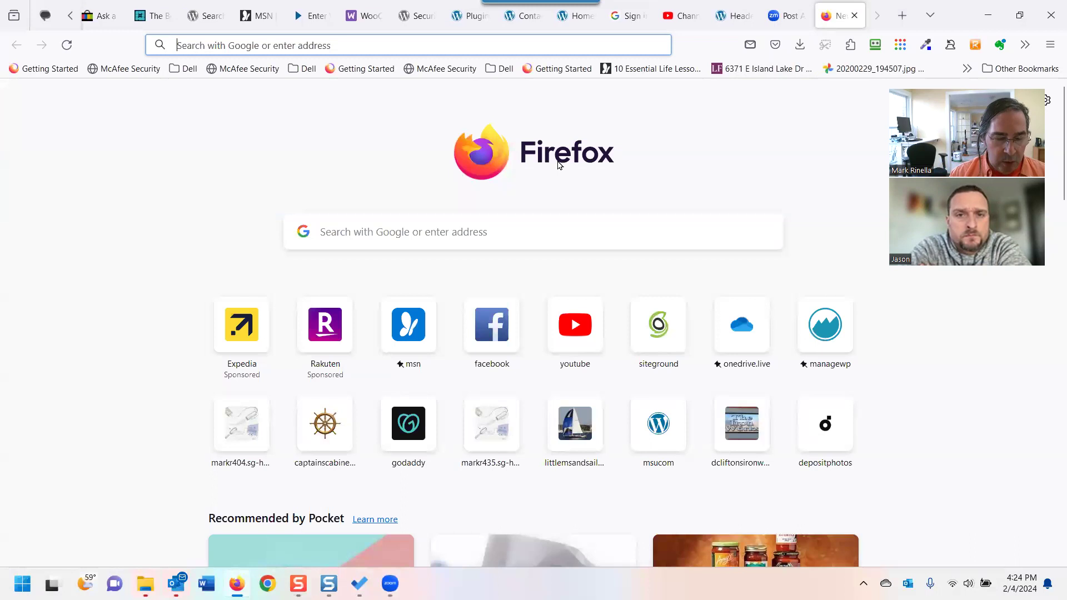
type("las")
key("BackSpace")
type("ng")
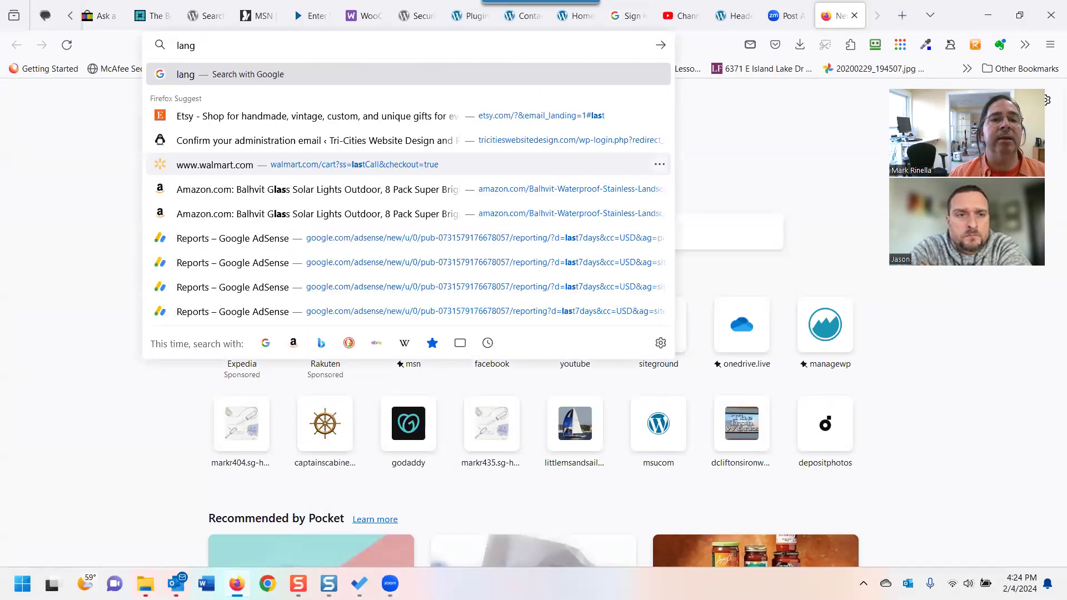
key("BackSpace")
type("s")
key("Return")
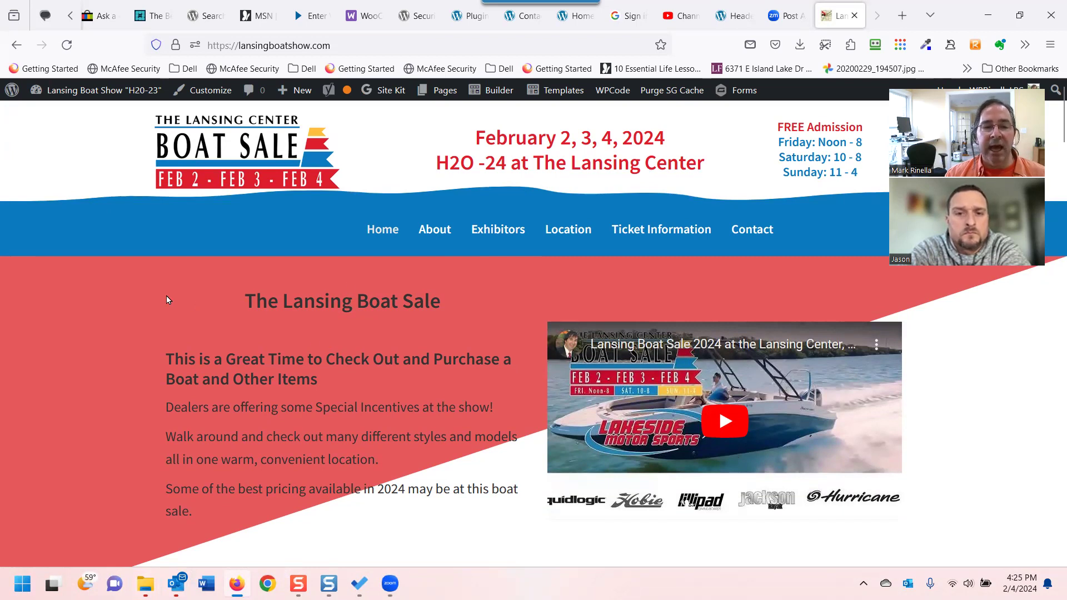
Scroll through the Lansing Boat Show homepage, then return to the Header layout tab.
scroll(169, 320, "down", 2)
scroll(138, 385, "down", 2)
scroll(134, 386, "up", 4)
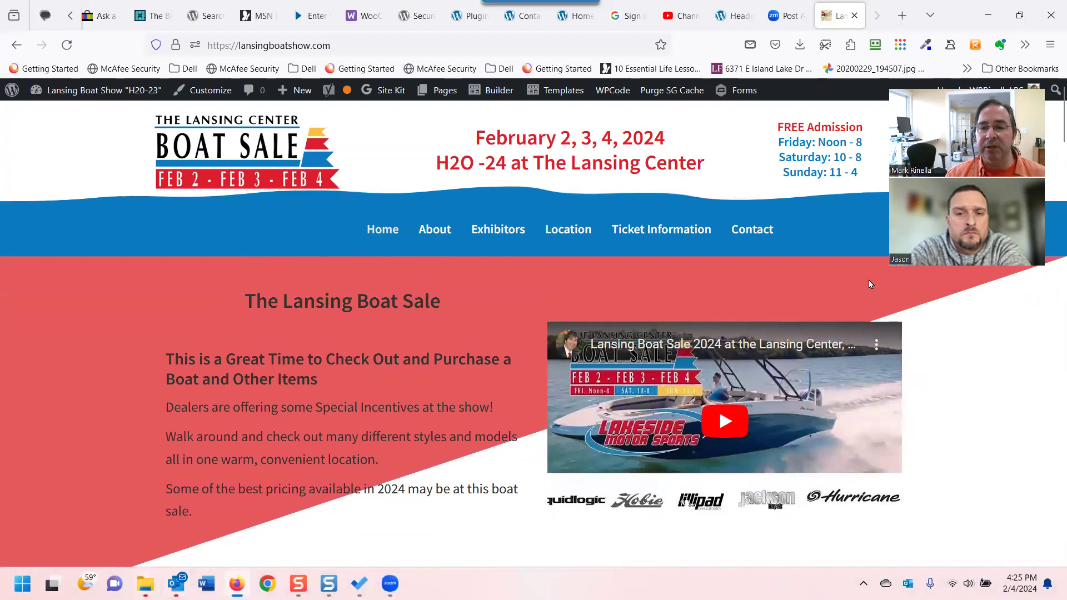
scroll(329, 446, "down", 6)
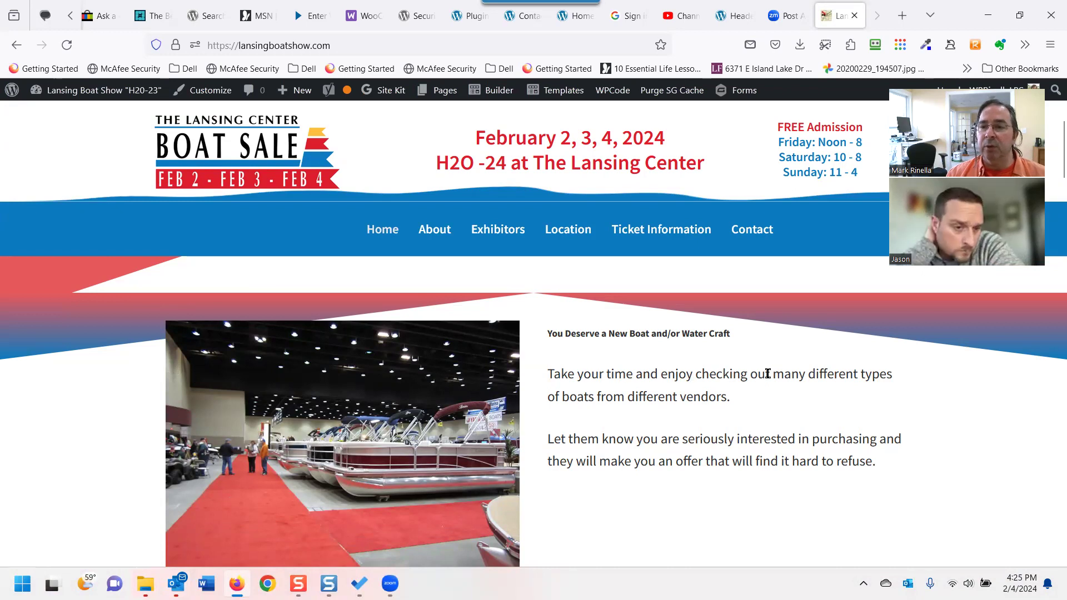
scroll(750, 383, "down", 1)
scroll(750, 384, "up", 2)
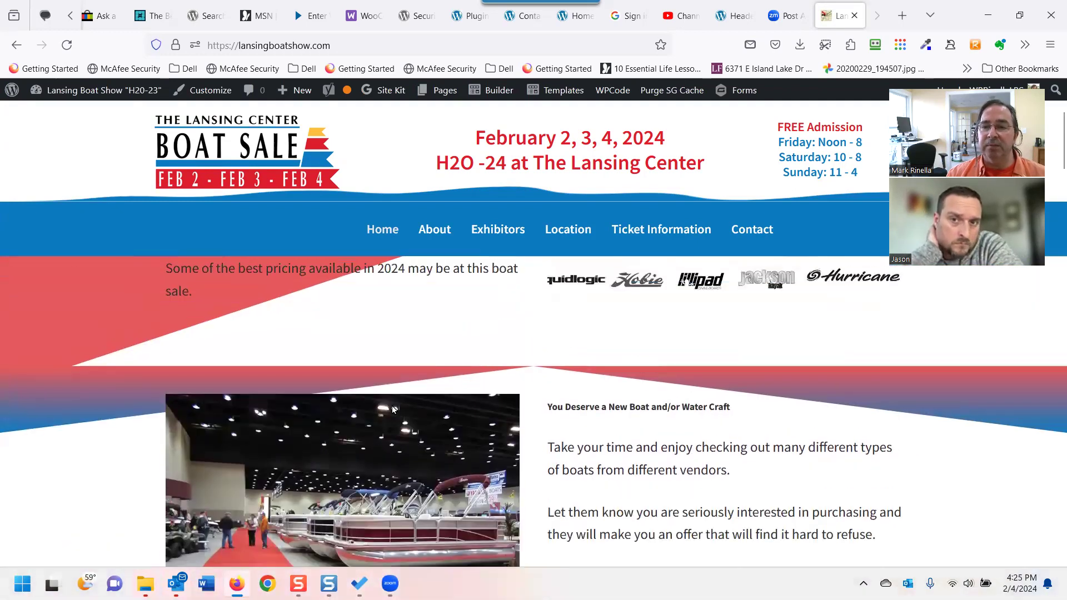
scroll(839, 428, "down", 2)
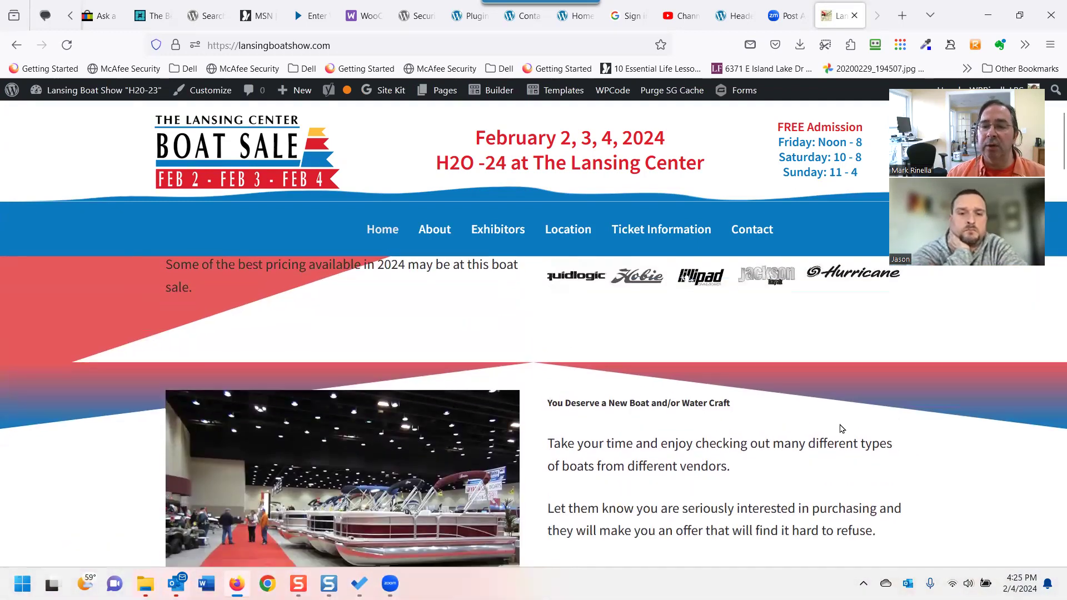
scroll(839, 431, "up", 2)
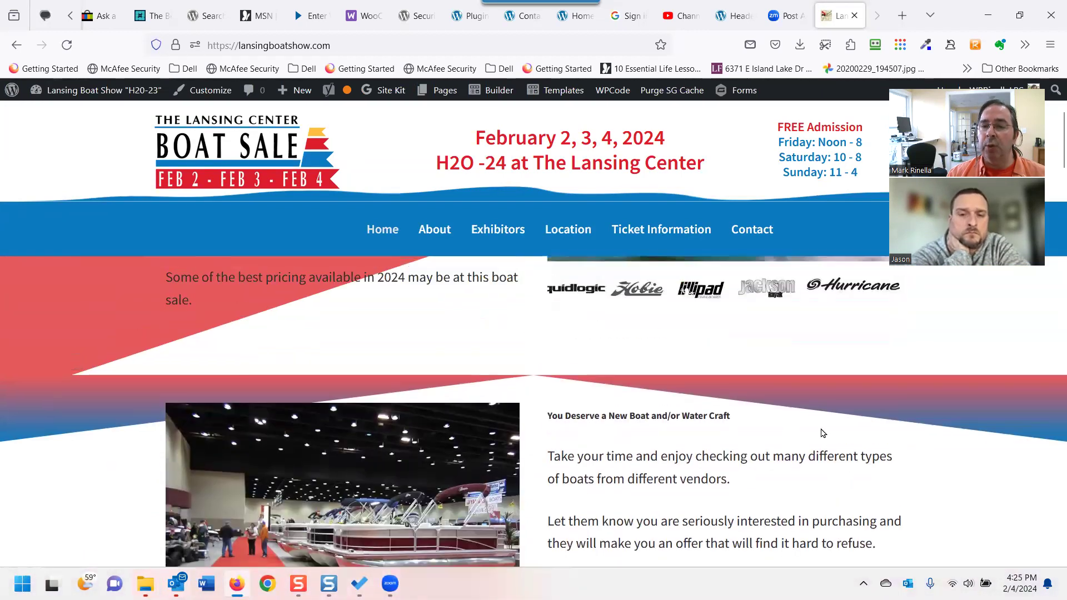
scroll(822, 433, "up", 3)
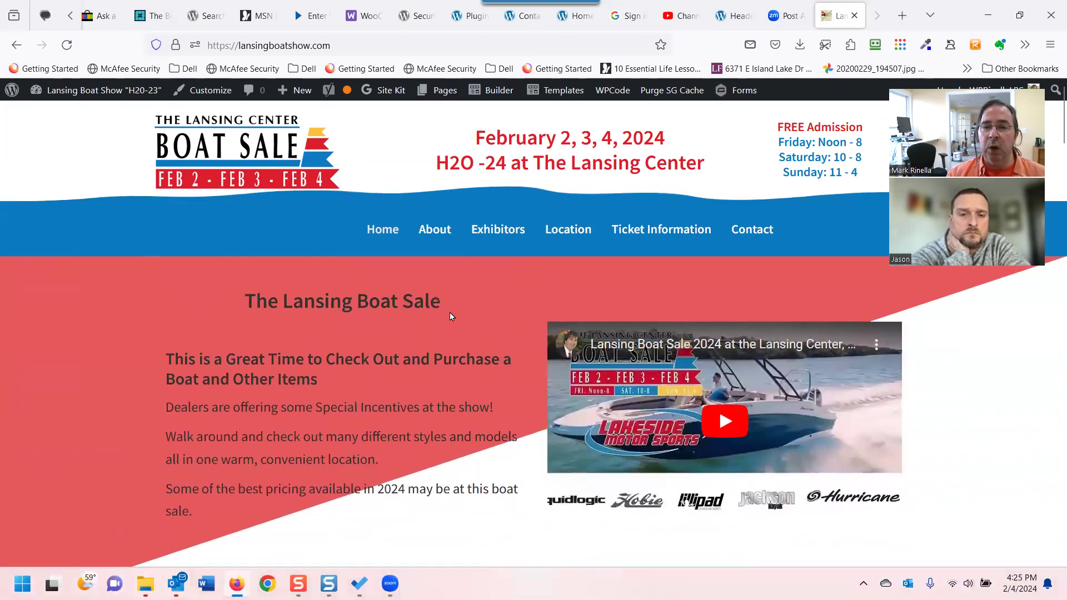
scroll(606, 340, "down", 10)
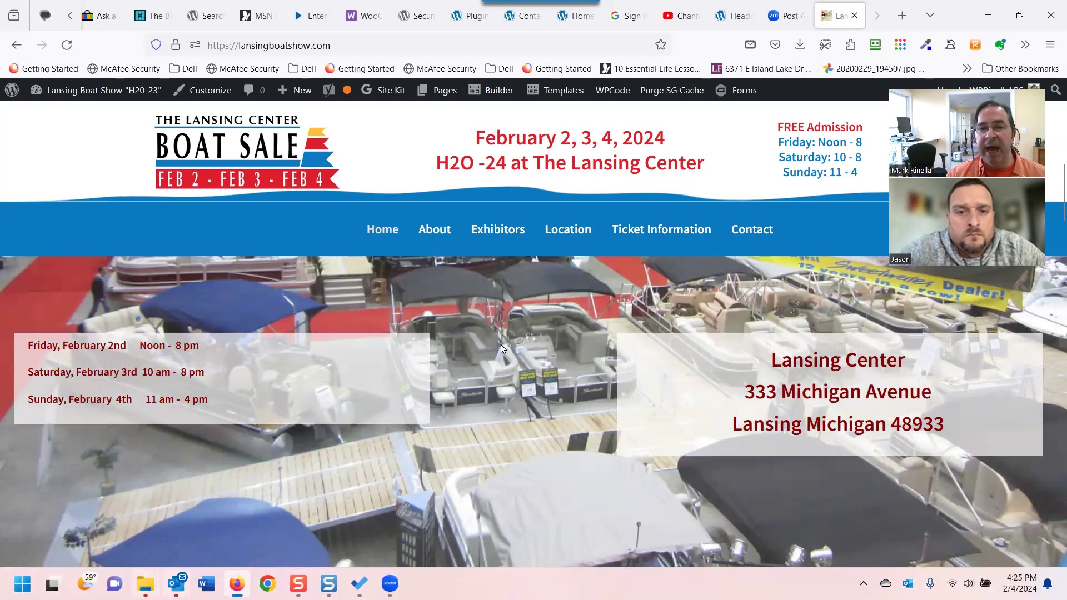
scroll(517, 328, "up", 10)
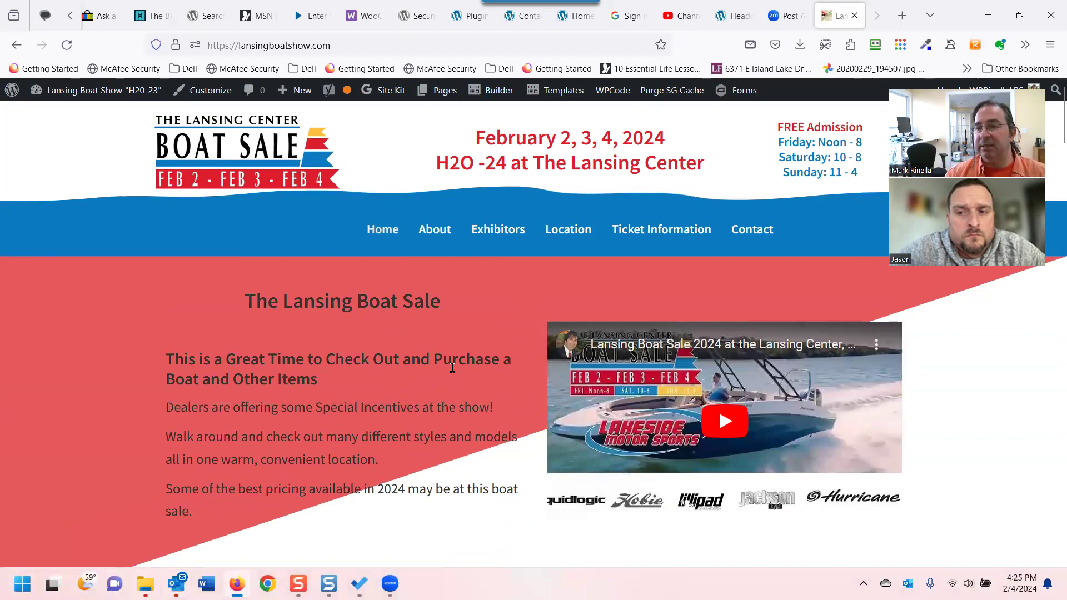
scroll(452, 368, "down", 12)
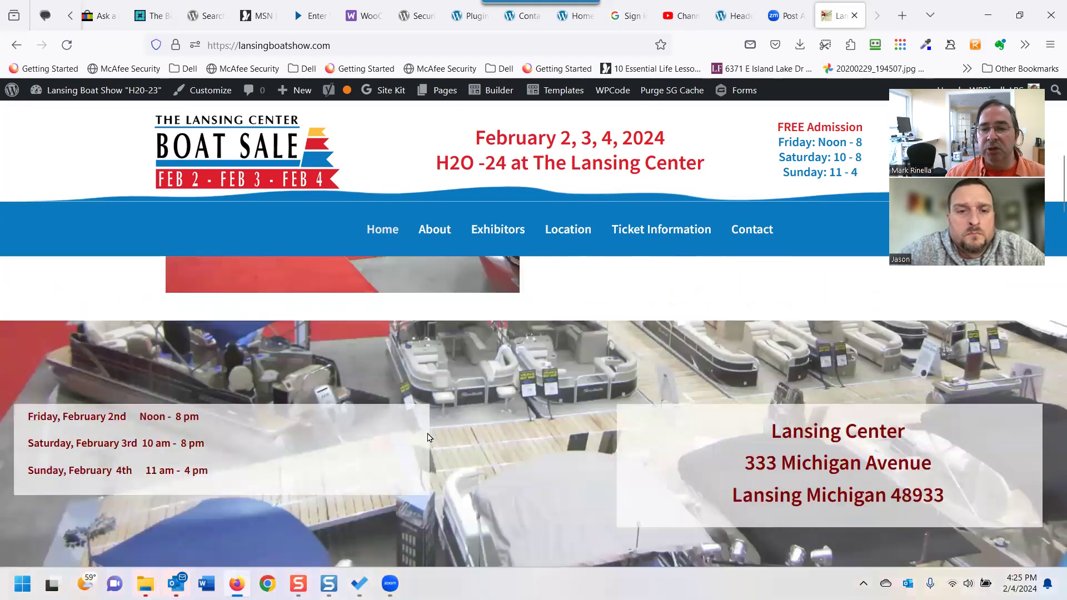
scroll(431, 455, "down", 2)
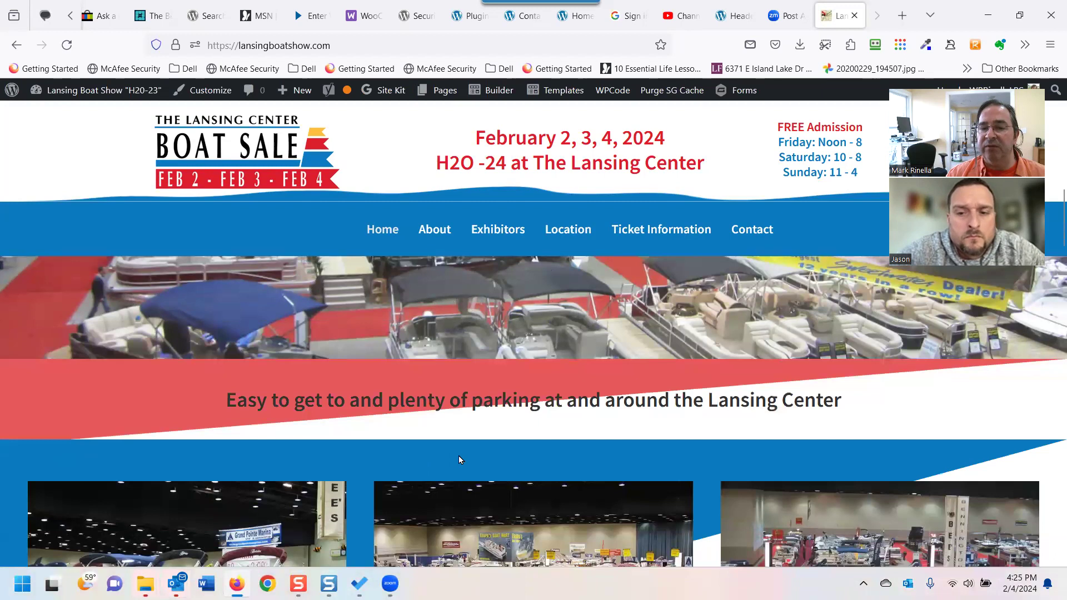
scroll(464, 429, "down", 2)
scroll(489, 423, "down", 2)
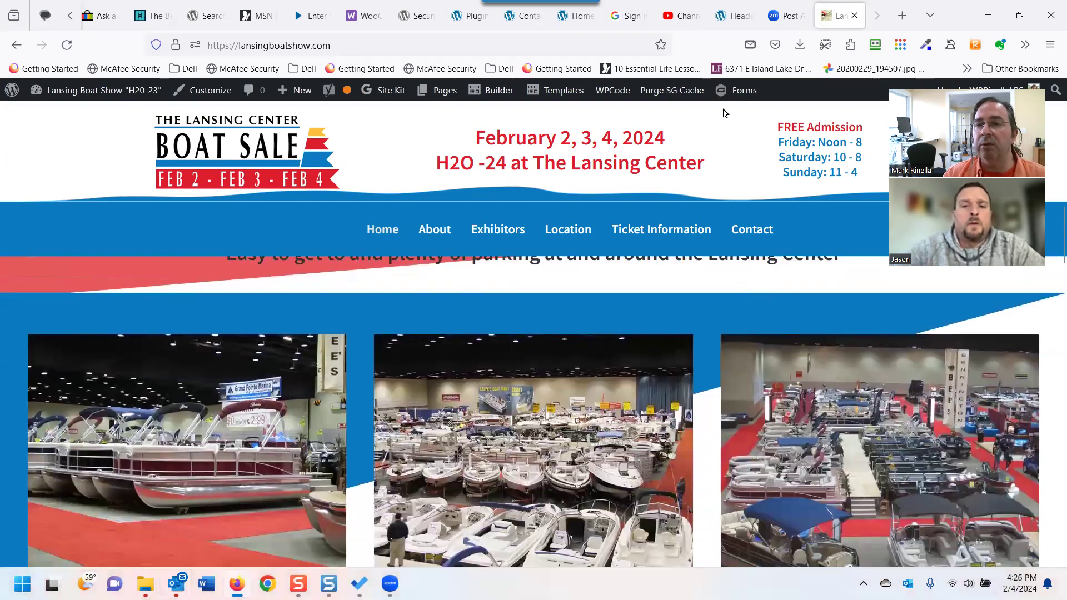
left_click(732, 17)
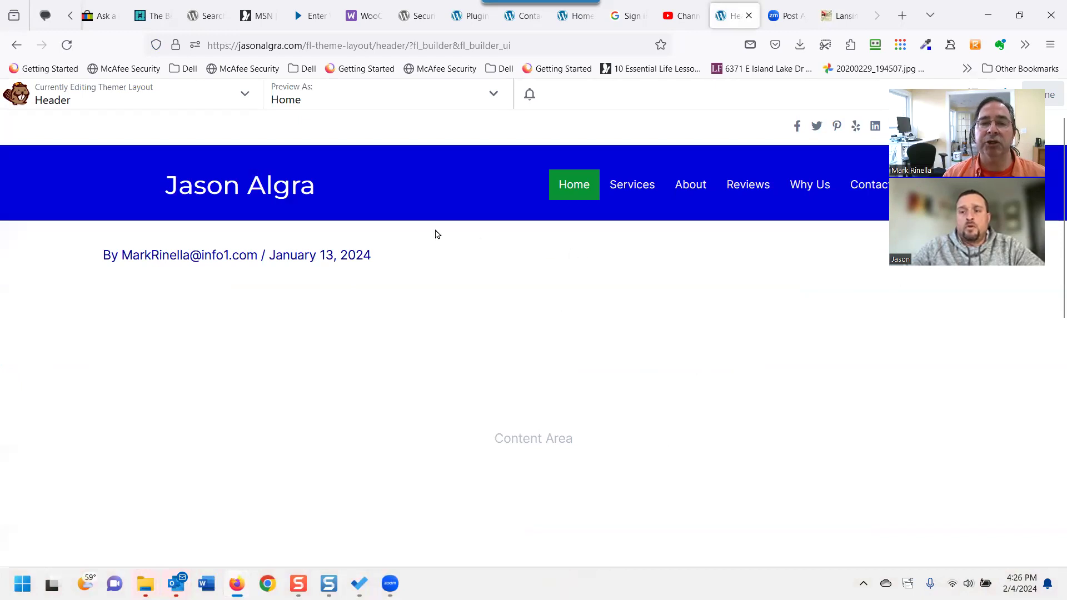
mouse_move(184, 169)
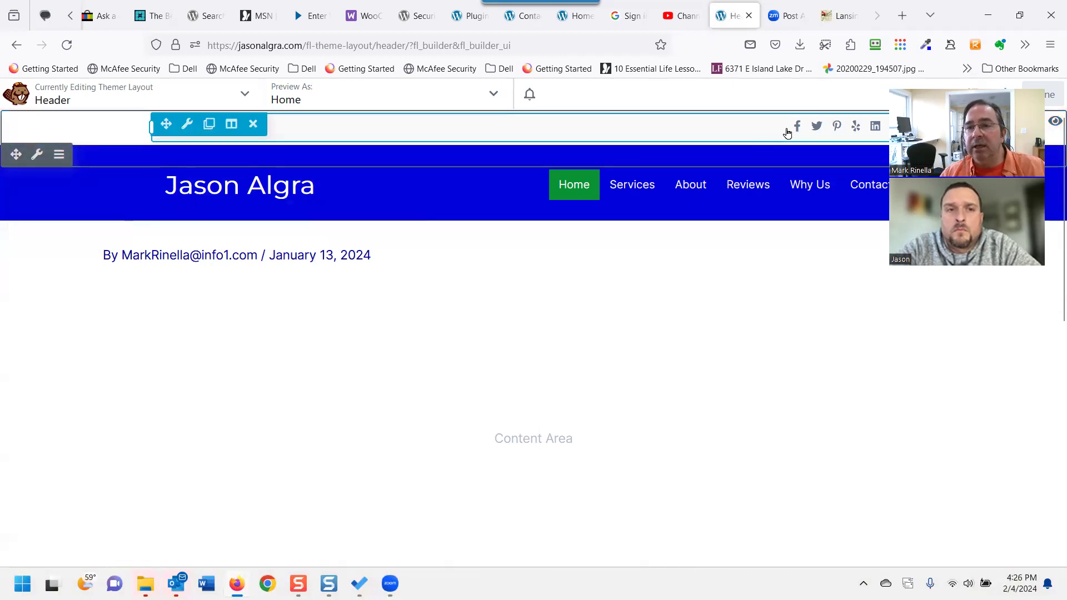
left_click(184, 129)
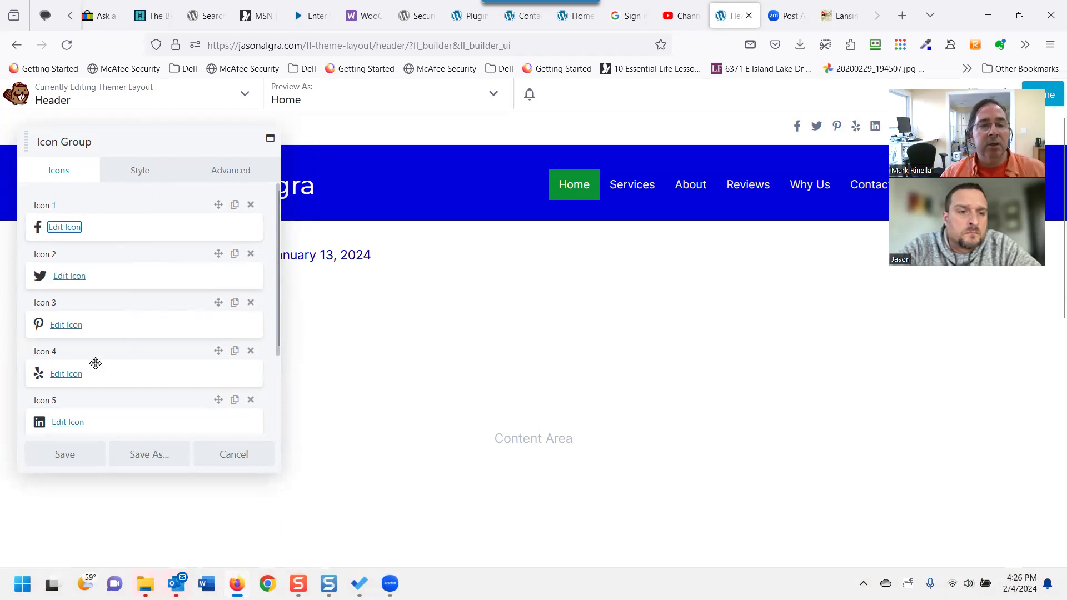
scroll(78, 411, "down", 2)
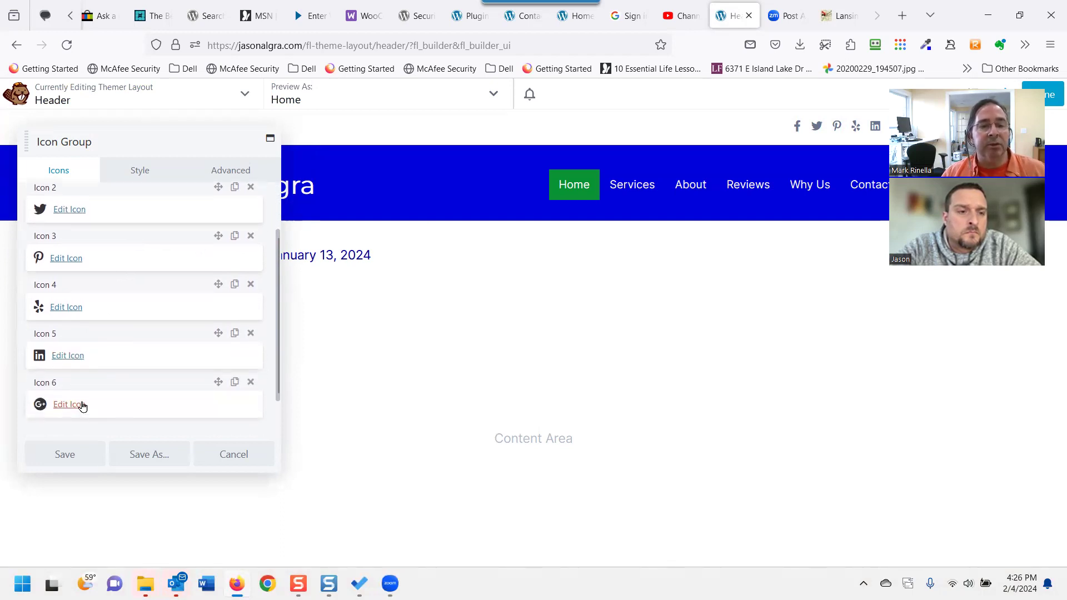
scroll(106, 402, "up", 2)
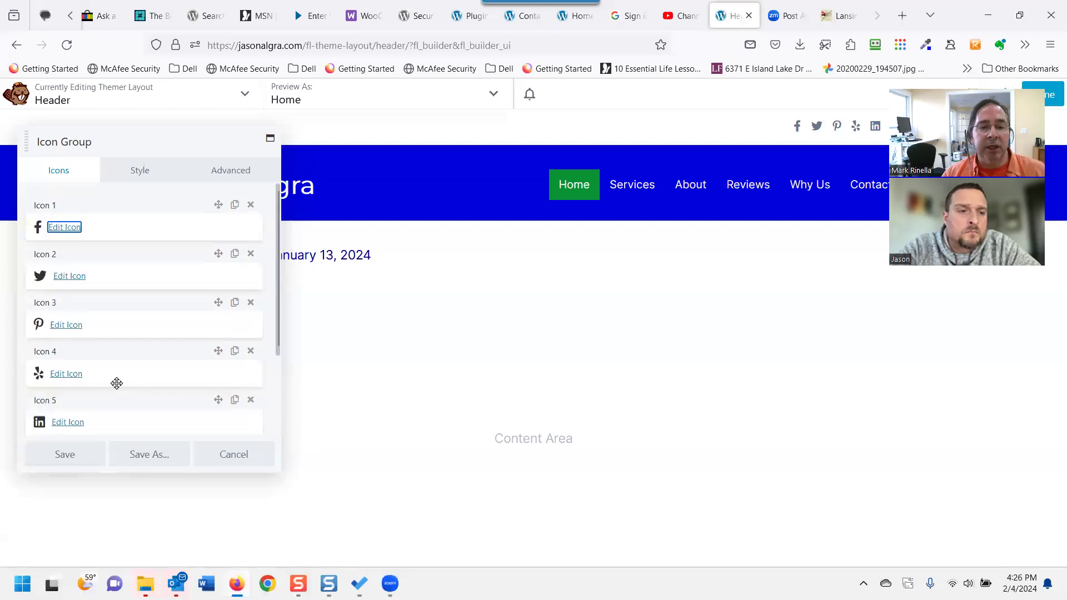
left_click(242, 461)
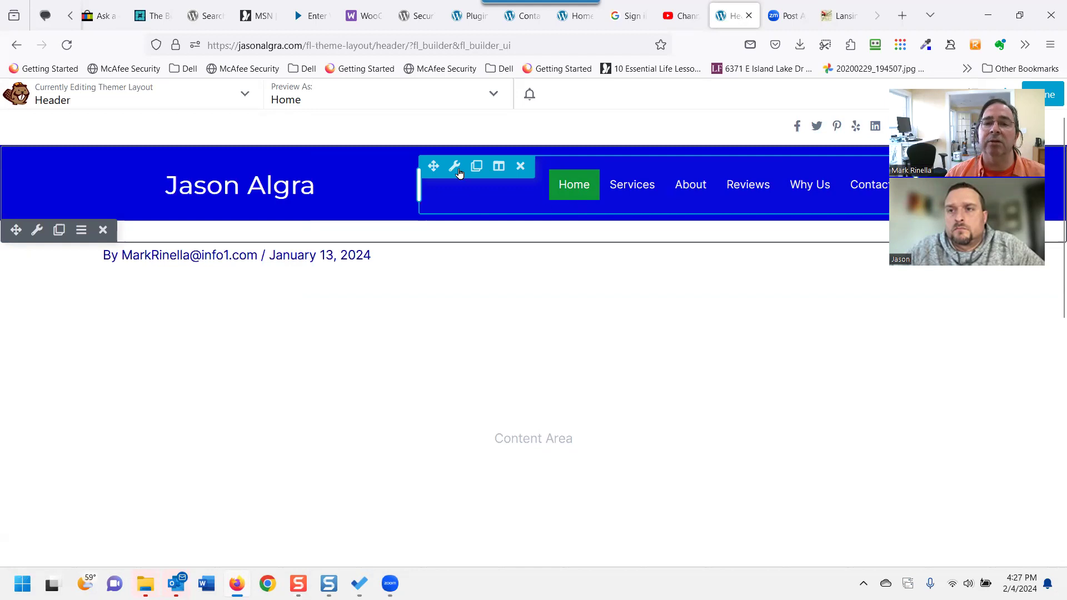
Open the header Menu module settings and keep Primary as the chosen menu.
mouse_move(454, 168)
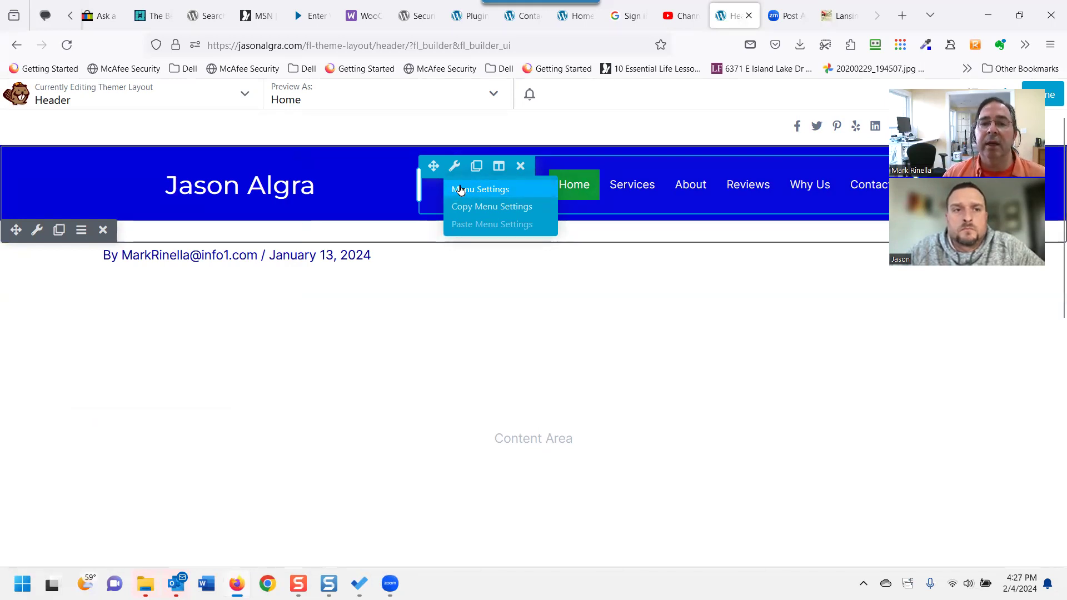
left_click(460, 190)
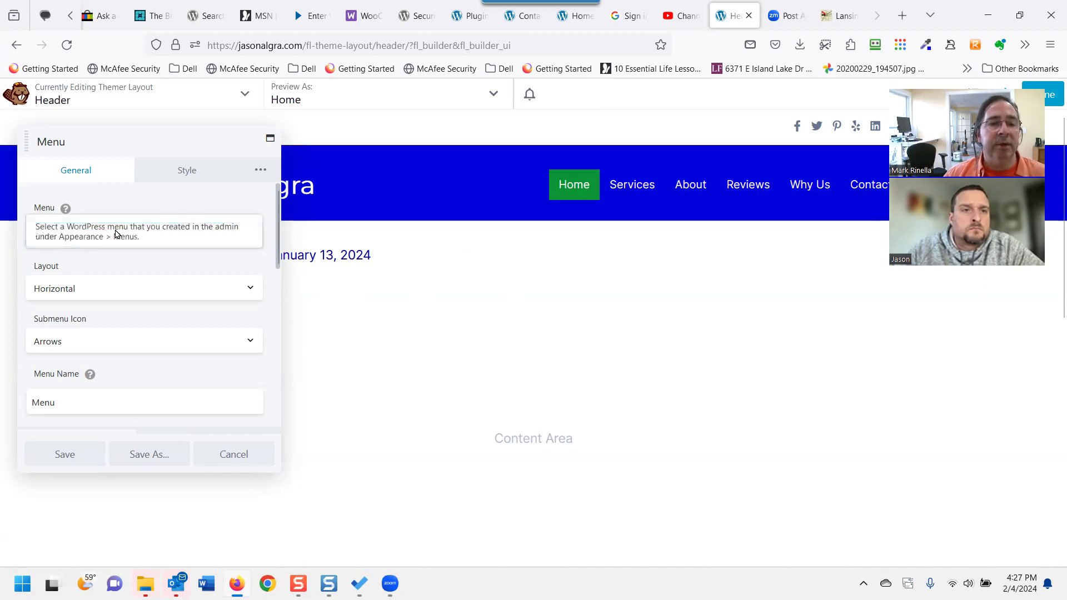
left_click(186, 238)
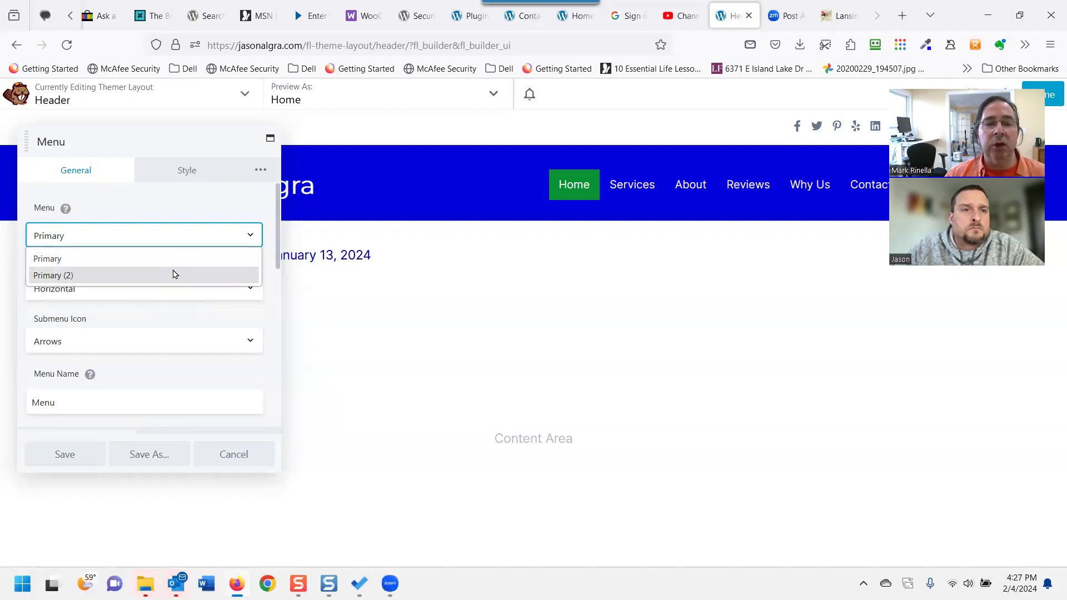
left_click(210, 239)
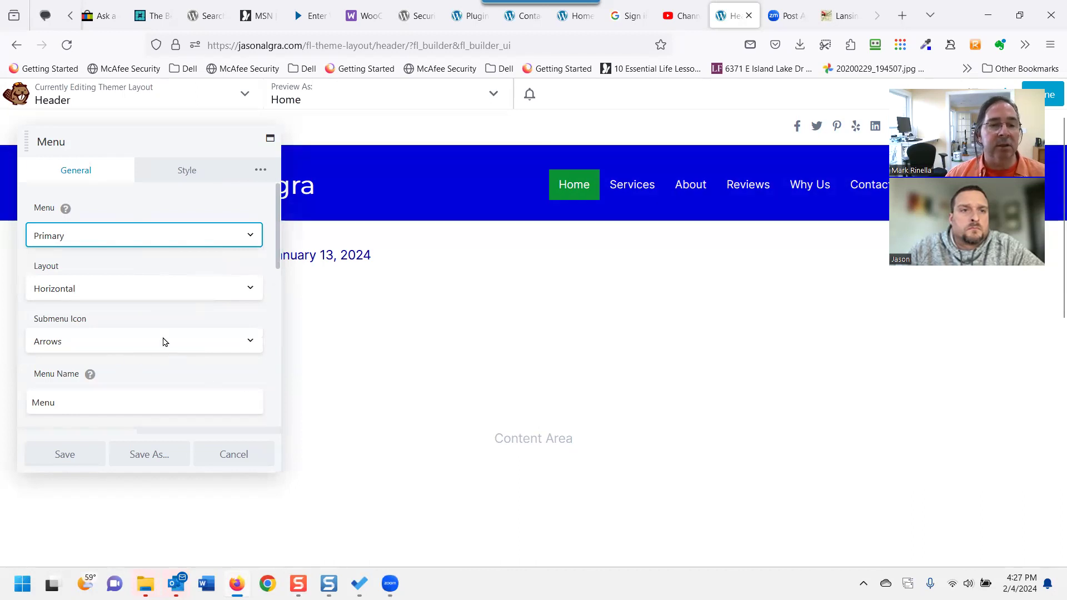
scroll(165, 341, "down", 2)
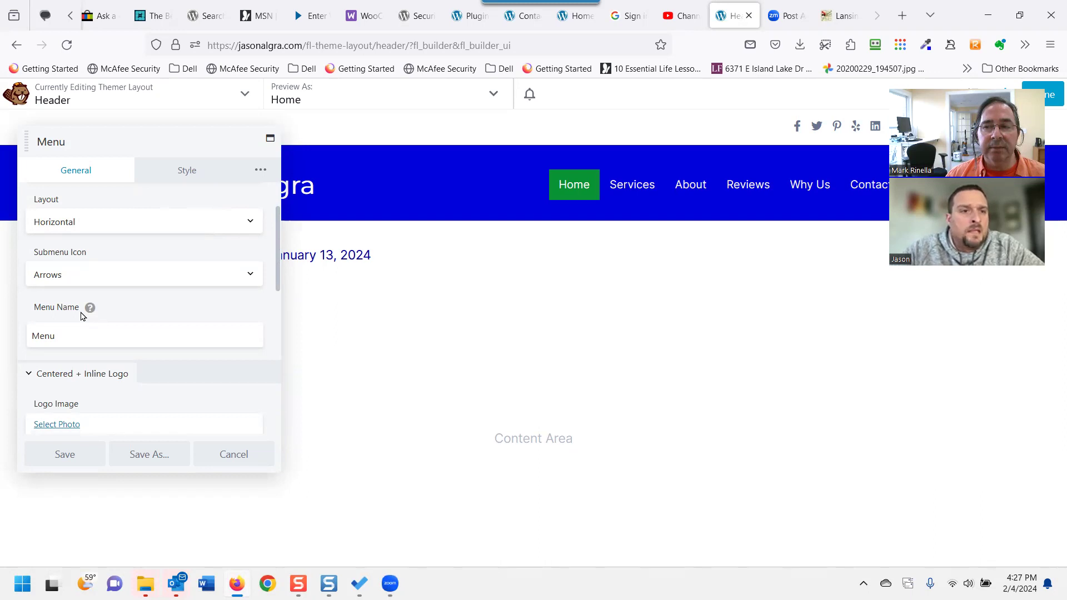
mouse_move(88, 309)
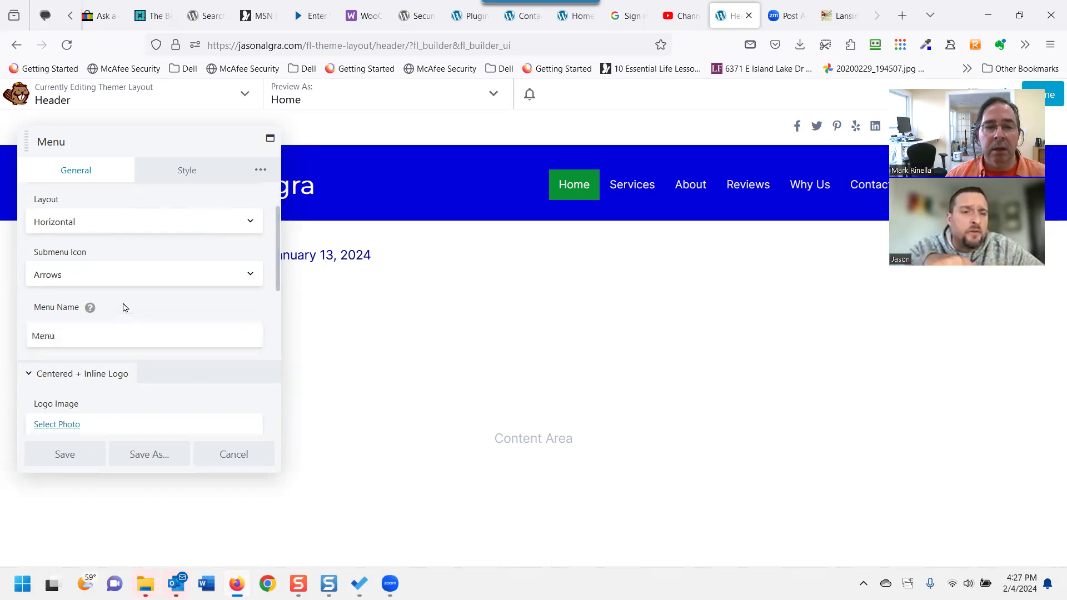
scroll(123, 307, "down", 8)
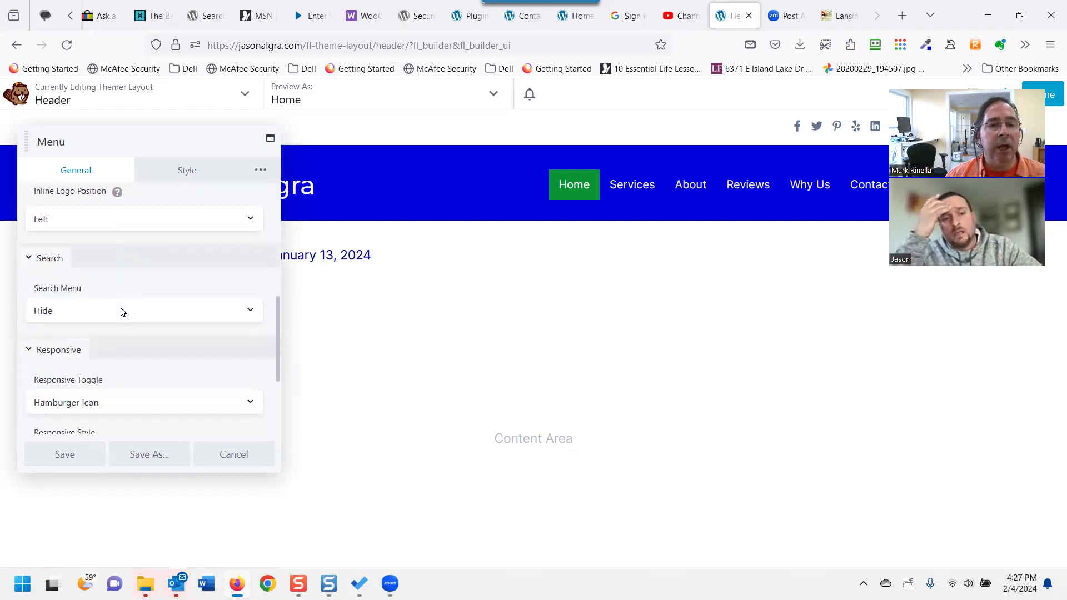
scroll(121, 322, "down", 1)
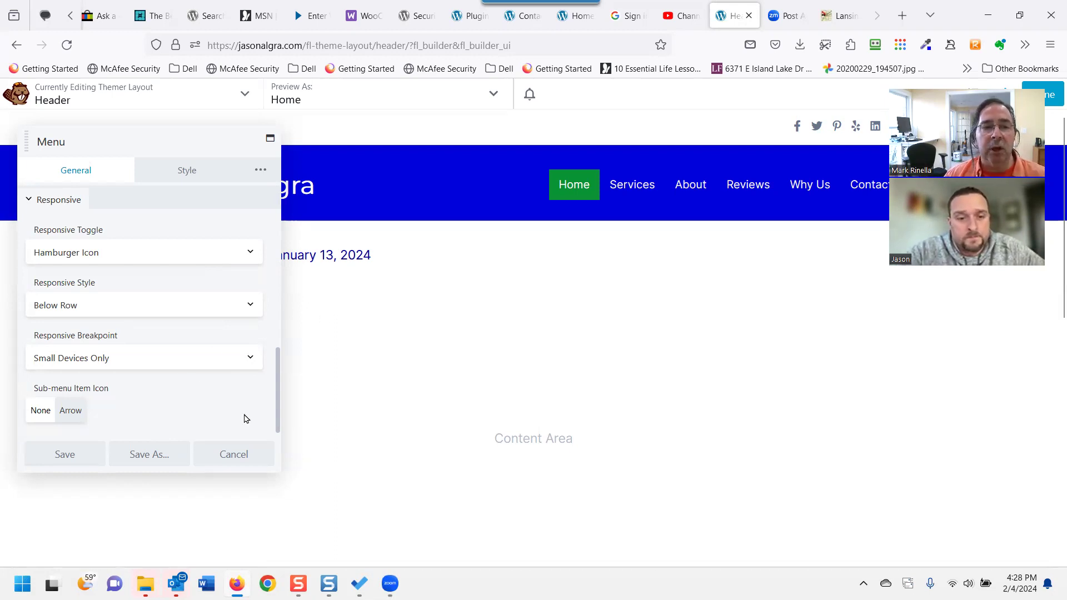
scroll(248, 412, "up", 15)
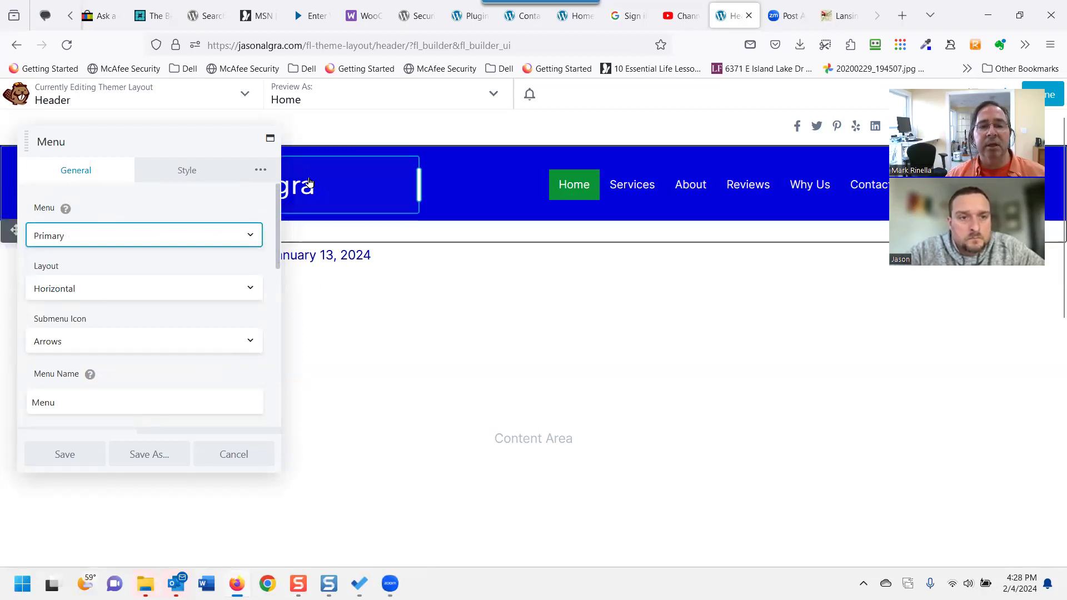
Widen and reposition the menu settings panel.
left_click_drag(279, 289, 235, 153)
left_click(215, 137)
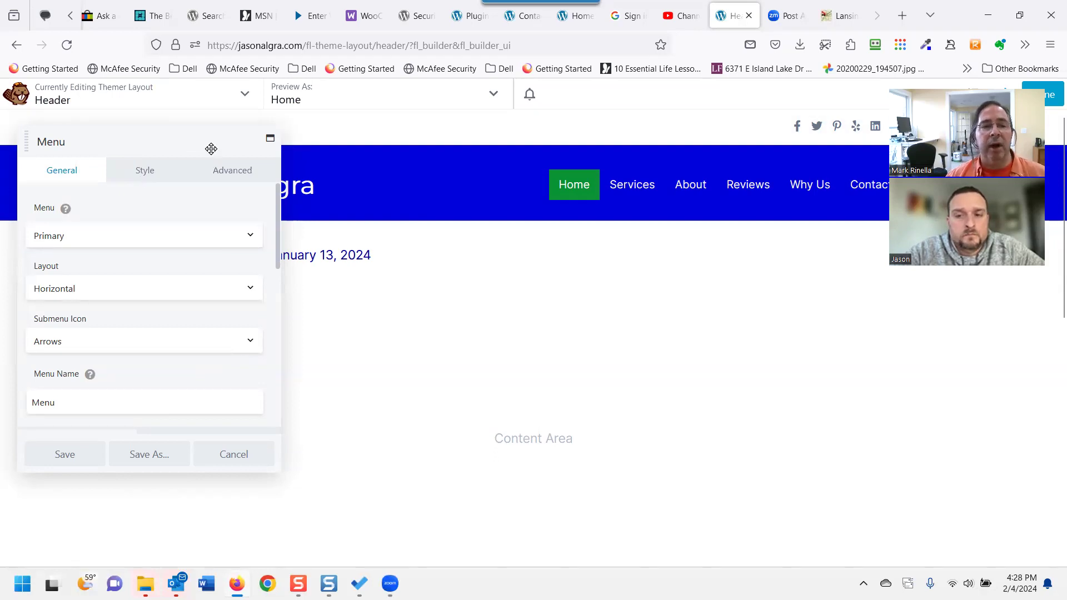
left_click_drag(245, 143, 206, 160)
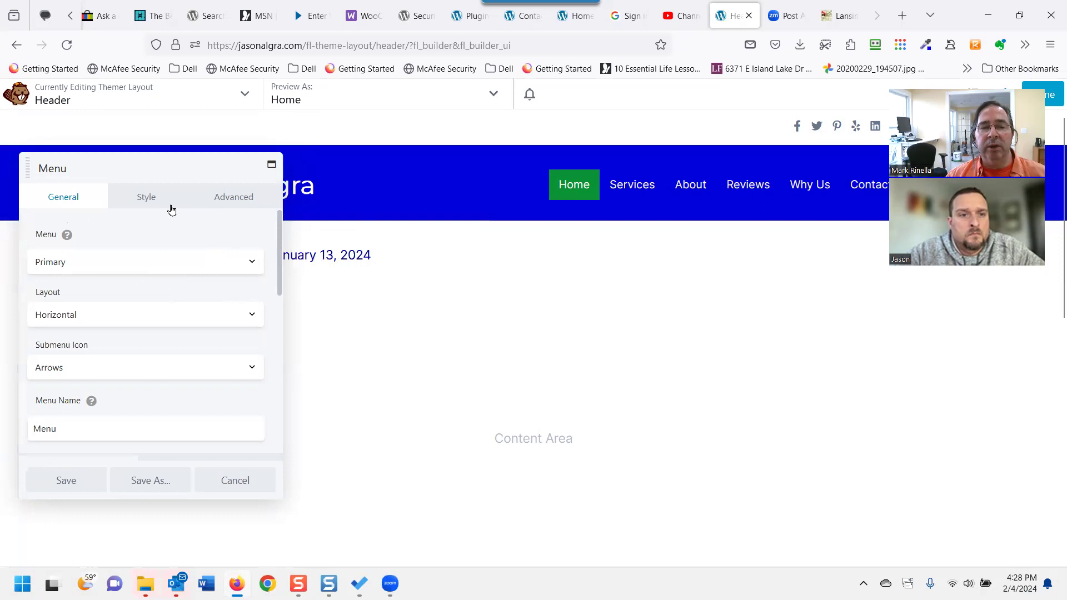
Show the Menu module's Style options and look through them.
left_click(150, 204)
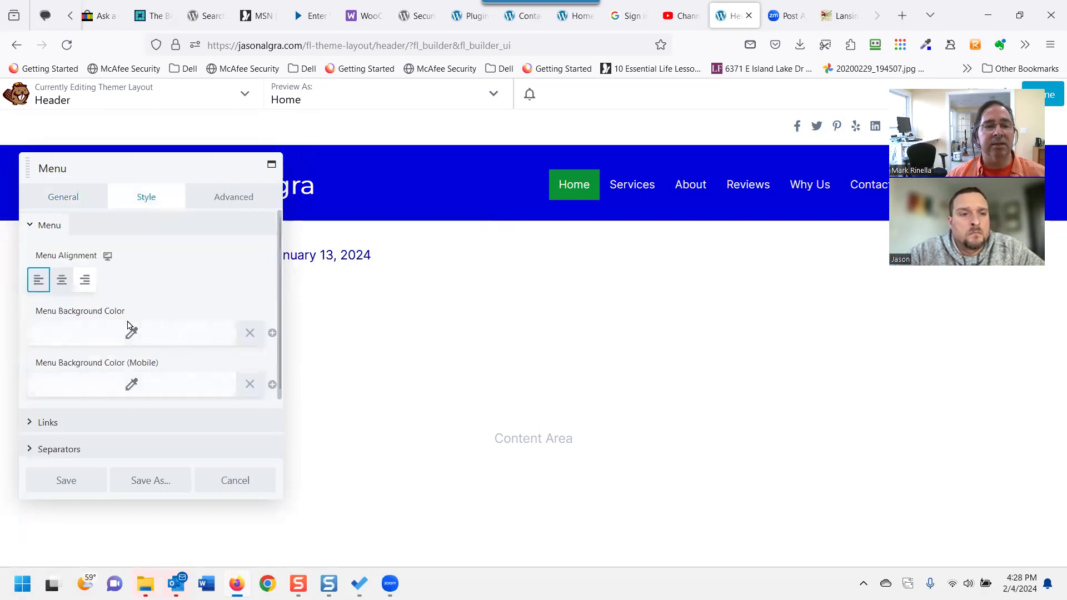
scroll(142, 333, "down", 3)
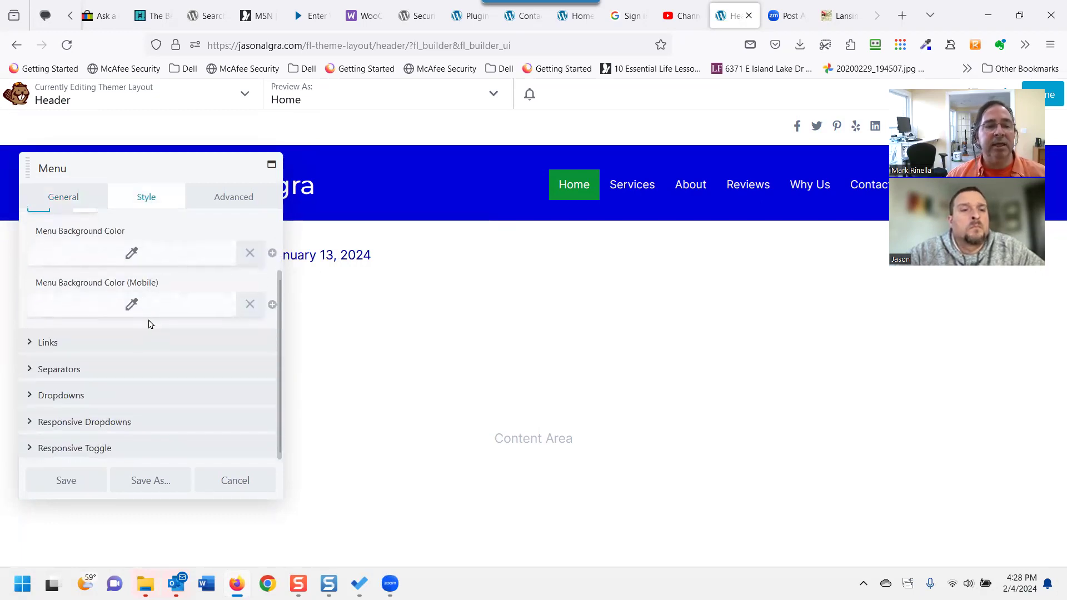
scroll(150, 325, "up", 3)
scroll(194, 350, "down", 3)
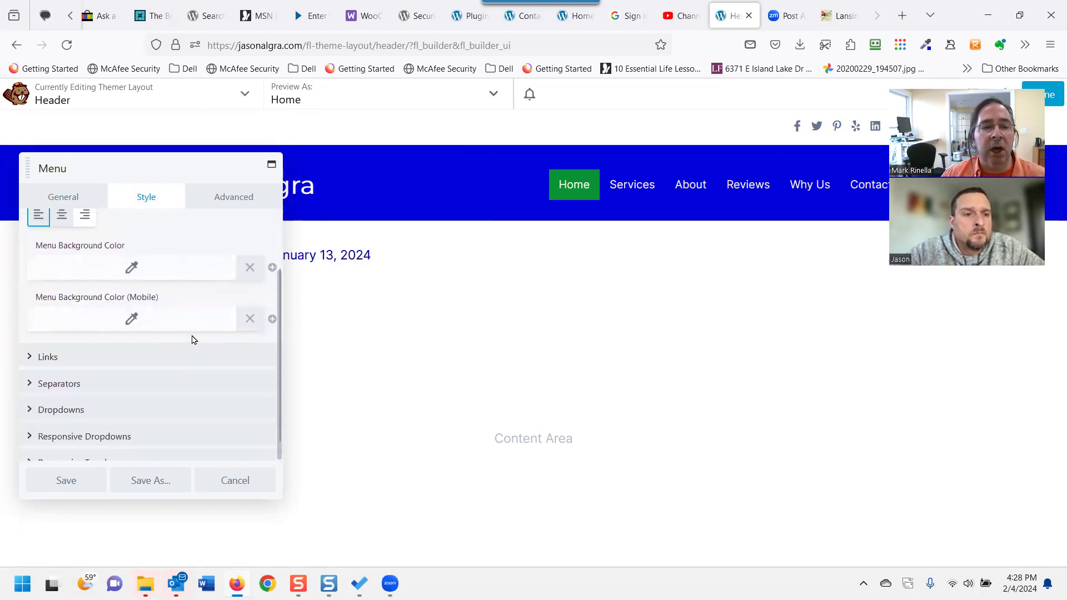
scroll(186, 342, "up", 3)
scroll(182, 345, "down", 3)
scroll(181, 347, "up", 3)
scroll(181, 347, "down", 2)
scroll(181, 347, "up", 2)
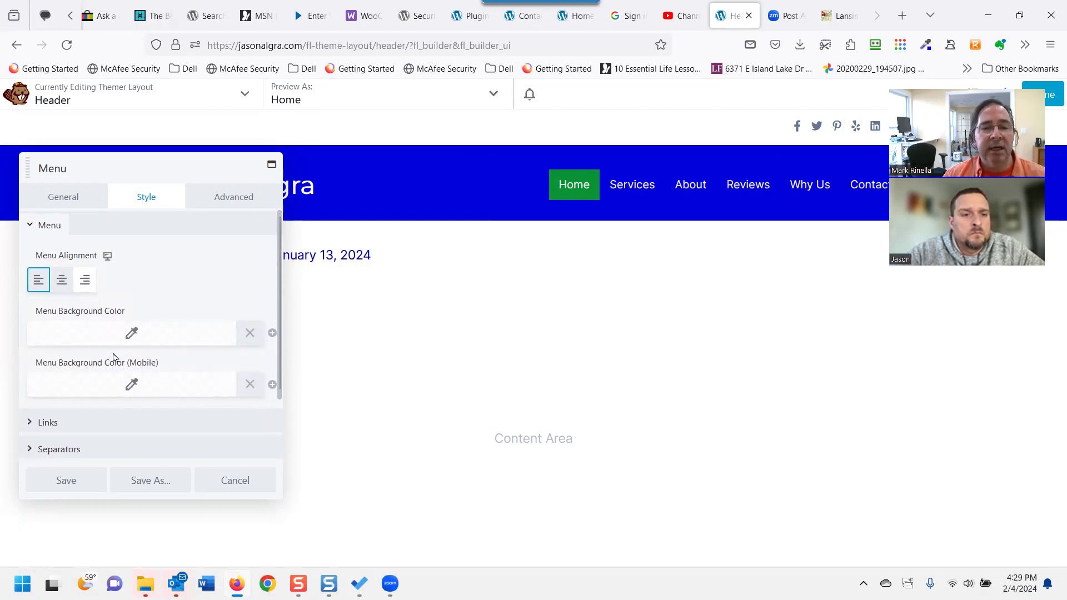
Try a dark red #96002a menu background, then clear it.
left_click(168, 344)
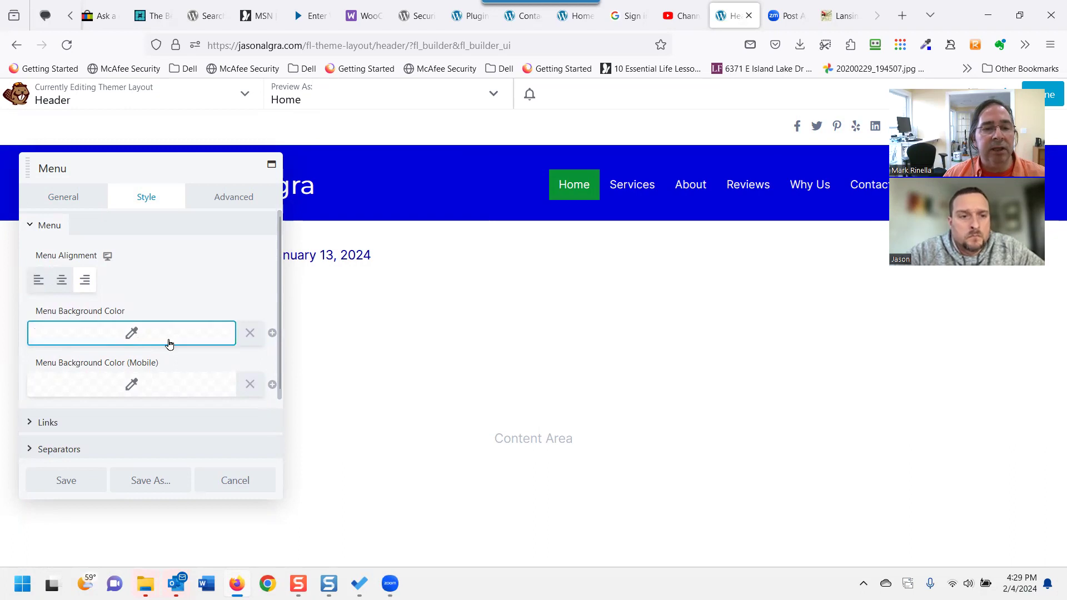
left_click_drag(121, 361, 3, 364)
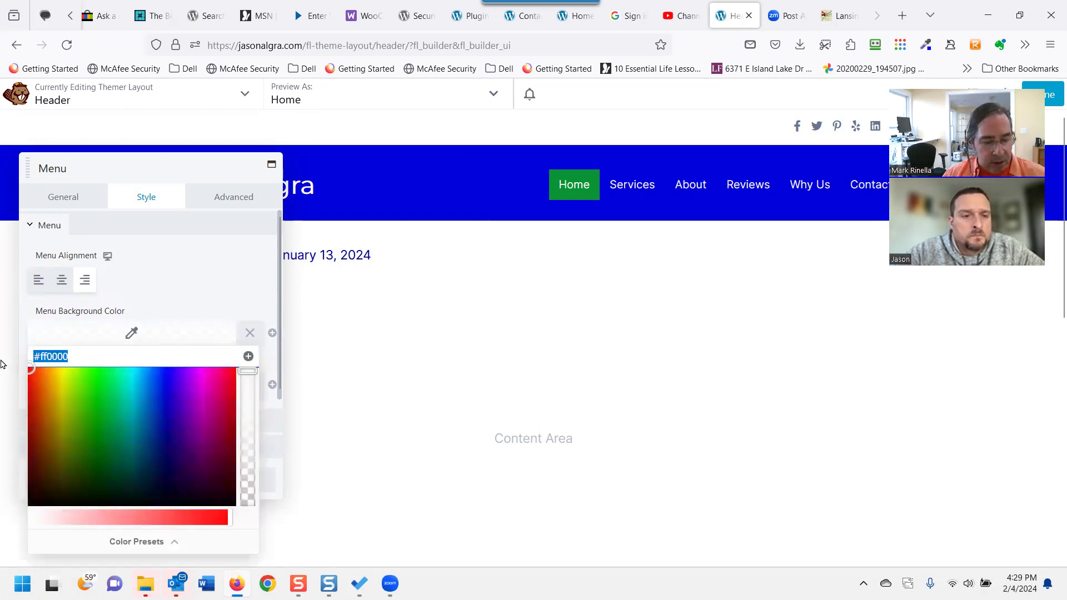
left_click(226, 425)
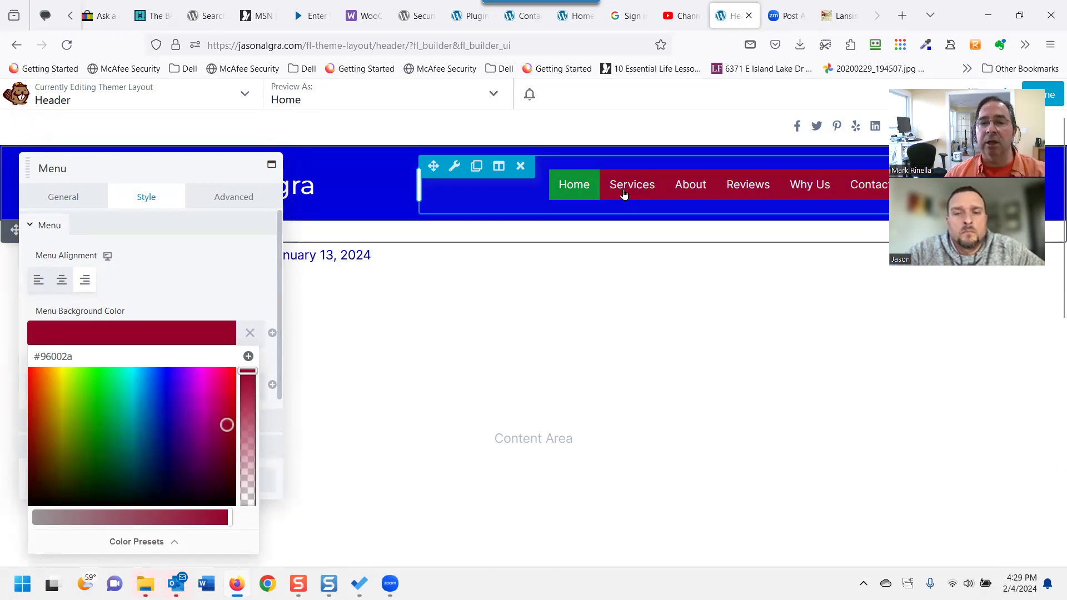
left_click(251, 333)
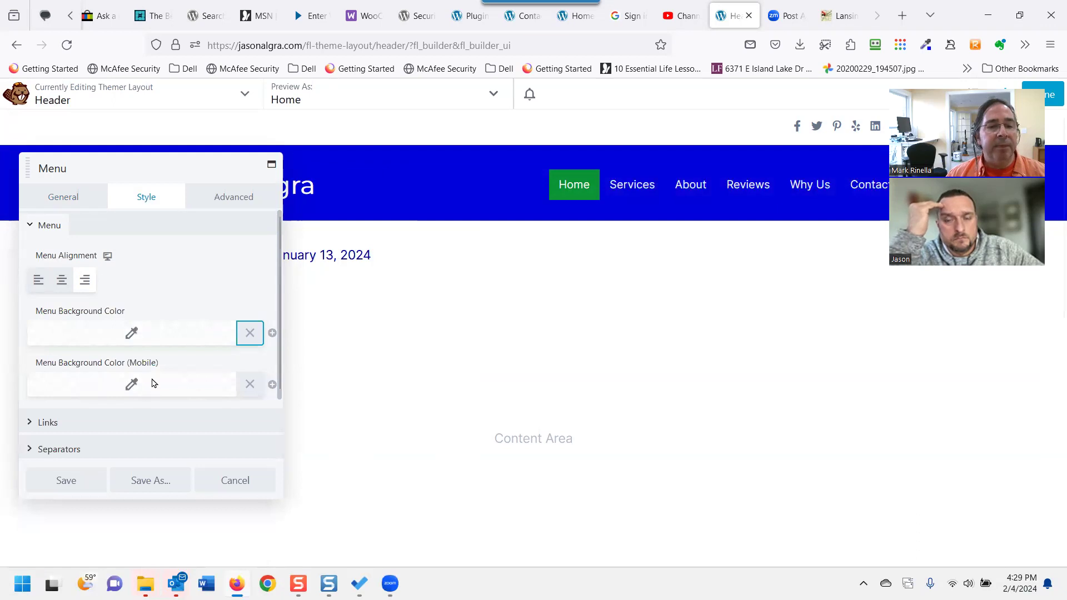
scroll(150, 384, "down", 3)
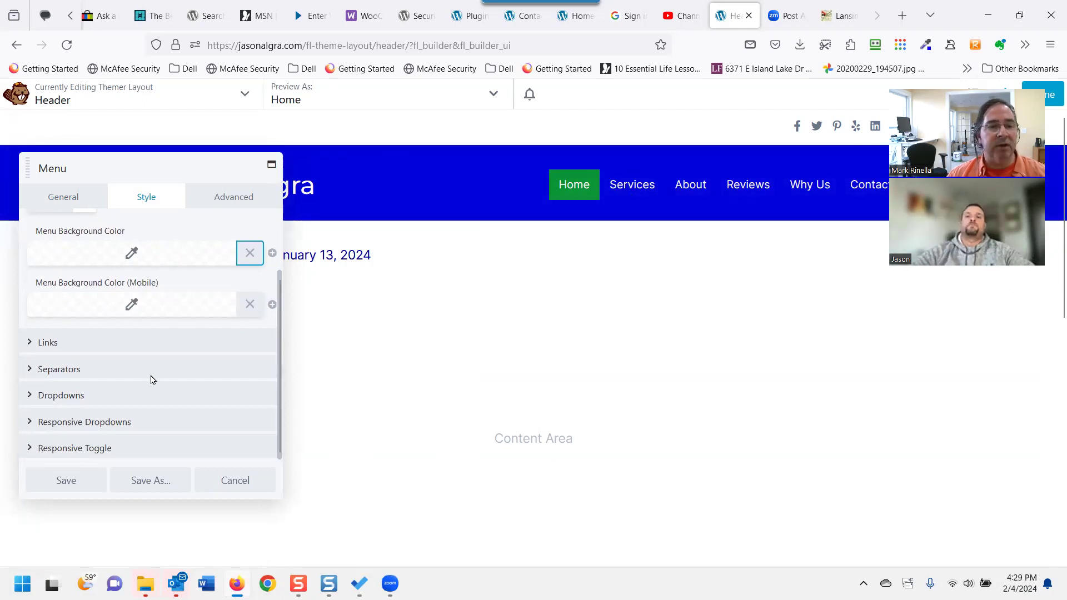
Expand the Dropdowns section and set the link hover background to gold #af8600.
left_click(30, 395)
left_click(30, 396)
left_click(30, 395)
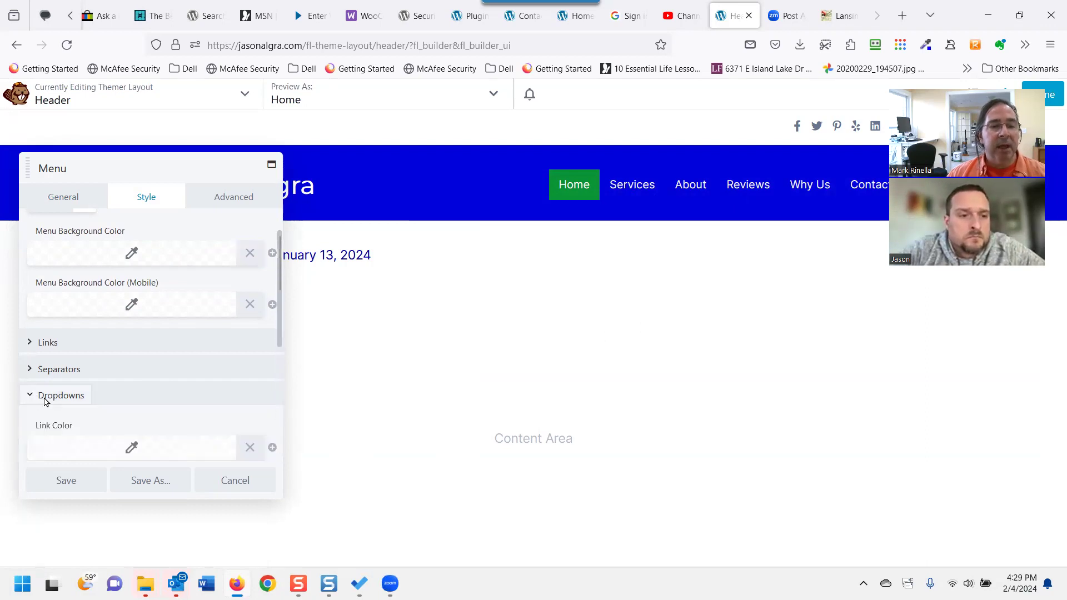
scroll(83, 378, "down", 2)
scroll(111, 356, "down", 1)
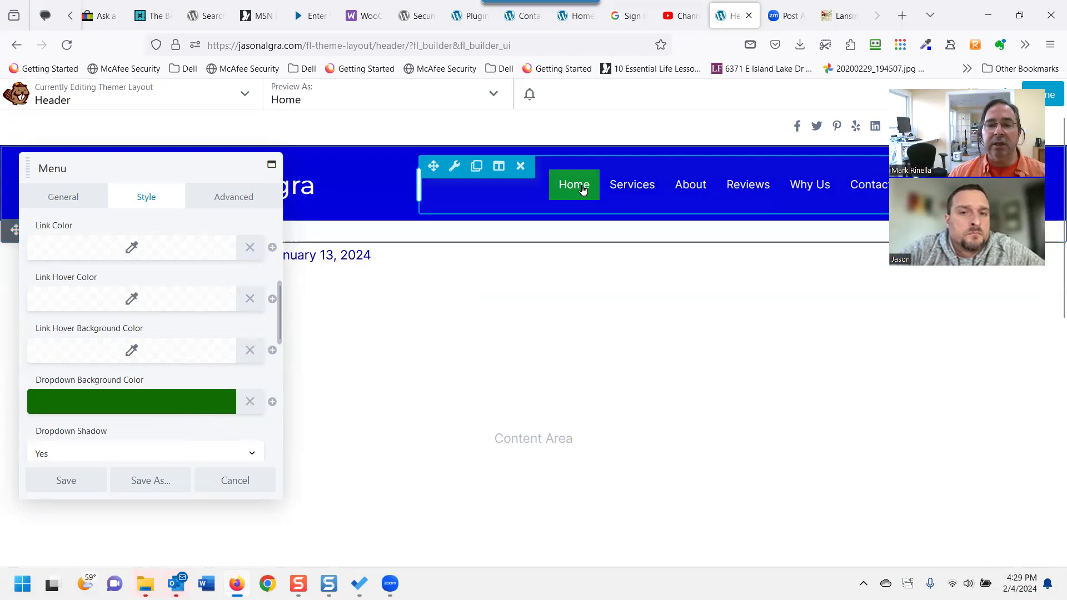
scroll(202, 324, "up", 2)
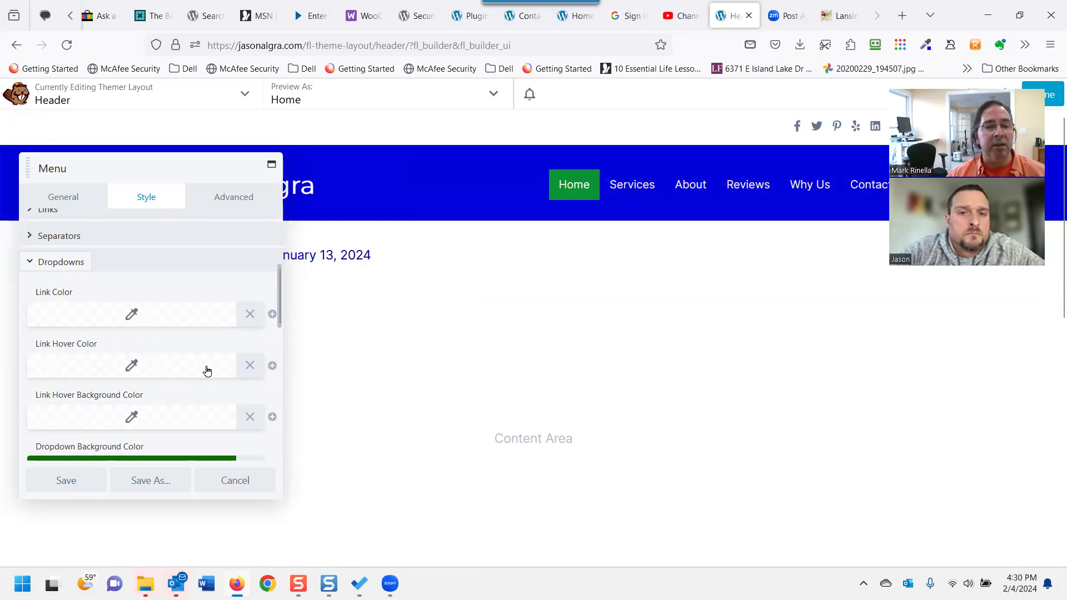
scroll(188, 381, "down", 2)
scroll(172, 355, "down", 1)
scroll(147, 355, "down", 1)
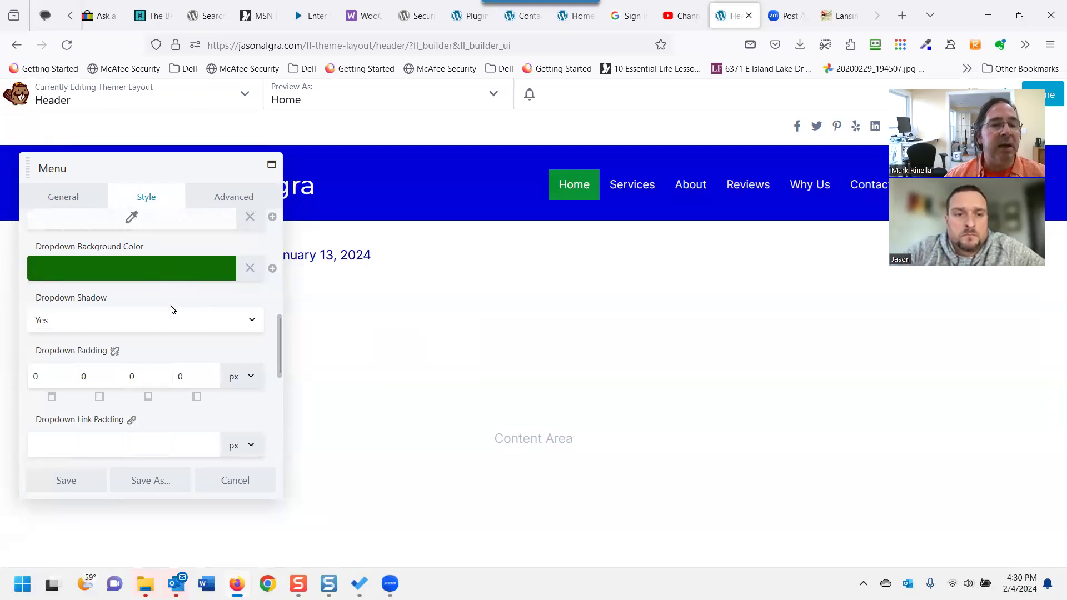
scroll(167, 317, "up", 3)
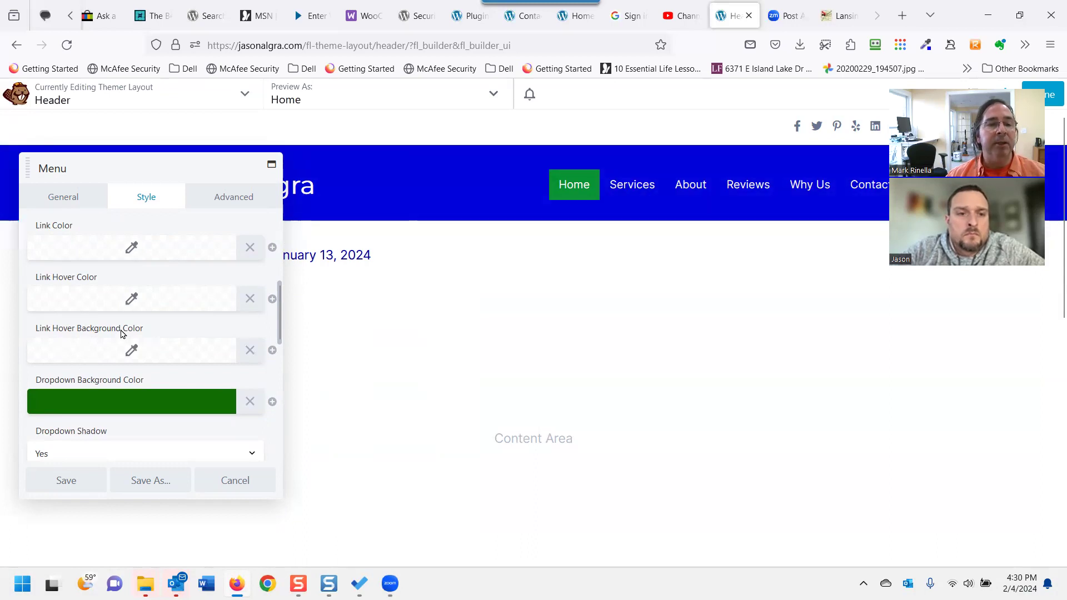
left_click(122, 350)
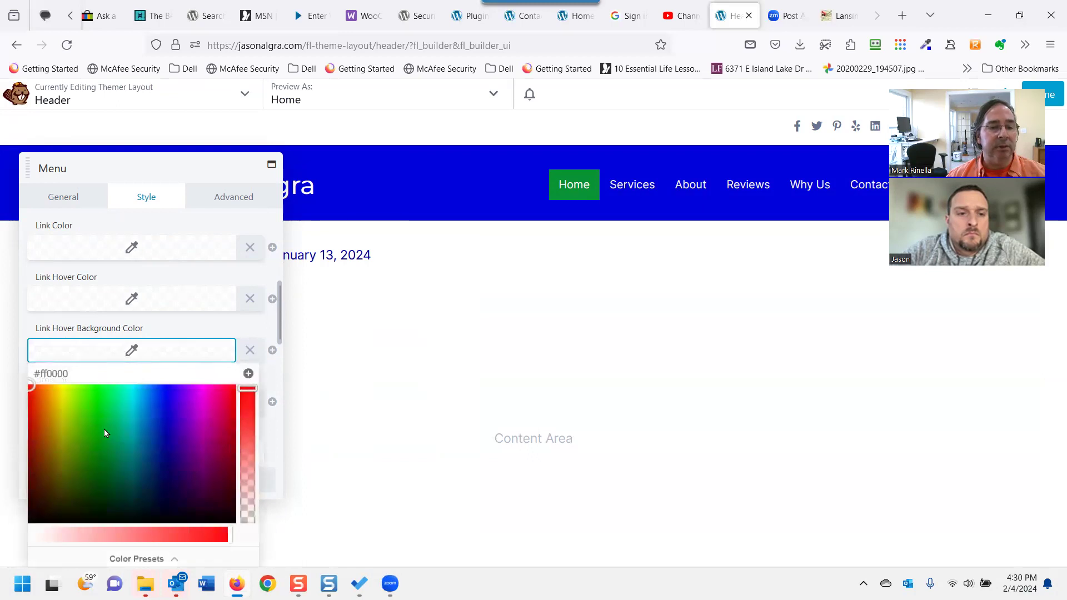
left_click(54, 427)
Set the dropdown link hover text colour to magenta #c800cc.
left_click(132, 300)
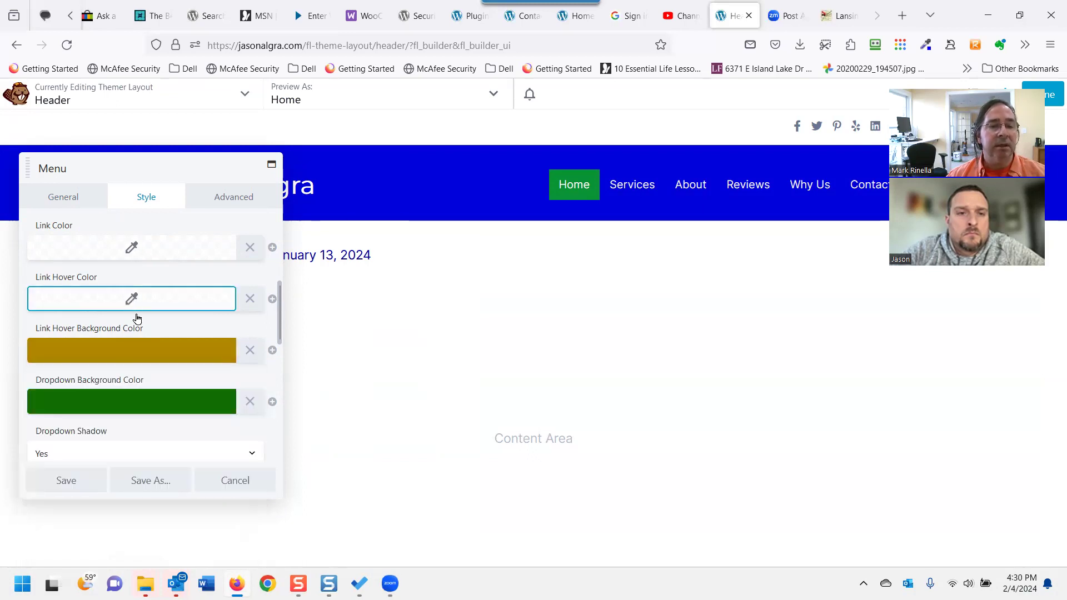
left_click(189, 261)
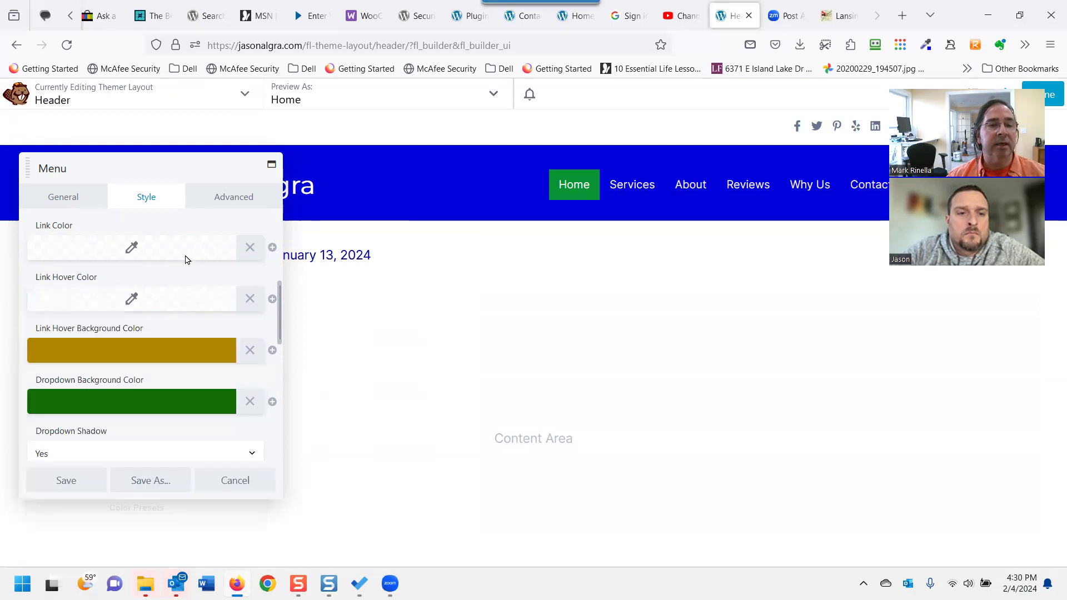
left_click(164, 300)
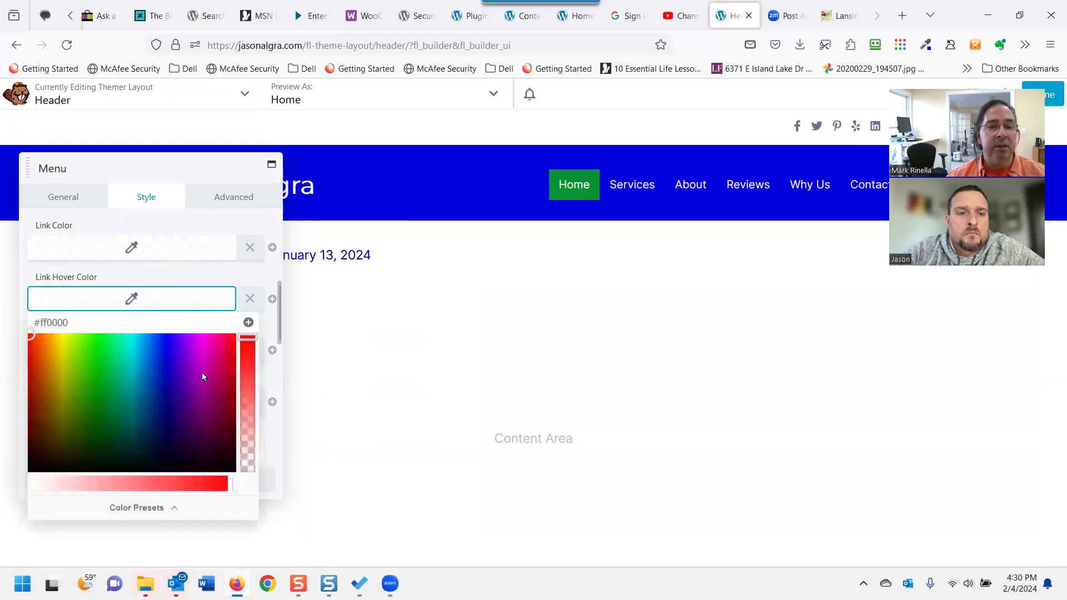
left_click(201, 363)
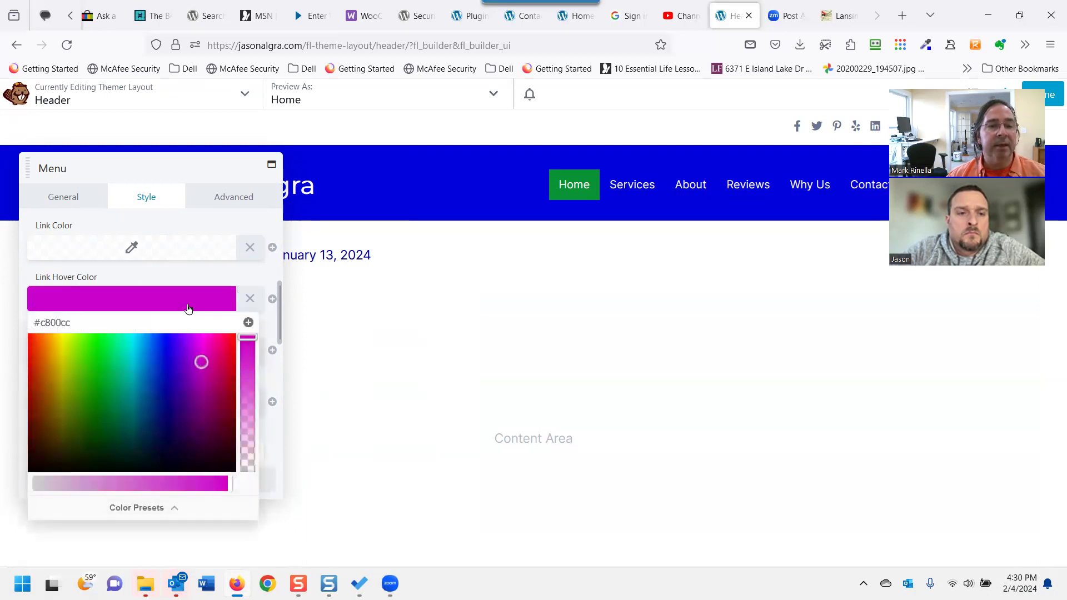
Make the dropdown link text red #dd1900 and save the menu settings.
left_click(191, 249)
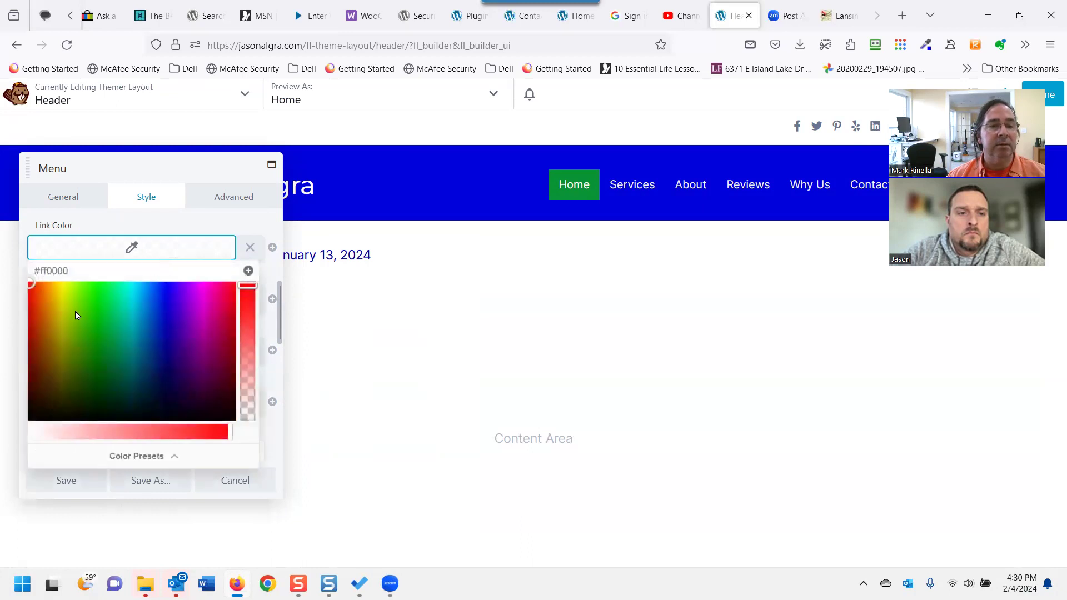
left_click(33, 300)
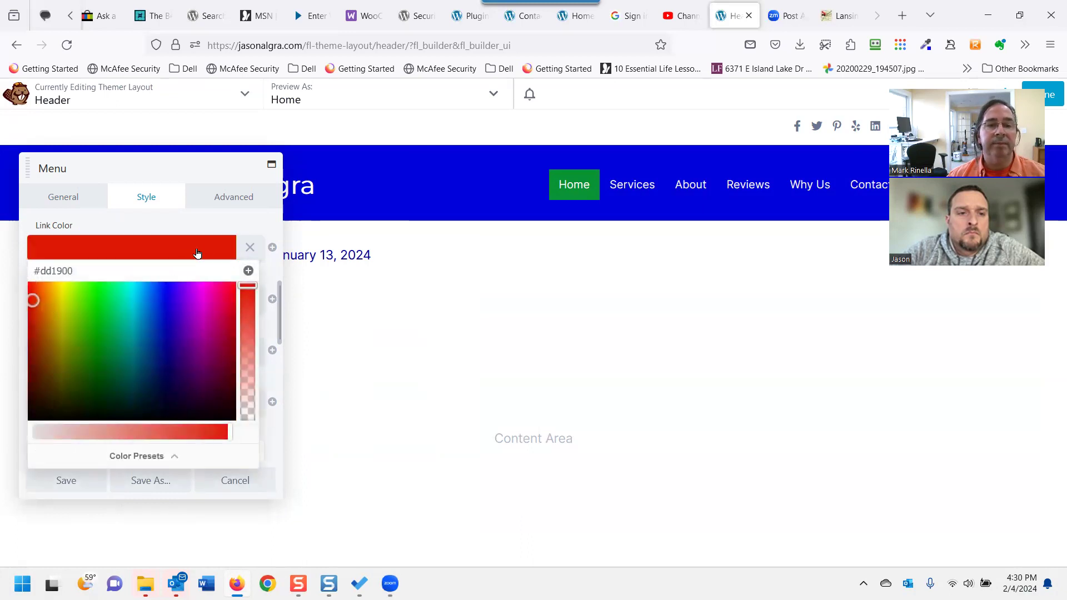
left_click(230, 228)
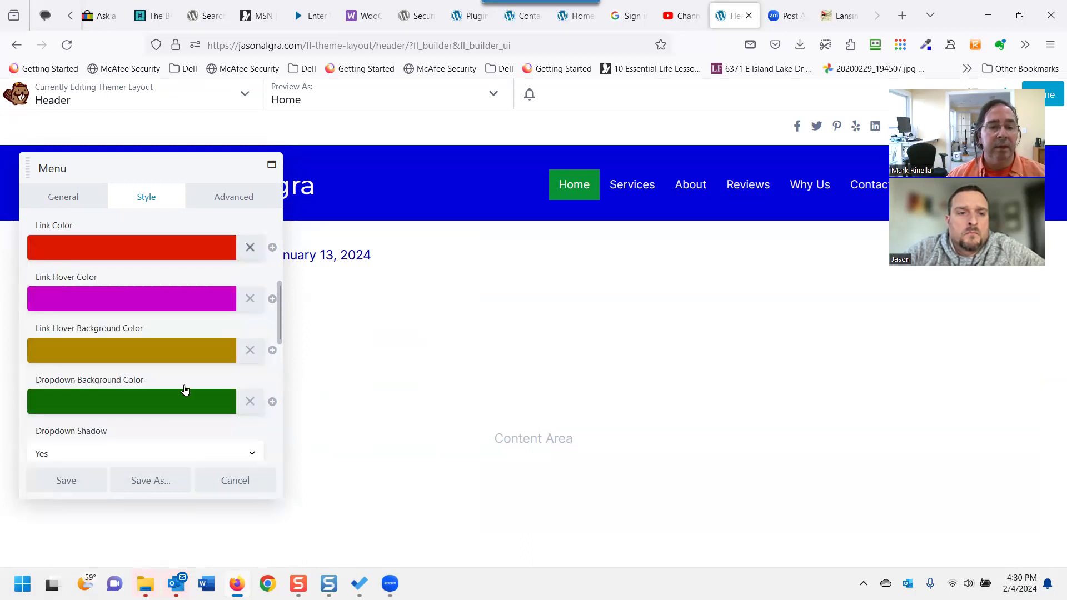
left_click(87, 474)
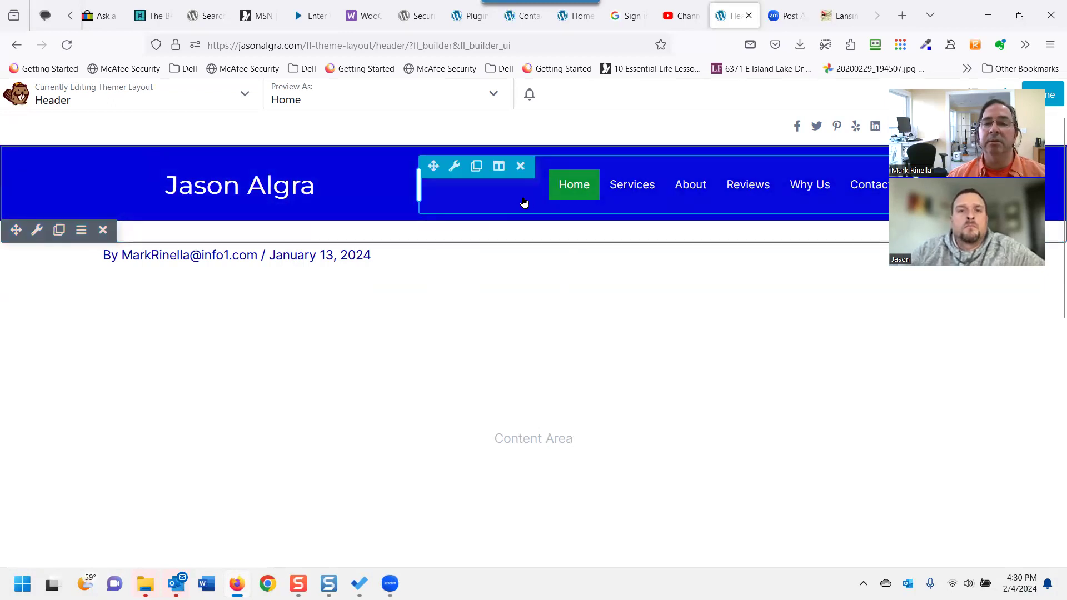
Reopen the Menu module settings and expand the Links styling options on the Style tab.
left_click(453, 169)
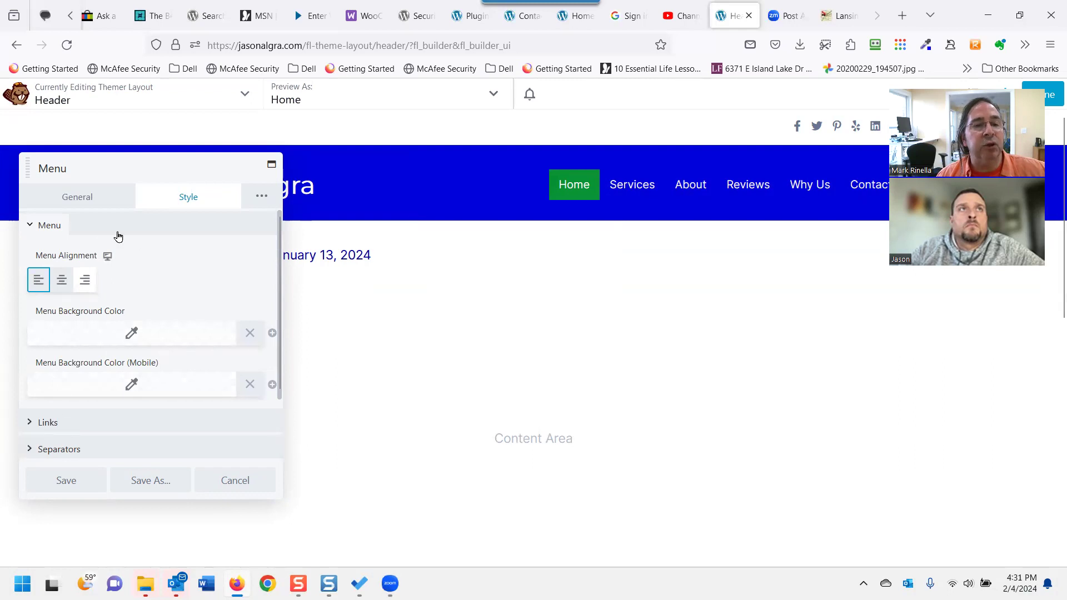
scroll(79, 358, "down", 2)
scroll(78, 358, "up", 2)
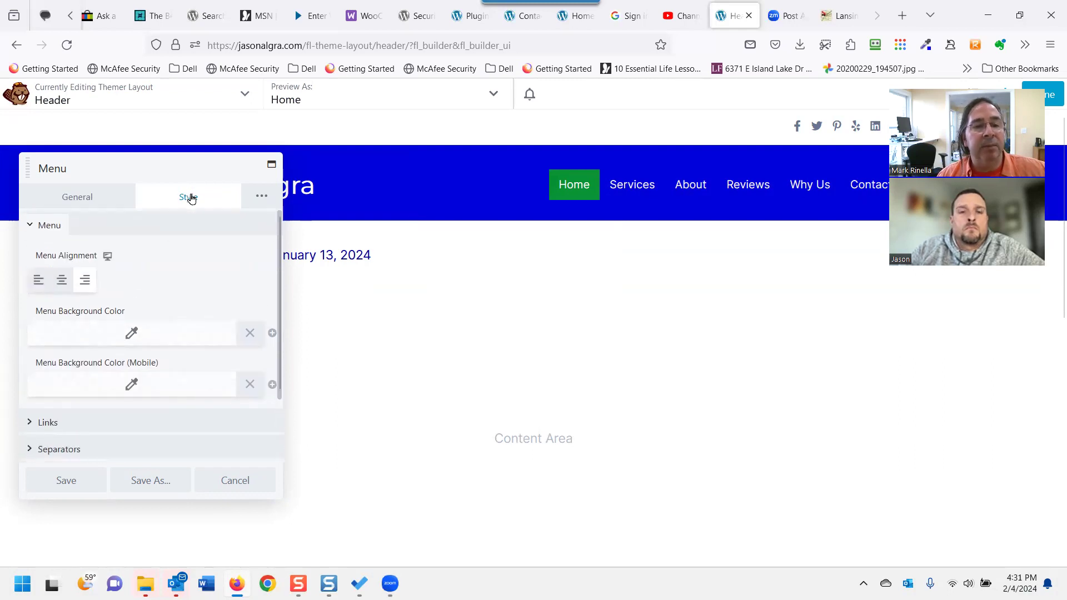
scroll(162, 311, "down", 3)
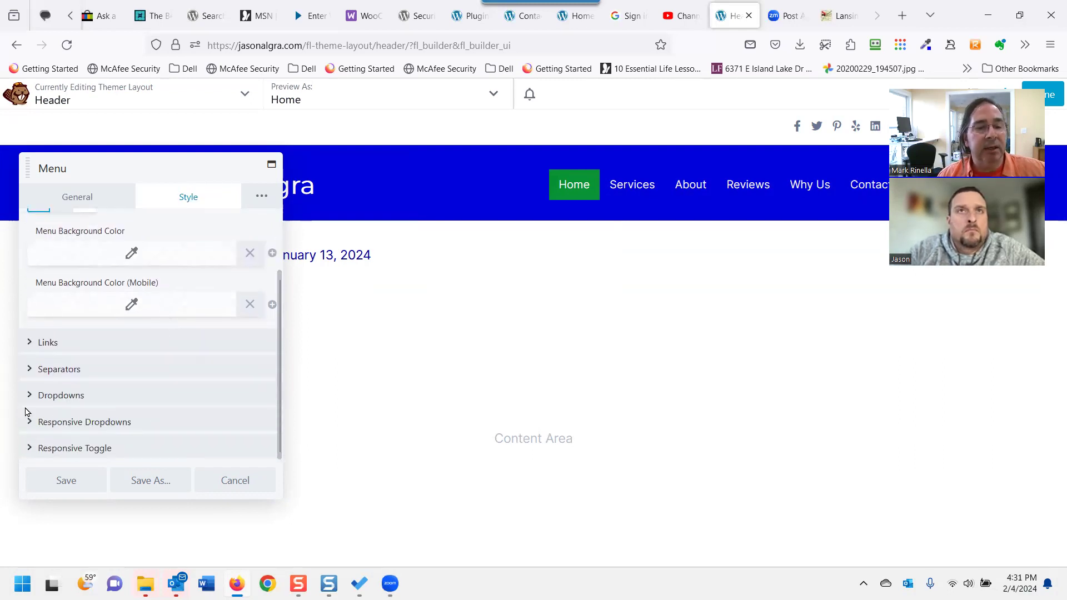
scroll(72, 419, "down", 2)
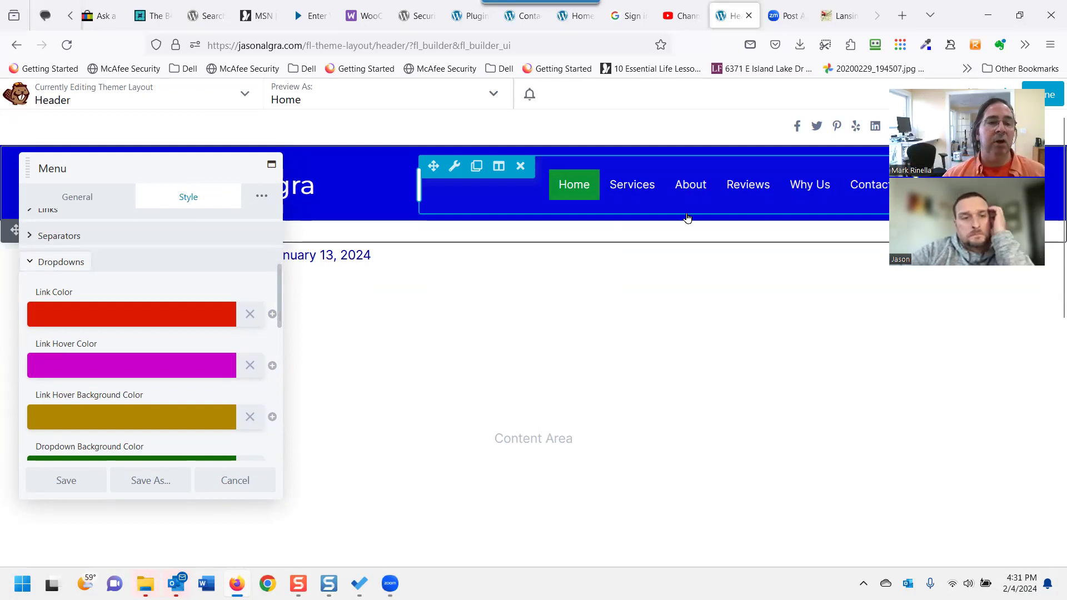
scroll(146, 367, "up", 1)
scroll(143, 367, "up", 3)
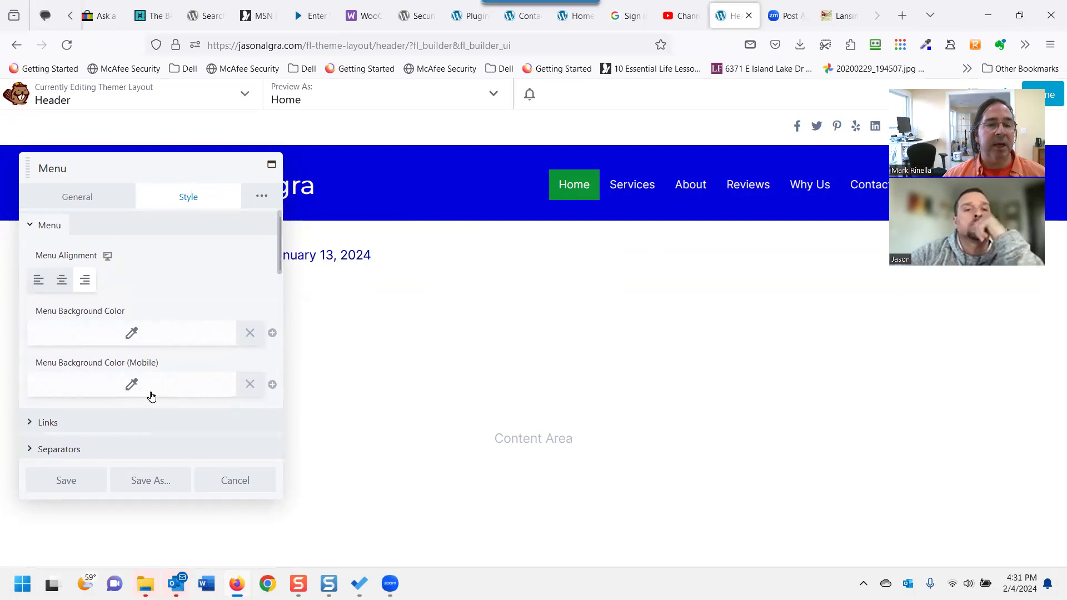
left_click(29, 422)
scroll(50, 388, "down", 5)
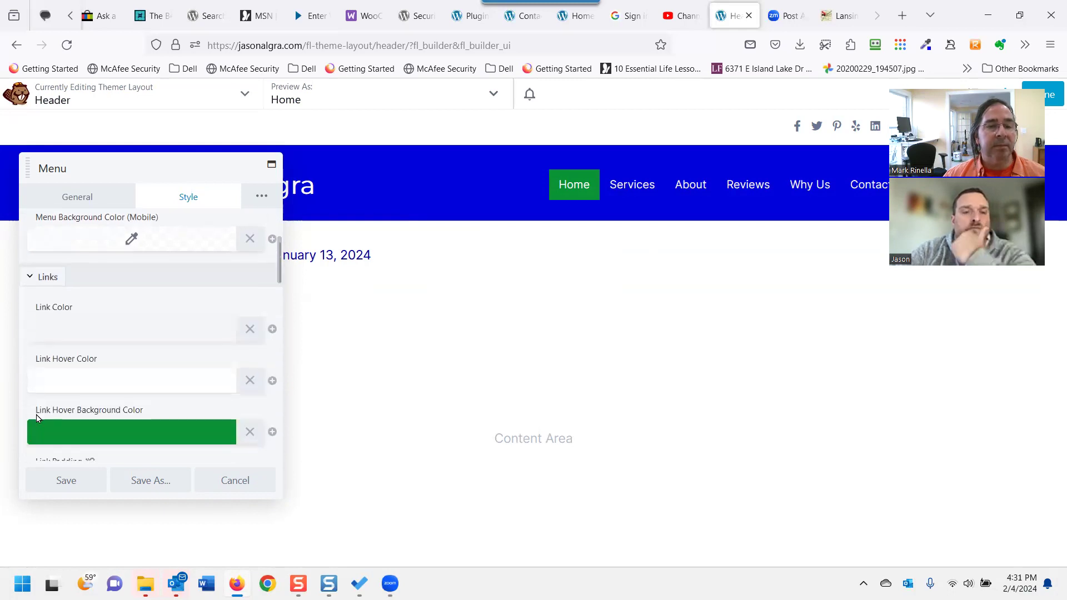
scroll(66, 363, "up", 2)
Try out several menu link and link hover colours, then clear the hover colour.
left_click(114, 278)
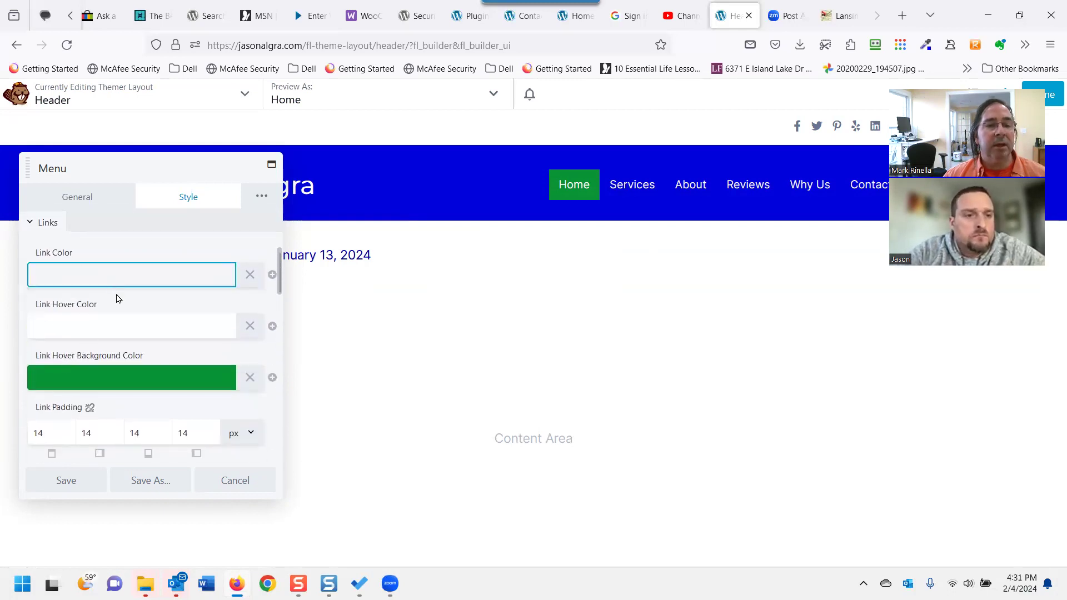
left_click(85, 345)
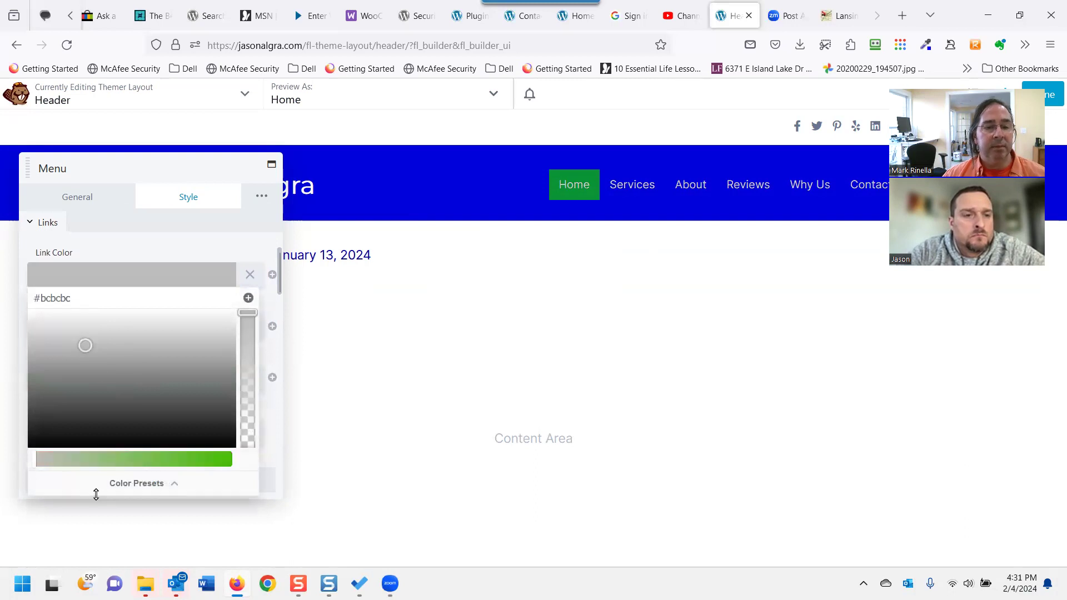
left_click(169, 460)
left_click_drag(82, 349, 135, 260)
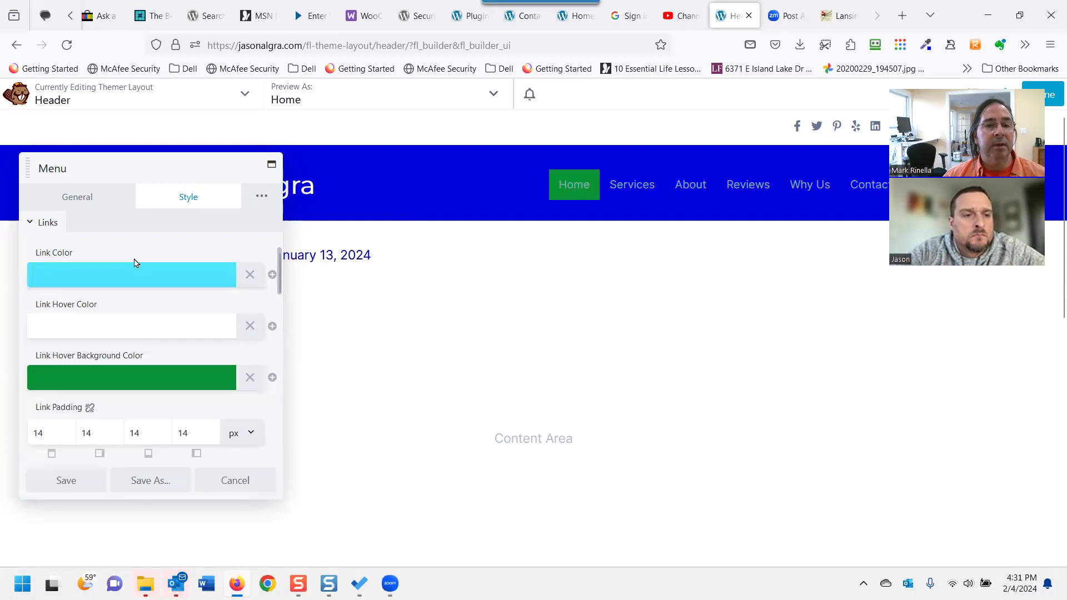
left_click(118, 325)
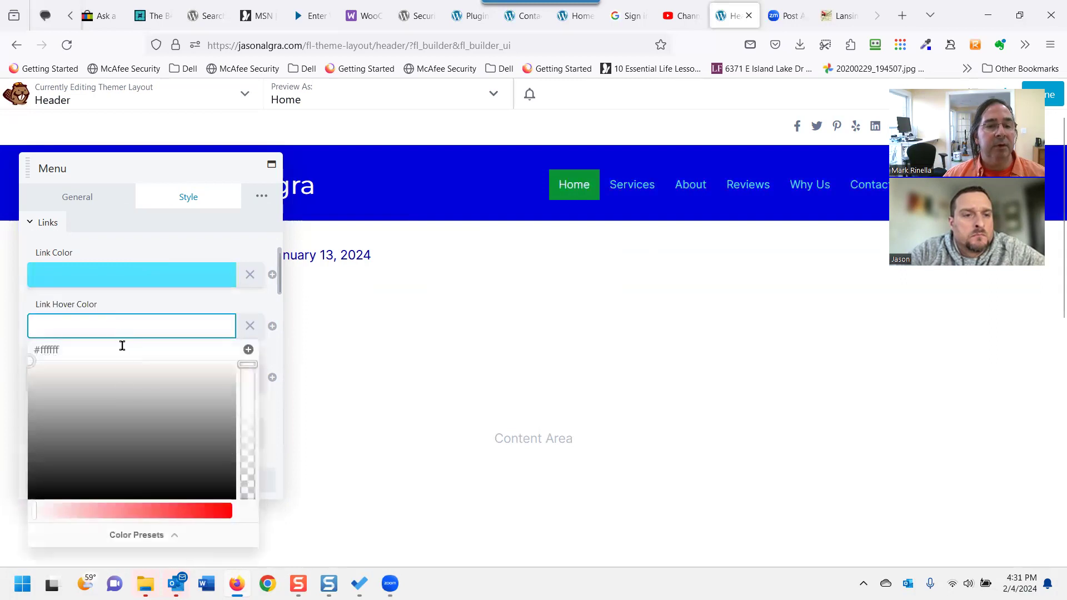
left_click_drag(33, 362, 221, 421)
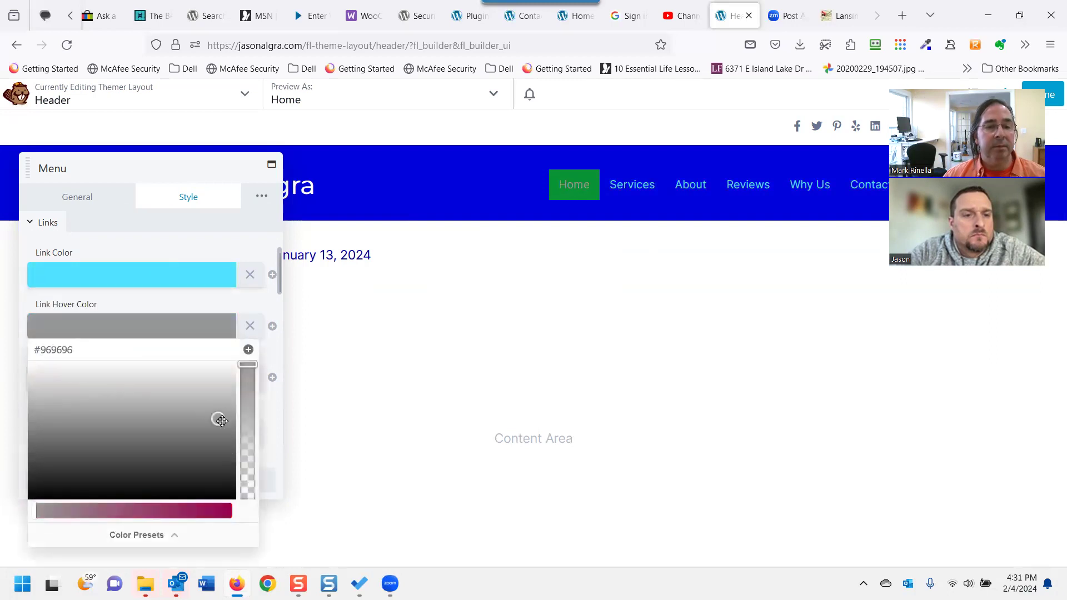
left_click(156, 339)
left_click(154, 341)
left_click(154, 340)
left_click(148, 334)
left_click(145, 334)
left_click(222, 332)
left_click(249, 325)
Set the menu link hover colour to dark red #7c0029.
left_click(162, 326)
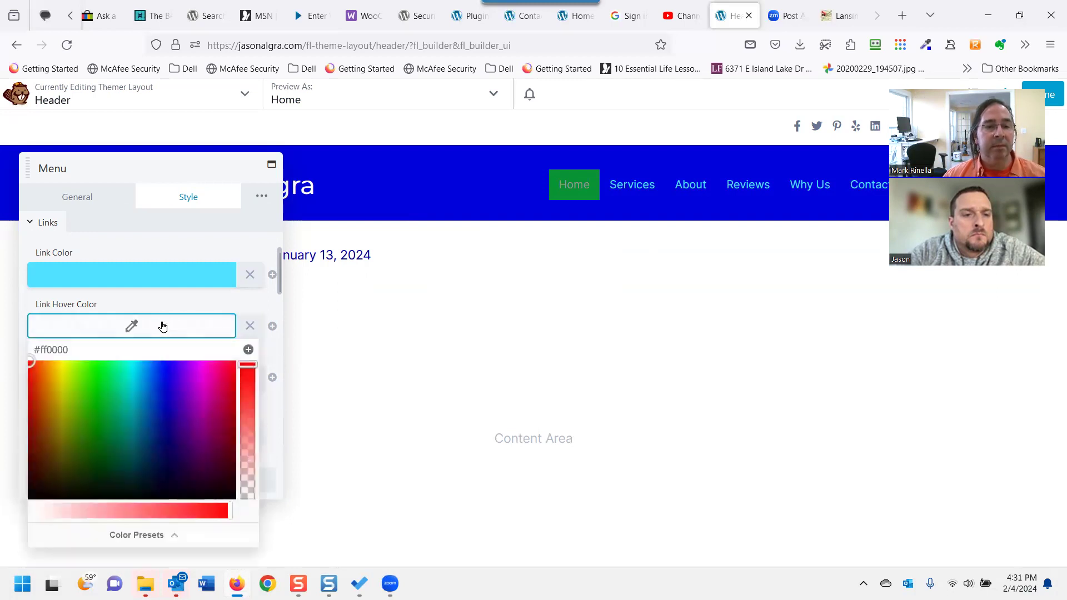
left_click(107, 419)
left_click(129, 420)
left_click(147, 419)
left_click(157, 419)
left_click(212, 421)
left_click(210, 436)
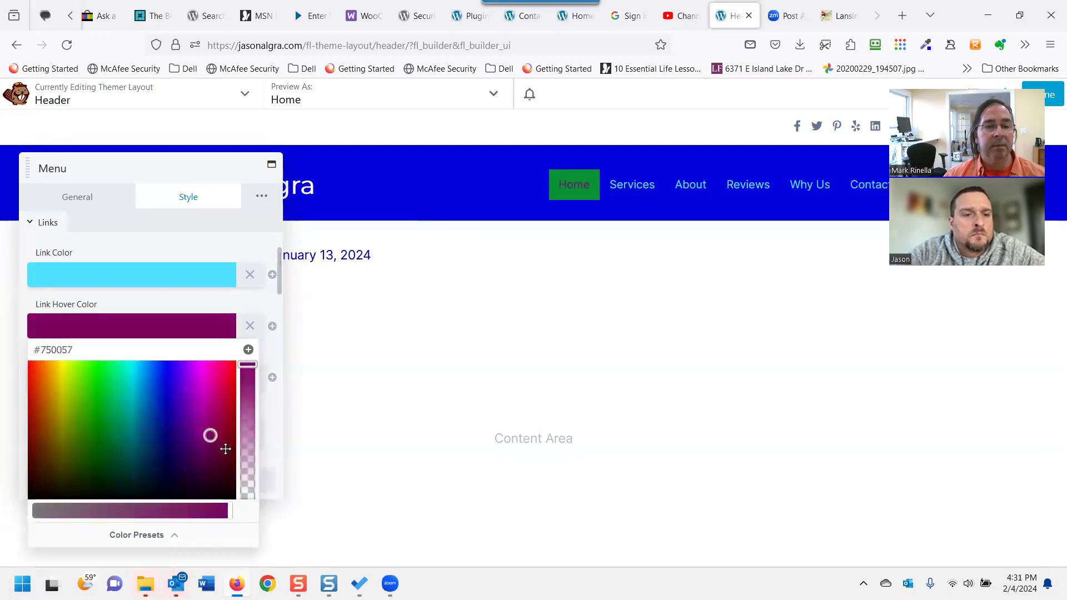
left_click(228, 460)
left_click(227, 446)
left_click(225, 431)
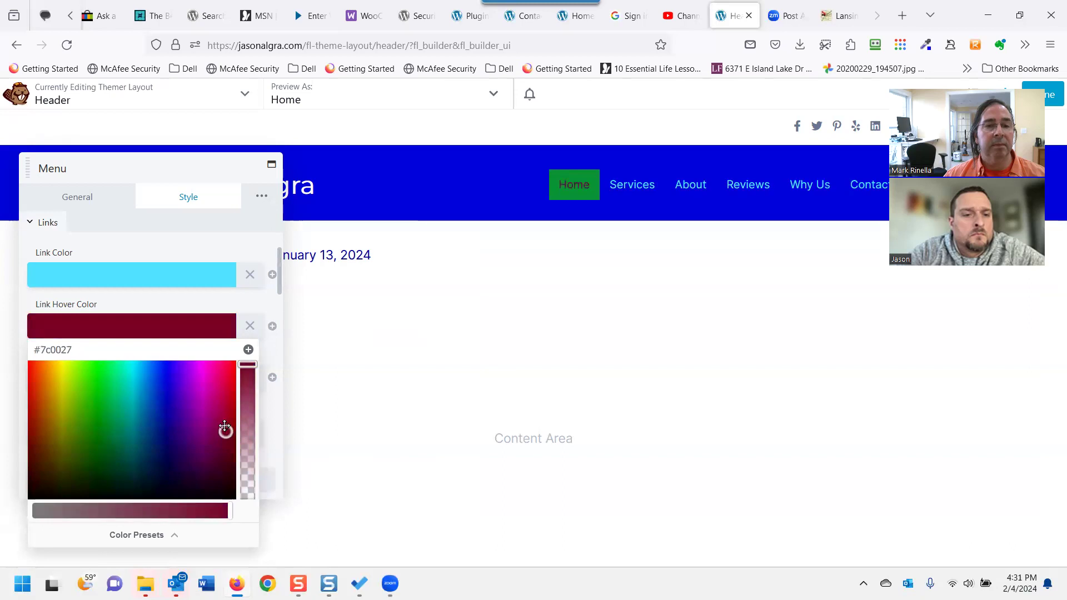
left_click(252, 304)
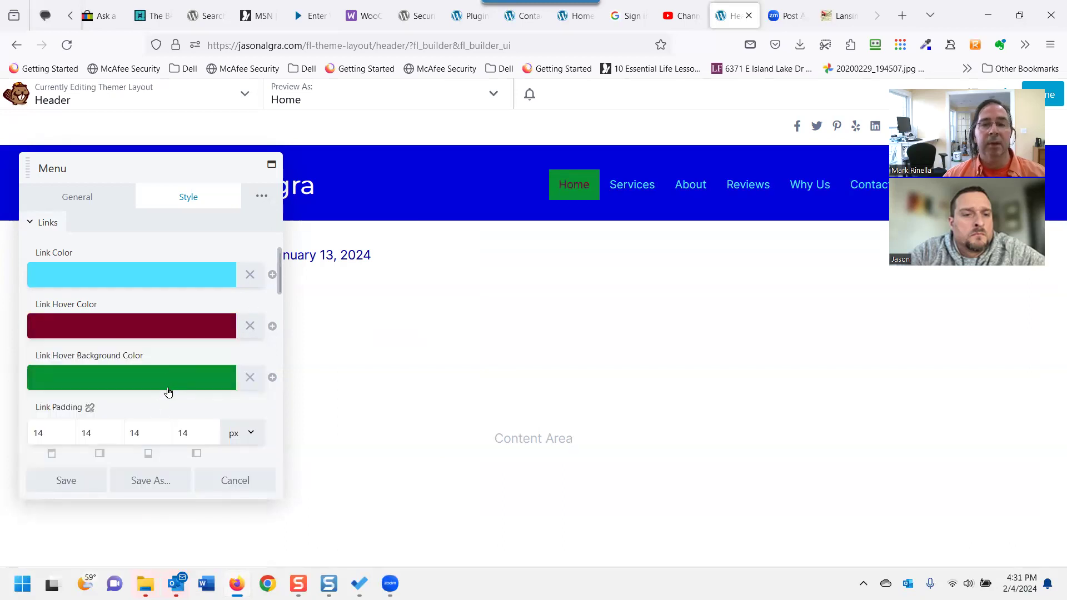
Change the link hover background from green to orange #bc4b09 and save the menu settings.
left_click(179, 380)
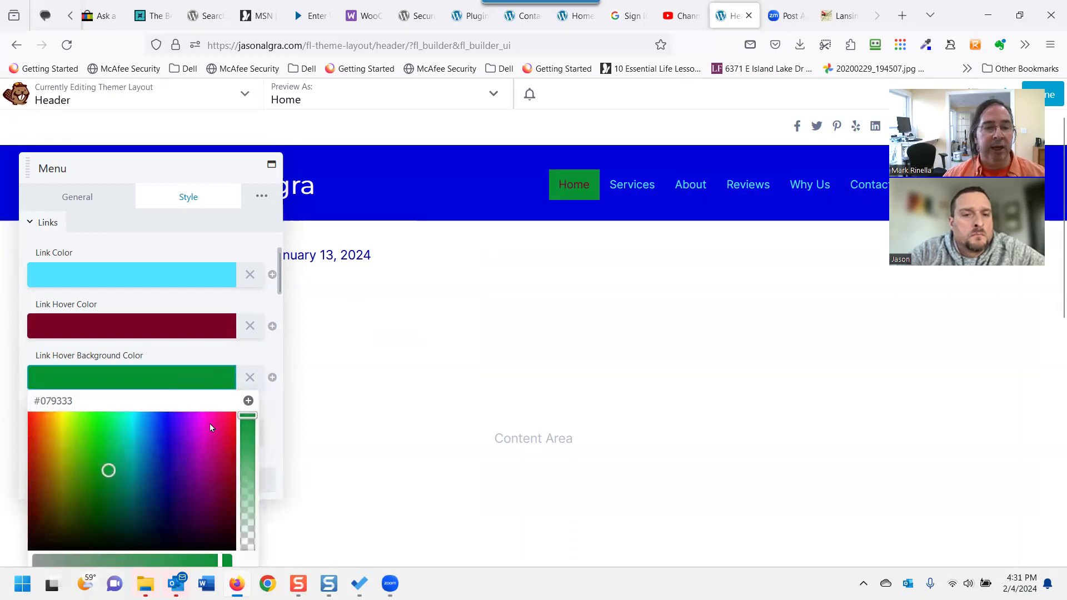
left_click(41, 449)
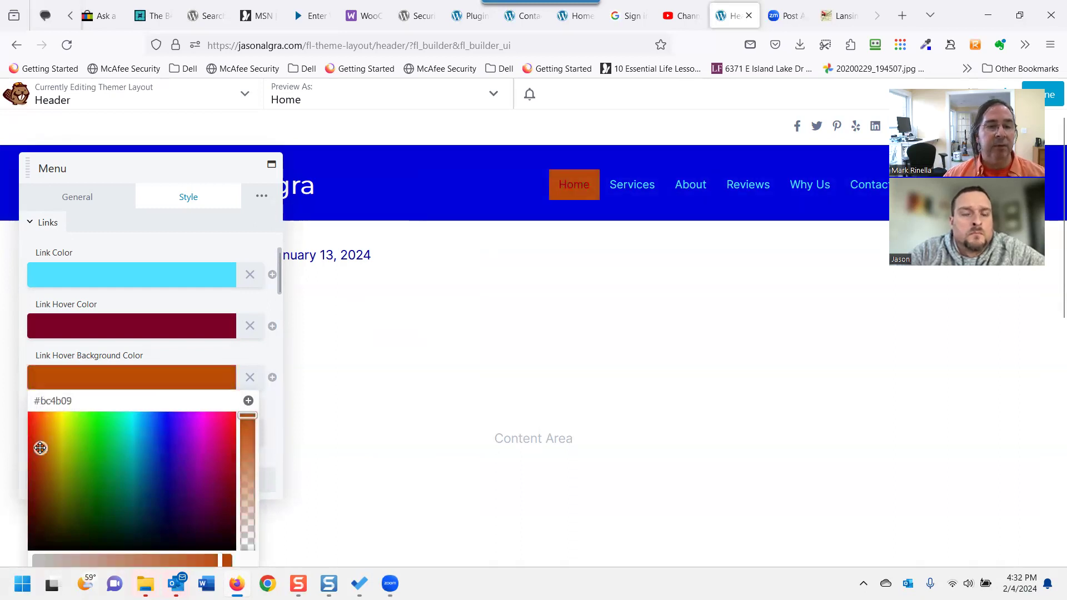
left_click(308, 449)
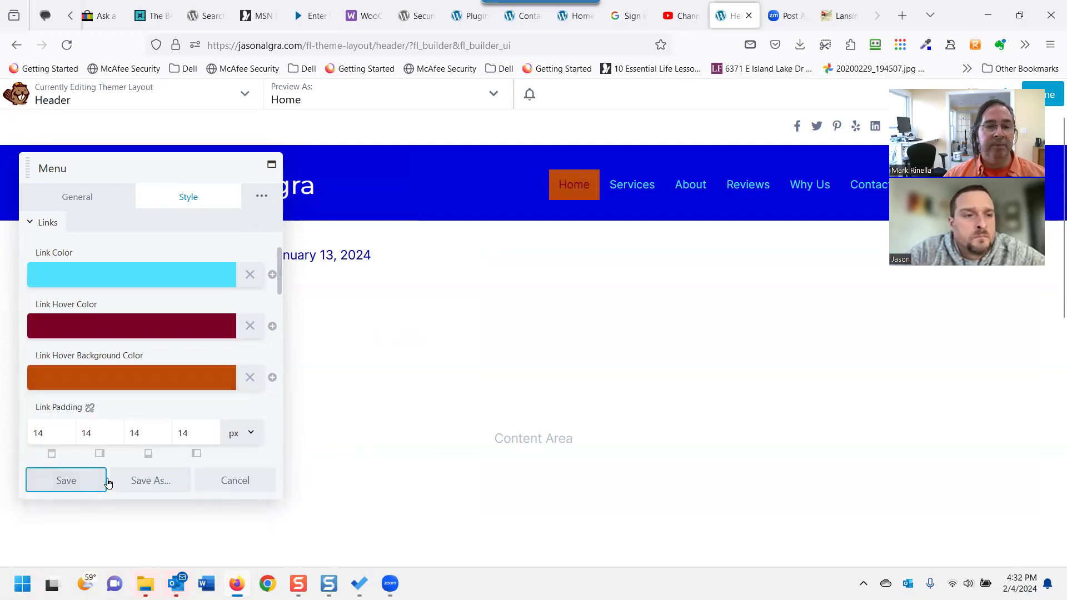
left_click(84, 481)
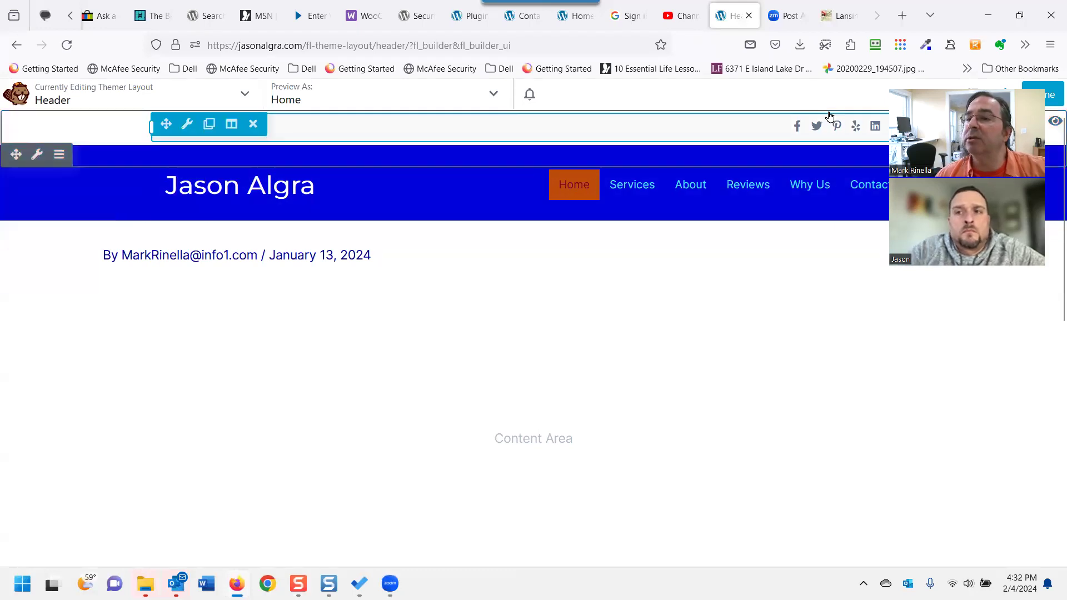
Publish the Header layout and view the live home page.
left_click(1039, 94)
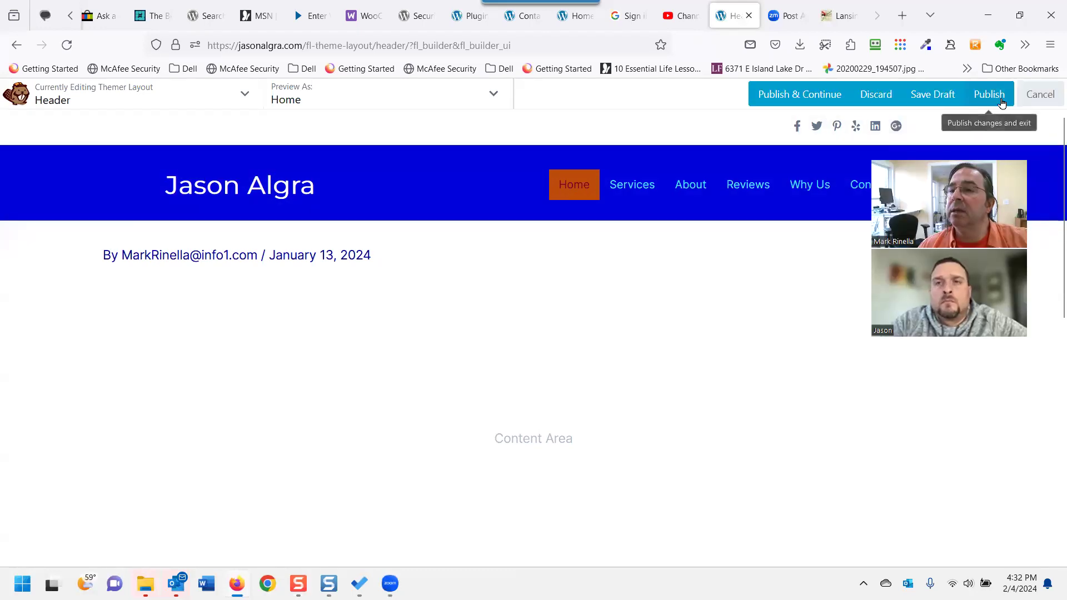
left_click(1000, 101)
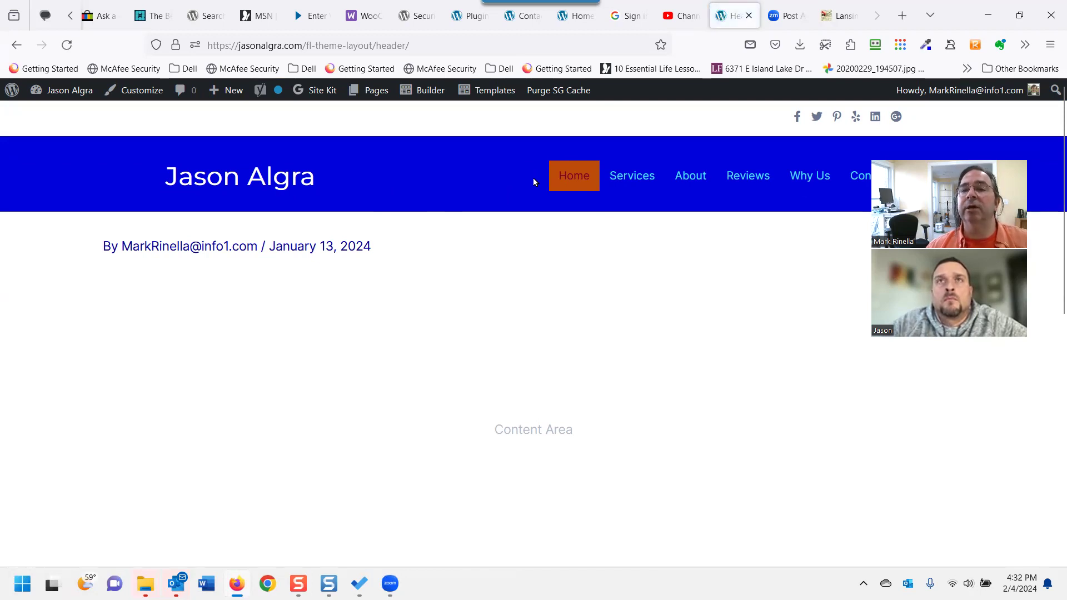
left_click(583, 175)
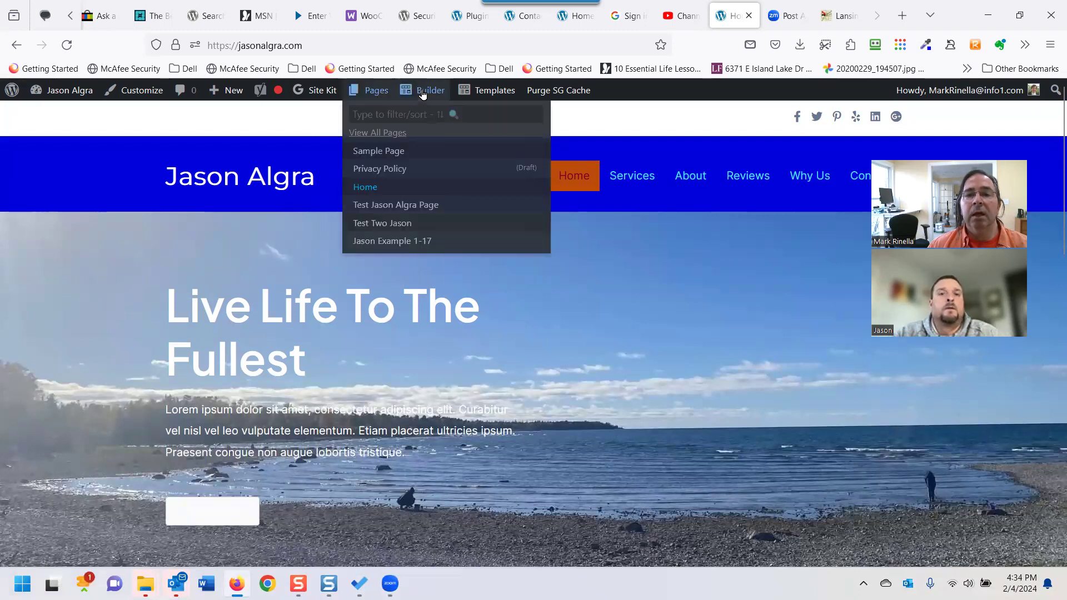
Open the Header template in Beaver Builder from the admin bar Templates menu.
mouse_move(431, 93)
mouse_move(481, 90)
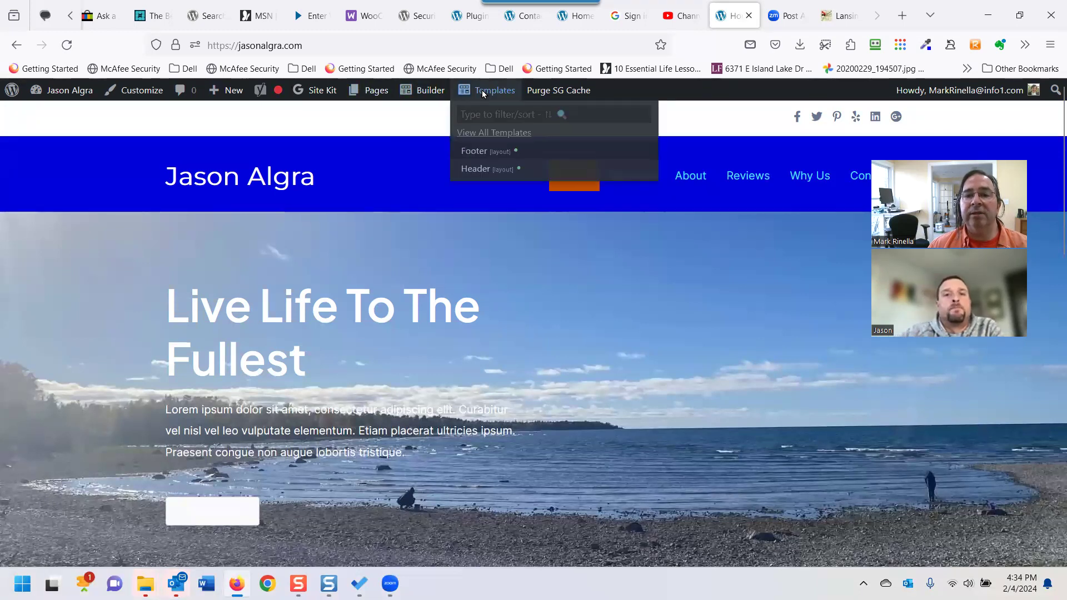
left_click(477, 172)
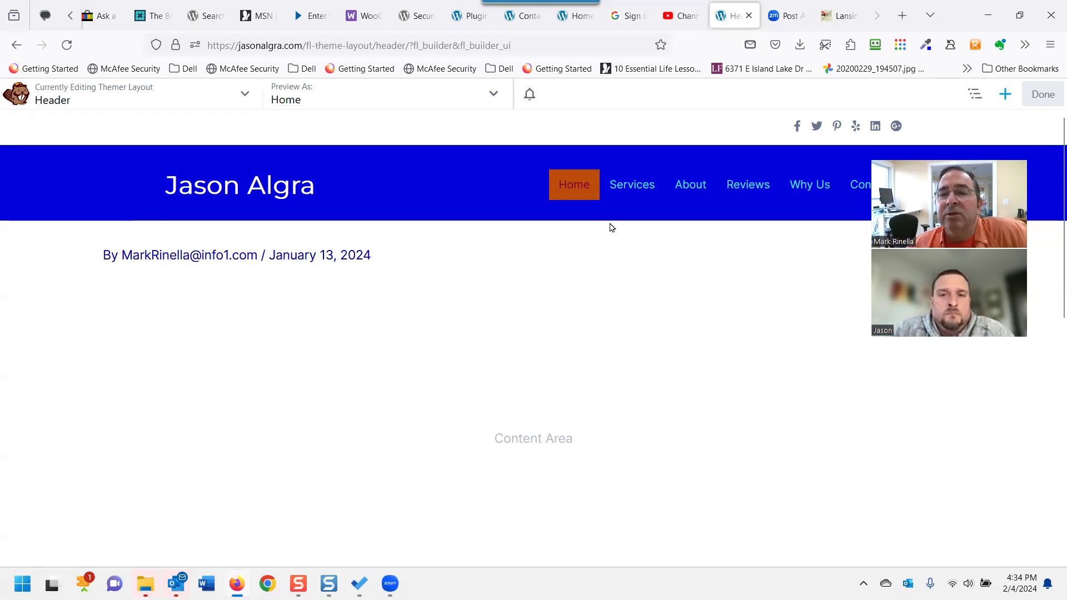
mouse_move(496, 179)
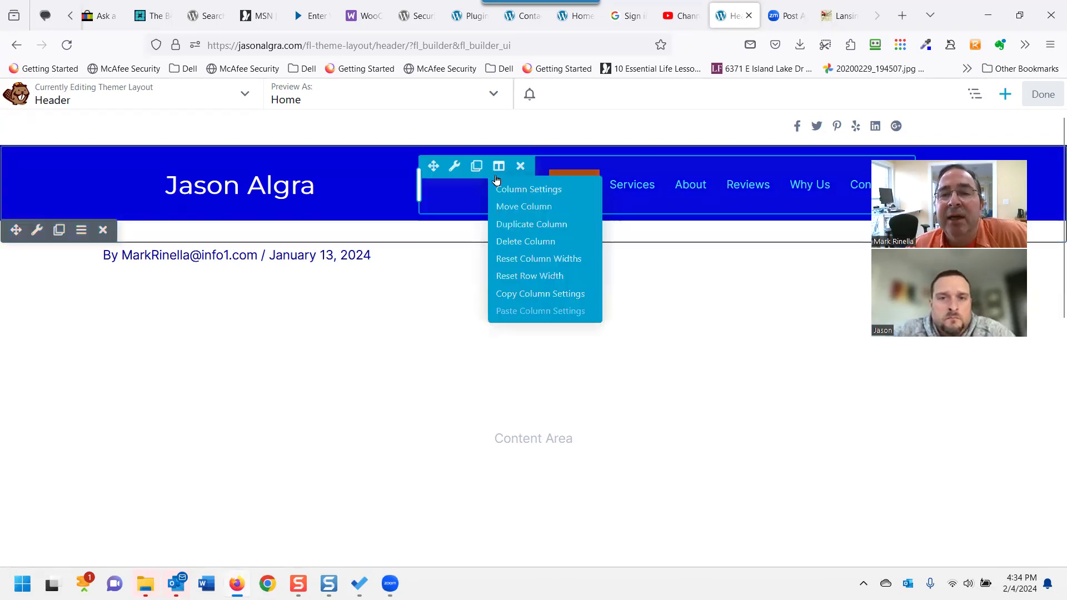
left_click(452, 178)
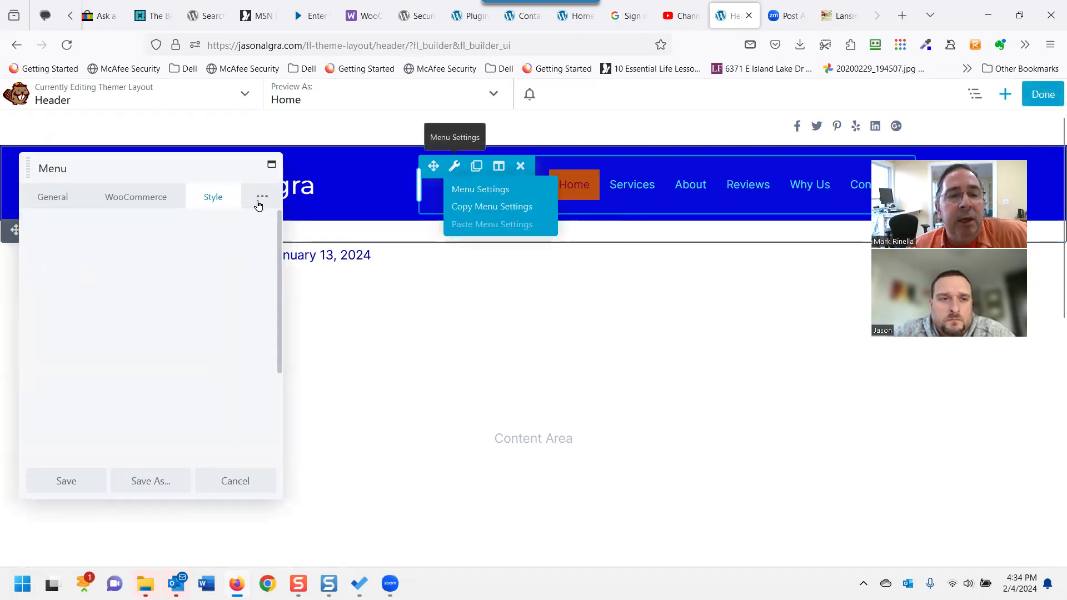
left_click(300, 189)
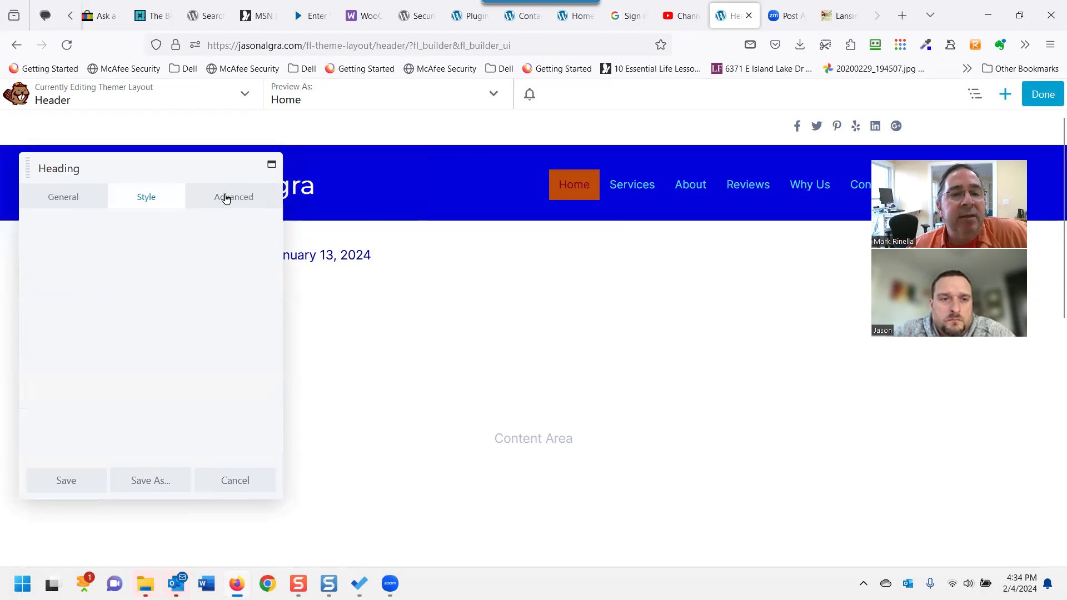
left_click(226, 199)
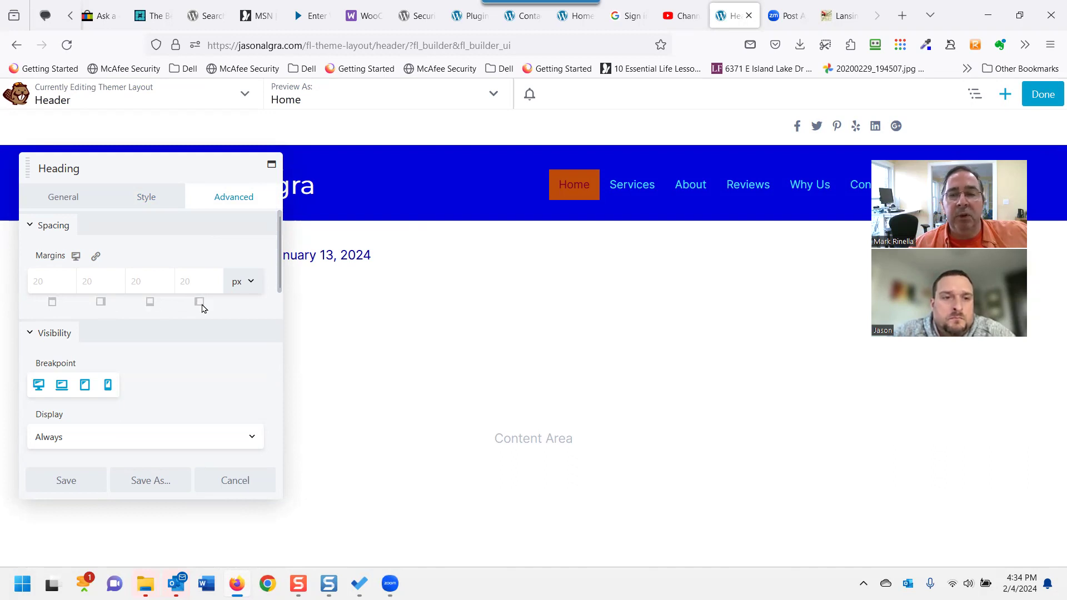
left_click(57, 281)
type("5")
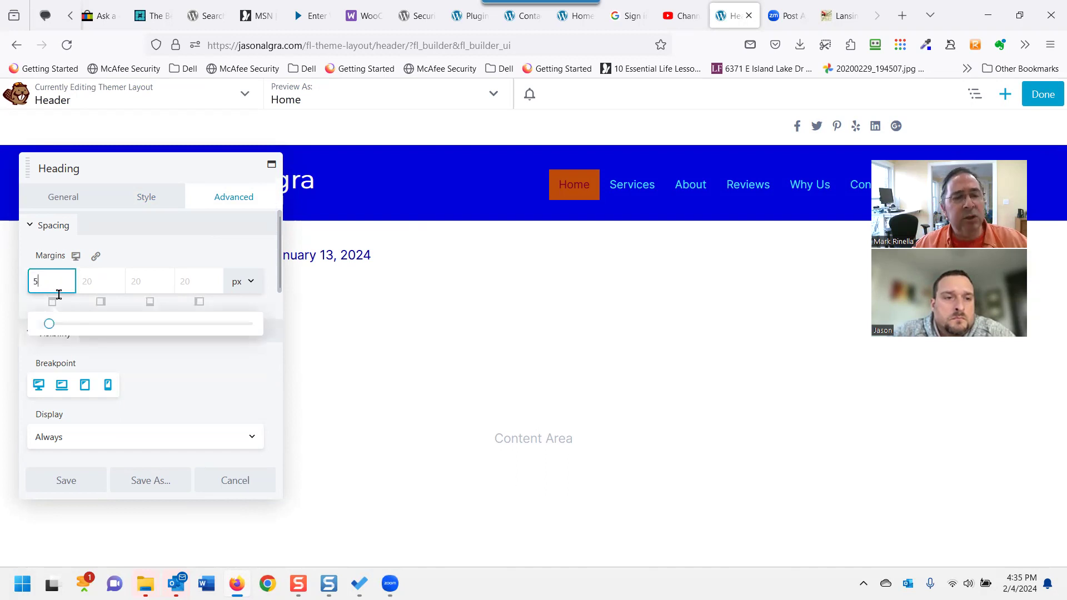
left_click(99, 282)
type("5")
left_click(147, 281)
type("5")
left_click(186, 281)
type("5")
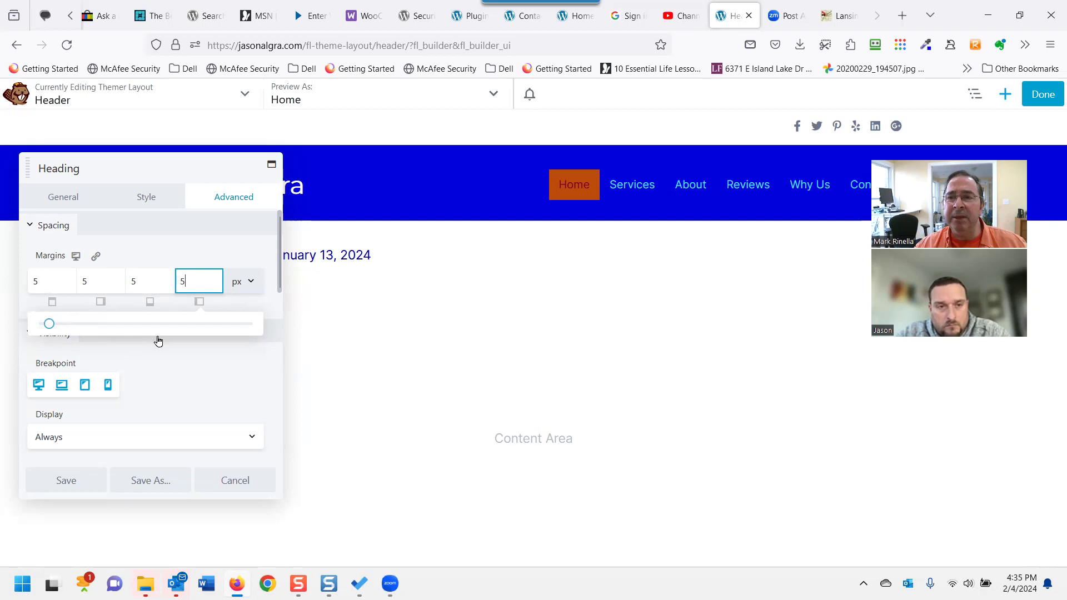
left_click(72, 481)
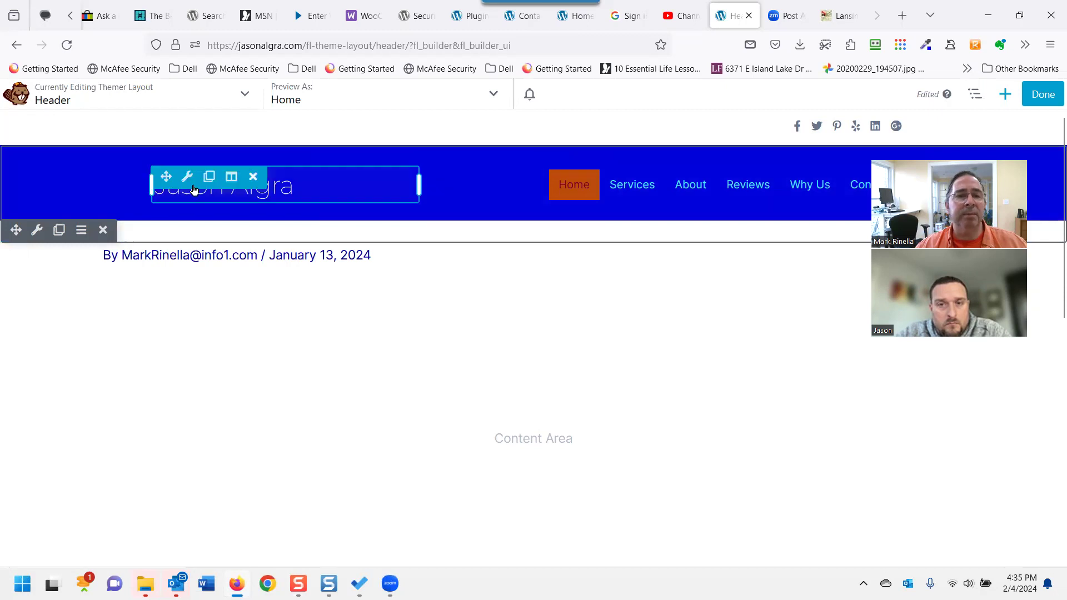
Change the header row's top and bottom padding from 15 to 5 px and save.
left_click(37, 229)
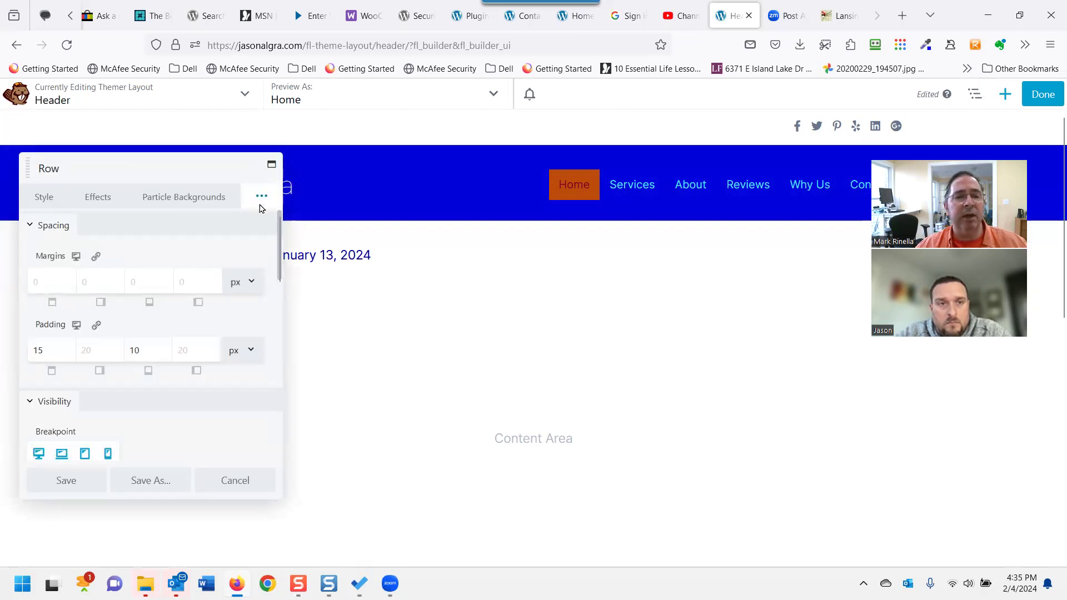
left_click(50, 351)
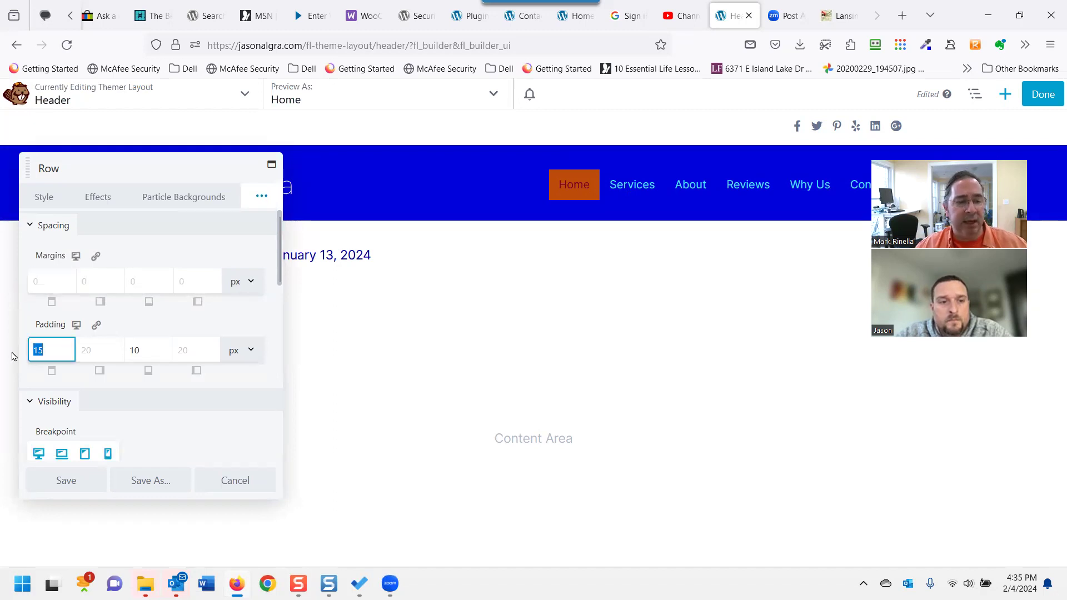
left_click(29, 350)
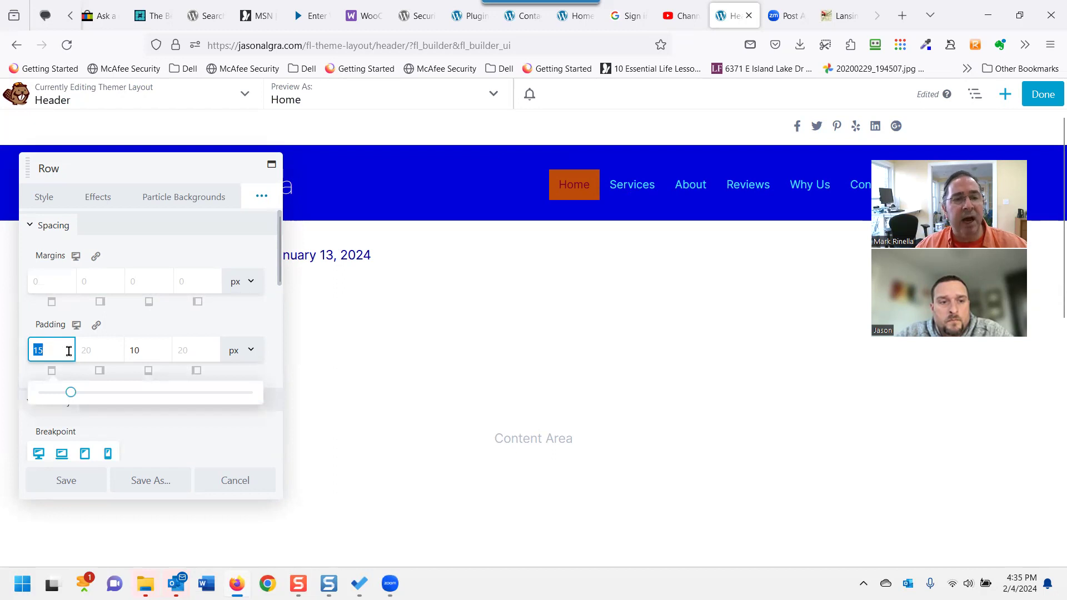
type("5")
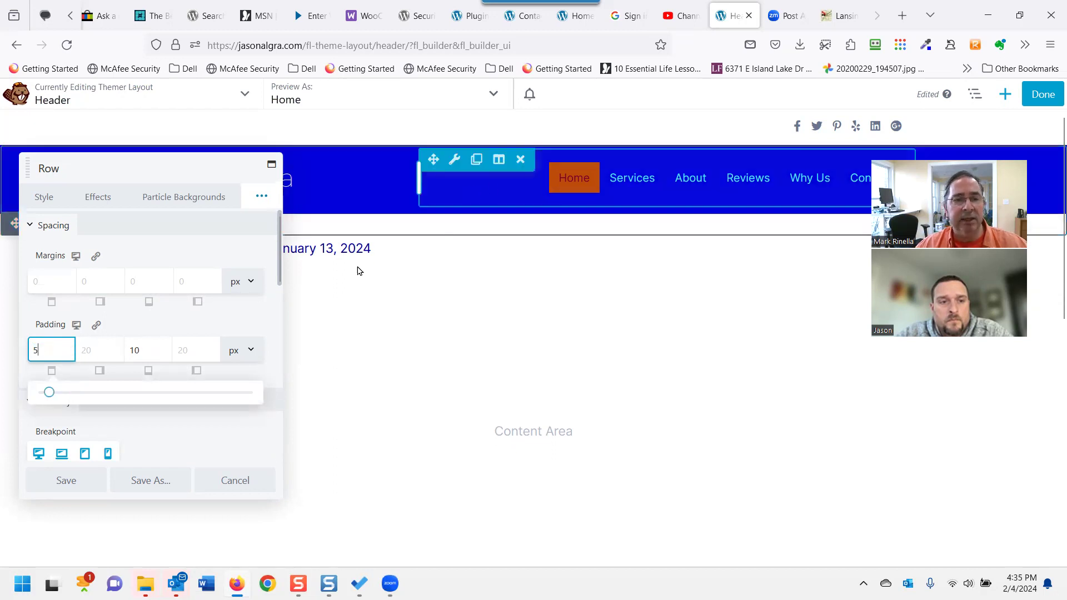
left_click(141, 351)
type("5")
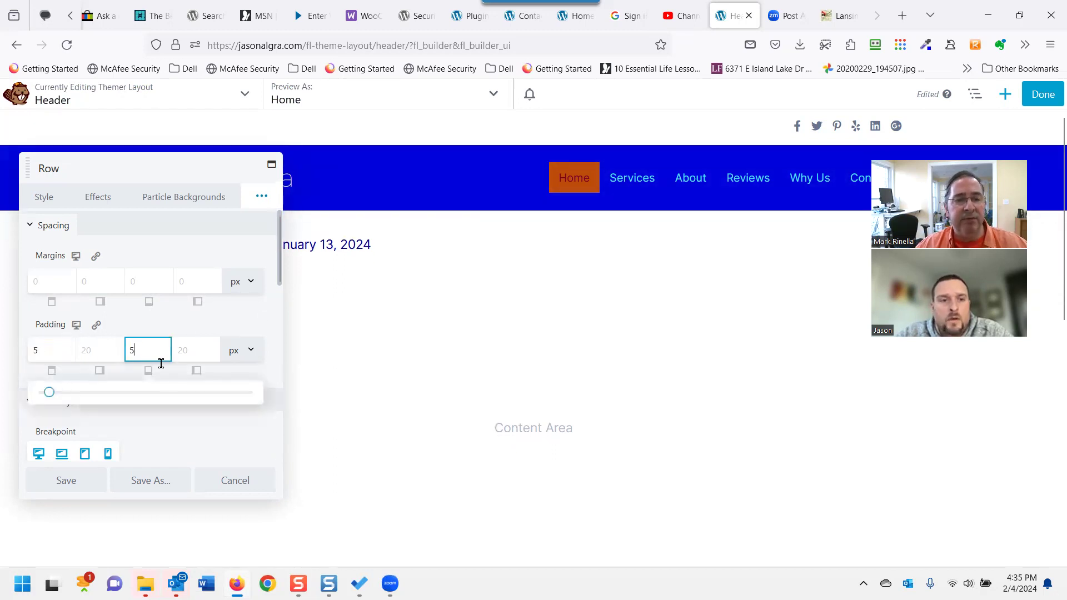
left_click(78, 486)
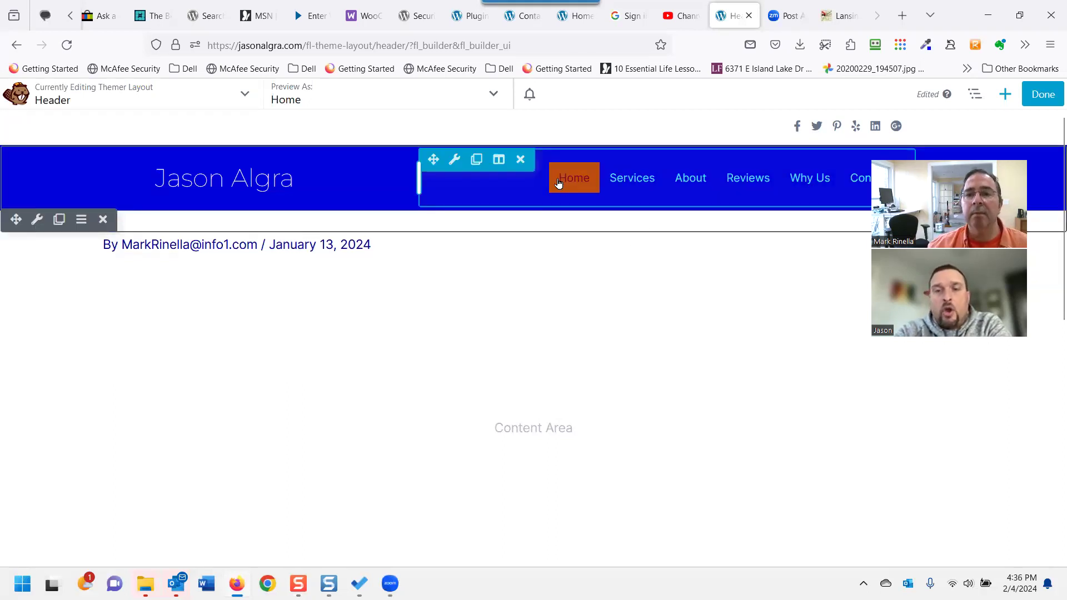
Set the menu module's margins to 5, 55, 5 and 5 px and save.
left_click(451, 162)
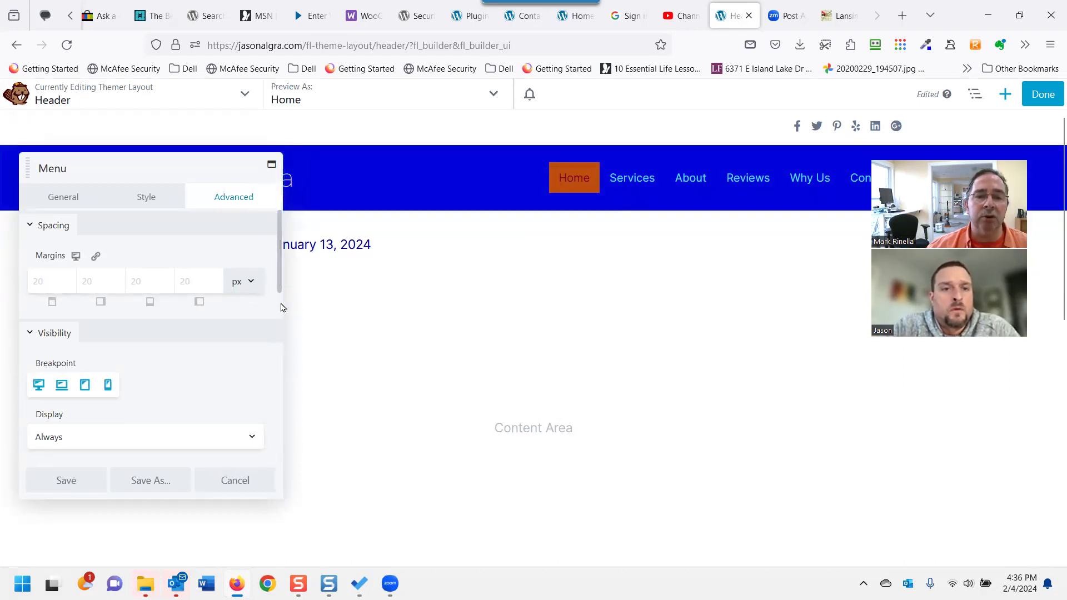
left_click_drag(282, 310, 491, 279)
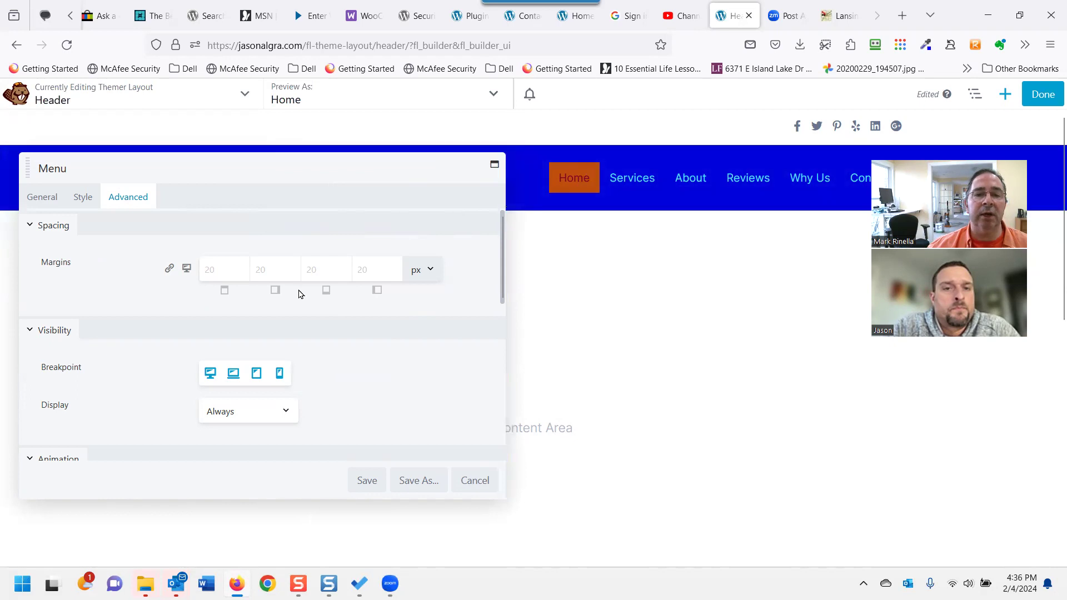
left_click(219, 273)
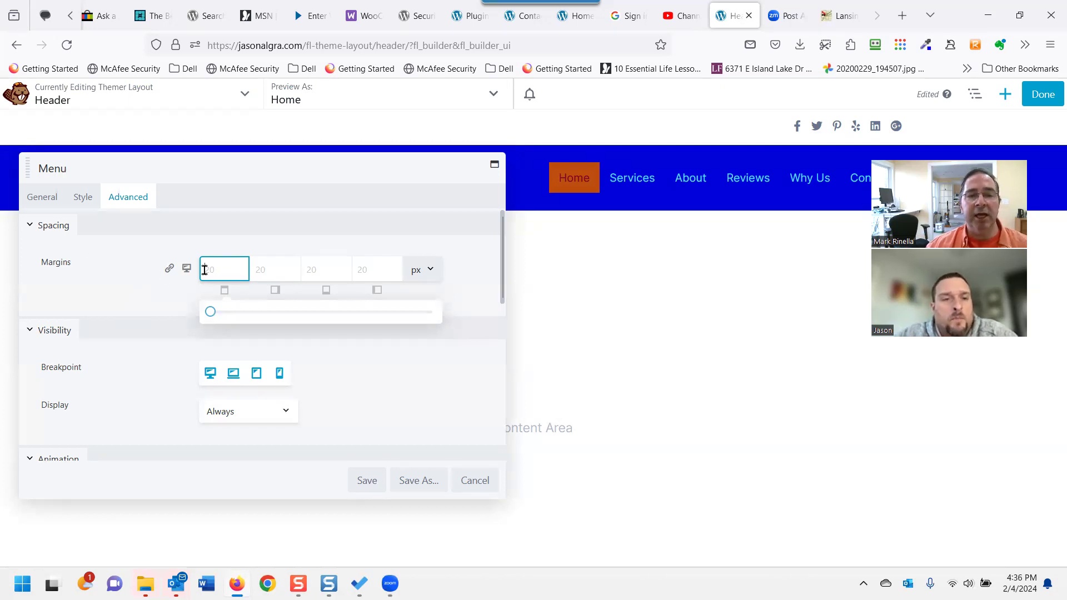
type("5")
left_click(277, 269)
type("55")
left_click(319, 266)
type("5")
left_click(371, 270)
type("5")
left_click(377, 485)
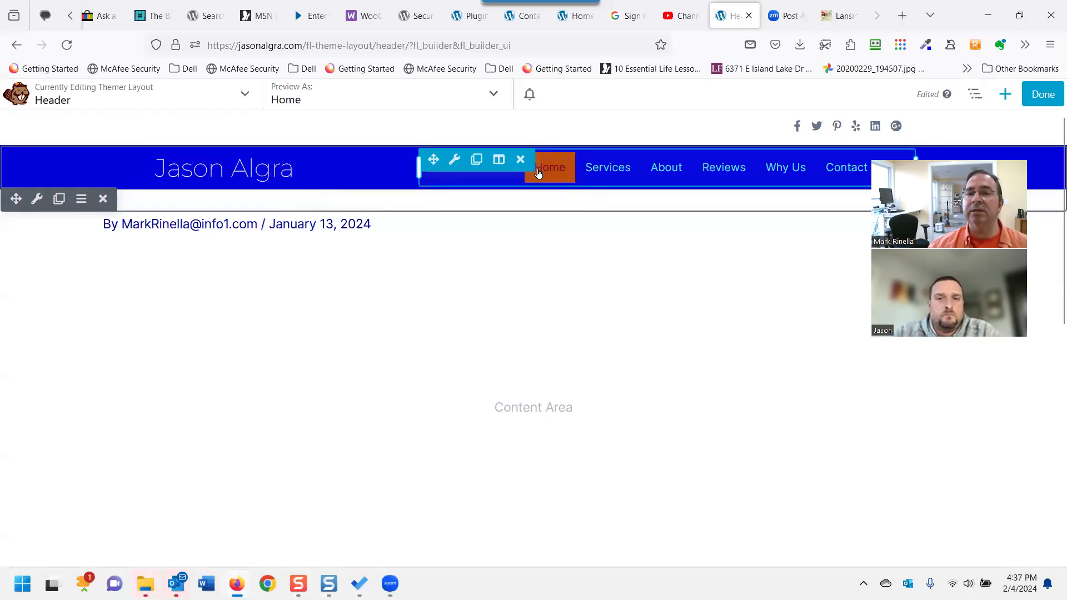
Finish editing the Header layout, choosing Discard instead of publishing.
mouse_move(453, 169)
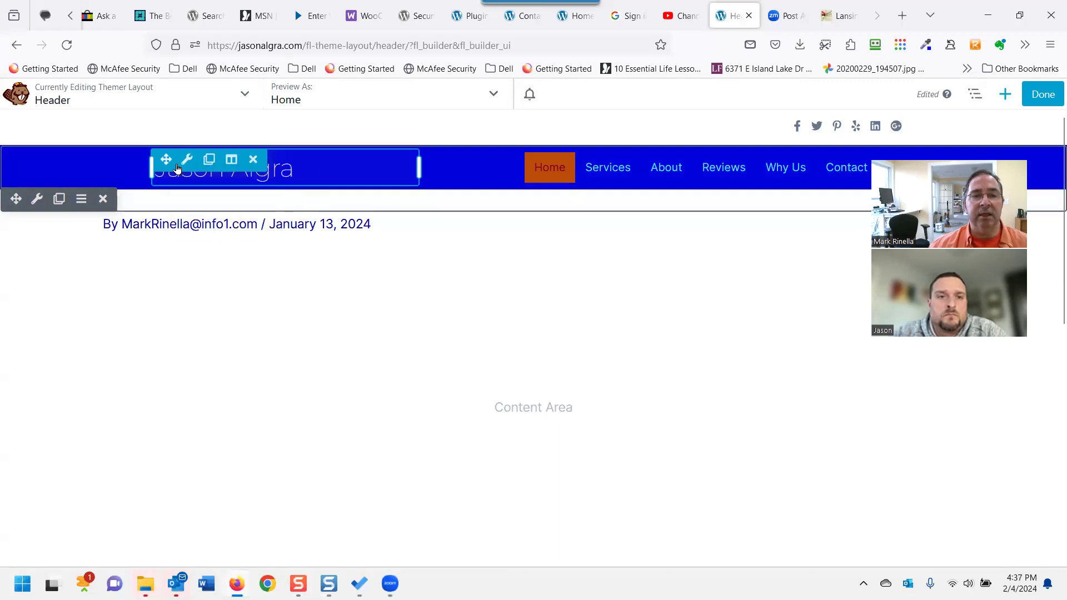
mouse_move(189, 167)
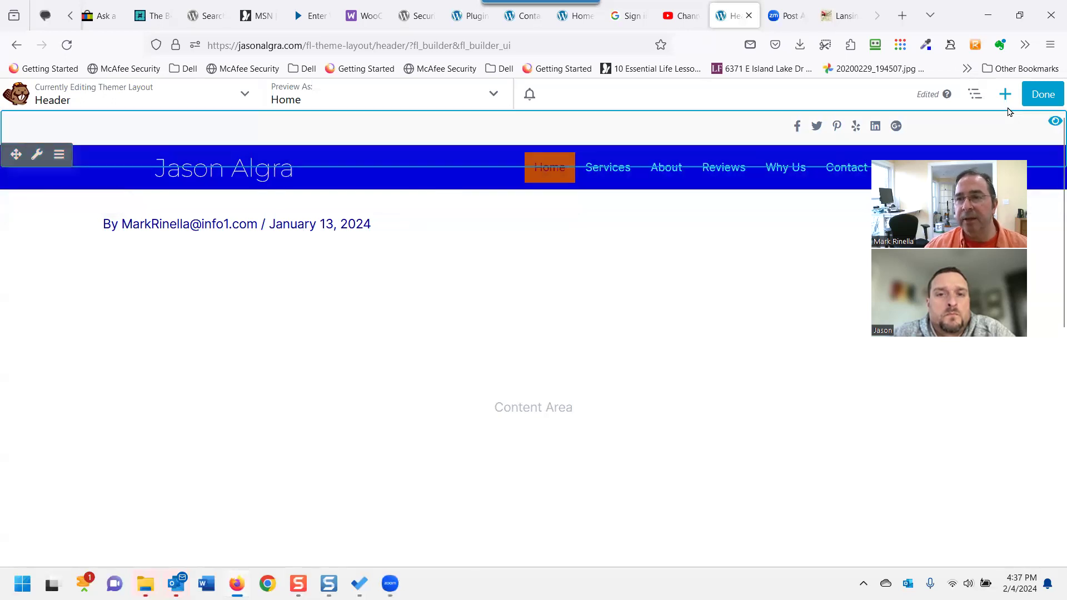
left_click(1042, 94)
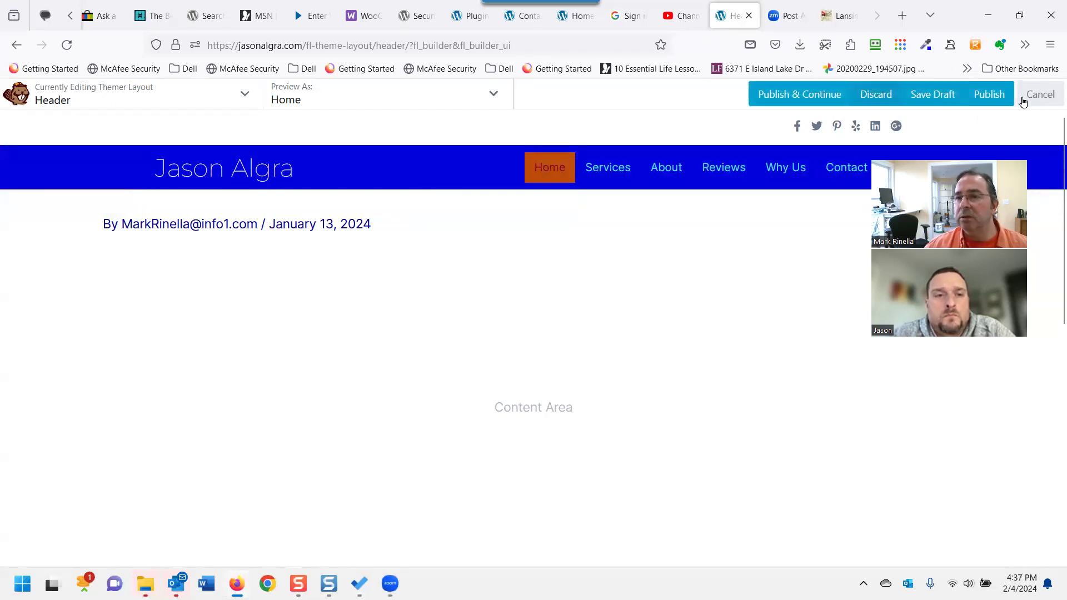
left_click(872, 101)
Confirm discarding the Header changes and scroll through the live home page.
left_click(601, 367)
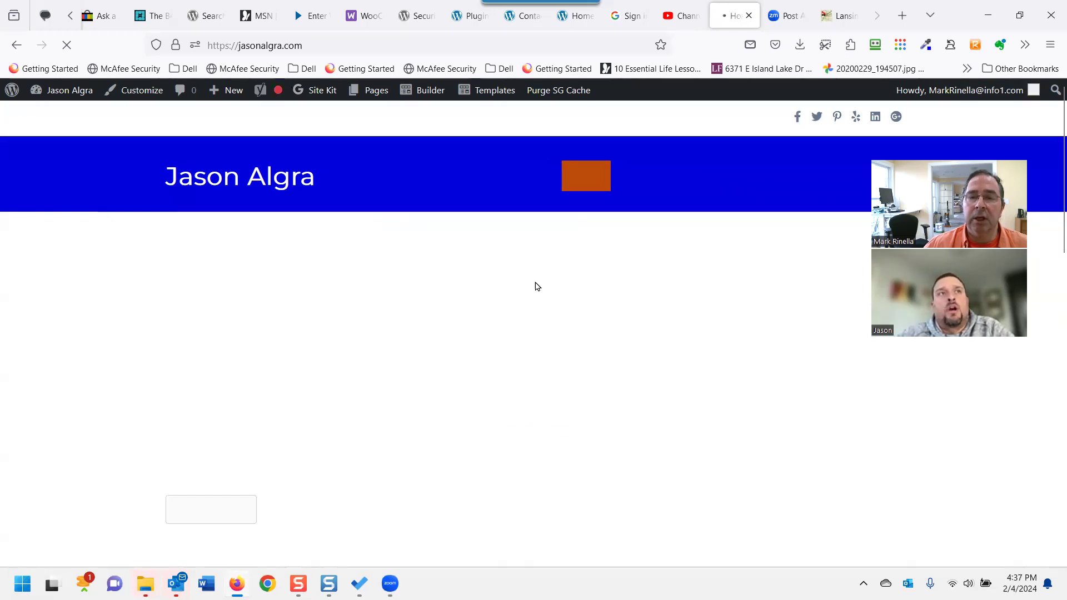
scroll(419, 341, "down", 15)
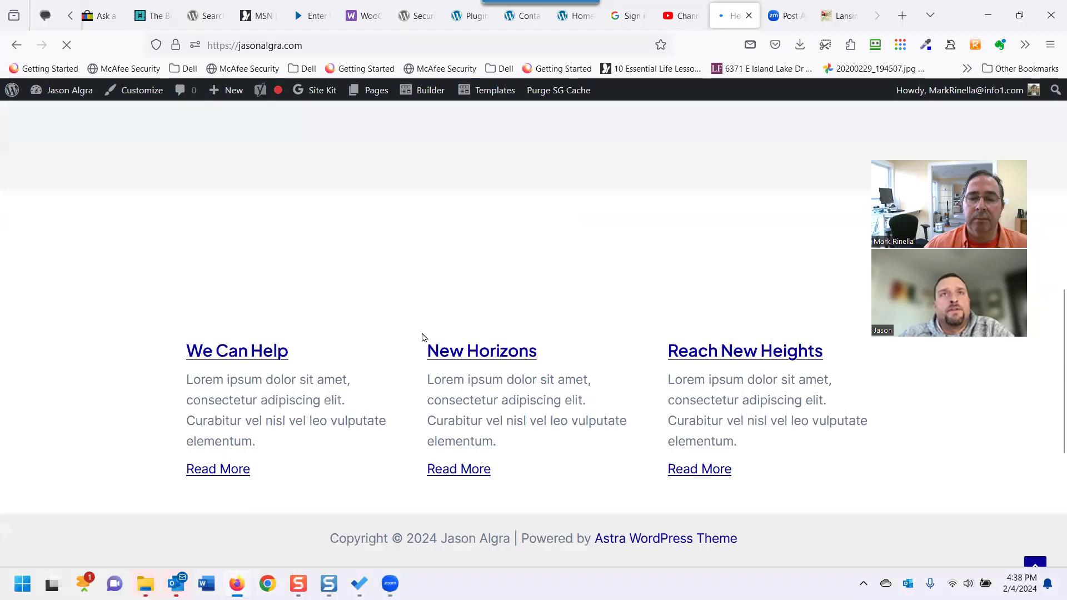
scroll(424, 336, "down", 1)
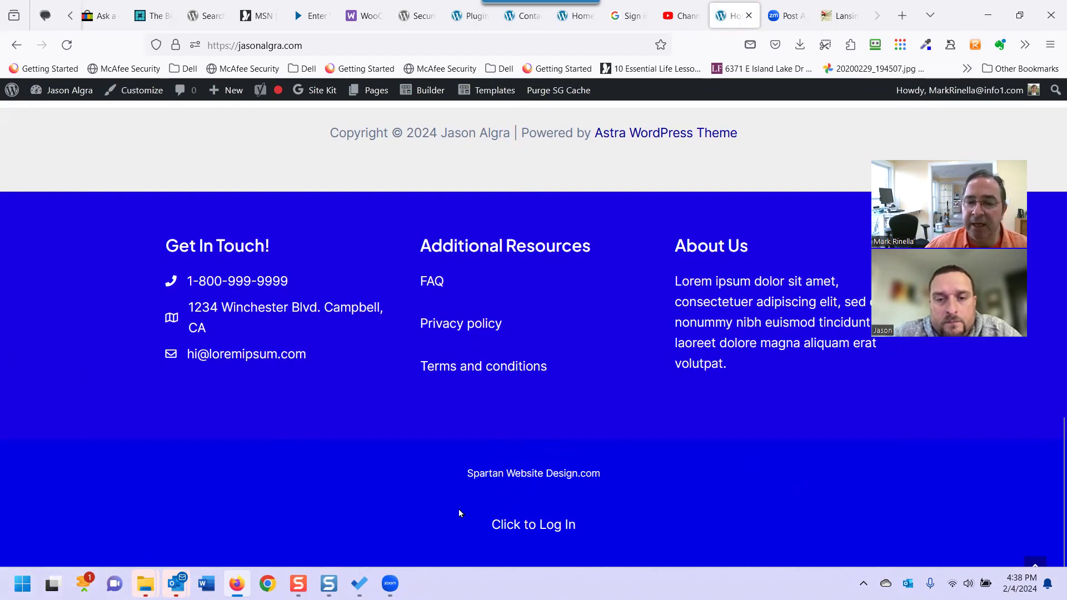
scroll(568, 495, "up", 2)
scroll(568, 499, "down", 2)
scroll(562, 458, "up", 1)
scroll(561, 458, "down", 1)
scroll(561, 458, "up", 5)
scroll(624, 281, "up", 1)
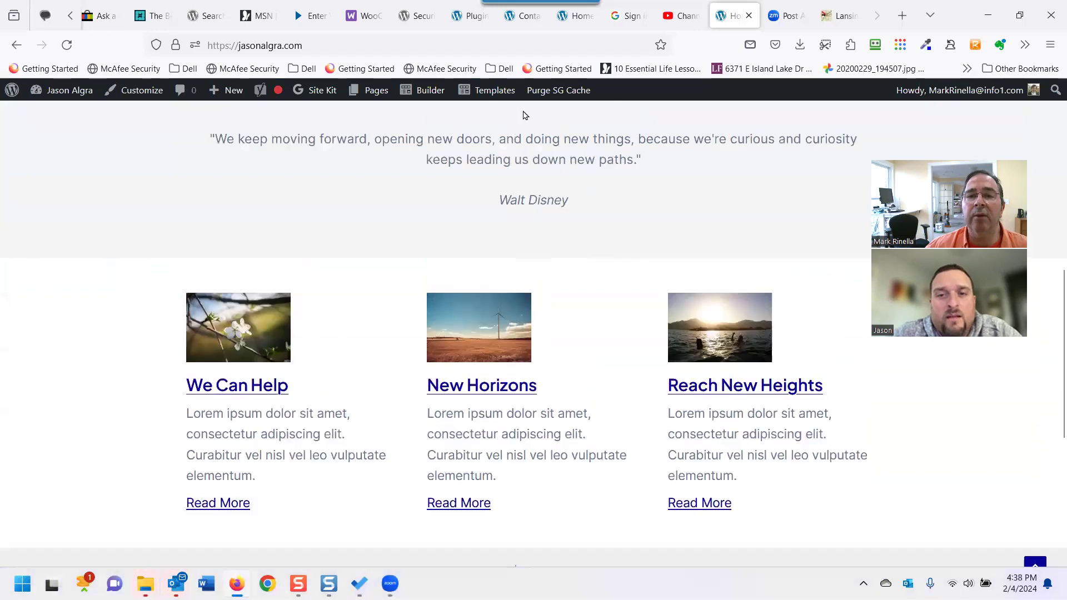
Open the Footer template from the admin bar Templates menu.
mouse_move(489, 88)
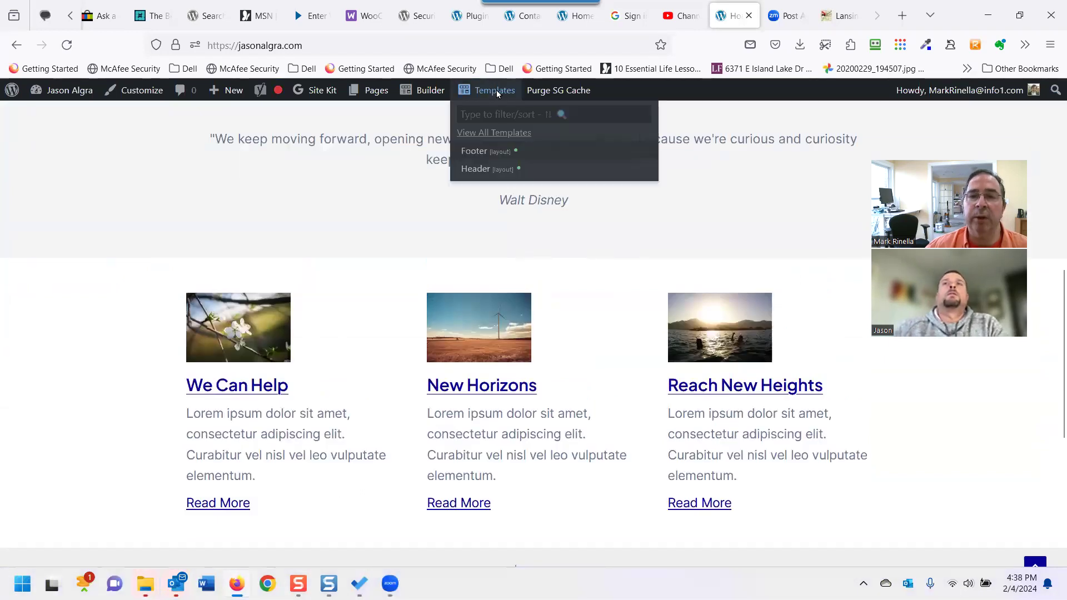
scroll(556, 367, "down", 8)
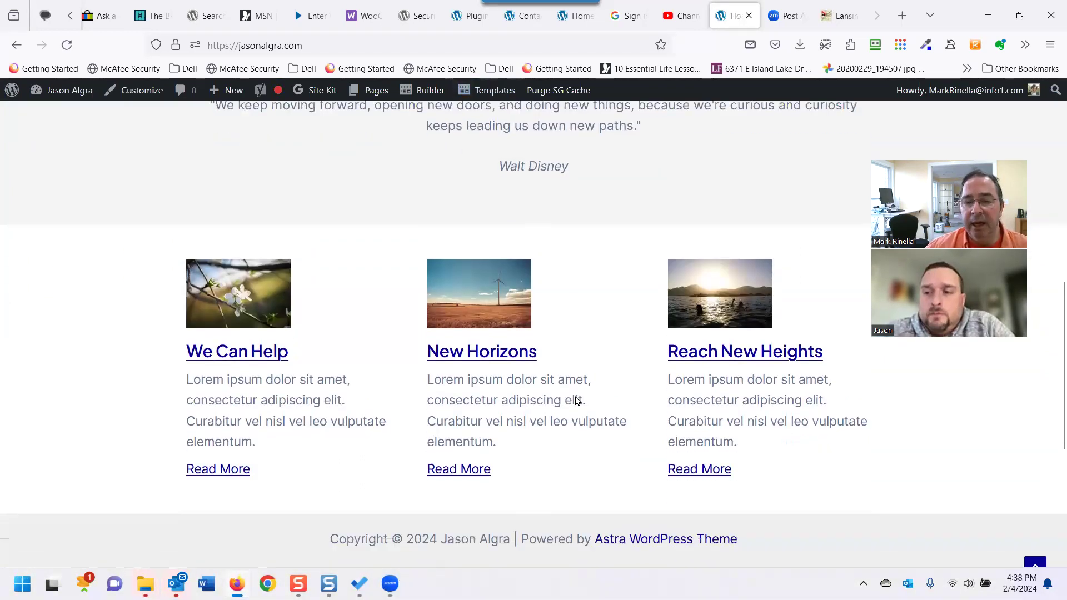
scroll(548, 369, "up", 2)
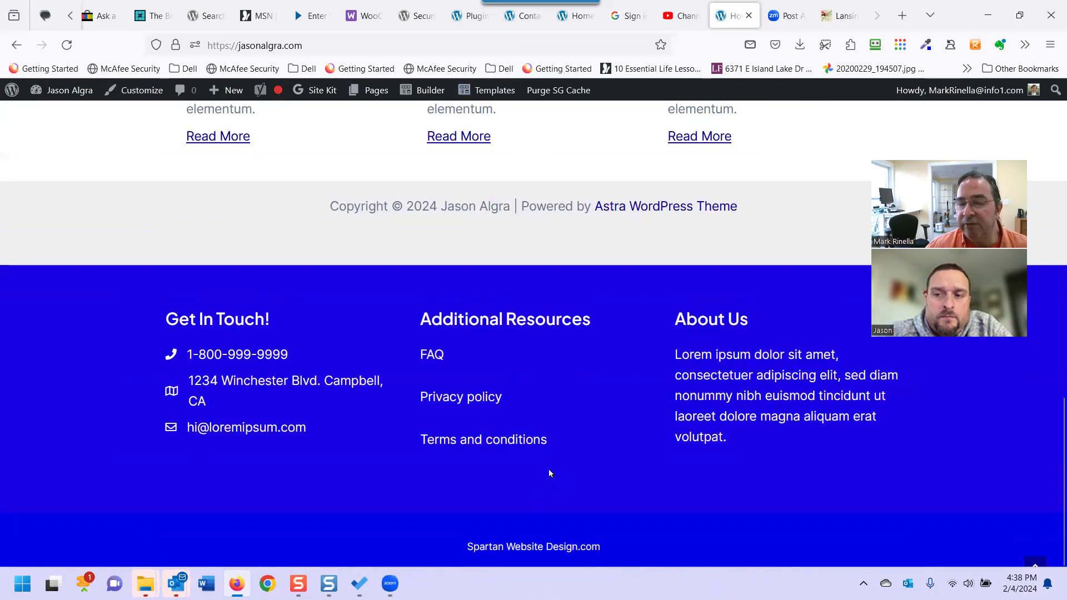
scroll(546, 461, "up", 3)
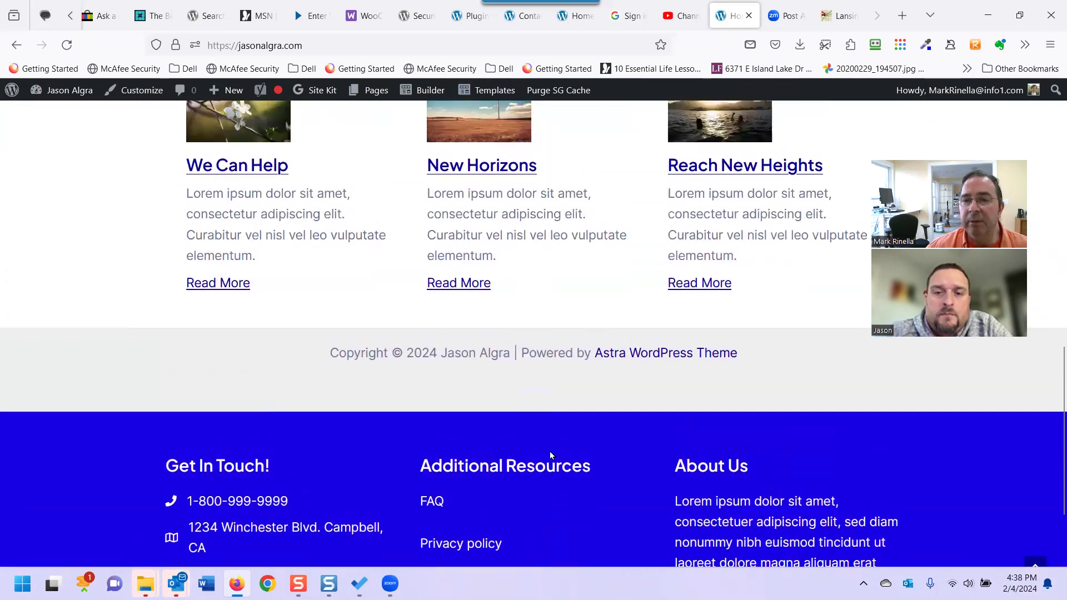
scroll(572, 462, "down", 1)
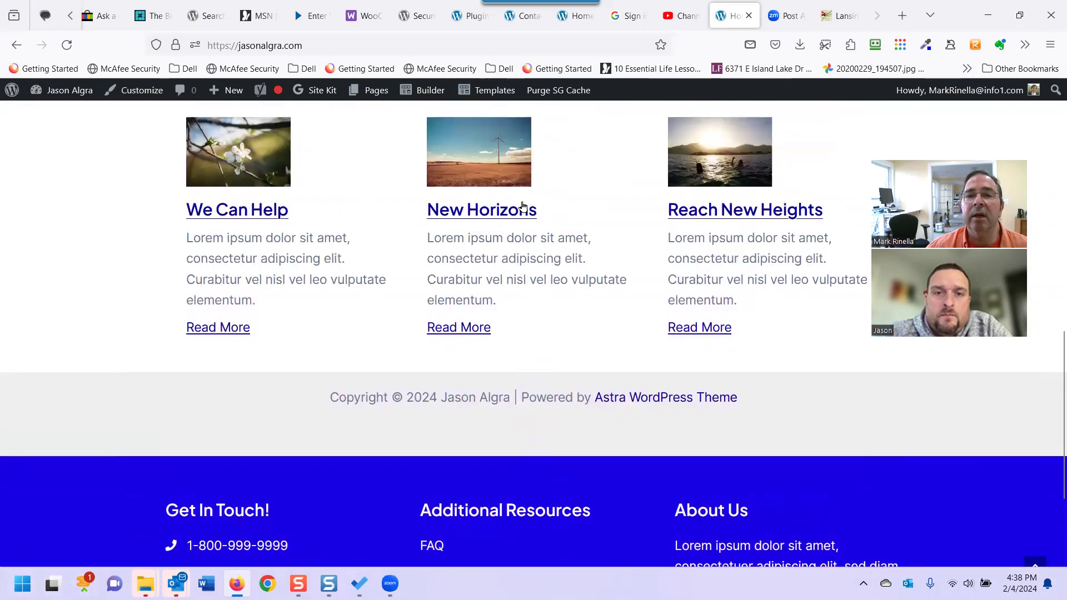
scroll(555, 333, "up", 2)
left_click(474, 150)
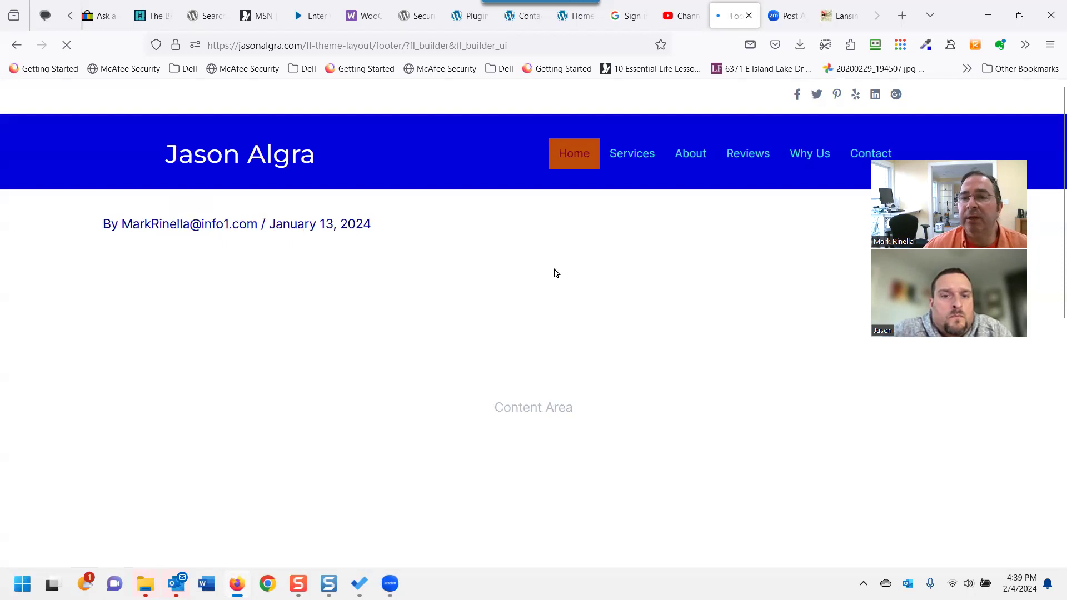
Scroll down to the blue footer row with Get In Touch, Additional Resources and About Us columns.
scroll(550, 285, "down", 3)
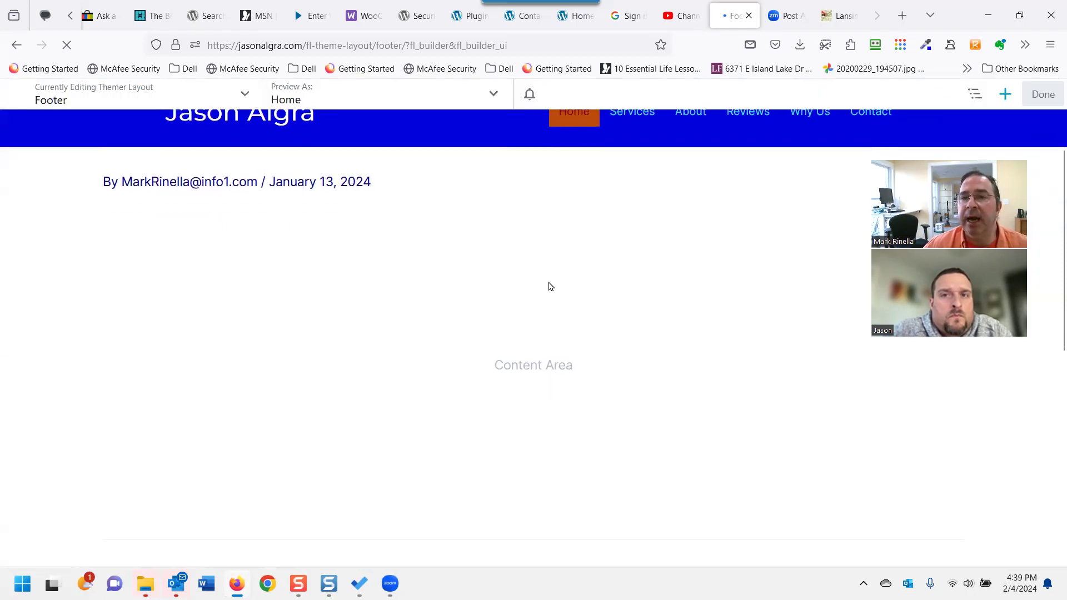
scroll(549, 283, "down", 2)
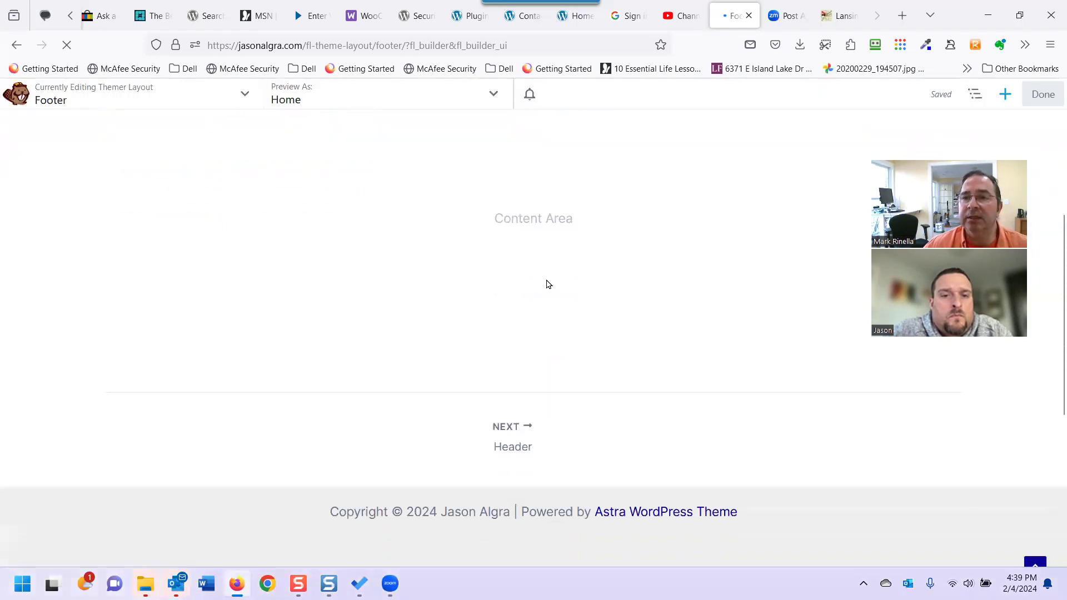
scroll(547, 284, "down", 8)
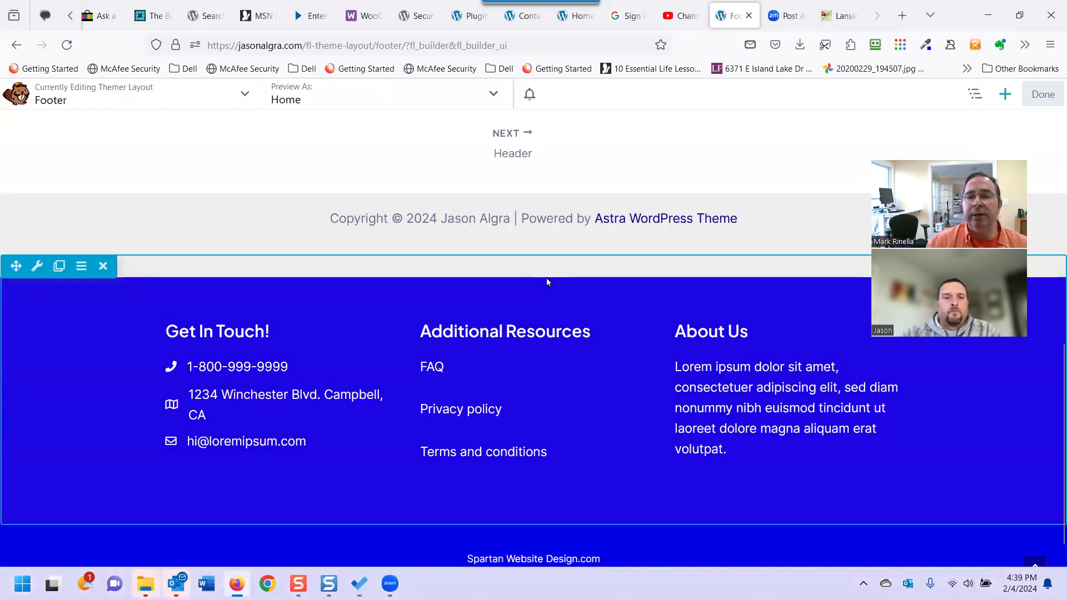
scroll(308, 245, "down", 2)
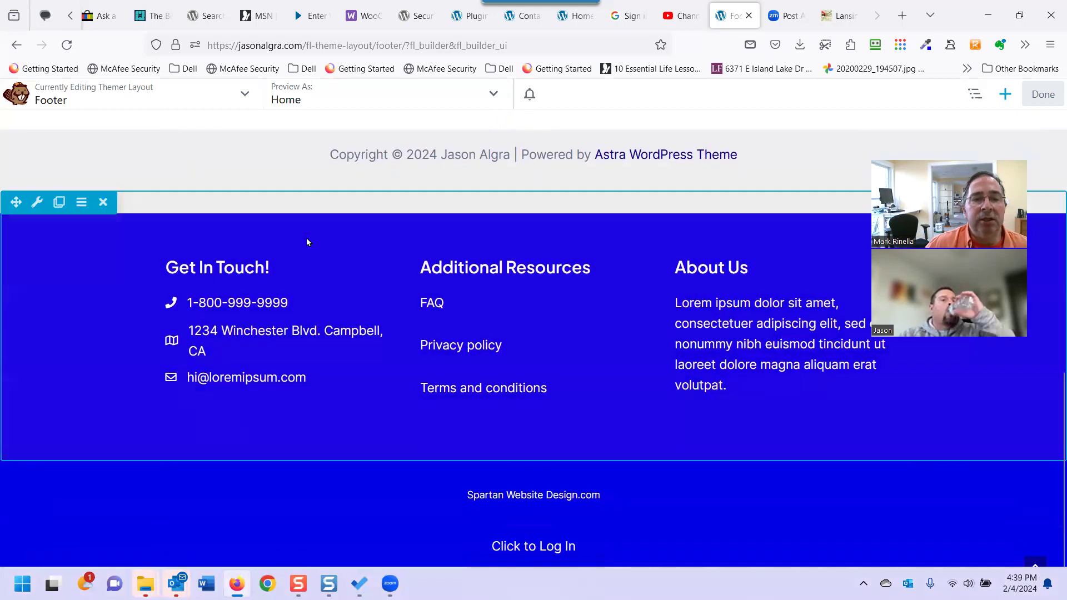
scroll(306, 242, "up", 4)
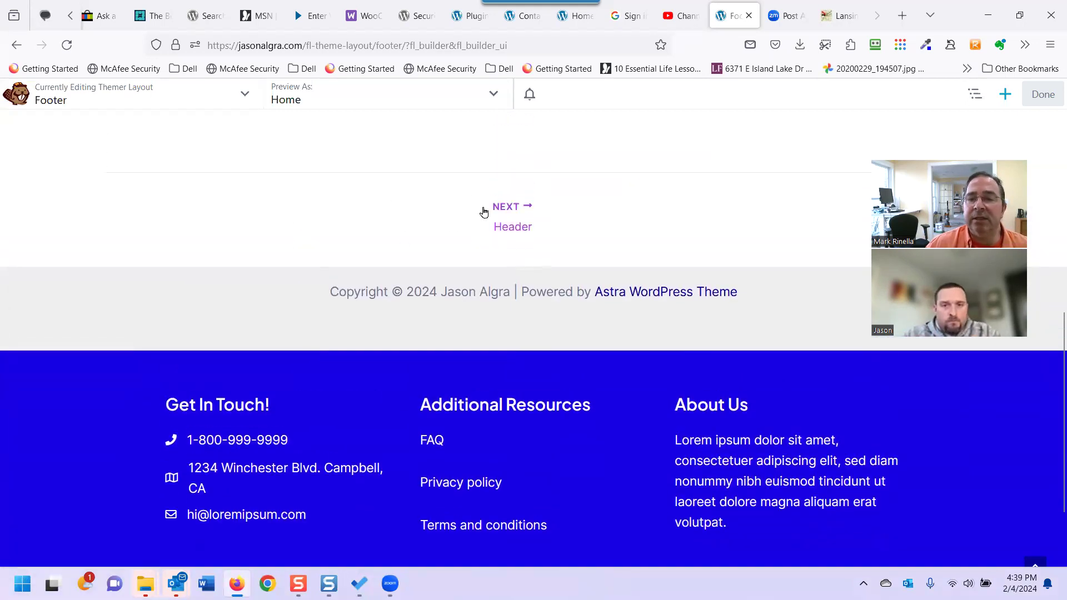
scroll(391, 245, "down", 4)
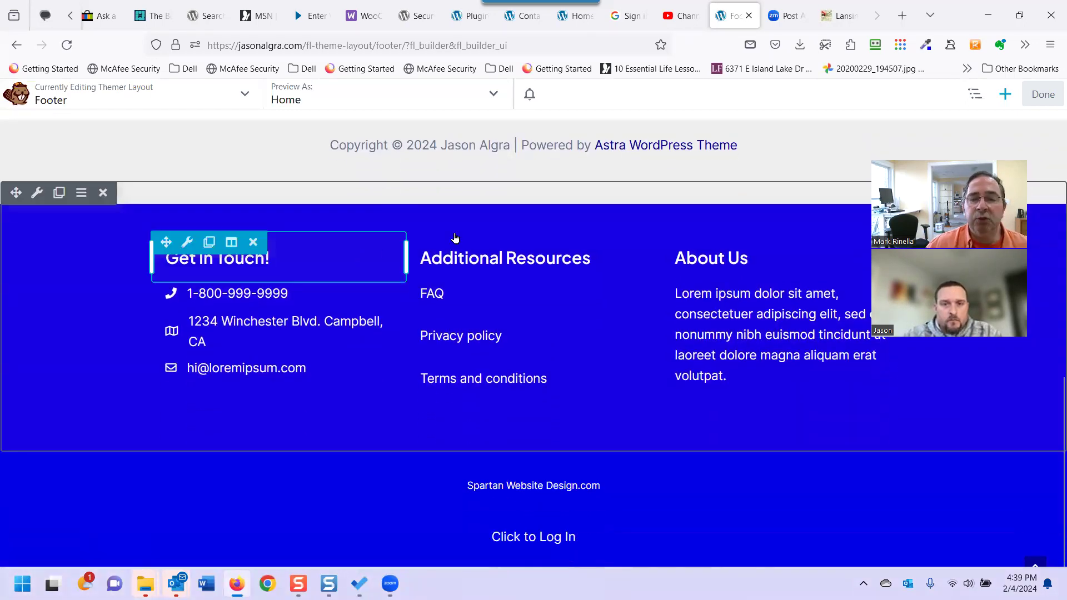
scroll(454, 239, "up", 2)
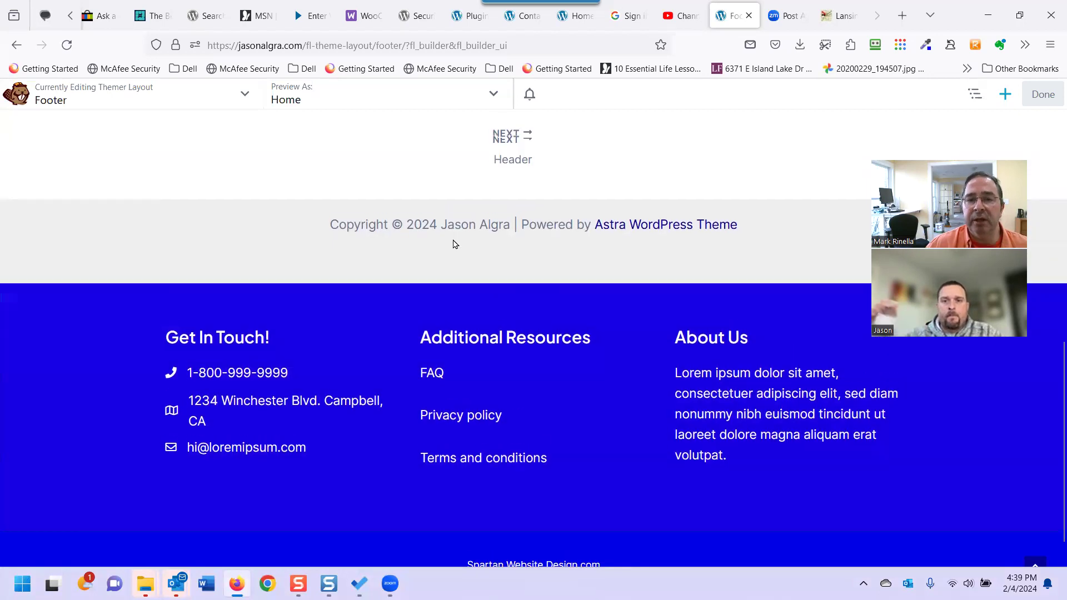
scroll(455, 244, "up", 2)
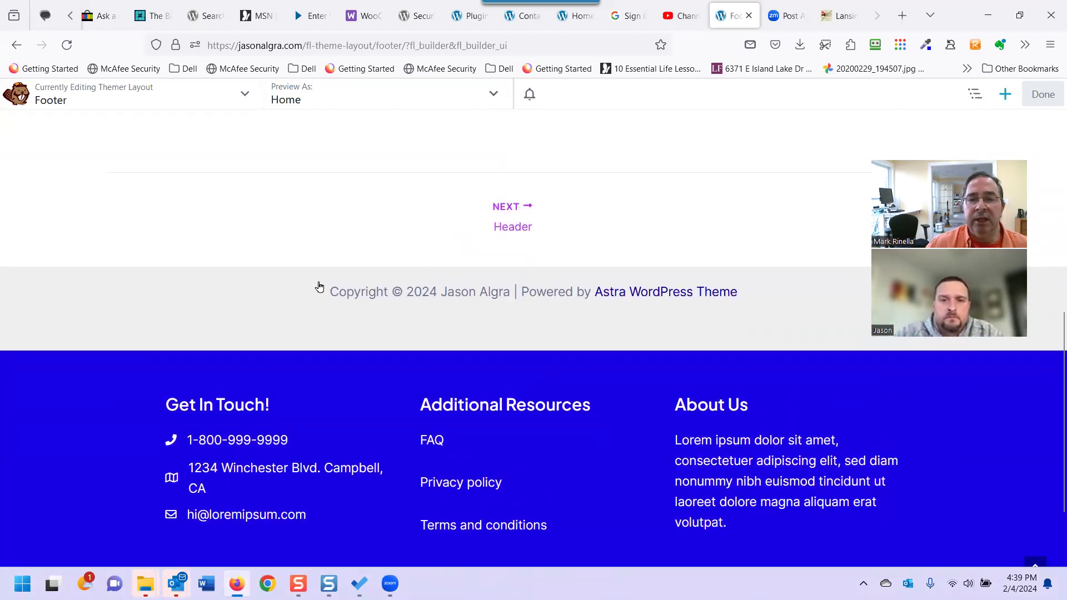
scroll(459, 244, "up", 2)
scroll(459, 270, "down", 2)
scroll(459, 273, "up", 2)
scroll(468, 271, "down", 1)
scroll(468, 272, "down", 1)
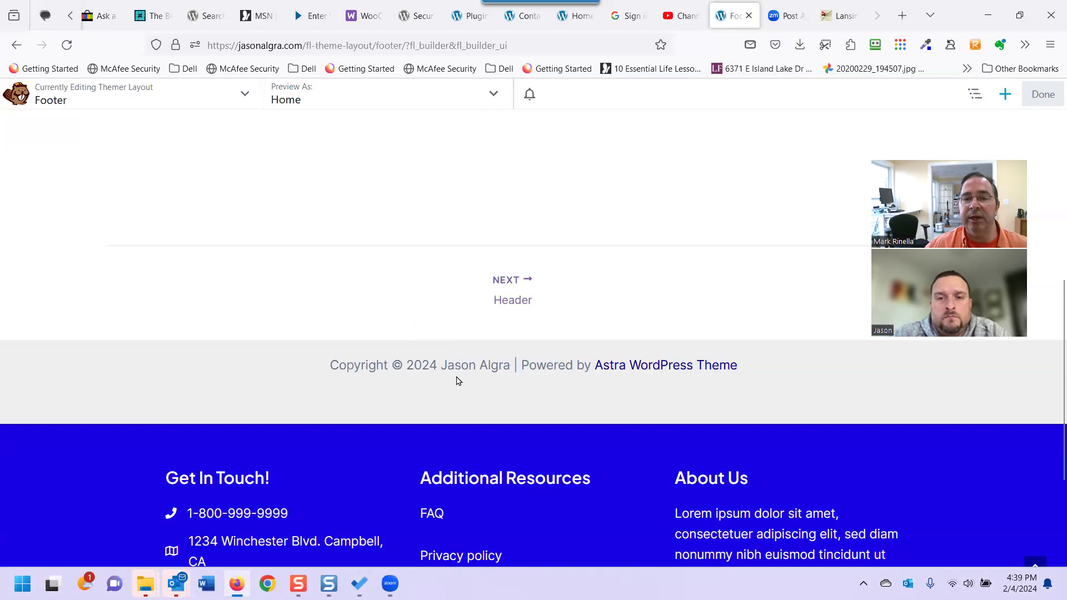
scroll(440, 393, "down", 1)
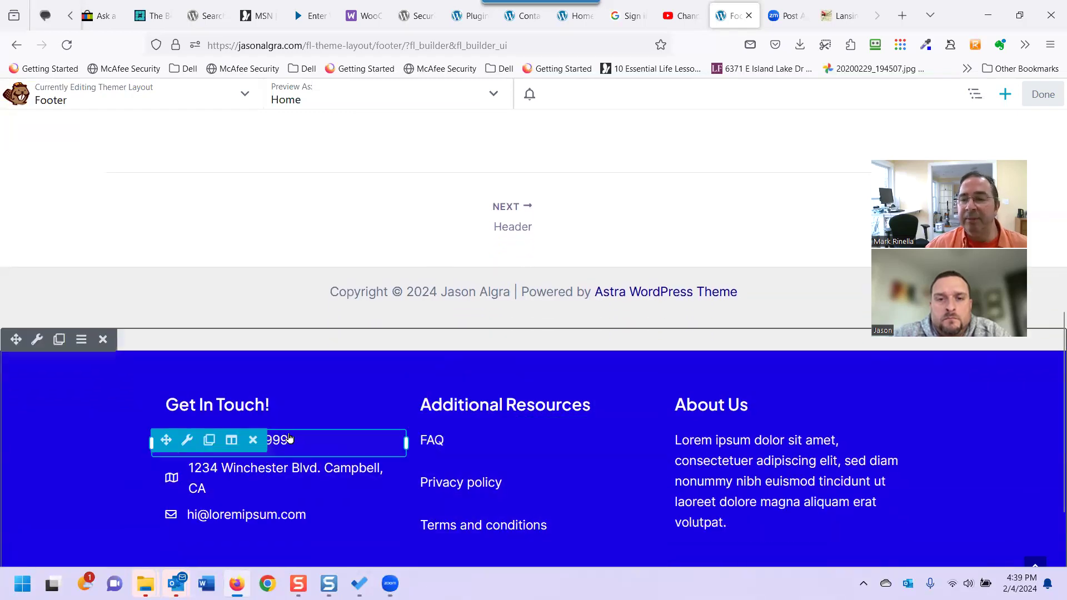
scroll(360, 368, "down", 1)
scroll(355, 377, "down", 1)
scroll(334, 383, "up", 2)
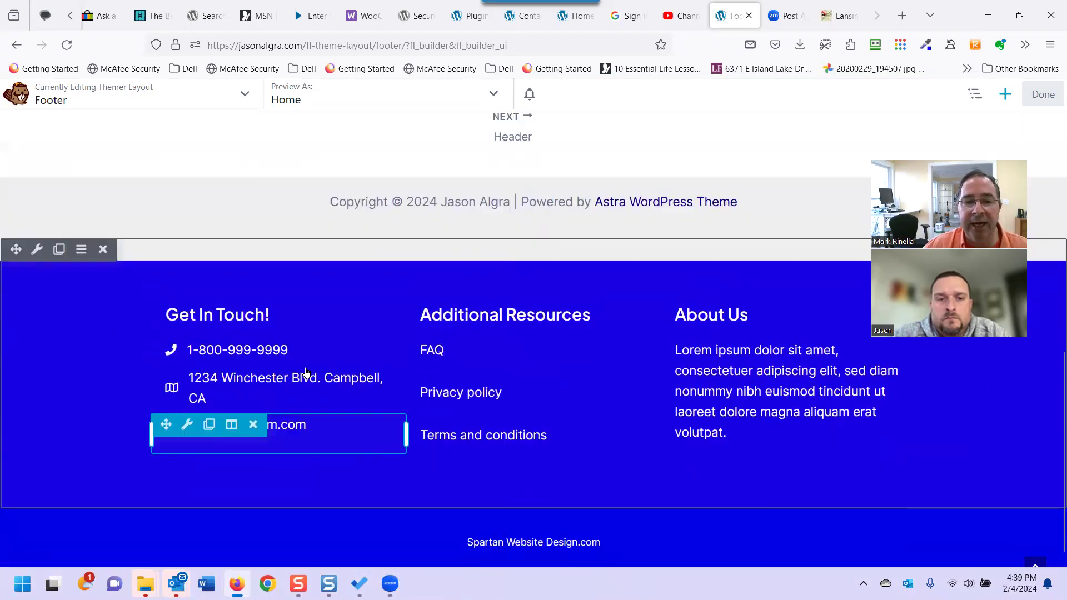
scroll(270, 396, "down", 1)
scroll(321, 395, "down", 1)
scroll(342, 376, "up", 2)
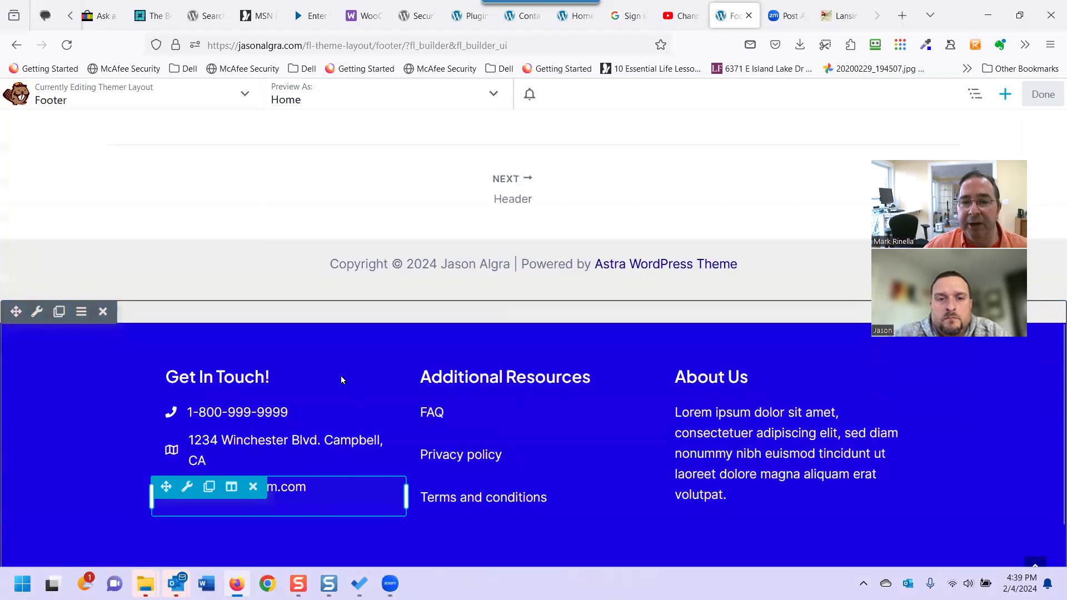
scroll(498, 264, "up", 2)
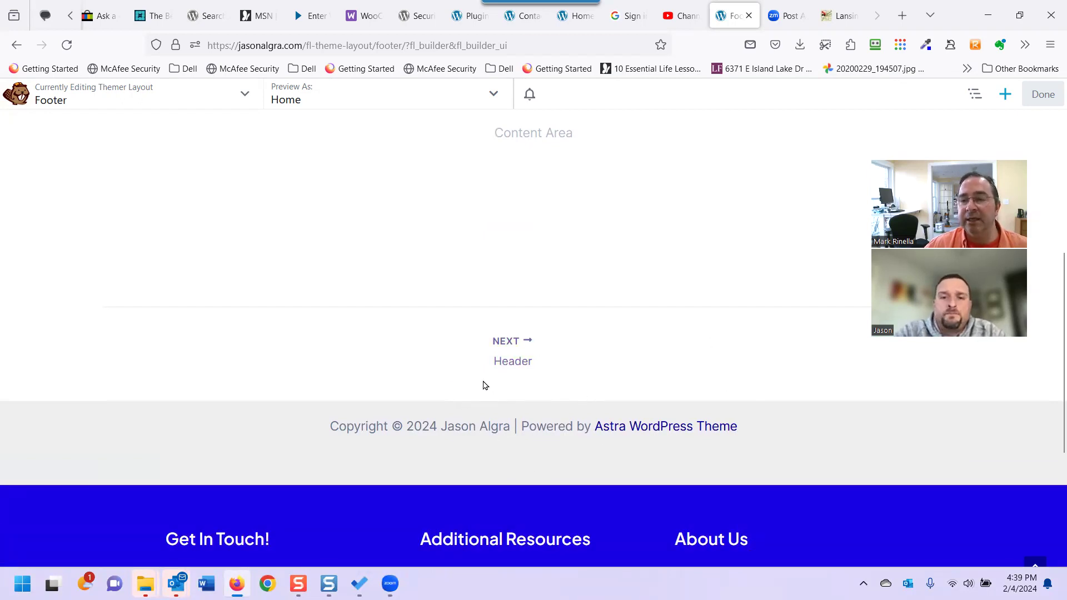
mouse_move(470, 468)
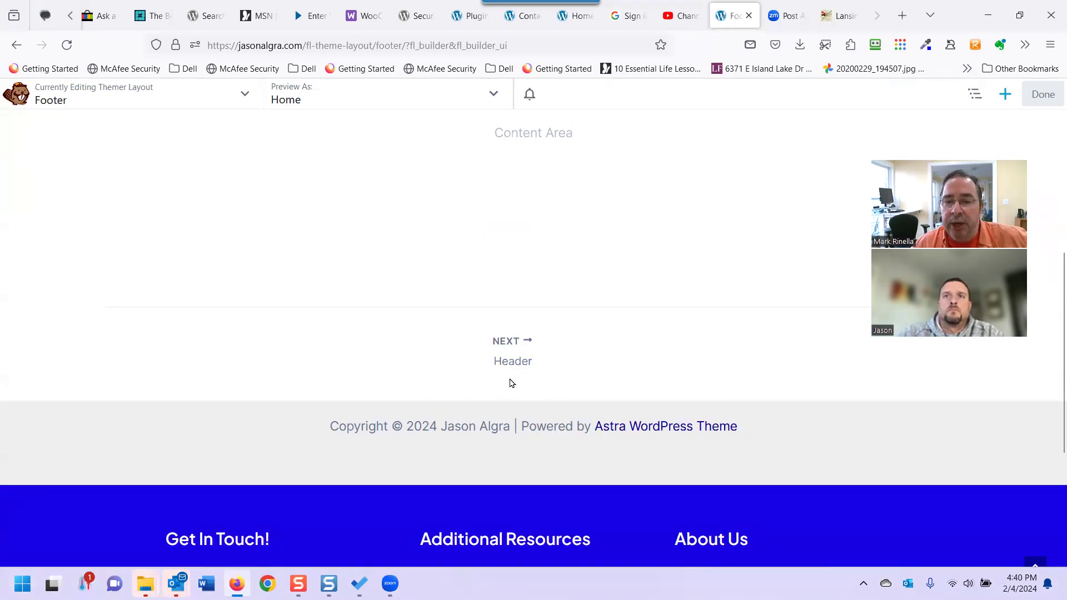
scroll(511, 383, "down", 4)
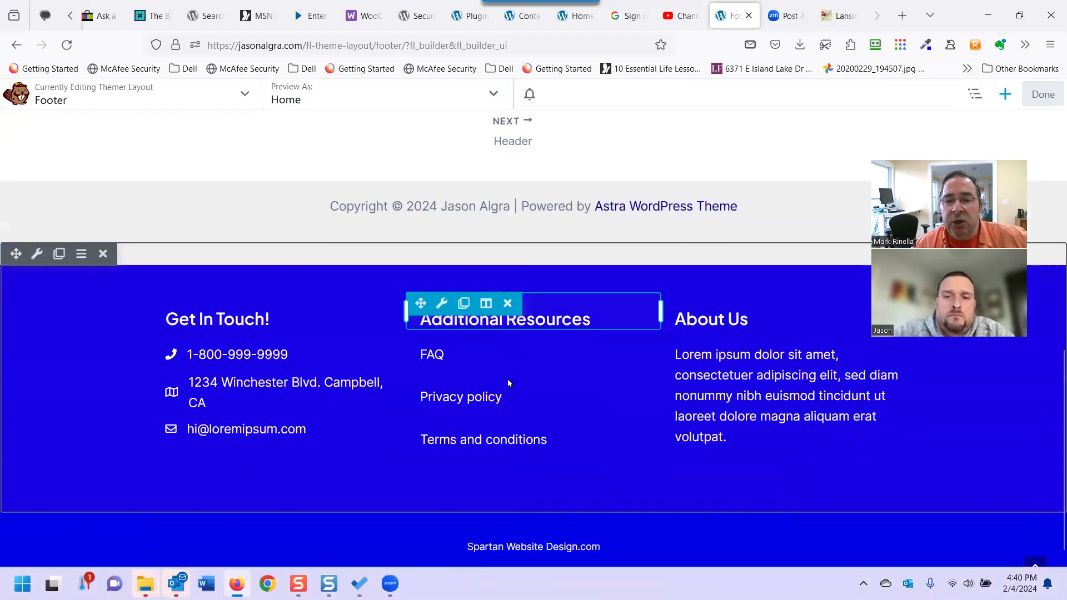
scroll(508, 383, "down", 1)
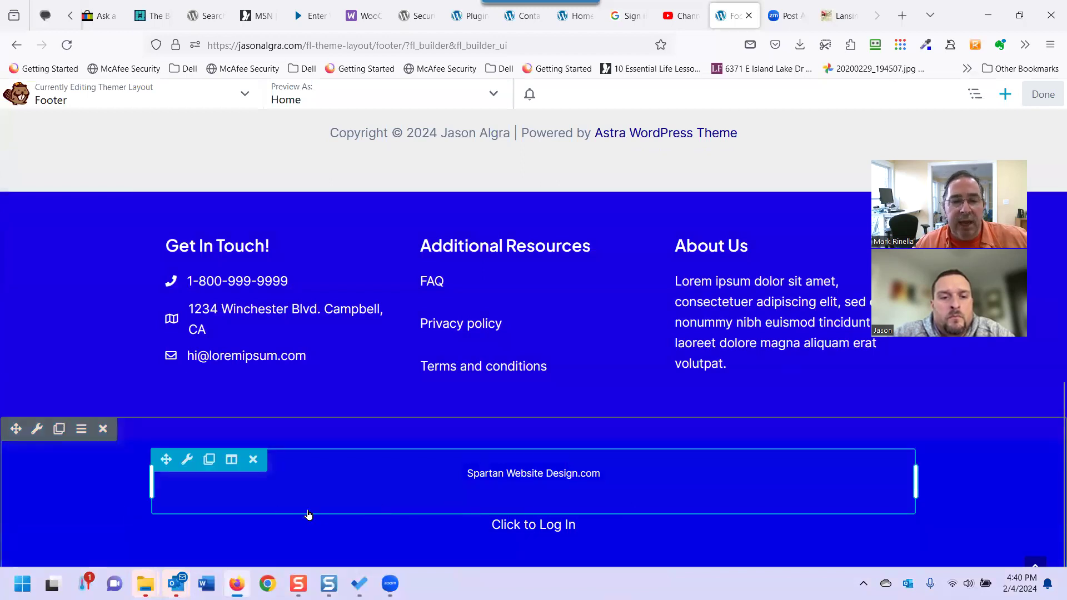
Inspect the Spartan Website Design.com text's HTML source, then close without saving.
left_click(187, 458)
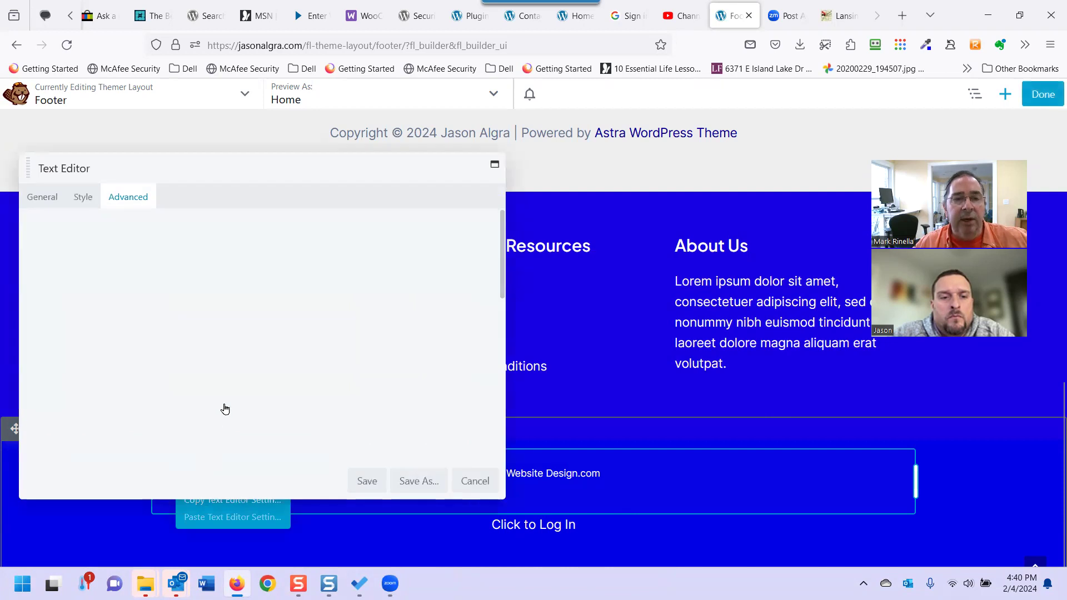
left_click(42, 197)
triple_click(389, 283)
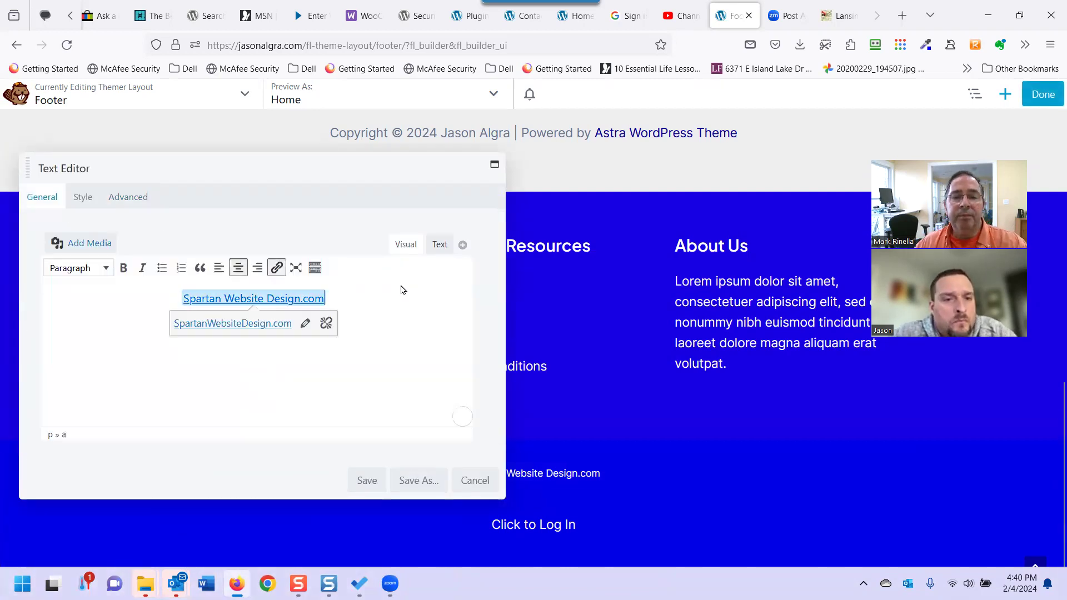
left_click(439, 245)
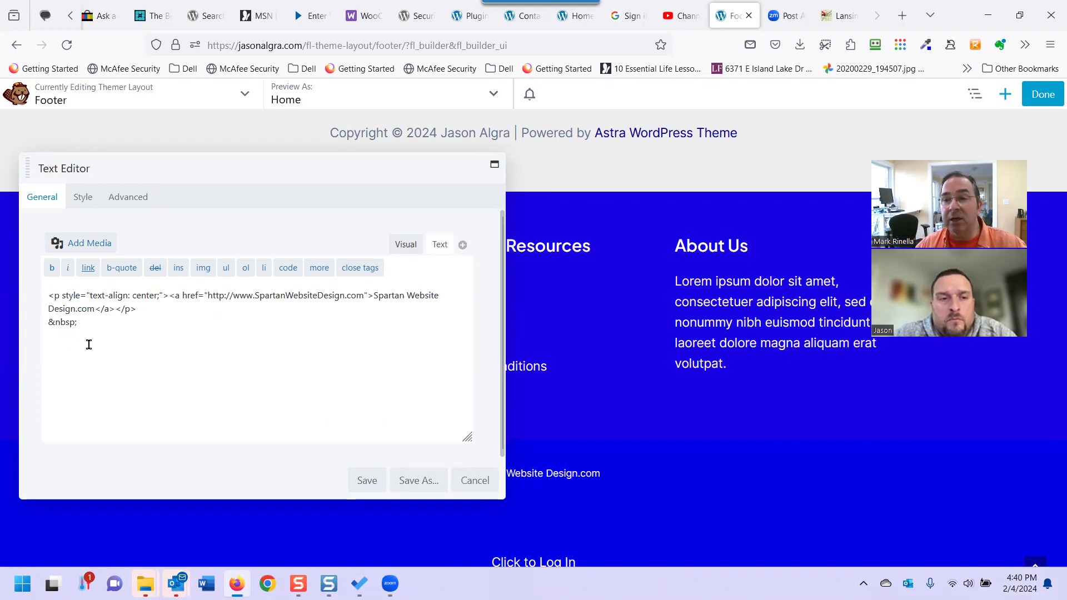
left_click_drag(84, 323, 33, 321)
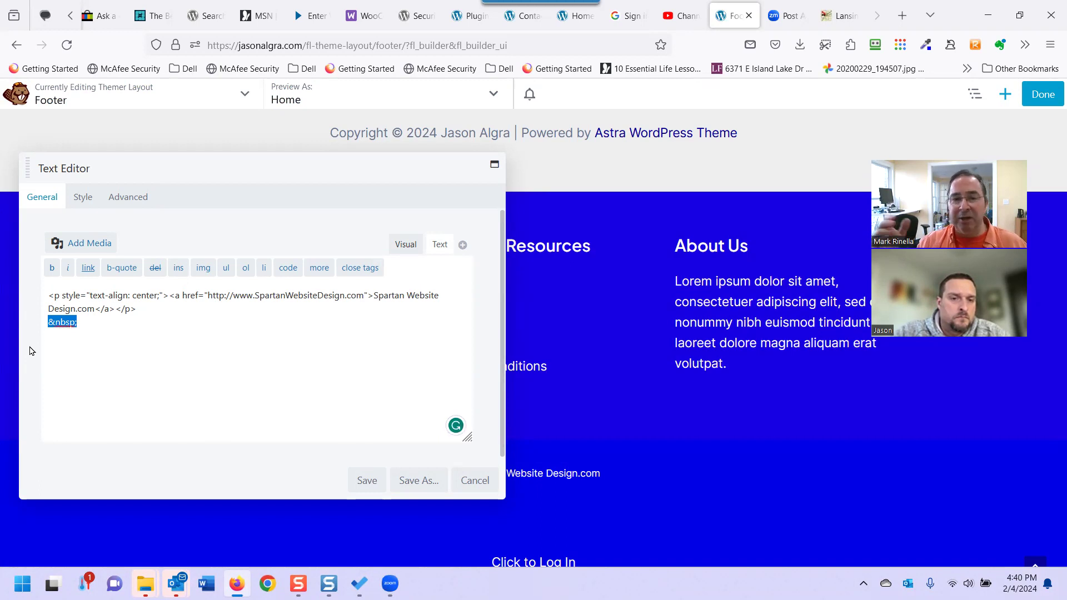
left_click(467, 489)
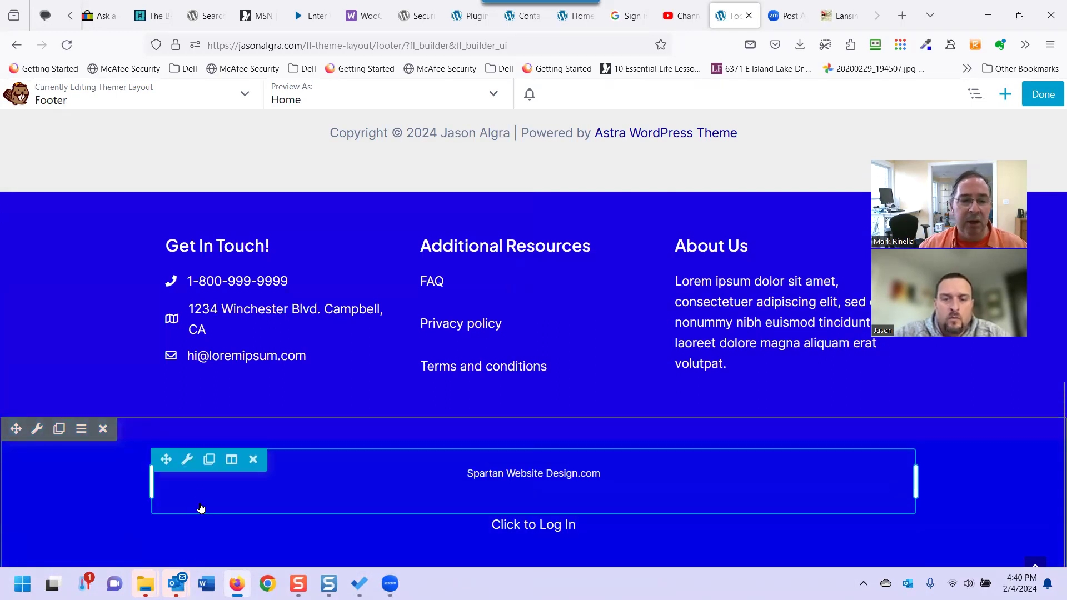
Delete the trailing &nbsp; line after the Spartan Website Design.com link and save.
left_click(186, 465)
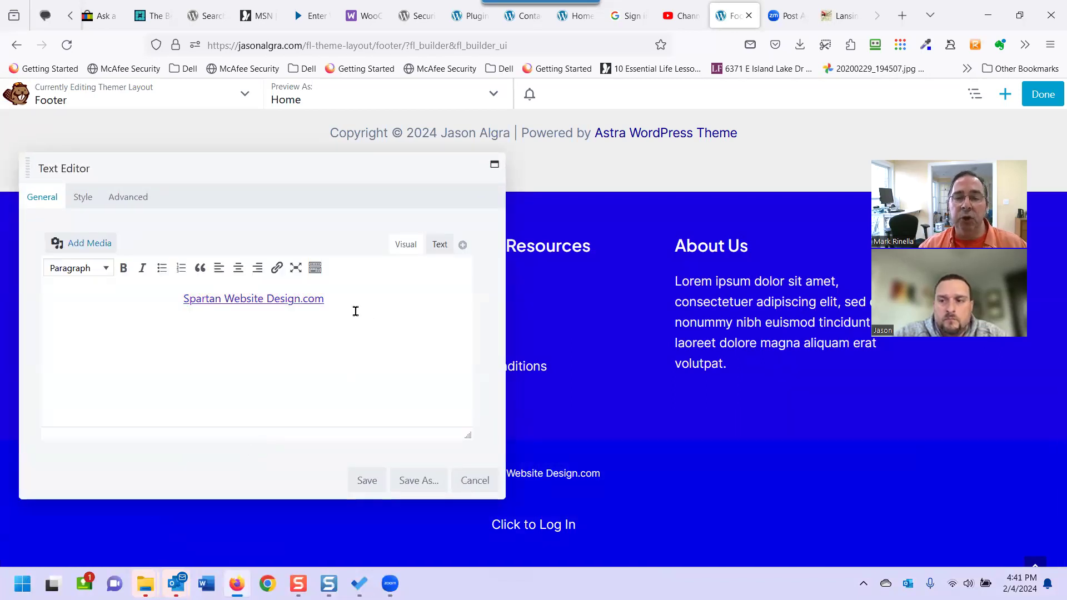
left_click(440, 244)
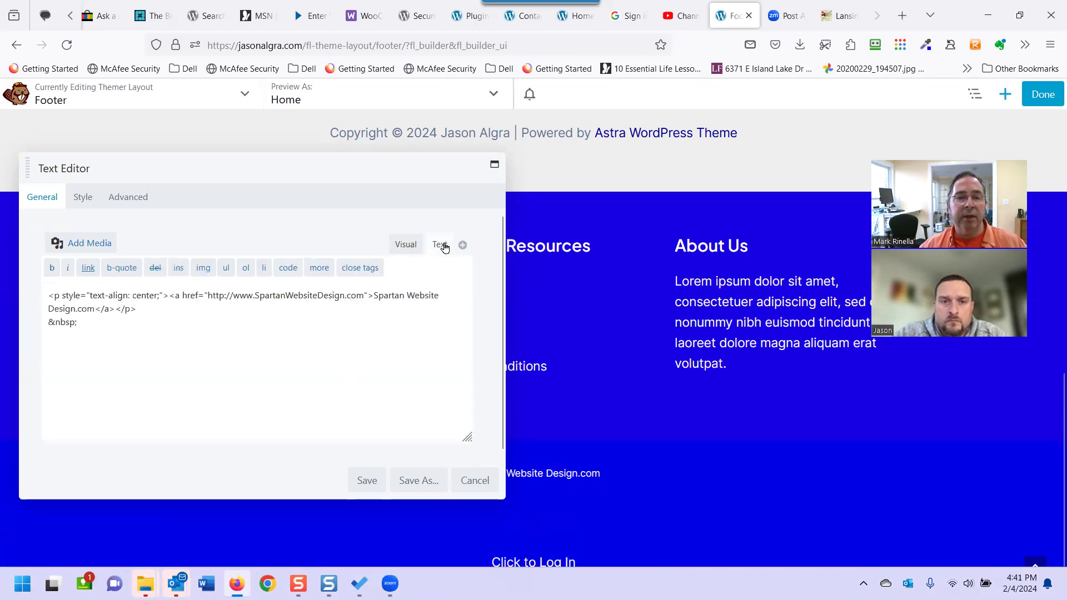
left_click(403, 242)
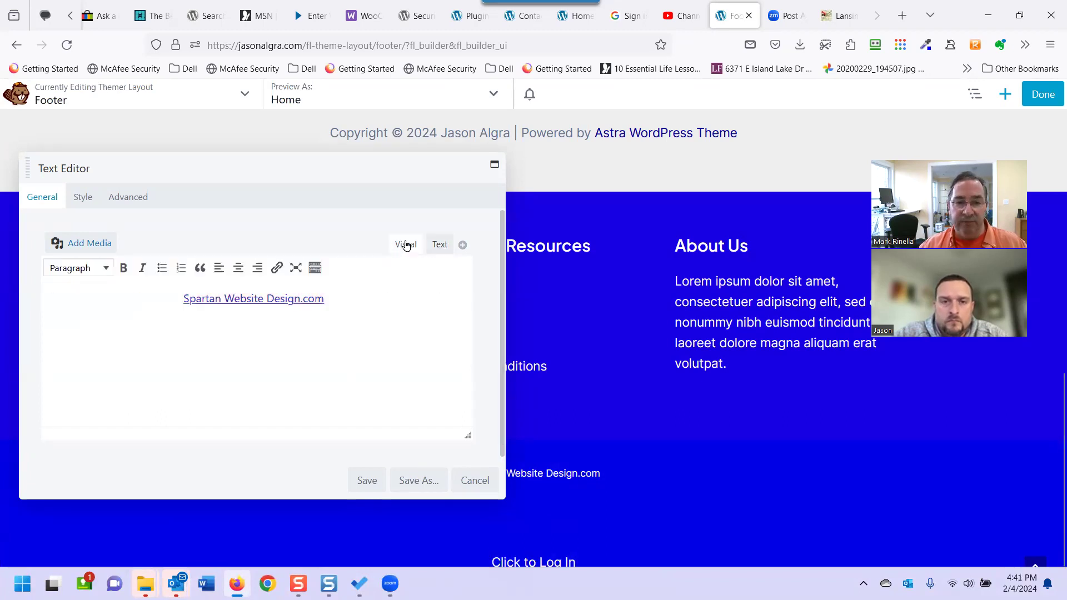
left_click(438, 244)
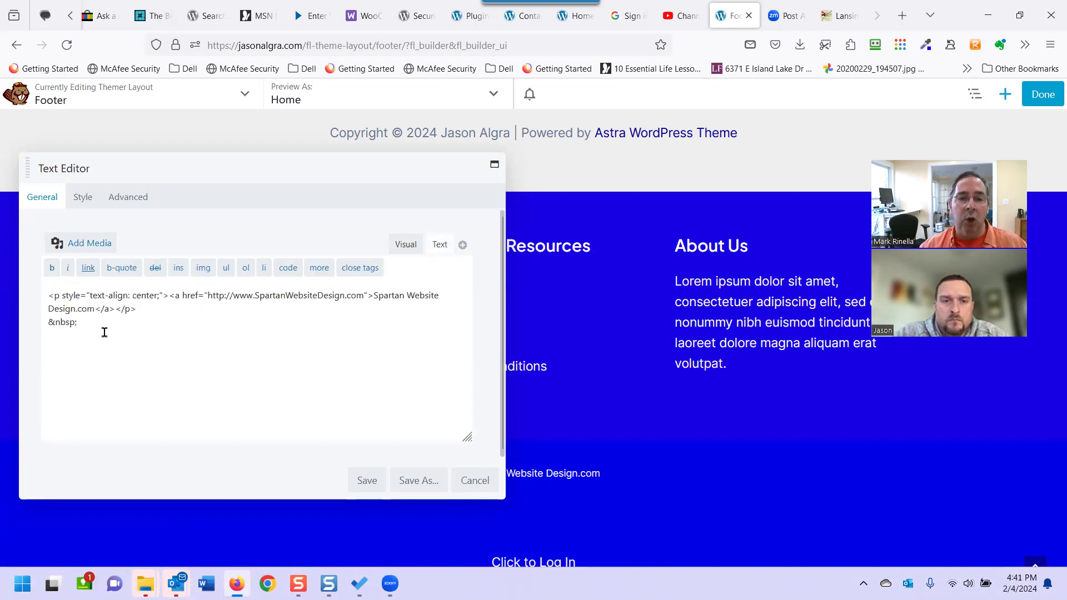
left_click_drag(89, 328, 9, 332)
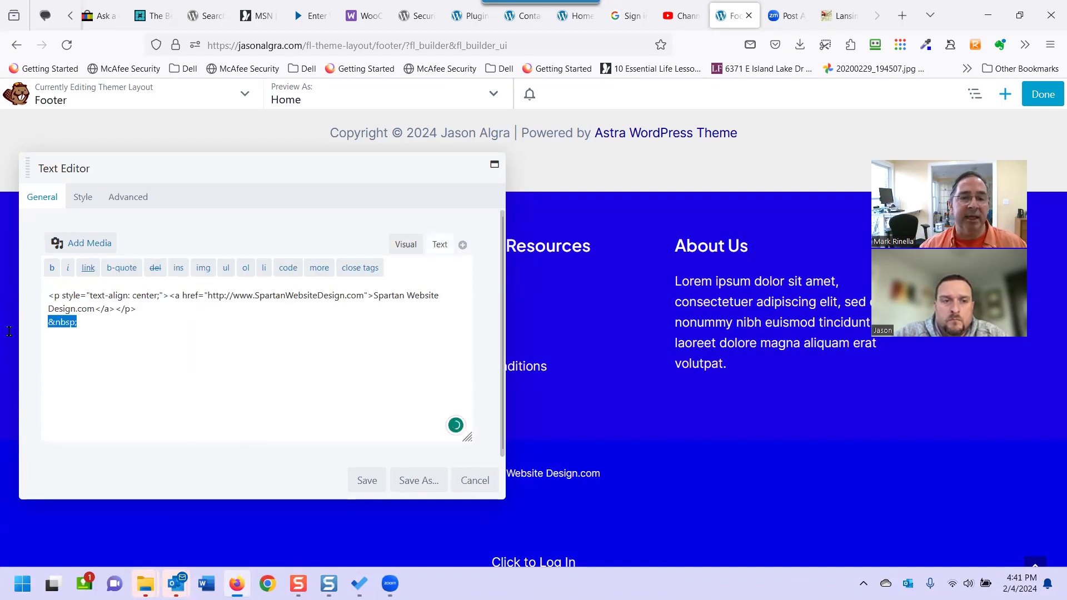
key("BackSpace")
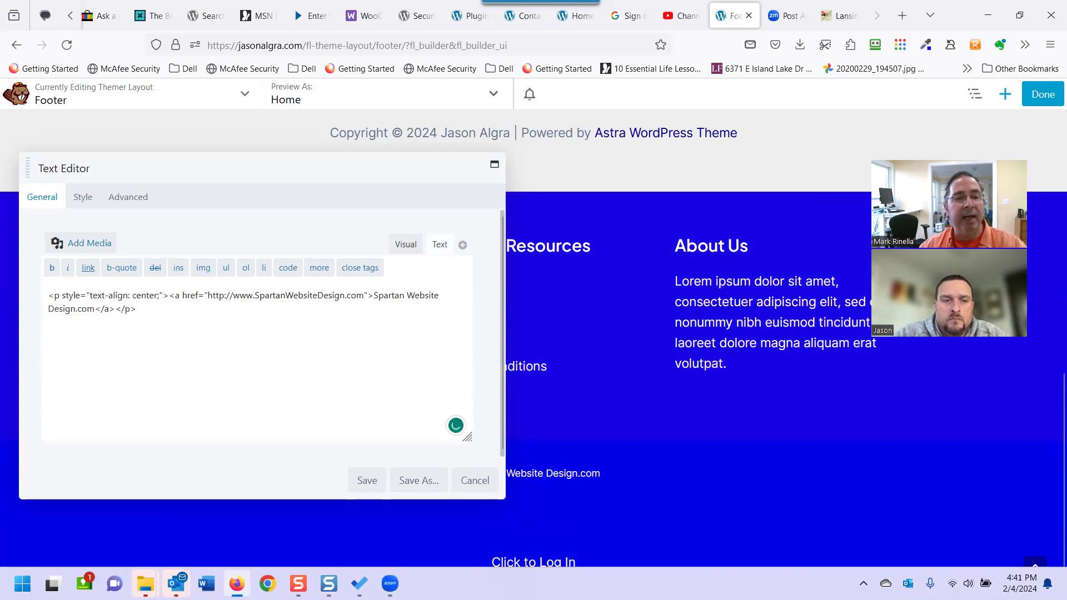
left_click(372, 484)
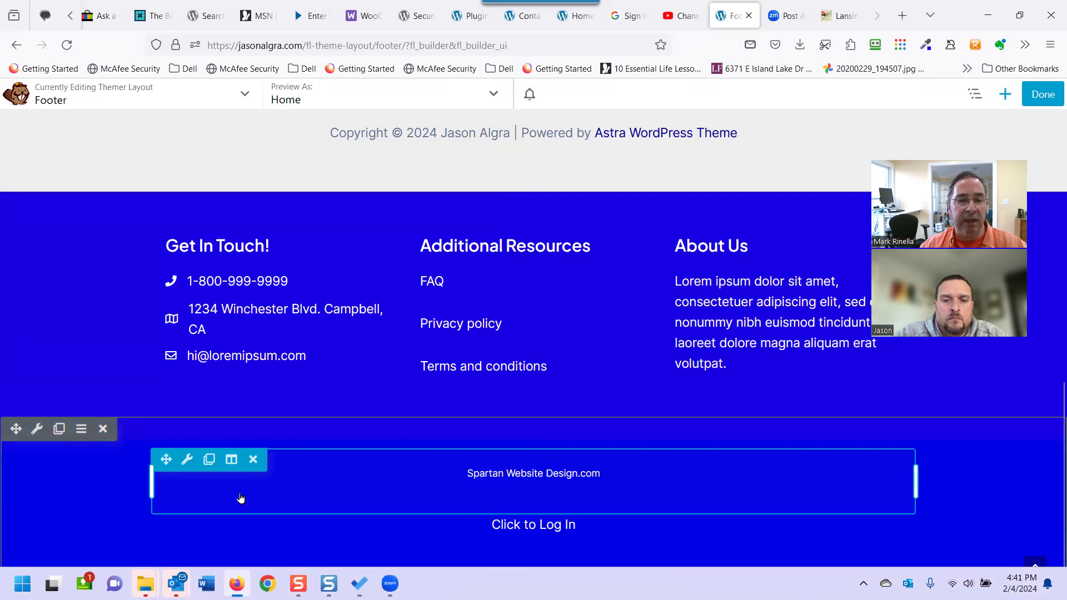
Delete the leftover &nbsp; line below the Spartan Website Design.com link and save the text.
left_click(187, 462)
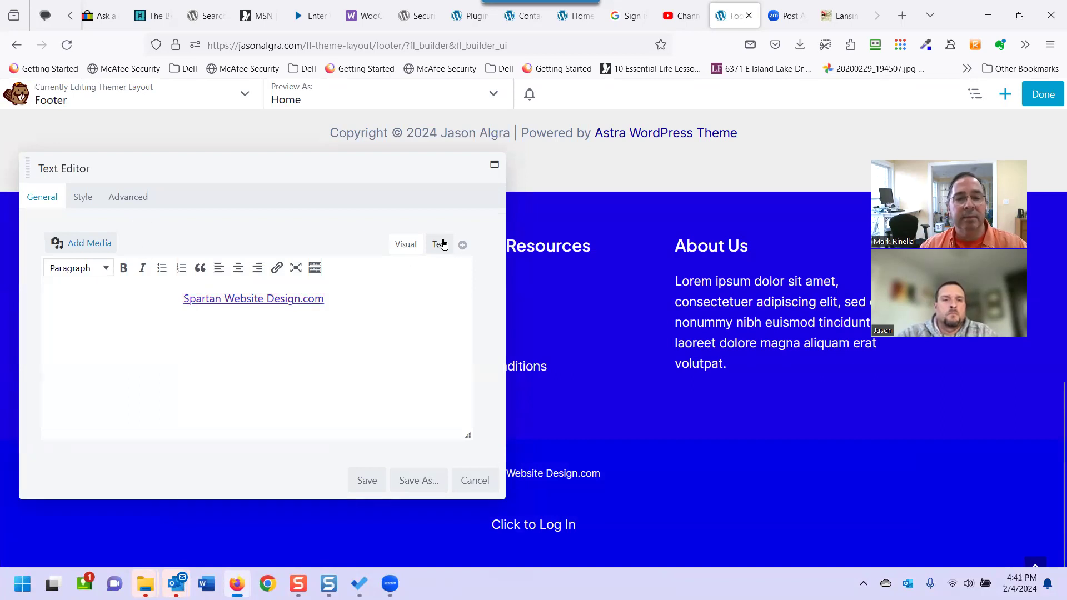
left_click(439, 244)
left_click_drag(95, 334, 15, 329)
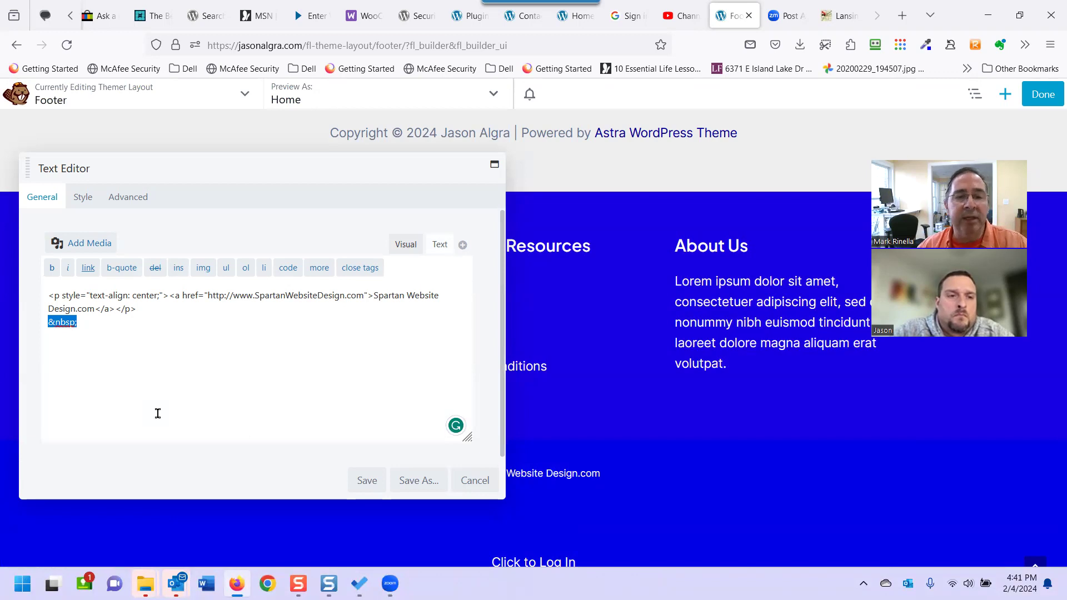
key("Delete")
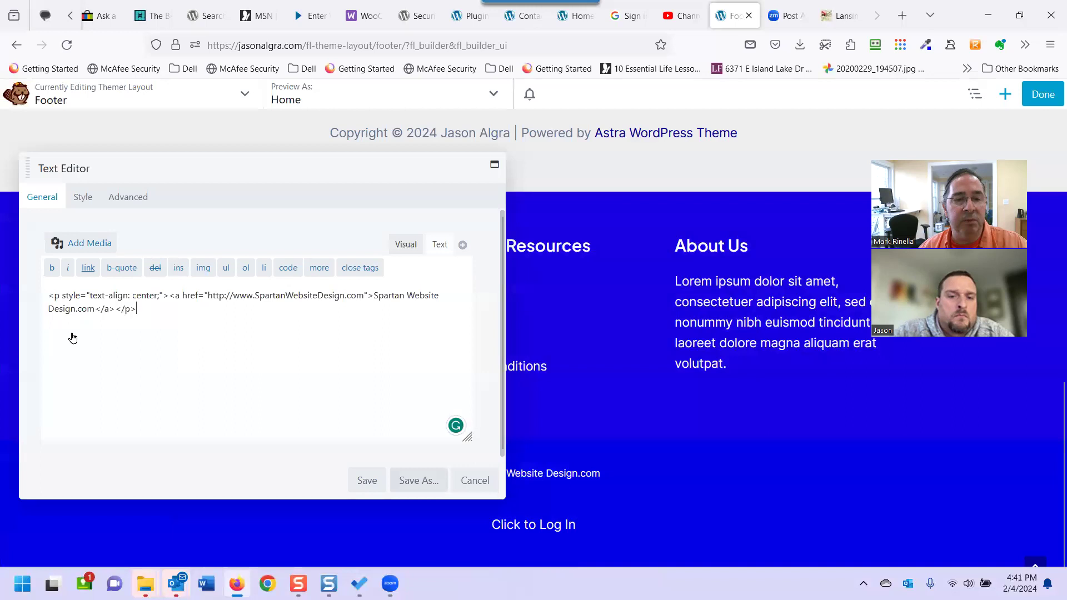
left_click(351, 488)
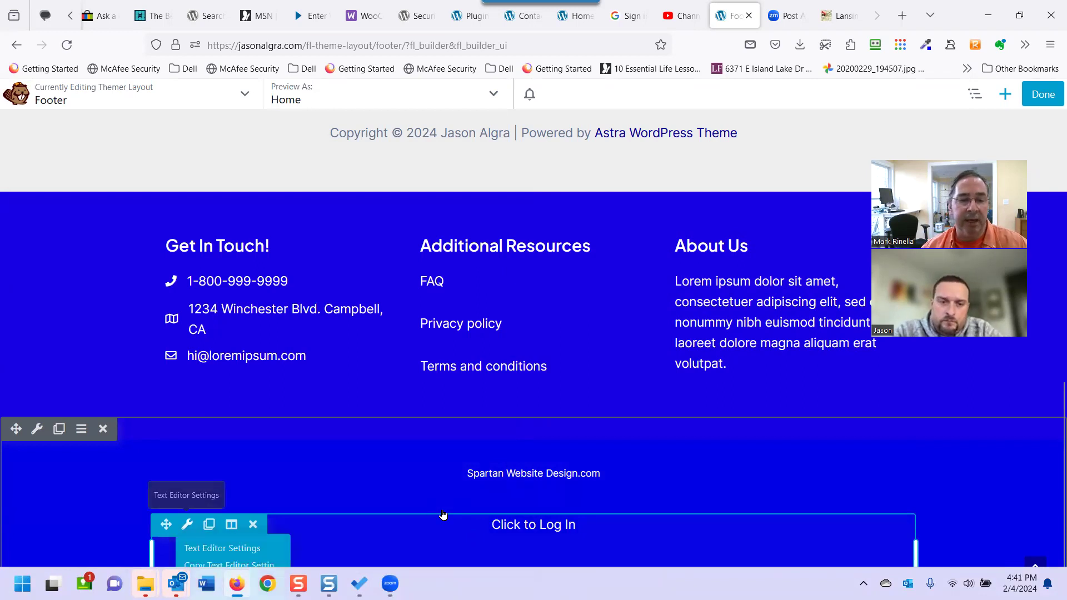
Remove the two trailing &nbsp; lines from the Click to Log In text and save it.
left_click(186, 524)
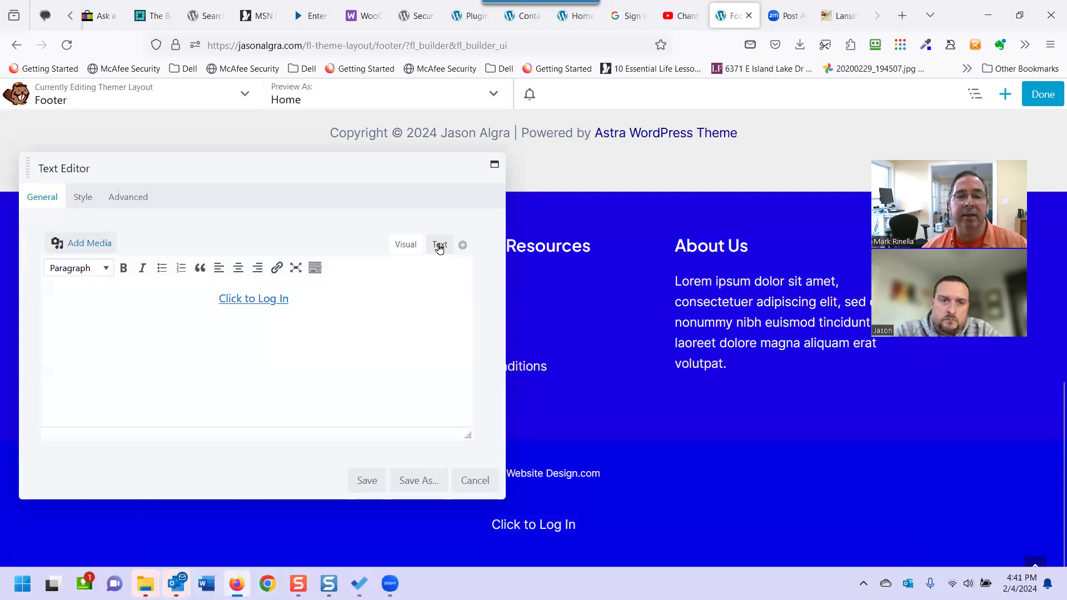
left_click(439, 245)
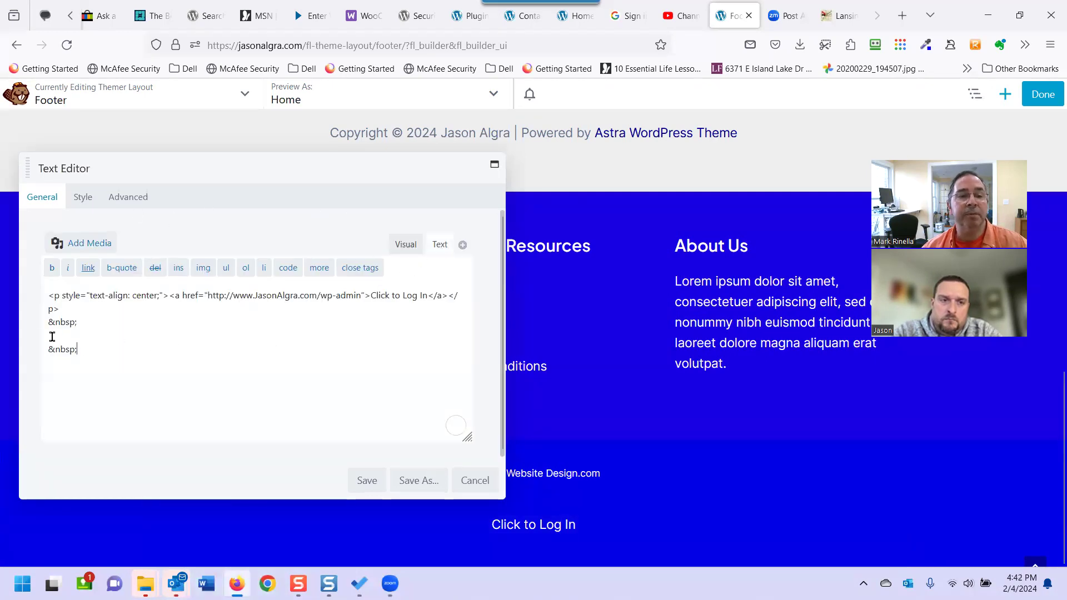
left_click_drag(52, 336, 26, 320)
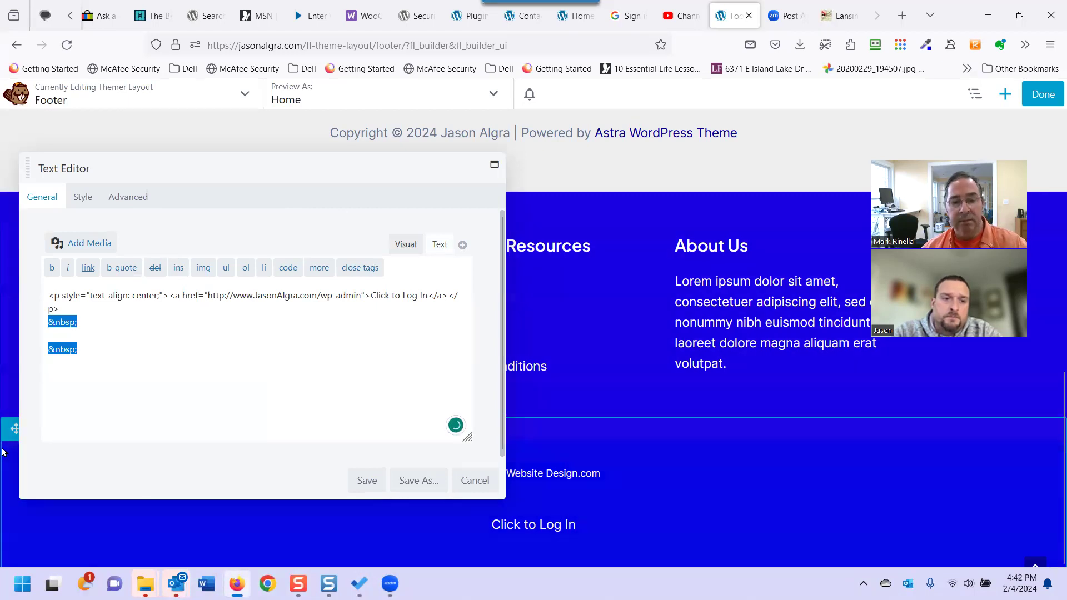
key("BackSpace")
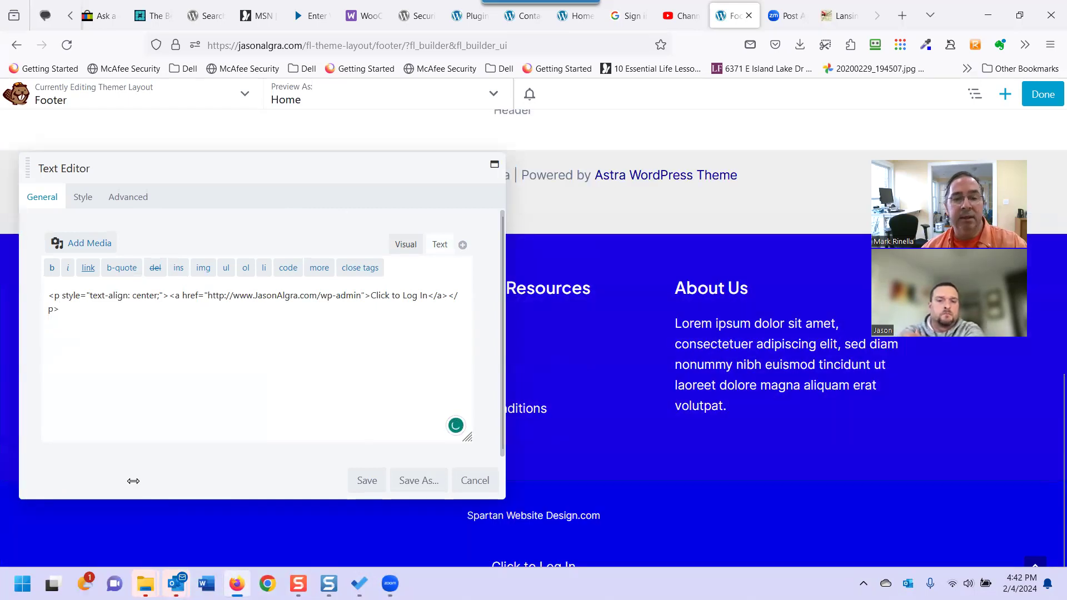
left_click(360, 481)
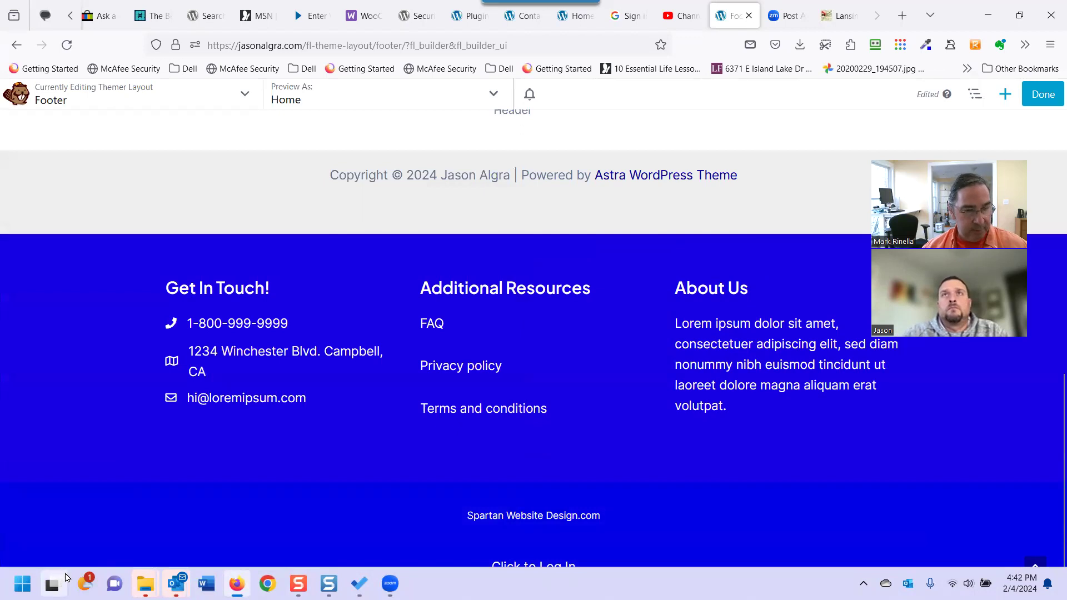
Bring up the Standard Modules panel from the + button at the top right.
key("super")
key("super")
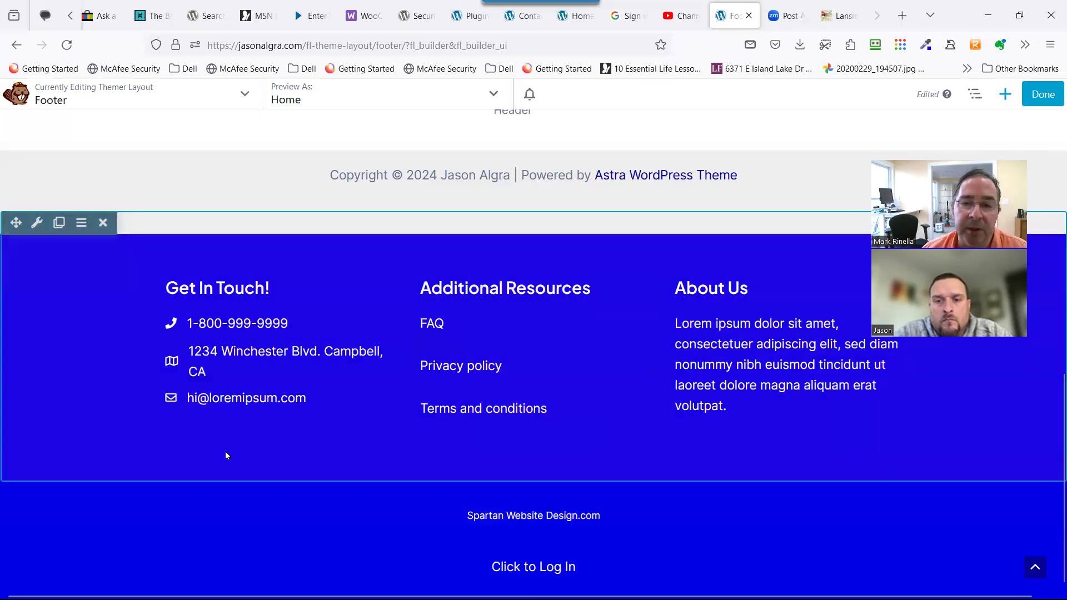
left_click(1003, 97)
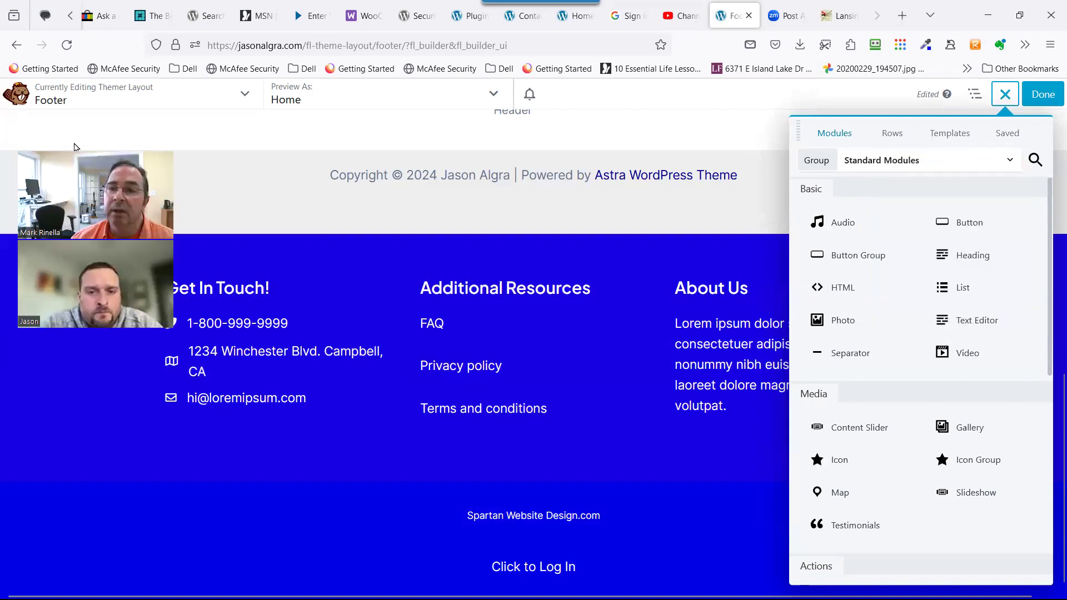
Add a 3 Columns row above the blue footer and drop a Photo module into its left column.
left_click(892, 133)
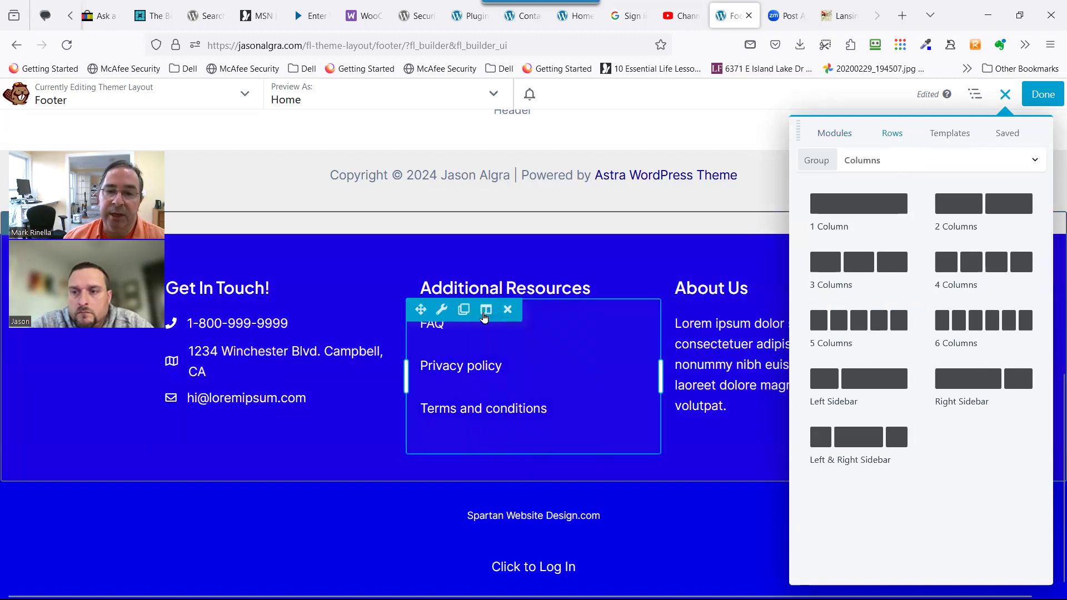
left_click_drag(859, 262, 436, 242)
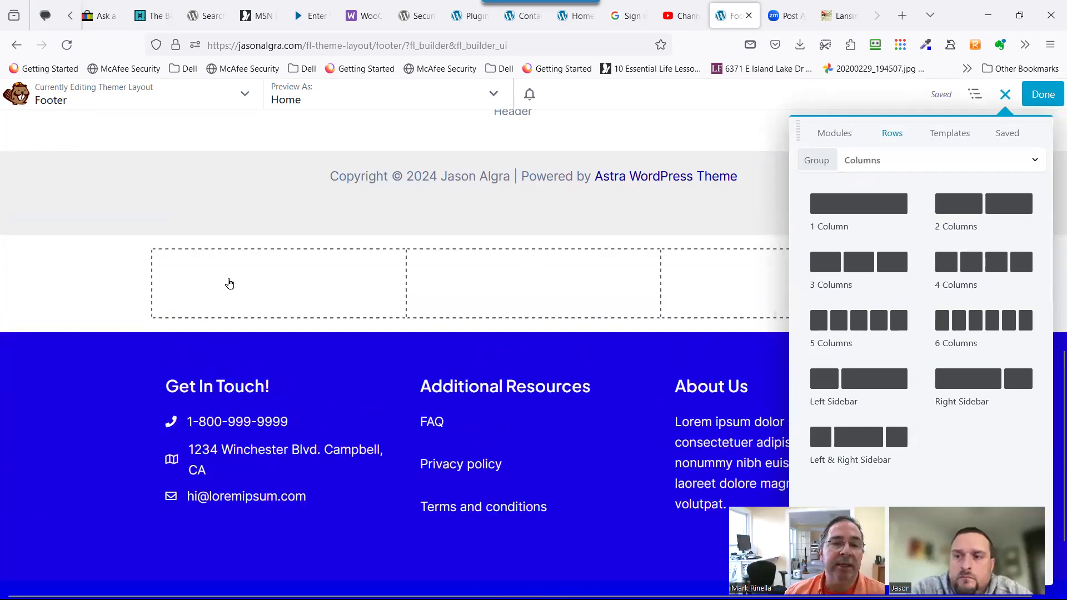
mouse_move(77, 255)
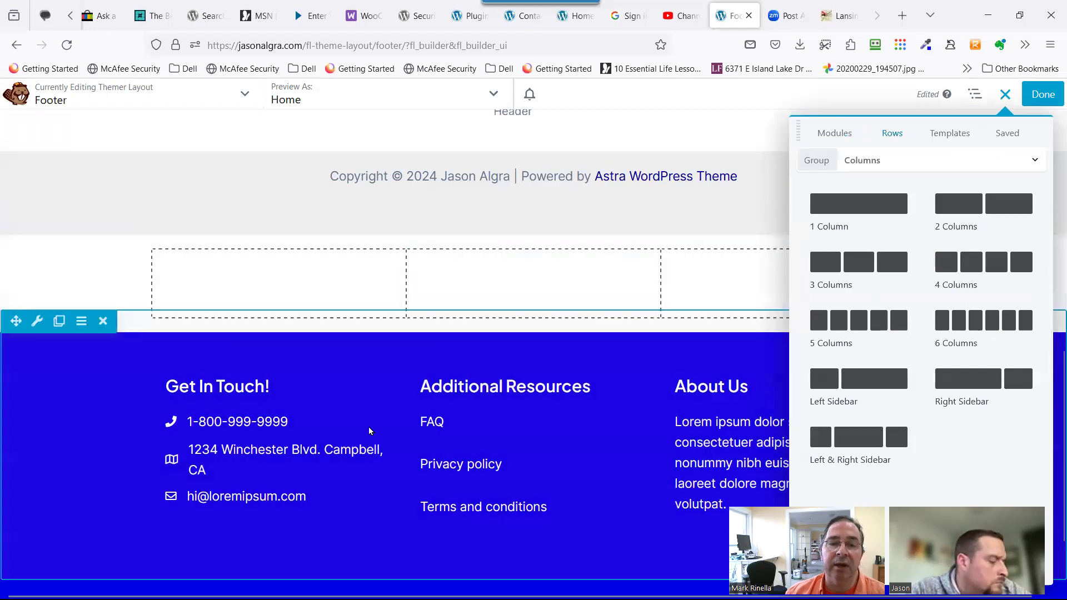
left_click(814, 135)
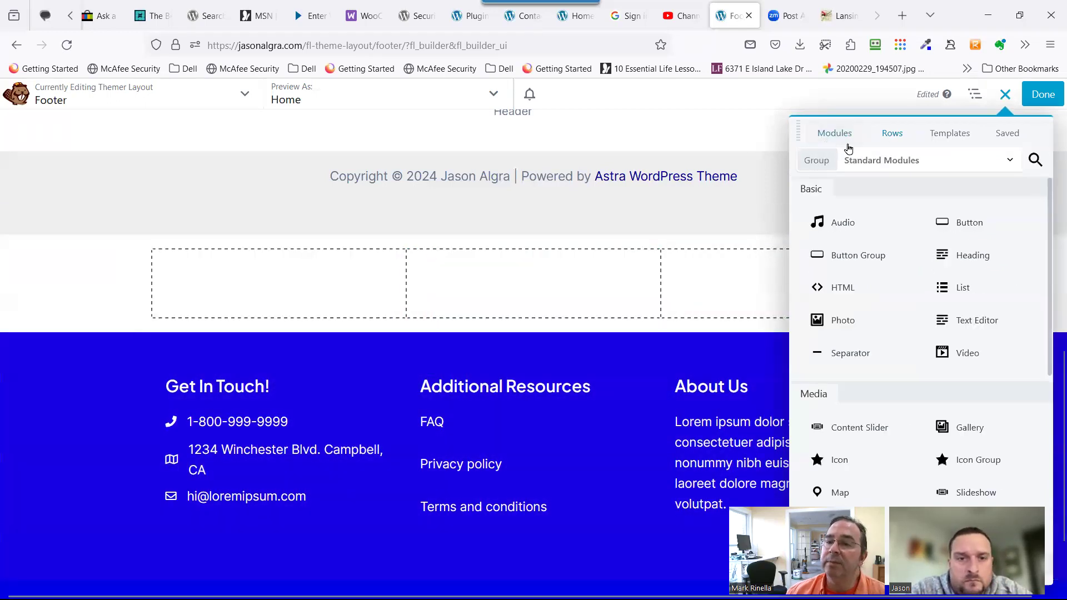
left_click_drag(895, 319, 412, 318)
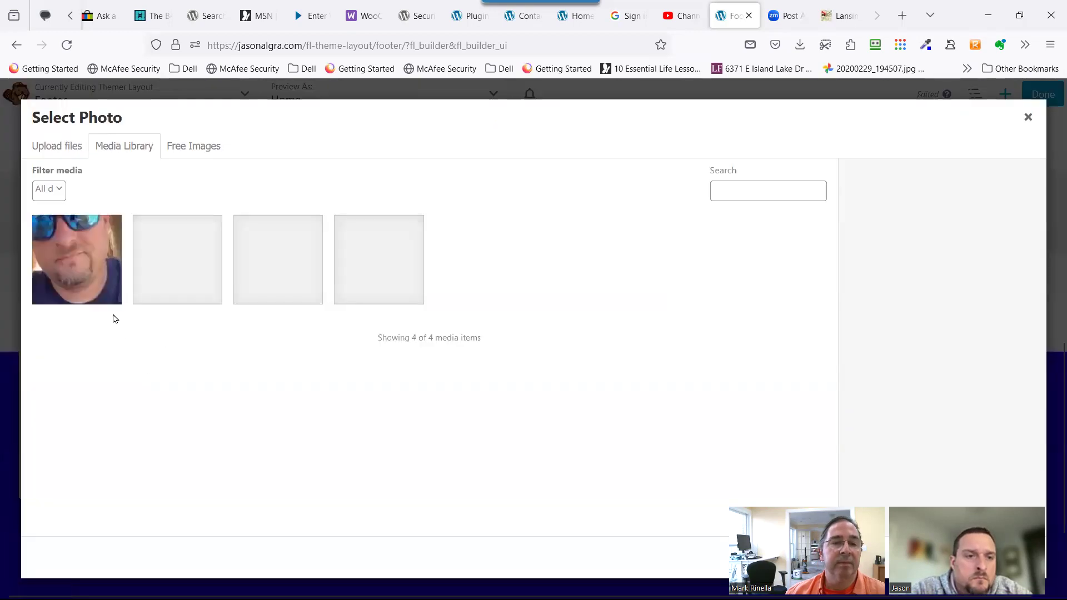
Use the lab image Depositphotos_84322354_L-scaled.jpg for the photo at Large 1024 x 682 size.
left_click(300, 278)
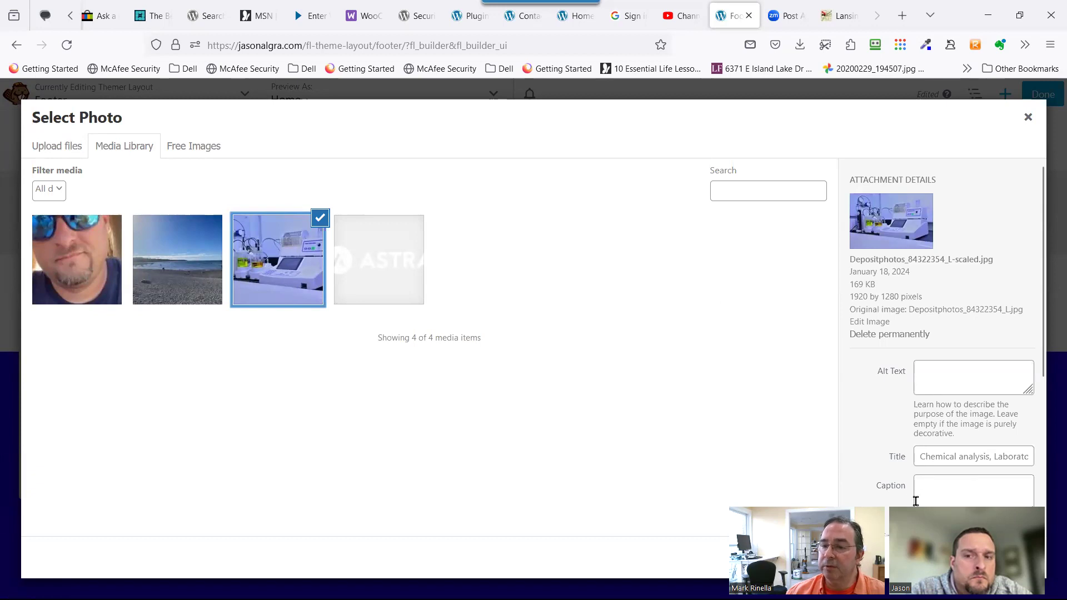
left_click_drag(937, 527, 572, 304)
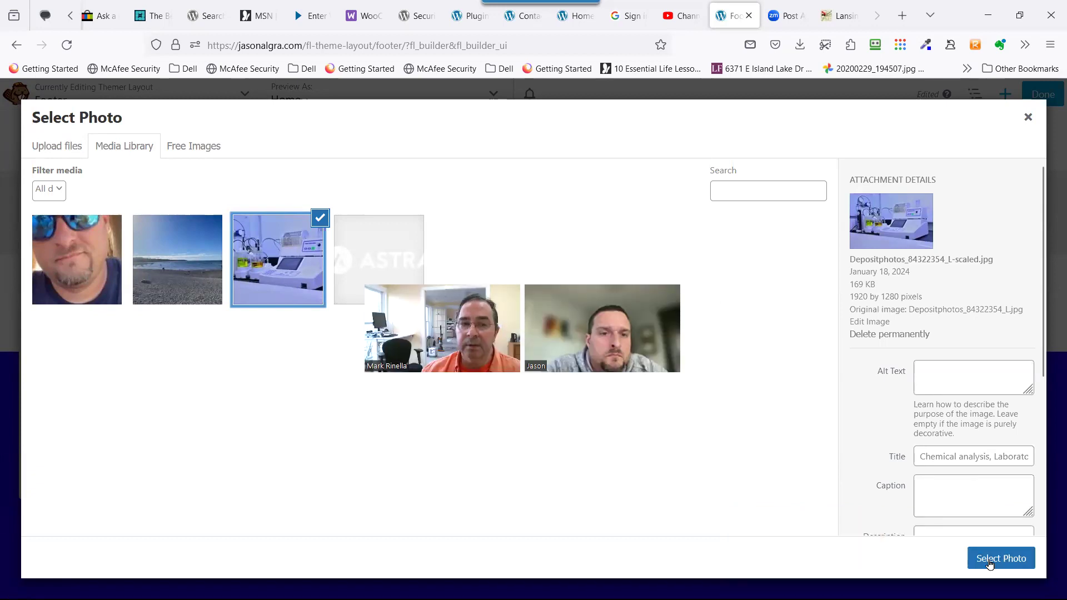
left_click(989, 558)
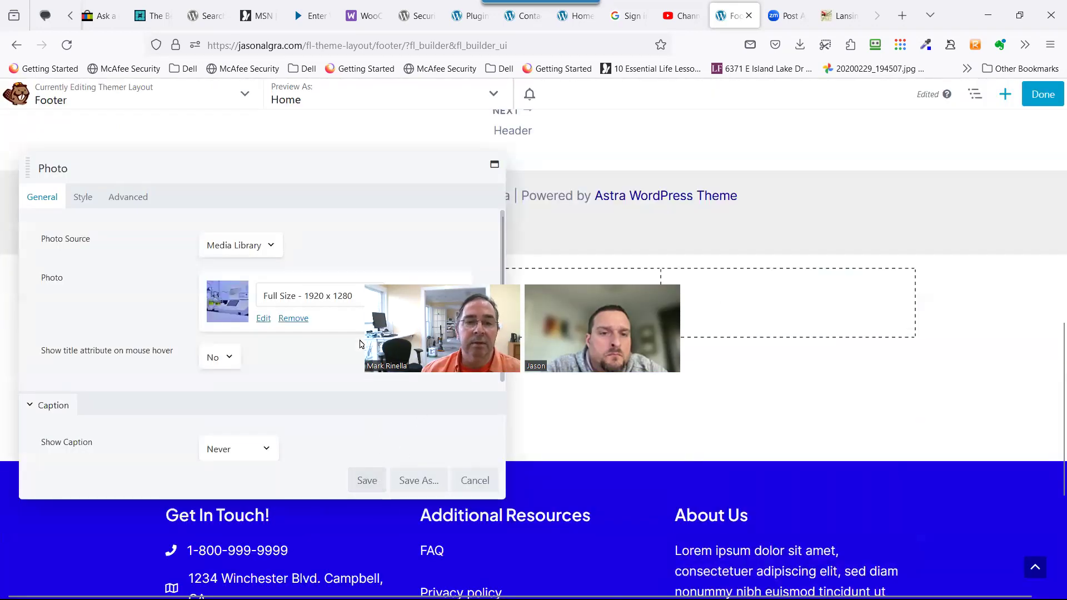
left_click(334, 310)
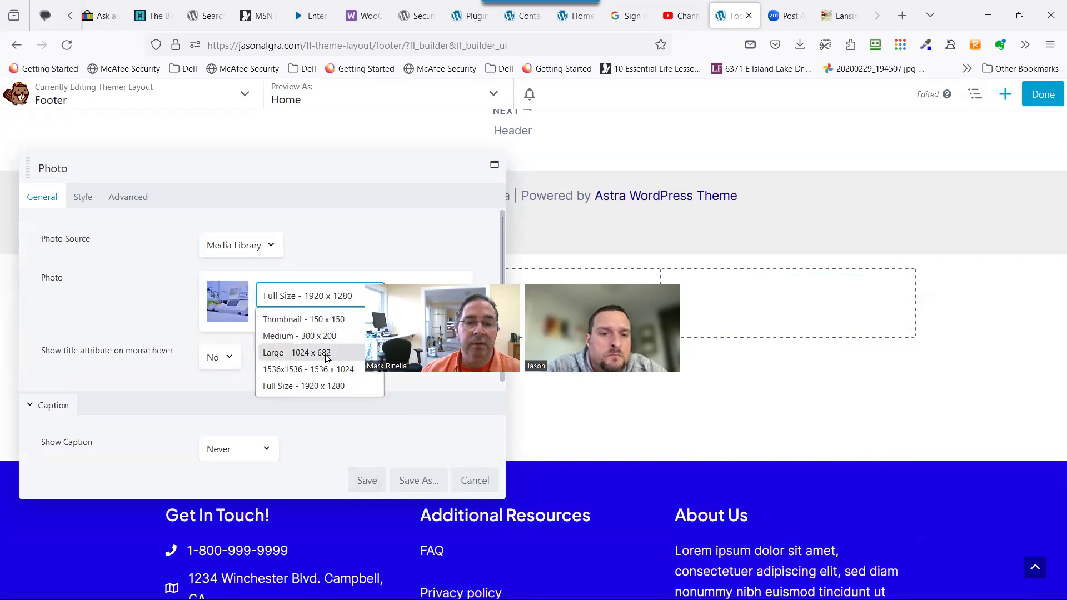
left_click(327, 352)
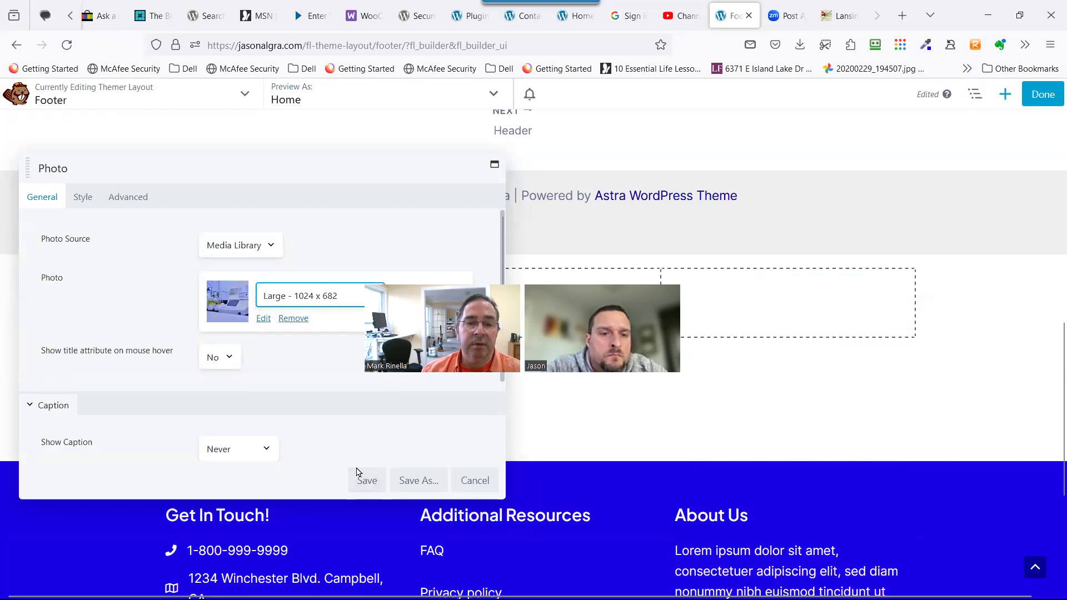
left_click(81, 199)
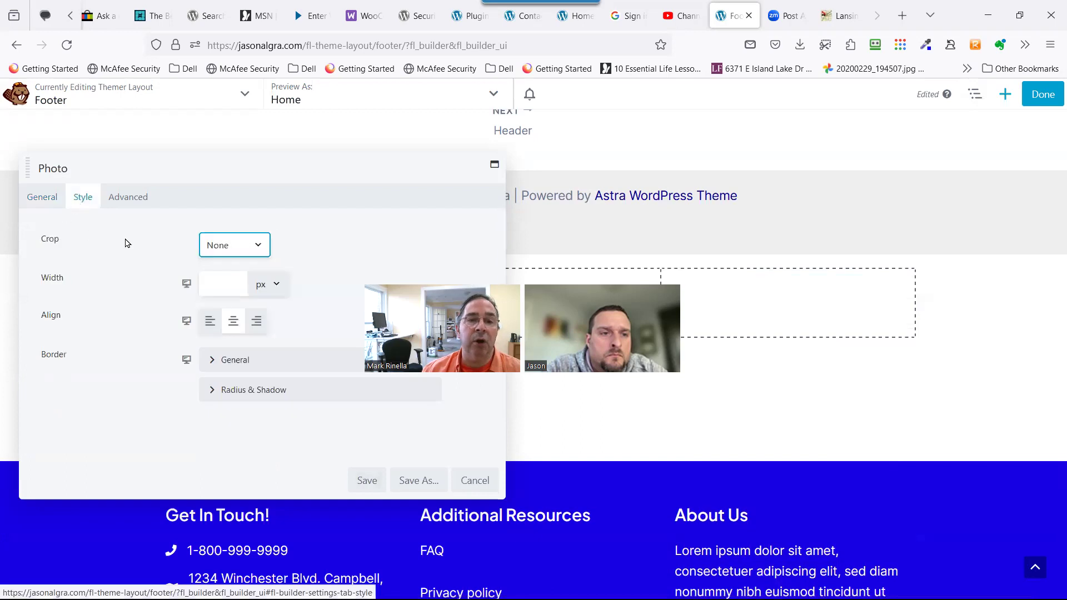
left_click(214, 244)
left_click(192, 247)
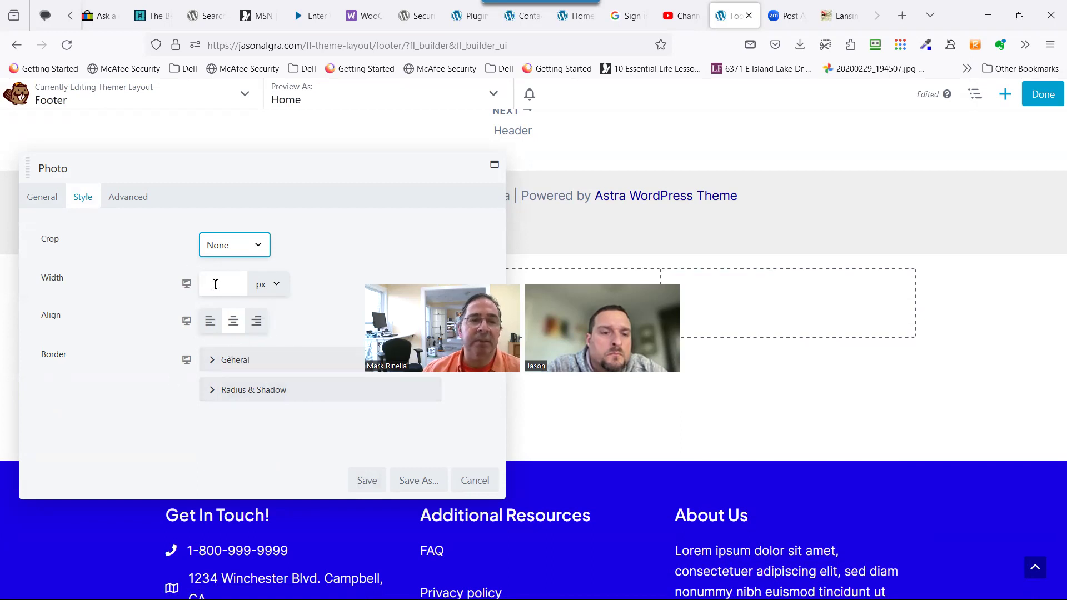
left_click(240, 253)
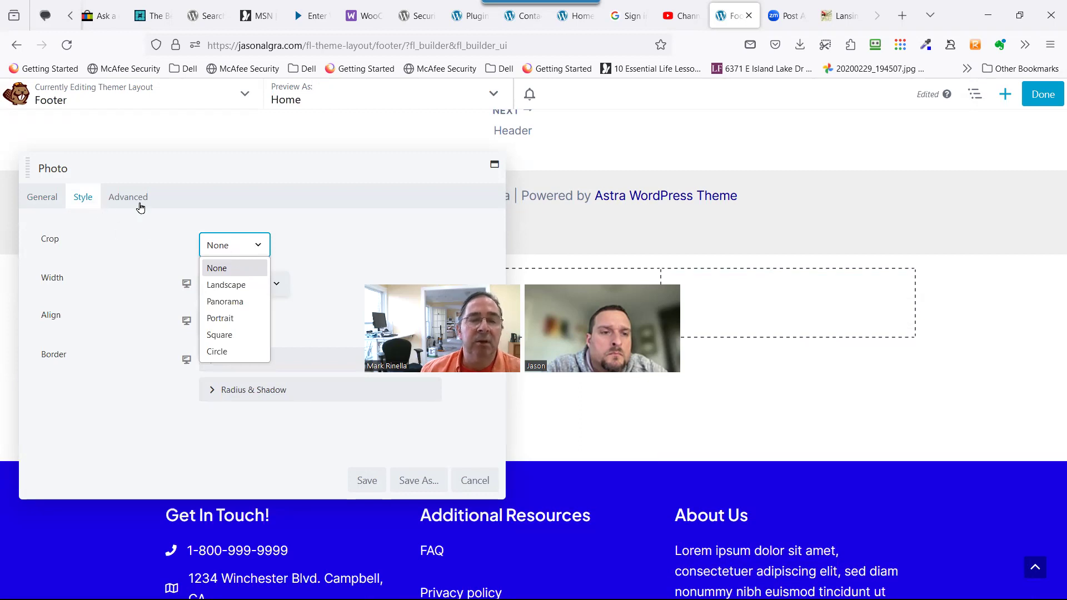
left_click(136, 281)
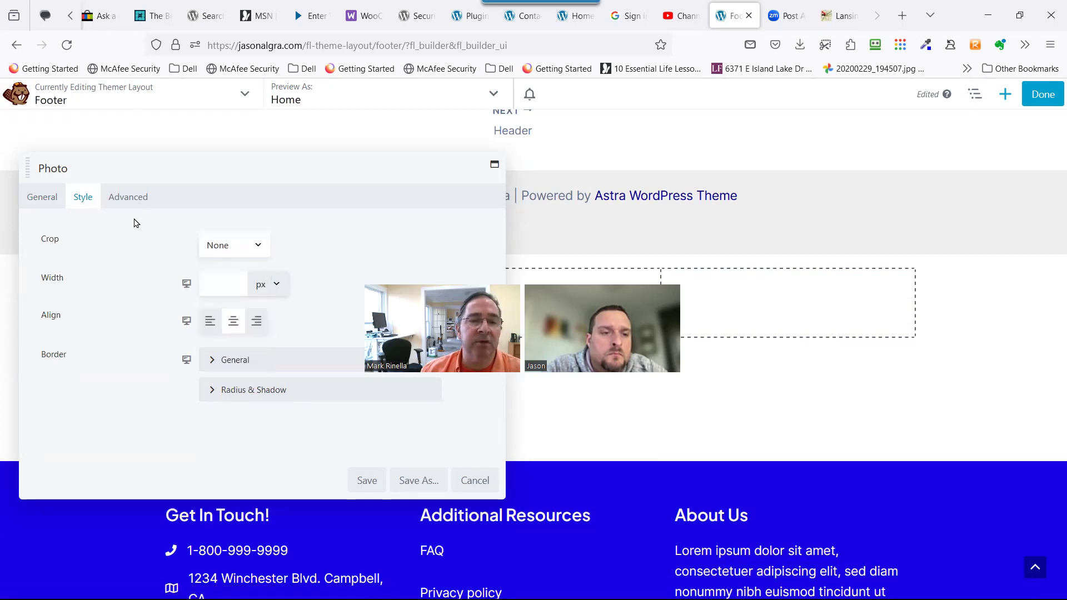
left_click(124, 200)
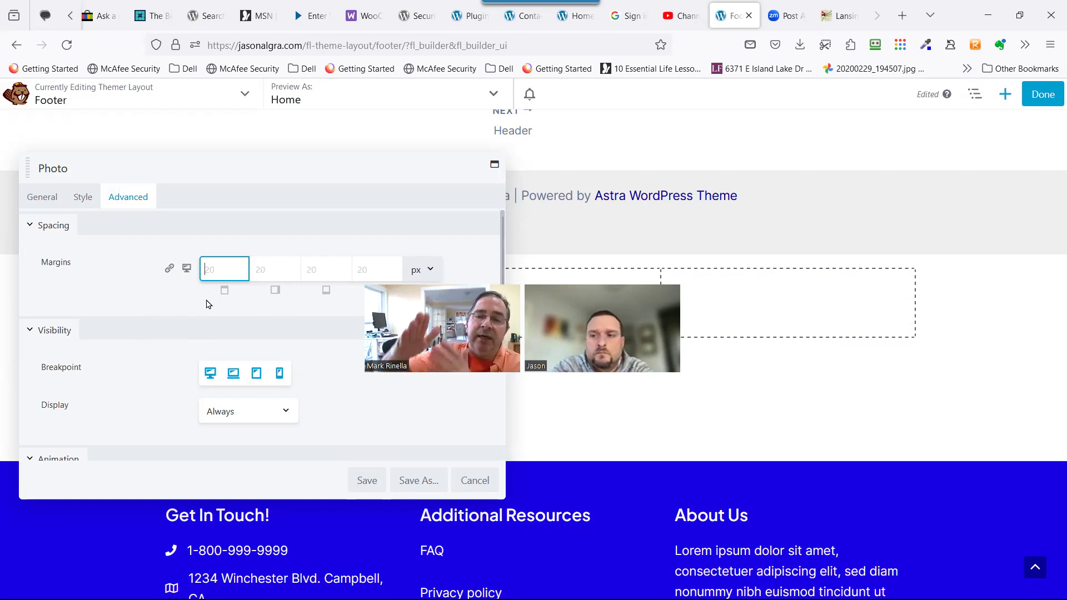
left_click(43, 197)
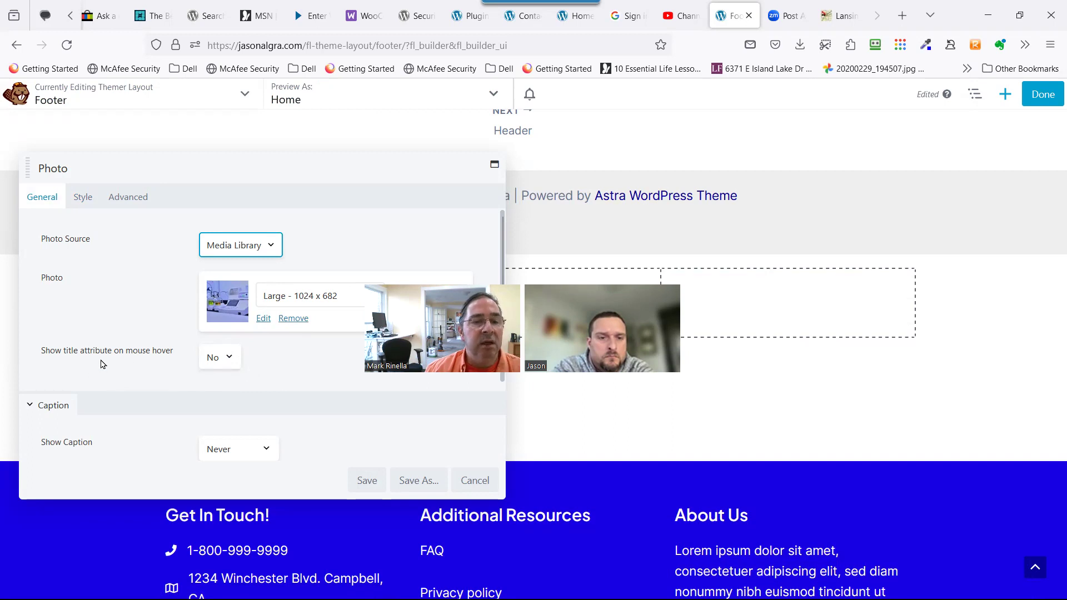
left_click(210, 362)
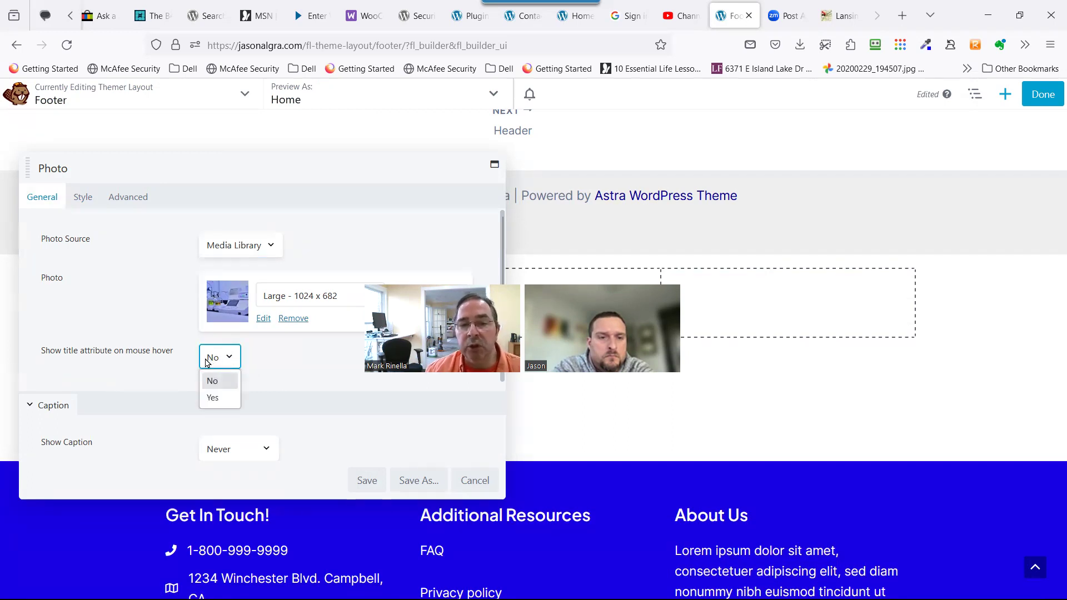
left_click(219, 362)
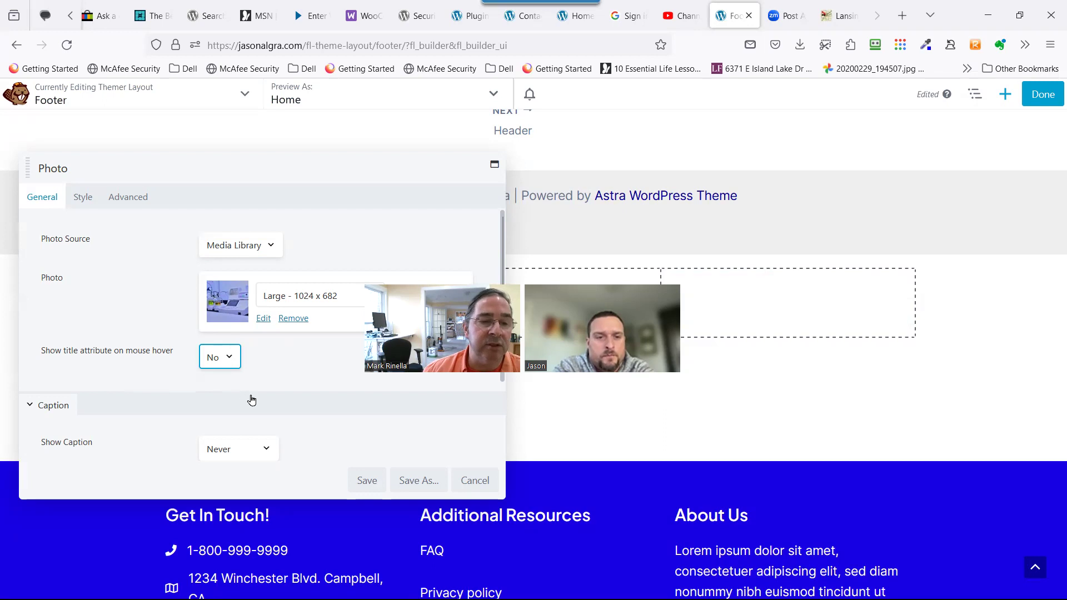
scroll(251, 400, "down", 2)
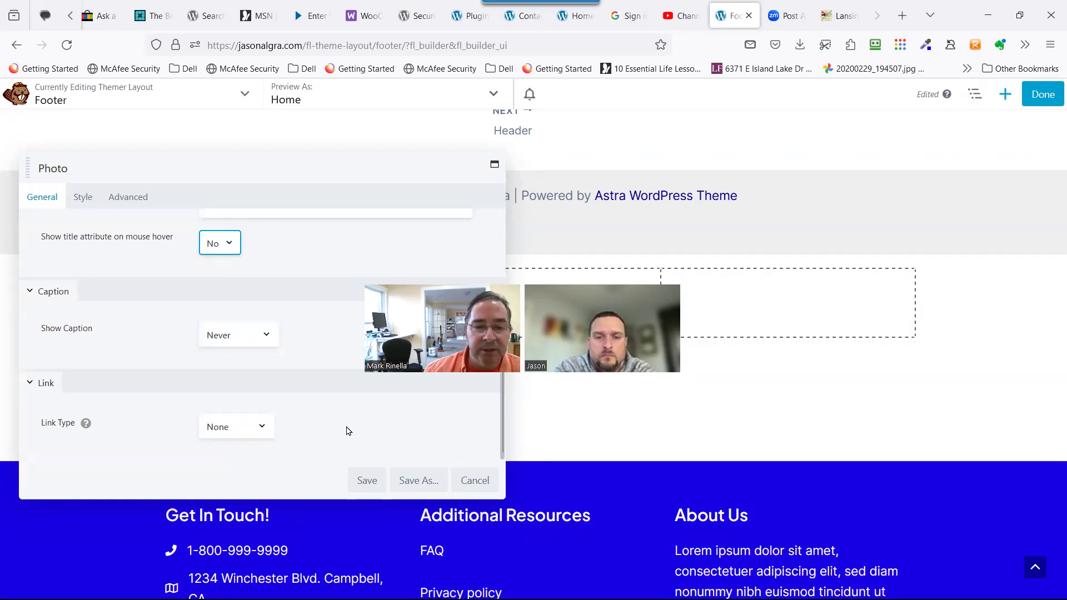
scroll(157, 306, "up", 2)
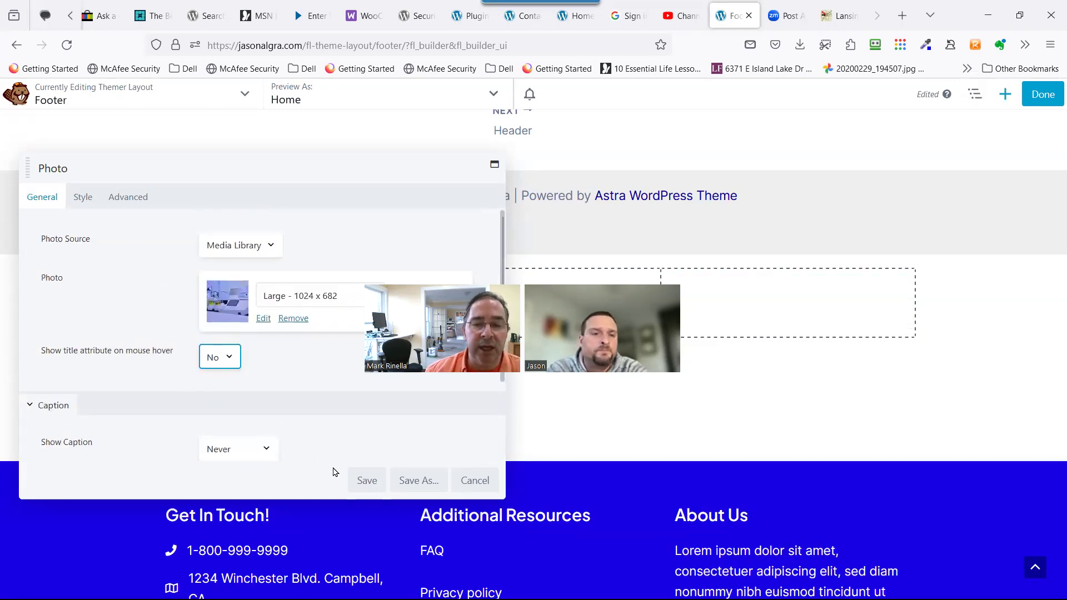
Save the photo and add a Text Editor to the right column containing 'afsaadfsfasdfadsf'.
left_click(364, 482)
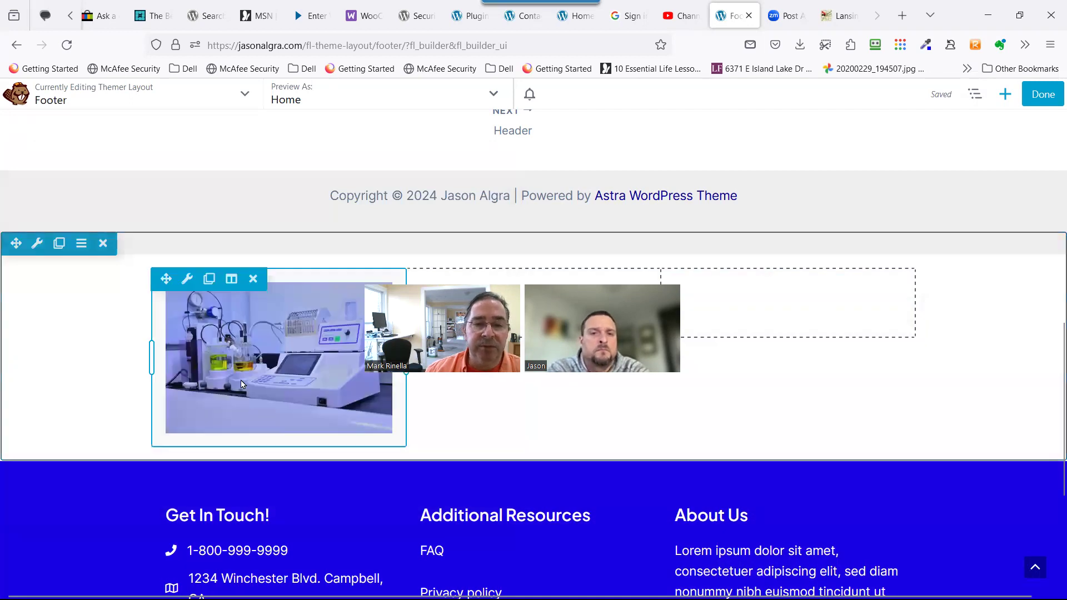
scroll(211, 283, "down", 1)
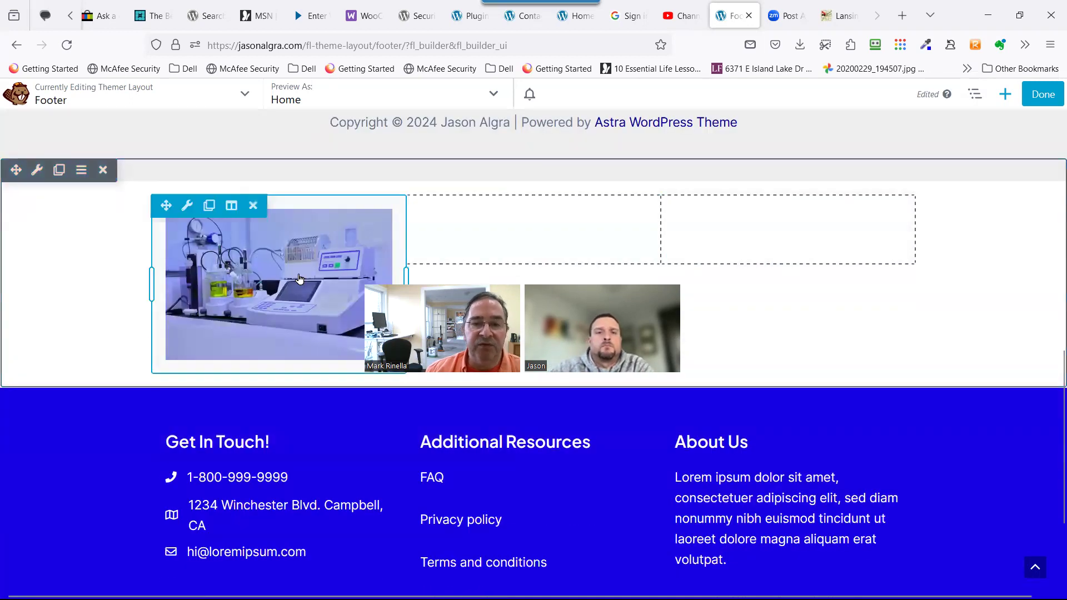
left_click(1010, 97)
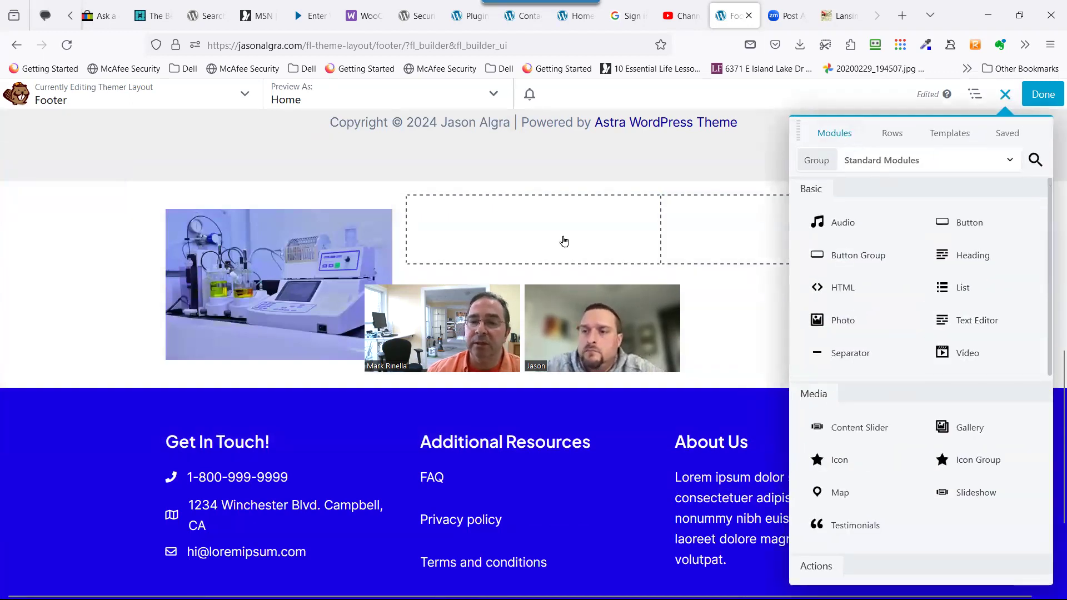
left_click_drag(970, 320, 771, 258)
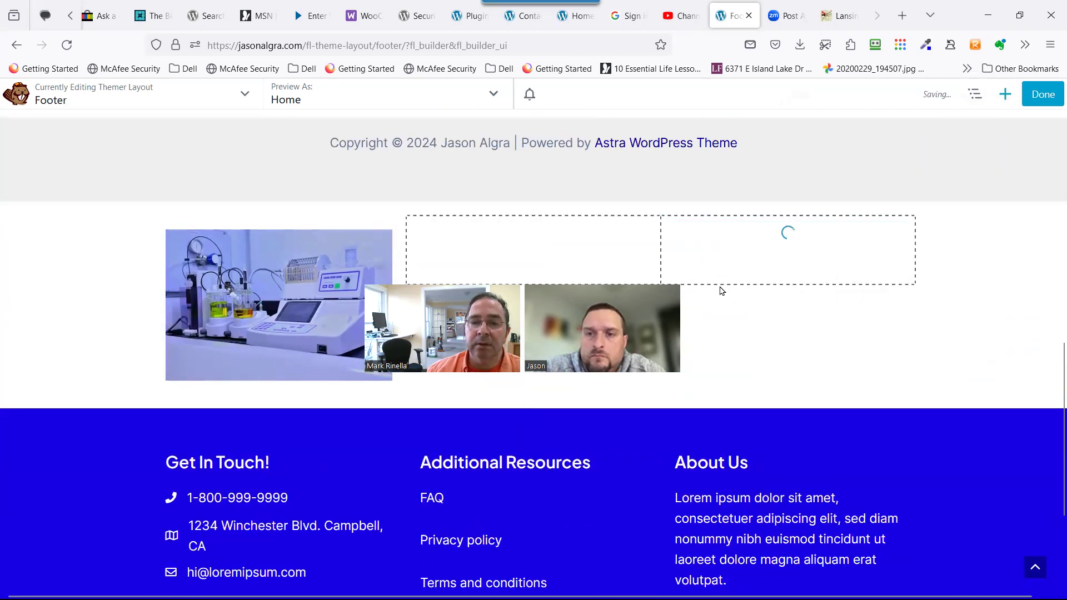
type("afsaadfs")
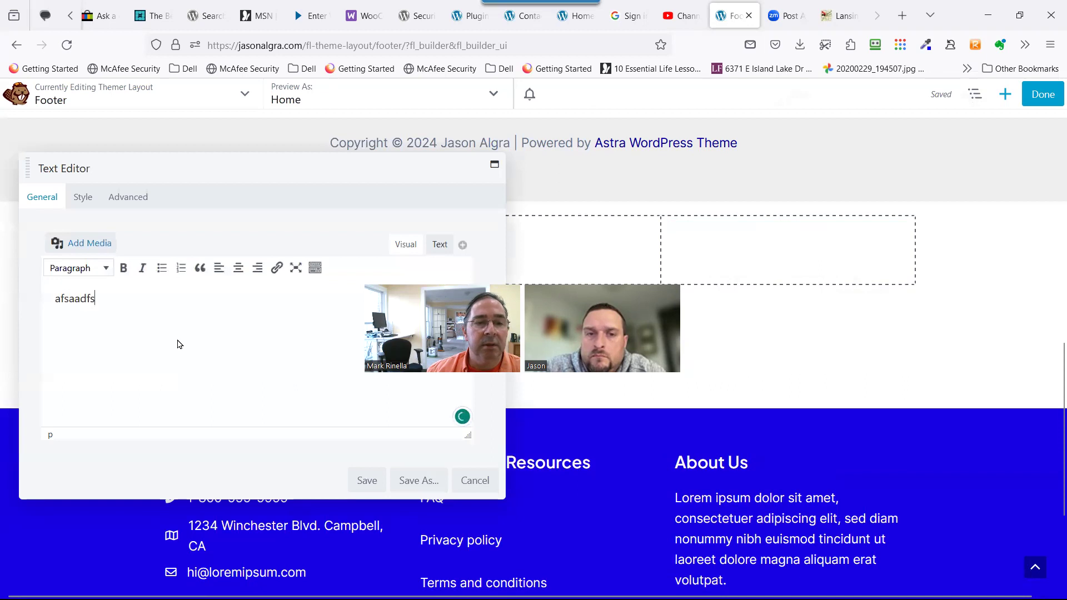
type("fasdfadsf")
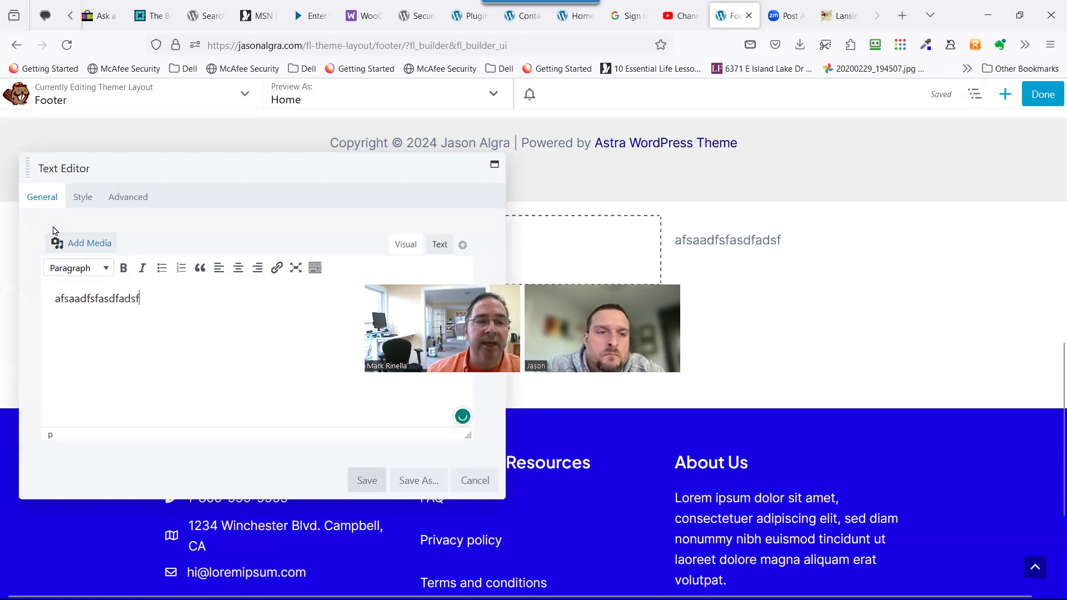
left_click(35, 192)
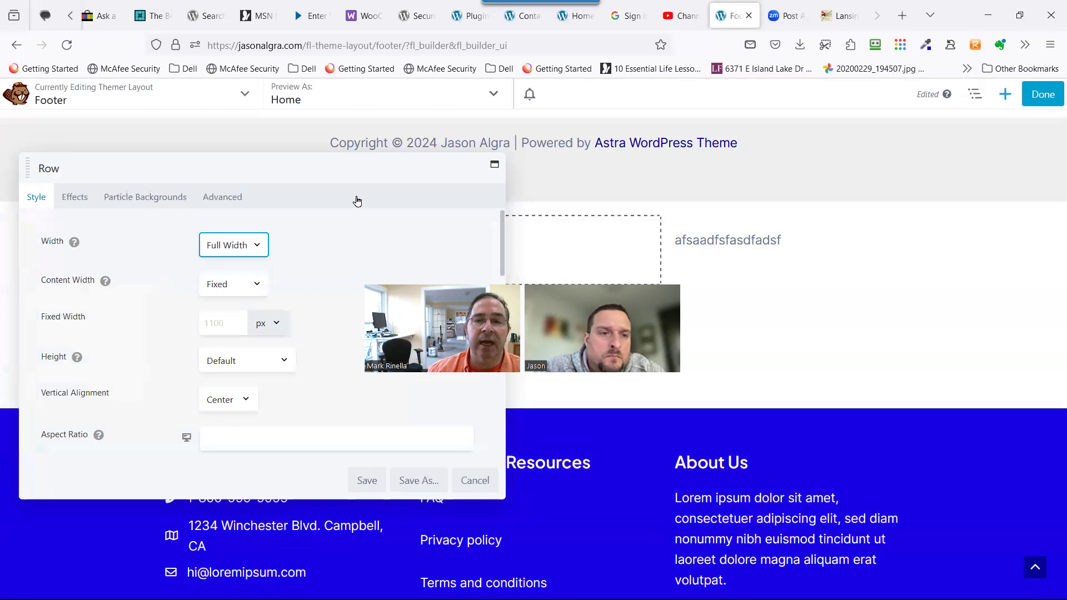
Set the photo row's background type to Color with lime green #bbe500 and save.
left_click(469, 481)
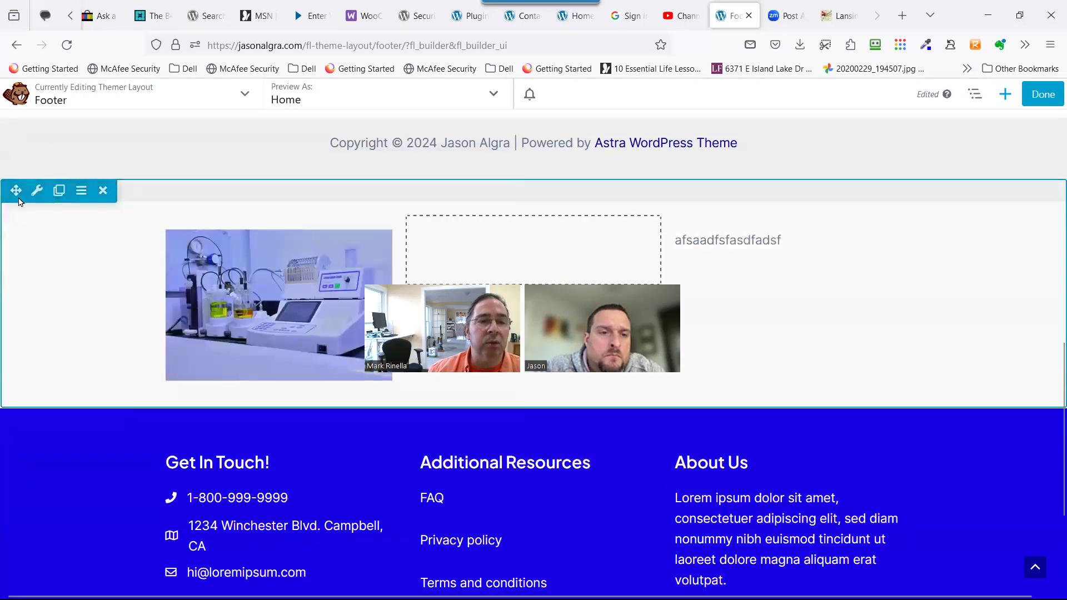
left_click(38, 191)
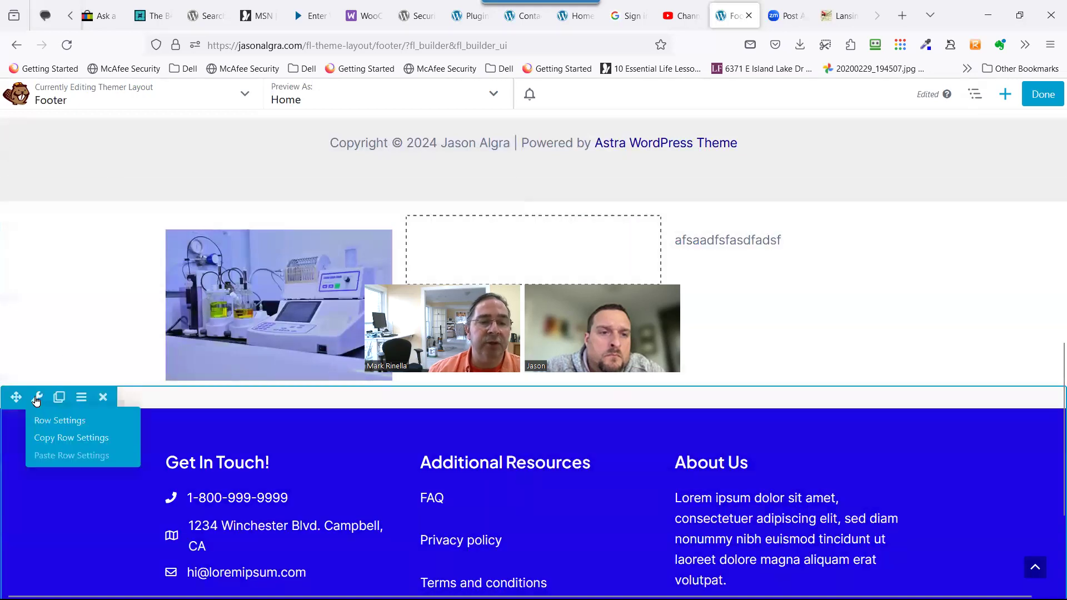
left_click(38, 191)
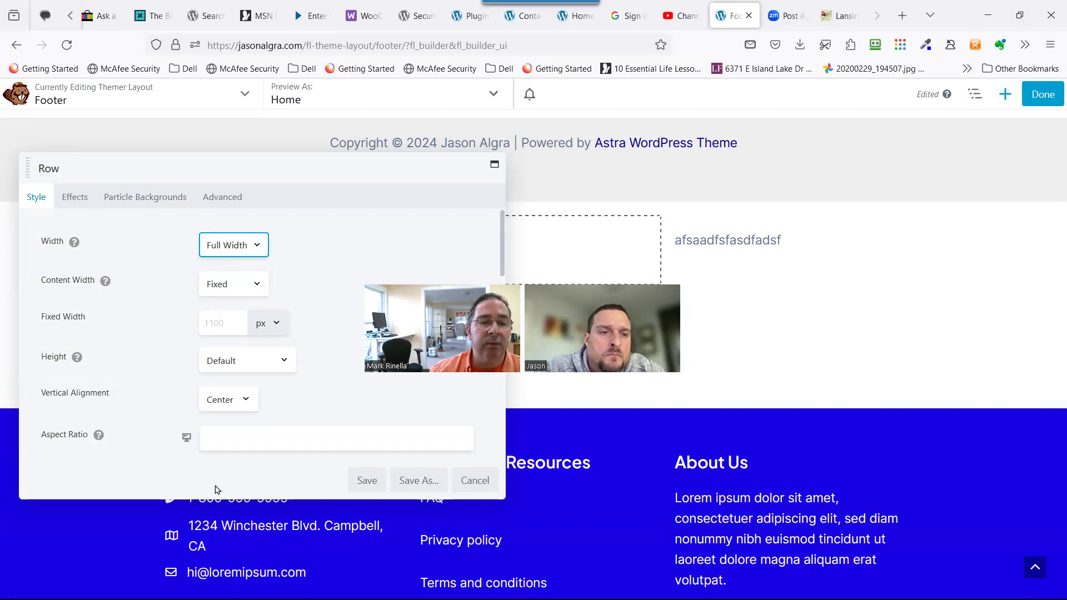
scroll(215, 489, "down", 4)
scroll(195, 444, "down", 4)
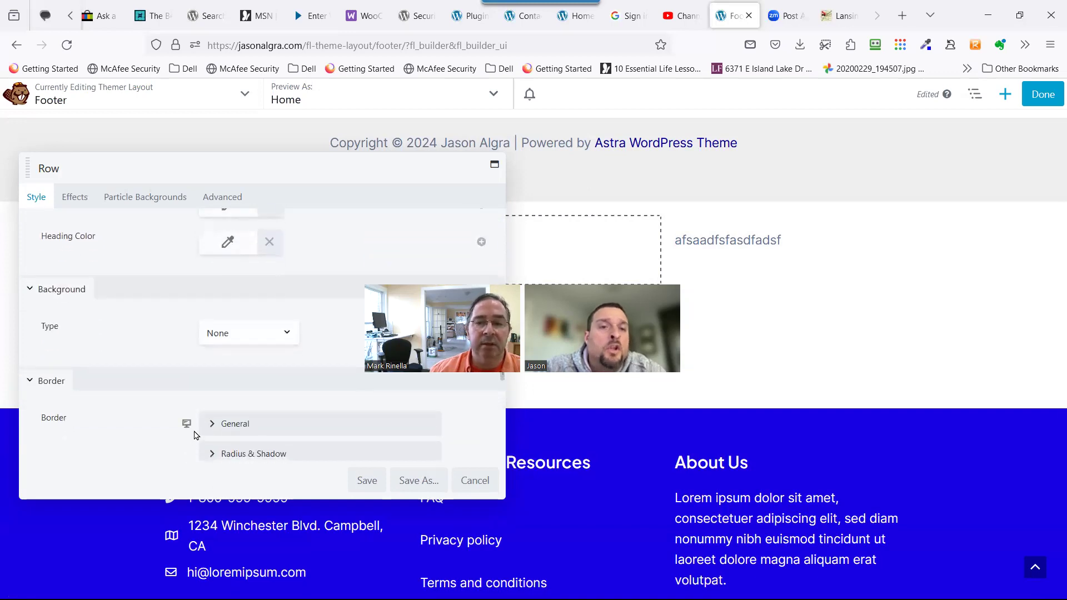
left_click(241, 336)
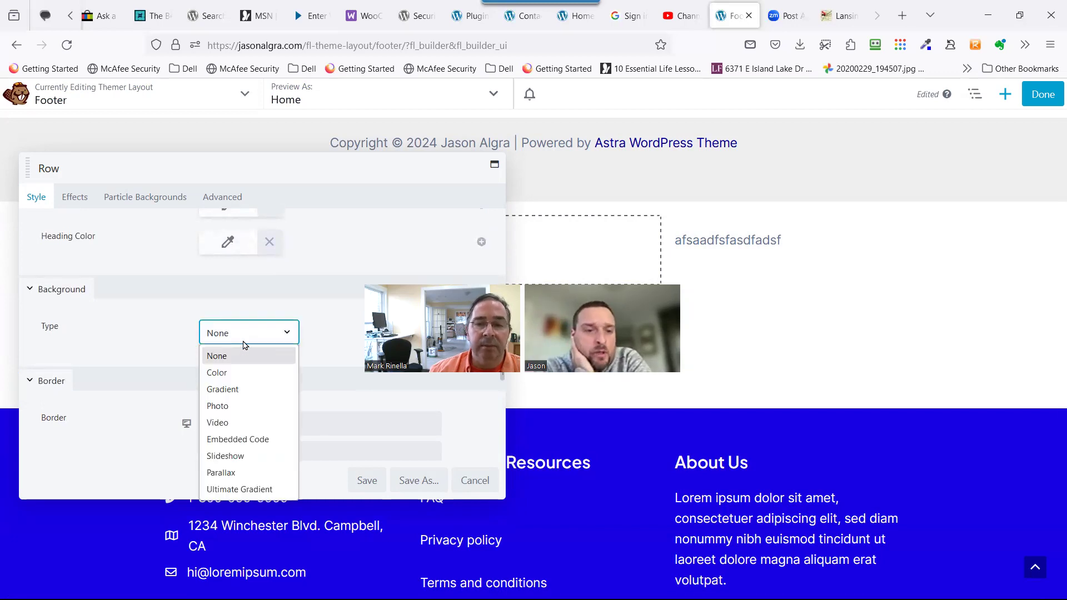
left_click(243, 372)
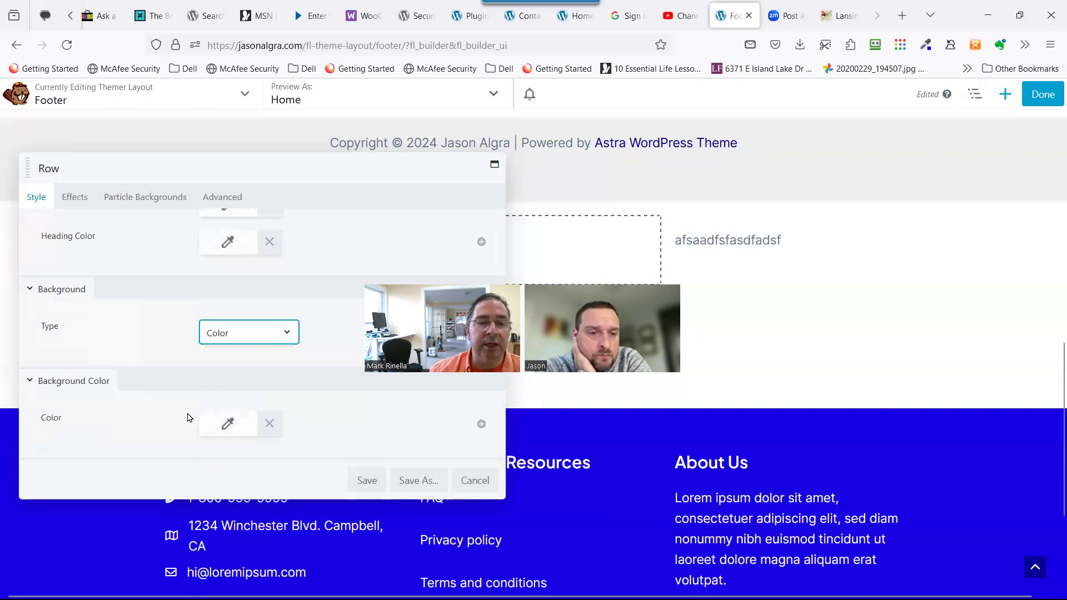
scroll(187, 417, "down", 3)
left_click(233, 298)
left_click(241, 340)
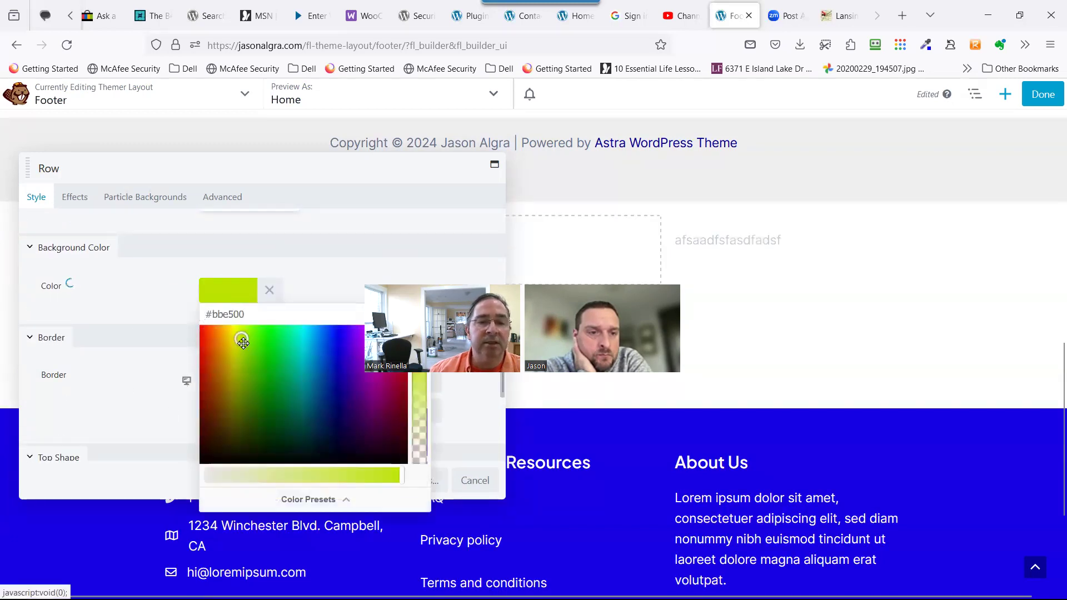
left_click(463, 432)
left_click(368, 487)
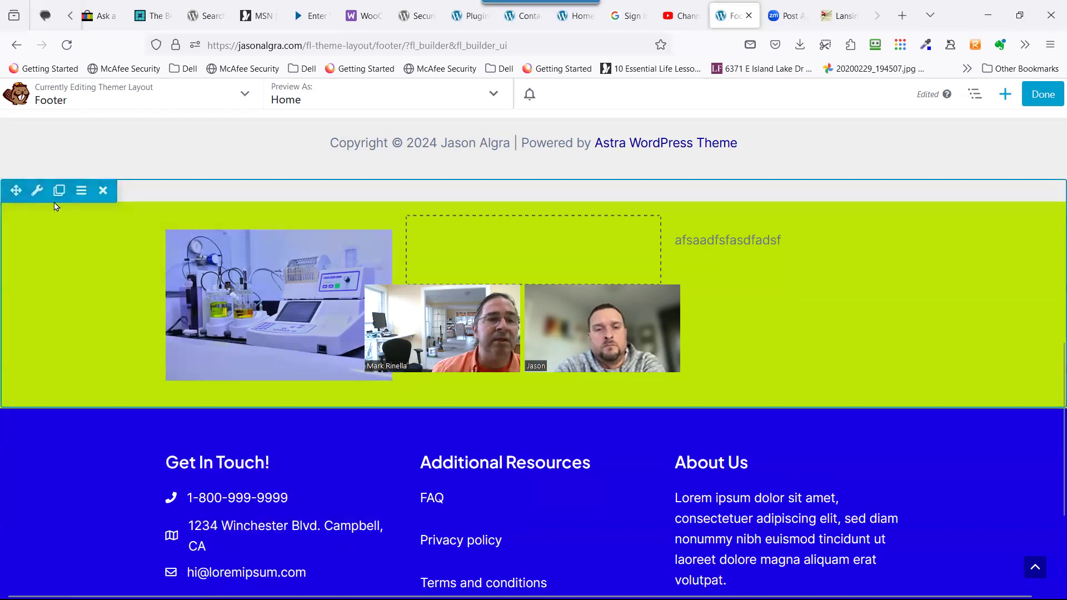
Change the lime-green row's Content Width from Fixed to Full Width and save.
left_click(30, 197)
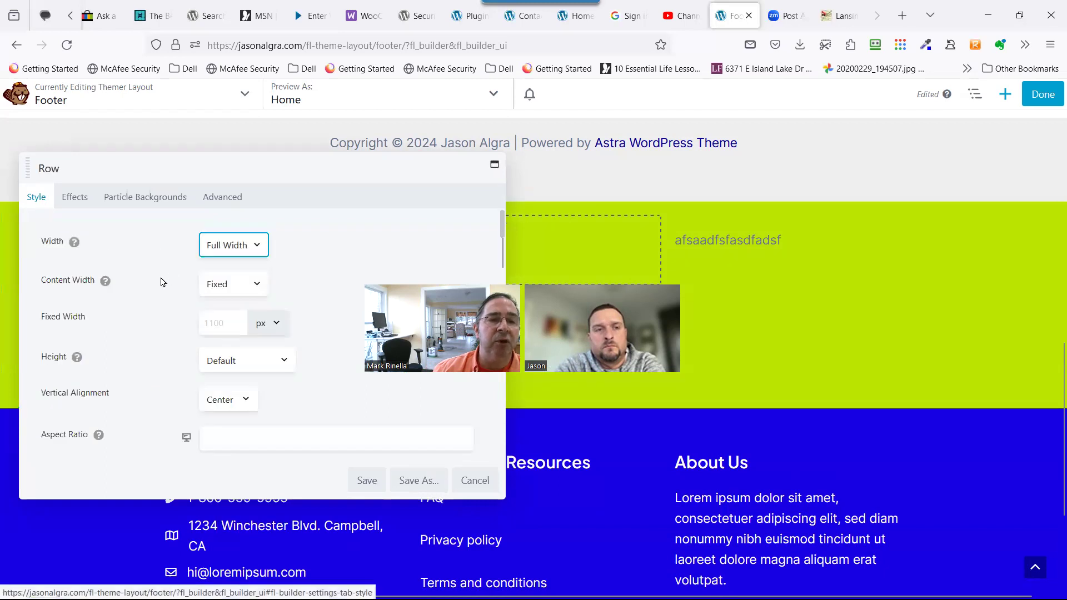
mouse_move(100, 285)
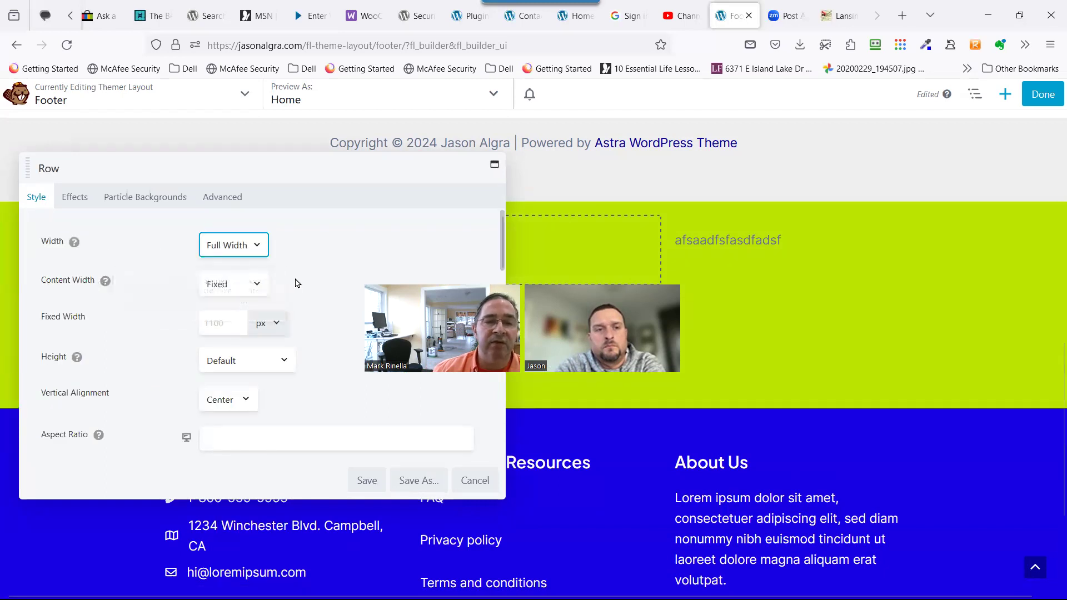
left_click(204, 281)
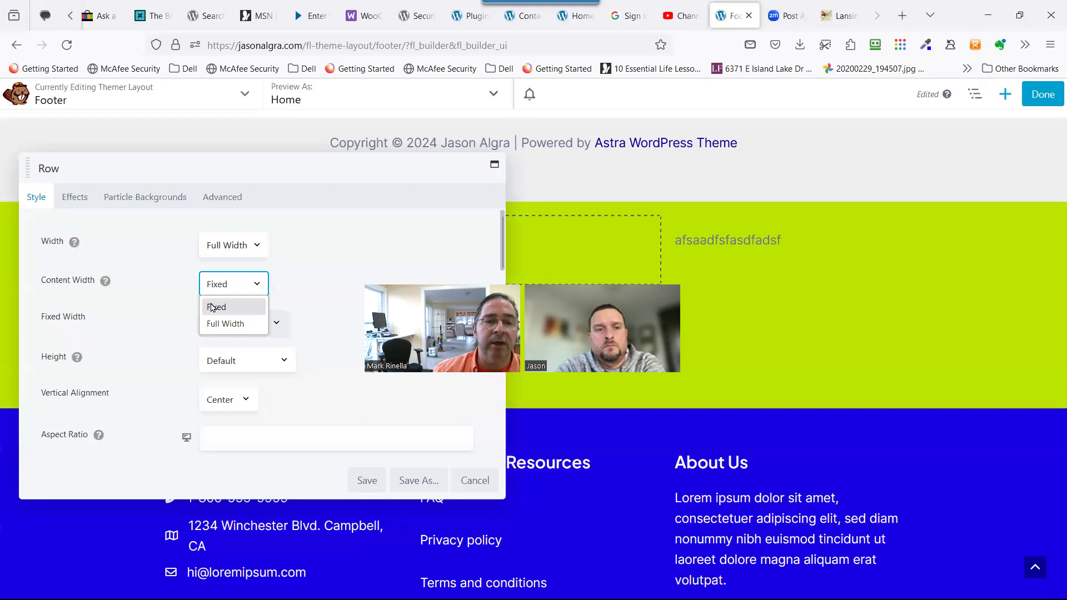
left_click(213, 323)
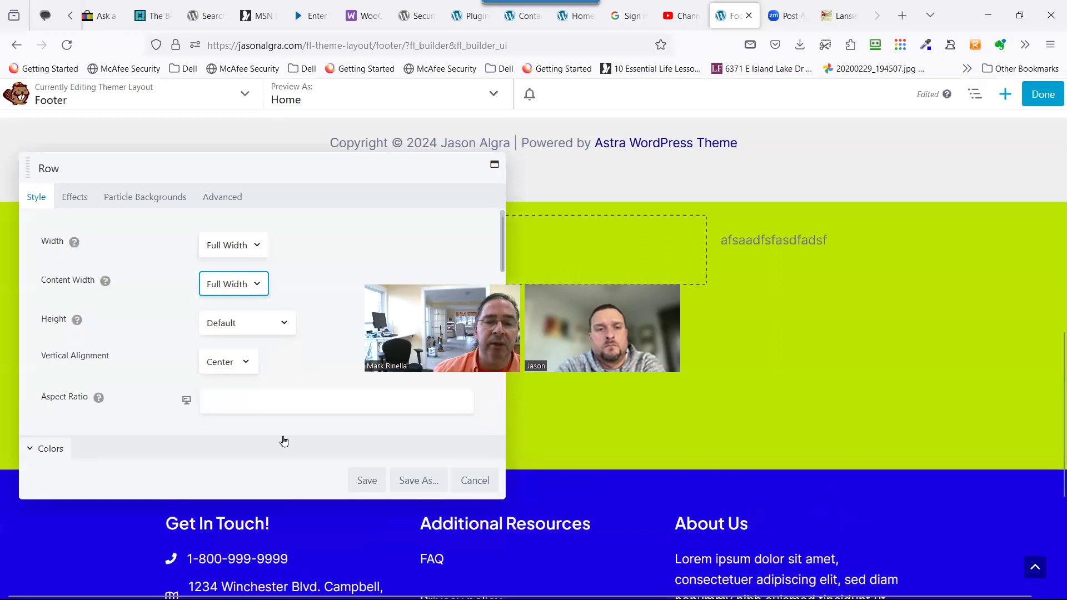
left_click(367, 480)
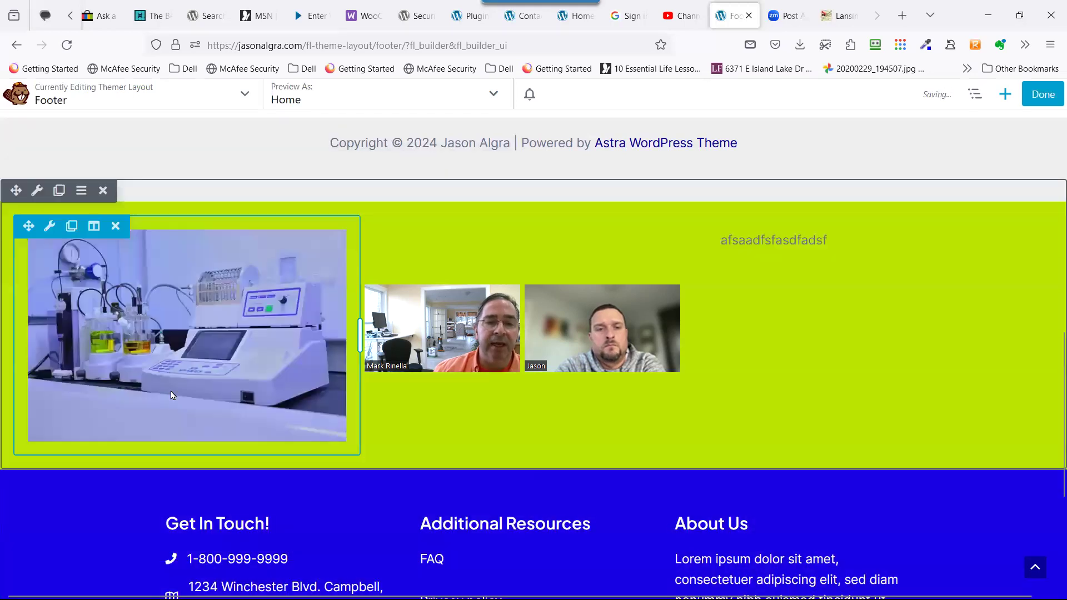
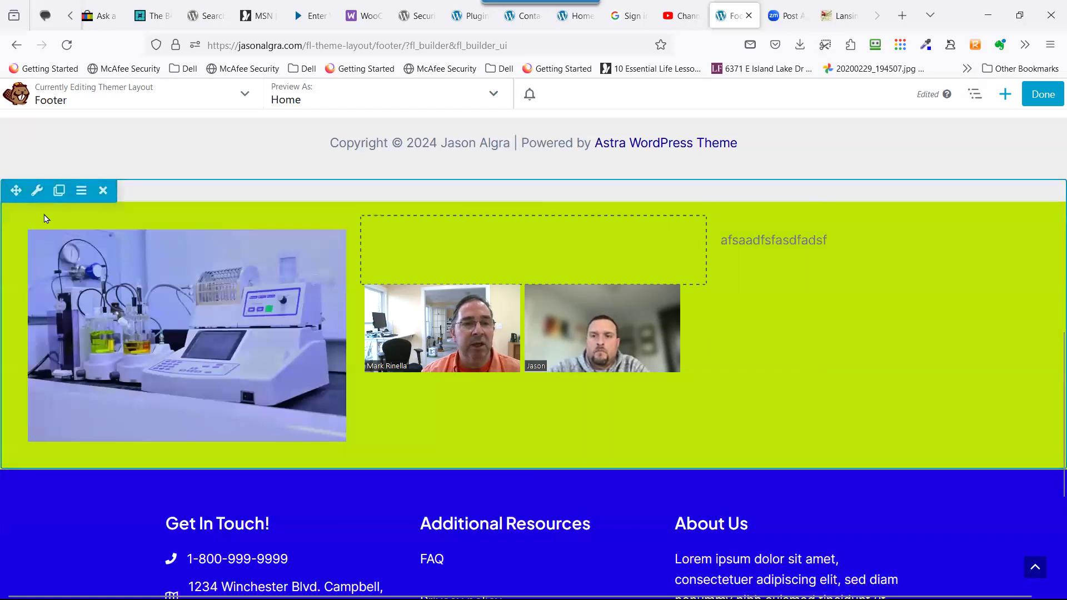
Set the lime-green row's Top Shape to Slanted Edge in Row Settings.
left_click(39, 193)
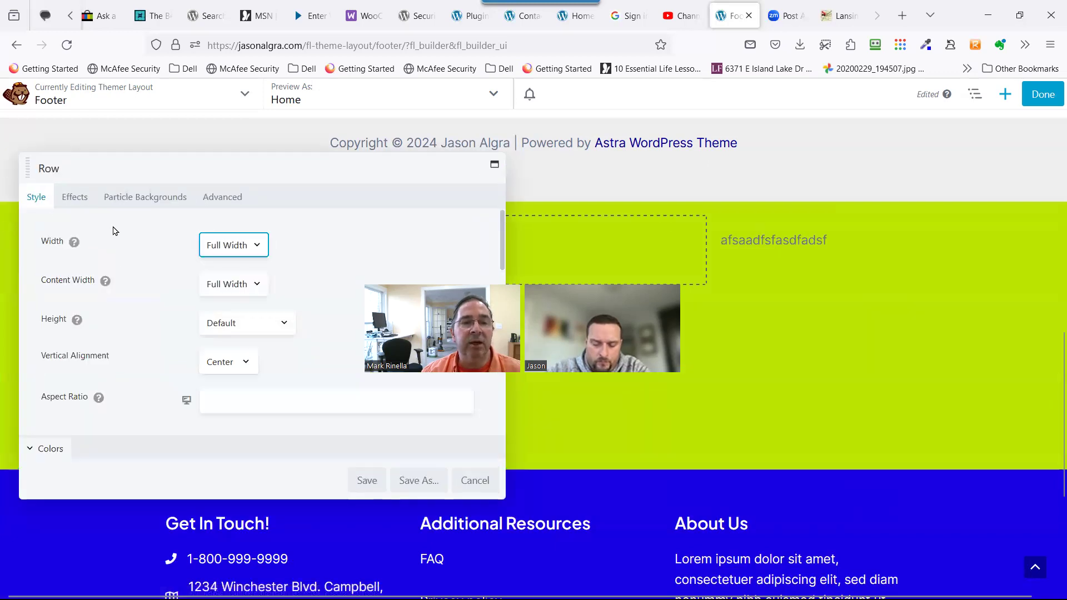
scroll(107, 350, "down", 4)
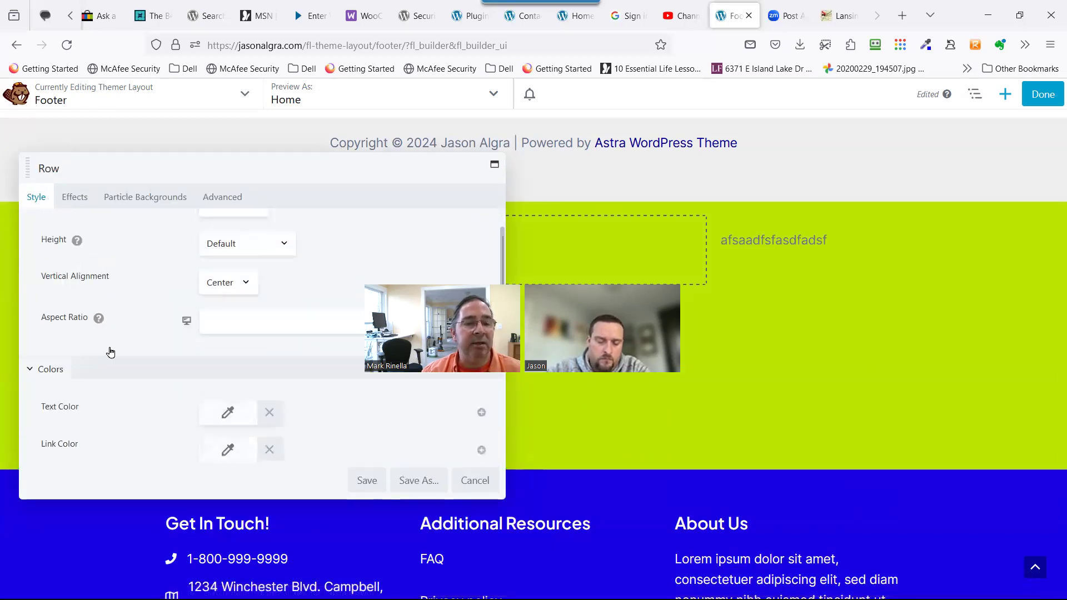
scroll(76, 310, "down", 5)
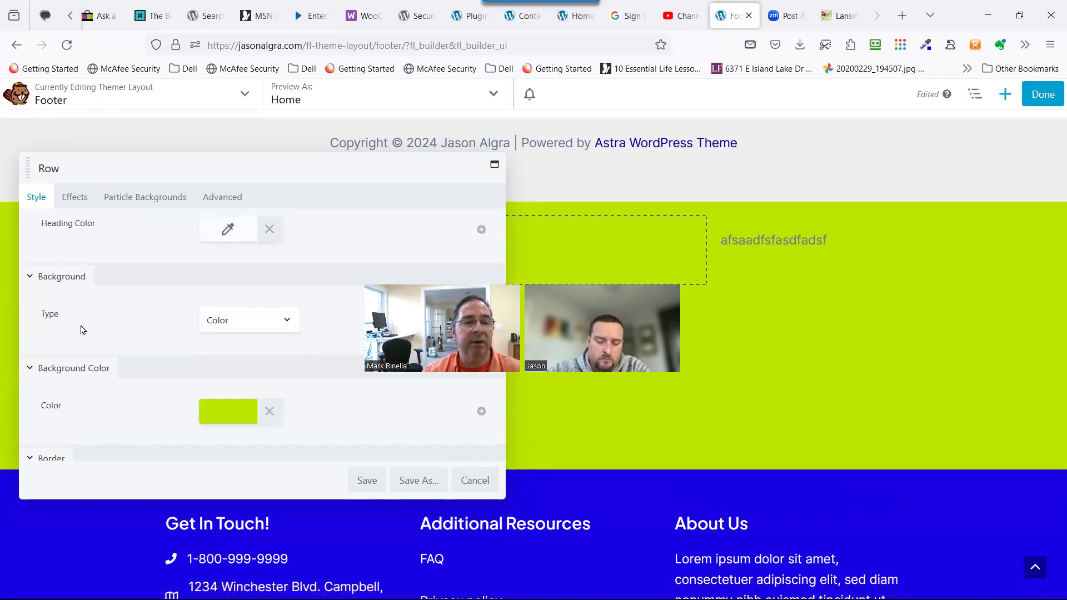
scroll(144, 301, "up", 2)
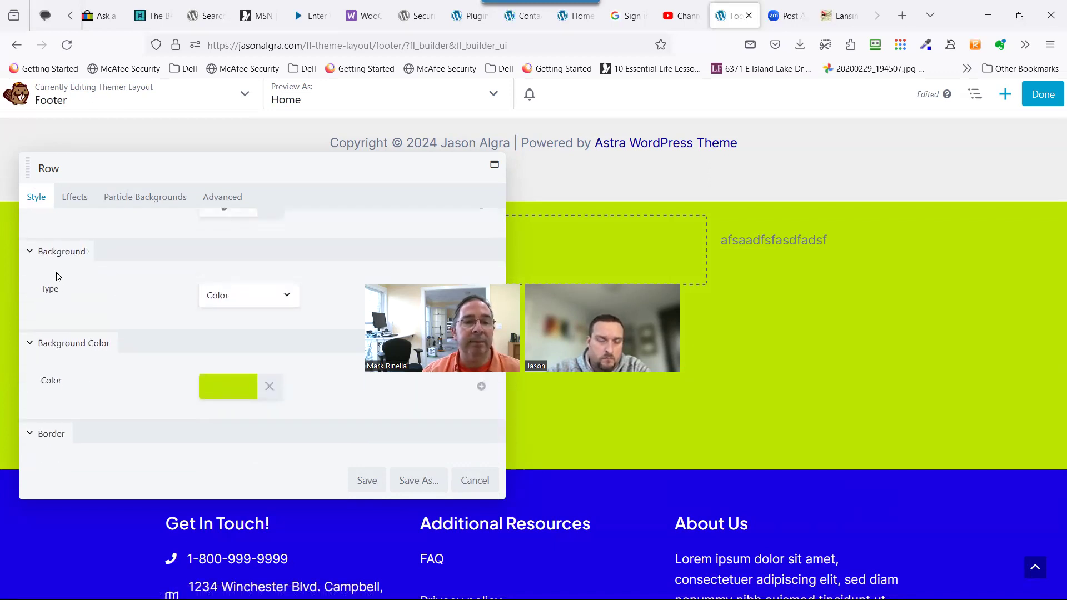
scroll(92, 349, "down", 6)
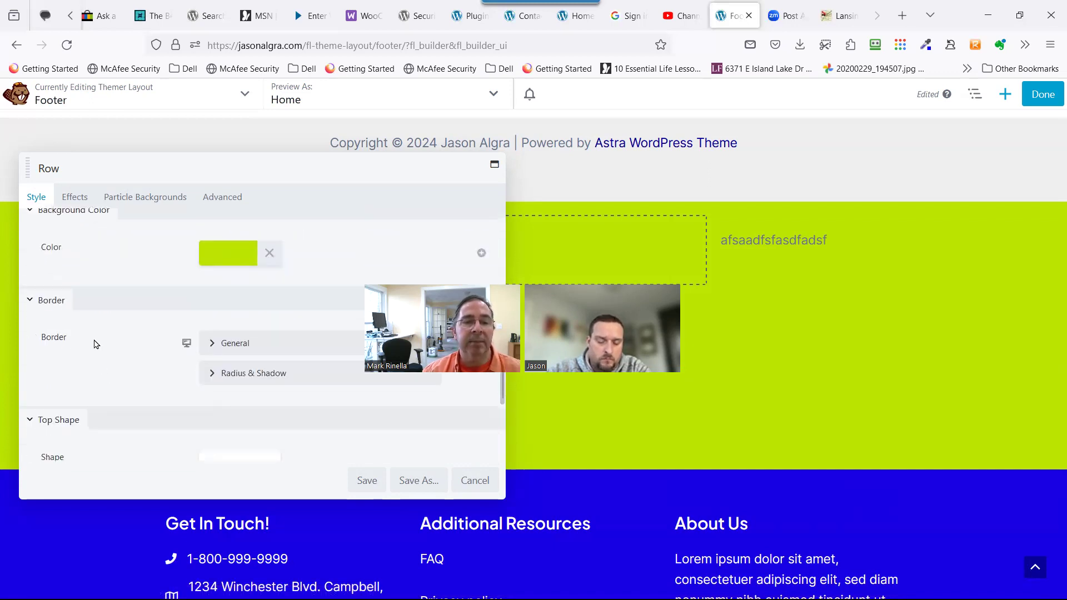
scroll(91, 349, "down", 2)
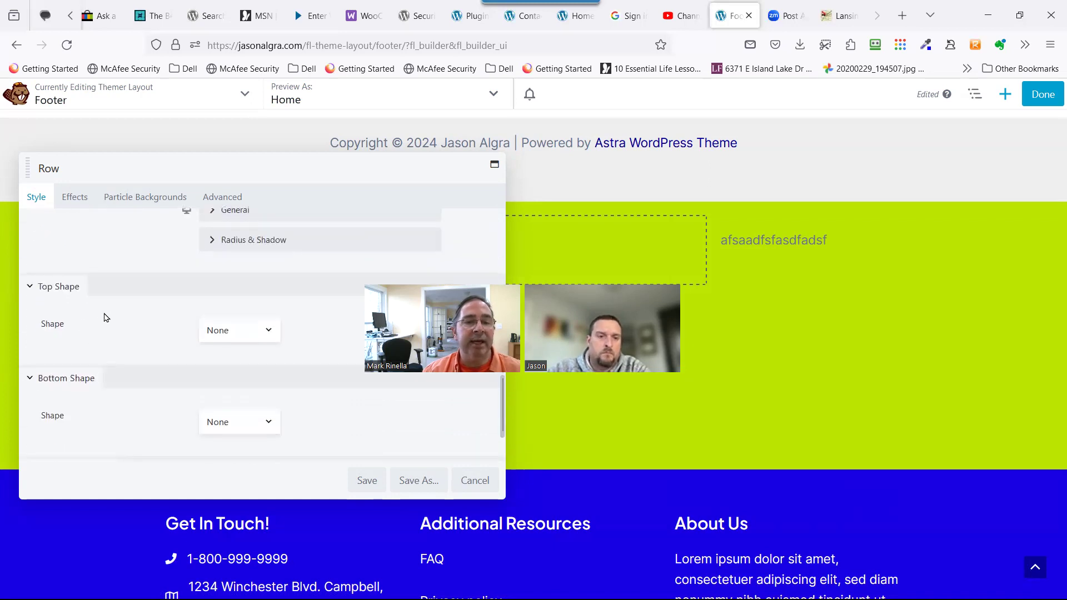
left_click(218, 331)
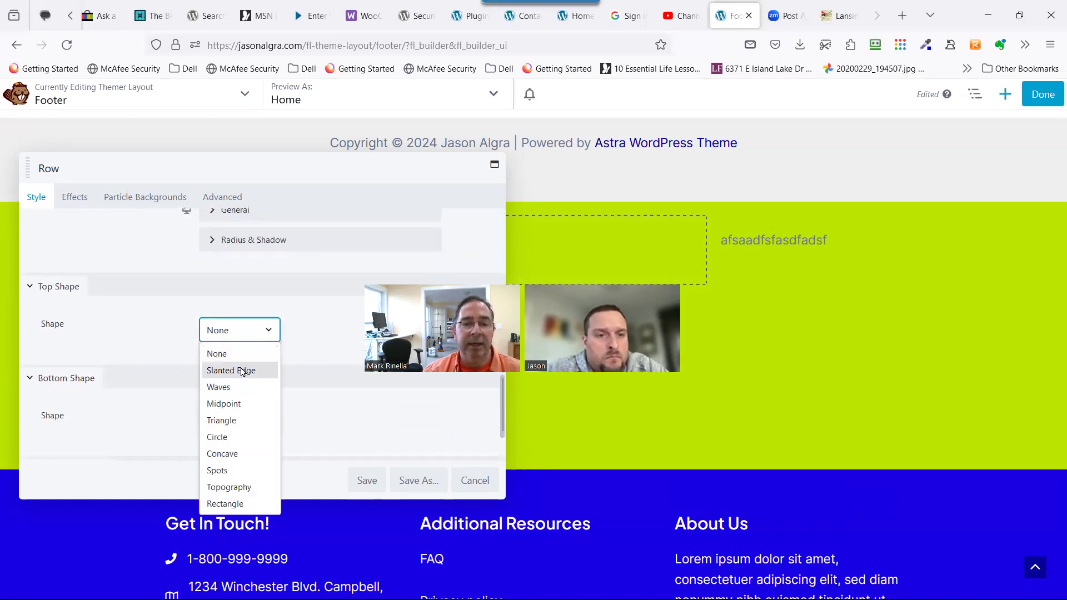
left_click(249, 378)
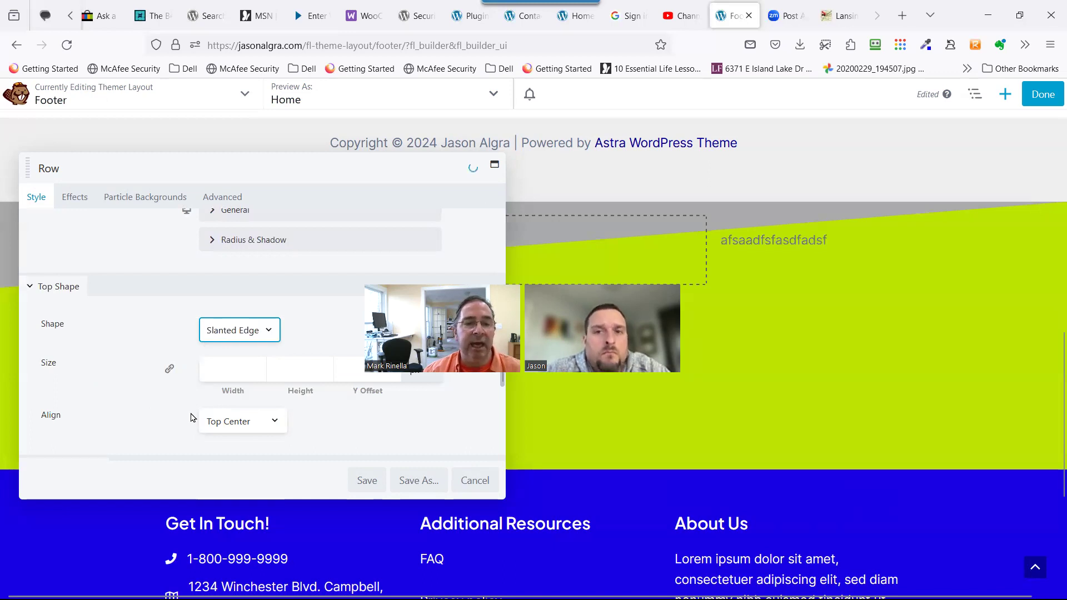
Give the slanted top shape a green Color Fill.
scroll(191, 420, "down", 4)
left_click(212, 282)
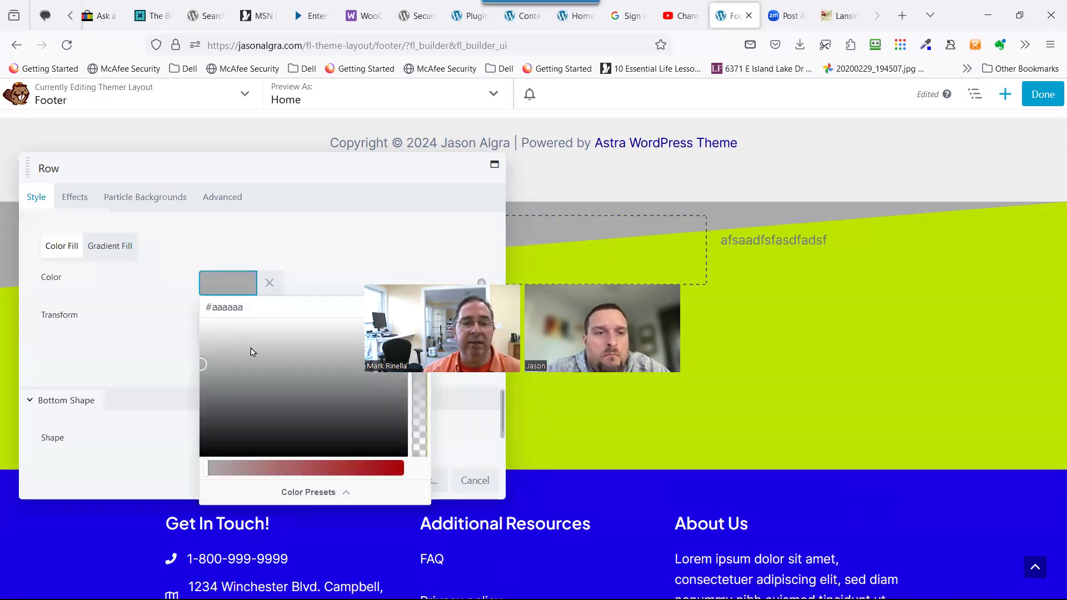
left_click_drag(251, 349, 249, 339)
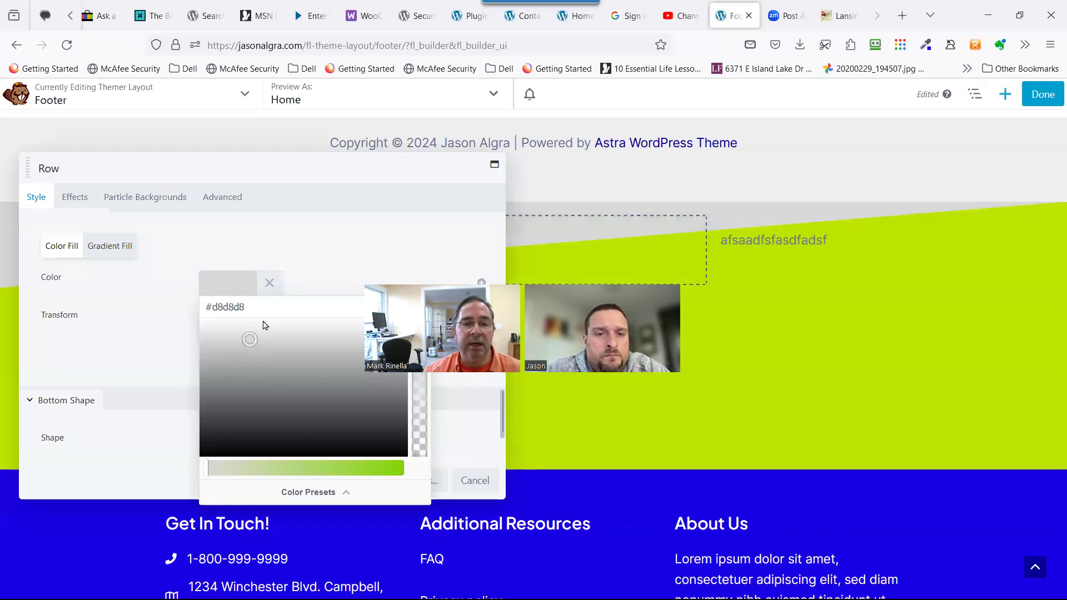
left_click(269, 371)
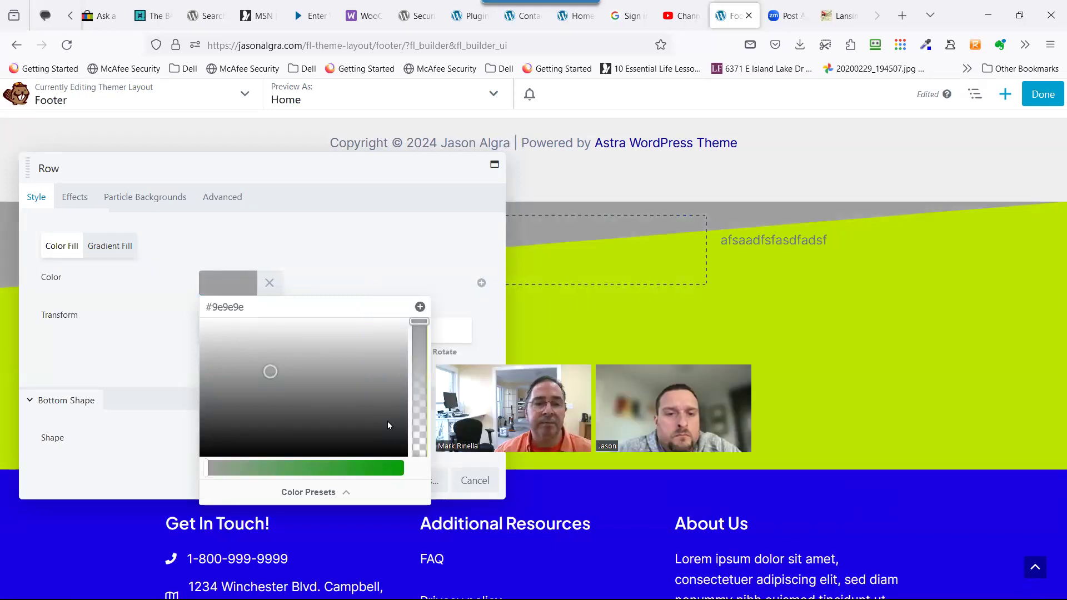
left_click_drag(314, 304, 108, 311)
key("BackSpace")
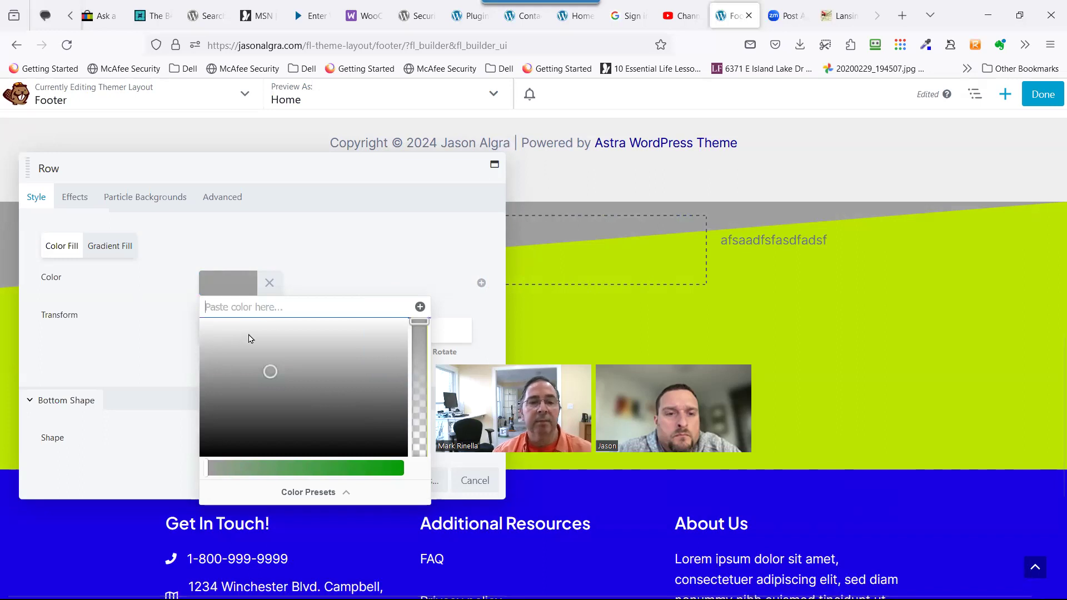
left_click(235, 289)
left_click(235, 289)
left_click(267, 283)
left_click(252, 294)
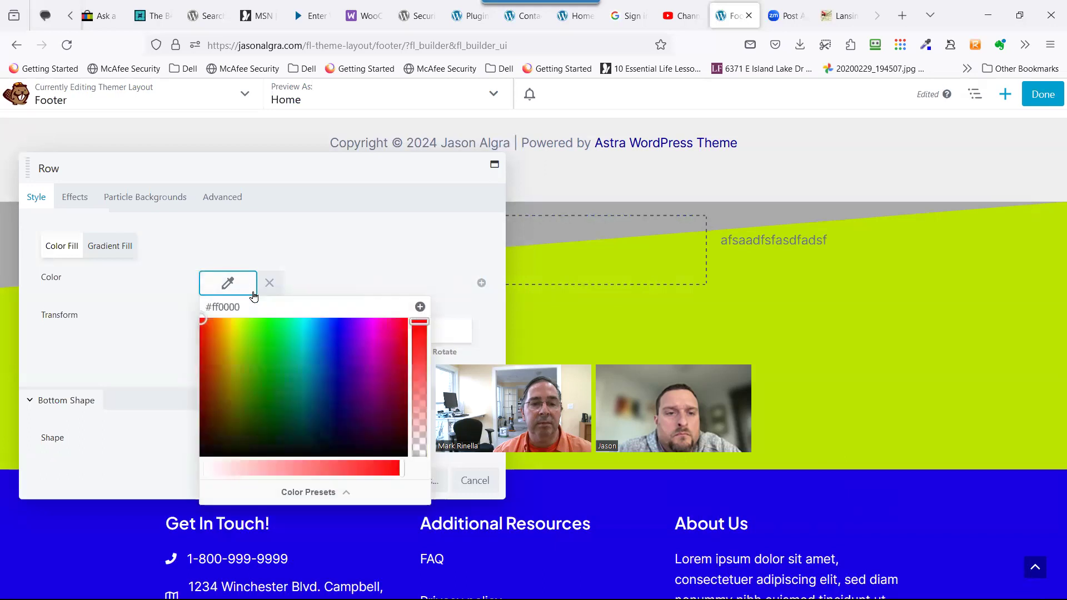
left_click(266, 375)
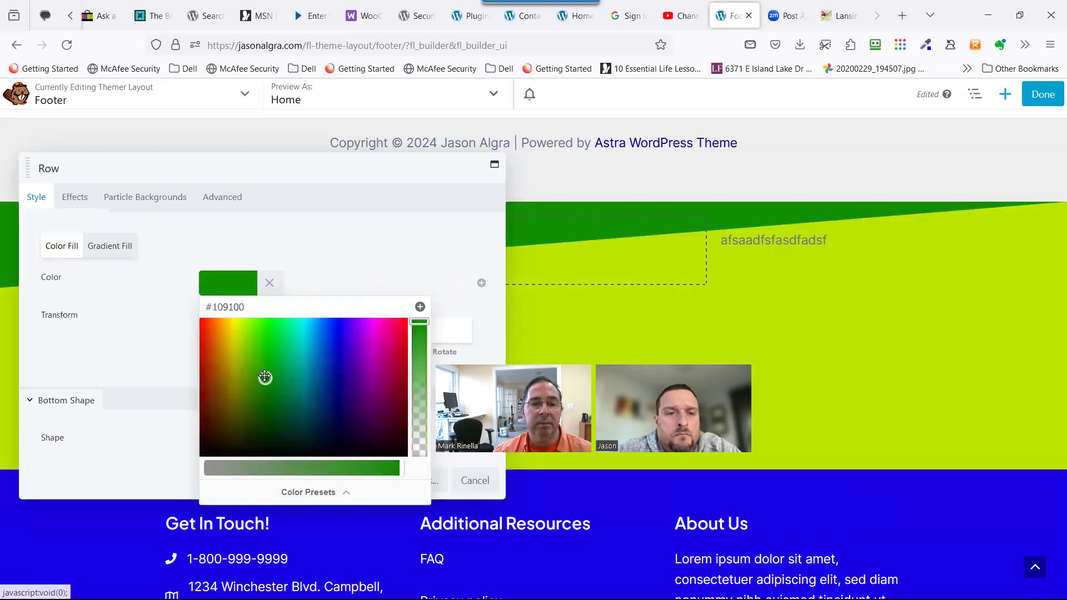
left_click(380, 288)
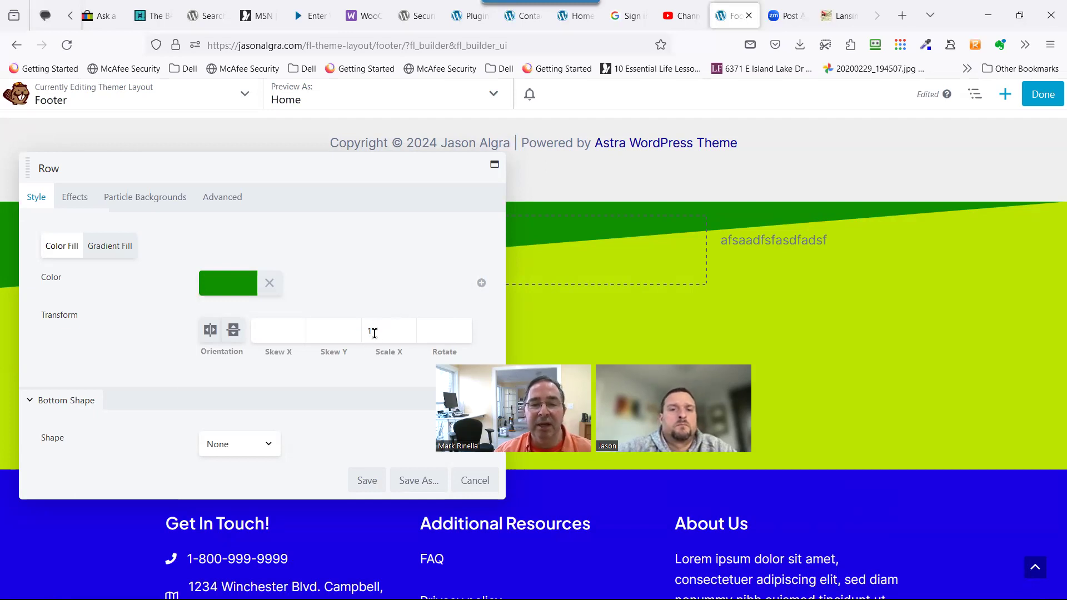
Try vertical and horizontal skew values (22, 23, 41), clear them, and save the row settings.
left_click(327, 335)
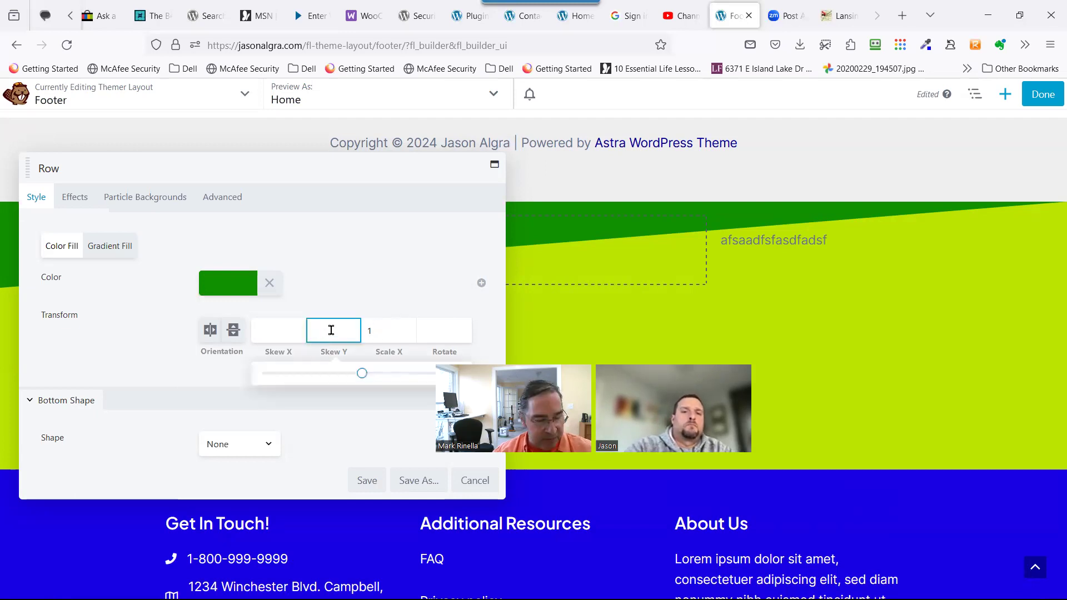
type("22")
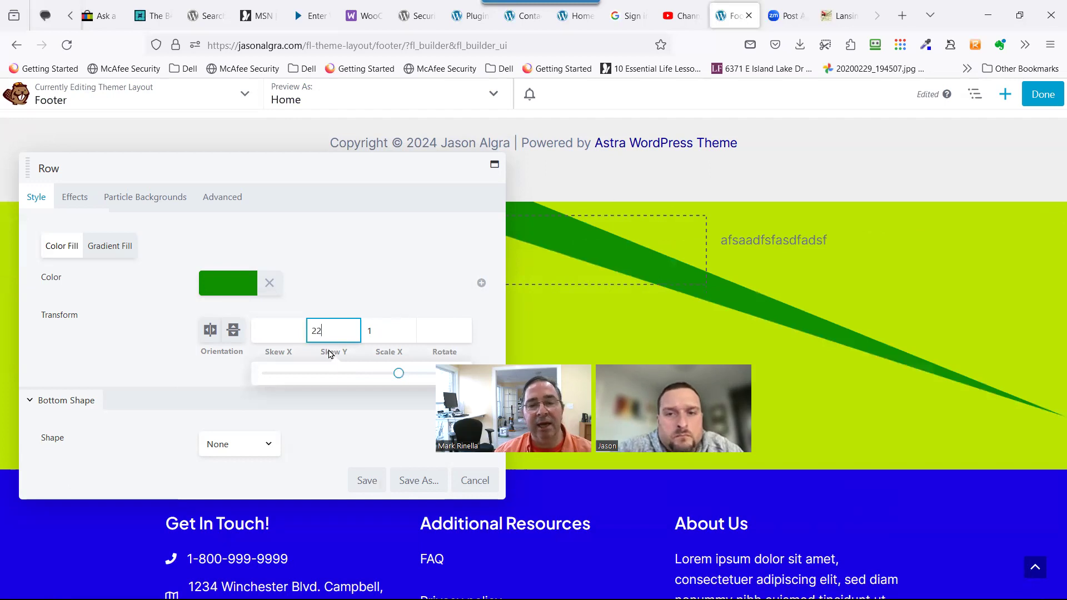
left_click(291, 332)
type("33")
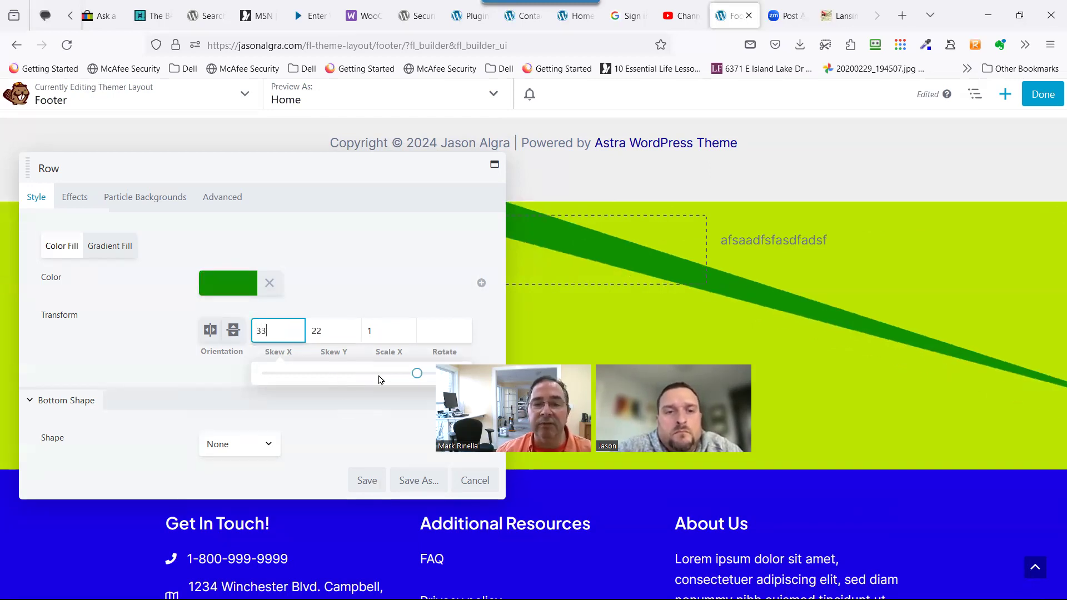
key("BackSpace")
key("BackSpace")
type("23")
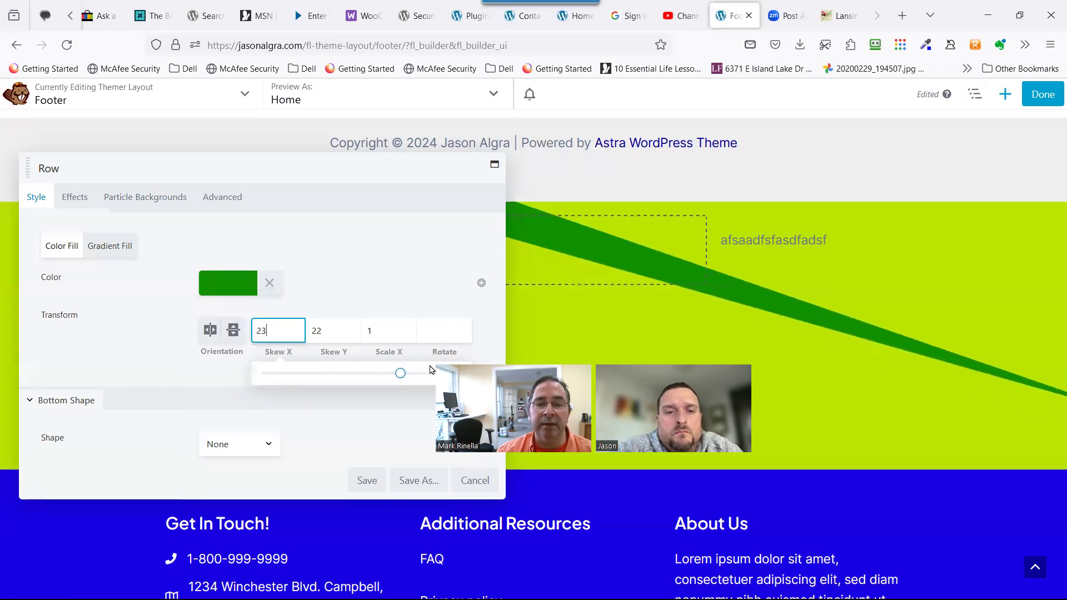
left_click(431, 372)
left_click(340, 330)
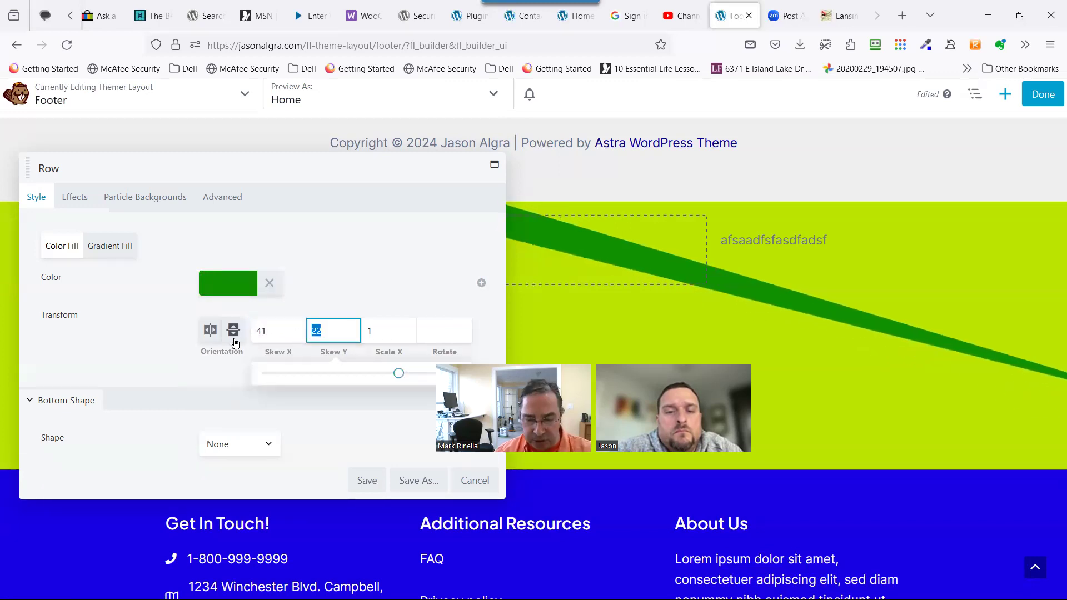
key("BackSpace")
key("BackSpace")
key("shift+Tab")
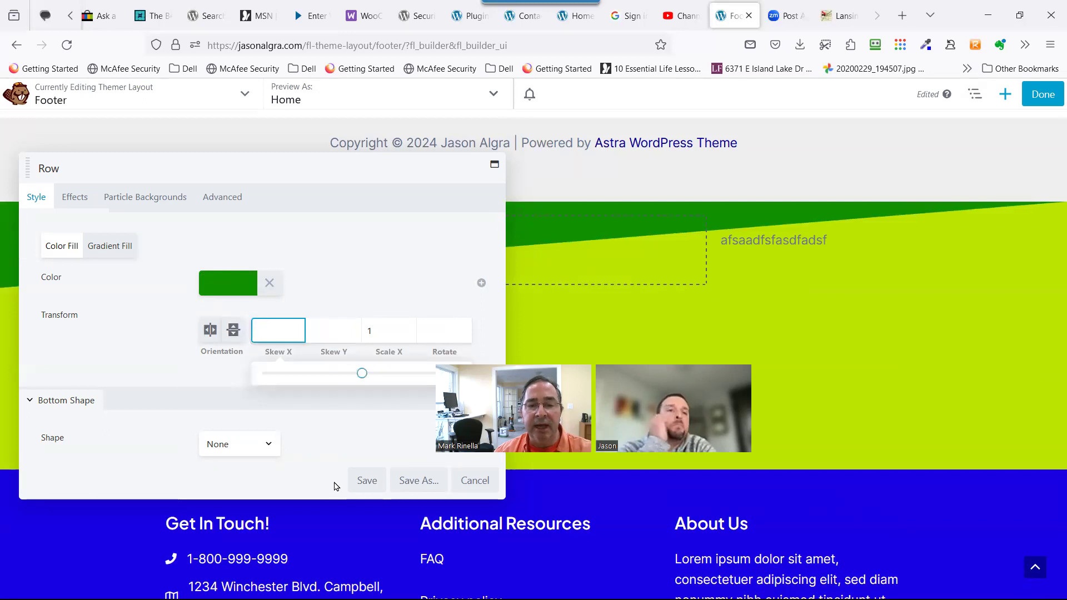
left_click(364, 478)
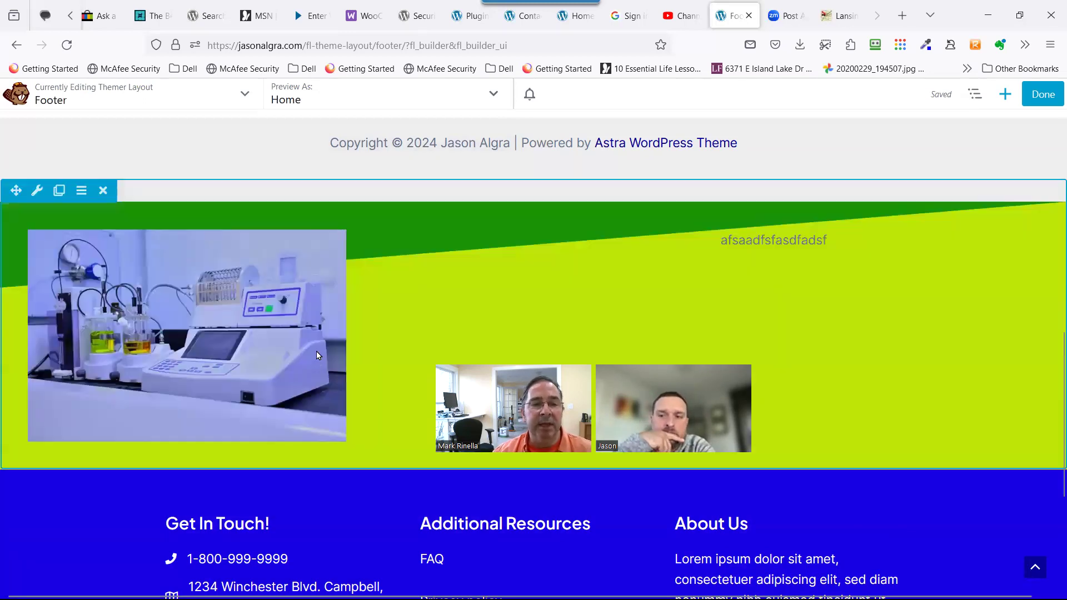
scroll(278, 362, "down", 1)
Set the green footer row's Bottom Shape to Midpoint and save the row settings.
scroll(42, 389, "up", 1)
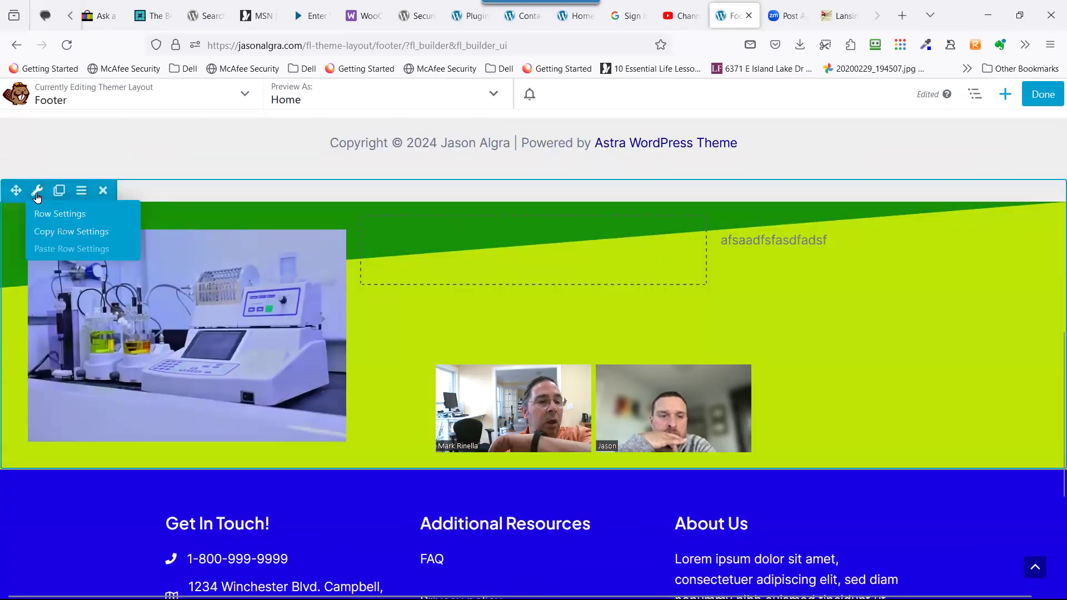
left_click(36, 191)
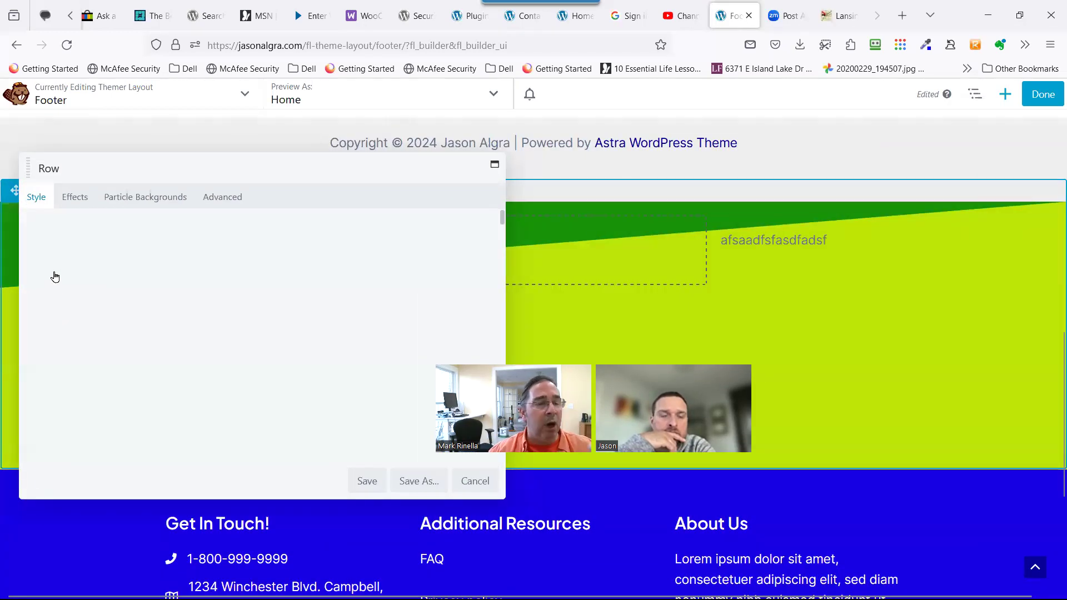
scroll(119, 337, "down", 5)
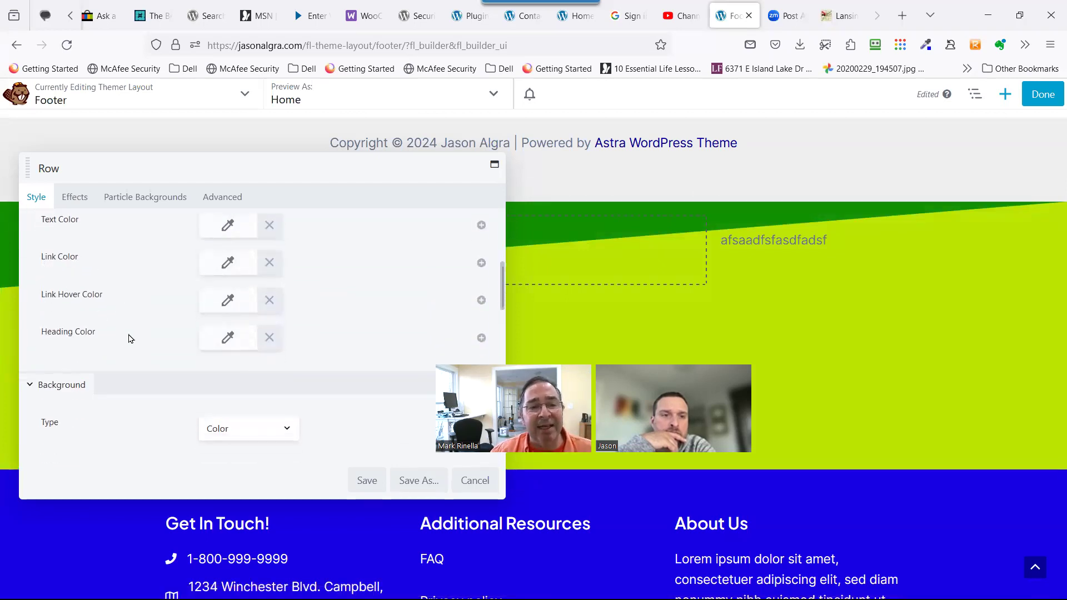
scroll(155, 370, "down", 1)
scroll(155, 371, "down", 5)
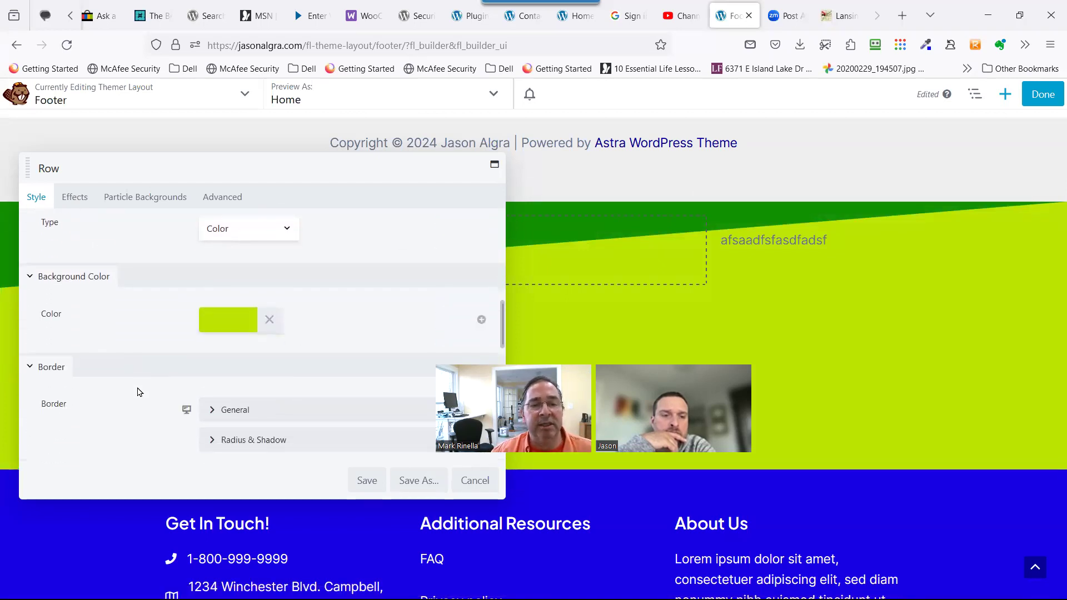
scroll(140, 392, "down", 2)
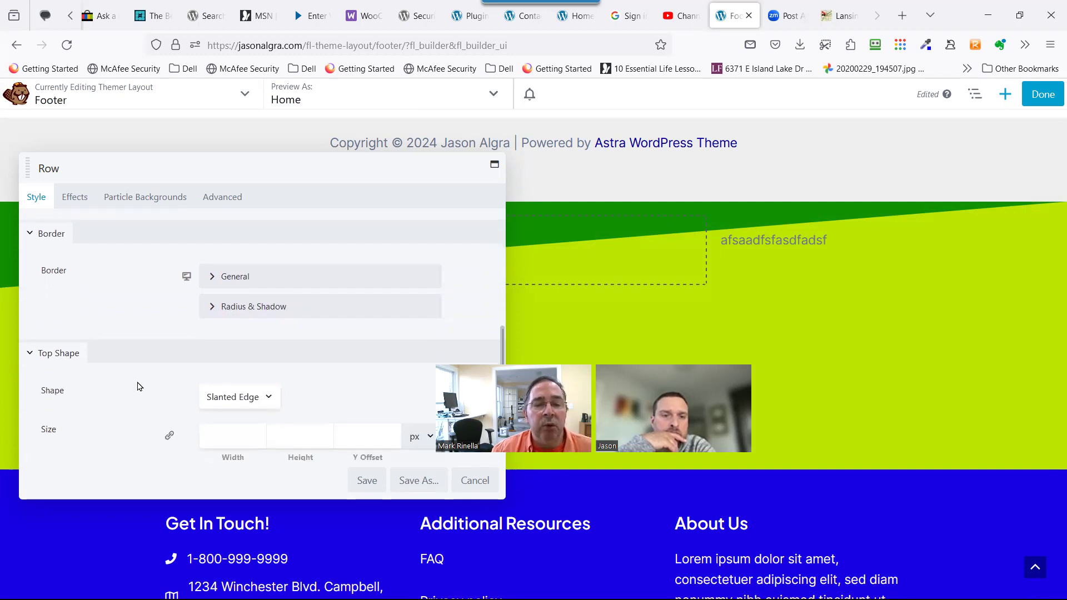
scroll(139, 386, "down", 3)
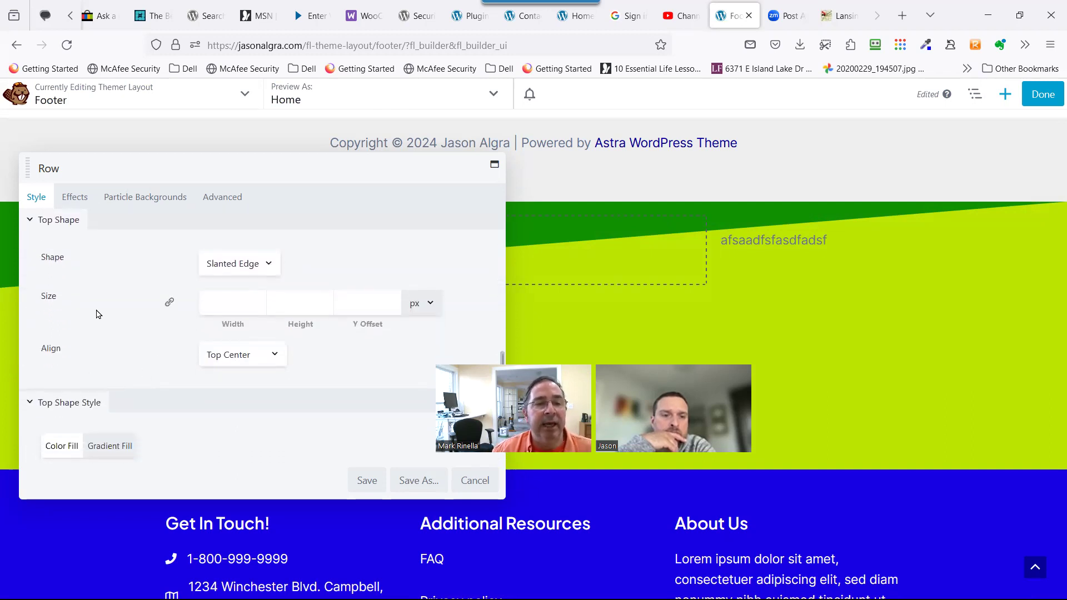
scroll(195, 305, "down", 4)
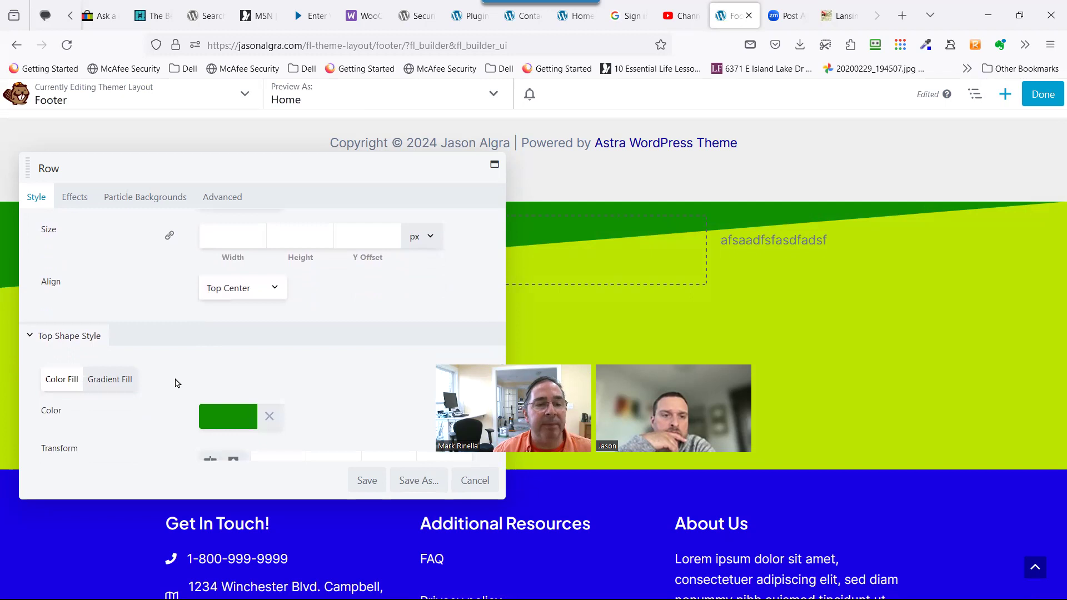
scroll(102, 309, "down", 5)
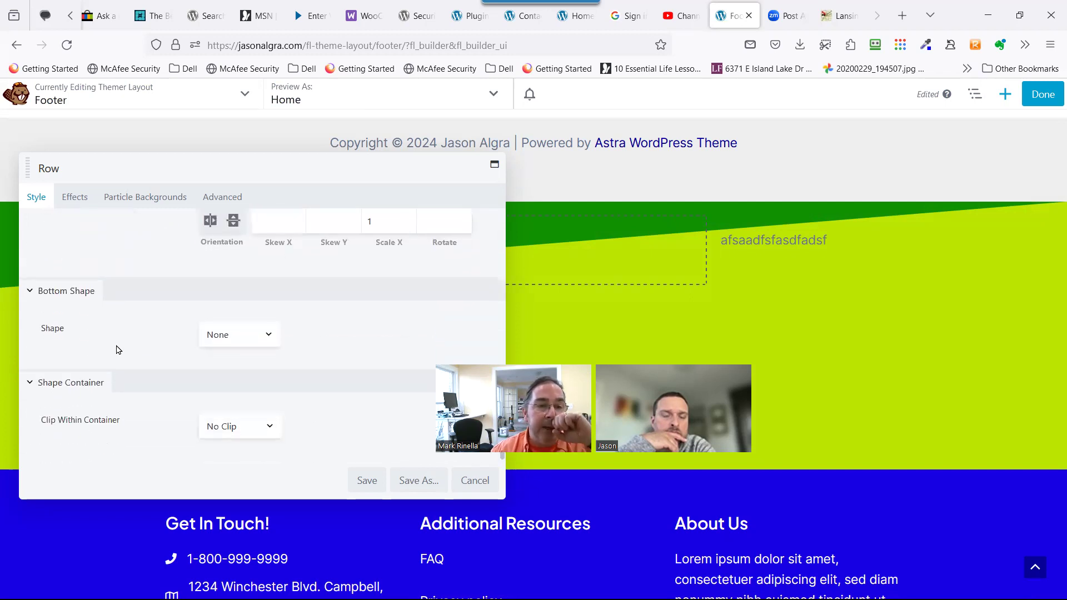
left_click(225, 337)
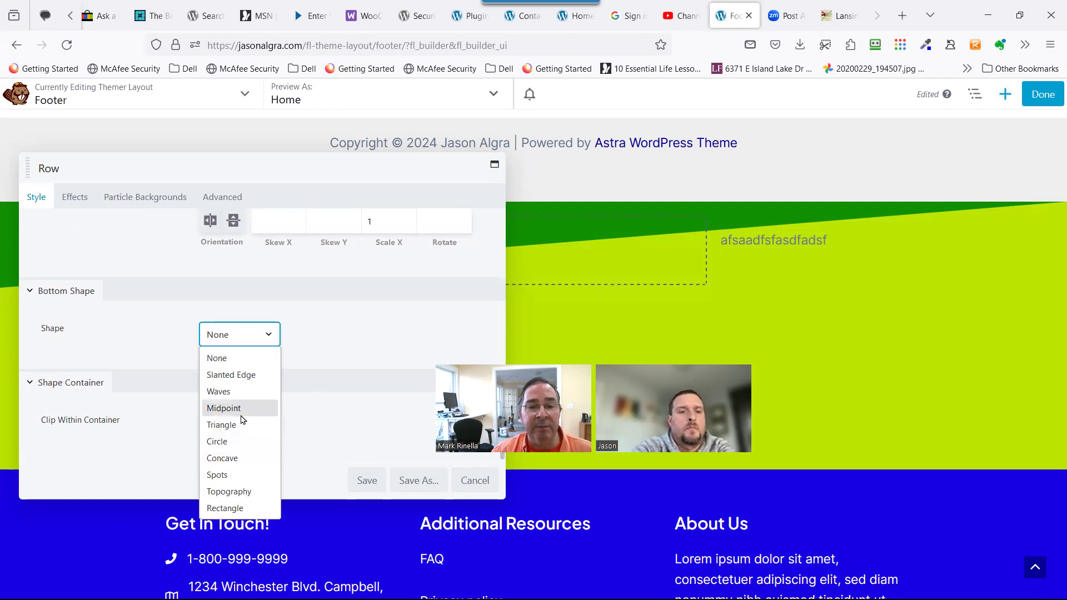
left_click(267, 409)
scroll(309, 383, "down", 1)
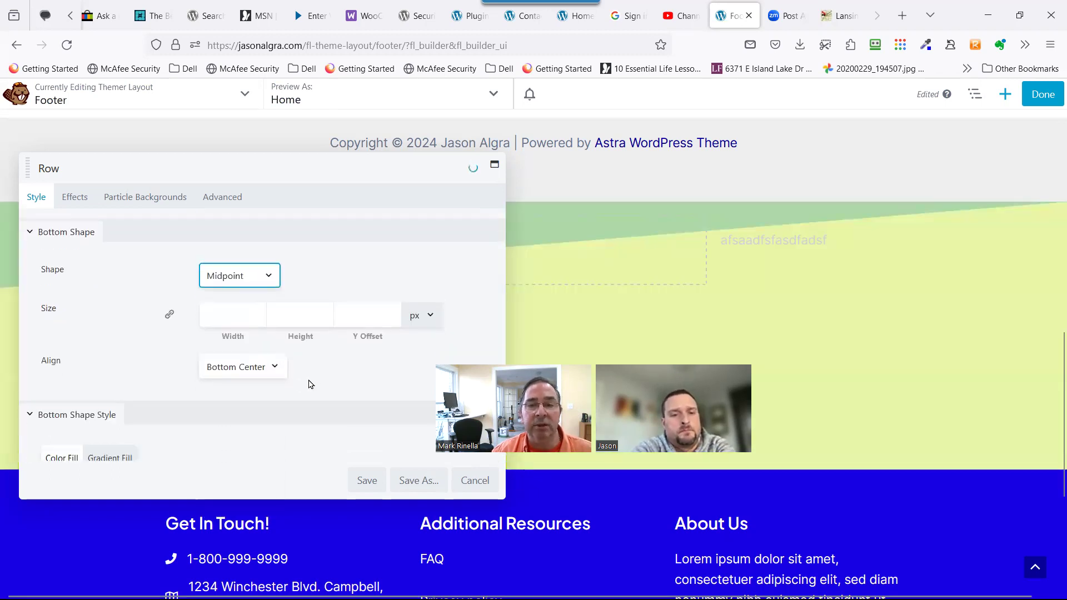
scroll(202, 411, "down", 3)
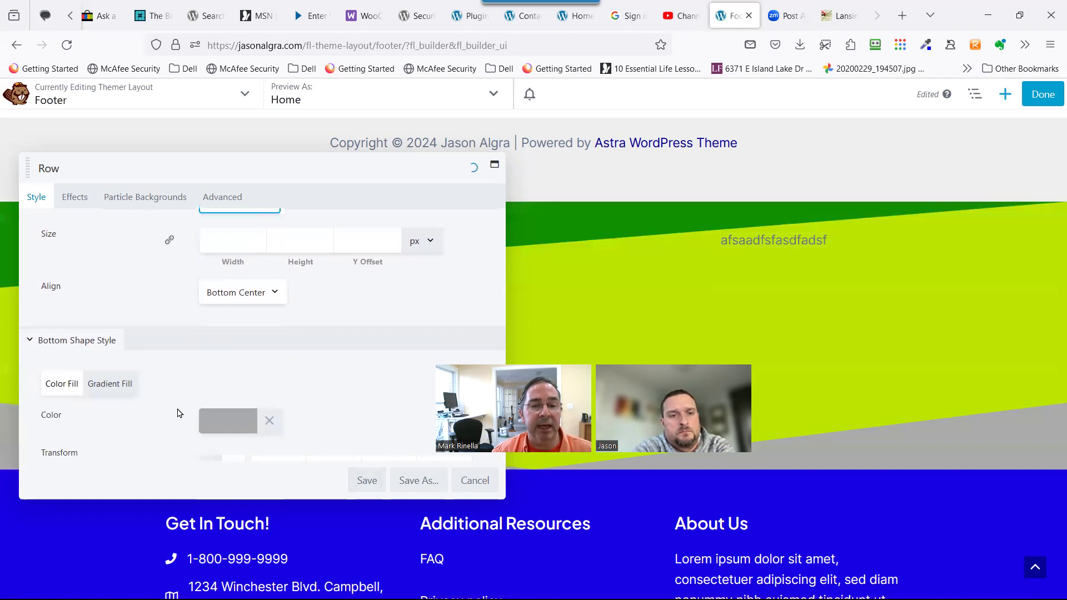
left_click(371, 481)
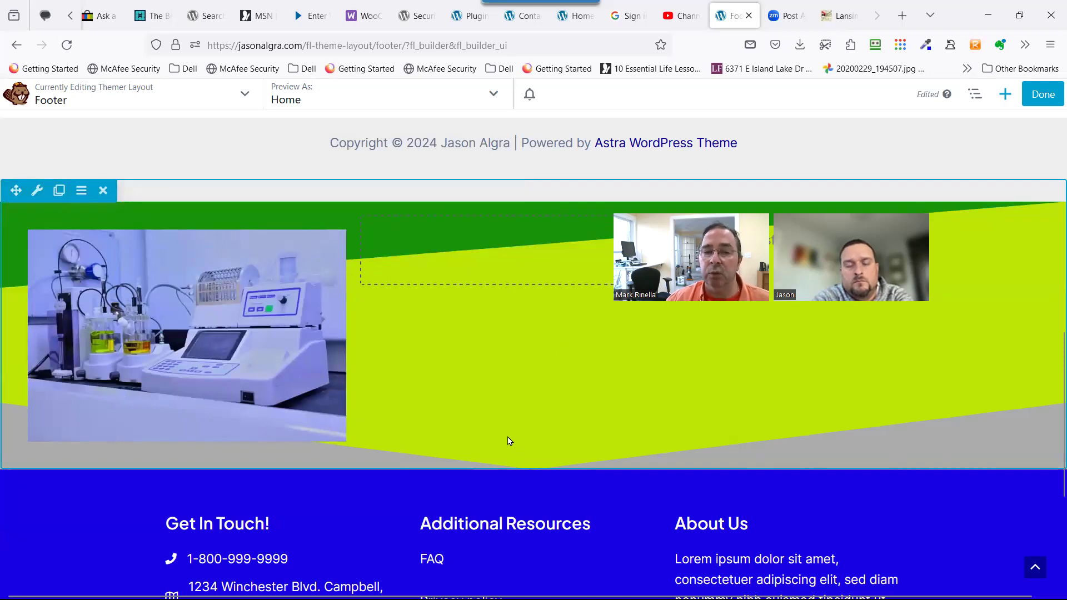
Remove the blue Get In Touch / Additional Resources / About Us row, confirming with OK.
scroll(506, 436, "down", 4)
scroll(506, 438, "up", 4)
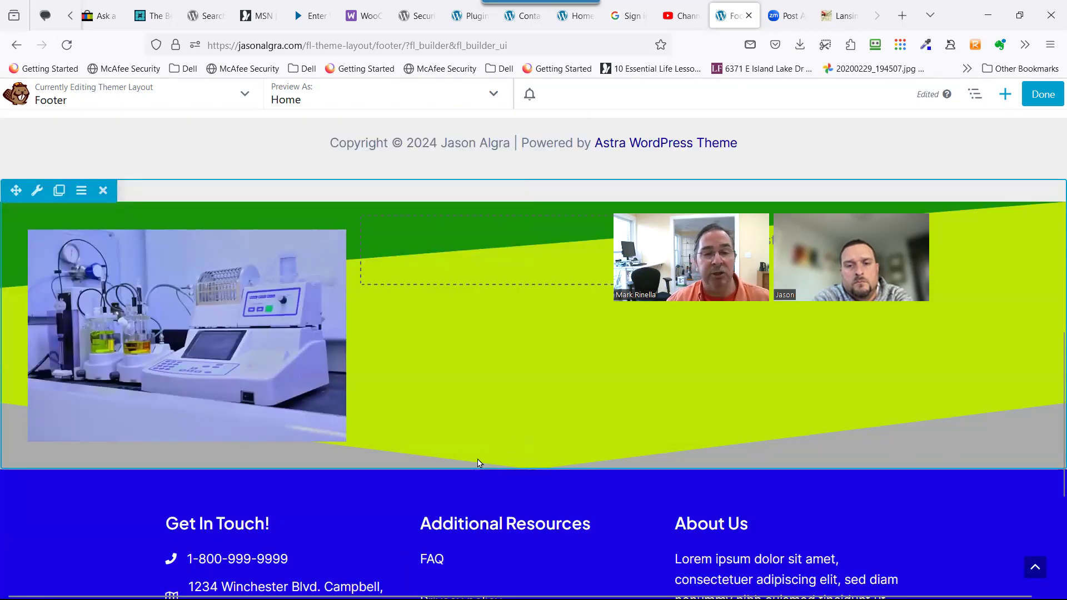
scroll(466, 431, "down", 3)
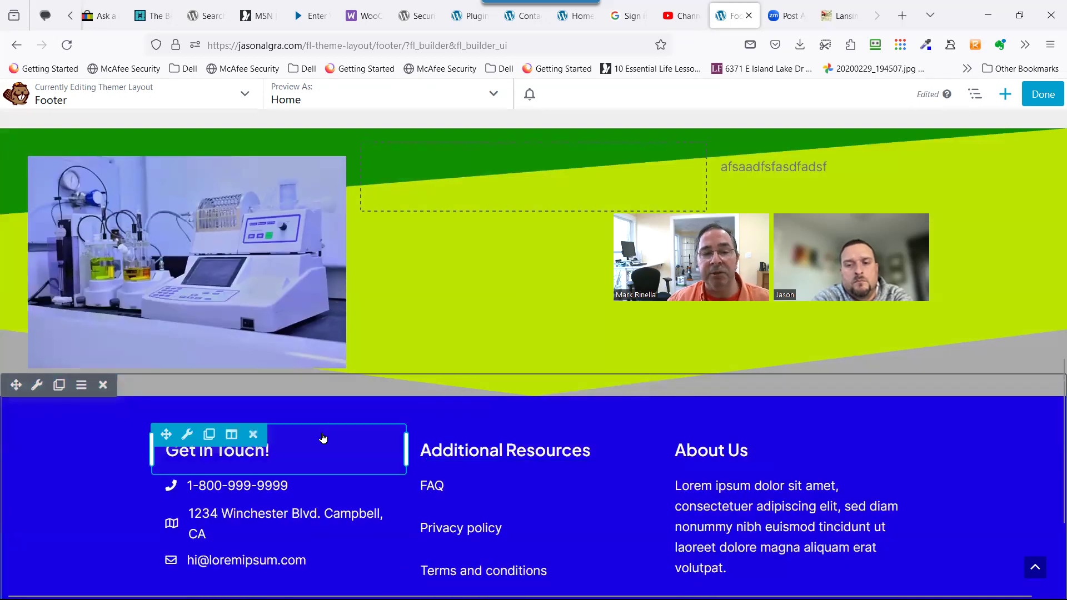
scroll(314, 436, "up", 3)
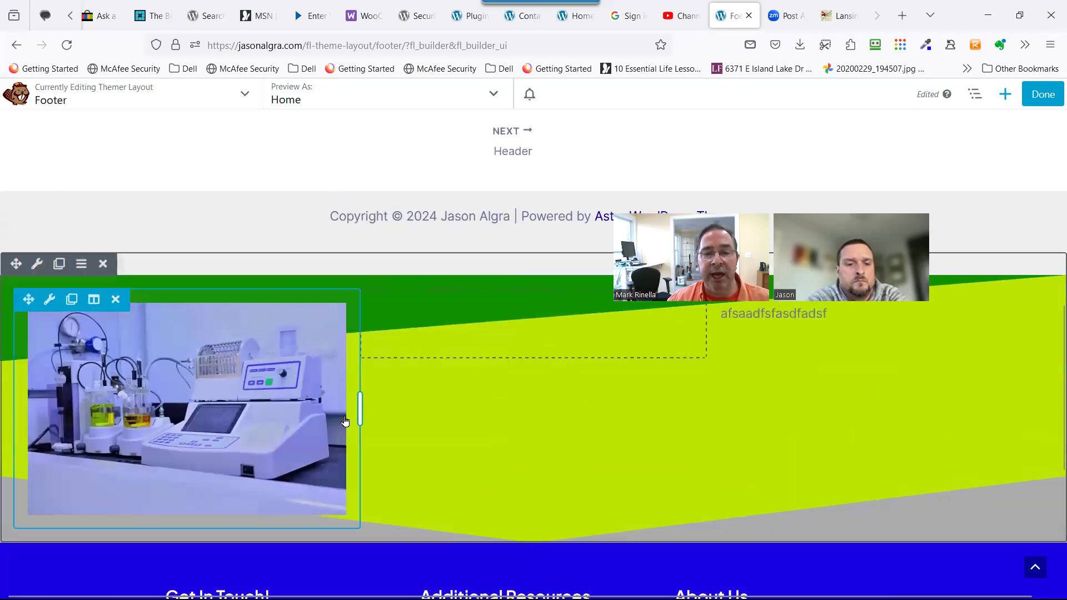
scroll(456, 431, "down", 3)
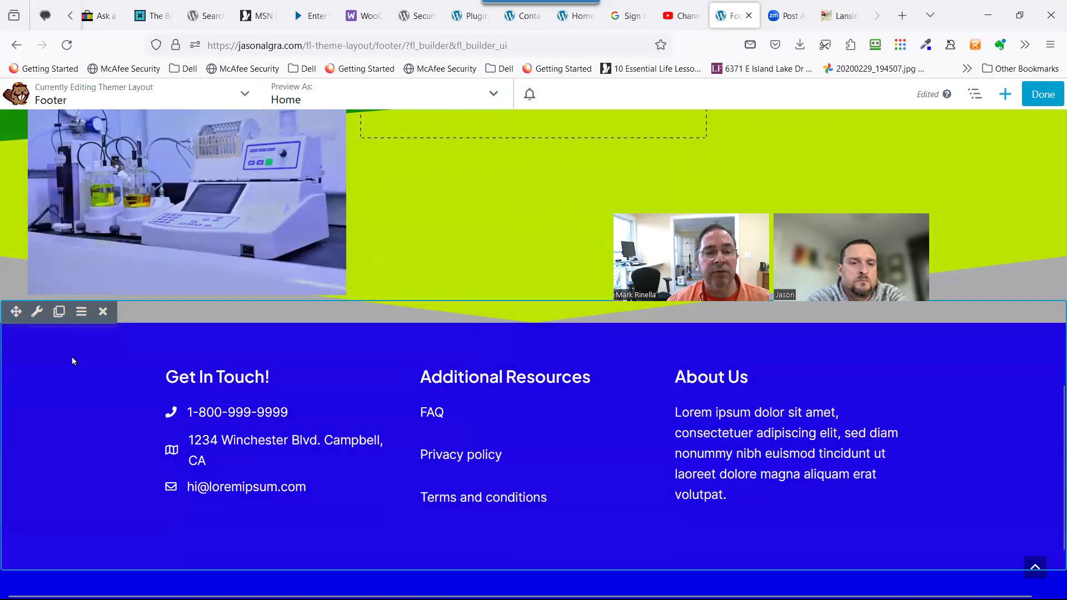
left_click(106, 320)
left_click(601, 362)
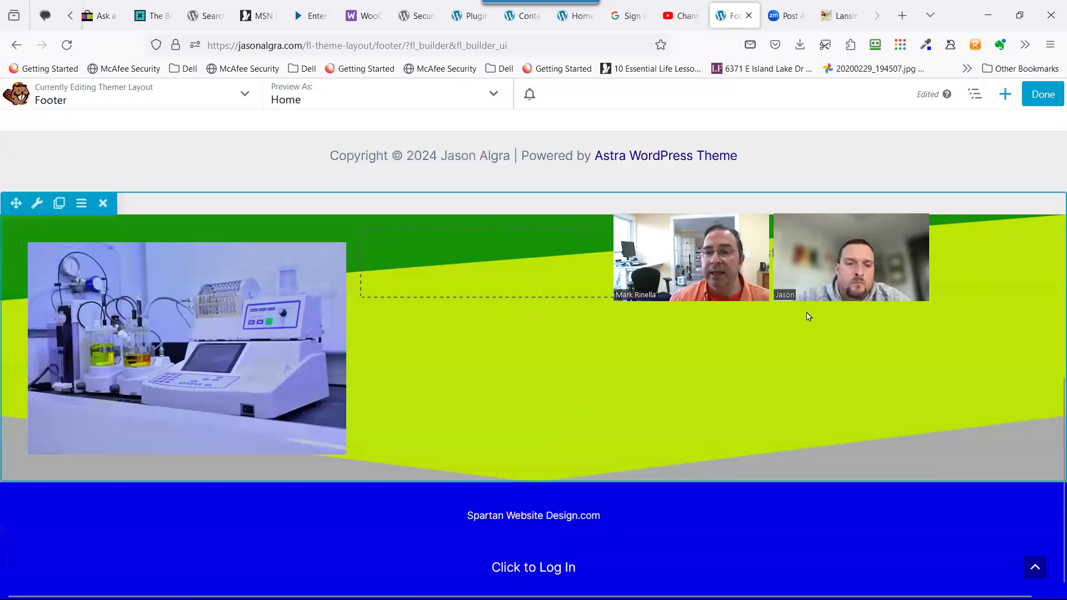
Add the Footer 3 template from the Templates tab, appending it below the existing layout.
left_click(1004, 94)
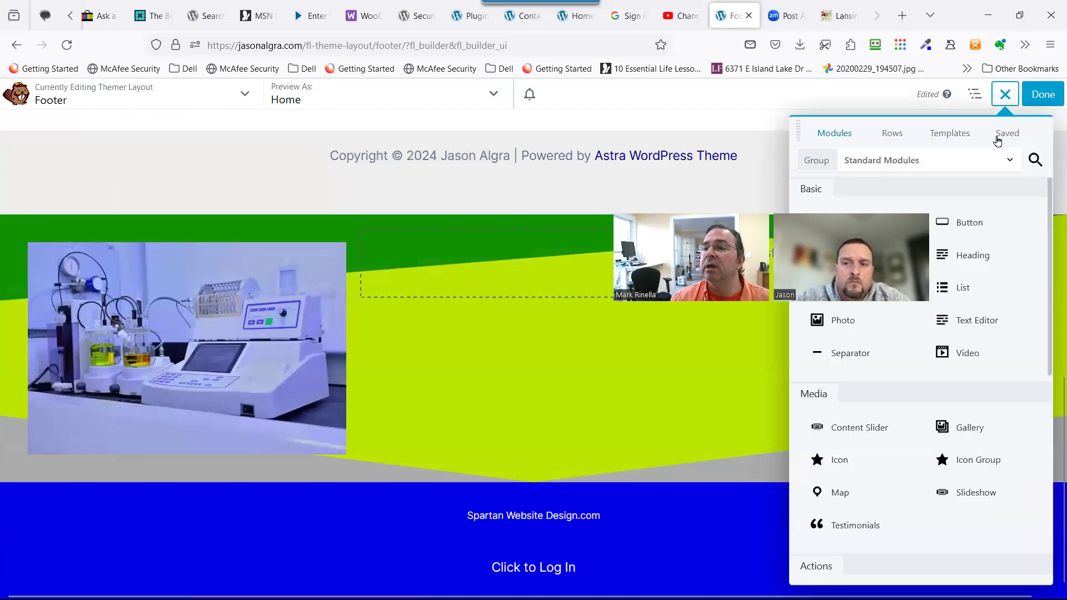
left_click(951, 134)
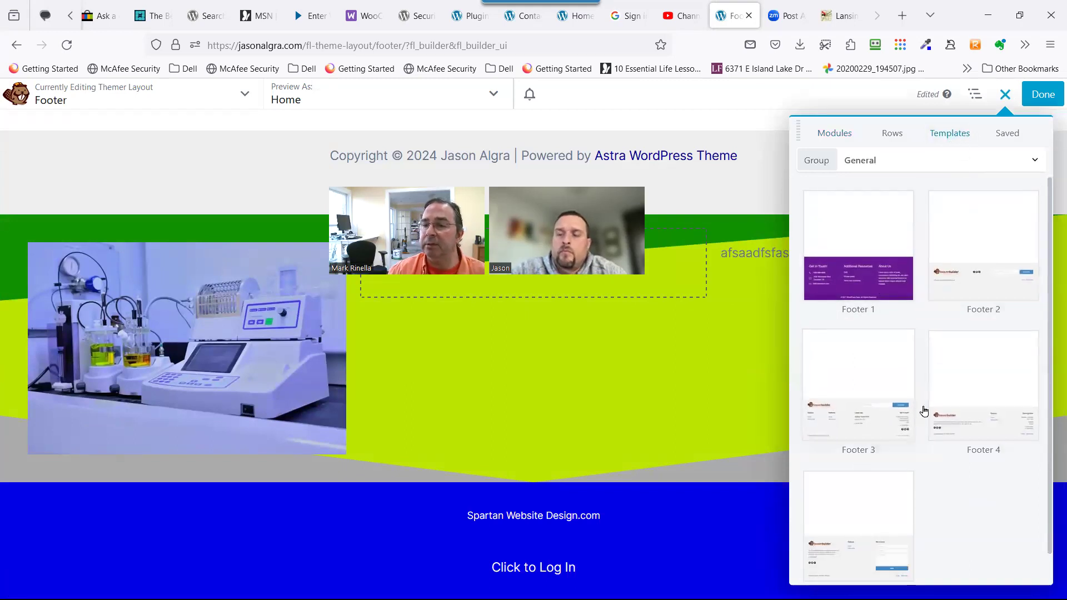
left_click(854, 390)
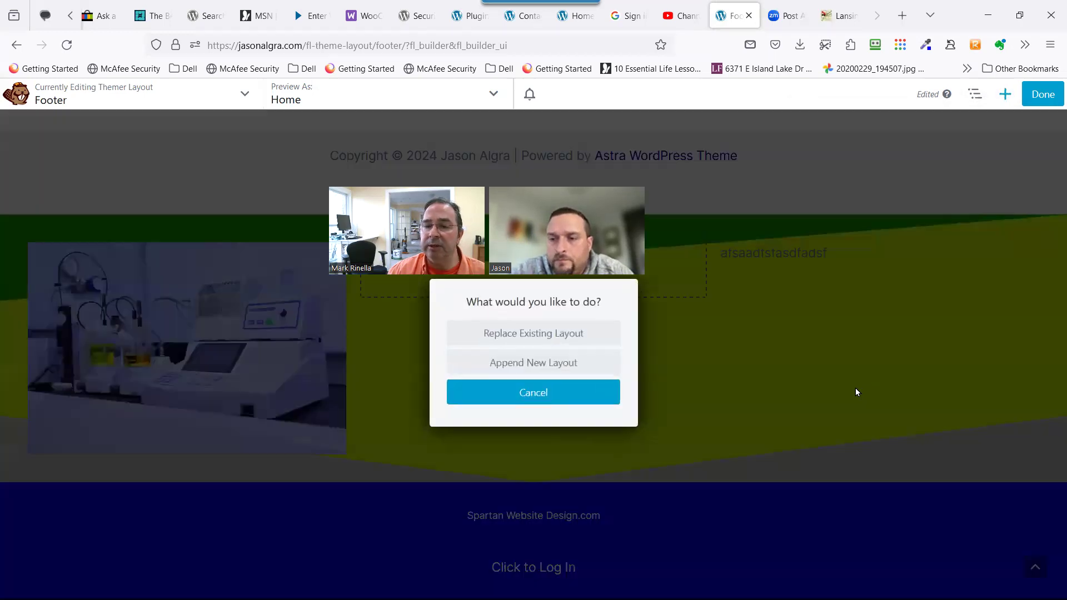
left_click(548, 367)
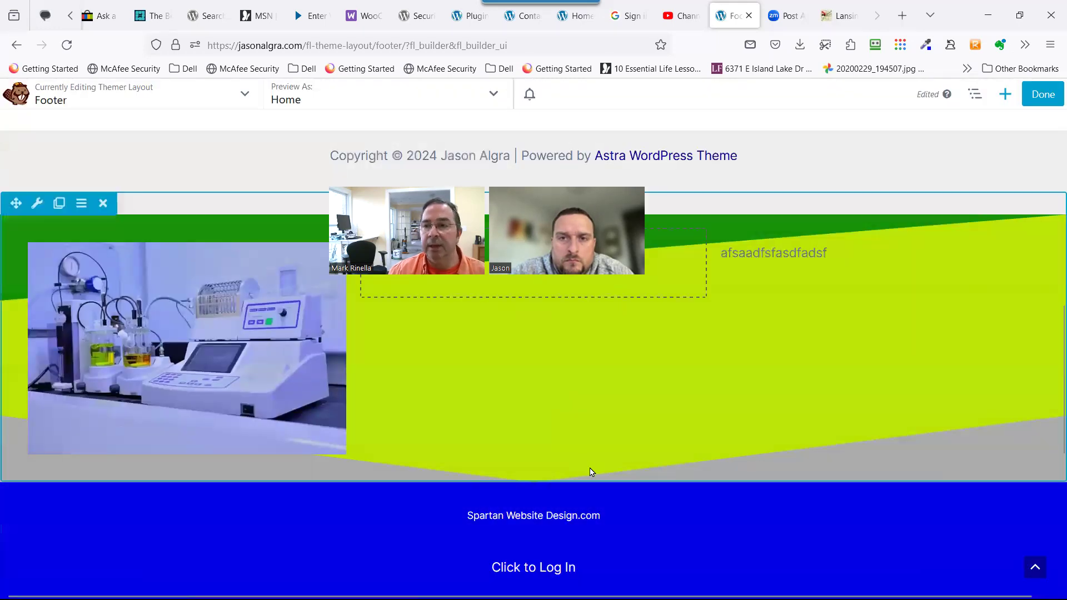
scroll(514, 460, "up", 3)
Delete the appended Footer 3 row with its logo, link columns and subscribe form.
scroll(516, 443, "up", 3)
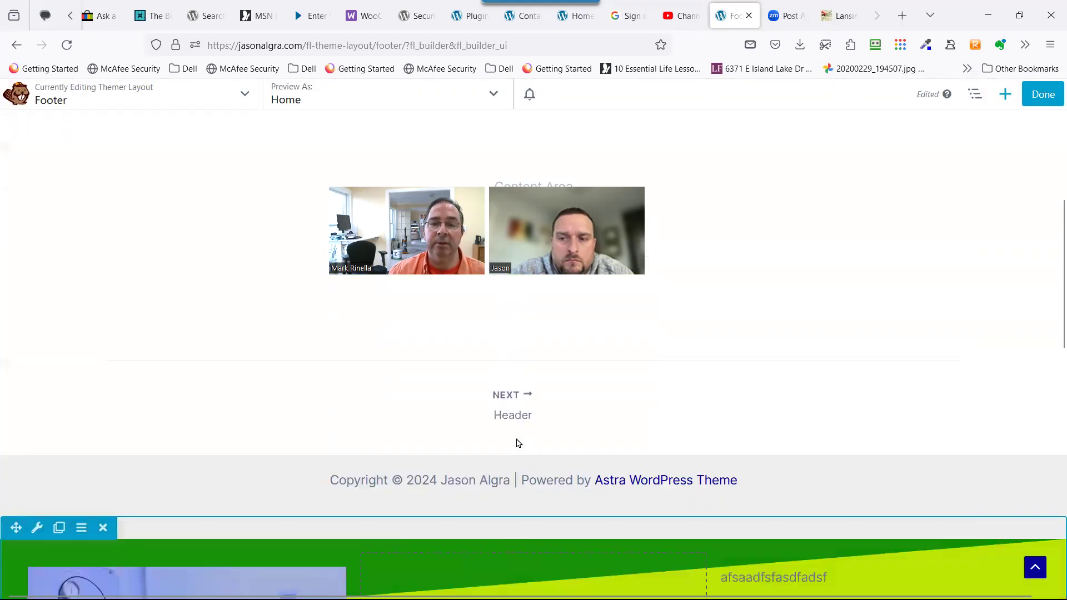
scroll(515, 444, "down", 7)
scroll(514, 441, "down", 6)
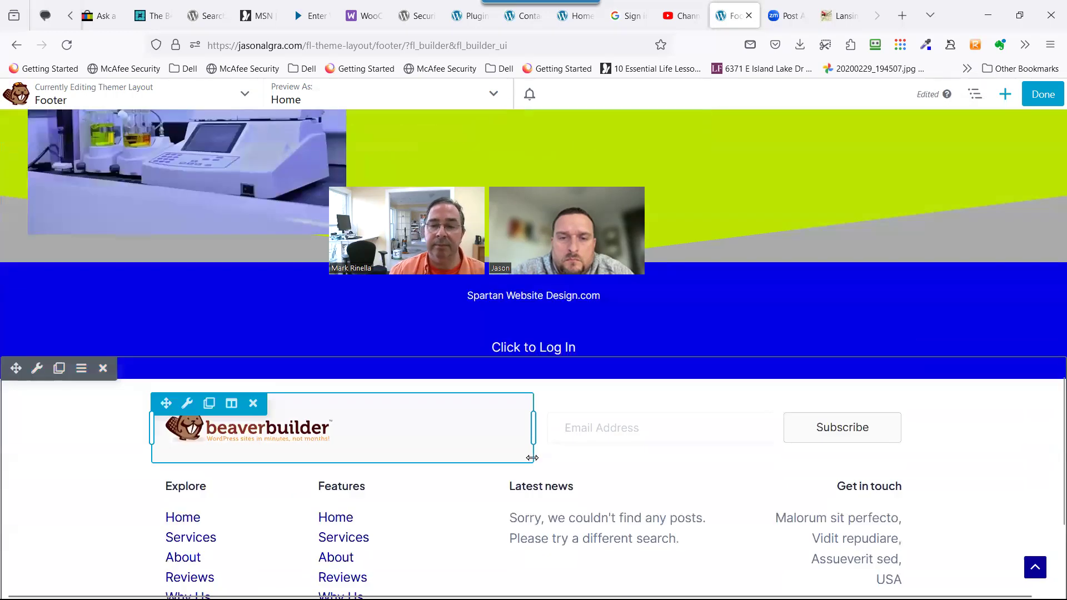
scroll(525, 453, "up", 2)
scroll(526, 448, "down", 2)
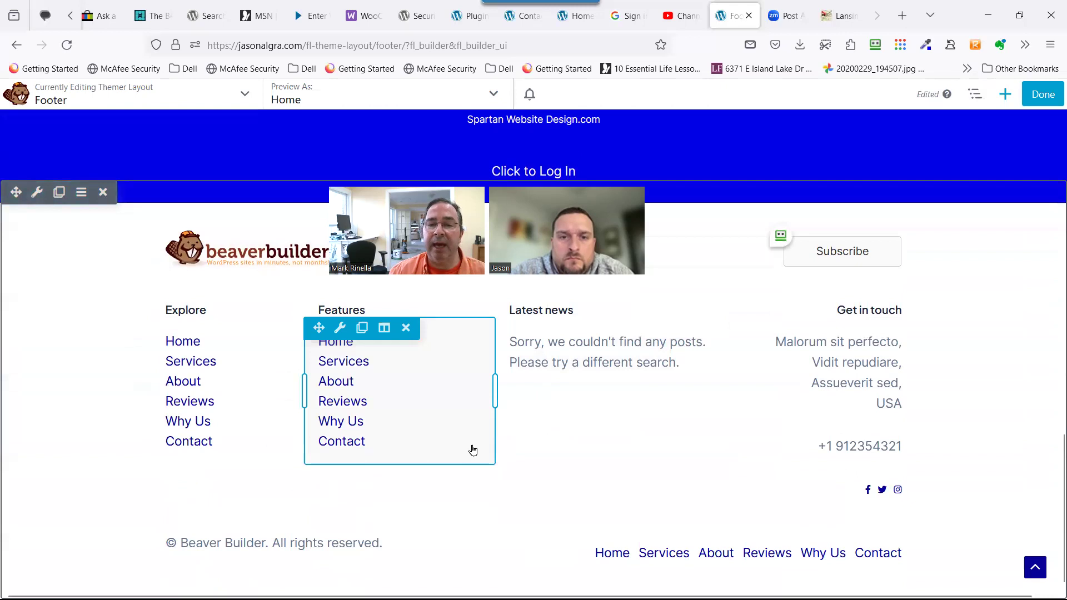
scroll(445, 403, "up", 5)
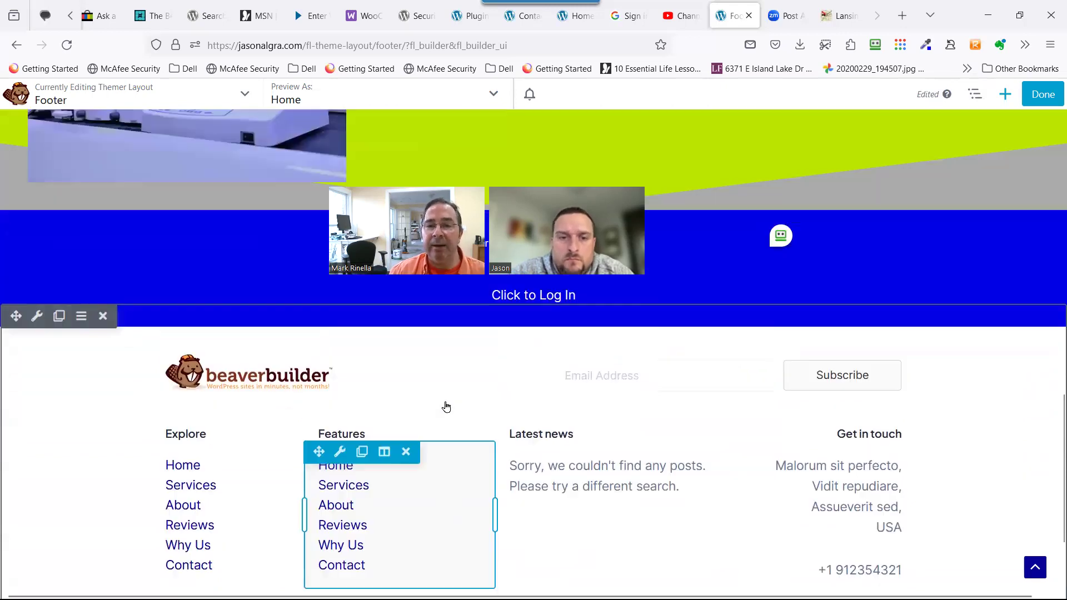
scroll(461, 332, "up", 1)
scroll(456, 344, "down", 1)
scroll(455, 346, "up", 1)
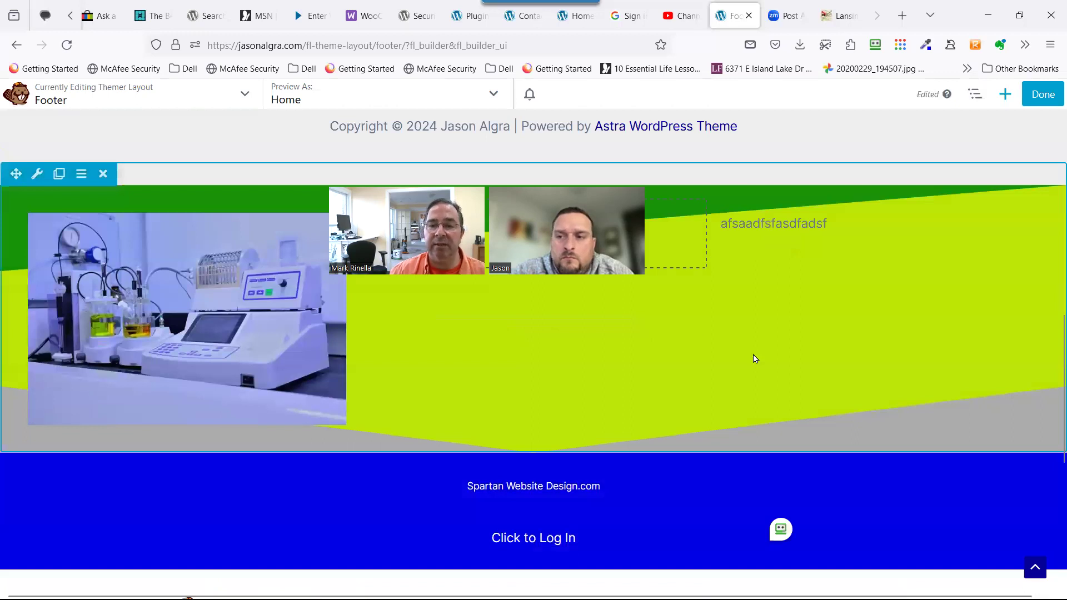
scroll(554, 428, "down", 5)
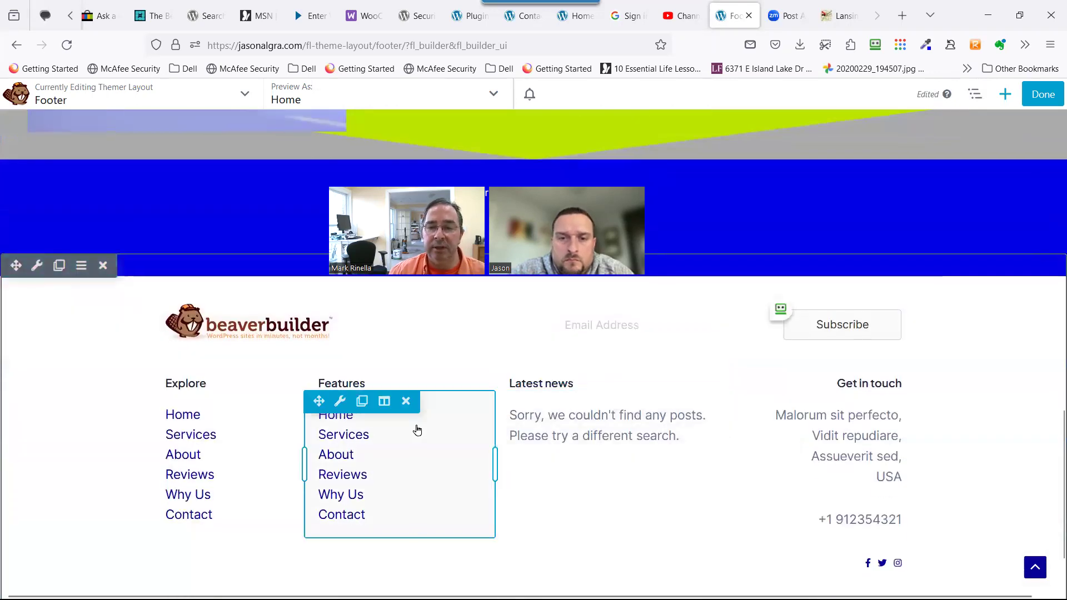
scroll(408, 502, "down", 1)
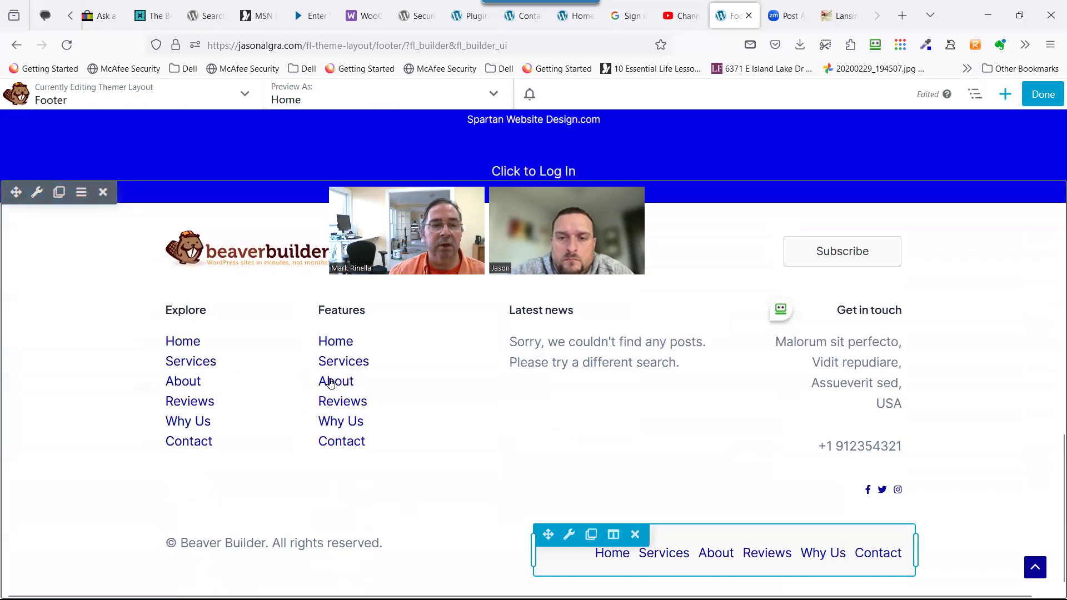
left_click(103, 193)
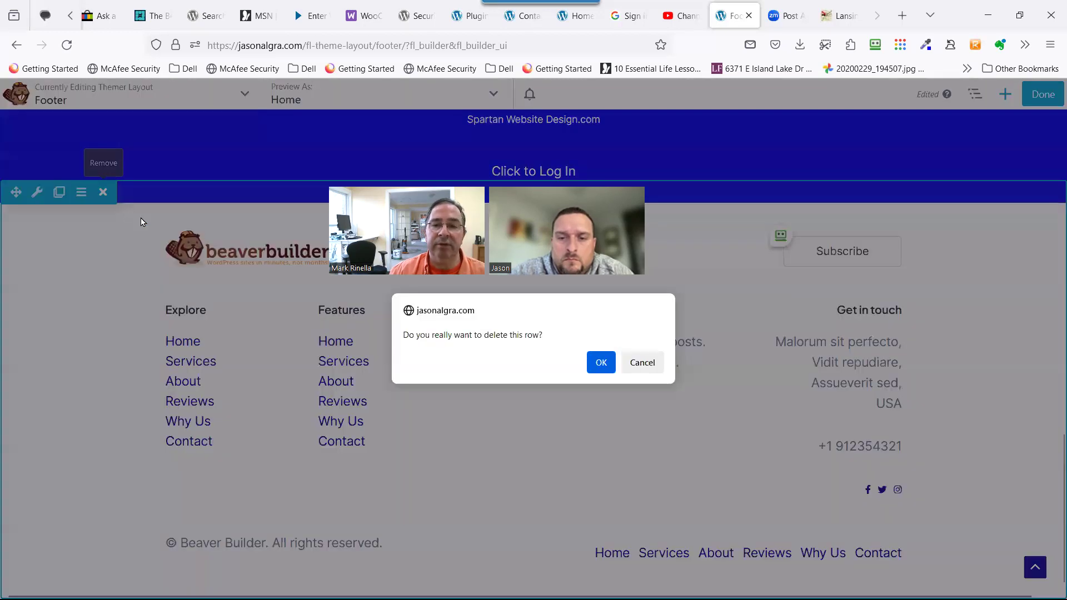
left_click(601, 362)
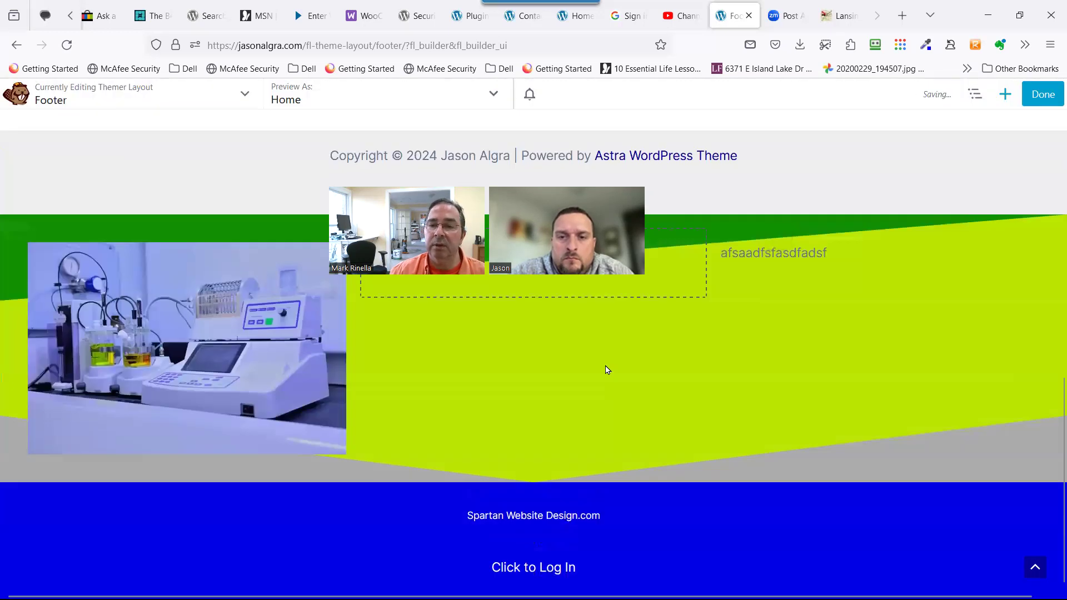
Close the content panel, choose Done, then Discard and confirm throwing away unpublished footer changes.
left_click(1004, 94)
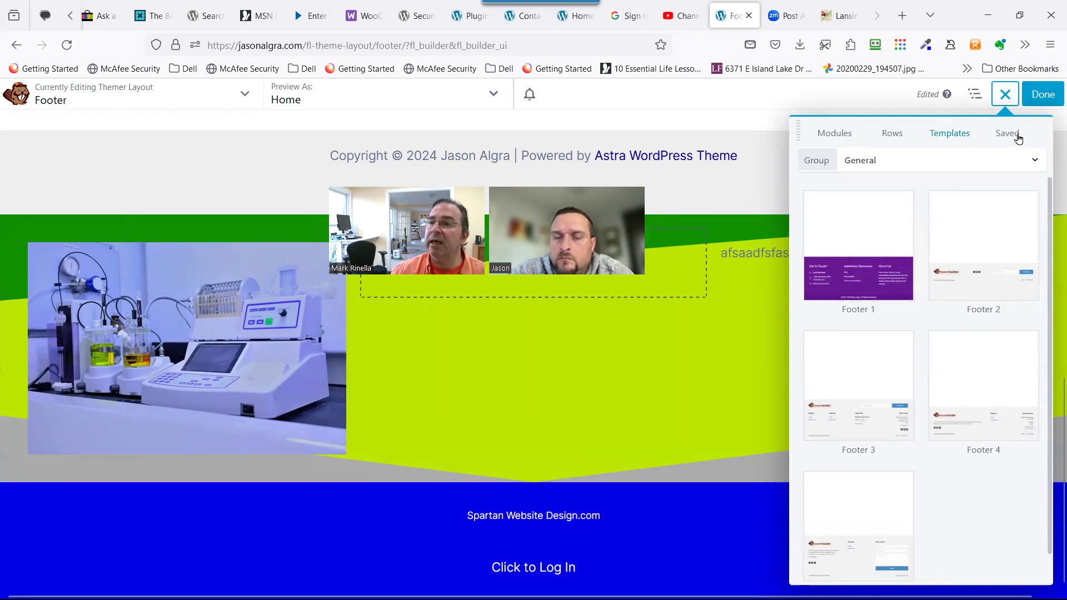
left_click(1041, 103)
left_click(882, 98)
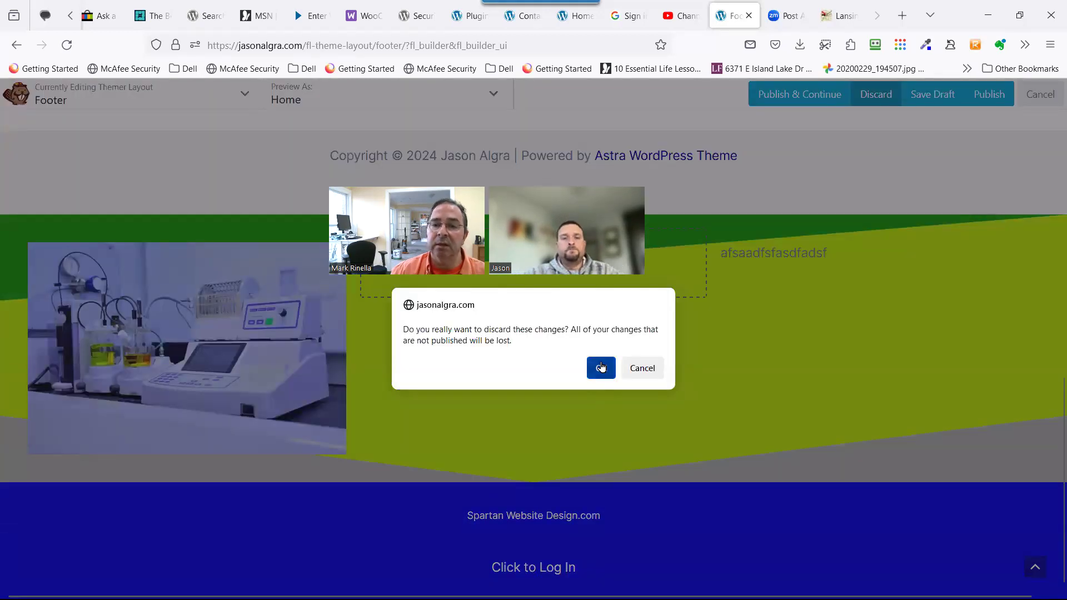
left_click(599, 370)
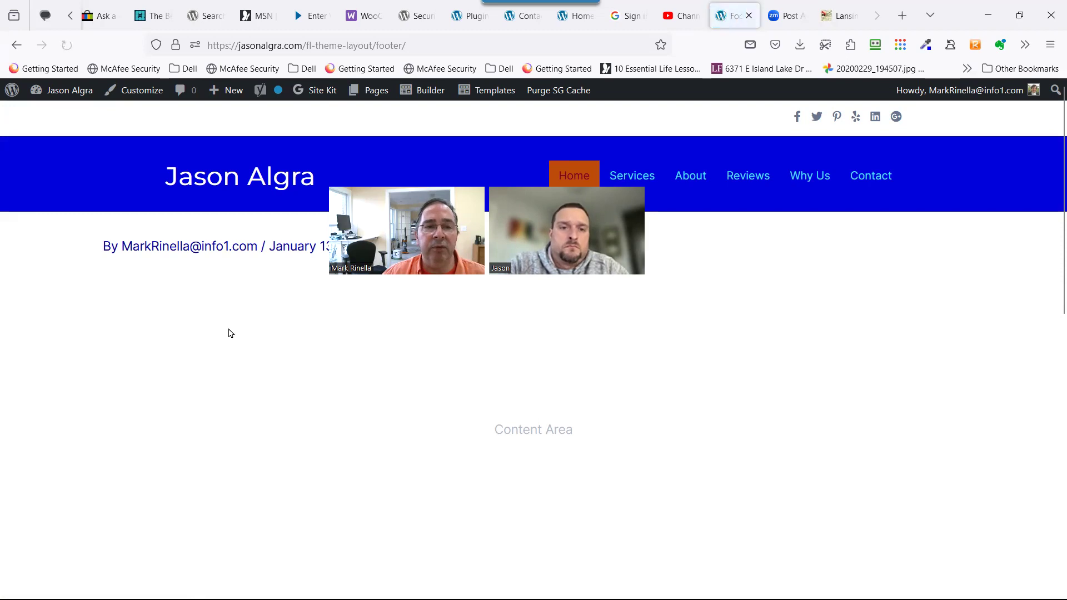
Go to the WordPress Dashboard from the site name menu in the admin bar.
mouse_move(66, 100)
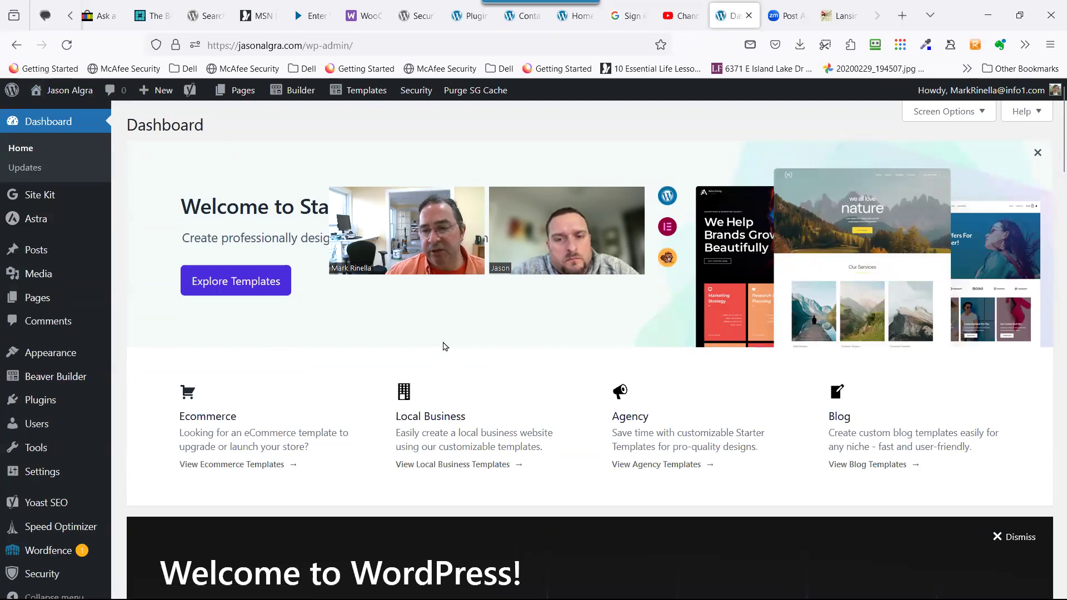
scroll(452, 459, "down", 3)
scroll(448, 458, "up", 2)
scroll(442, 451, "down", 1)
scroll(441, 451, "up", 1)
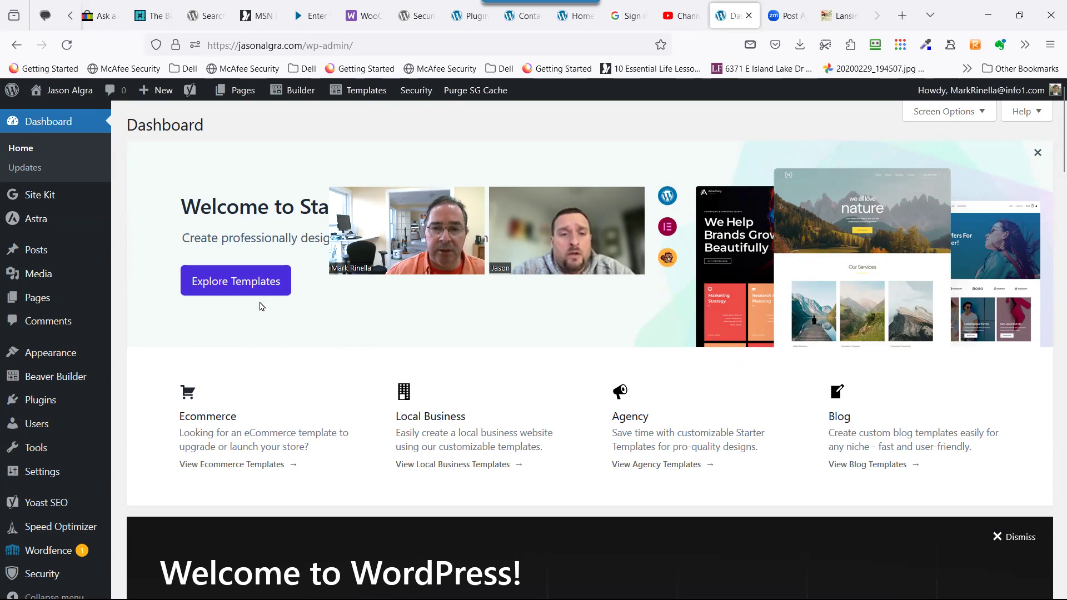
Open Appearance > Starter Templates to see the Classic Starter Templates and AI Website Builder choices.
left_click(240, 275)
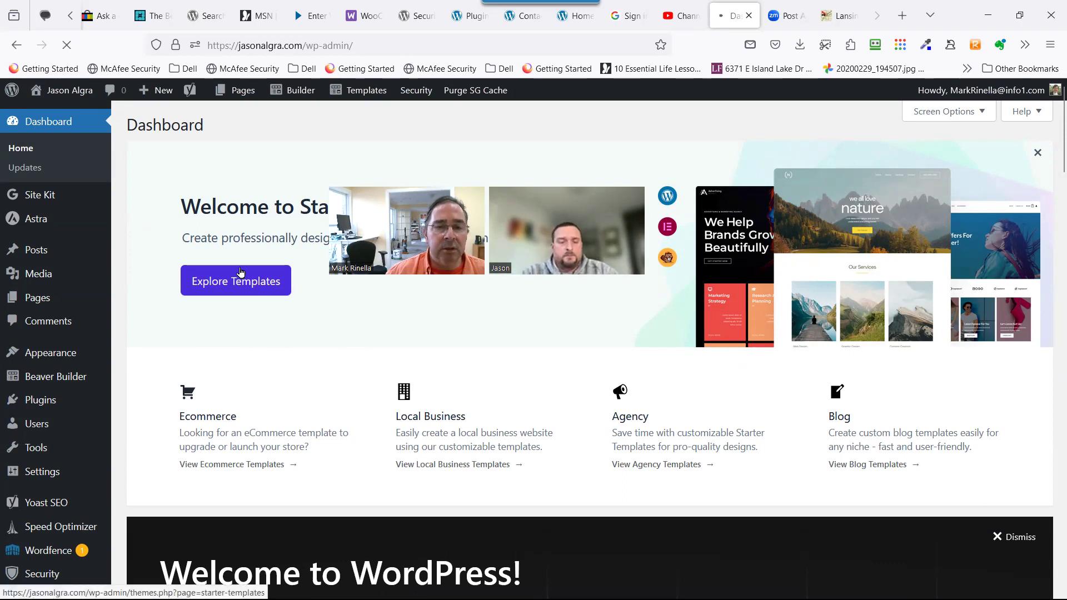
scroll(353, 442, "down", 3)
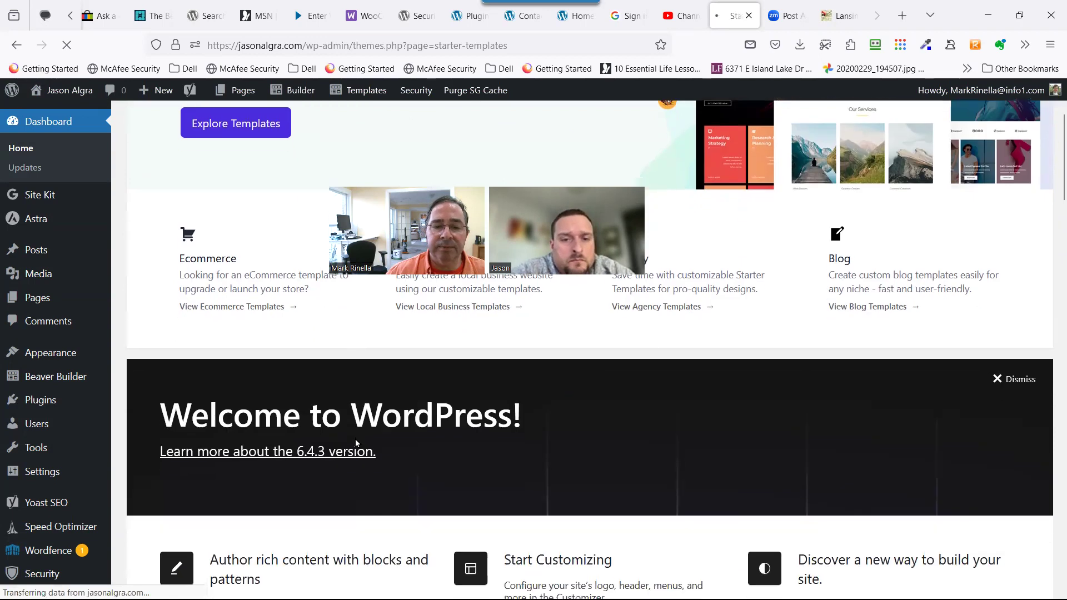
scroll(356, 443, "down", 3)
scroll(357, 443, "down", 3)
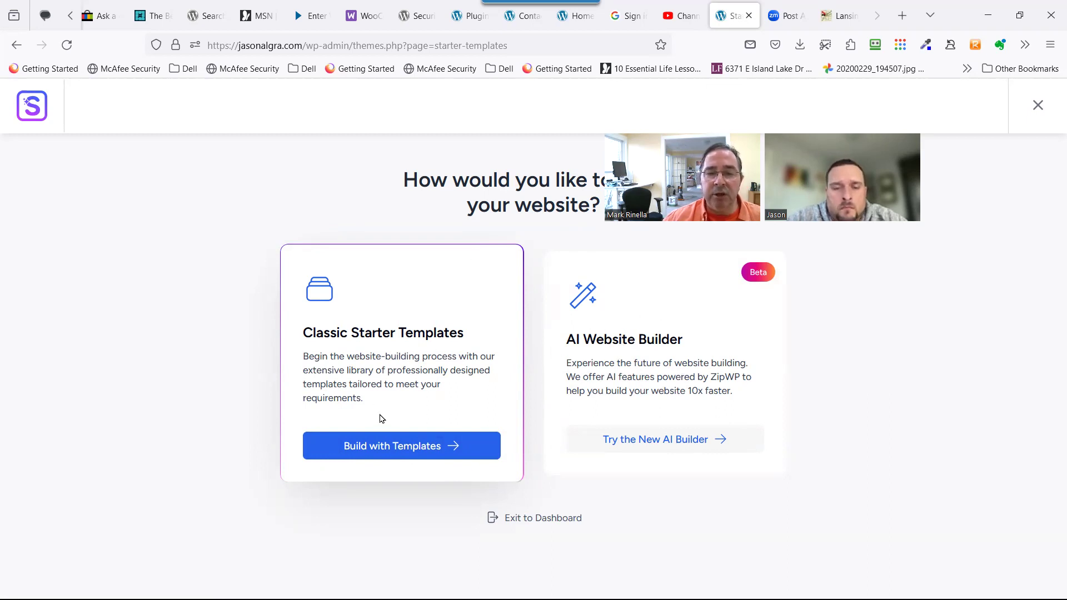
Choose Build with Templates and browse the Beaver Builder gallery, such as Food Truck and Charity.
left_click(388, 454)
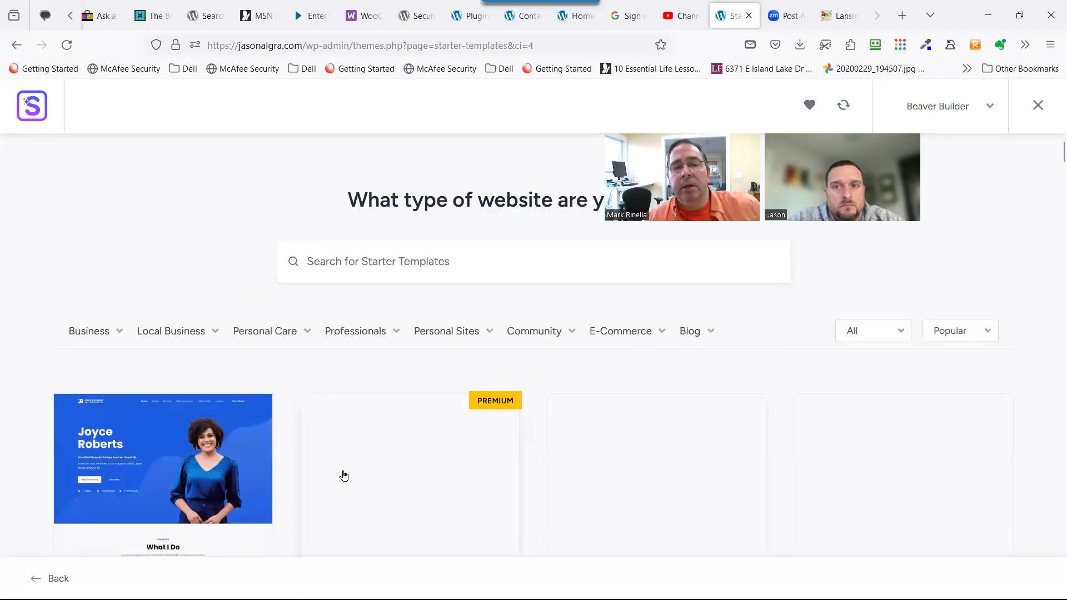
mouse_move(462, 336)
scroll(493, 369, "down", 2)
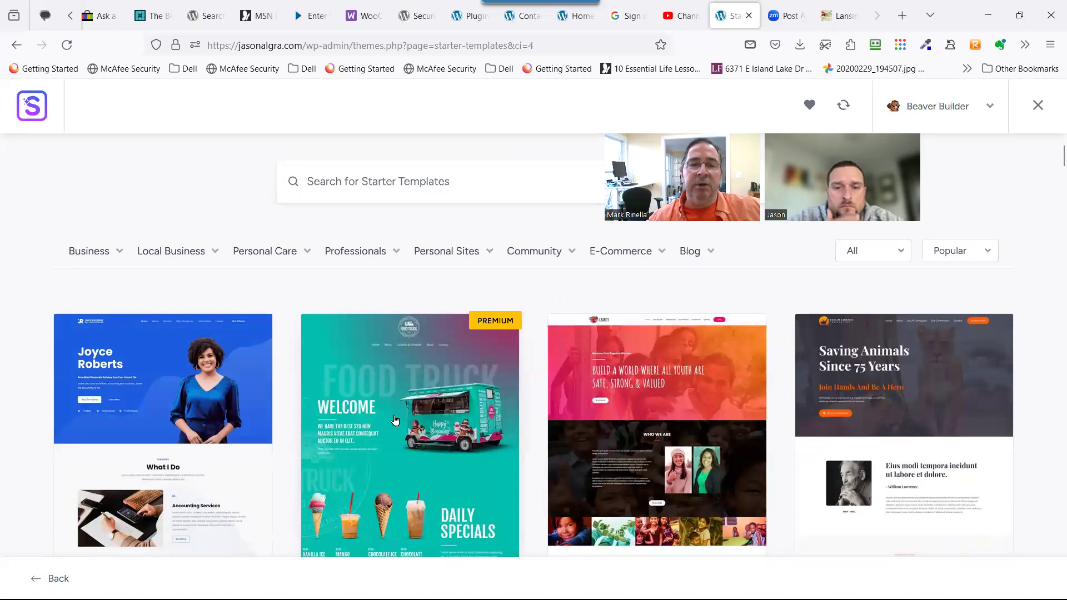
mouse_move(122, 258)
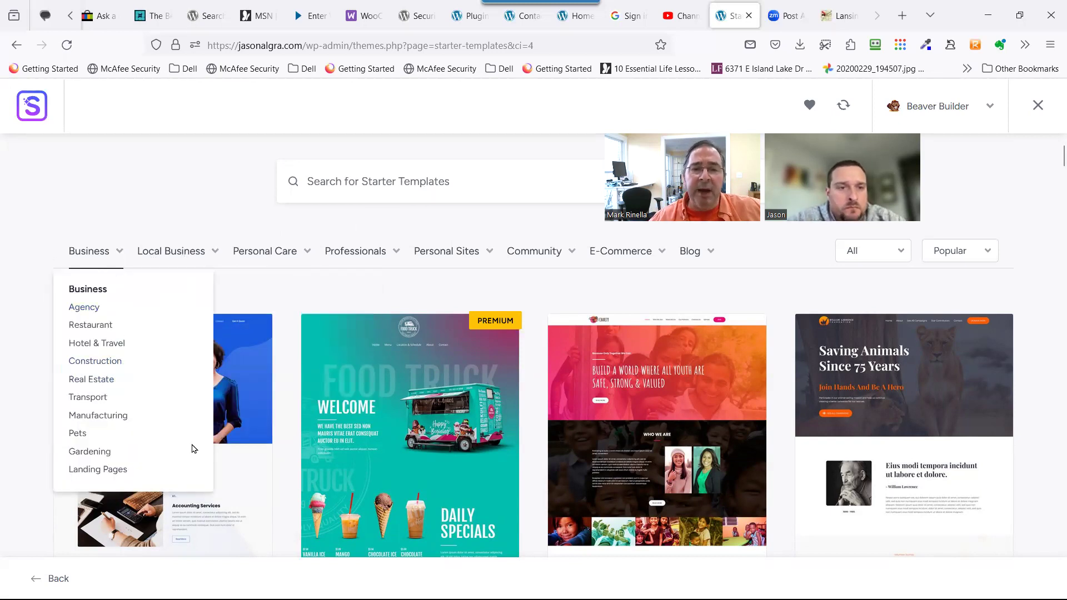
scroll(210, 411, "down", 5)
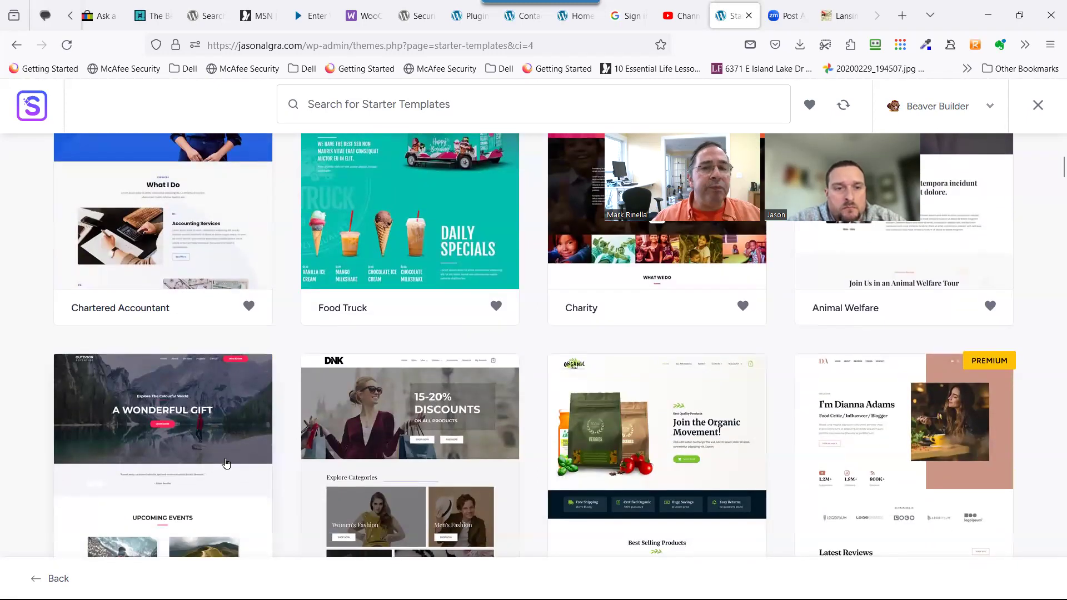
scroll(228, 474, "up", 3)
scroll(228, 472, "up", 4)
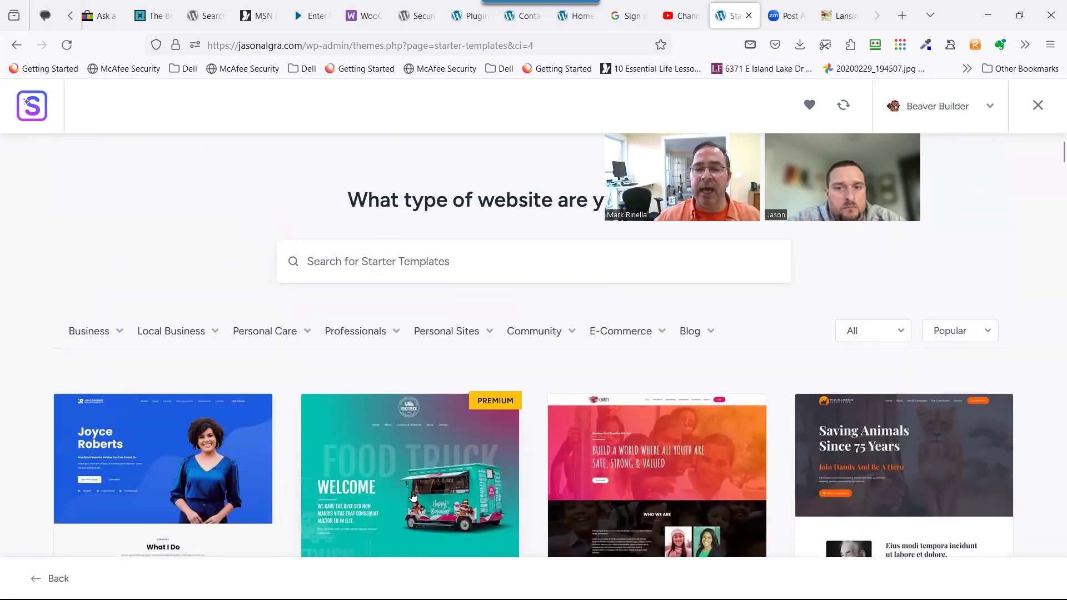
scroll(413, 497, "down", 4)
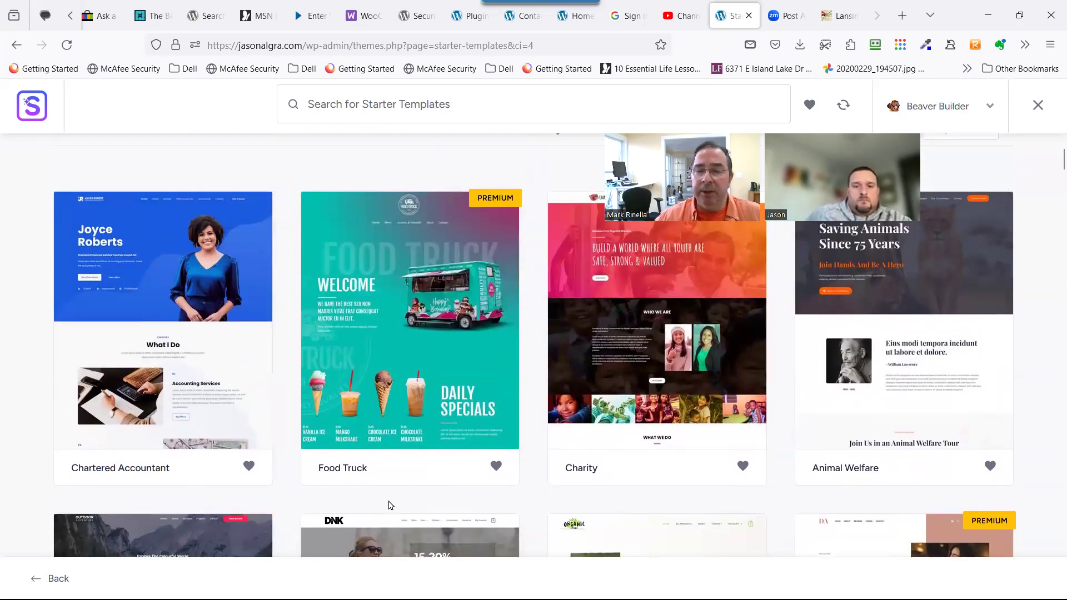
scroll(583, 507, "up", 4)
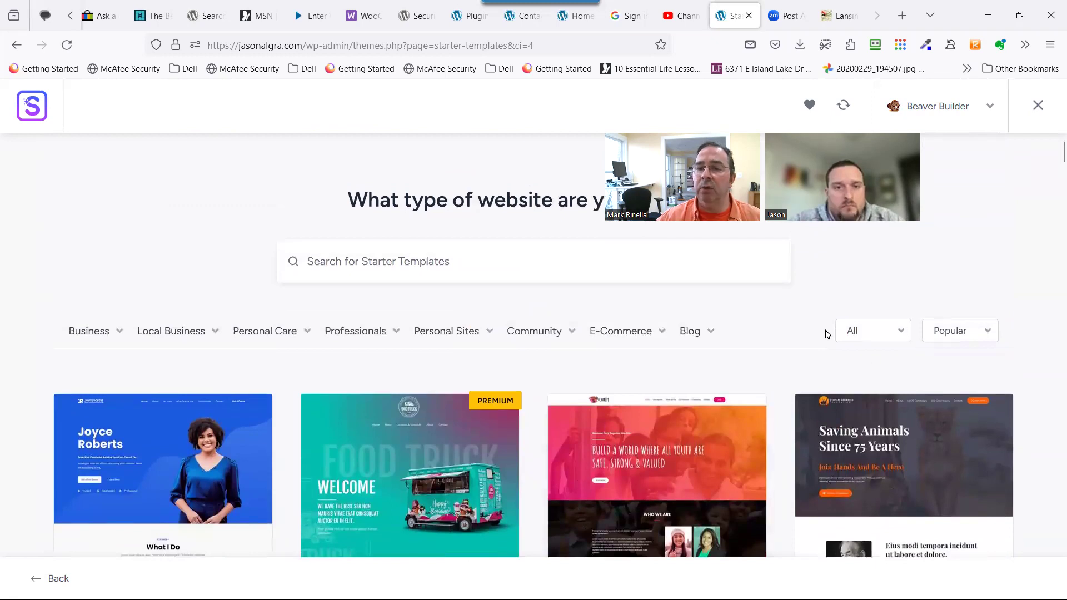
mouse_move(715, 334)
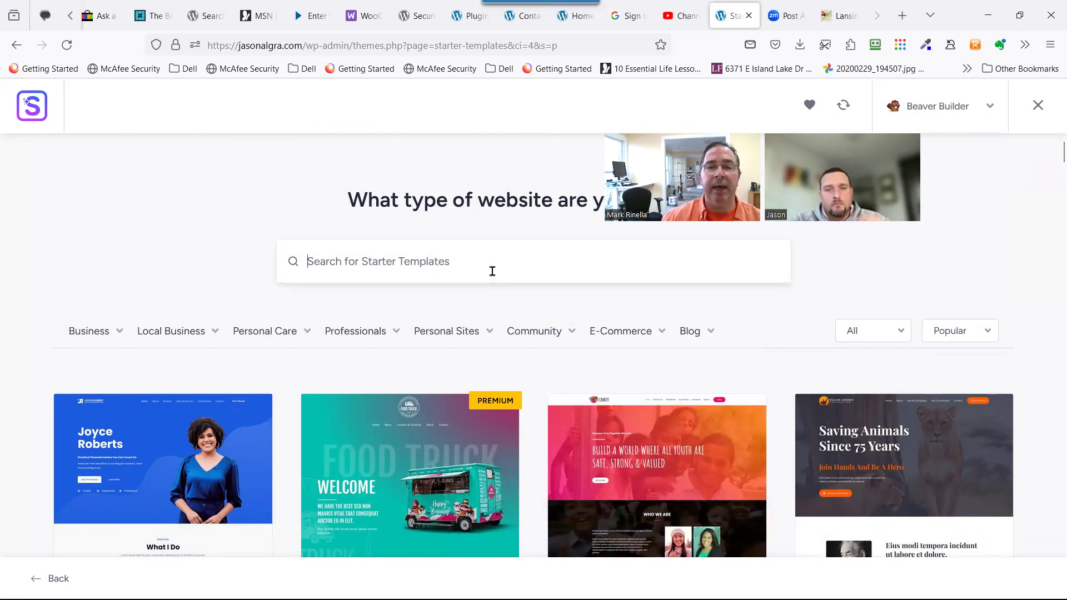
Search the starter templates for 'pett' and scroll through the suggested alternatives.
type("p")
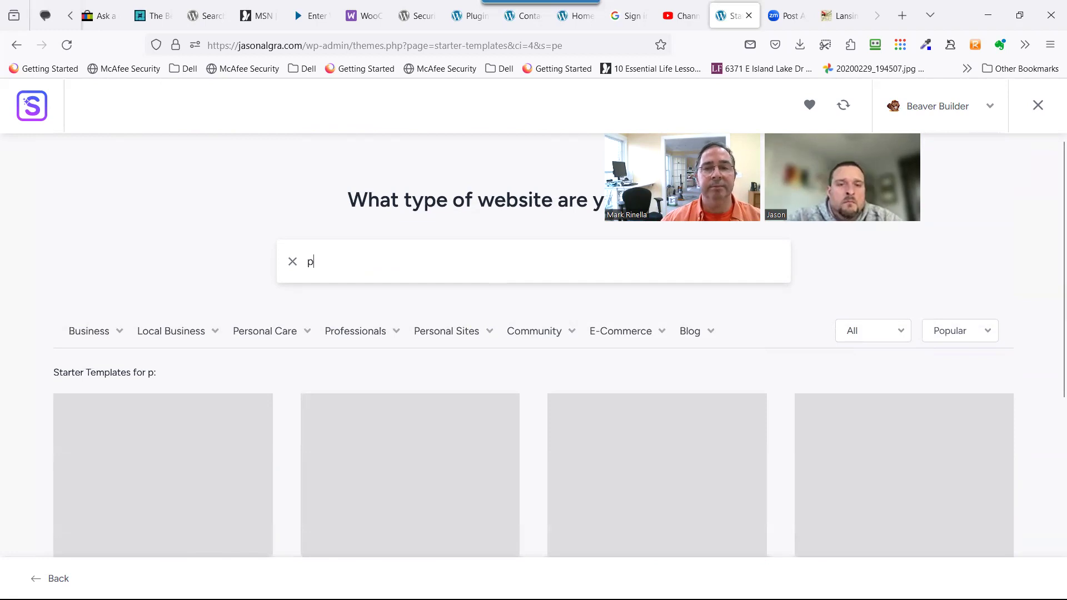
type("e")
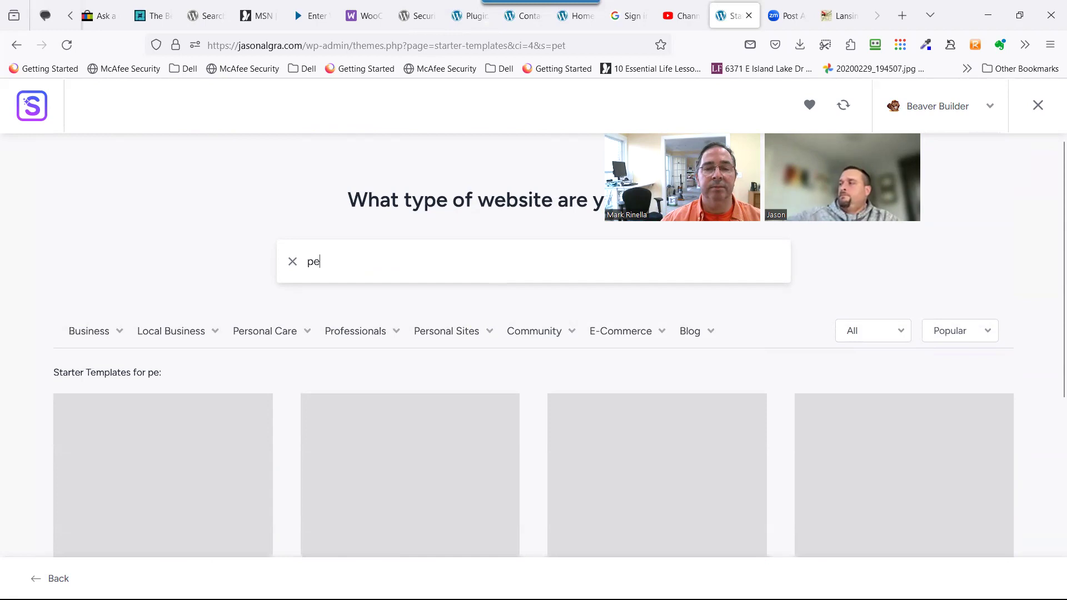
type("t")
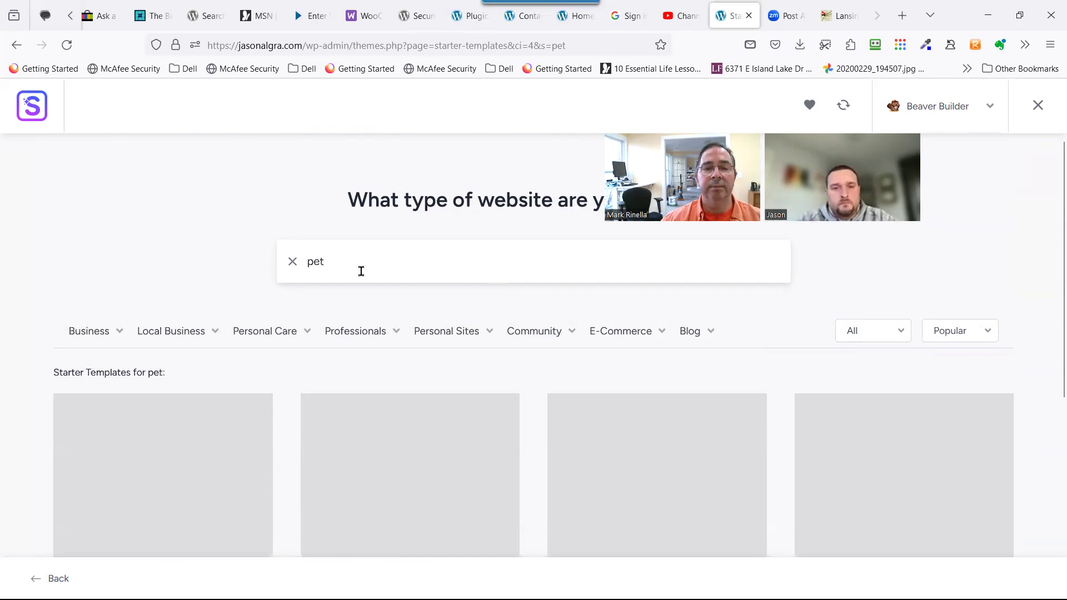
type("t")
scroll(247, 367, "down", 5)
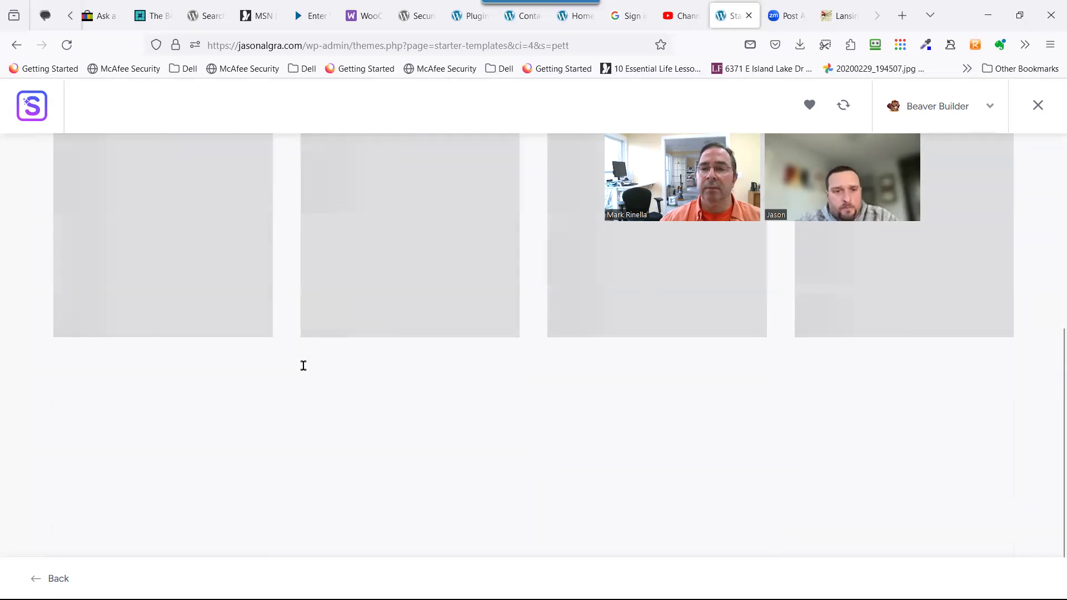
scroll(303, 367, "up", 5)
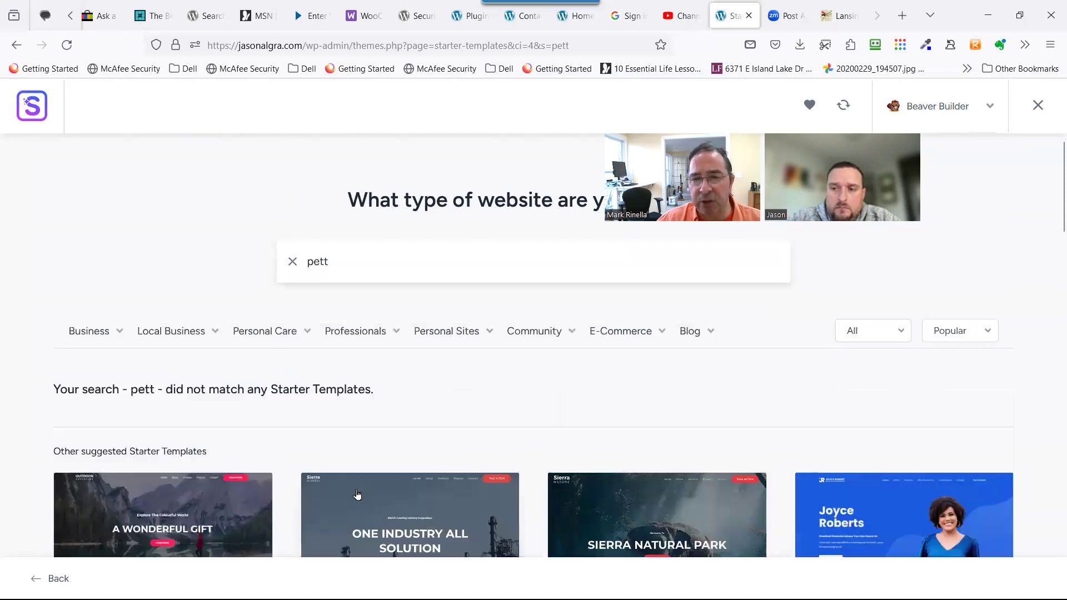
scroll(347, 502, "down", 8)
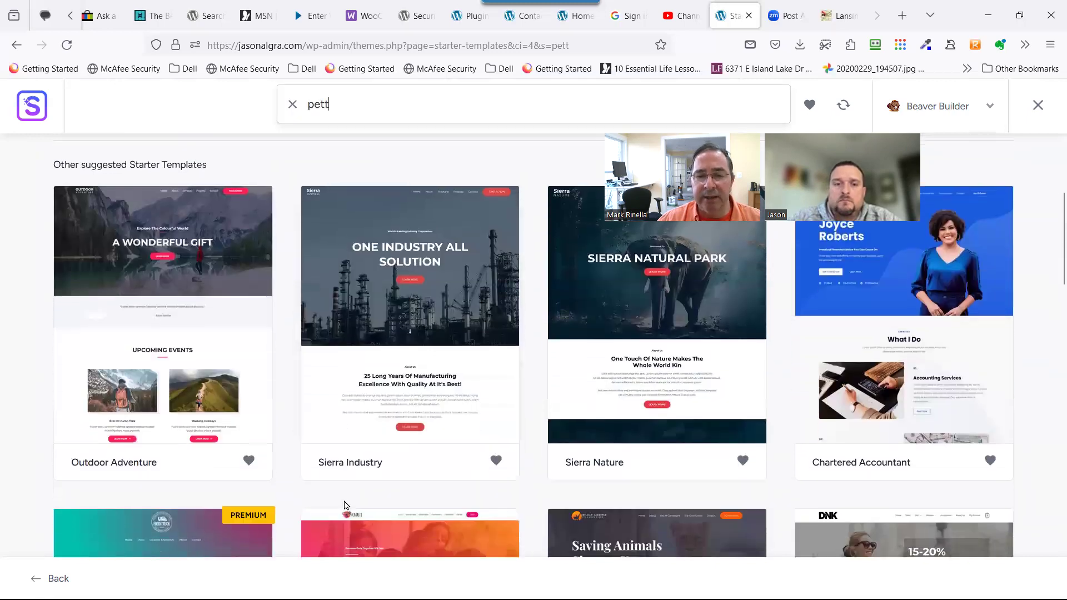
scroll(343, 489, "down", 5)
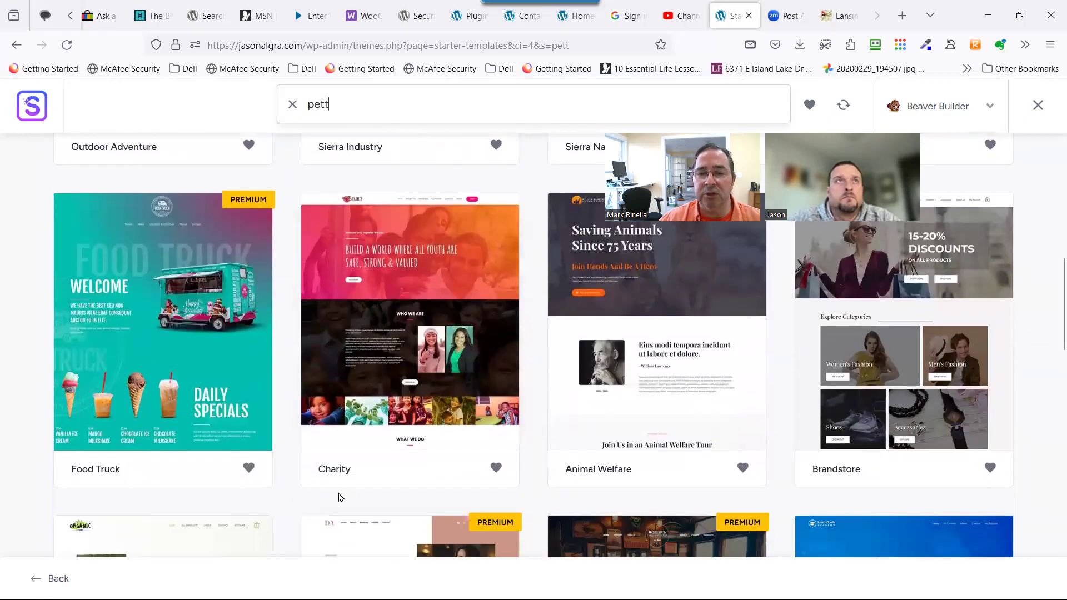
scroll(334, 501, "down", 3)
scroll(312, 476, "up", 7)
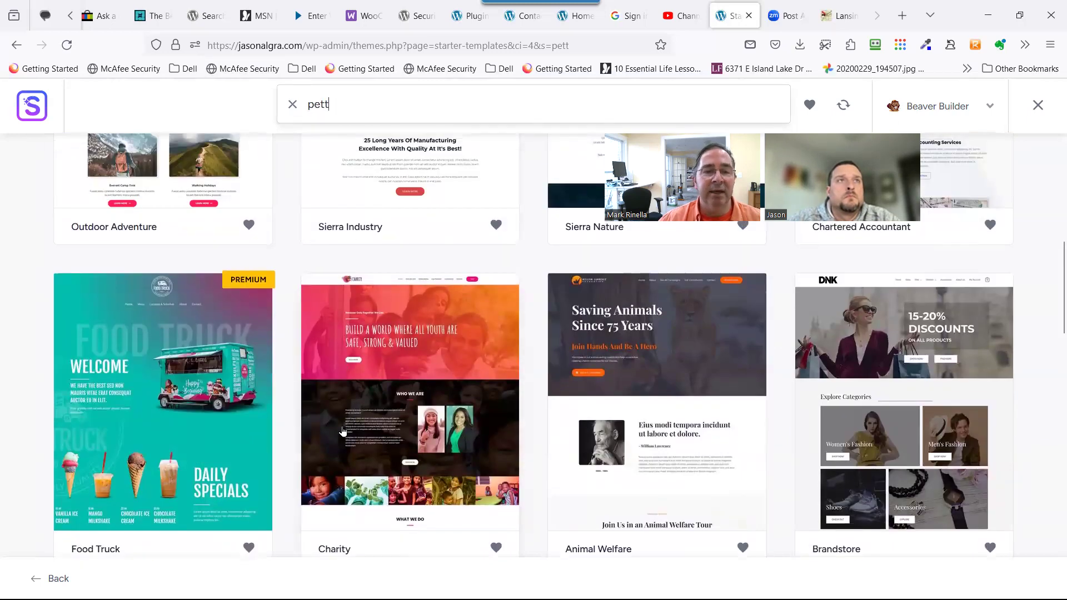
scroll(343, 428, "down", 6)
scroll(343, 415, "down", 5)
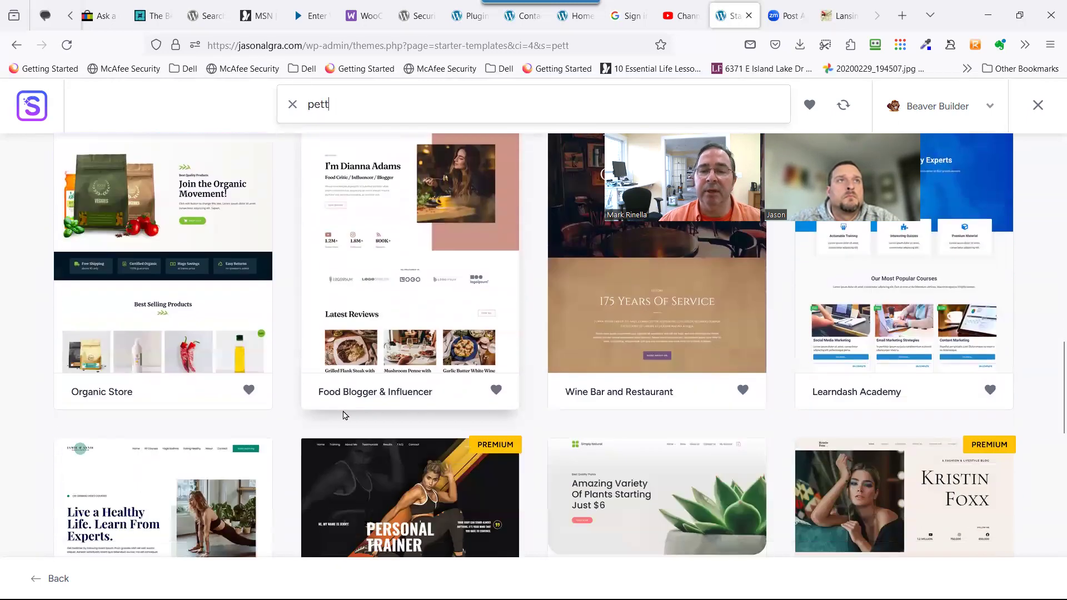
scroll(343, 407, "up", 3)
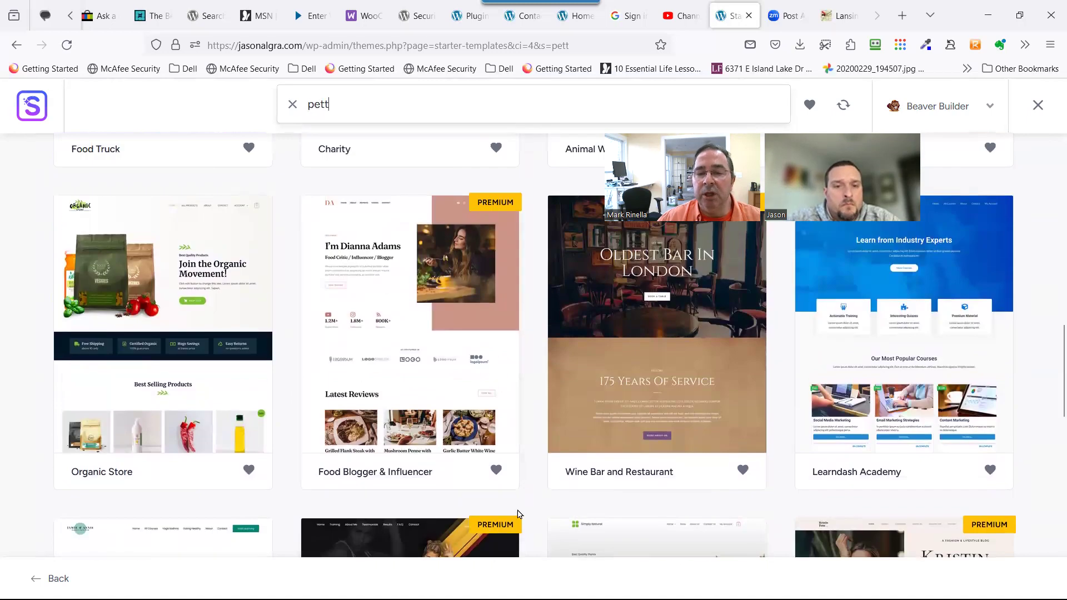
scroll(473, 437, "up", 9)
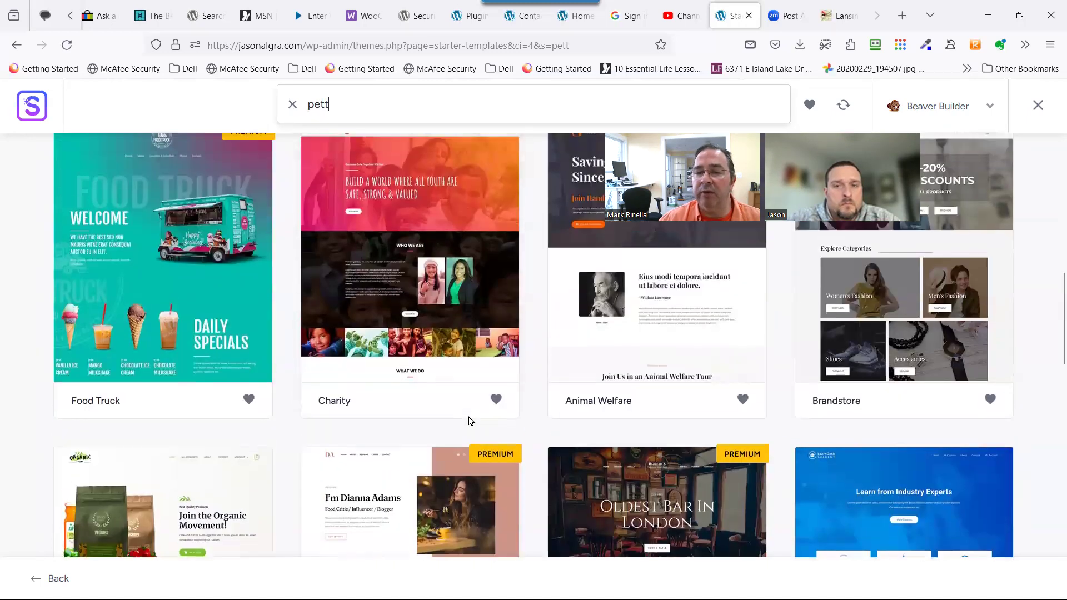
scroll(415, 441, "up", 4)
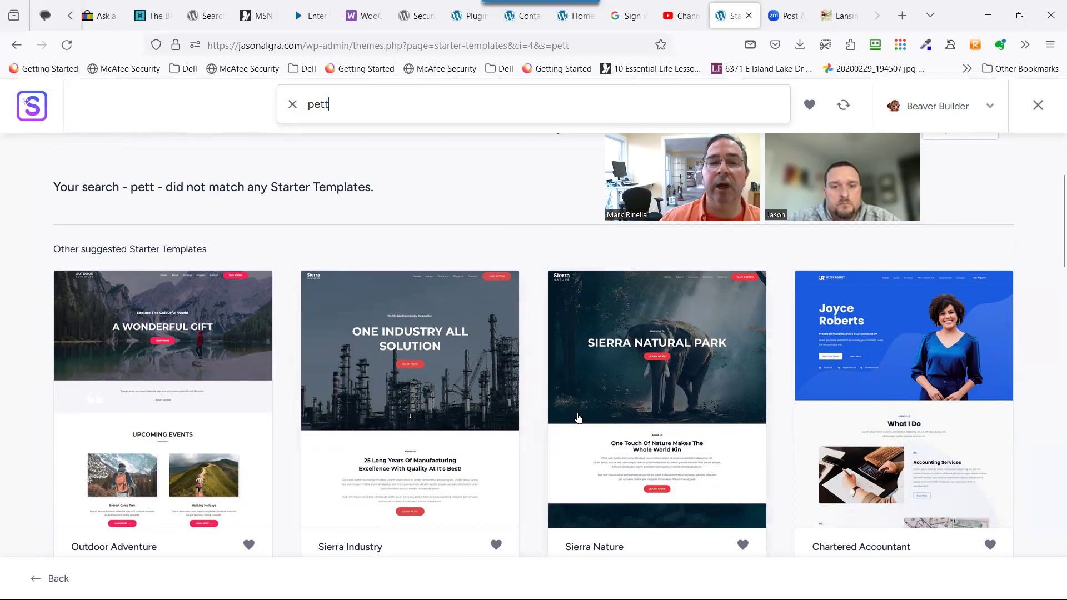
scroll(500, 333, "up", 3)
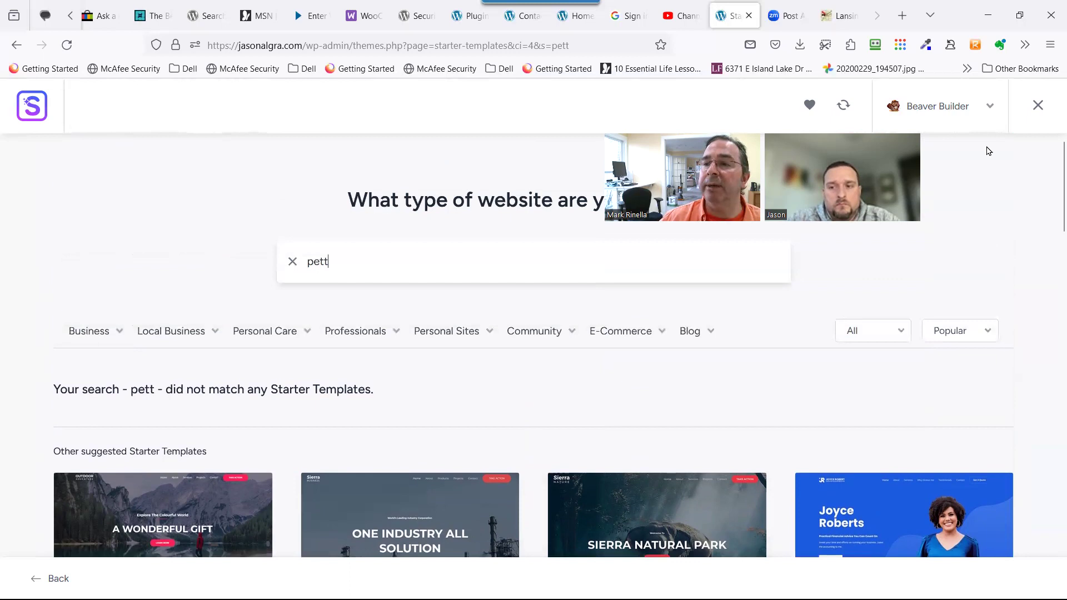
Exit the Starter Templates library back to the Dashboard and go to the Plugins page.
left_click(1029, 113)
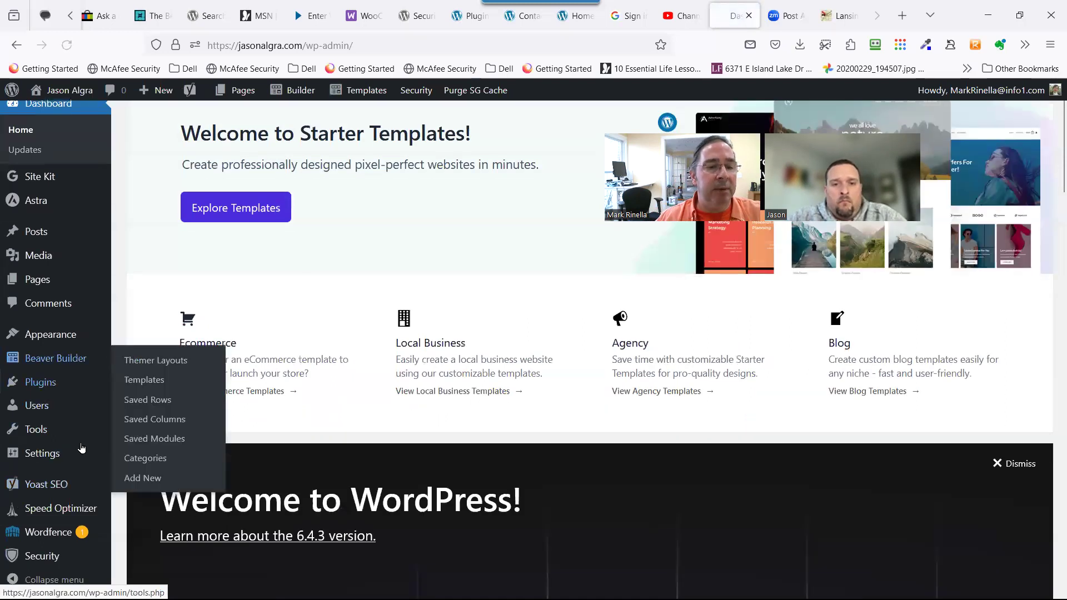
mouse_move(58, 466)
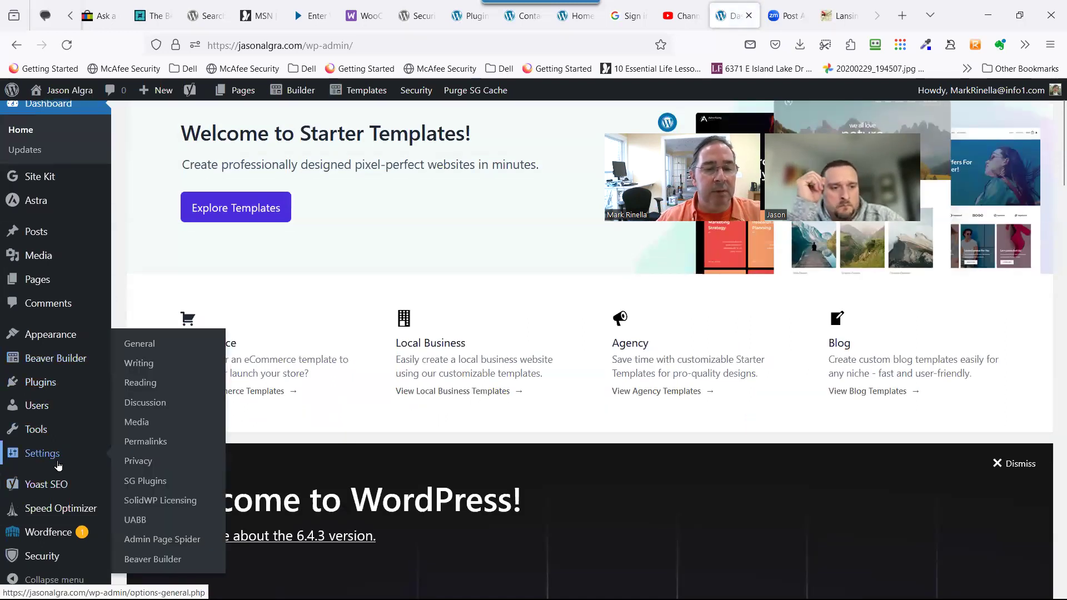
mouse_move(88, 365)
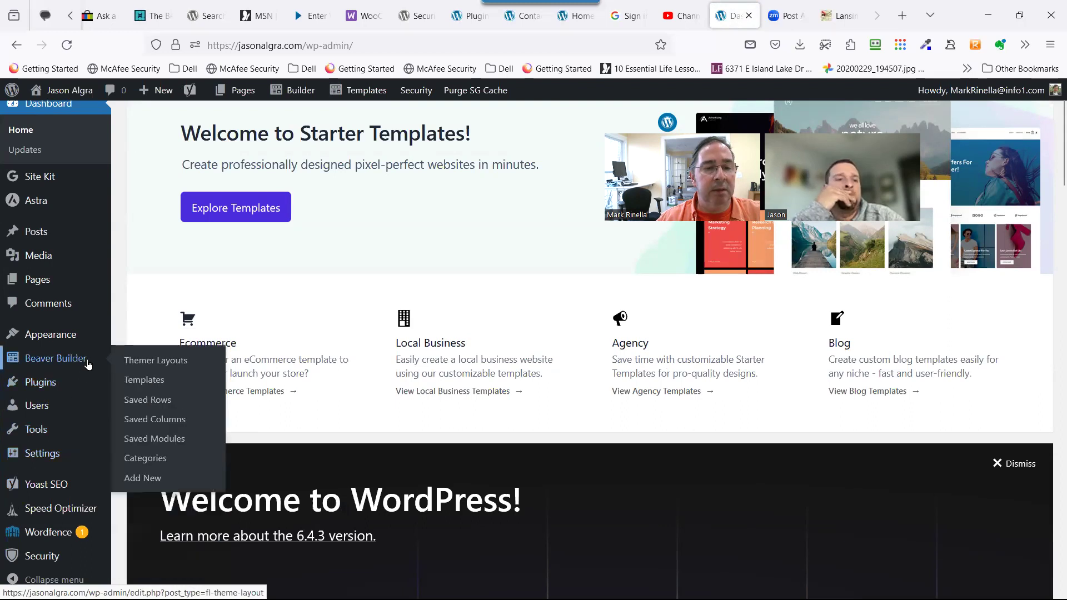
mouse_move(90, 341)
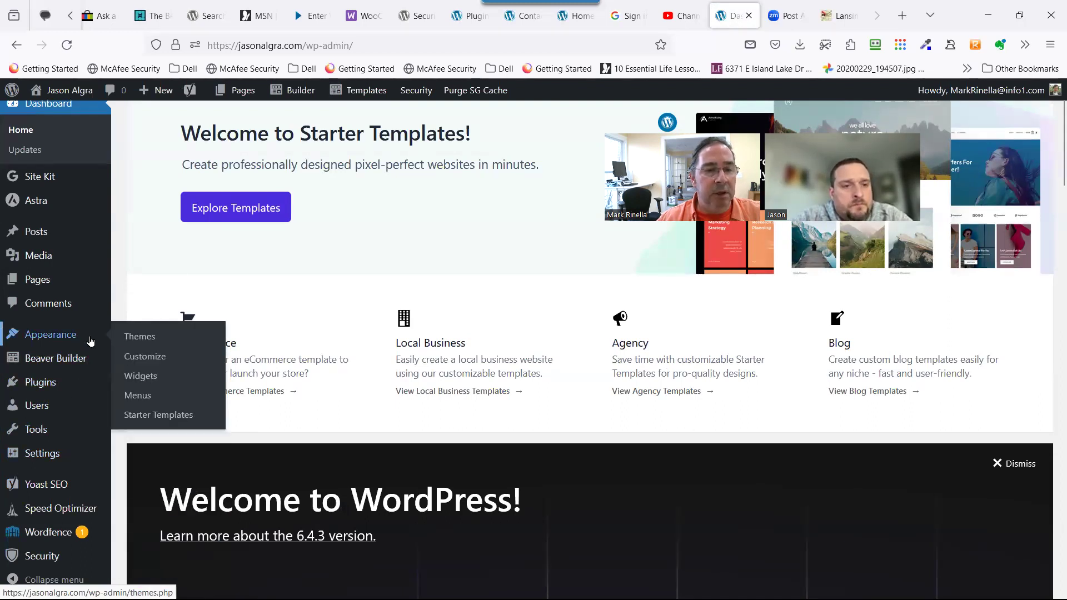
scroll(81, 464, "down", 3)
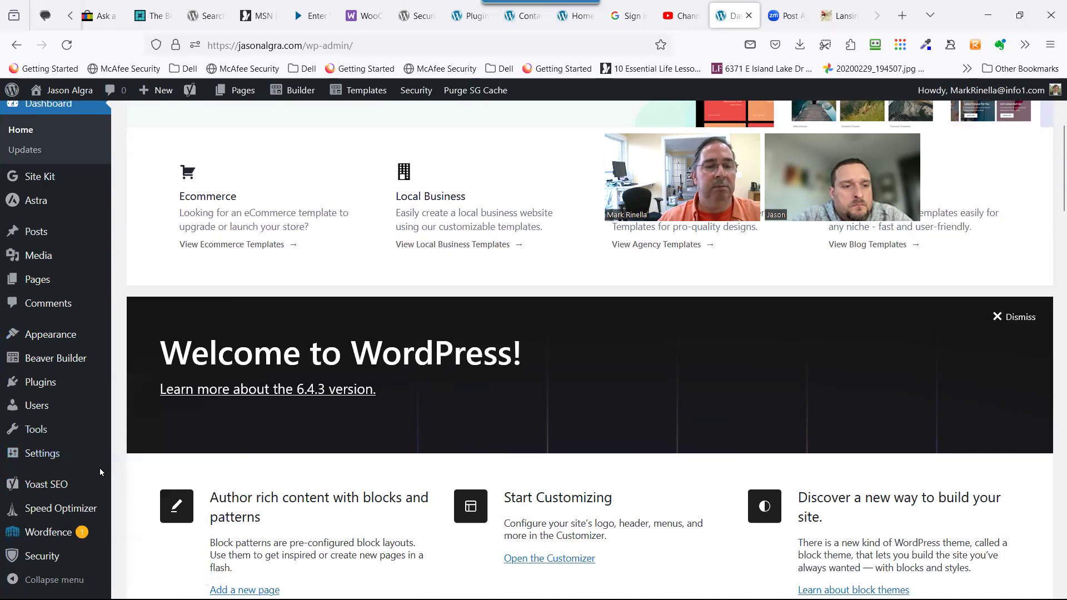
mouse_move(70, 502)
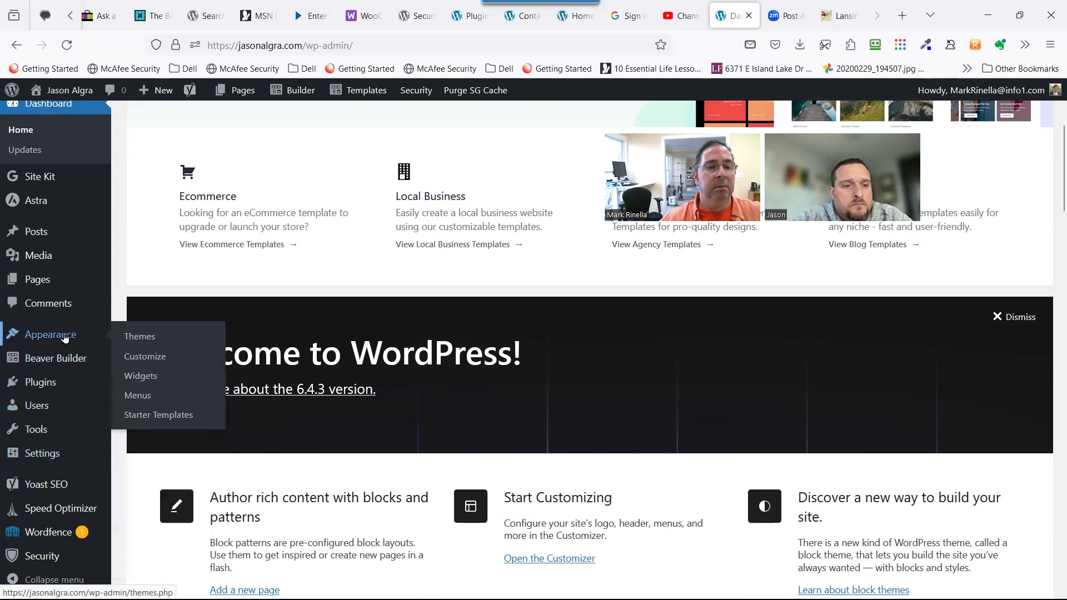
left_click(48, 388)
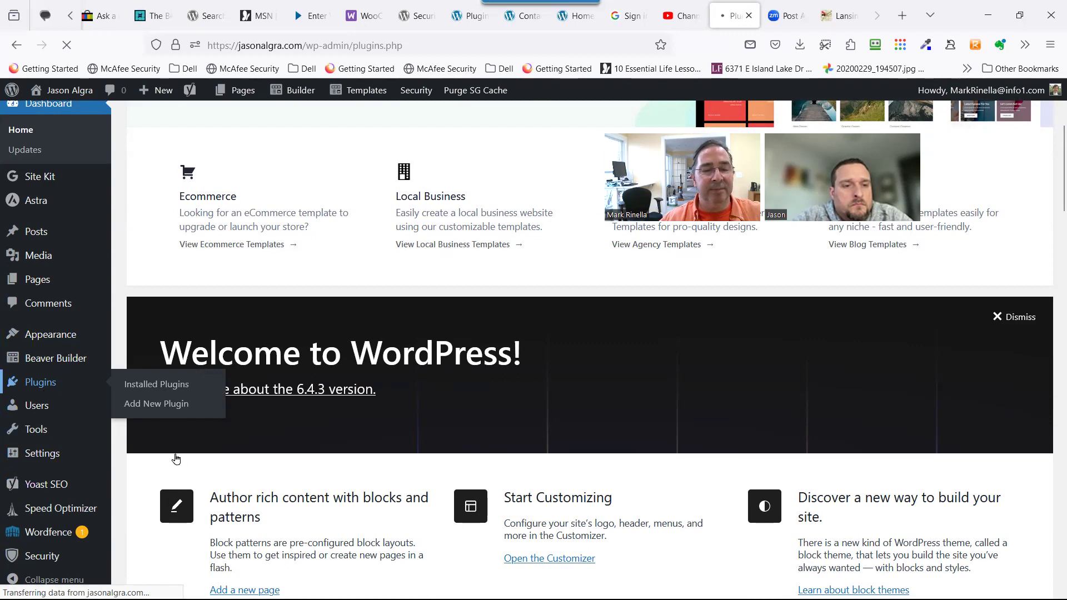
scroll(292, 467, "down", 5)
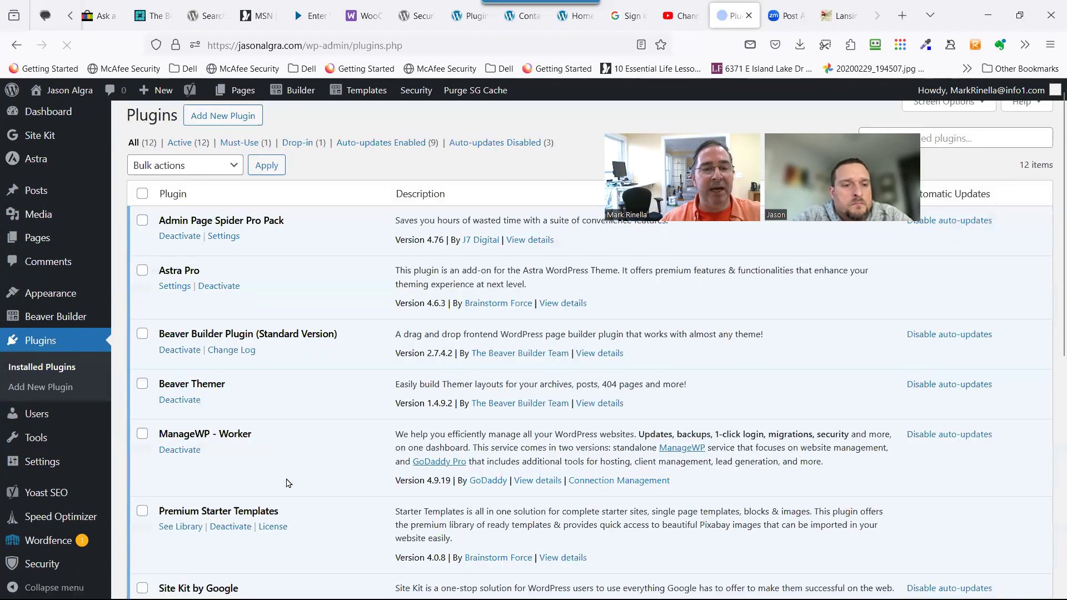
scroll(285, 479, "down", 1)
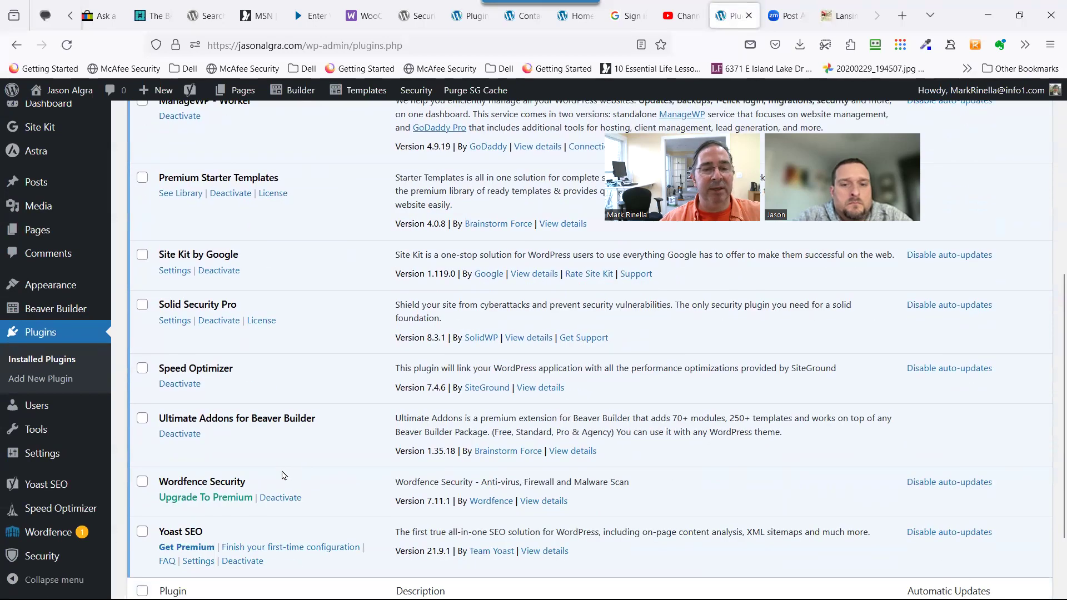
scroll(249, 459, "down", 1)
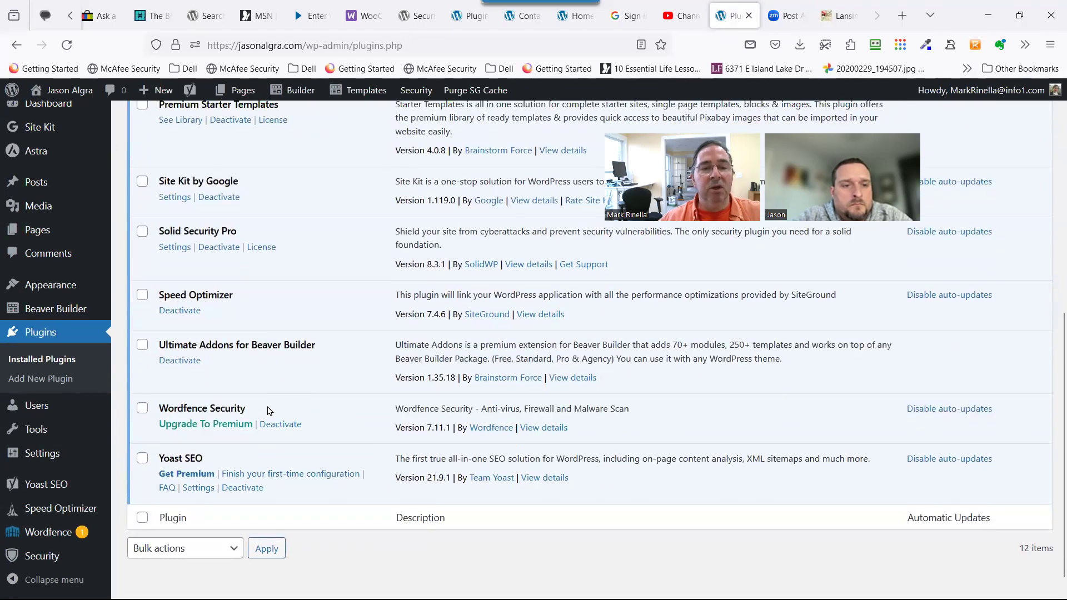
scroll(270, 411, "up", 1)
scroll(245, 334, "up", 5)
scroll(261, 477, "down", 1)
scroll(261, 476, "up", 1)
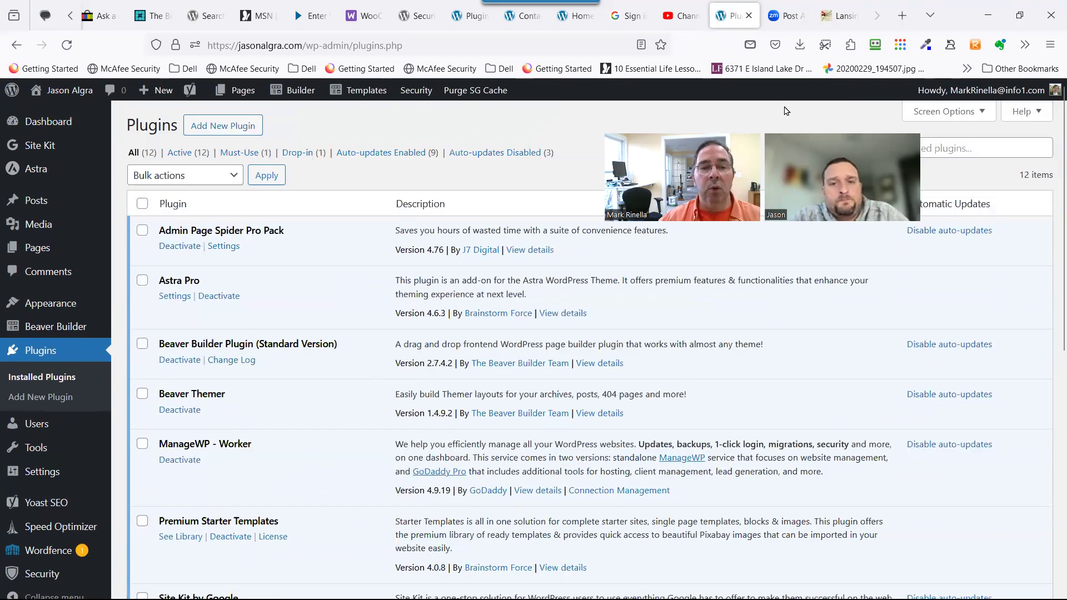
scroll(310, 494, "down", 3)
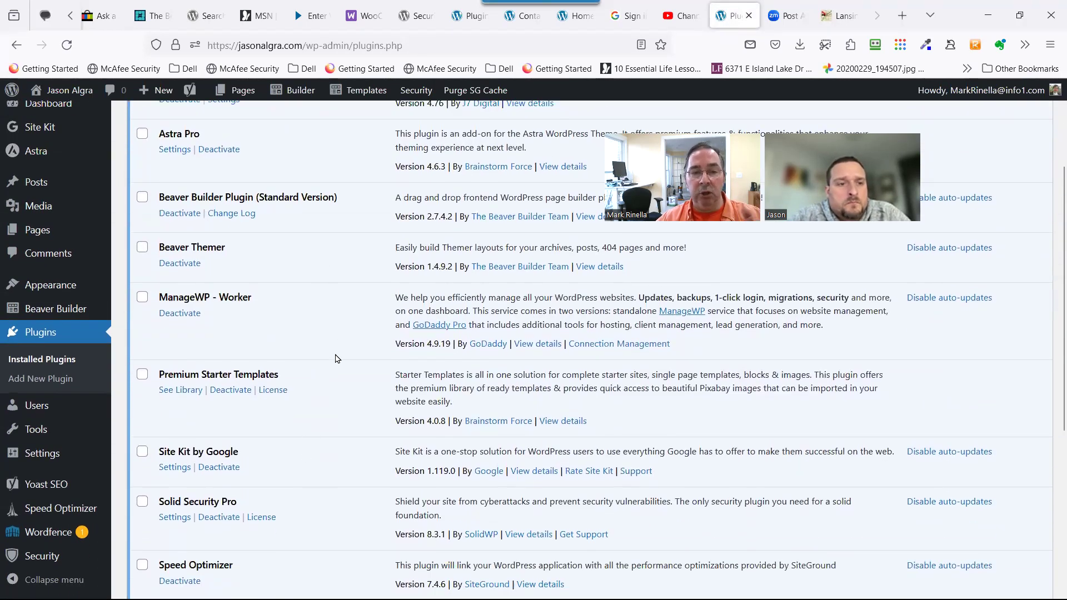
scroll(331, 376, "up", 3)
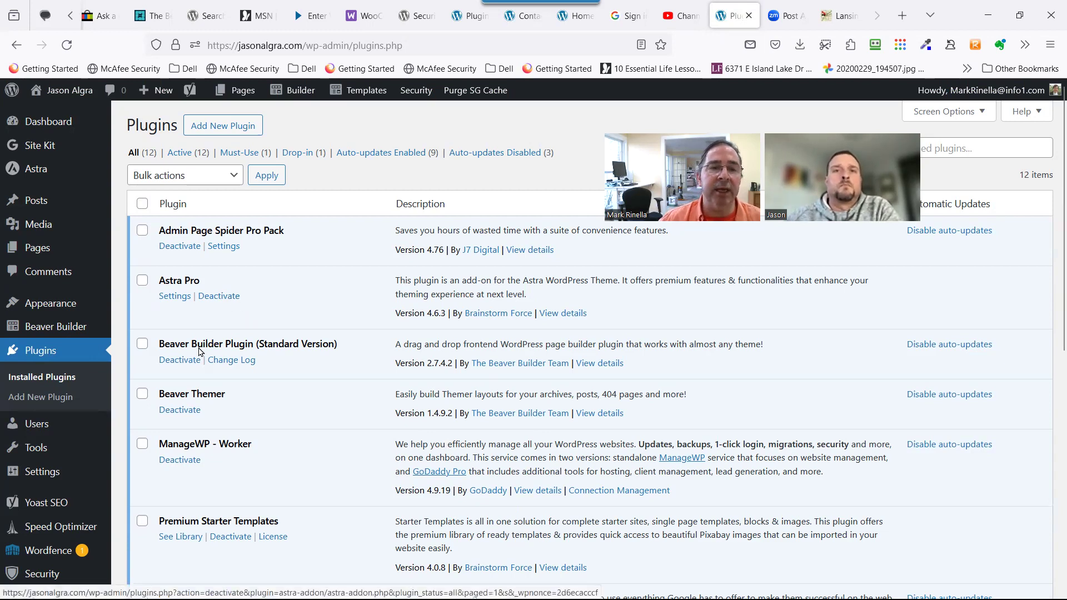
scroll(275, 286, "down", 1)
scroll(273, 288, "down", 3)
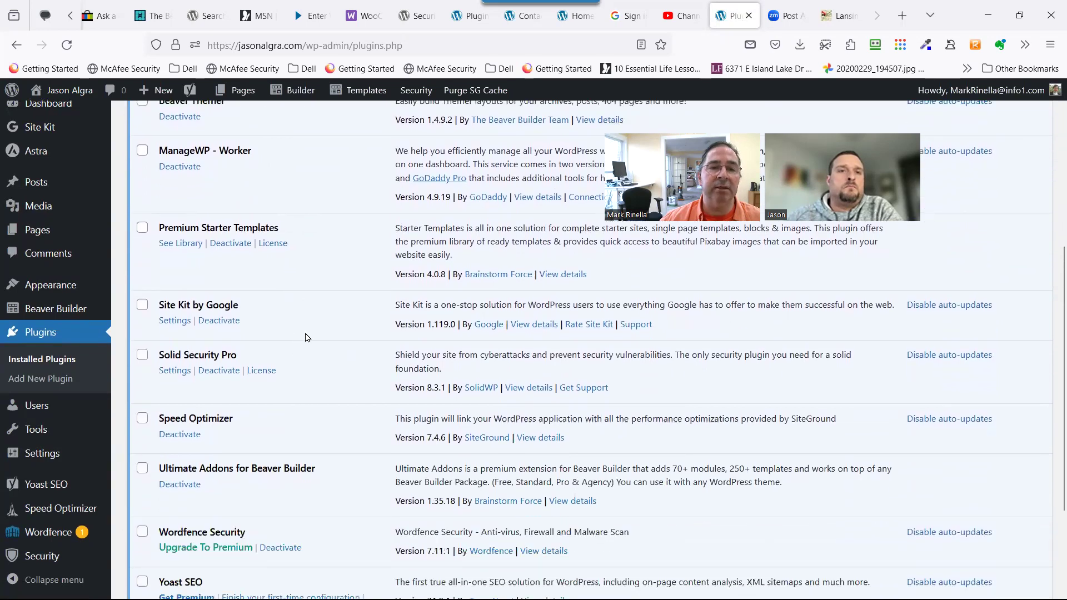
scroll(304, 327, "down", 2)
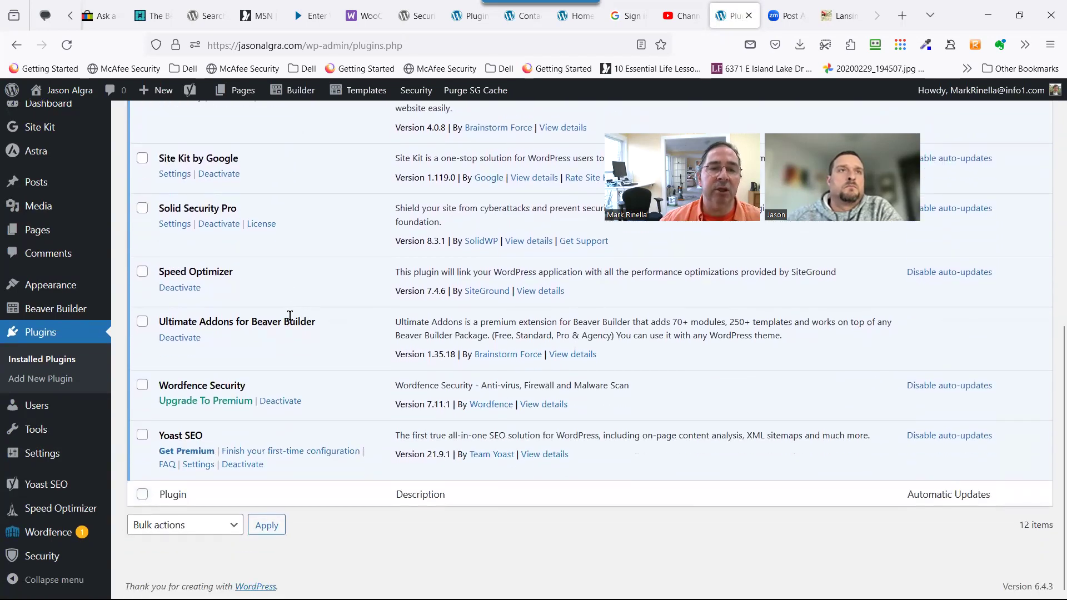
scroll(366, 383, "up", 1)
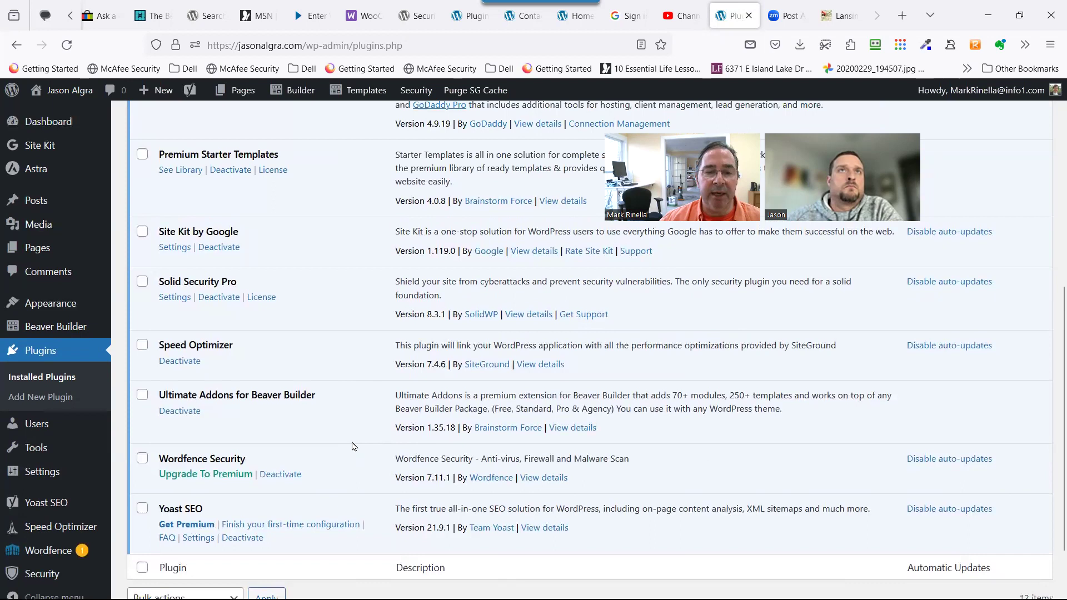
scroll(351, 445, "up", 5)
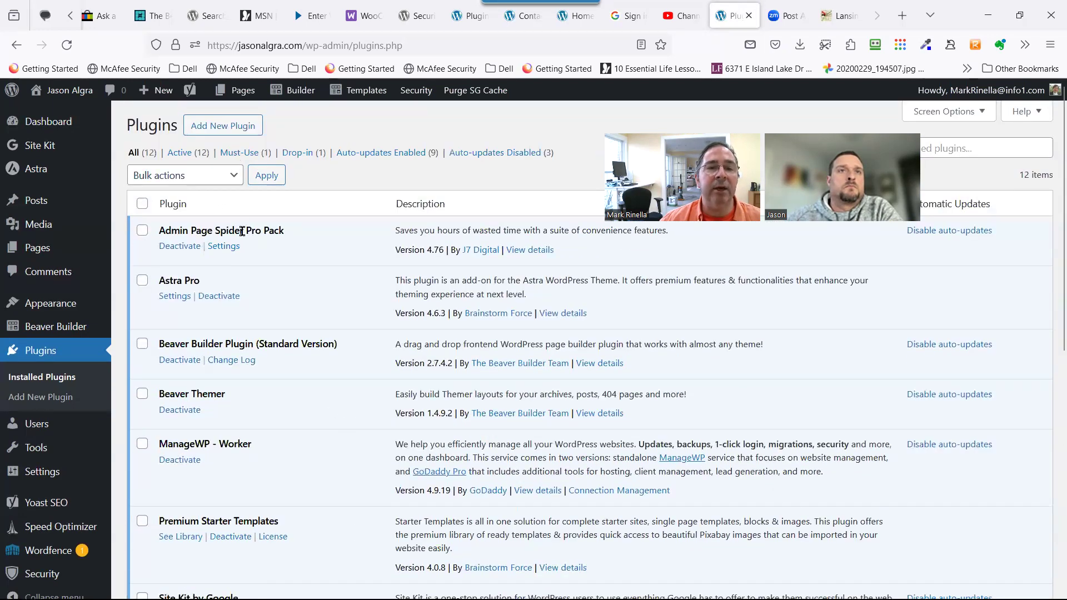
Pick bb-powerpack-2.32.3.zip from Downloads as the plugin file to upload.
left_click(227, 126)
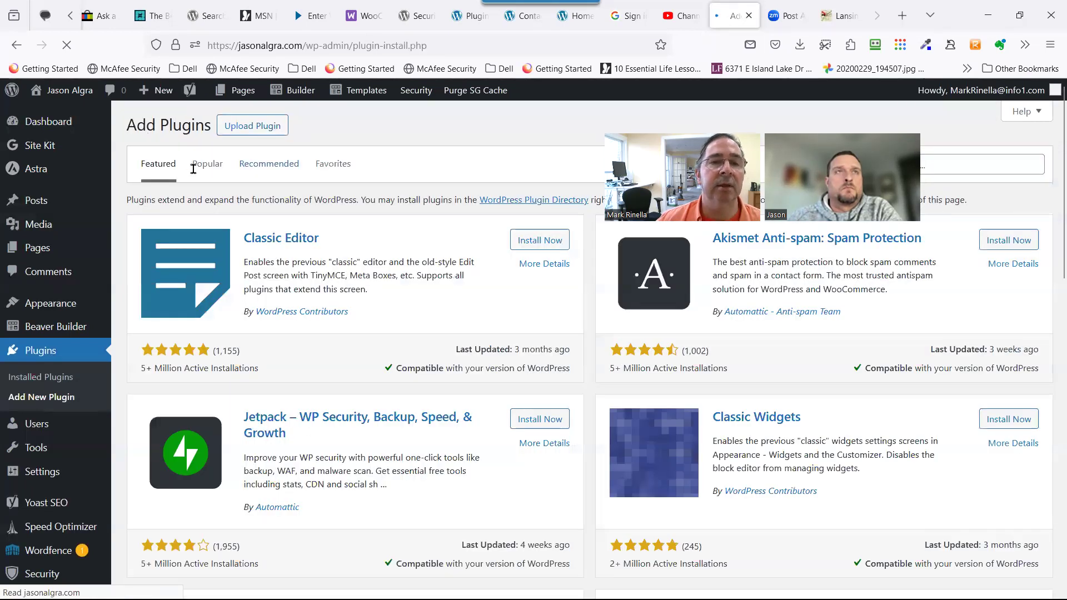
left_click(256, 127)
left_click(489, 254)
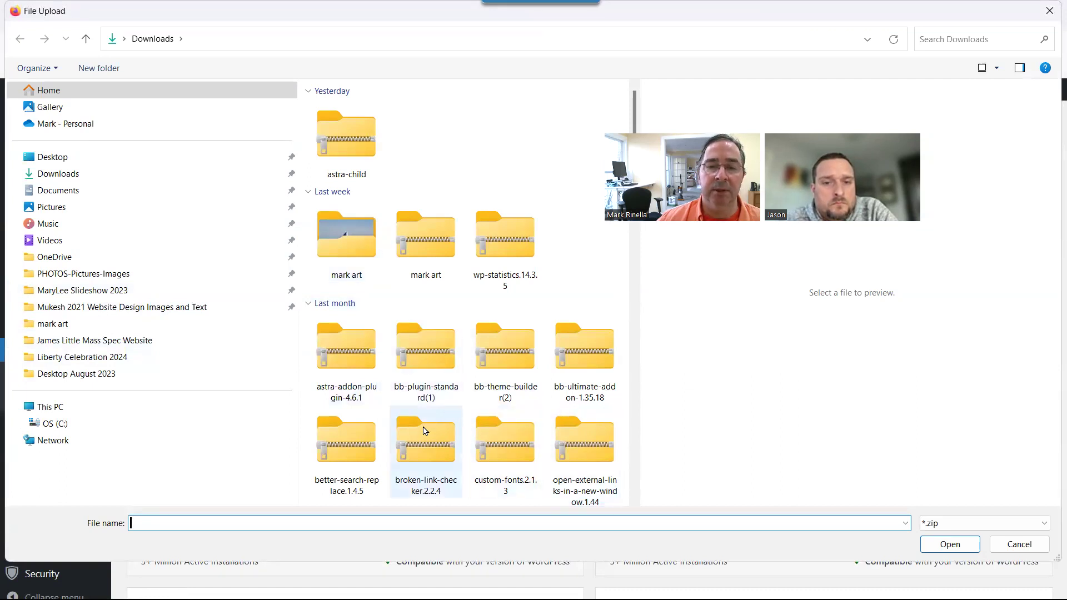
scroll(414, 483, "down", 2)
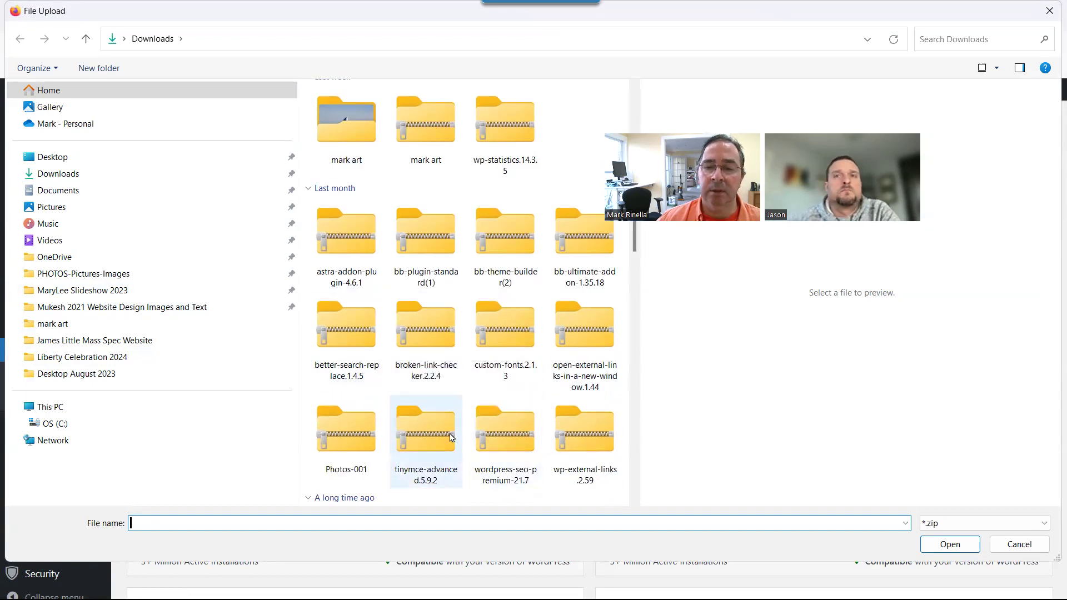
scroll(491, 478, "down", 5)
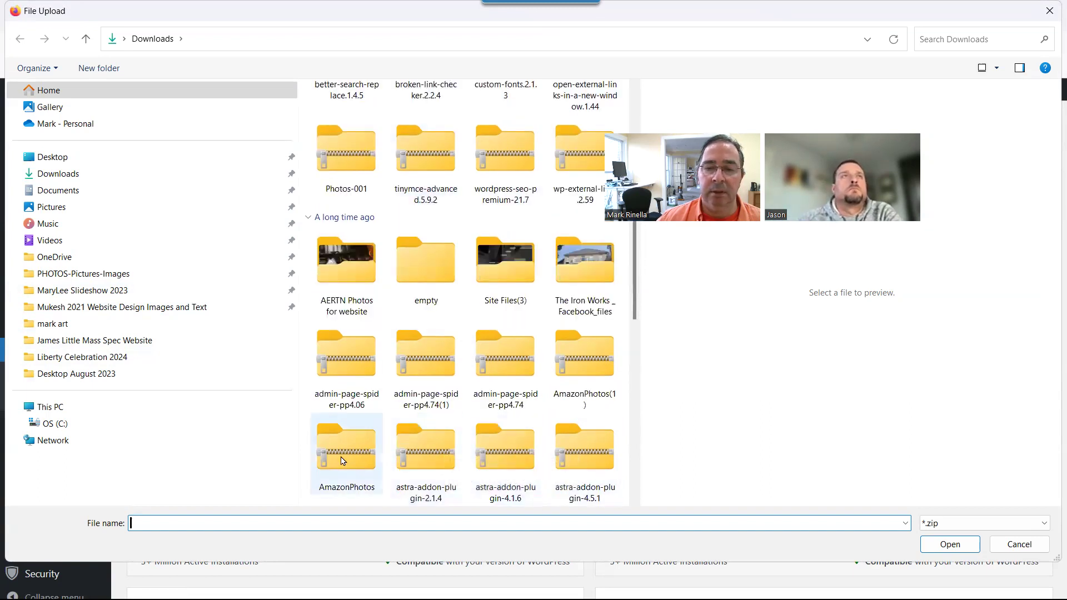
scroll(388, 483, "down", 5)
double_click(565, 341)
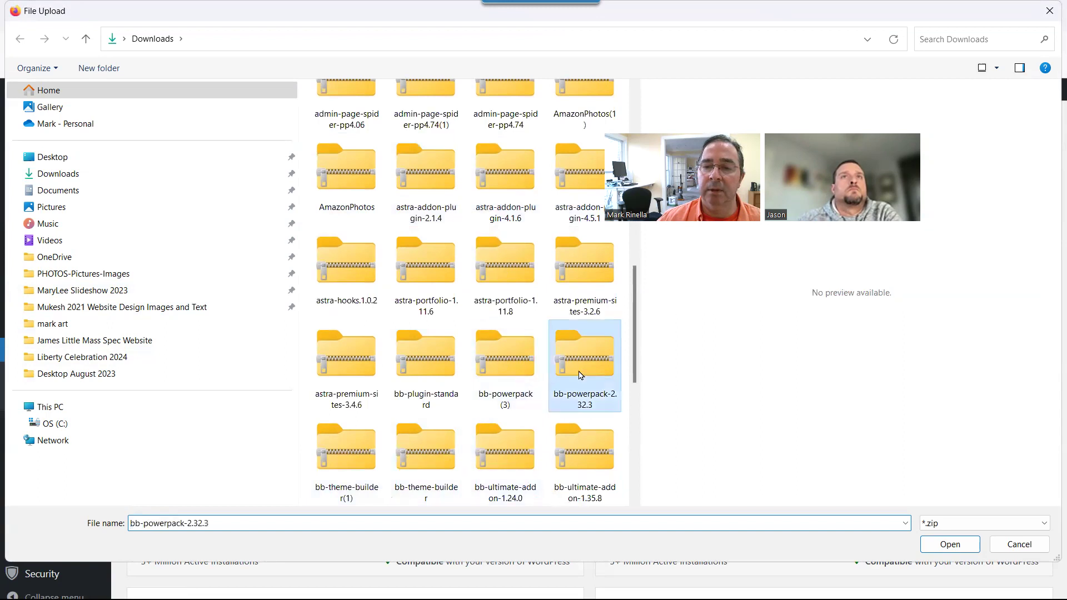
Install the uploaded bb-powerpack-2.32.3.zip plugin package.
left_click(675, 250)
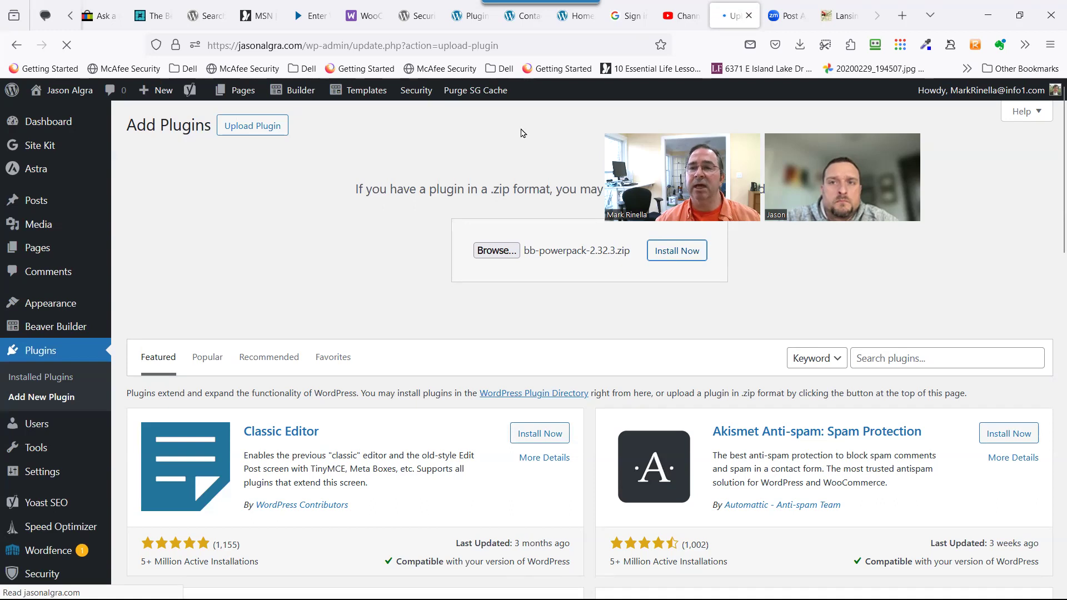
Activate PowerPack for Beaver Builder 2.32.3 and confirm it in the 13-plugin list.
left_click(168, 235)
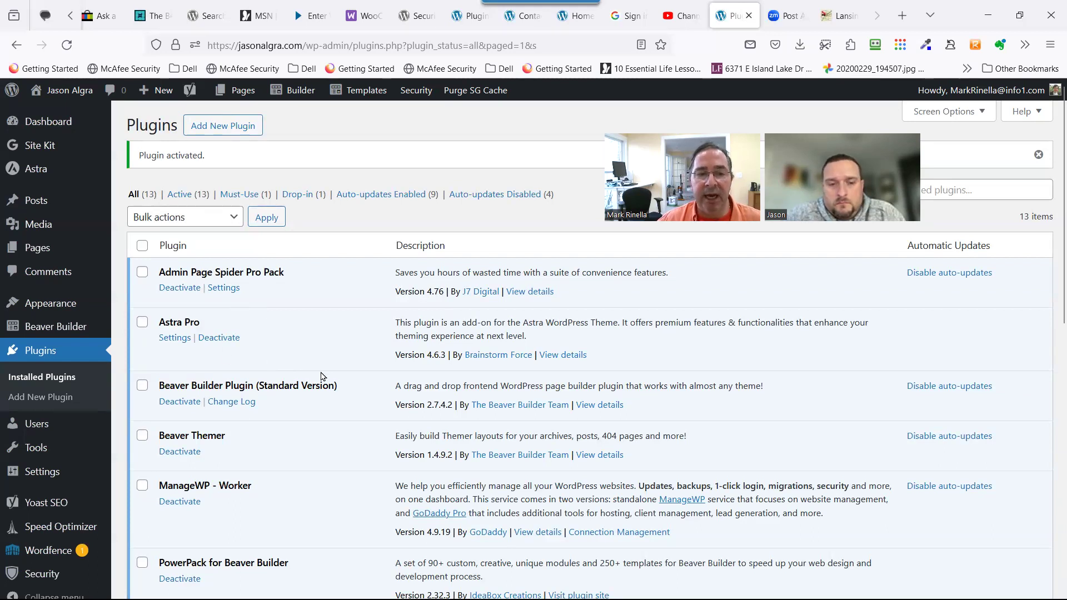
scroll(309, 391, "down", 4)
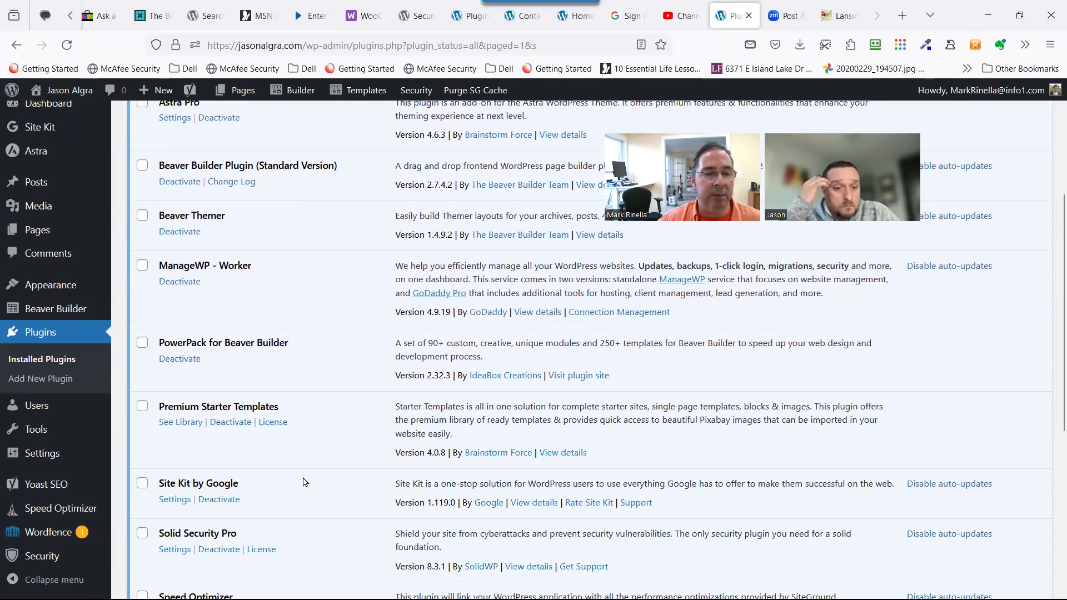
Open the PowerPack license settings and follow the license key link to the vendor's login page.
mouse_move(83, 453)
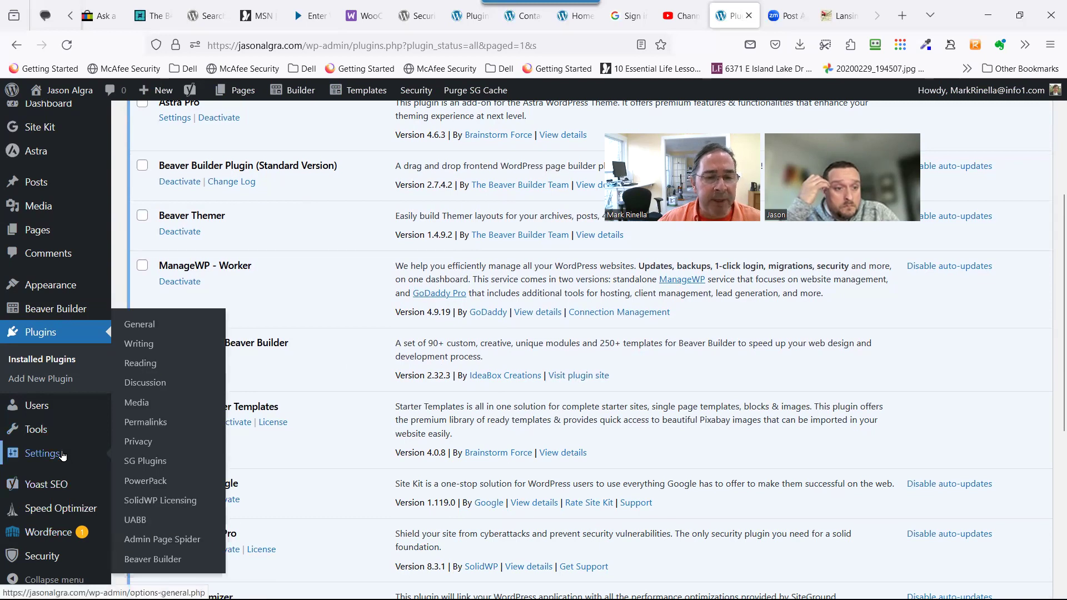
left_click(142, 481)
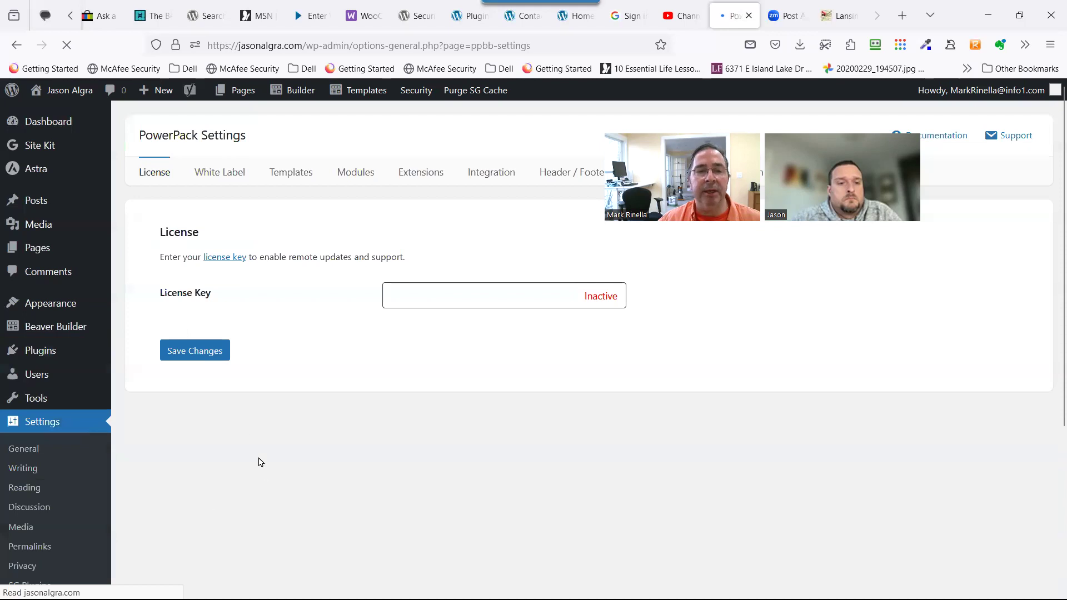
left_click(414, 293)
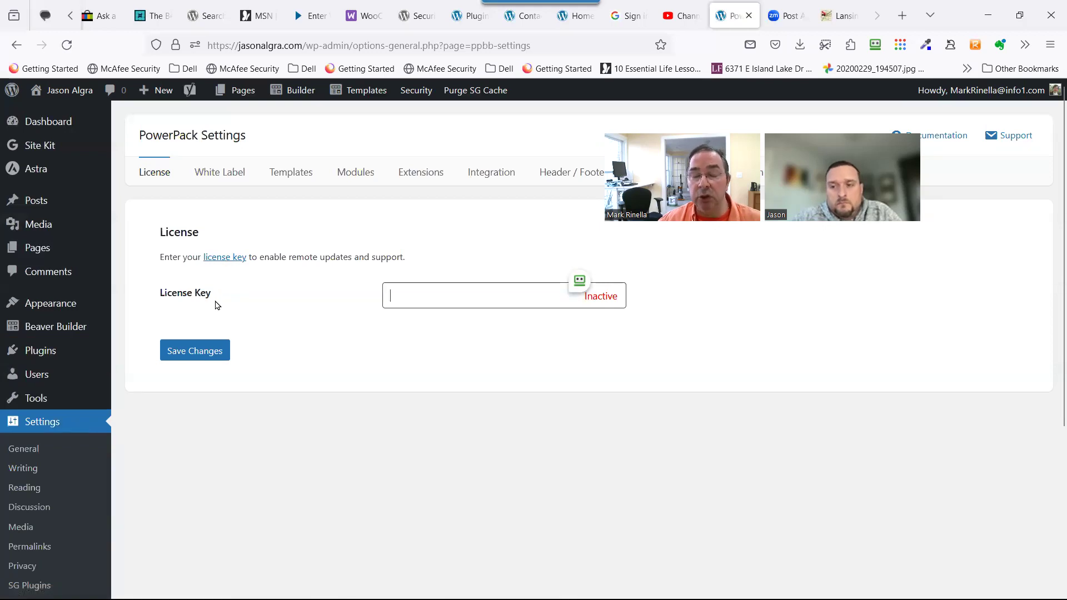
left_click(223, 257)
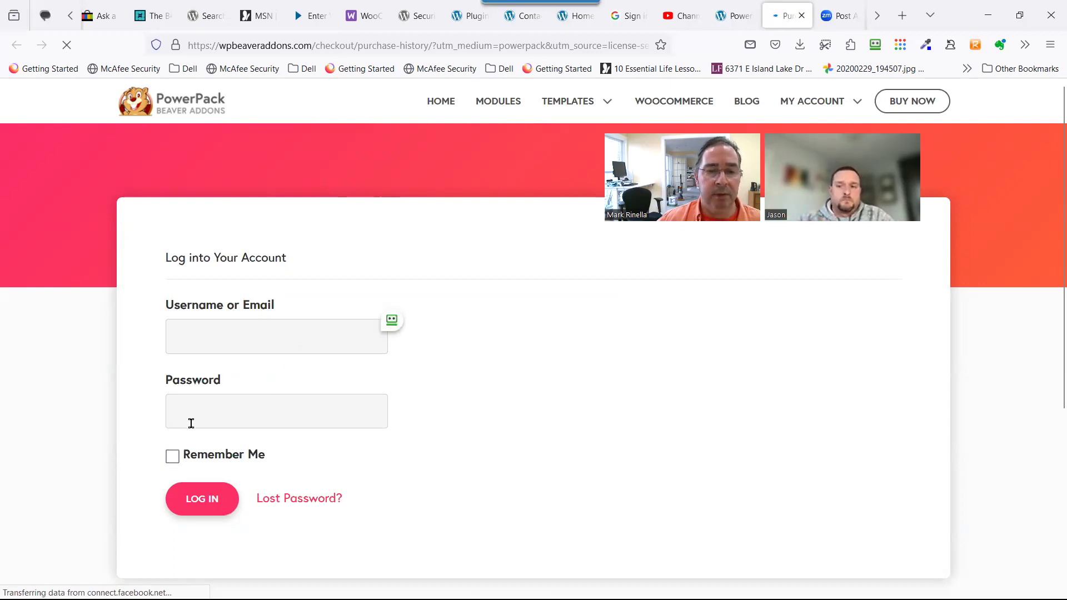
Log in to the PowerPack account with the saved credentials to reach its downloads list.
left_click(389, 325)
left_click(418, 322)
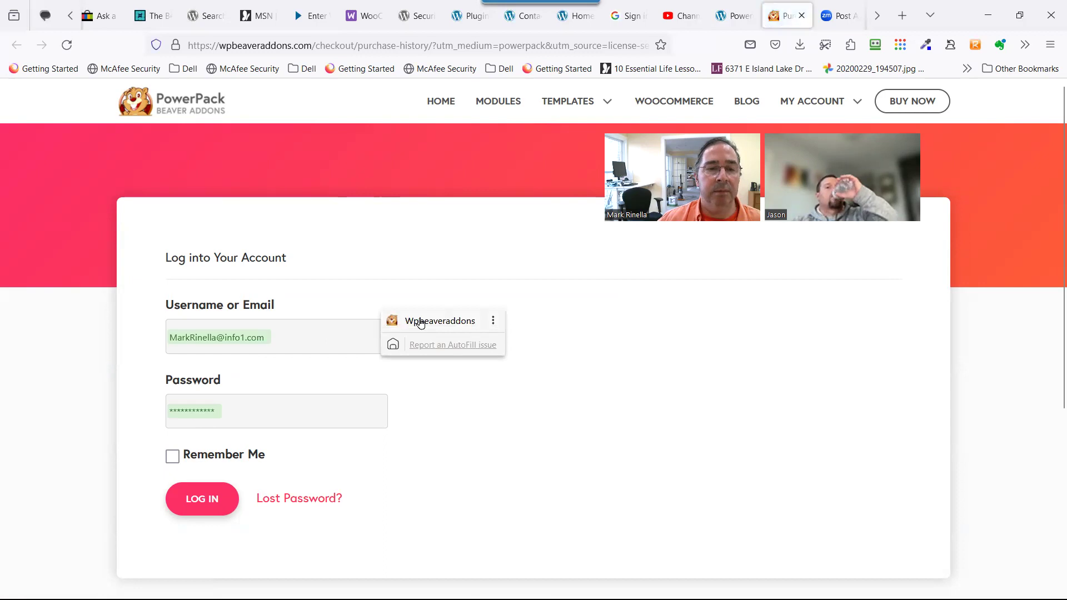
left_click(421, 322)
key("Return")
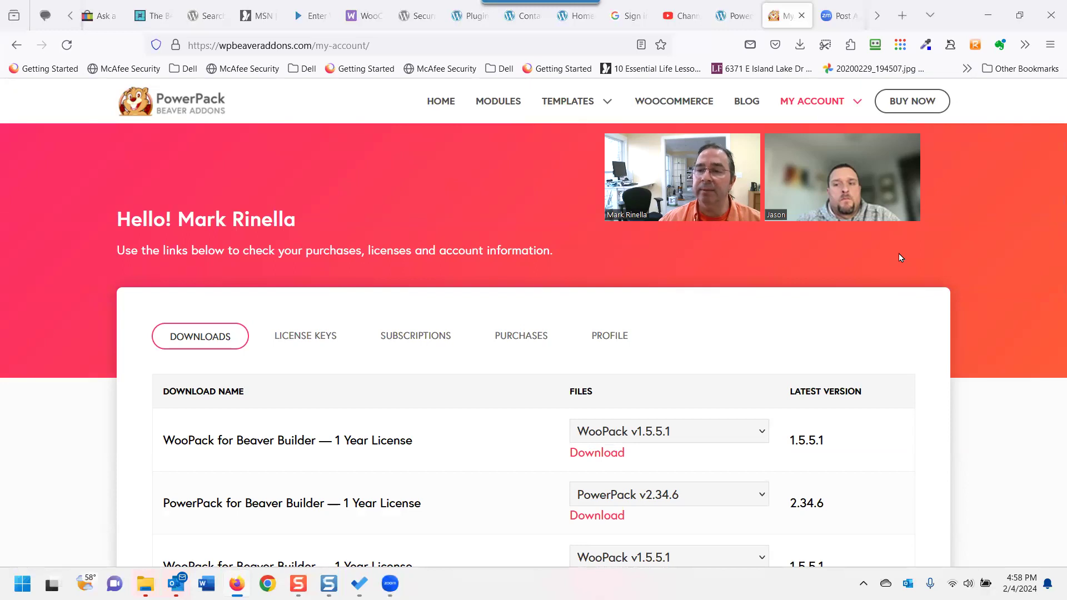
Activate and save the PowerPack license key, then view the Maintenance Mode settings.
key("ctrl+shift+Tab")
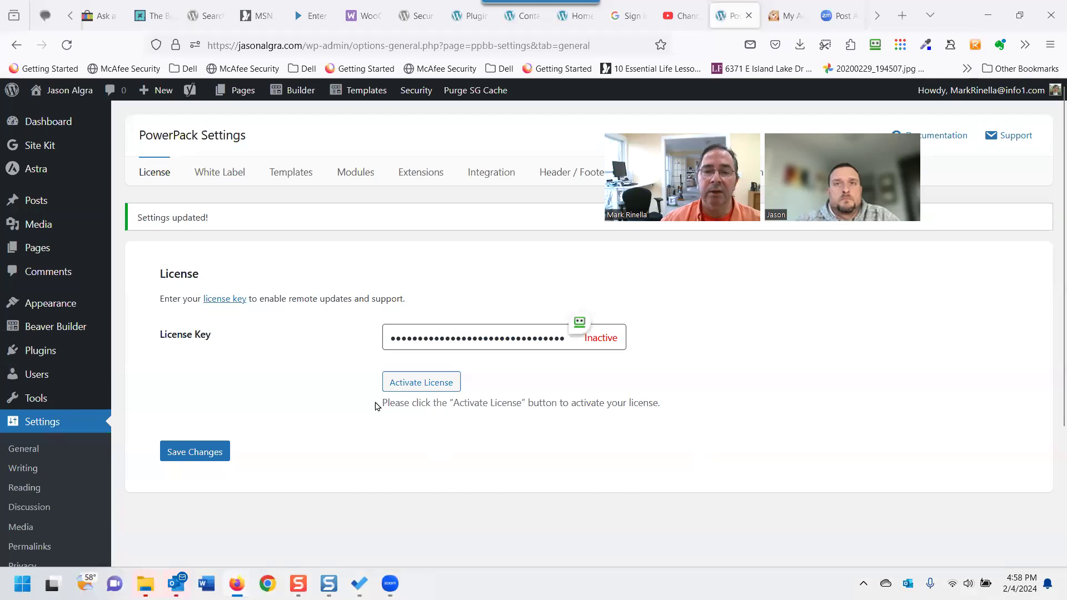
left_click(417, 382)
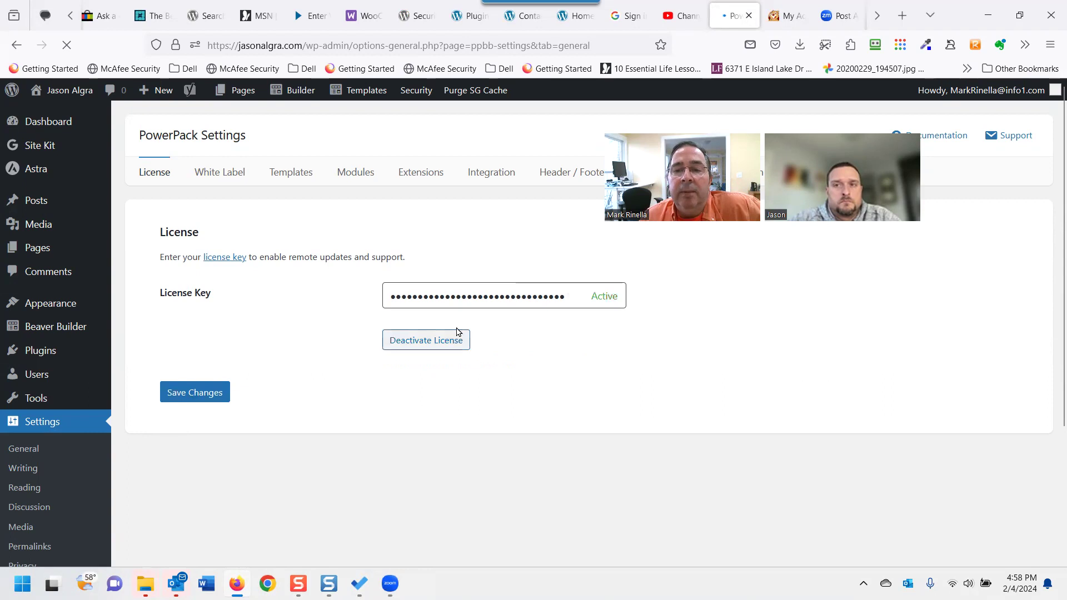
left_click(221, 394)
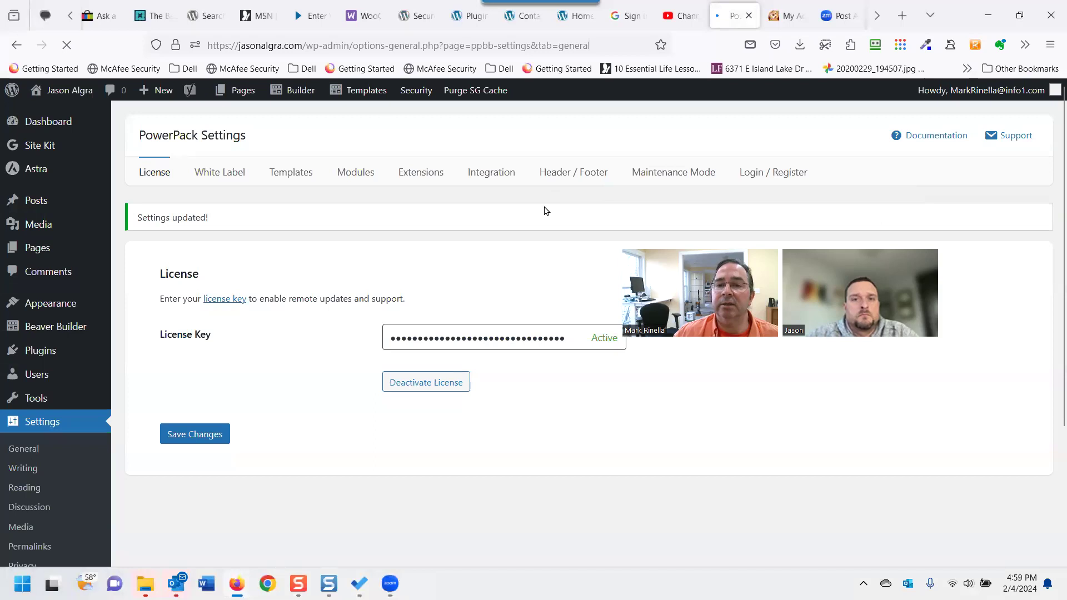
left_click(648, 174)
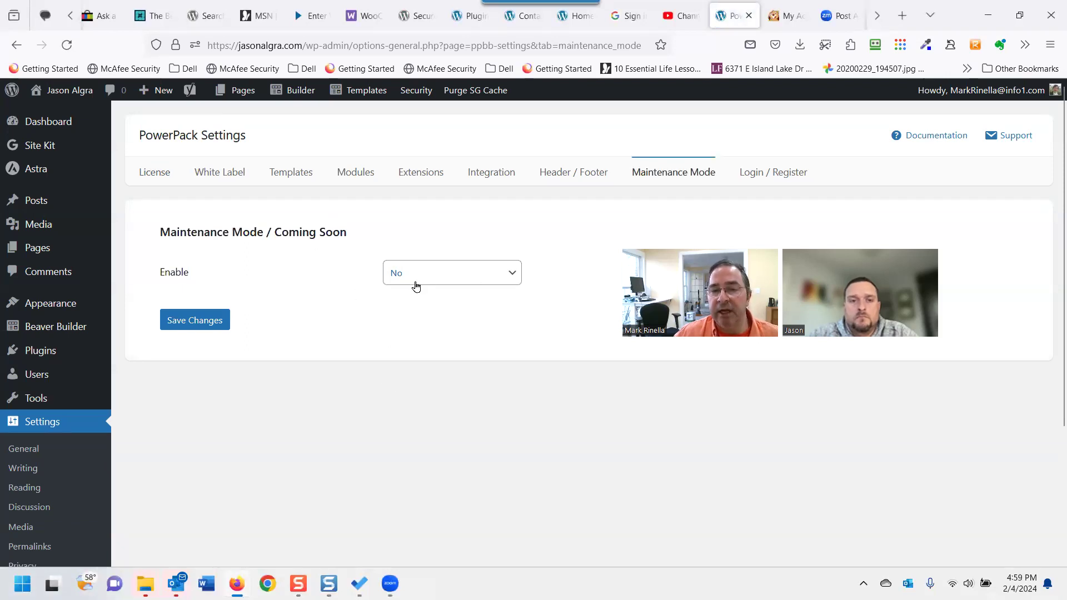
Turn on maintenance mode, leave its page template unchosen, and move to the PowerPack Templates section.
left_click(448, 279)
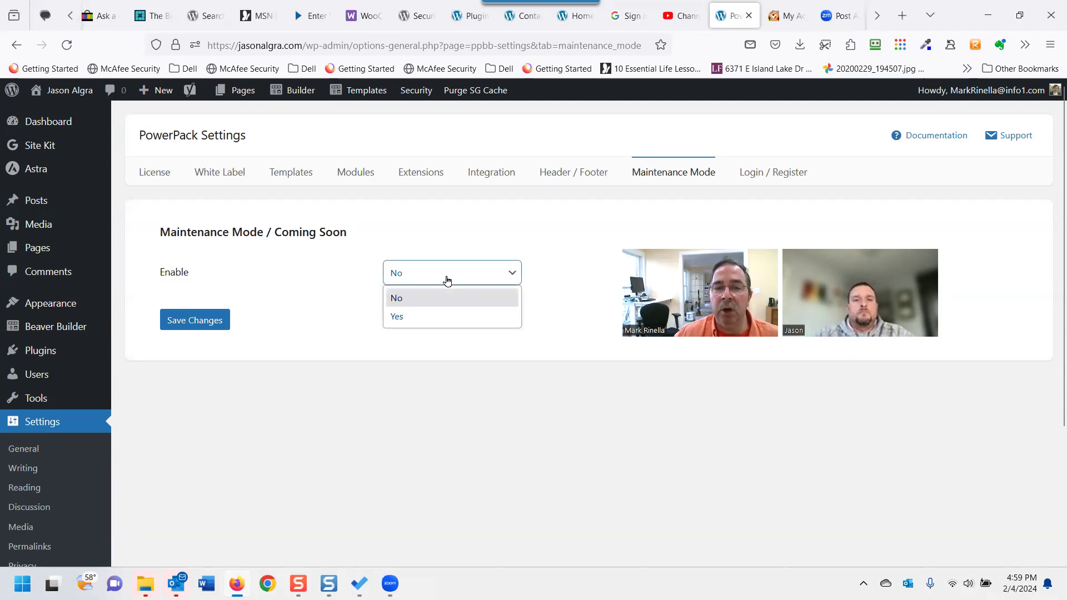
left_click(431, 315)
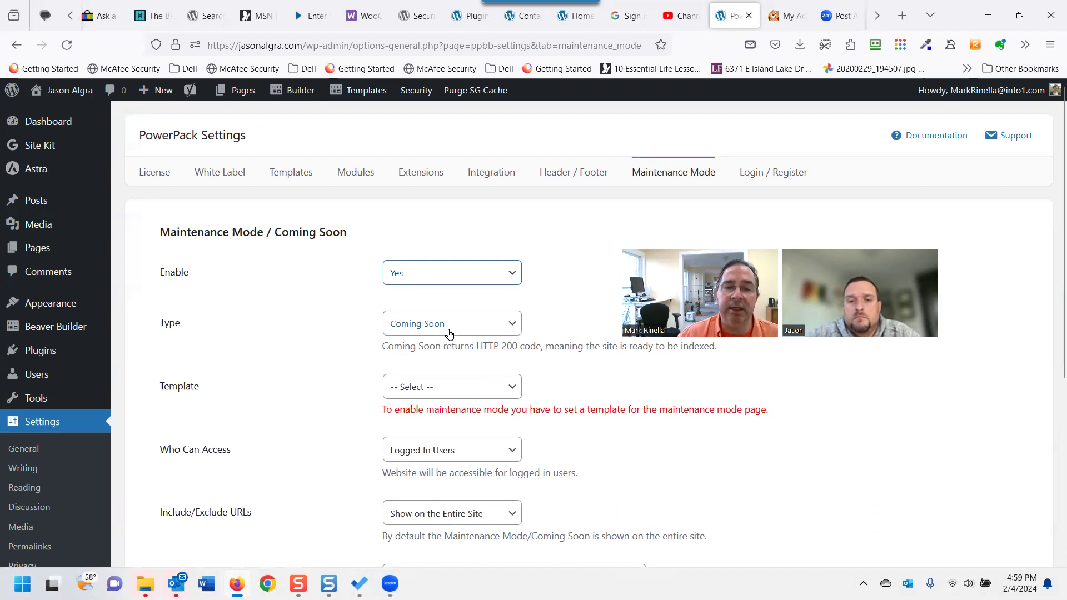
left_click(471, 395)
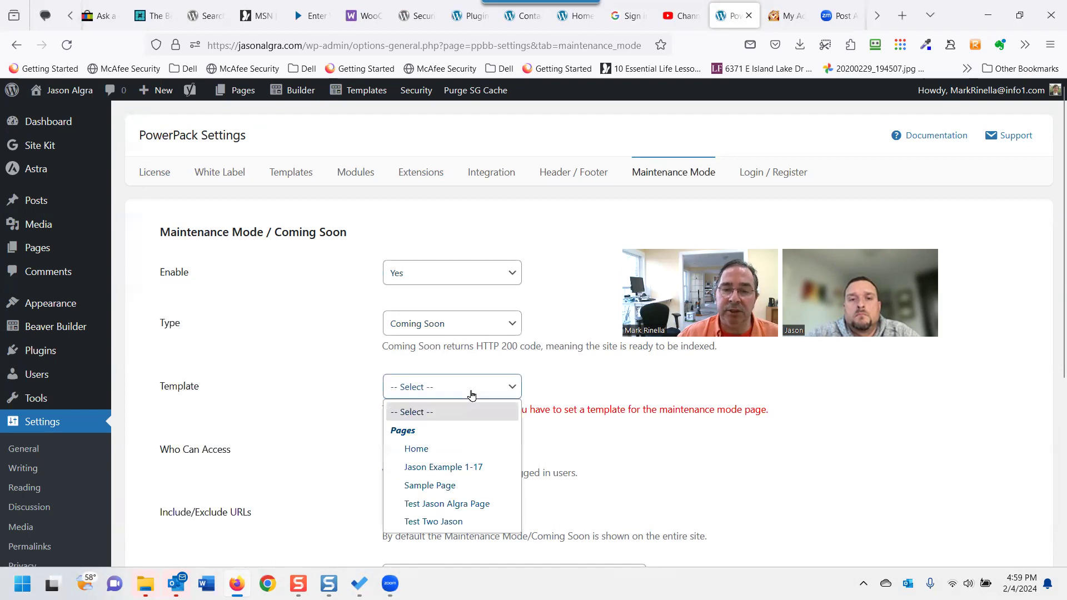
left_click(474, 391)
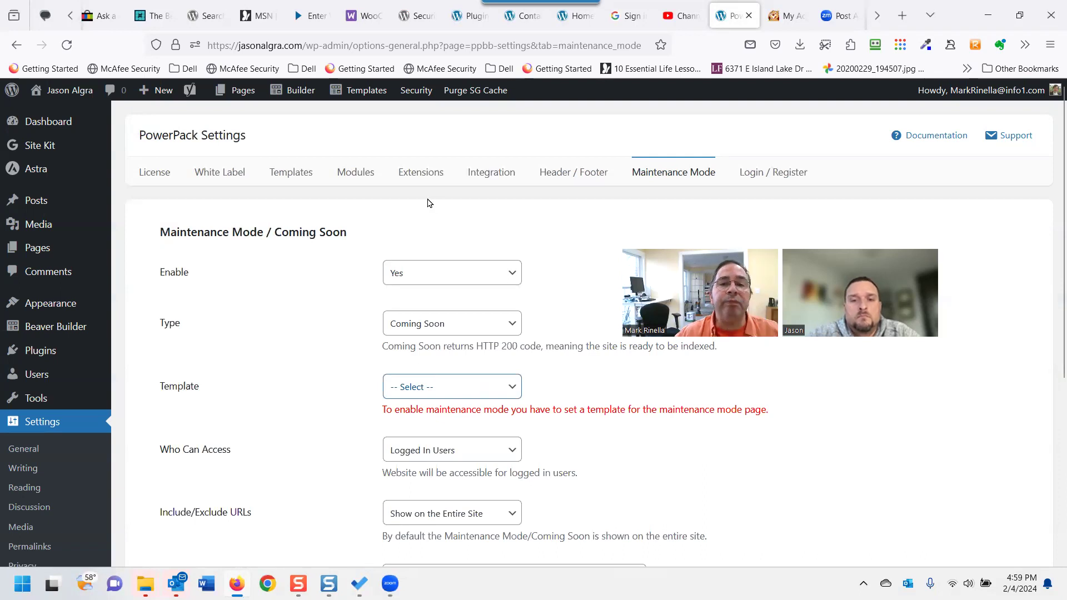
left_click(282, 180)
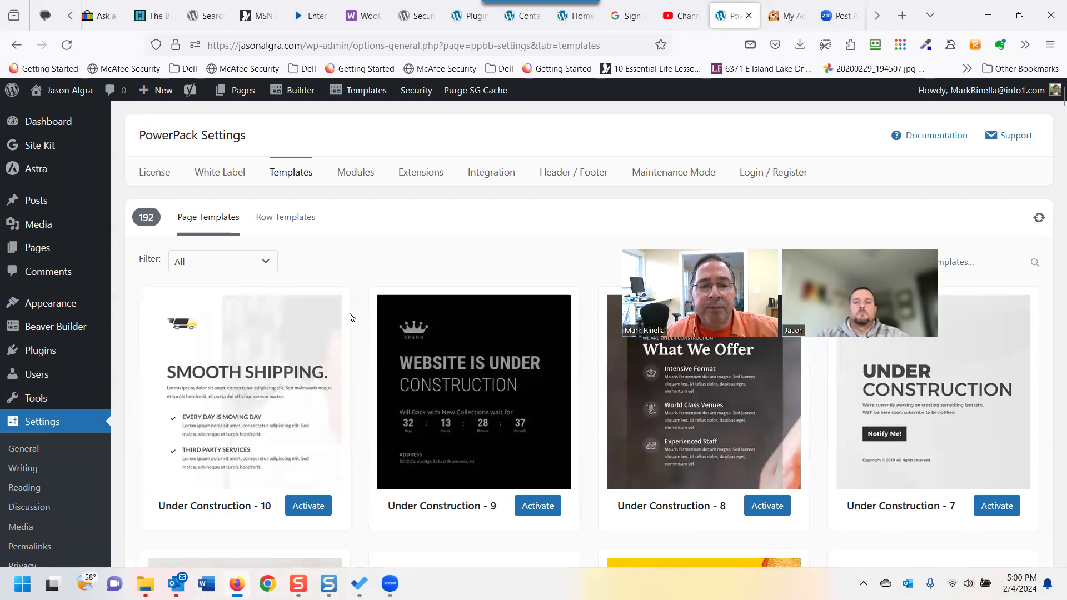
Browse all 192 page templates, including Coming Soon, Under Construction and Login designs, then return to the top.
scroll(348, 389, "down", 3)
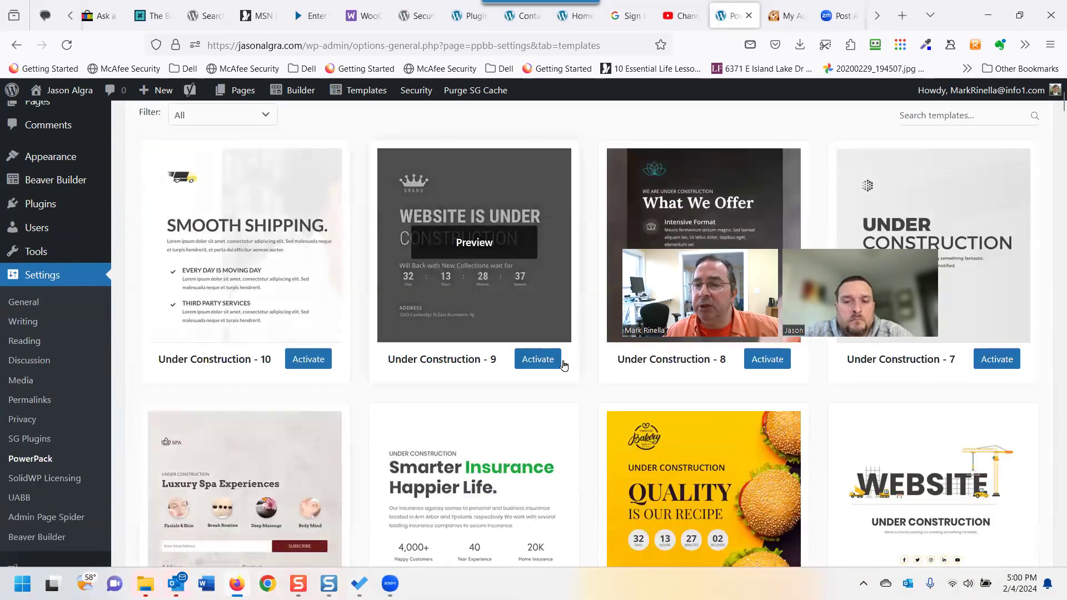
scroll(538, 361, "down", 6)
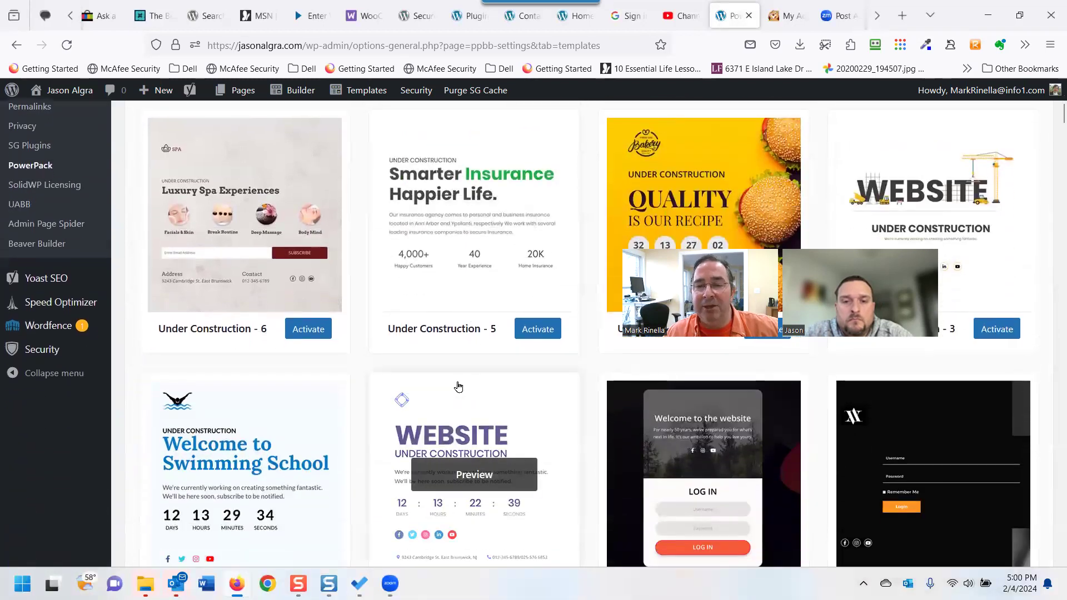
mouse_move(227, 215)
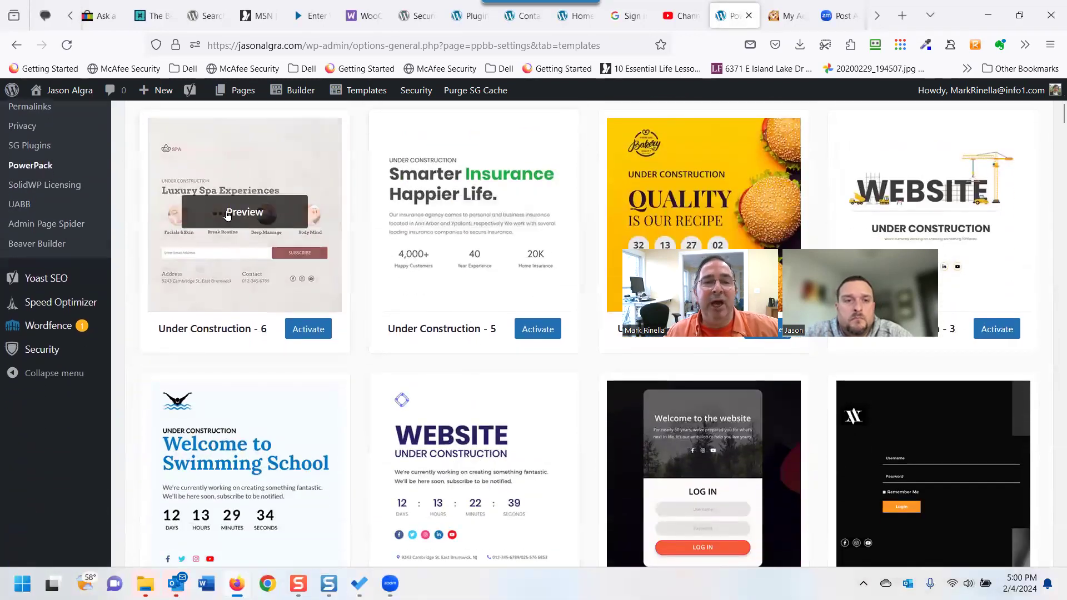
scroll(541, 352, "down", 4)
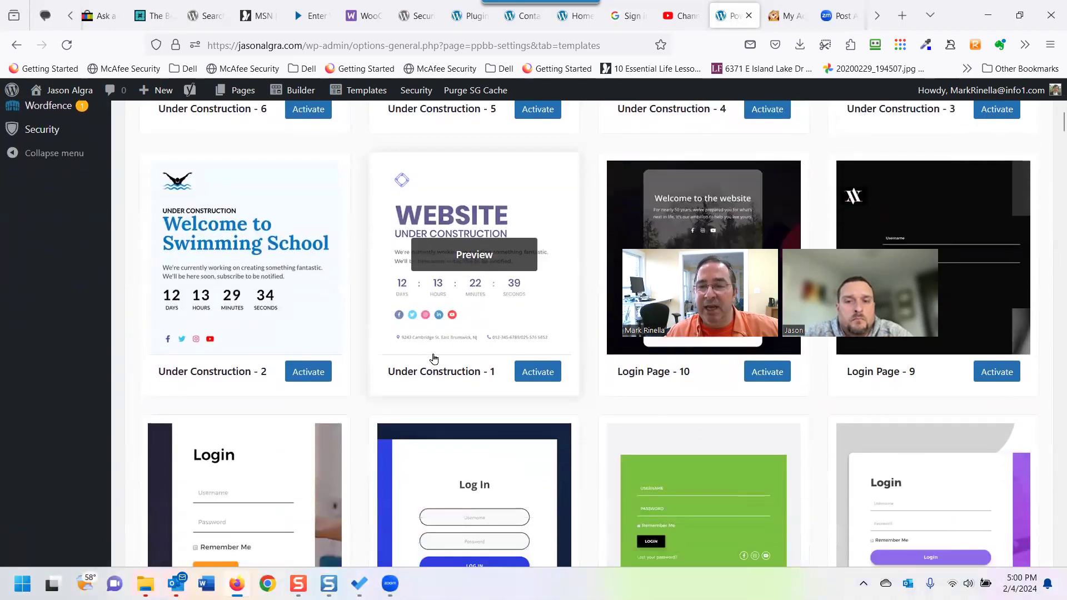
scroll(434, 357, "down", 7)
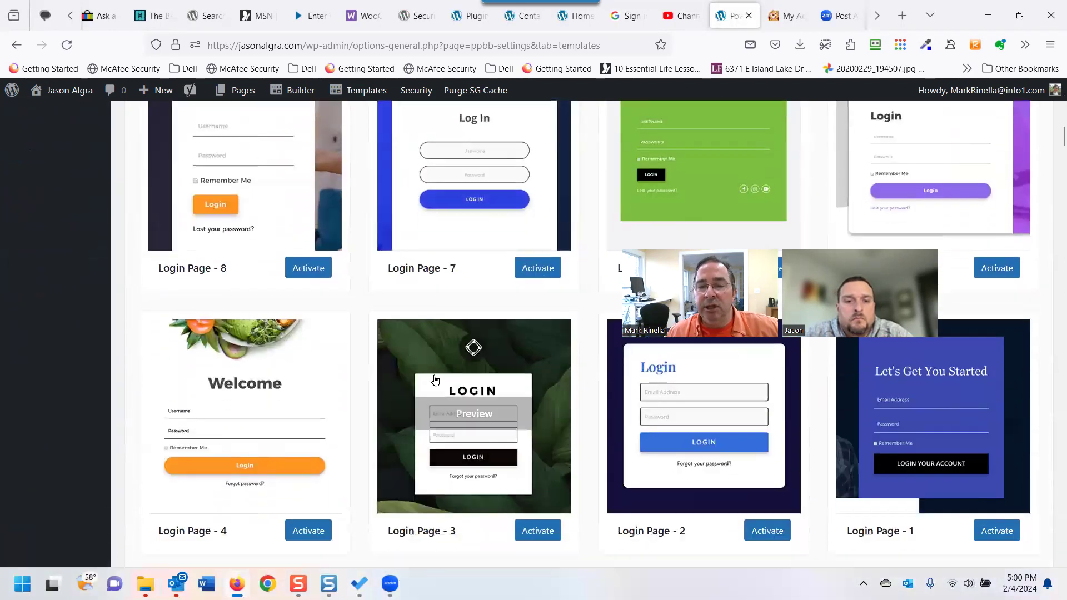
scroll(435, 380, "down", 8)
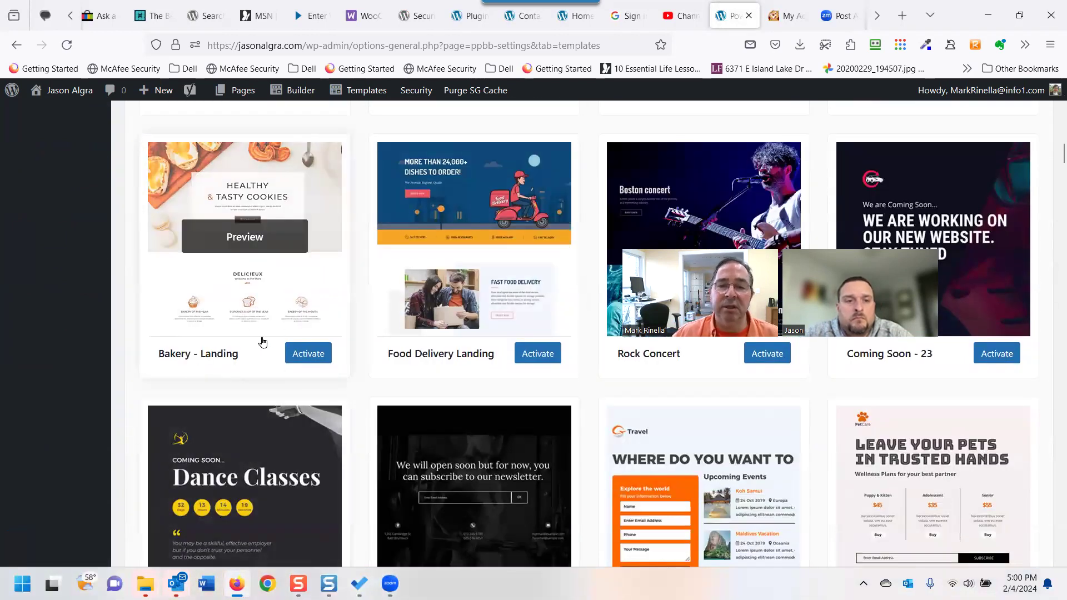
scroll(681, 367, "down", 1)
scroll(750, 400, "down", 3)
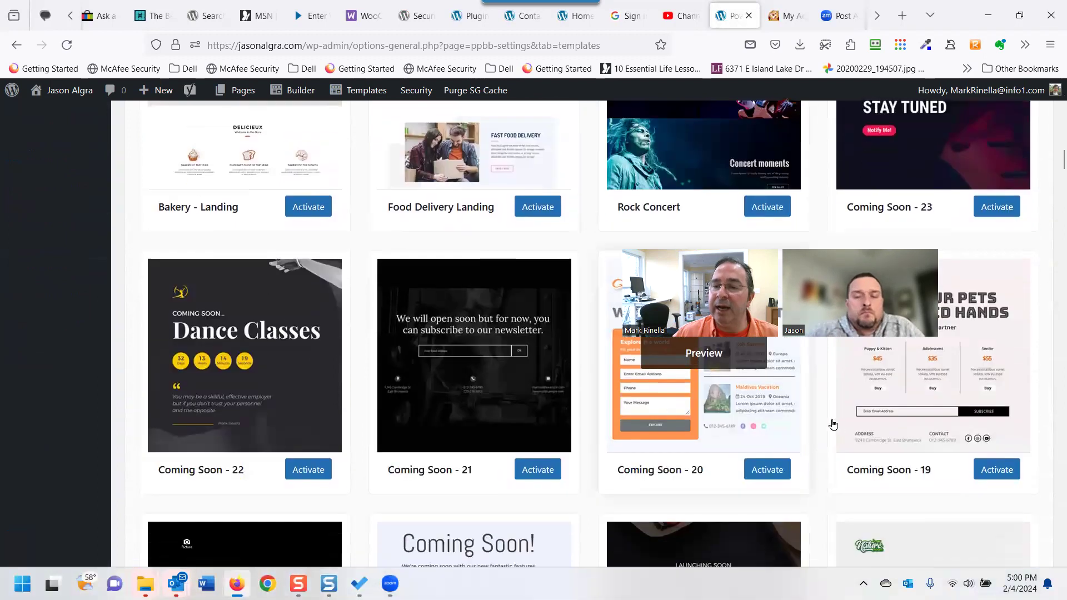
scroll(833, 444, "down", 2)
scroll(419, 380, "down", 10)
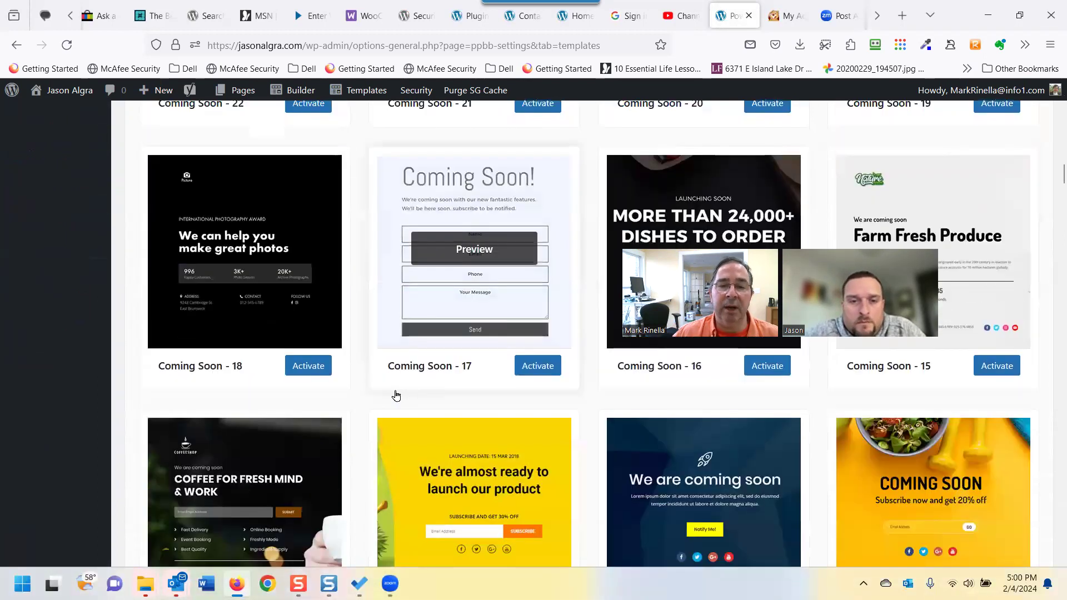
scroll(395, 395, "down", 10)
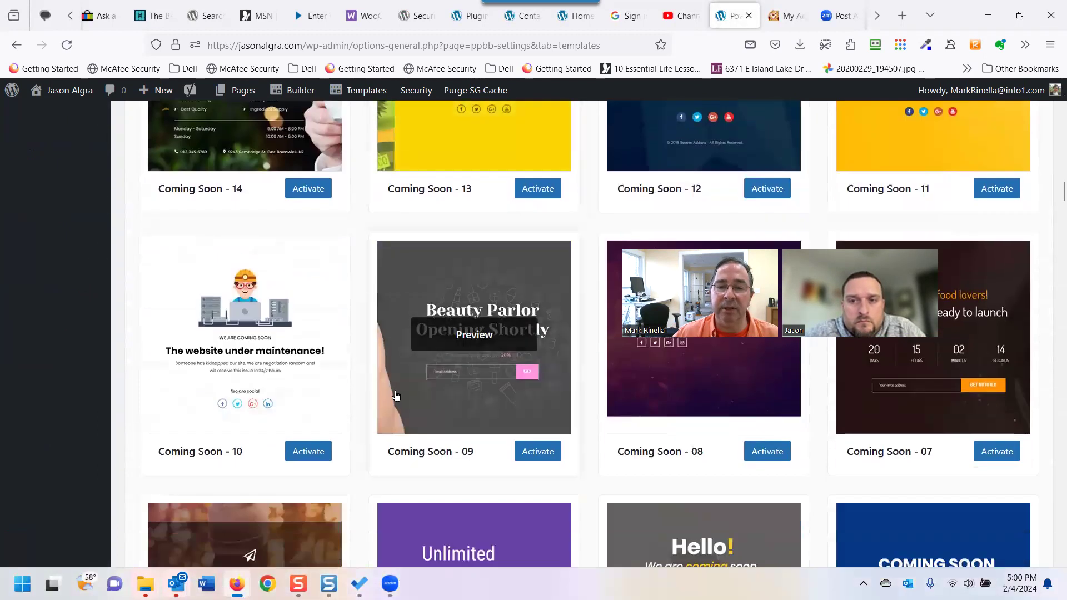
scroll(404, 399, "down", 5)
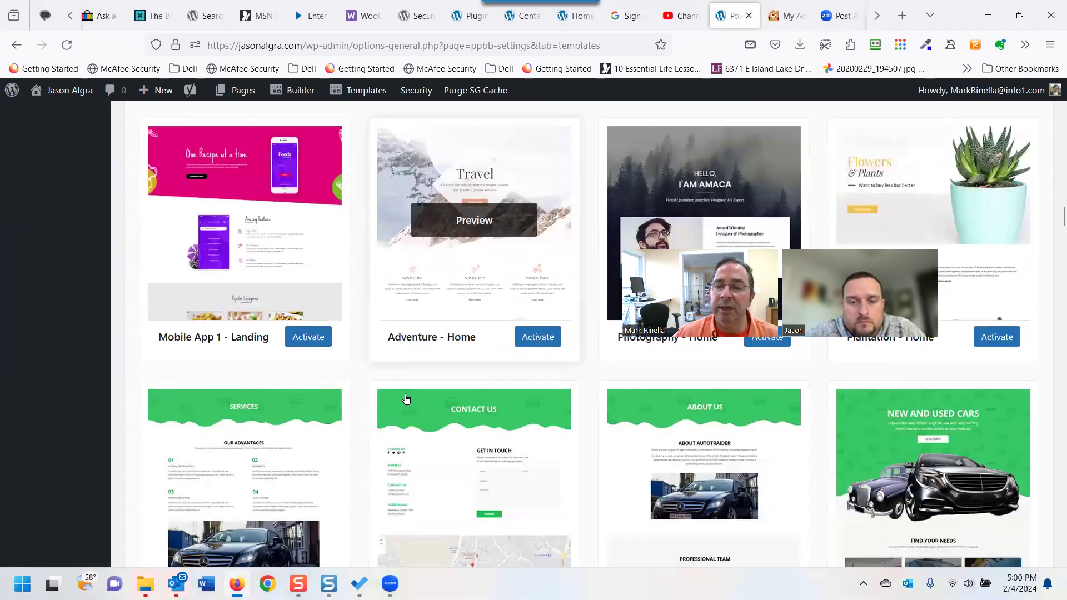
scroll(417, 397, "up", 3)
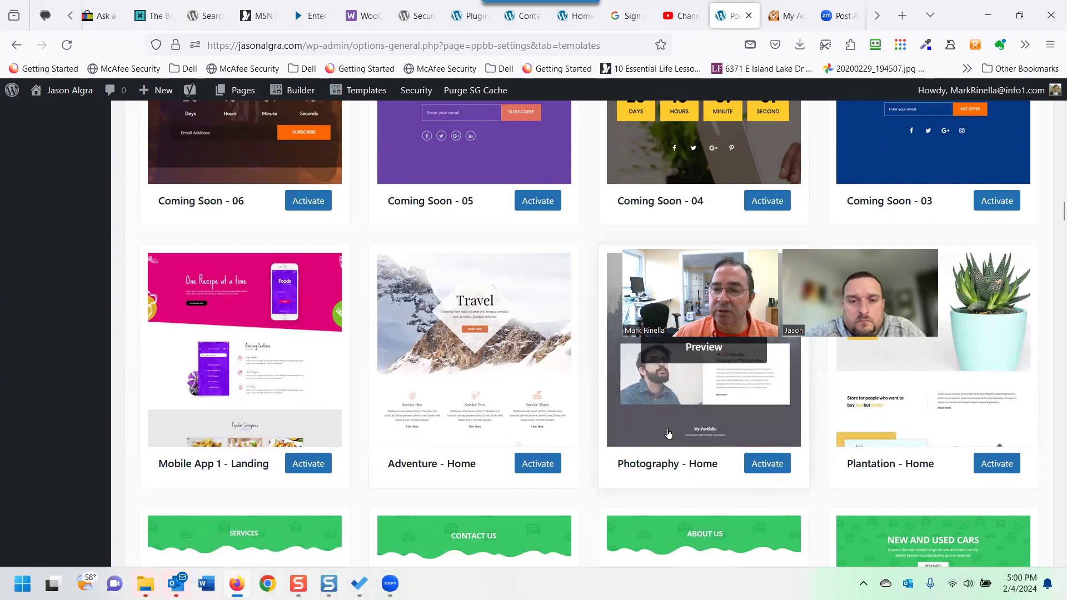
scroll(644, 443, "down", 3)
scroll(623, 444, "down", 3)
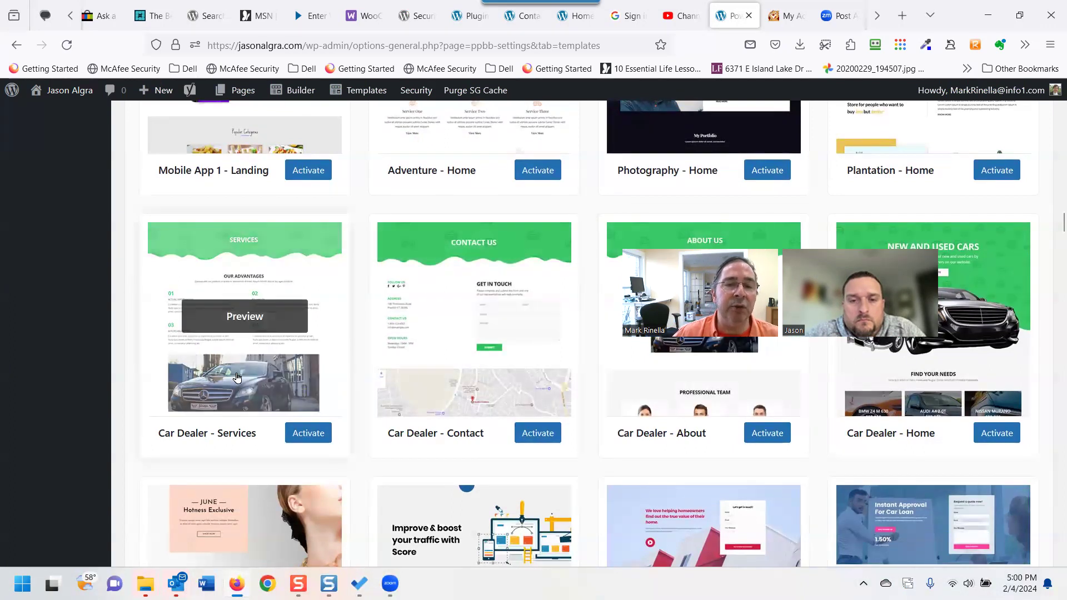
scroll(249, 389, "down", 1)
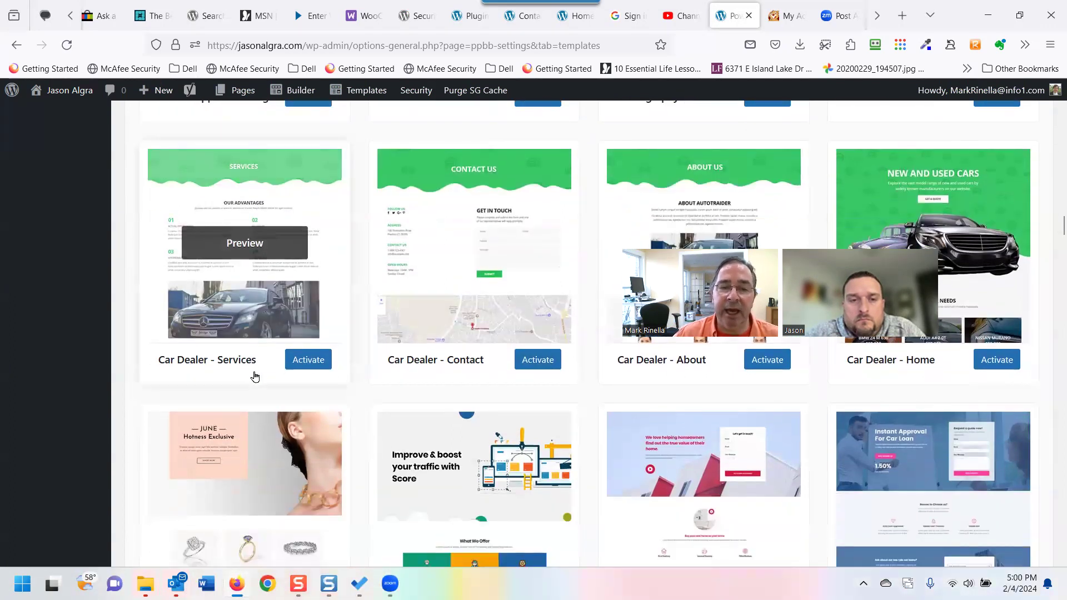
scroll(361, 389, "down", 2)
scroll(361, 389, "down", 2)
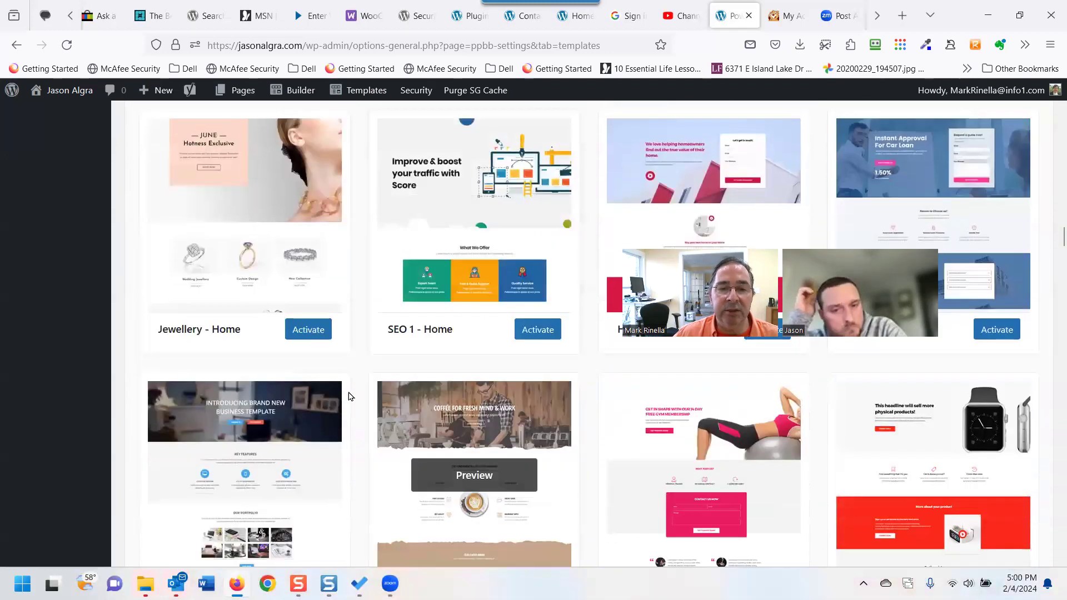
scroll(352, 393, "down", 2)
scroll(352, 393, "down", 4)
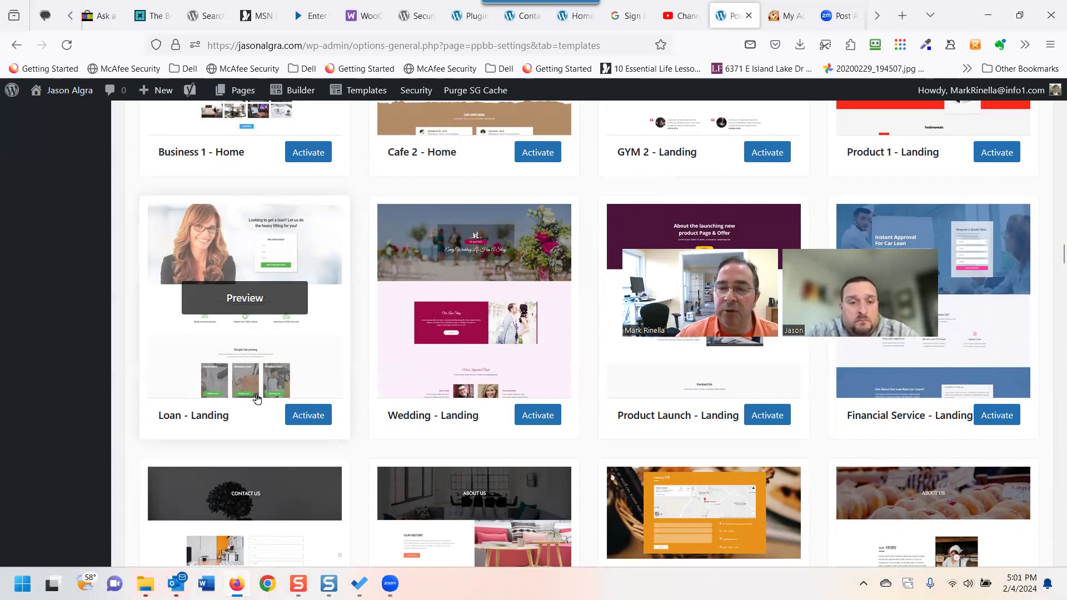
scroll(422, 371, "down", 5)
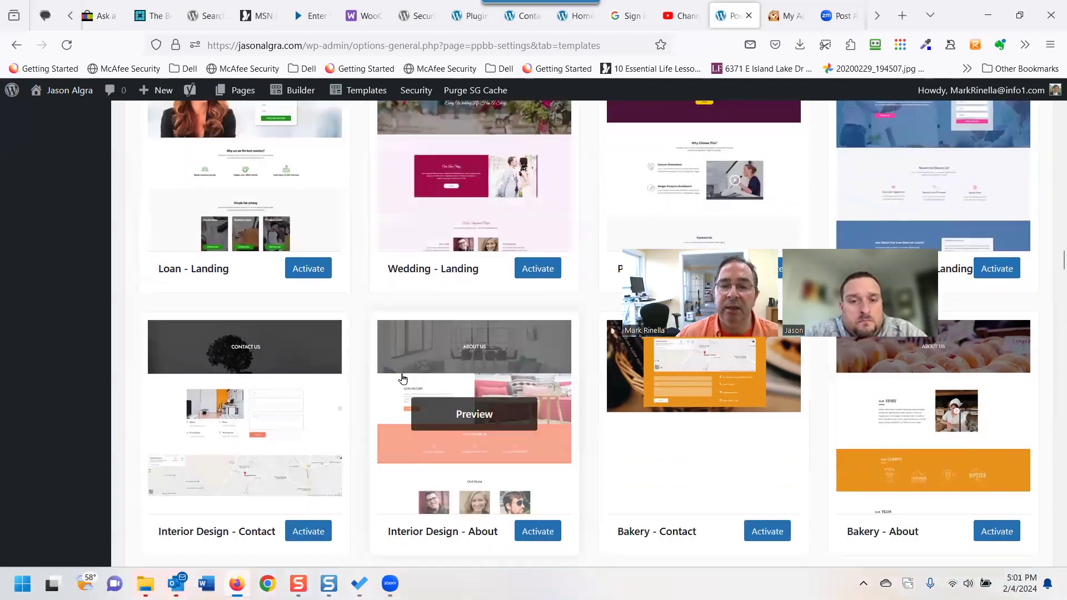
scroll(406, 395, "down", 3)
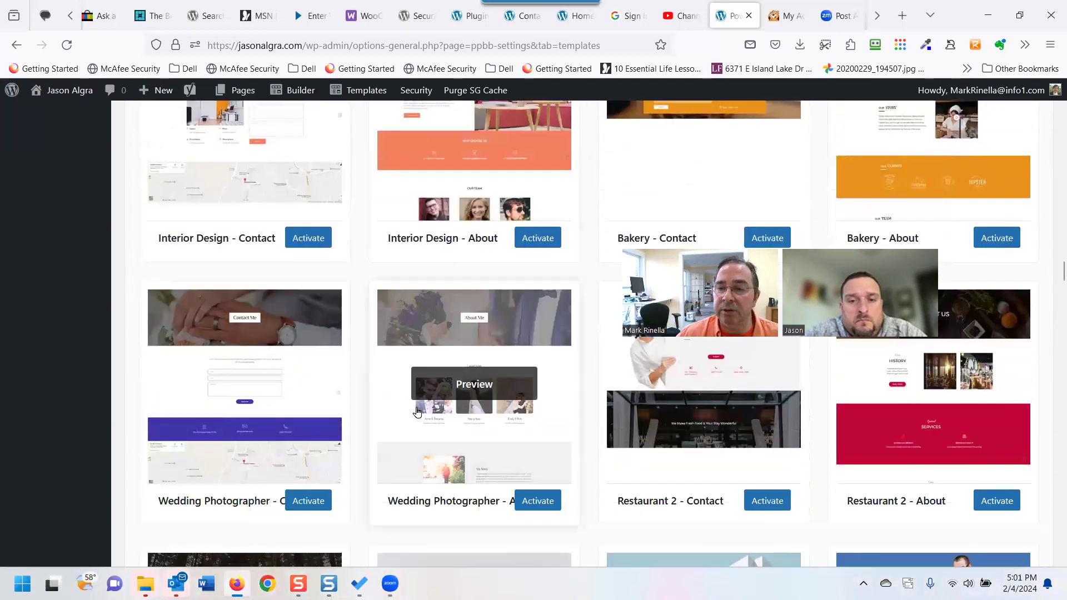
scroll(420, 410, "down", 2)
scroll(430, 411, "down", 2)
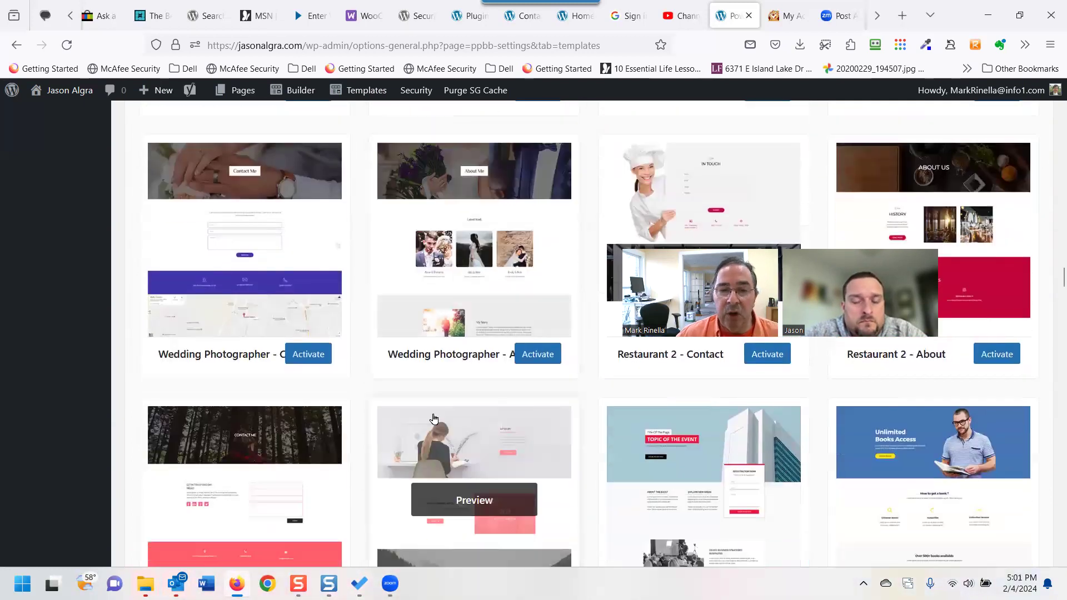
scroll(325, 369, "down", 15)
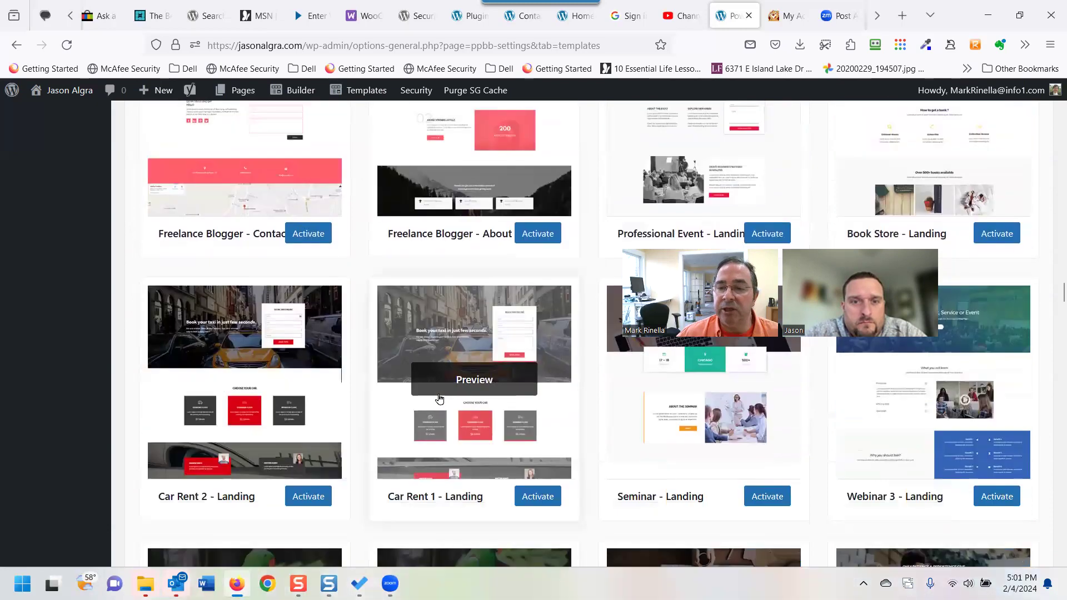
scroll(440, 399, "down", 10)
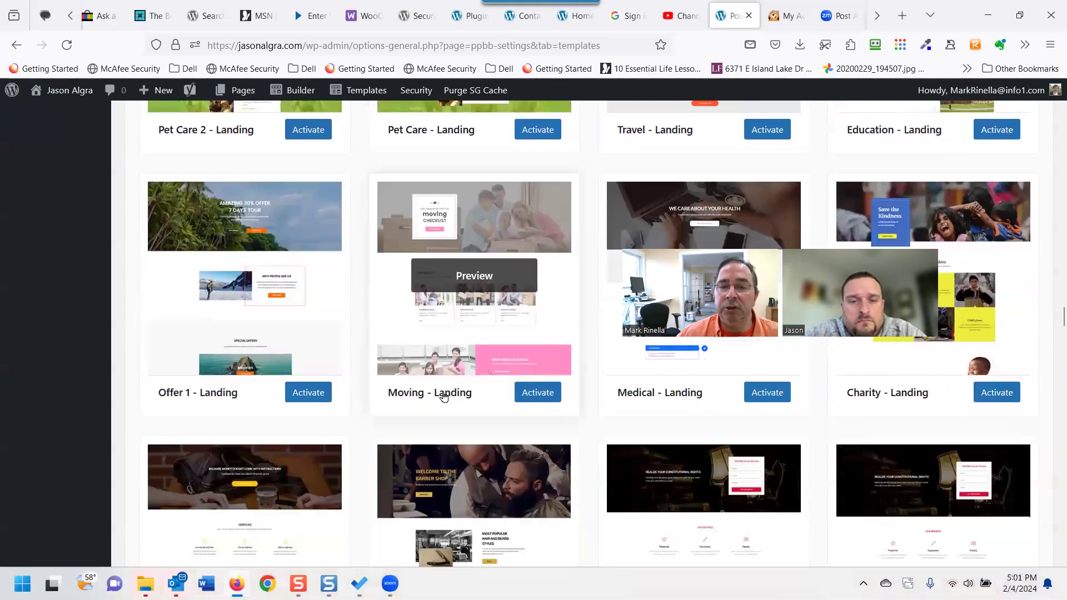
scroll(445, 396, "down", 14)
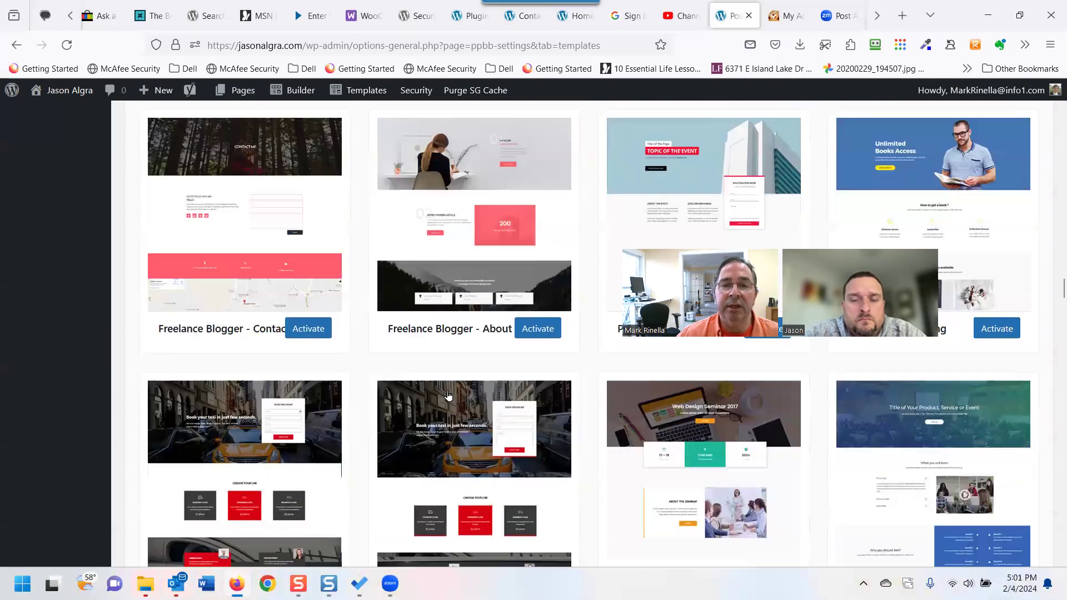
scroll(449, 395, "up", 15)
scroll(441, 393, "up", 18)
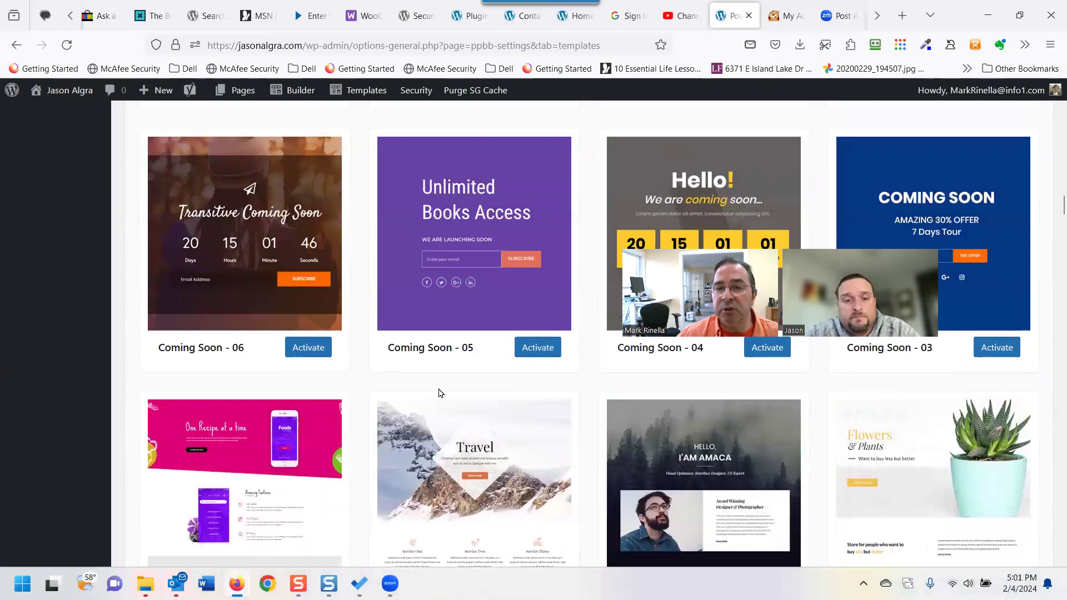
scroll(441, 392, "up", 20)
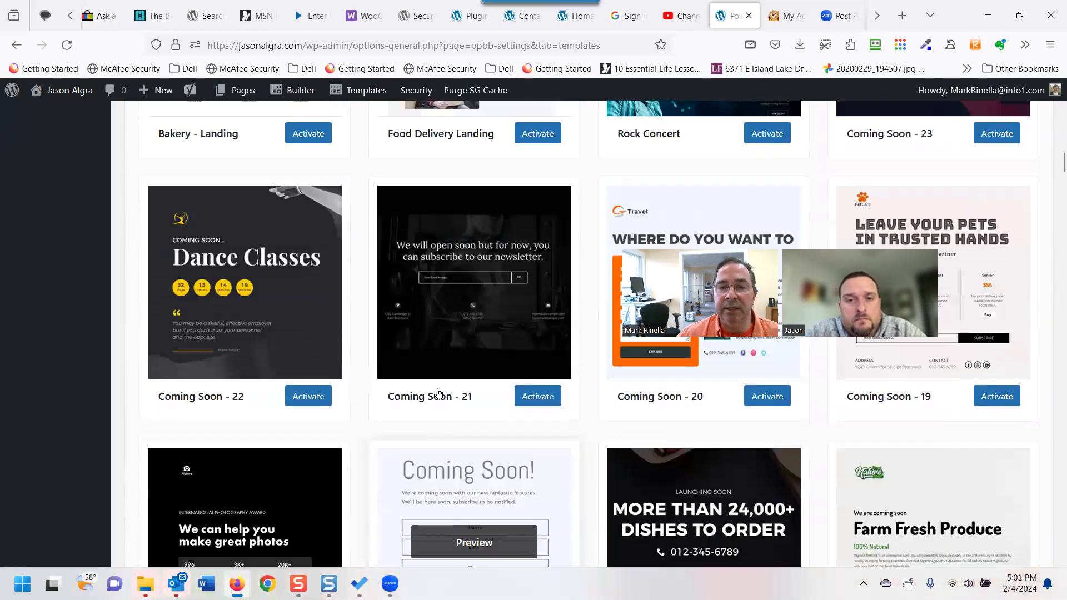
scroll(438, 393, "up", 20)
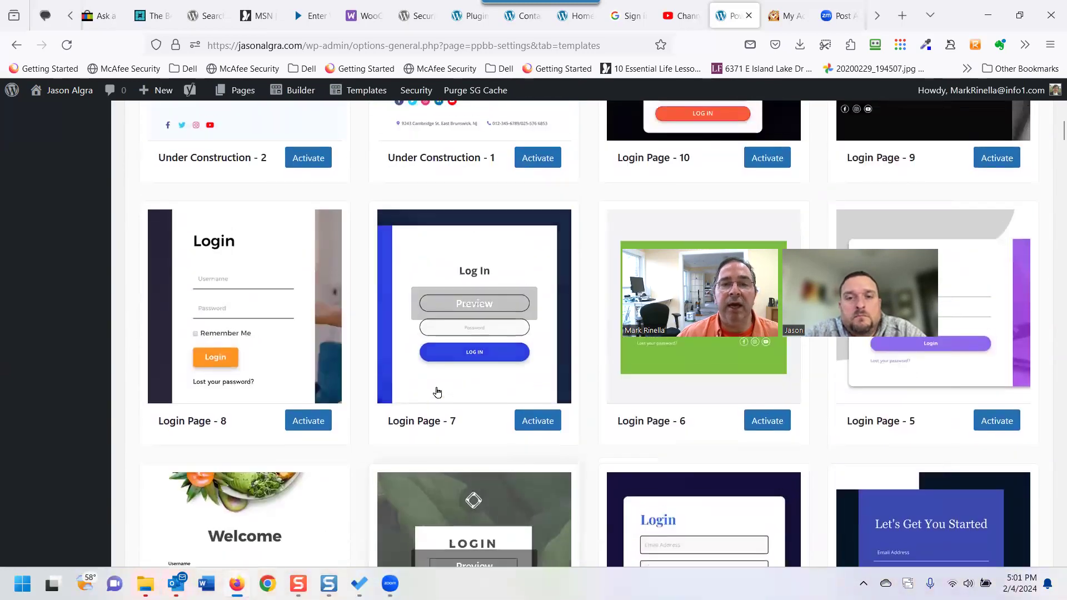
scroll(438, 392, "up", 15)
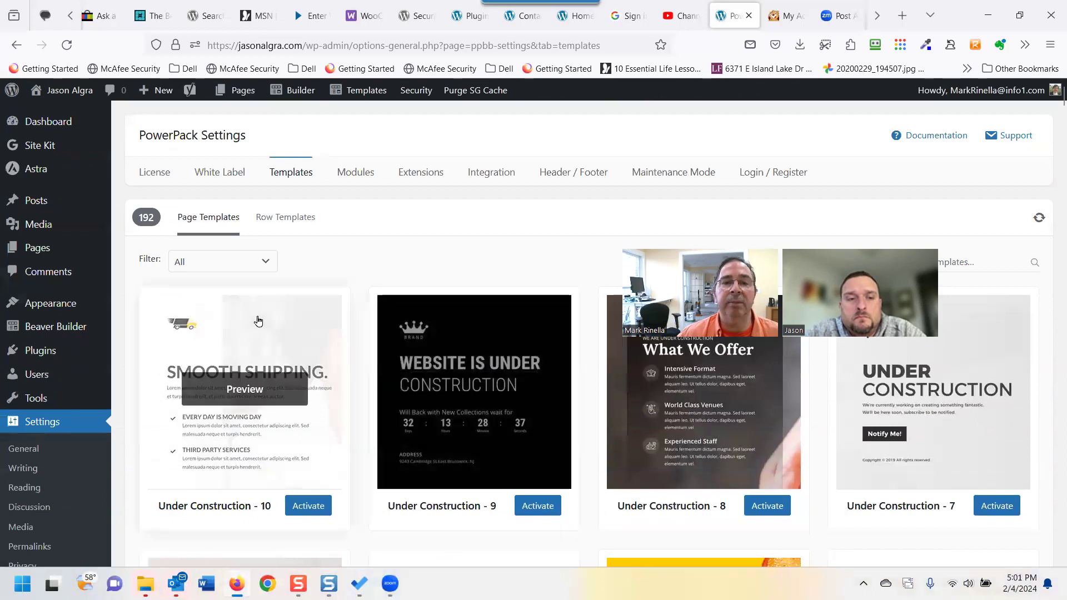
left_click(295, 226)
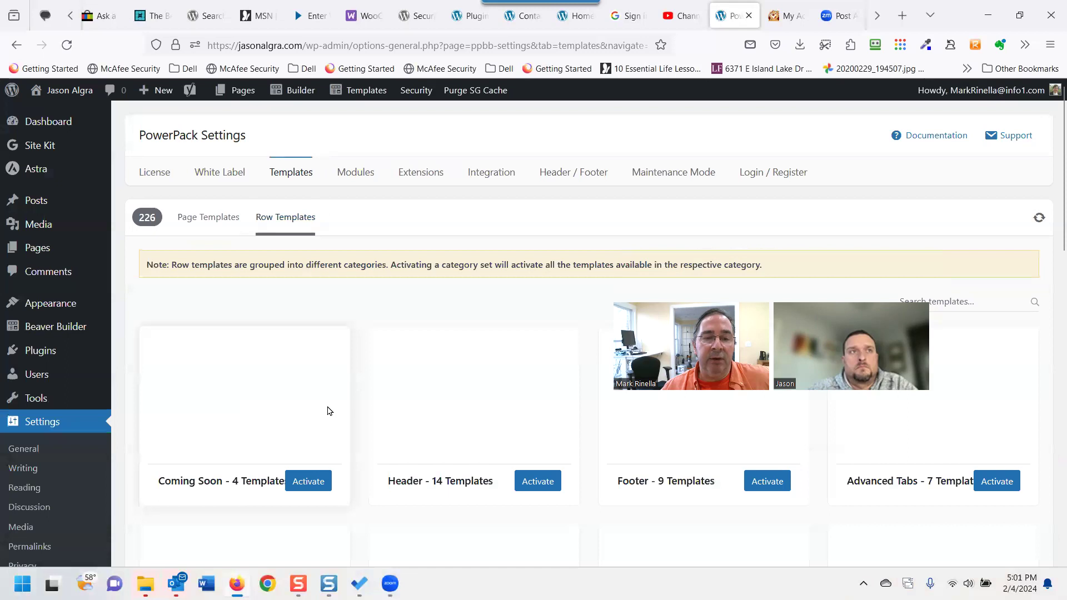
scroll(327, 412, "down", 1)
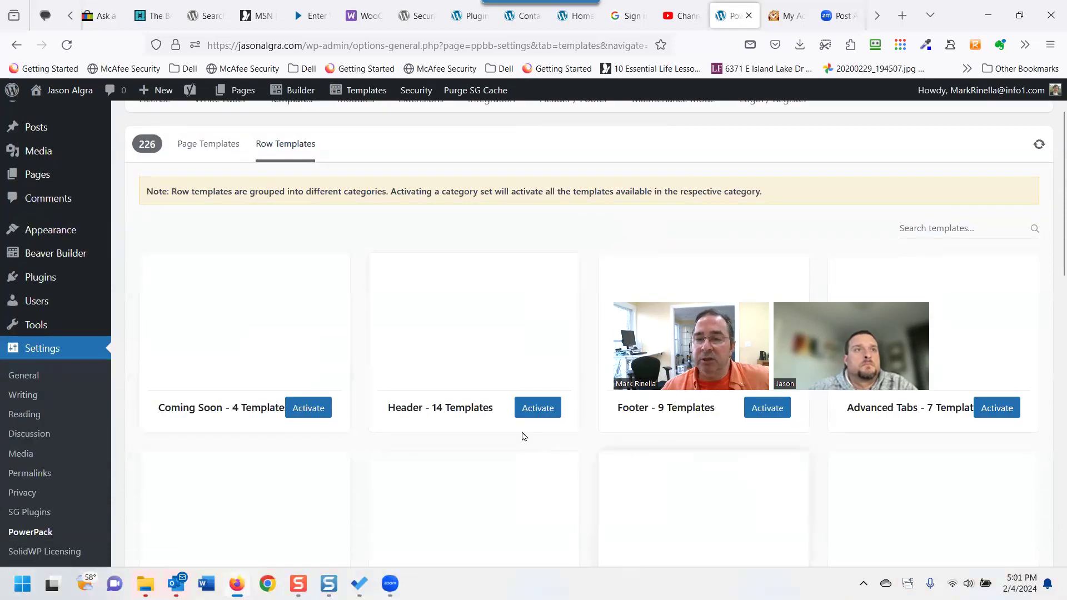
left_click(67, 50)
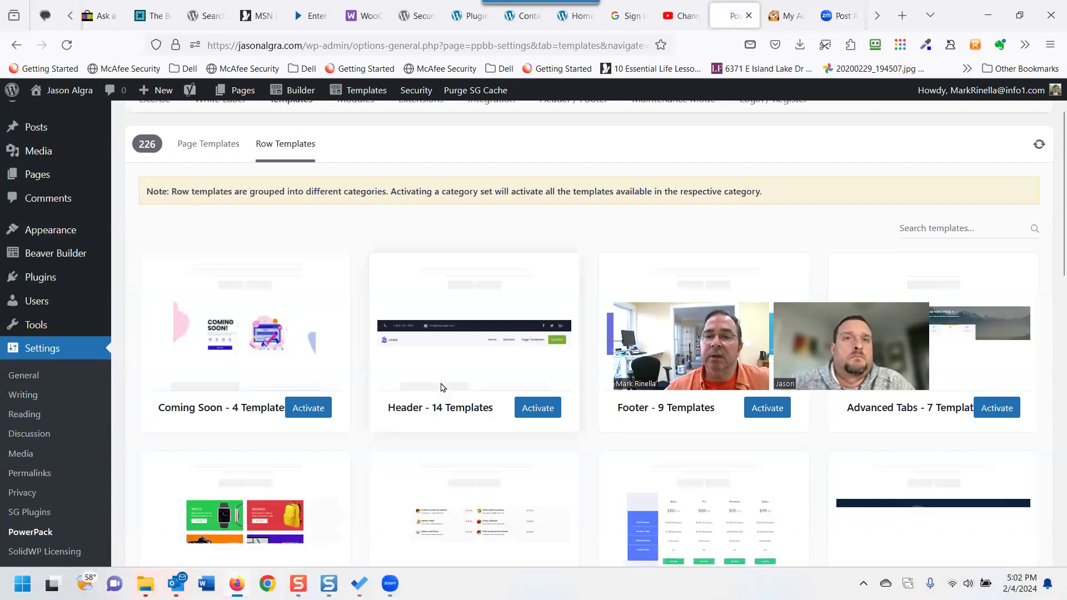
scroll(449, 430, "down", 1)
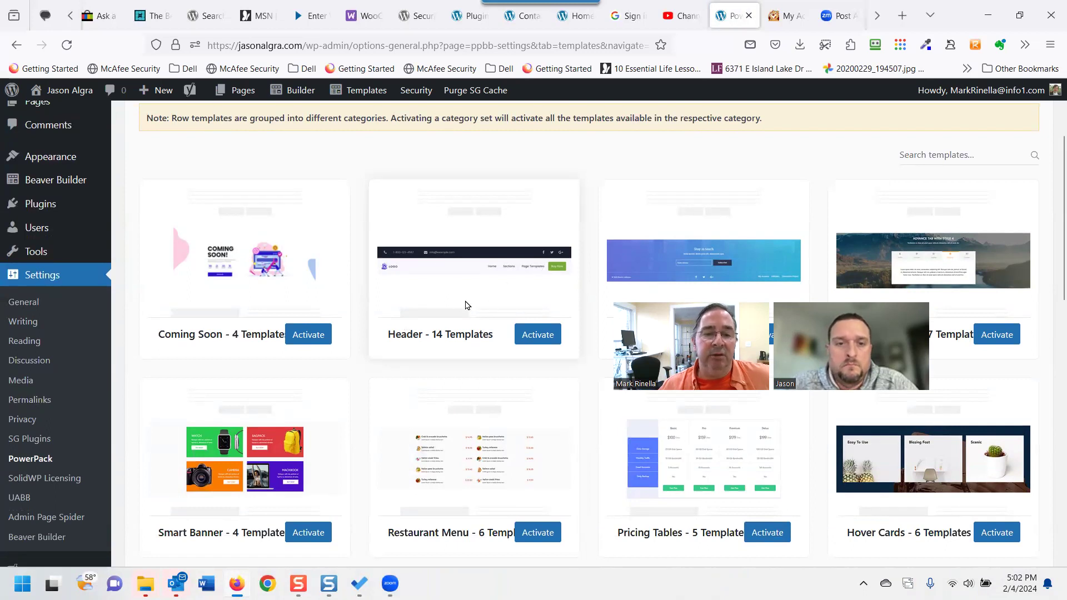
scroll(507, 360, "down", 3)
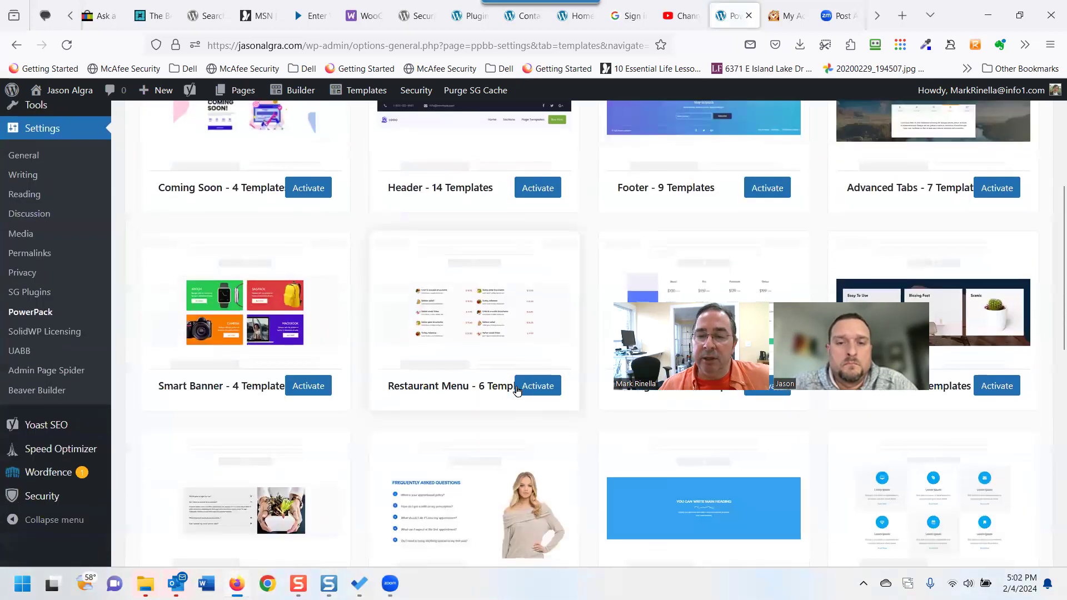
scroll(428, 250, "up", 1)
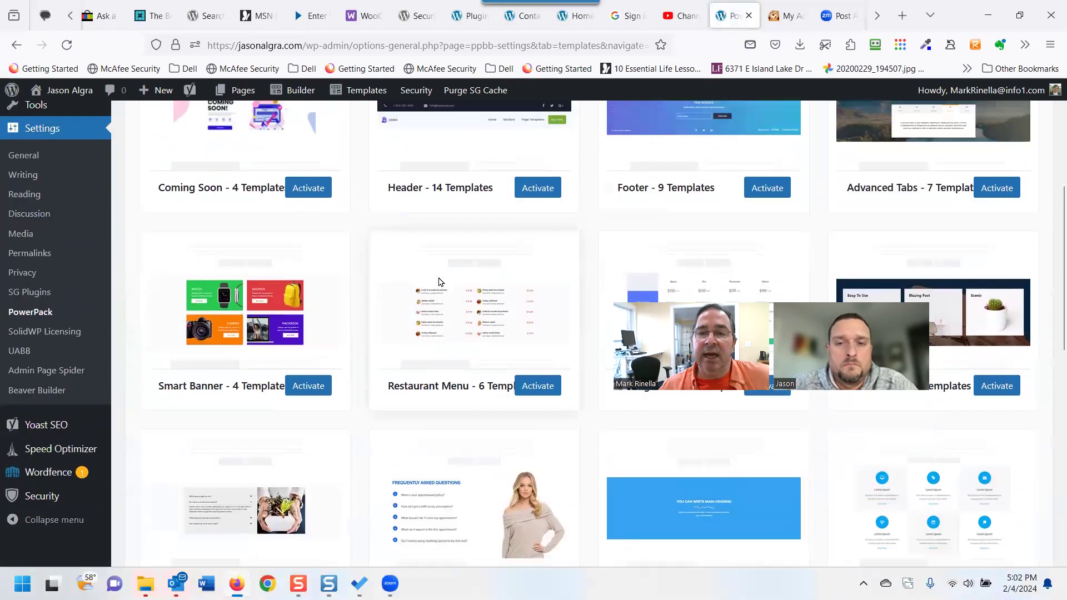
scroll(445, 300, "down", 3)
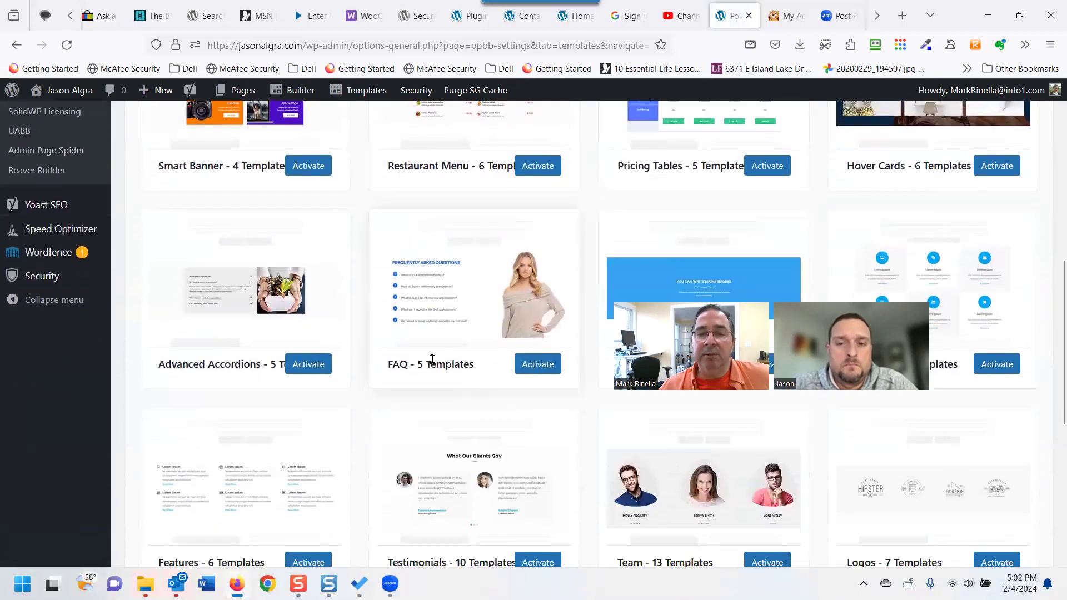
scroll(432, 359, "down", 1)
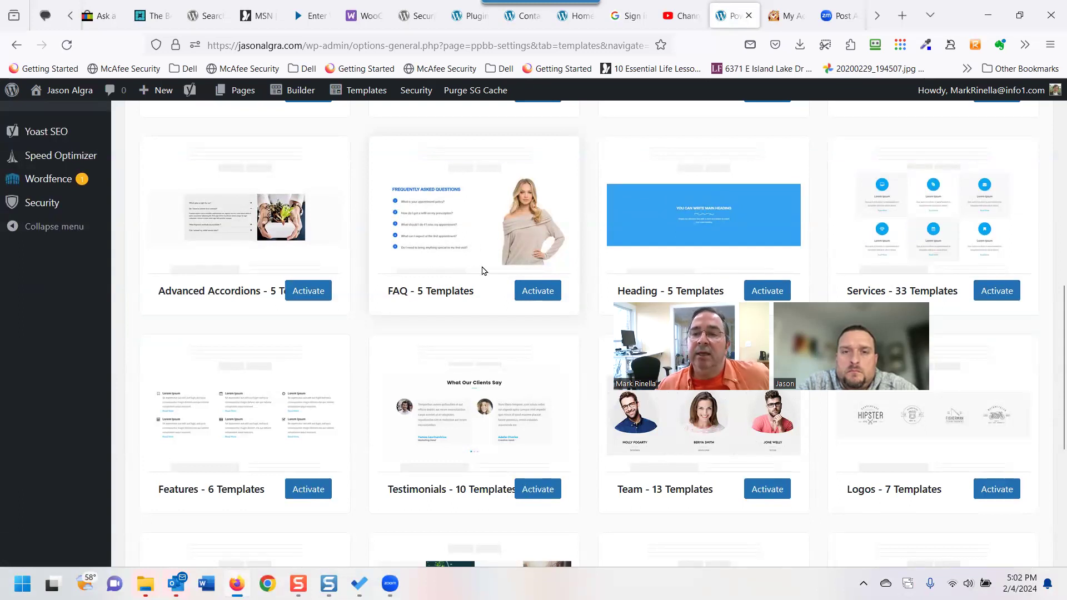
scroll(482, 270, "down", 1)
scroll(400, 330, "down", 1)
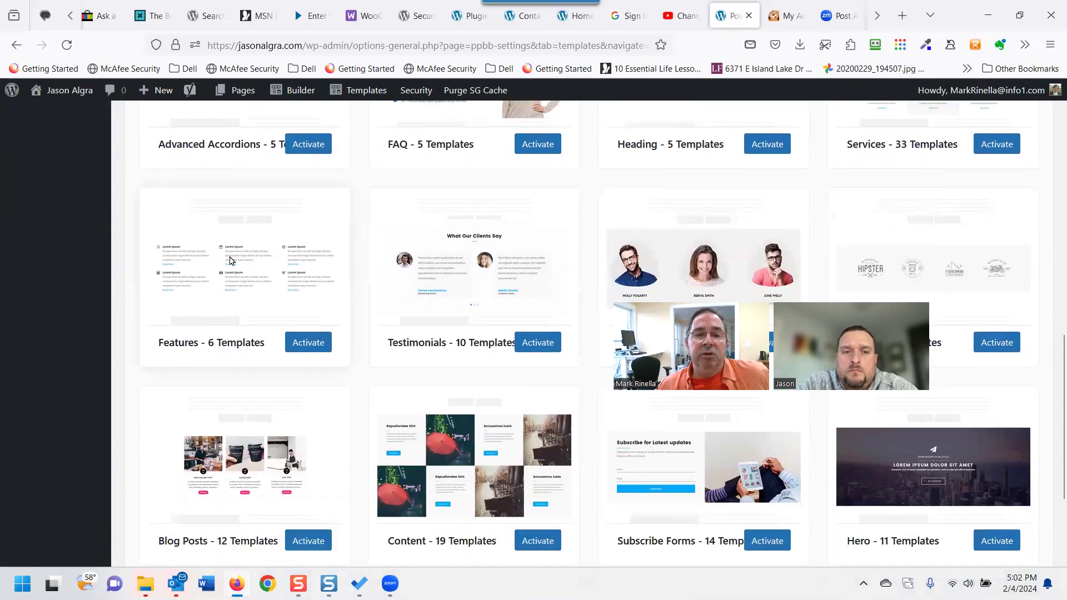
scroll(416, 323, "down", 2)
scroll(418, 323, "up", 2)
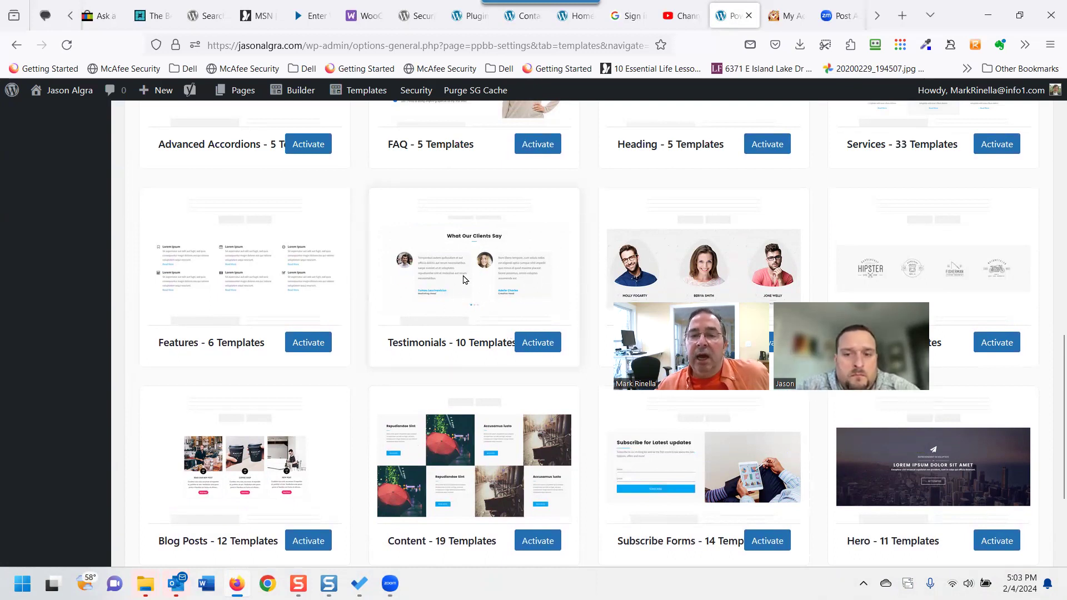
scroll(473, 320, "down", 3)
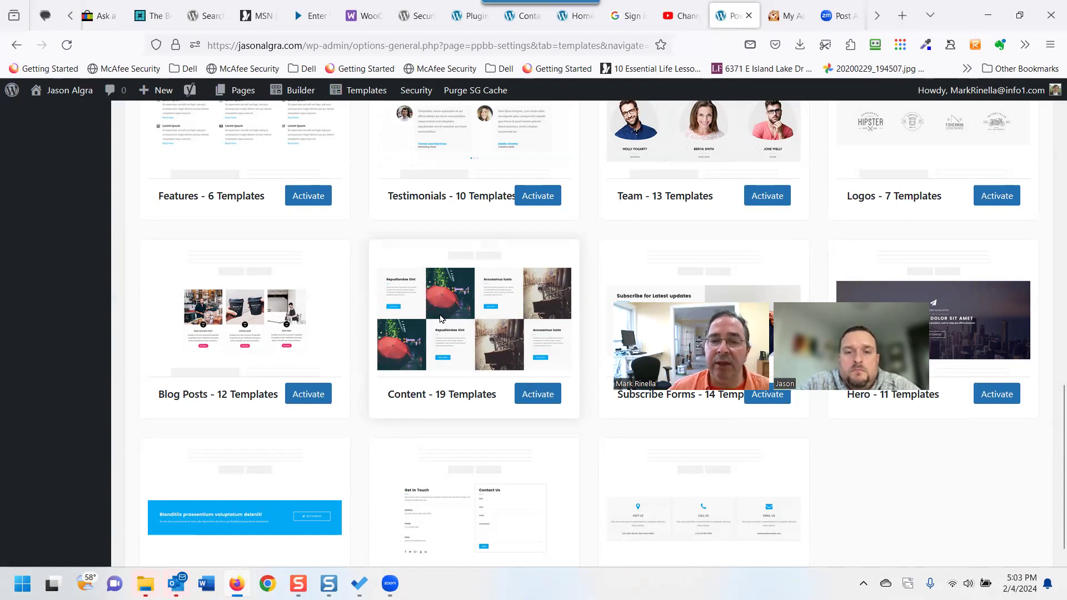
scroll(459, 350, "down", 2)
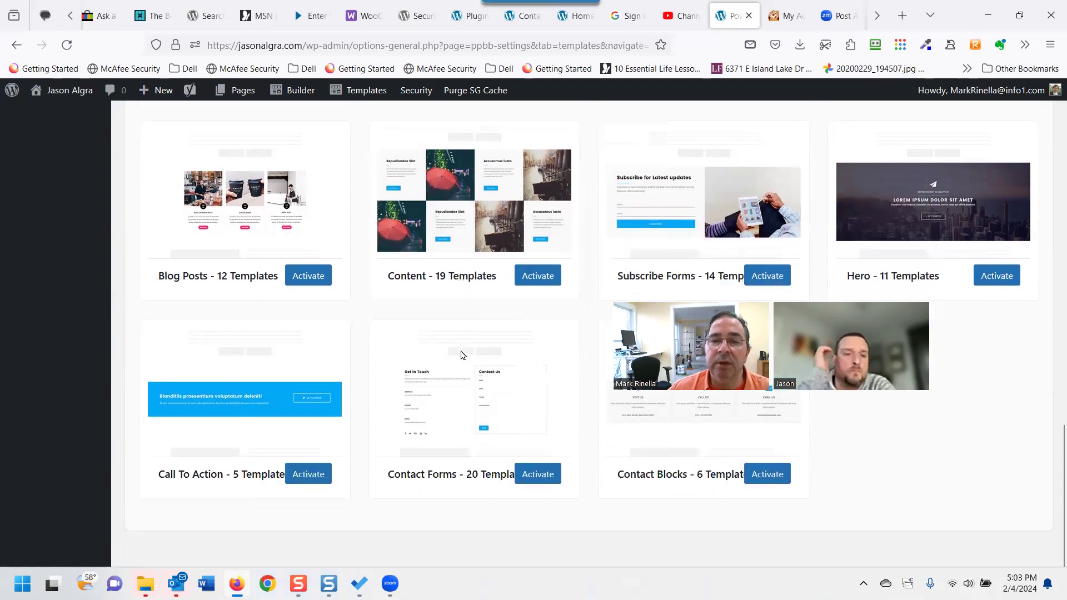
scroll(476, 336, "up", 6)
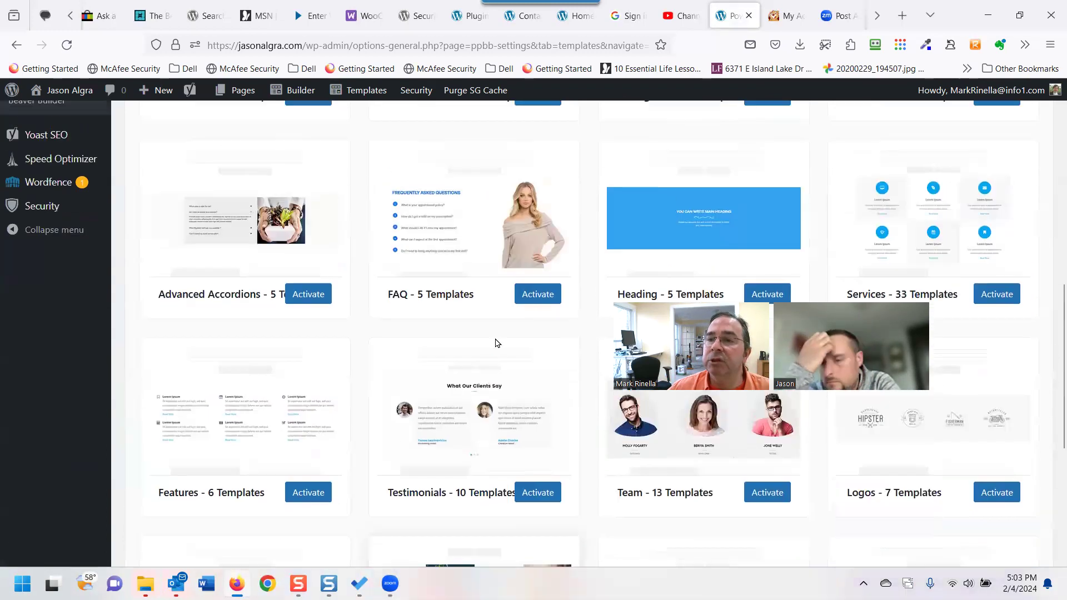
scroll(497, 342, "up", 8)
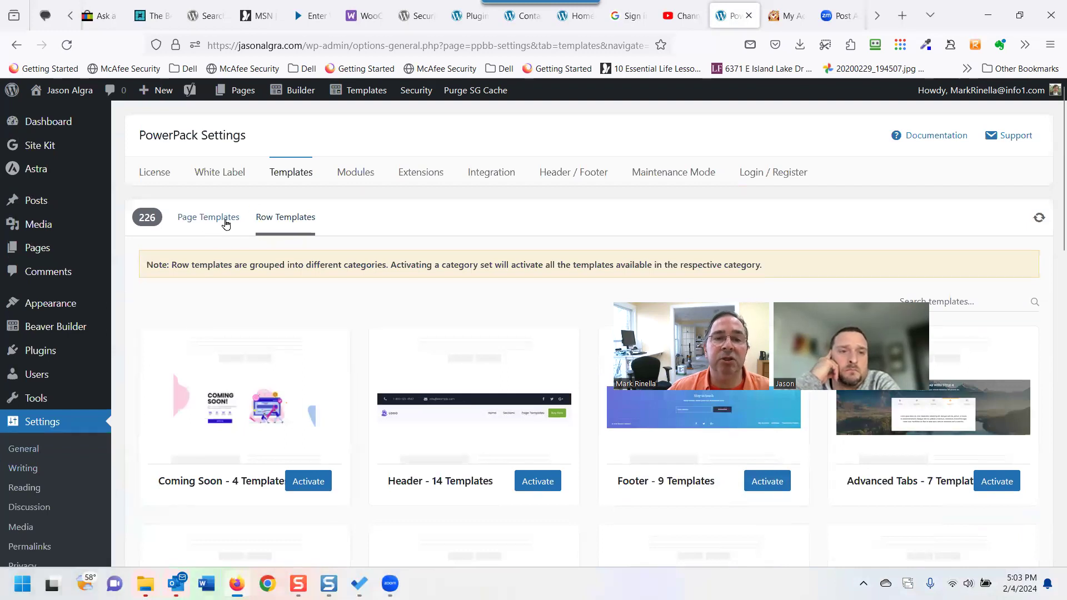
Review the Modules tab, confirming Content, Creative, Form Styler and Lead Generation modules are all enabled.
left_click(349, 176)
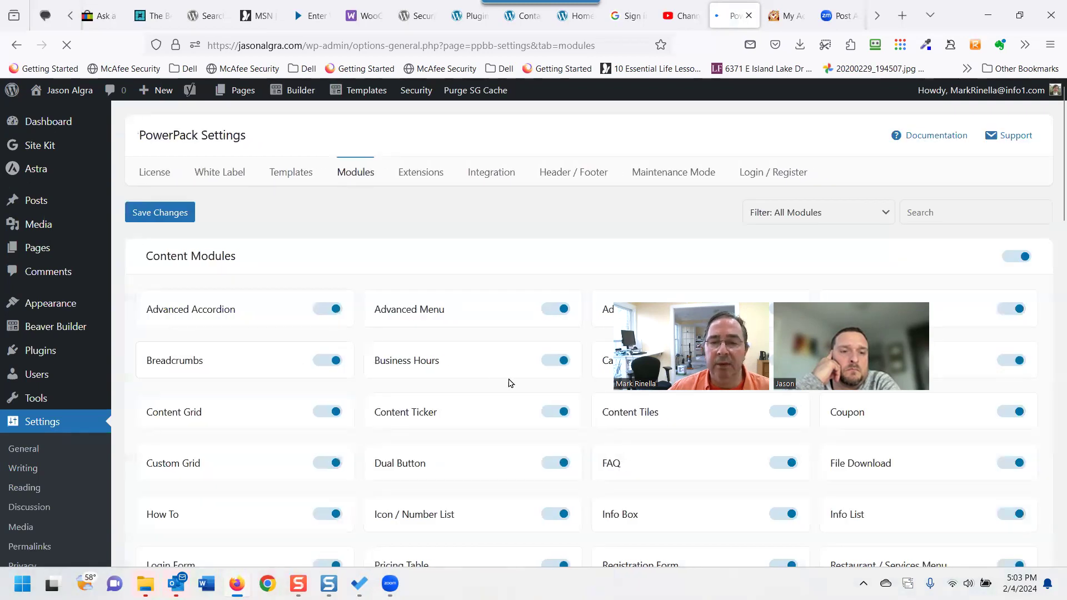
scroll(510, 382, "down", 10)
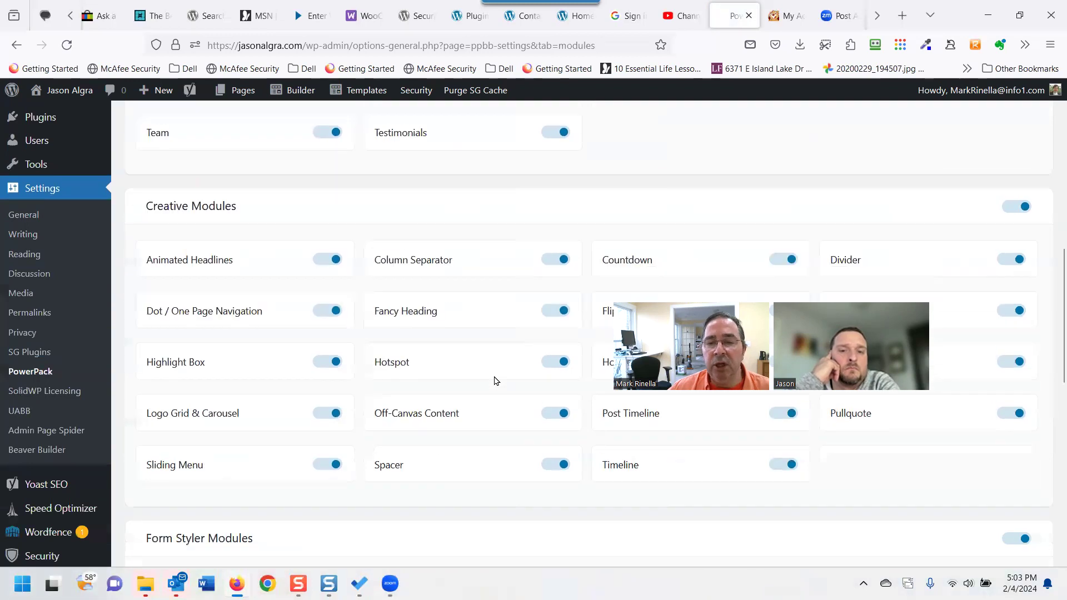
scroll(496, 380, "down", 5)
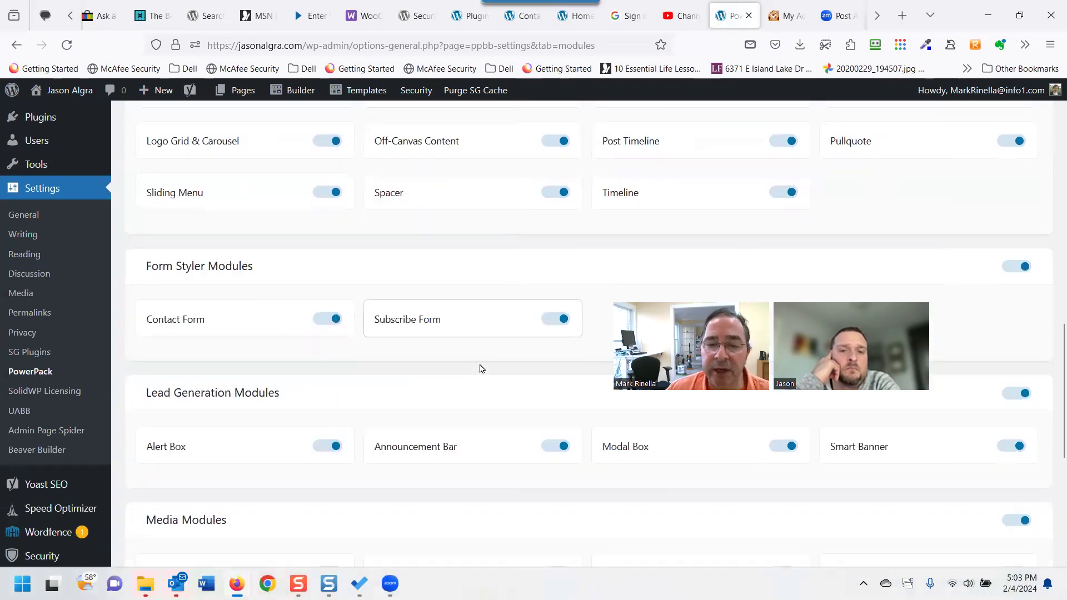
scroll(481, 368, "down", 1)
scroll(475, 368, "up", 3)
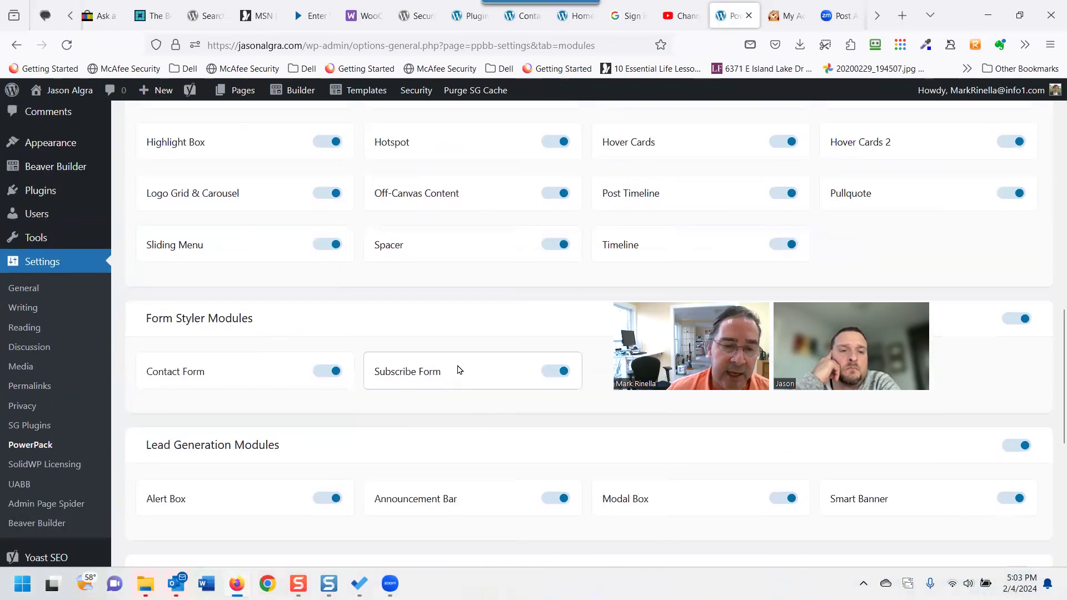
scroll(458, 370, "up", 14)
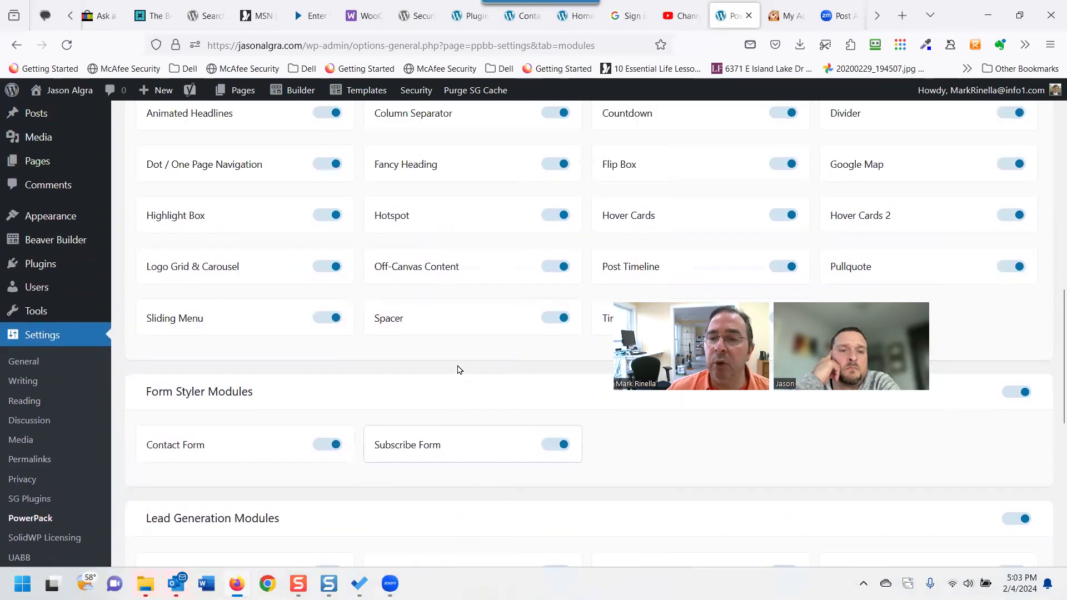
scroll(458, 369, "up", 13)
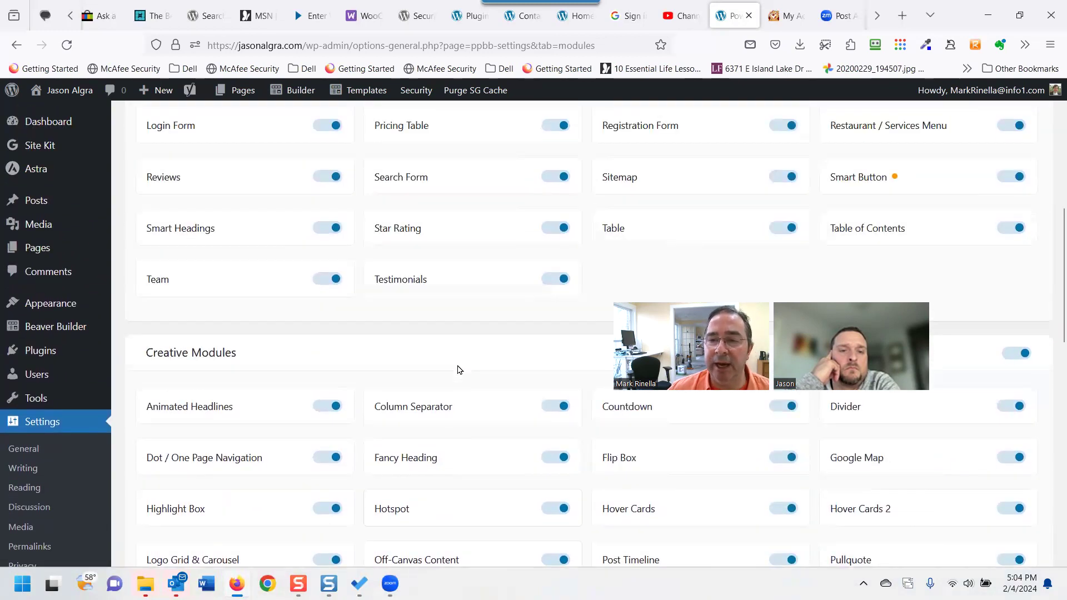
scroll(459, 370, "up", 6)
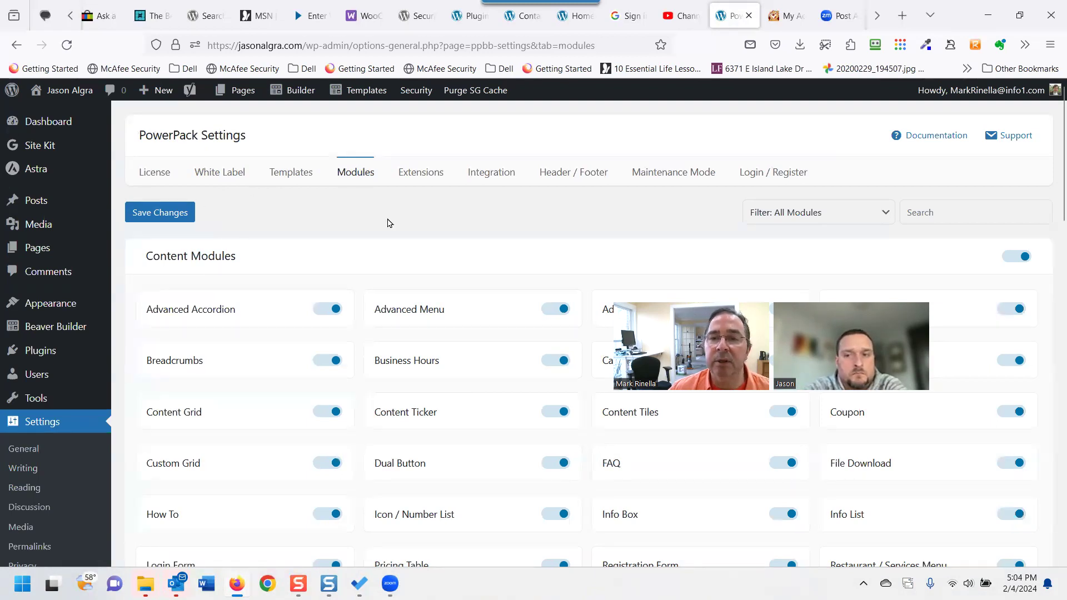
Open the PowerPack Header / Footer settings and scroll through them.
left_click(559, 181)
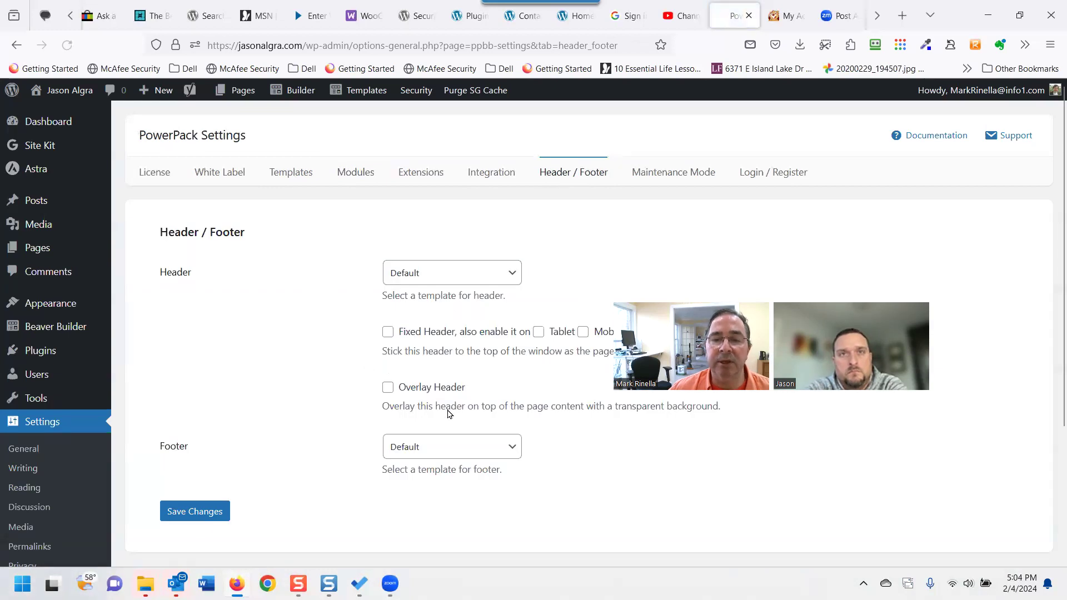
scroll(451, 410, "down", 2)
scroll(450, 408, "down", 1)
scroll(350, 389, "up", 2)
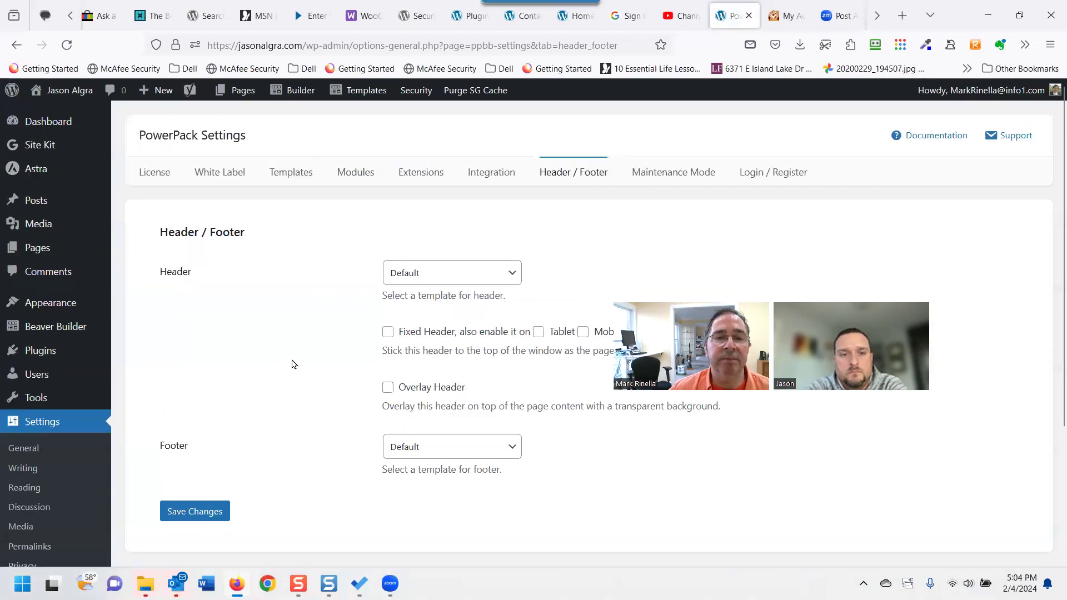
Check the Header template choices, keep Default, and return to the admin Dashboard.
left_click(439, 278)
left_click(439, 281)
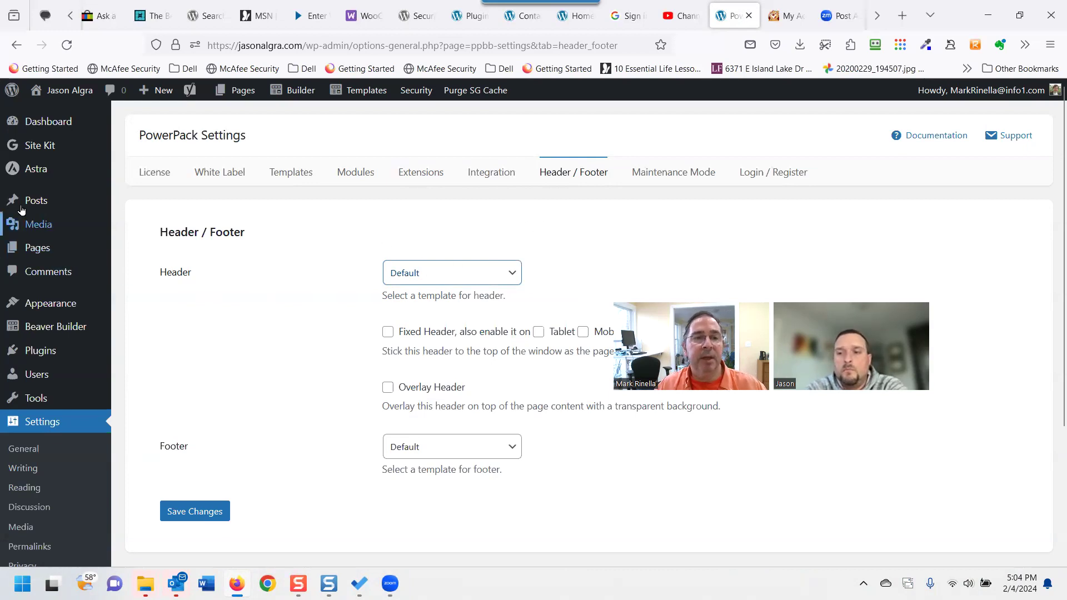
left_click(53, 132)
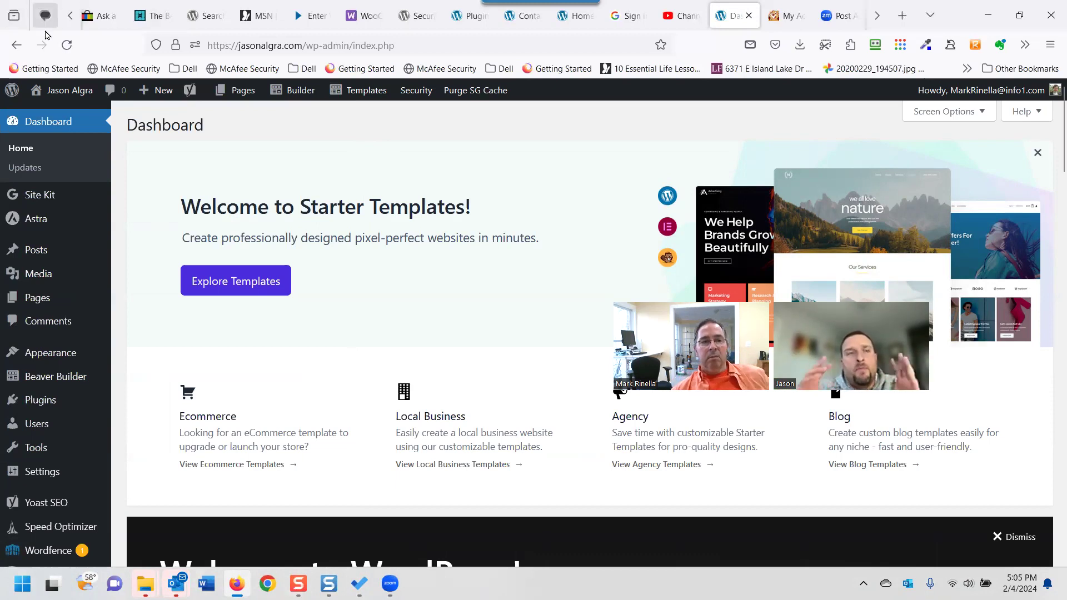
Visit the live home page, then launch Beaver Builder on it with Edit Current Page.
mouse_move(61, 97)
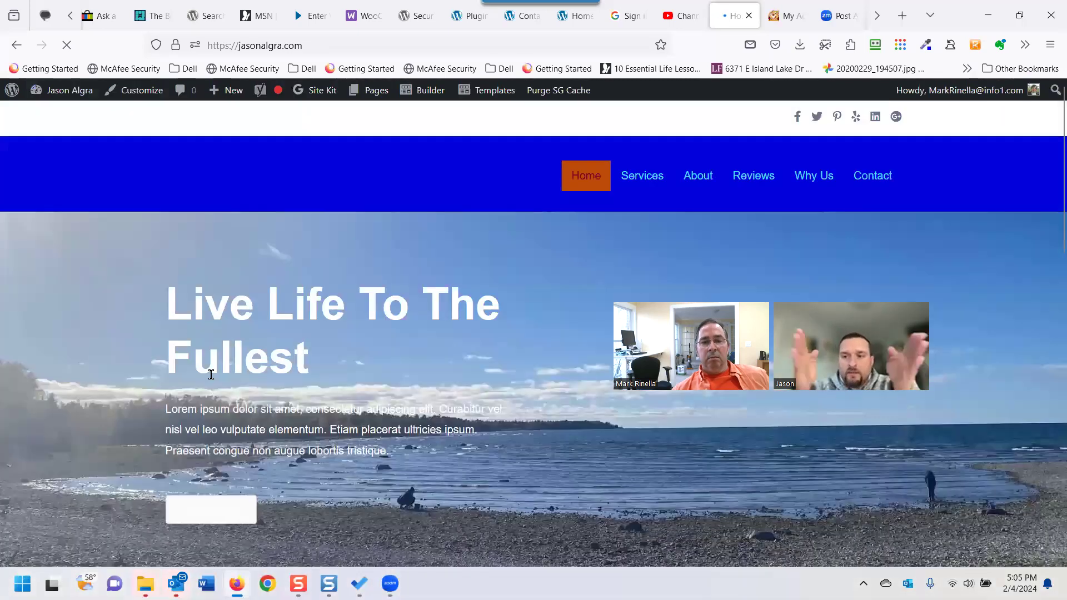
scroll(211, 374, "down", 5)
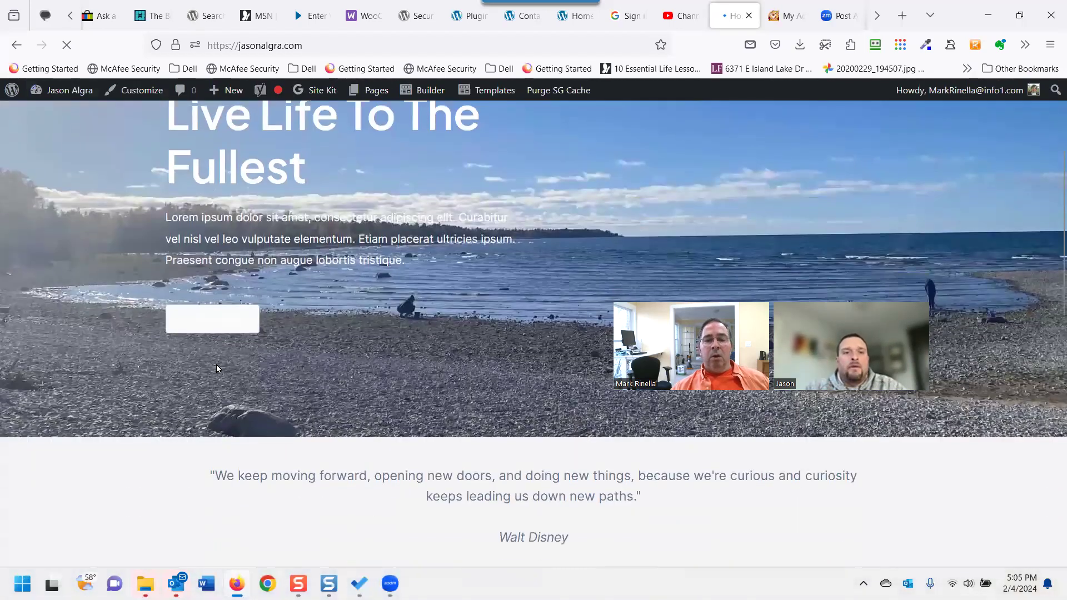
scroll(217, 361, "up", 5)
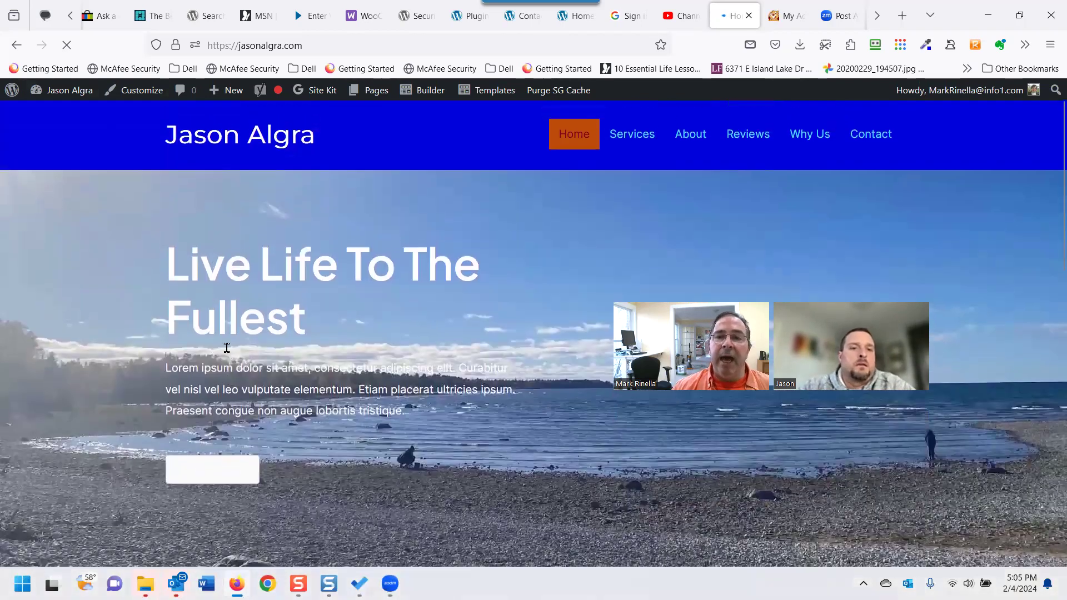
scroll(227, 347, "up", 1)
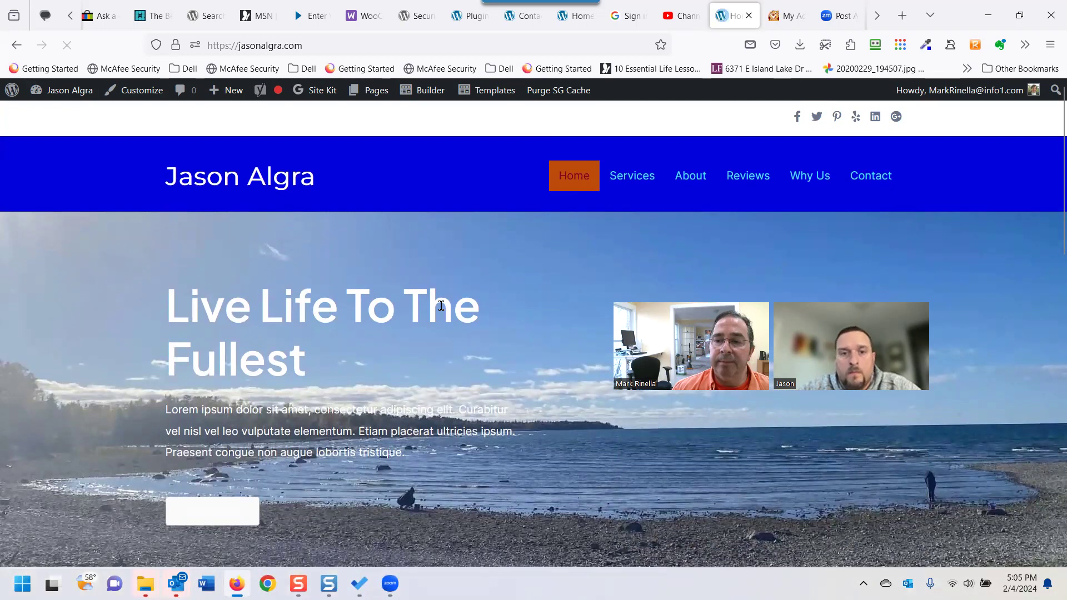
mouse_move(438, 91)
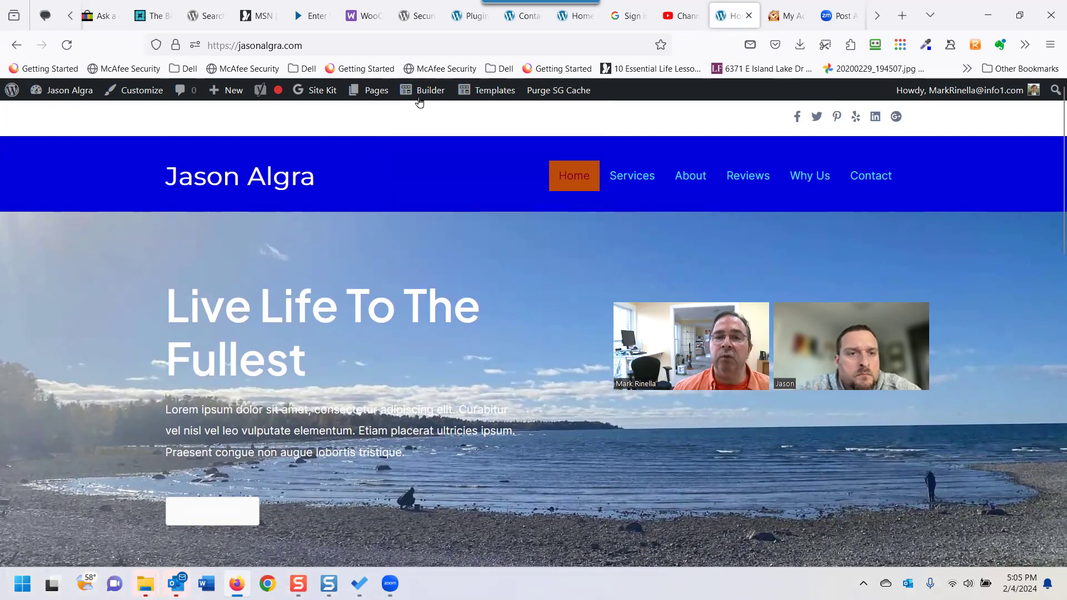
left_click(430, 92)
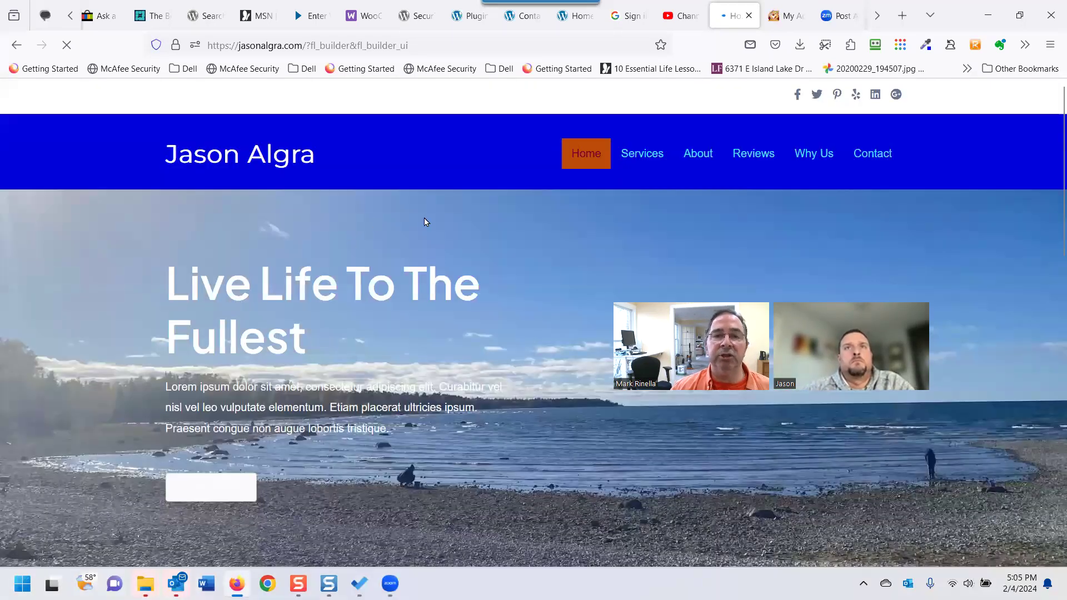
Change the hero row's width from Full Width to Fixed and save it.
scroll(463, 175, "down", 2)
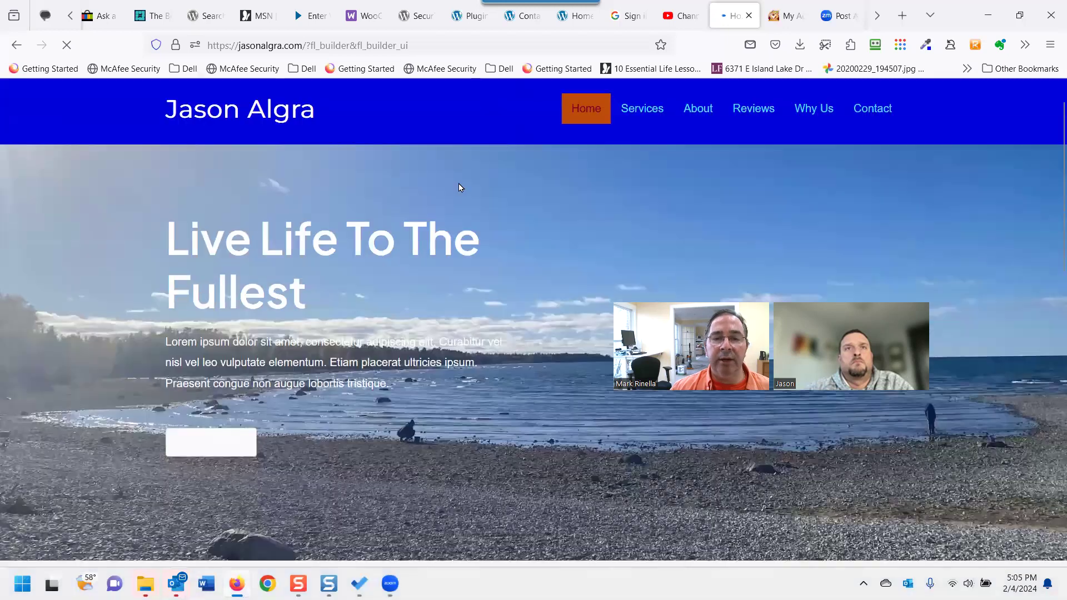
scroll(460, 188, "down", 2)
scroll(447, 219, "up", 2)
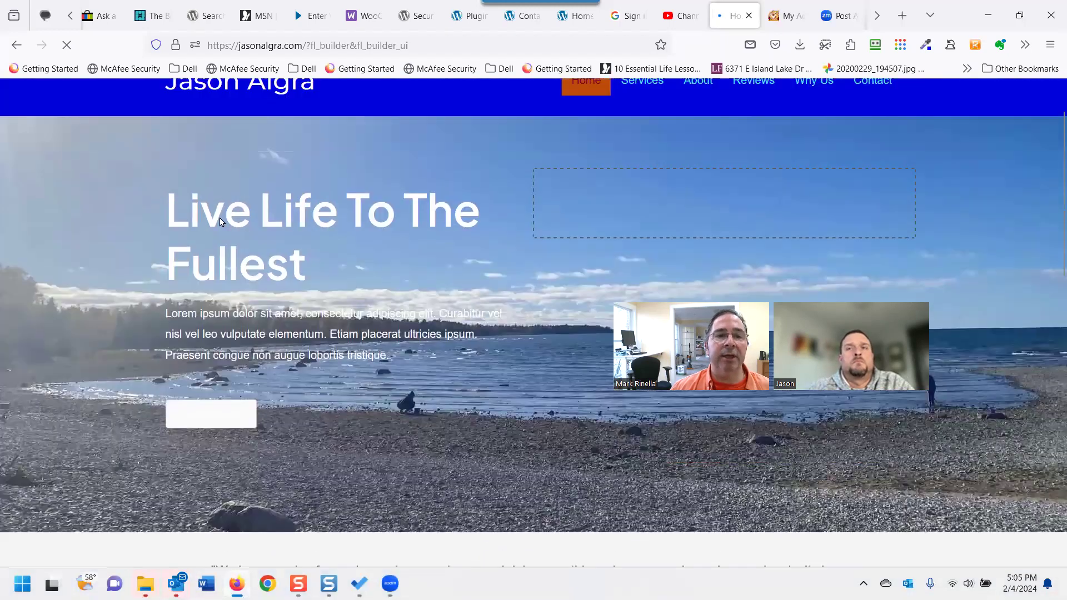
scroll(220, 221, "up", 3)
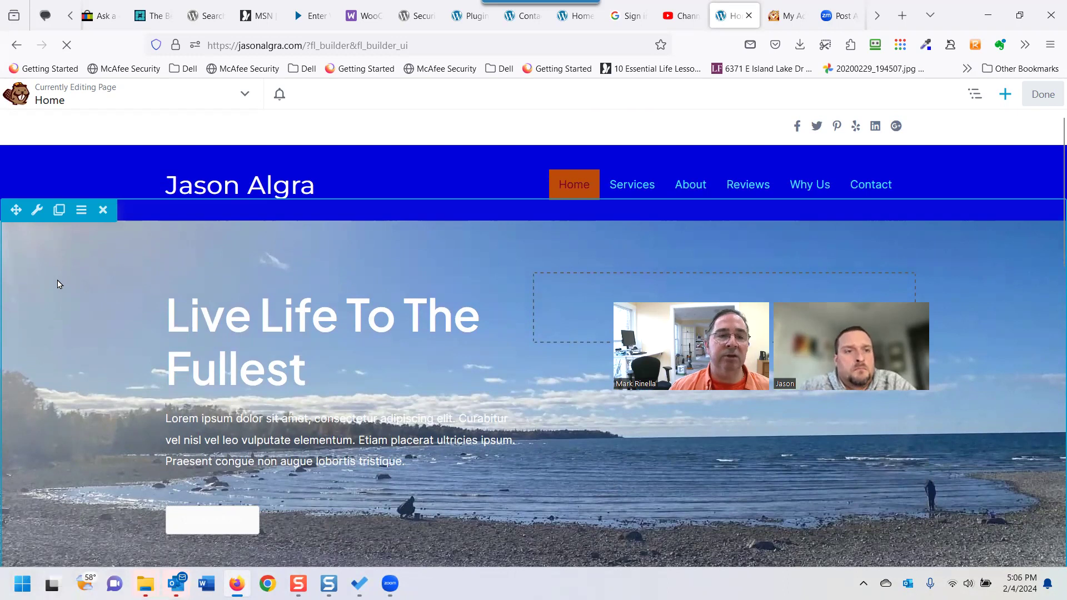
left_click(37, 210)
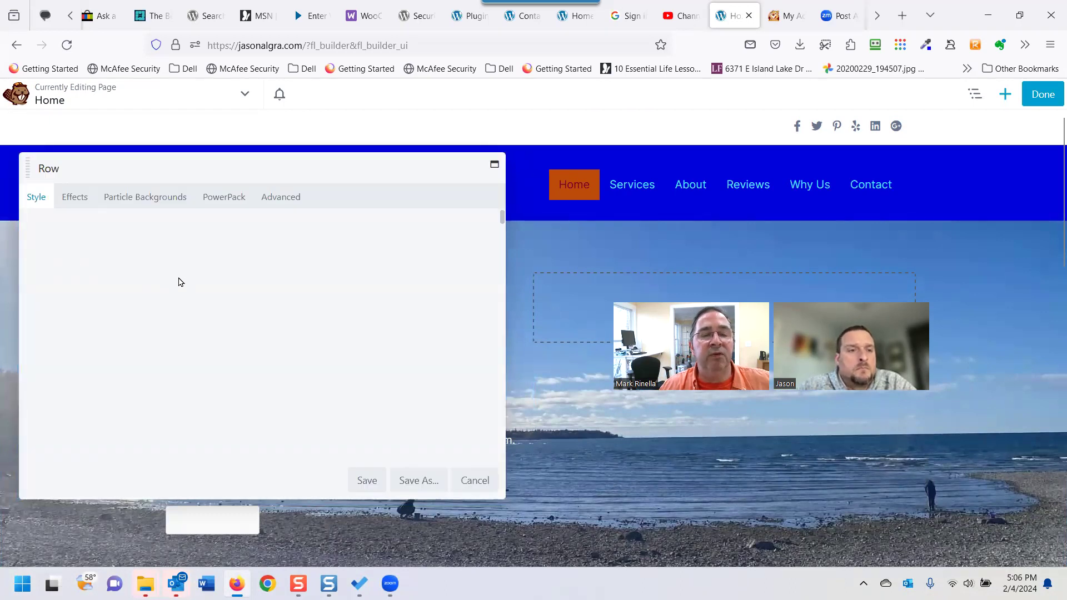
left_click(229, 248)
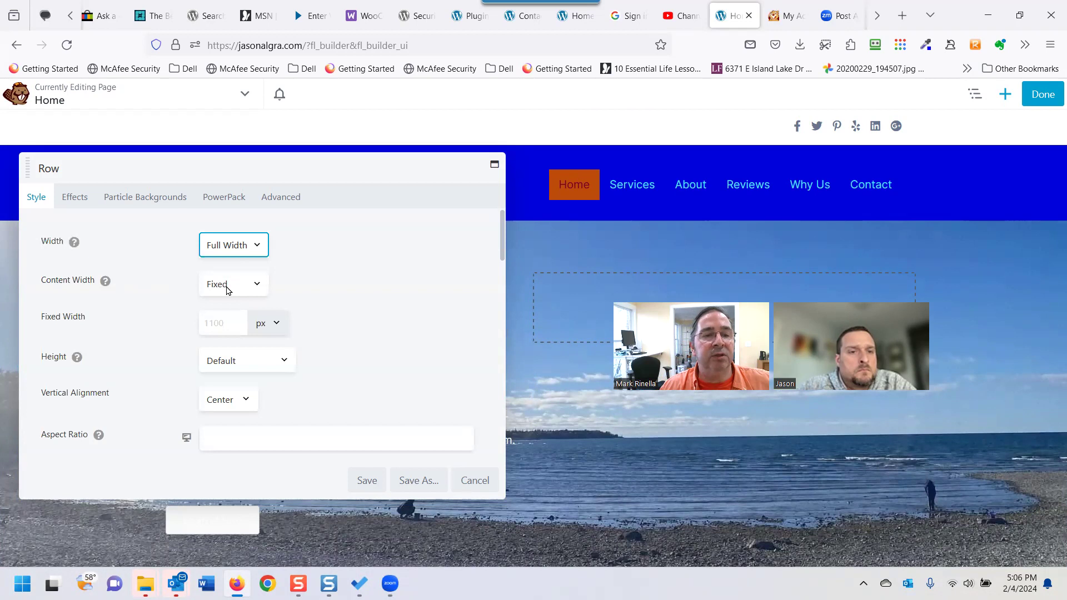
left_click(221, 252)
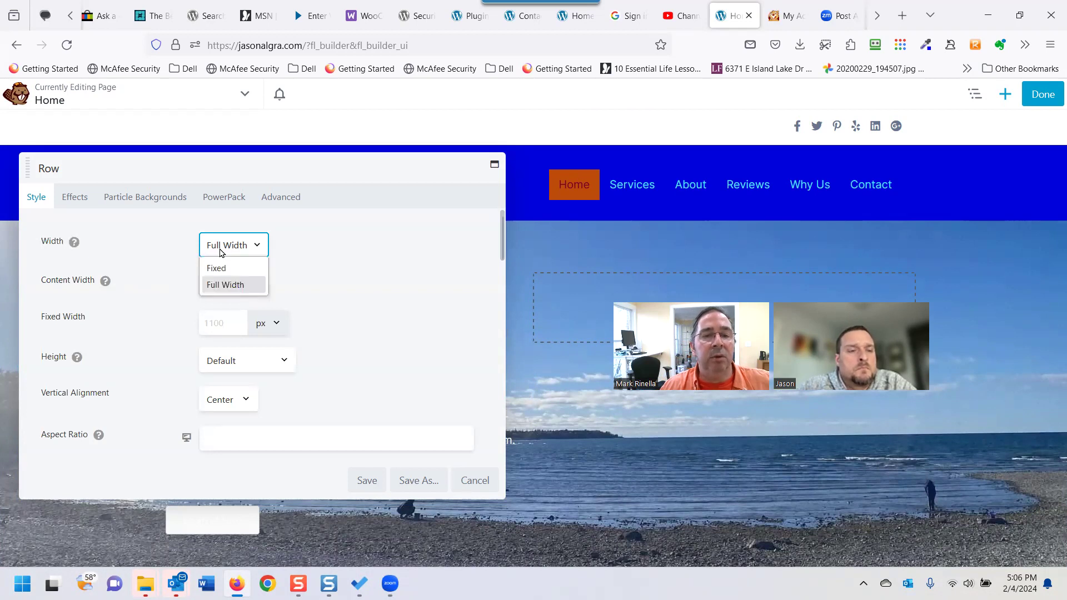
left_click(221, 269)
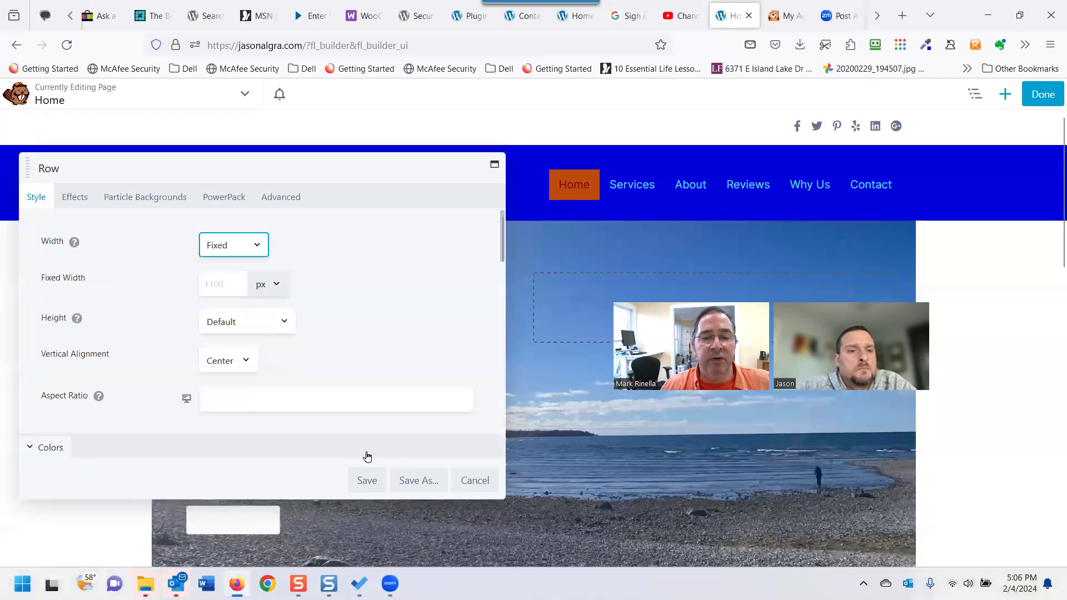
left_click(366, 480)
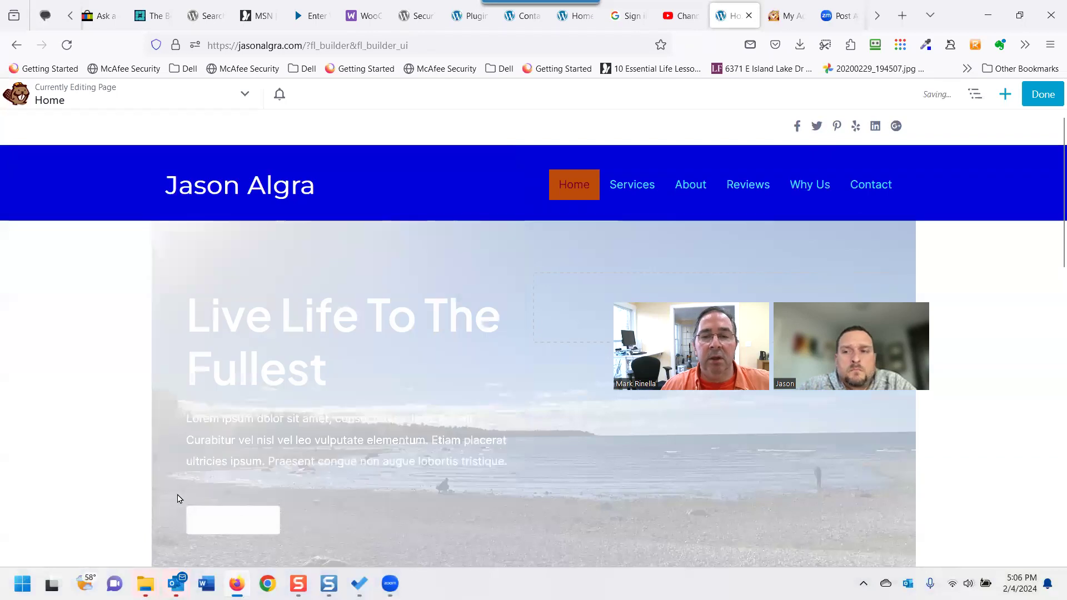
Inspect the fixed-width hero row and its white side margins.
scroll(122, 485, "down", 2)
scroll(123, 479, "up", 1)
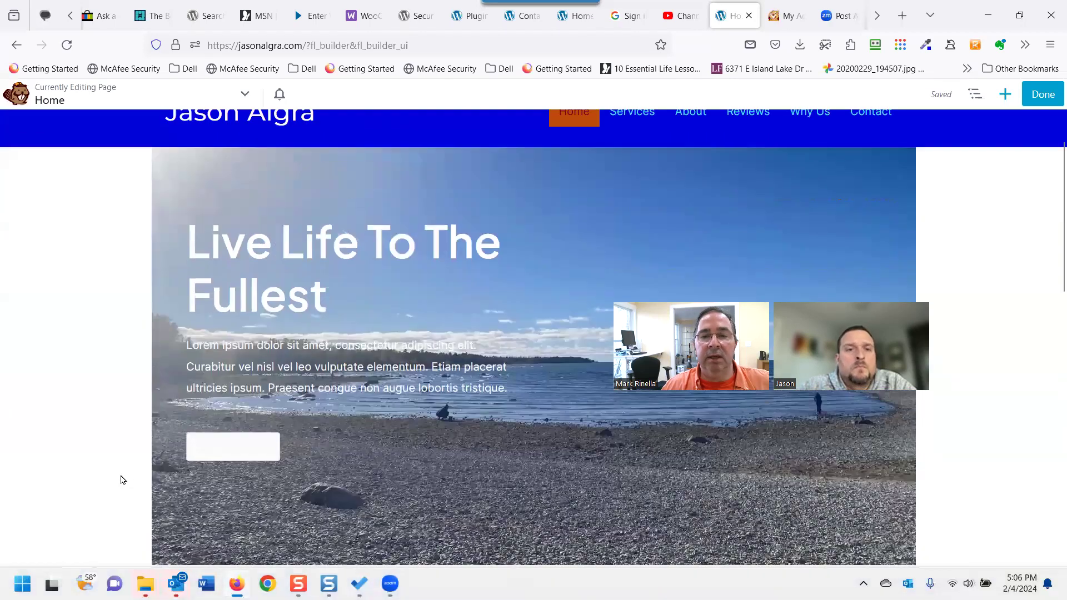
mouse_move(202, 316)
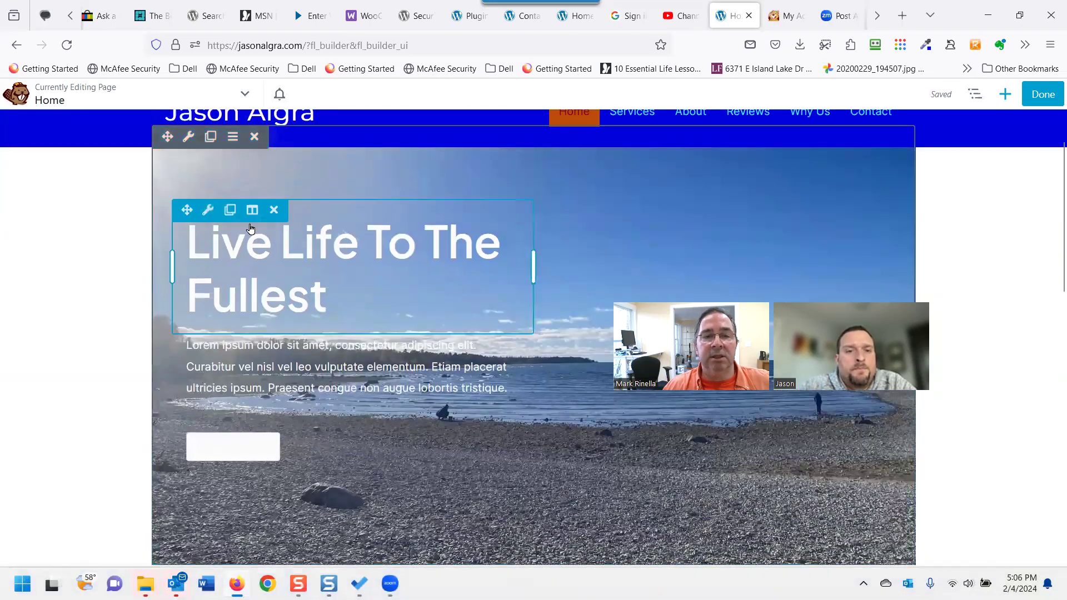
scroll(250, 228, "up", 1)
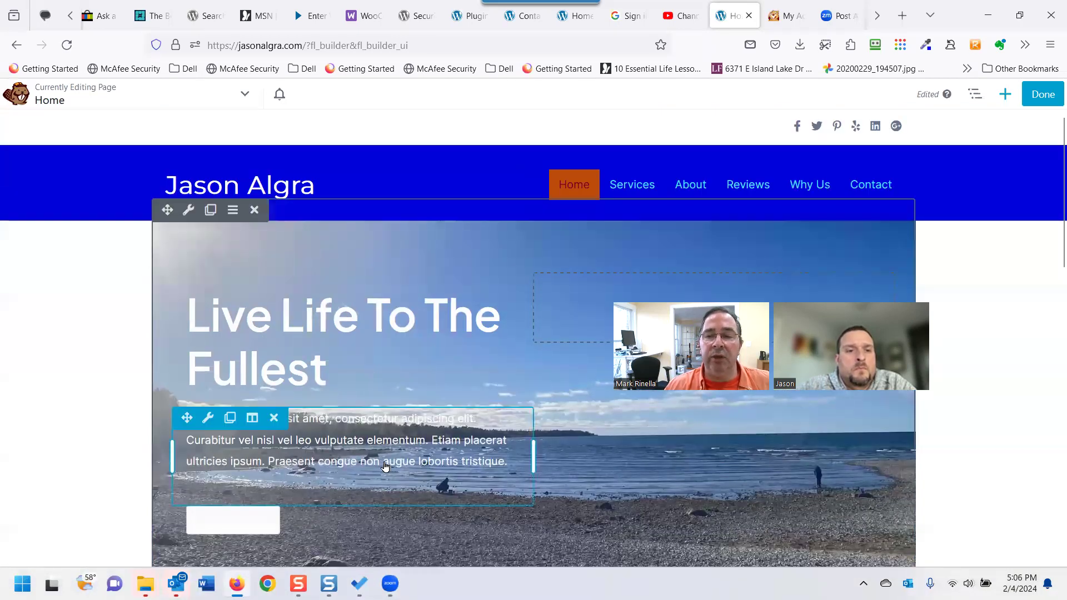
scroll(69, 445, "down", 3)
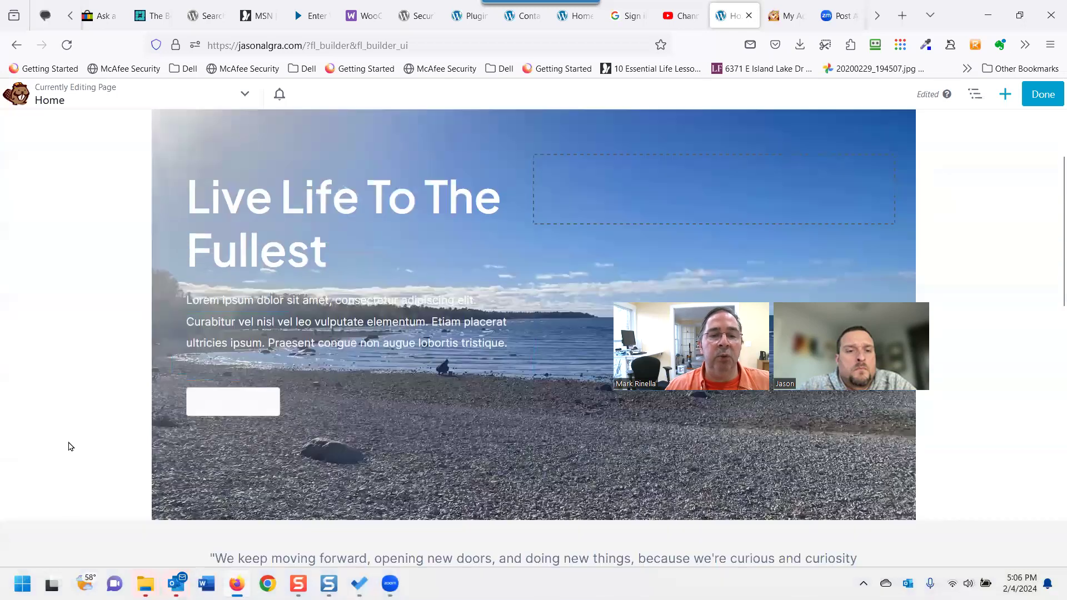
scroll(69, 435, "up", 1)
scroll(83, 417, "up", 2)
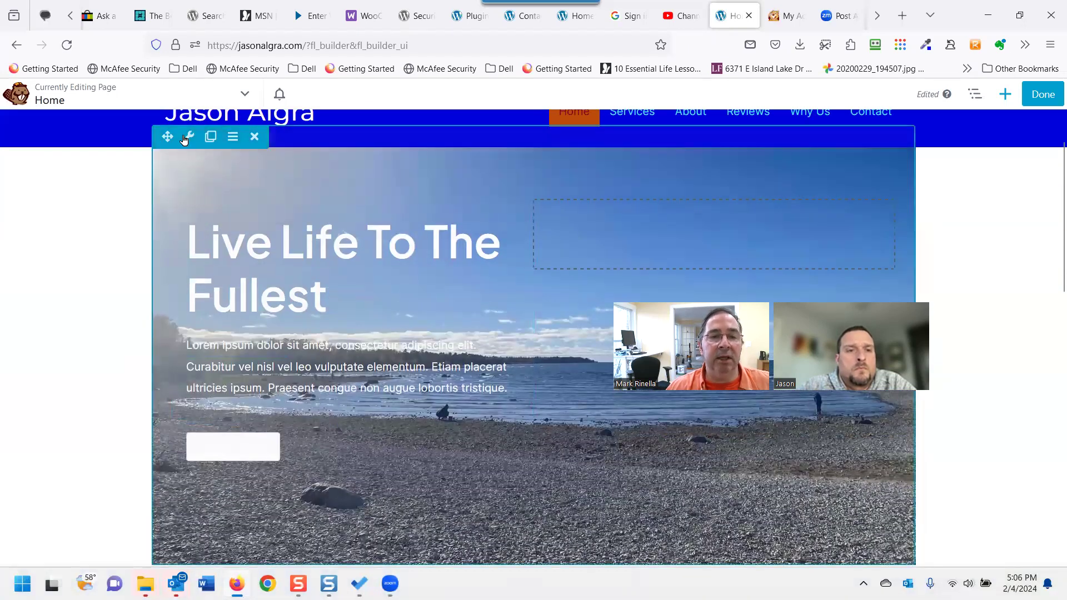
mouse_move(185, 143)
left_click(195, 161)
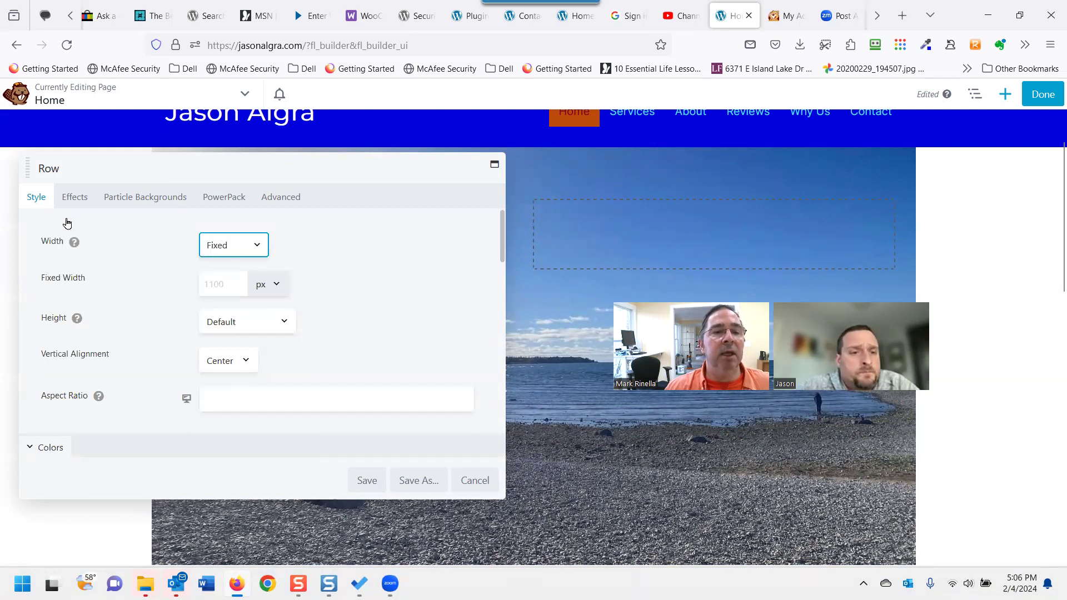
left_click(231, 245)
left_click(222, 285)
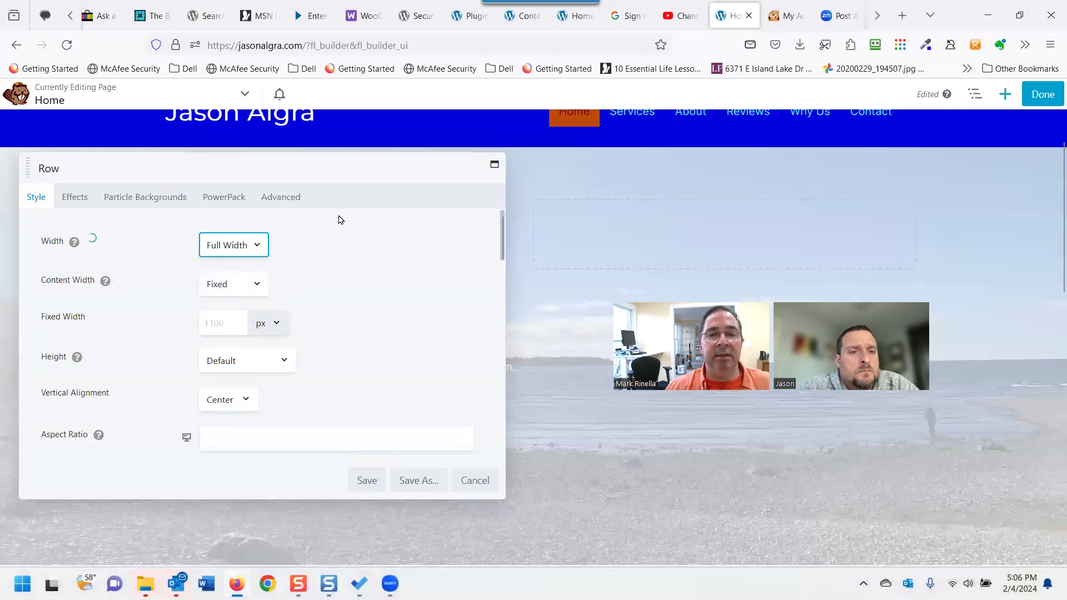
left_click_drag(310, 170, 481, 445)
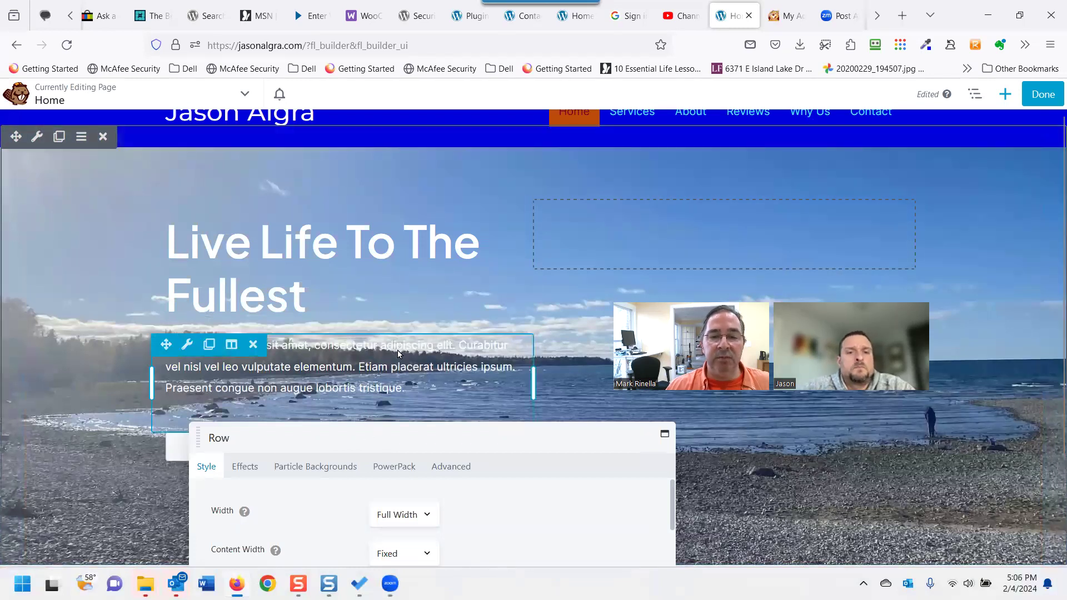
left_click_drag(367, 430, 430, 393)
left_click_drag(431, 476, 566, 508)
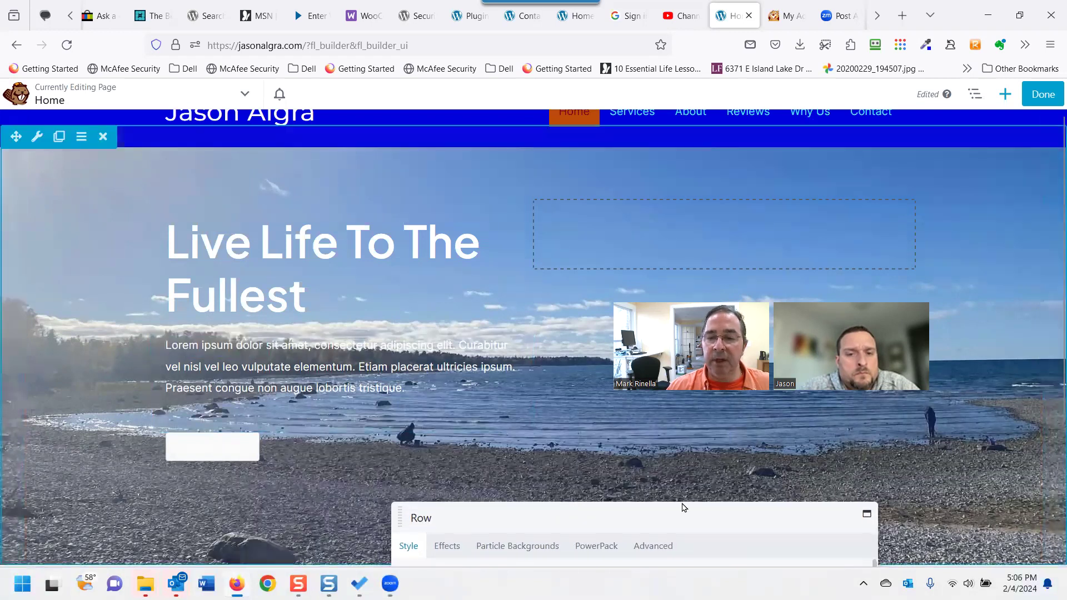
left_click_drag(682, 505, 461, 293)
left_click(498, 421)
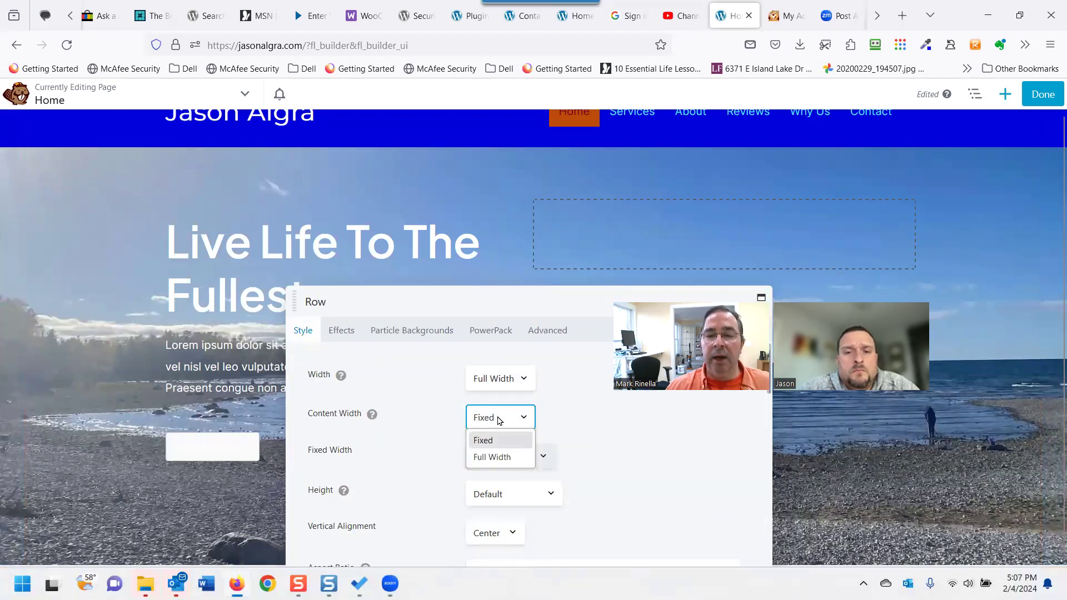
left_click(503, 457)
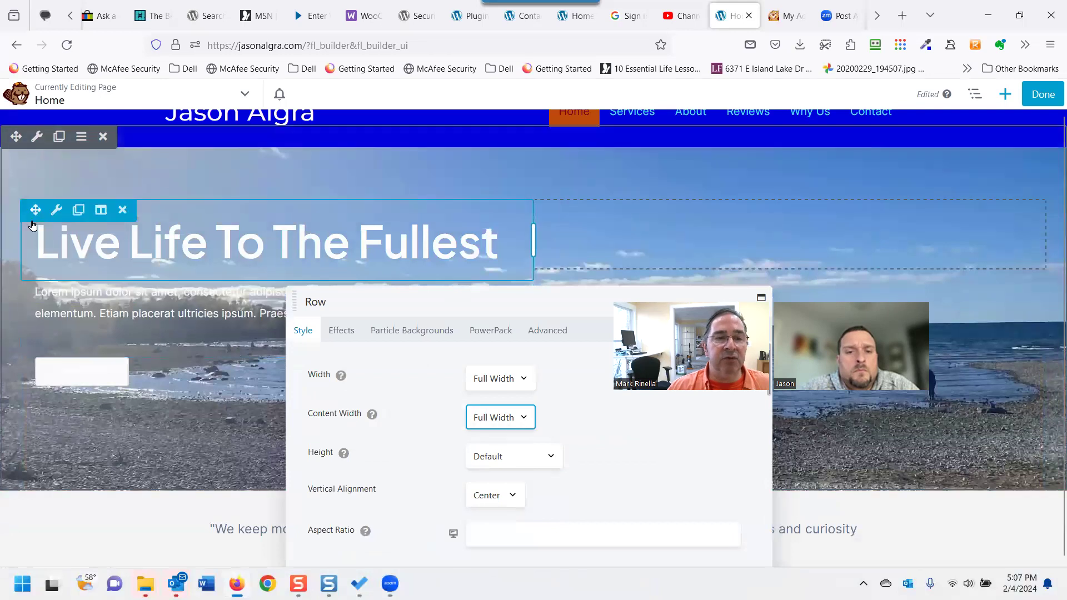
left_click(558, 331)
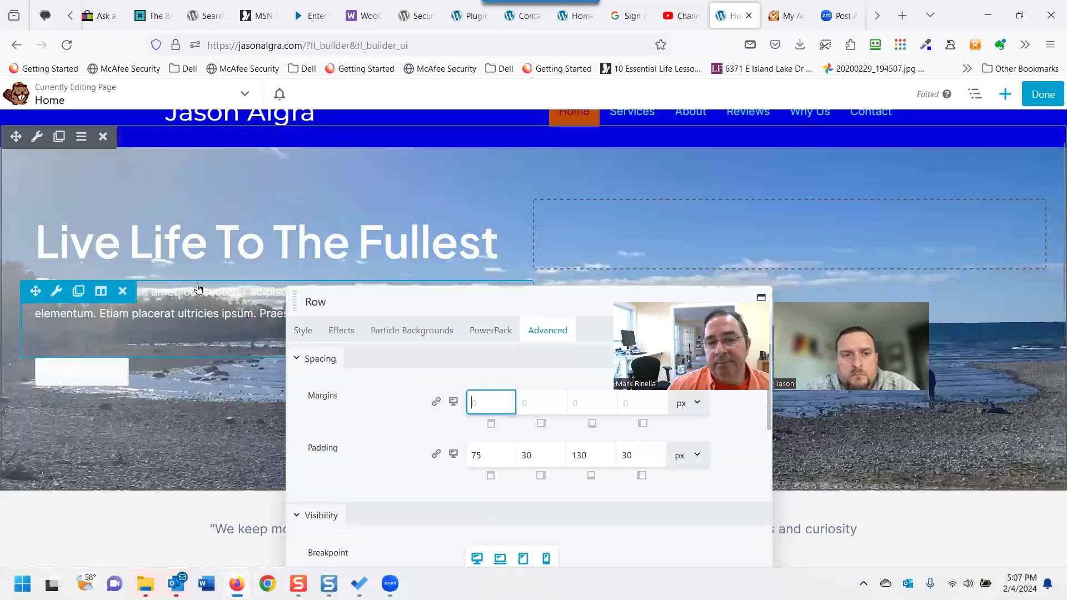
left_click_drag(517, 299, 485, 194)
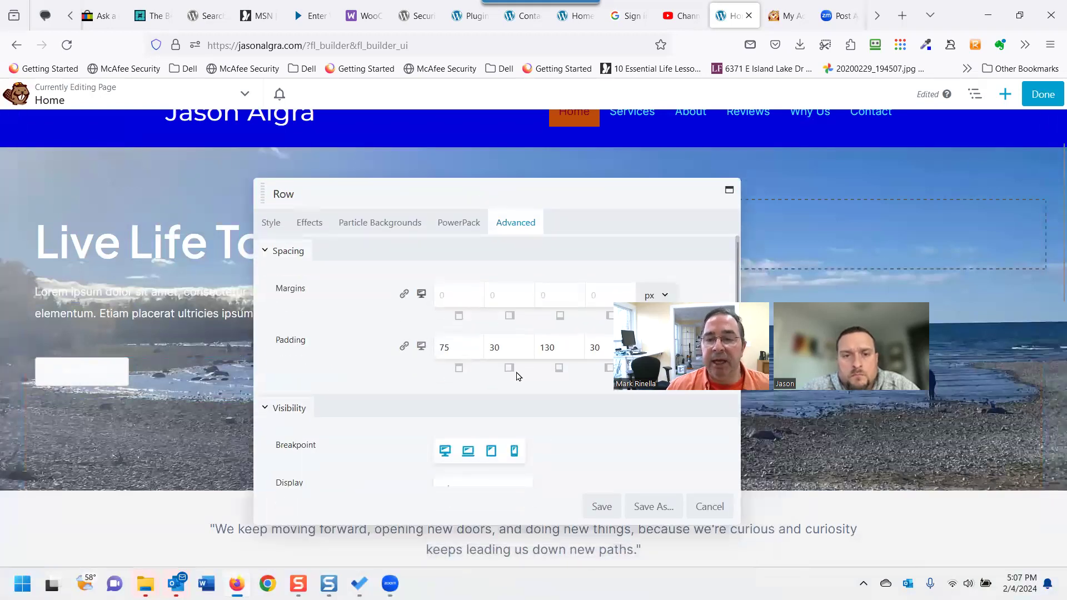
left_click(701, 507)
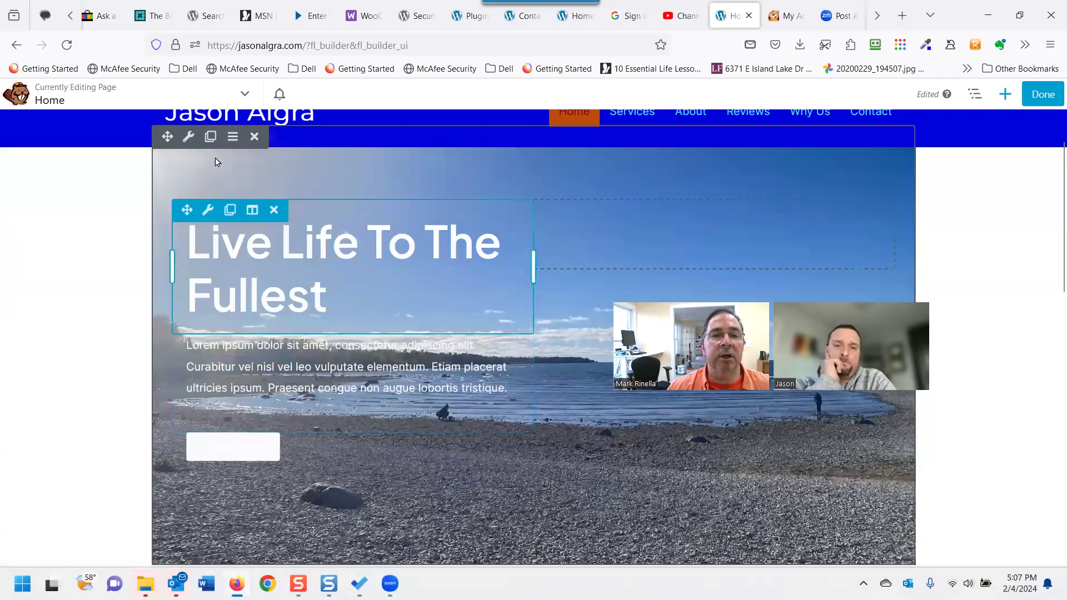
Set the hero row's Style width to Full Width, review its background settings, and save.
left_click(190, 136)
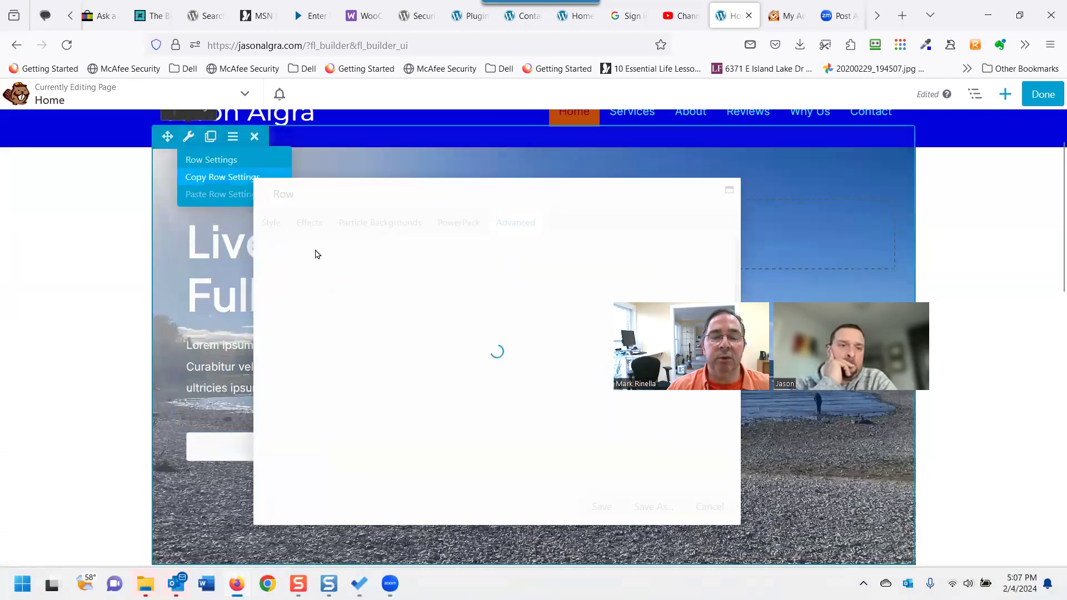
left_click(271, 223)
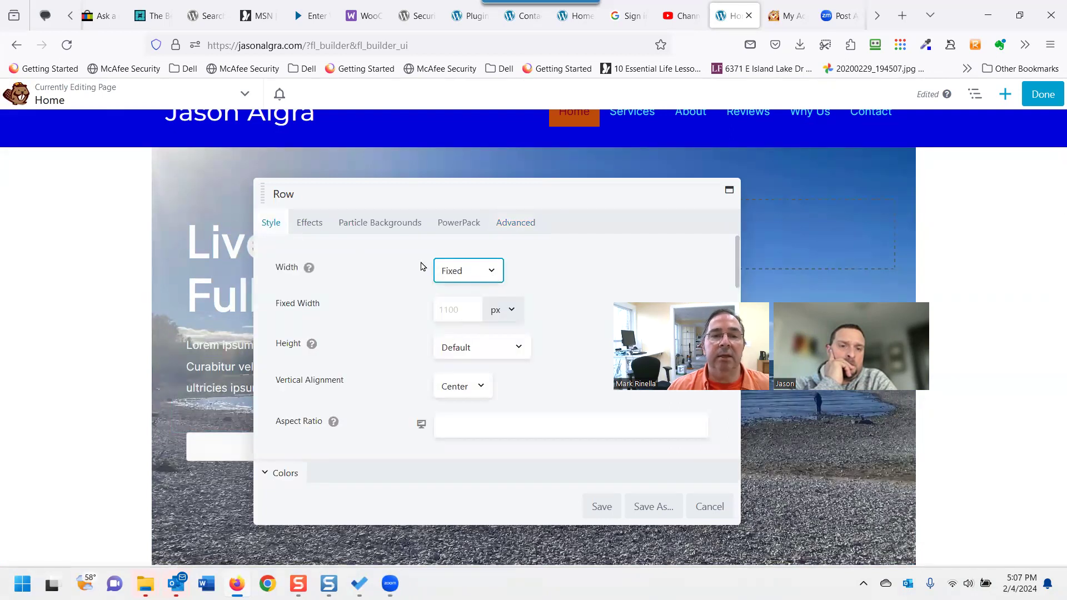
left_click(465, 271)
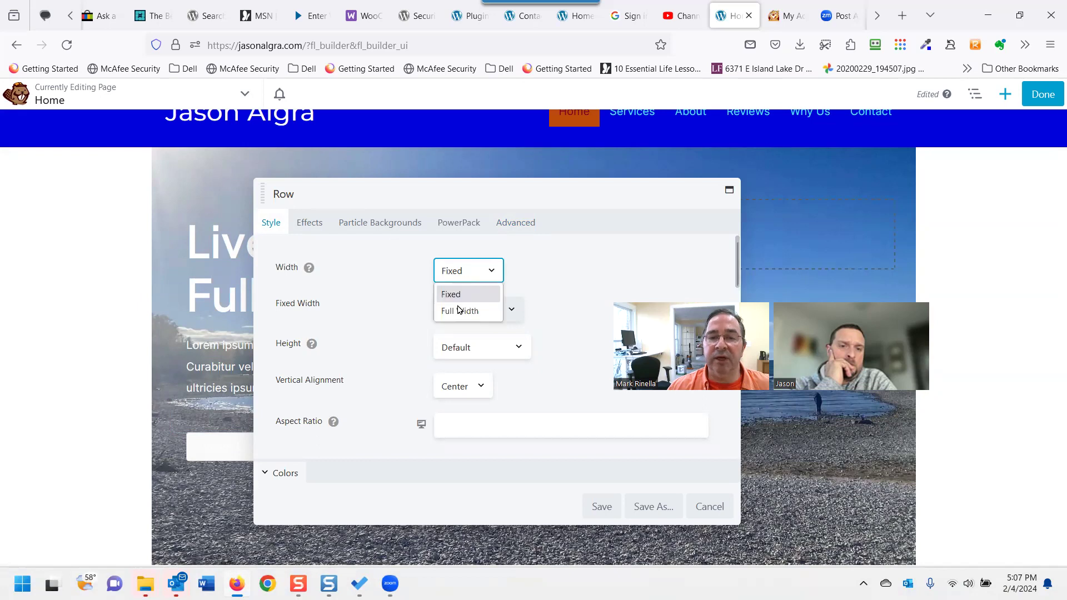
left_click(458, 309)
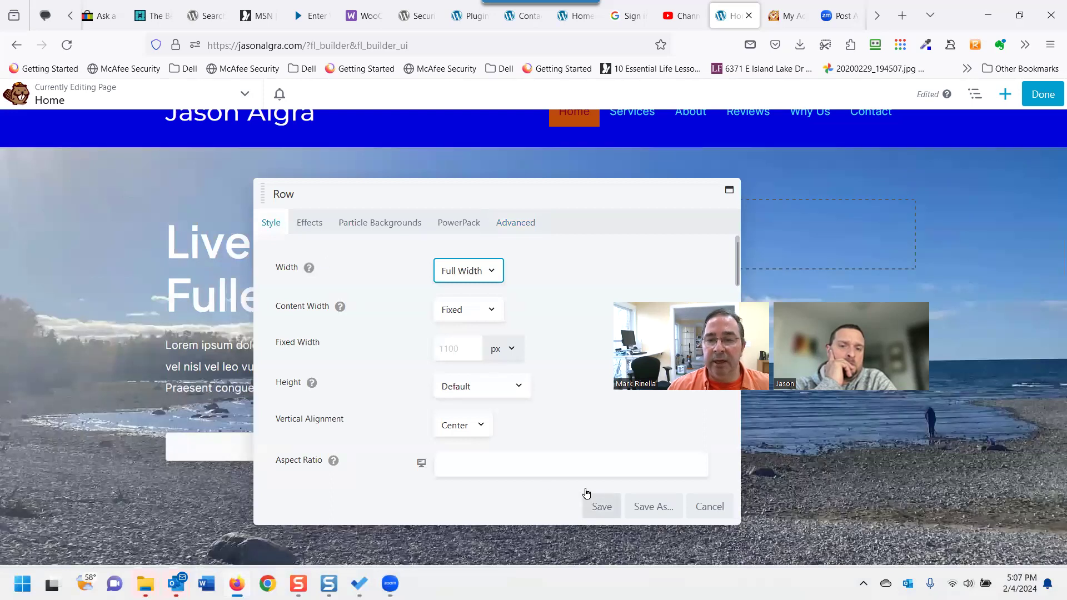
scroll(593, 503, "down", 1)
scroll(525, 436, "down", 2)
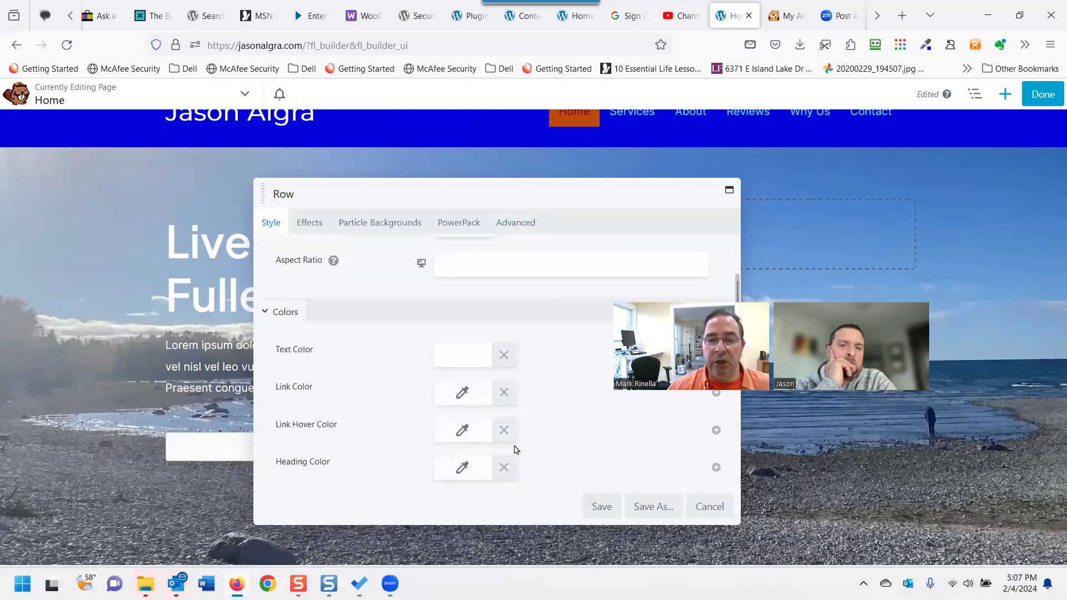
scroll(366, 430, "down", 2)
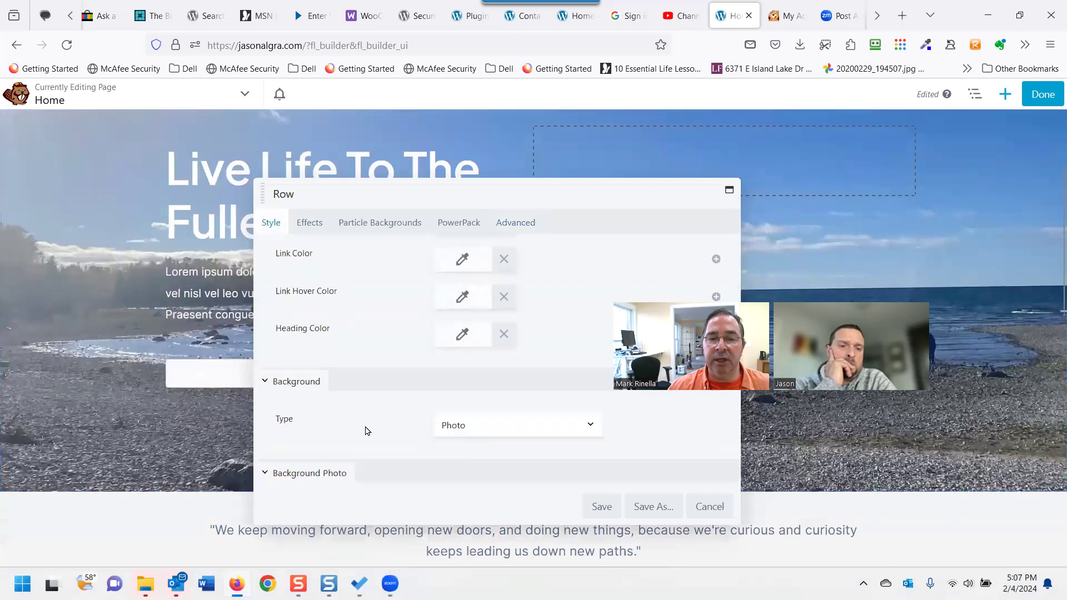
scroll(366, 431, "down", 5)
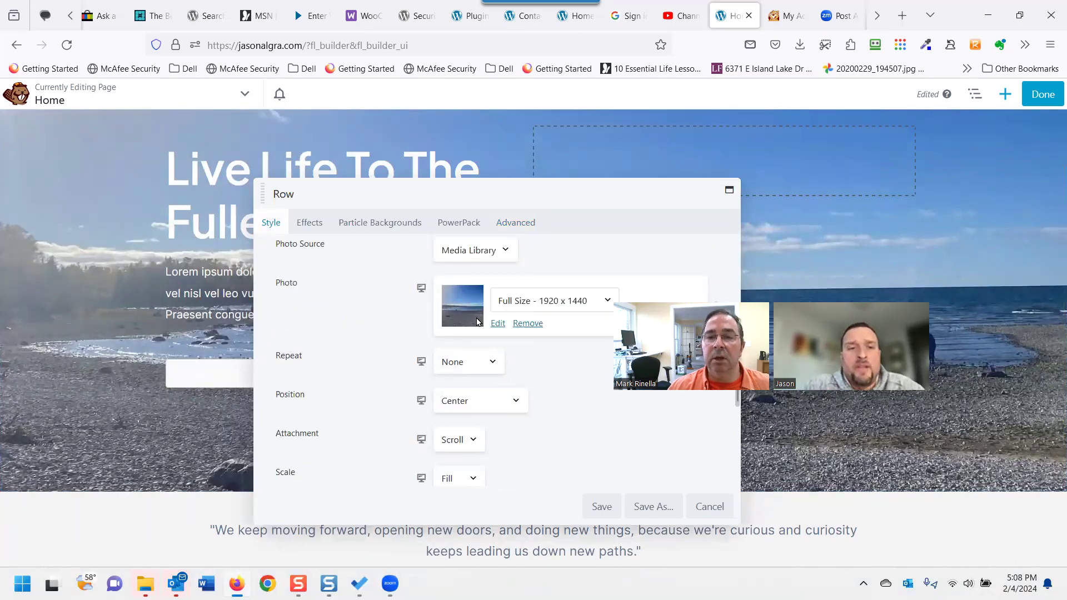
left_click(610, 504)
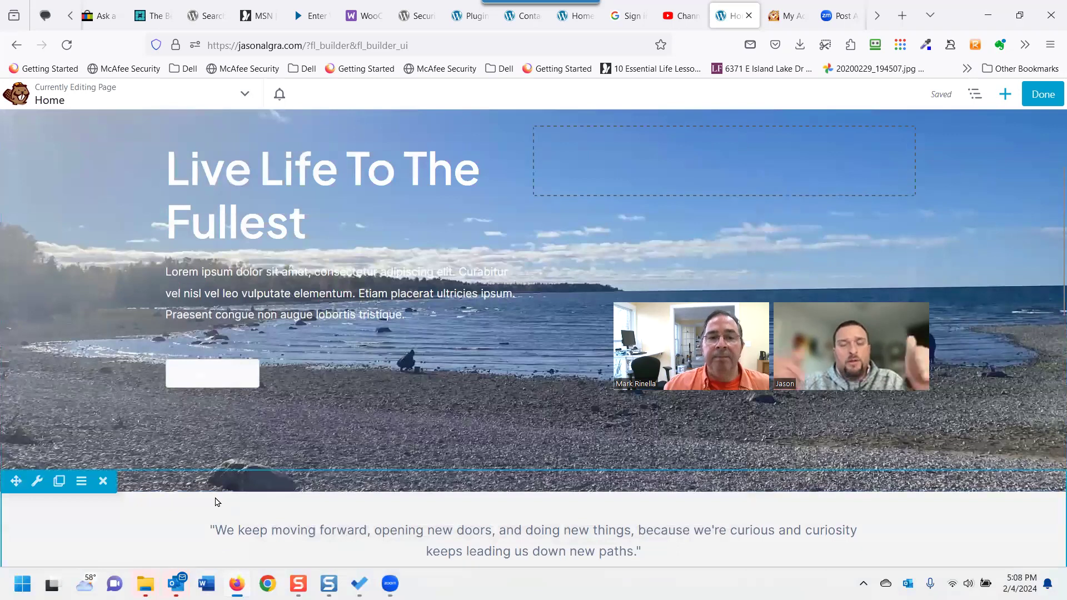
scroll(149, 388, "up", 1)
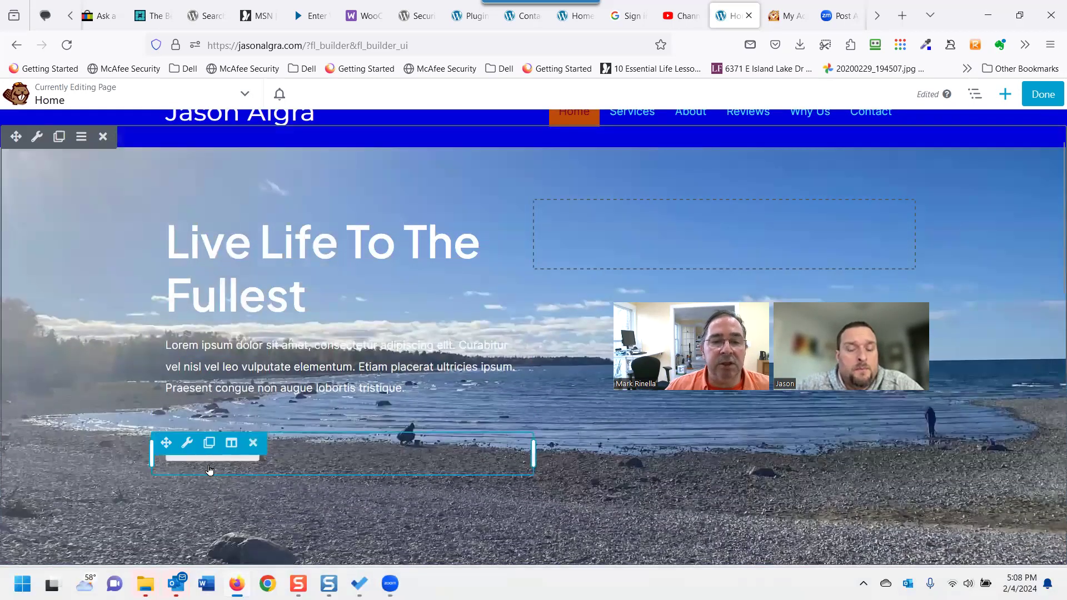
Set the Learn More button's text colour to dark blue #110072.
mouse_move(185, 446)
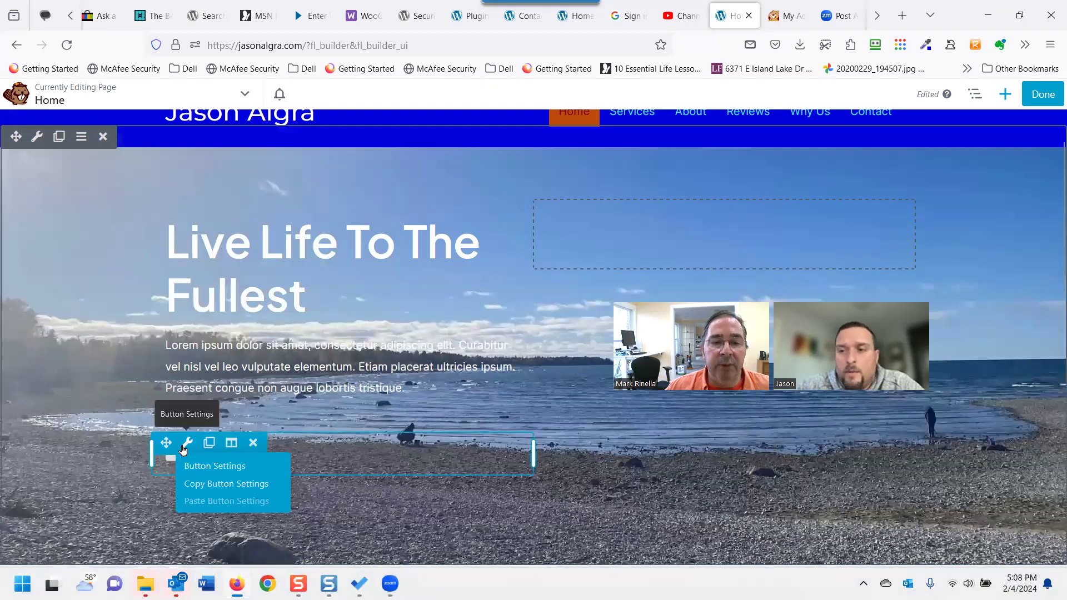
left_click(189, 459)
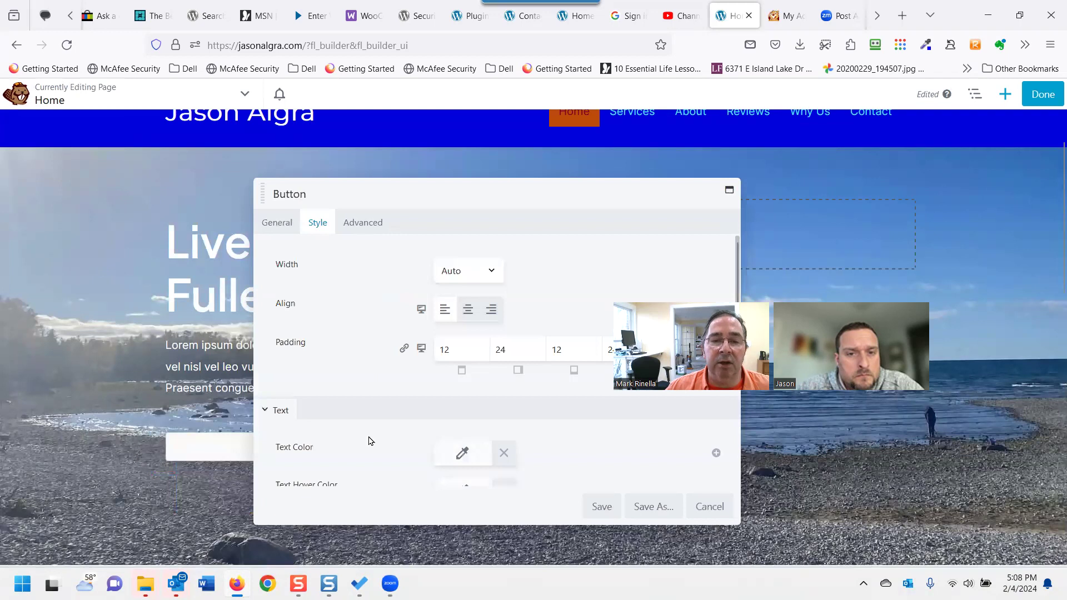
scroll(371, 441, "down", 3)
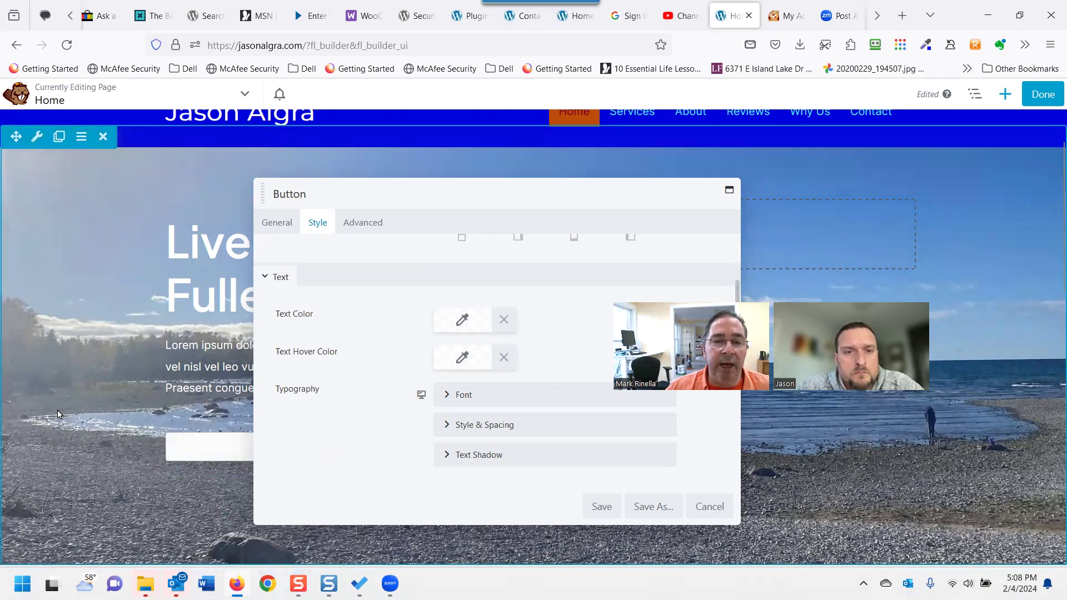
left_click(450, 323)
left_click(578, 430)
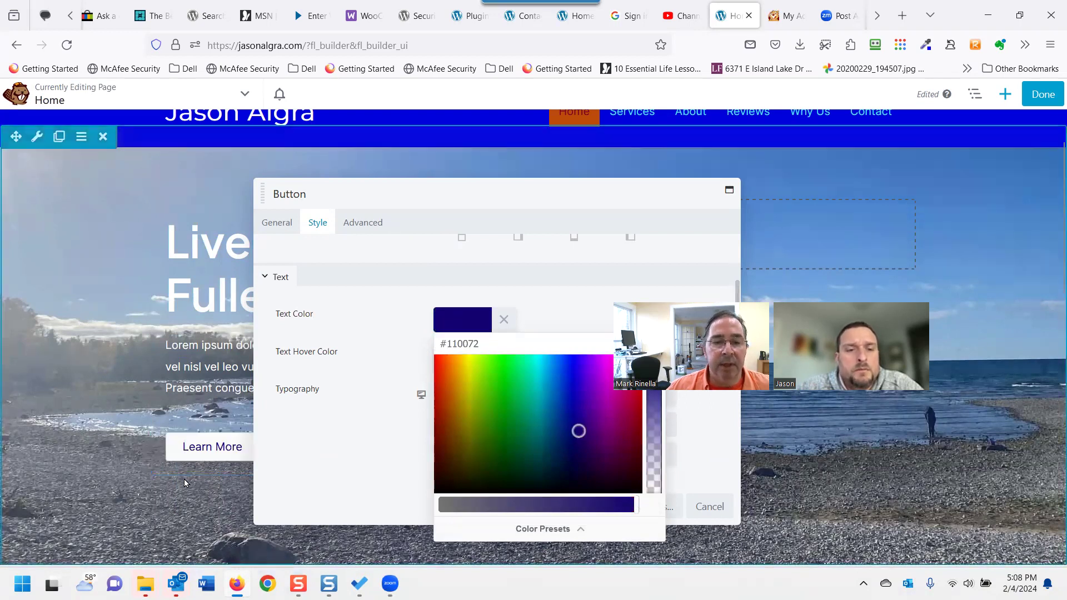
right_click(171, 471)
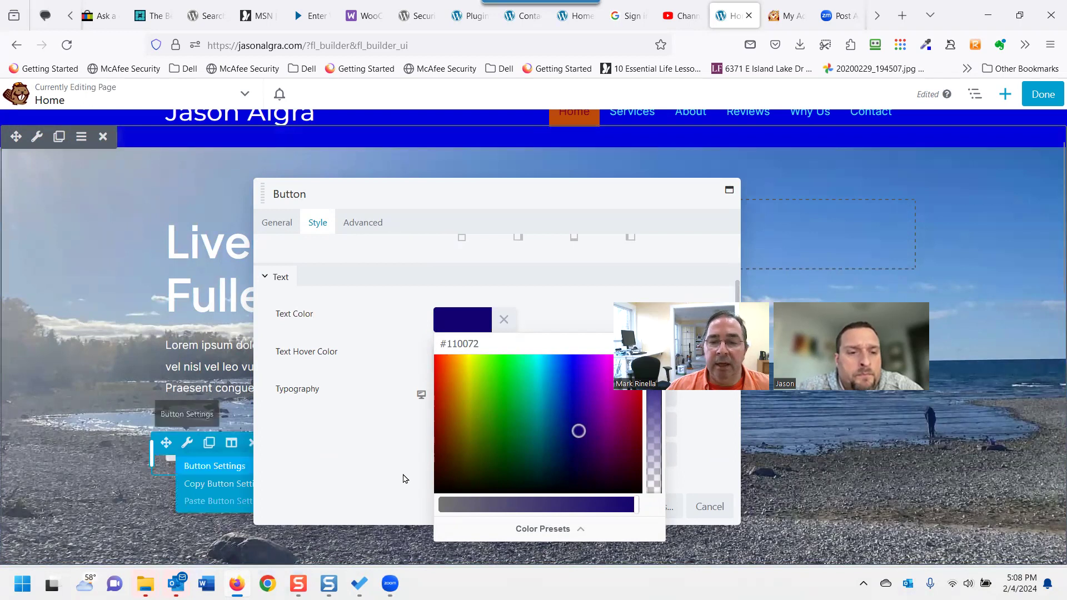
left_click(368, 351)
Set the button's text hover colour to green #5eb700 and save.
left_click(455, 366)
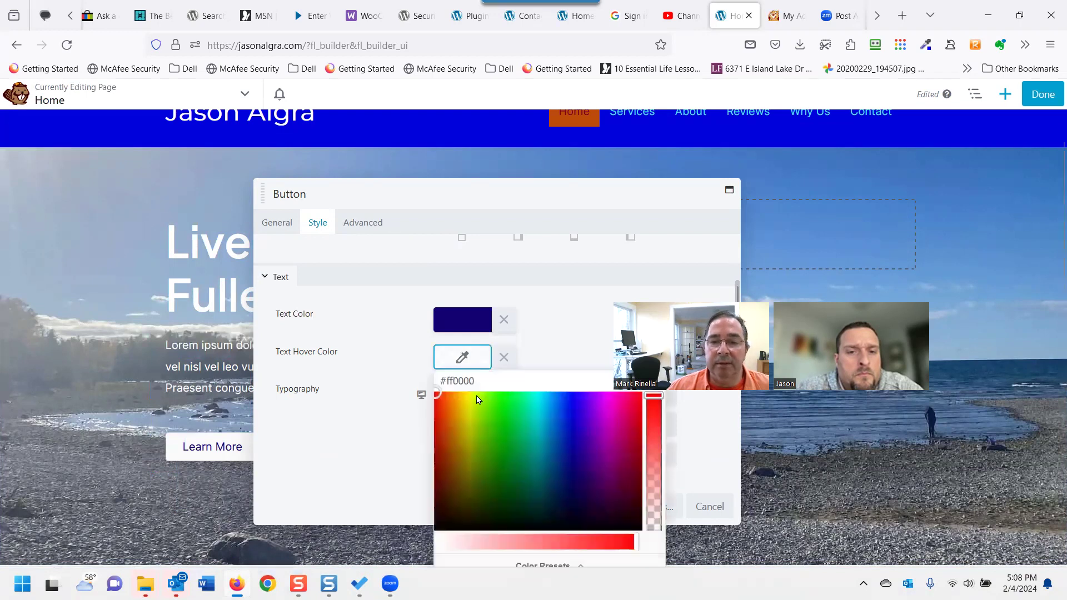
left_click(485, 431)
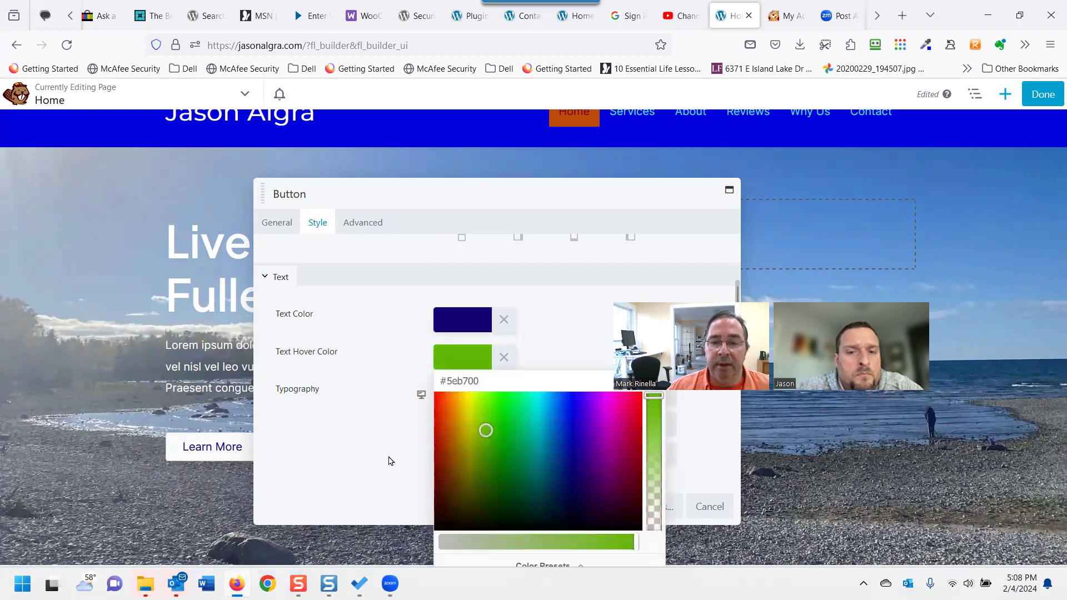
left_click(318, 459)
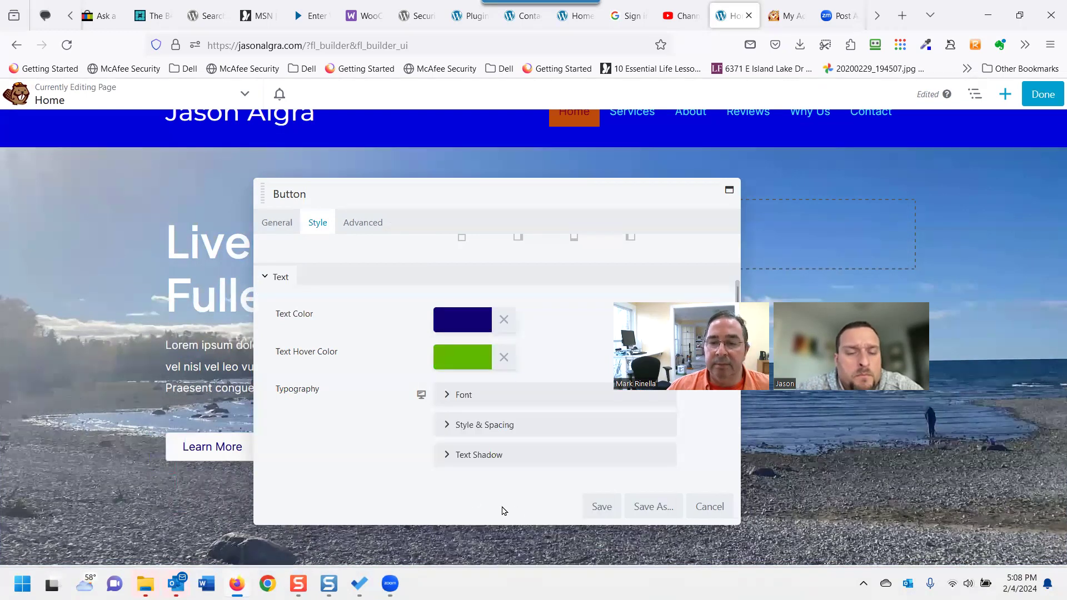
left_click(595, 506)
mouse_move(251, 456)
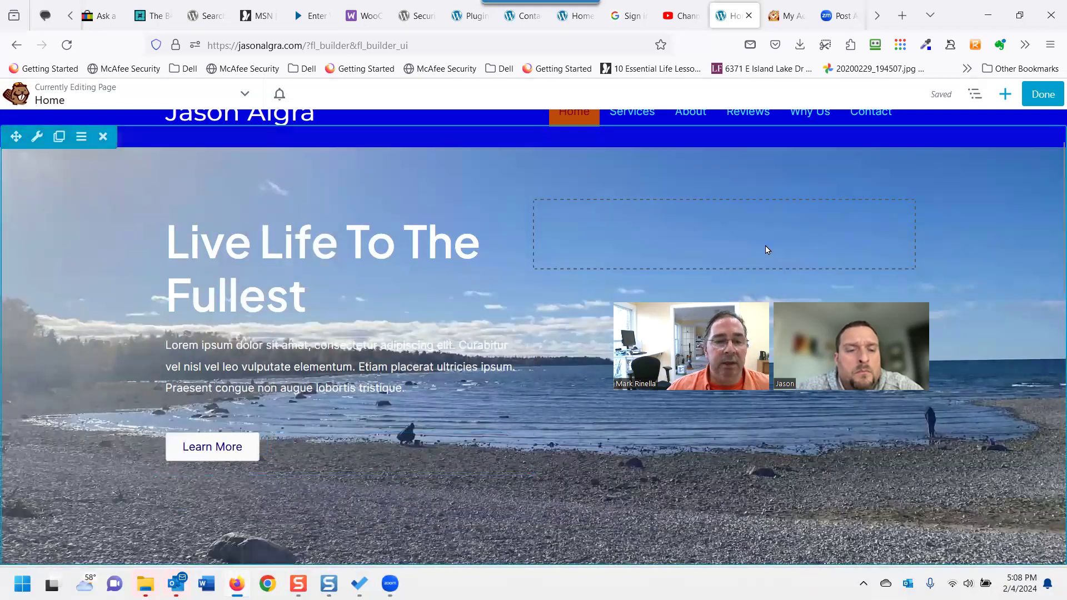
Finish editing and publish the Home page changes.
left_click(1036, 102)
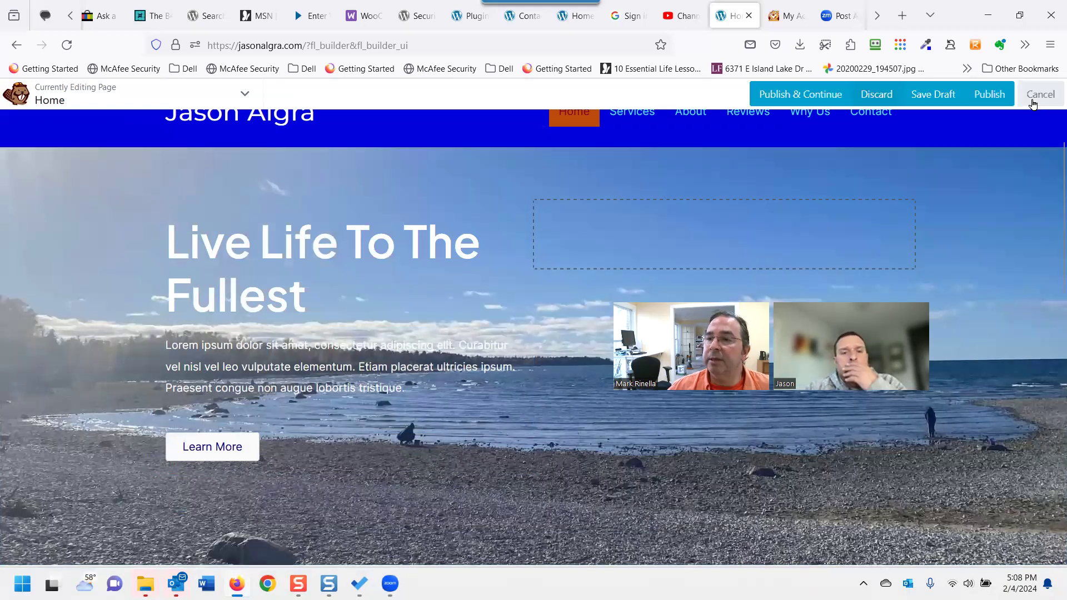
left_click(988, 95)
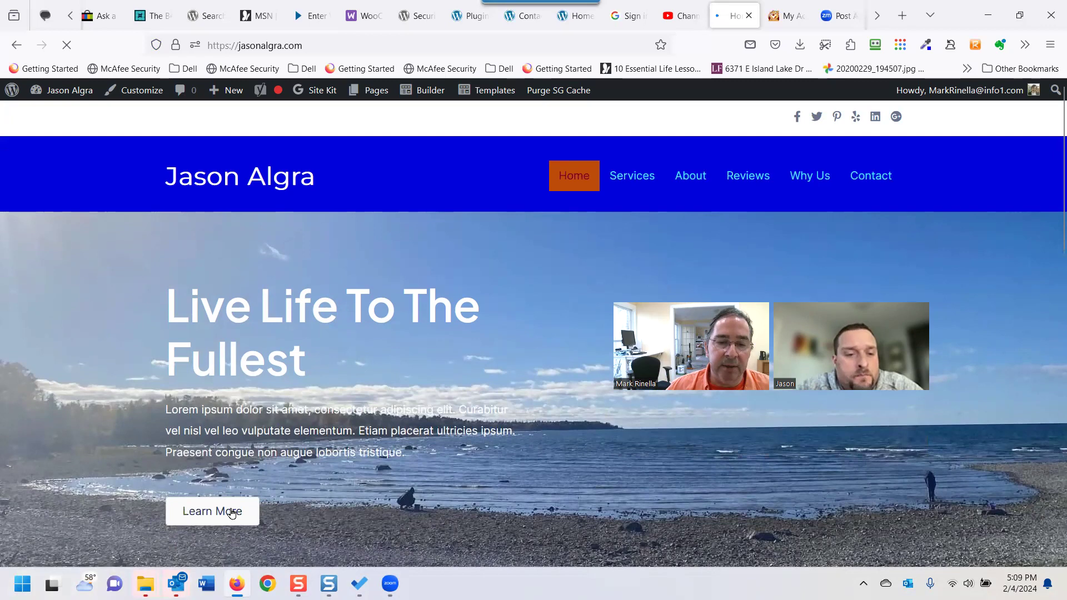
scroll(232, 512, "down", 8)
scroll(288, 487, "up", 4)
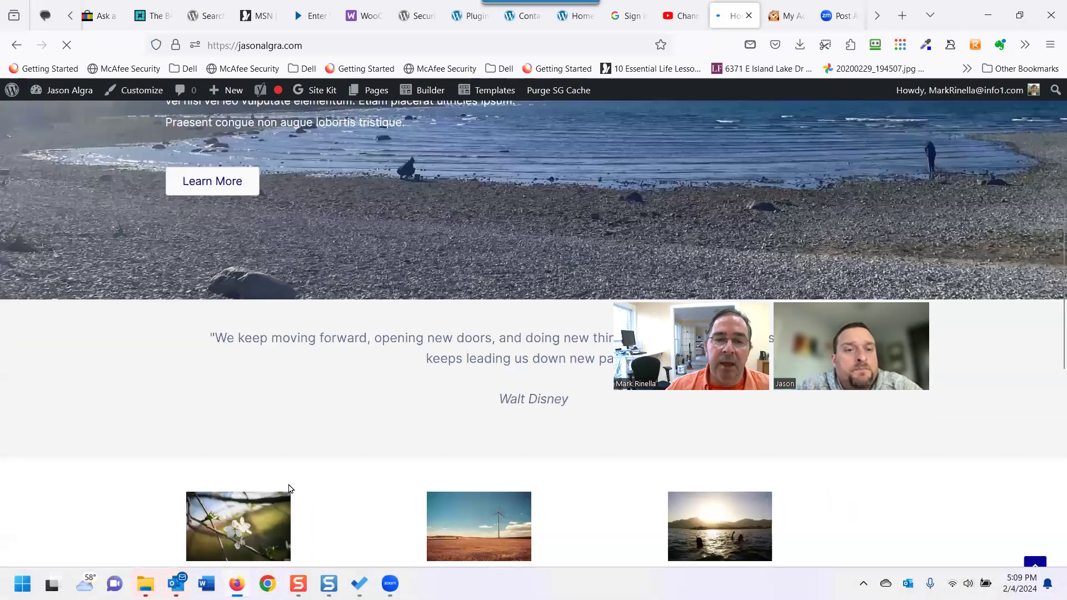
Scroll through the live home page from the hero and feature cards to the footer.
scroll(288, 488, "down", 5)
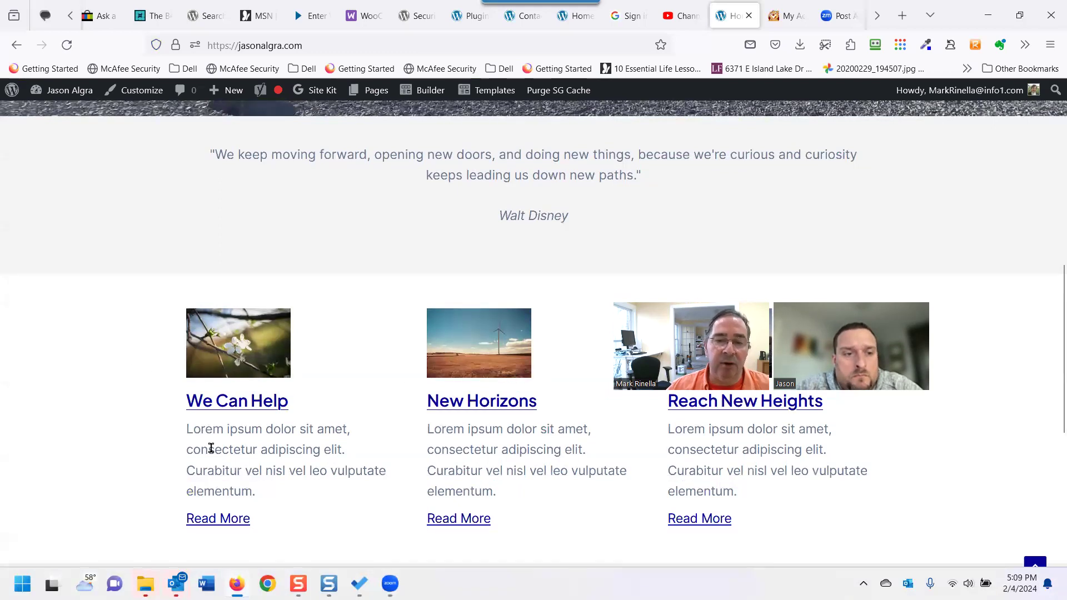
scroll(287, 480, "down", 2)
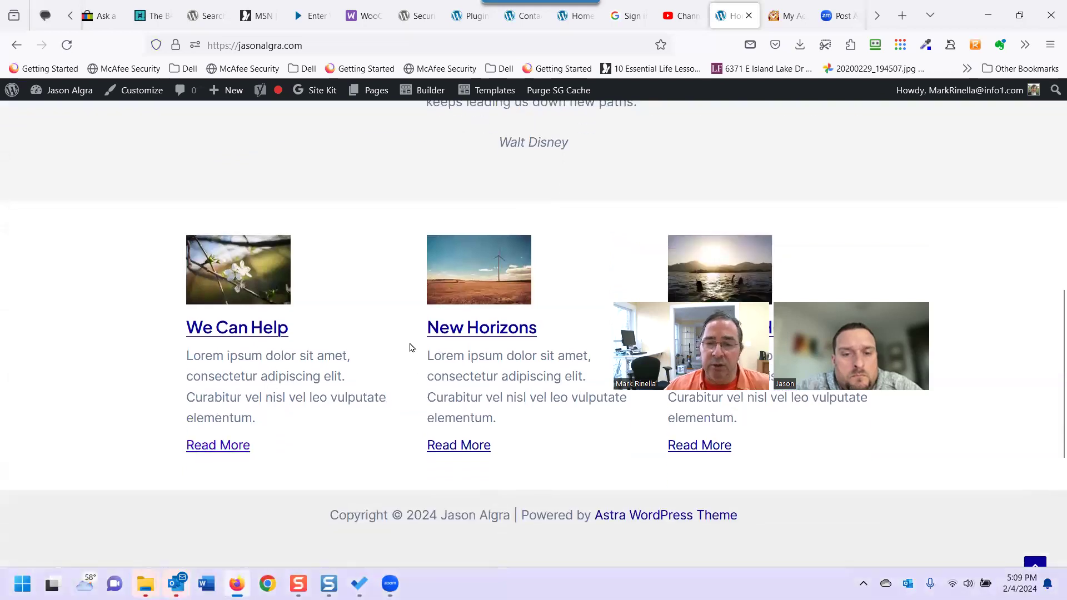
scroll(355, 389, "down", 4)
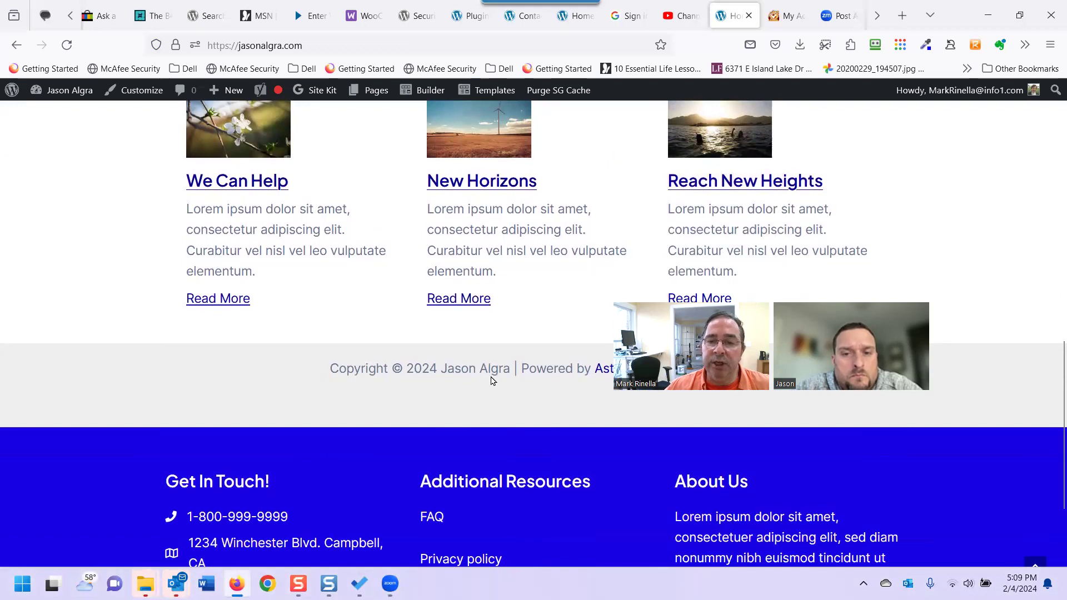
scroll(463, 393, "up", 2)
scroll(465, 439, "down", 2)
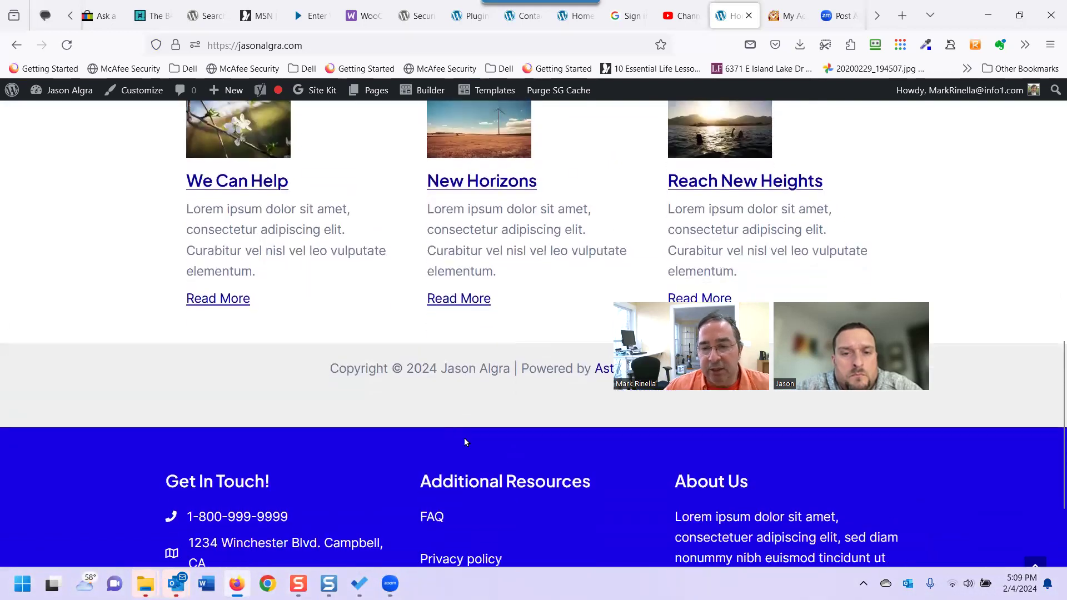
scroll(433, 431, "up", 3)
scroll(402, 422, "up", 1)
Return to the admin Dashboard and go to Appearance > Widgets.
left_click(67, 99)
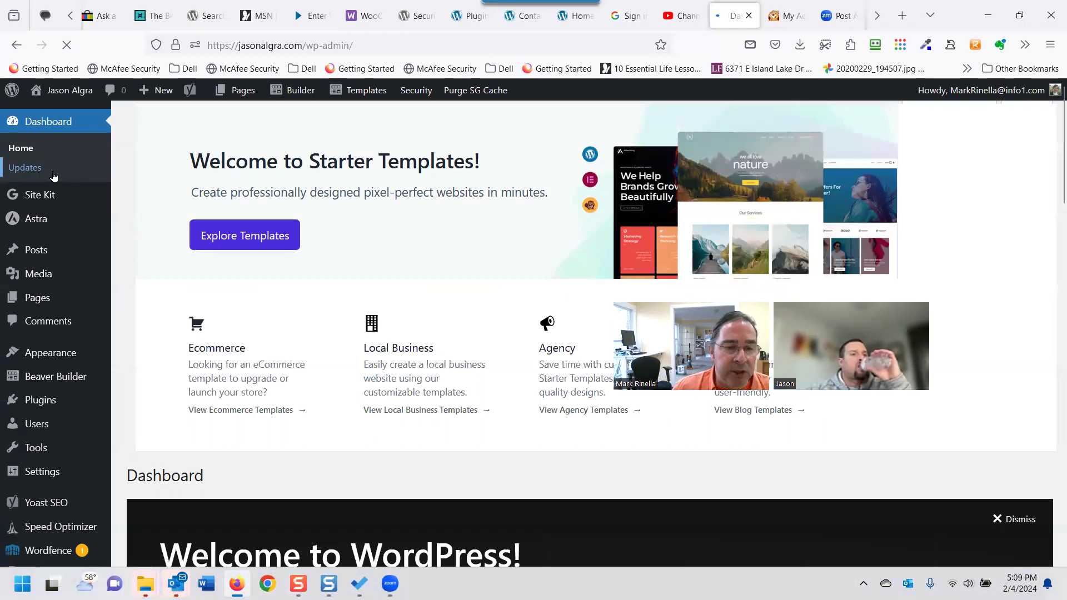
scroll(96, 423, "down", 3)
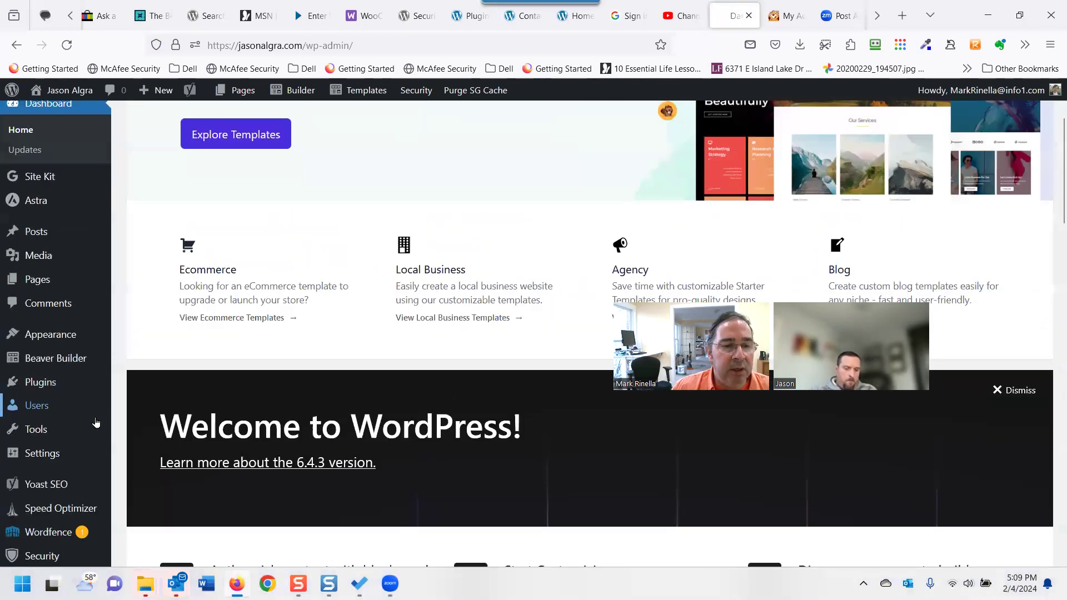
scroll(96, 423, "down", 2)
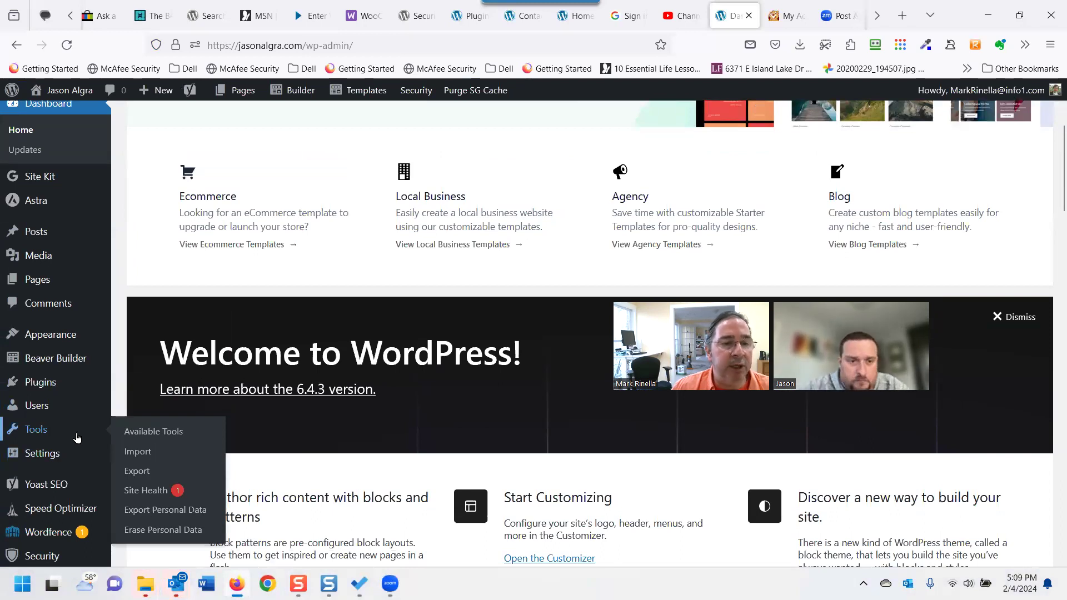
scroll(77, 438, "down", 2)
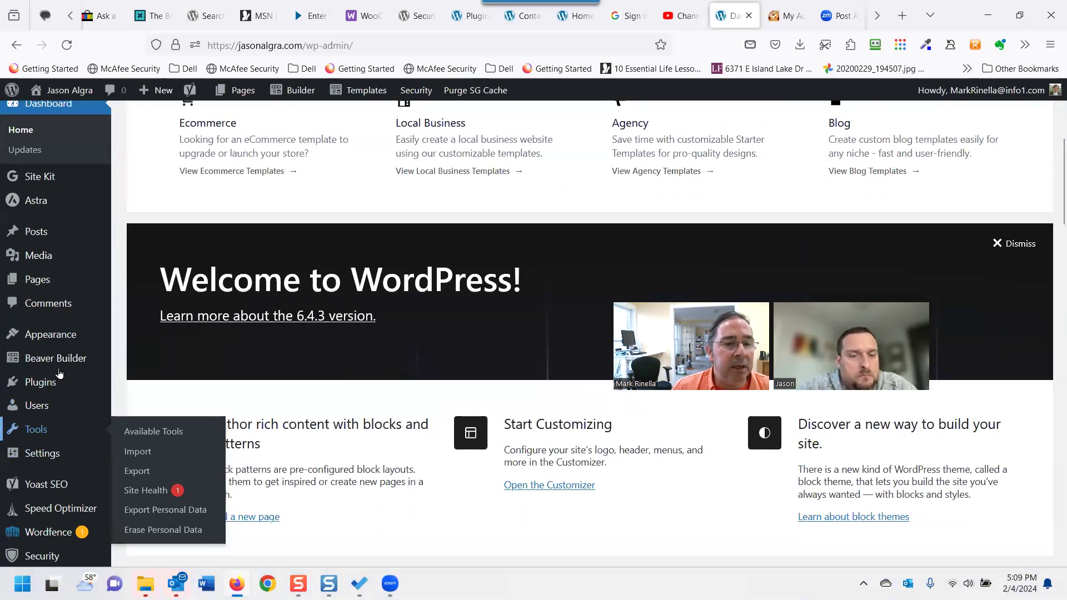
mouse_move(71, 337)
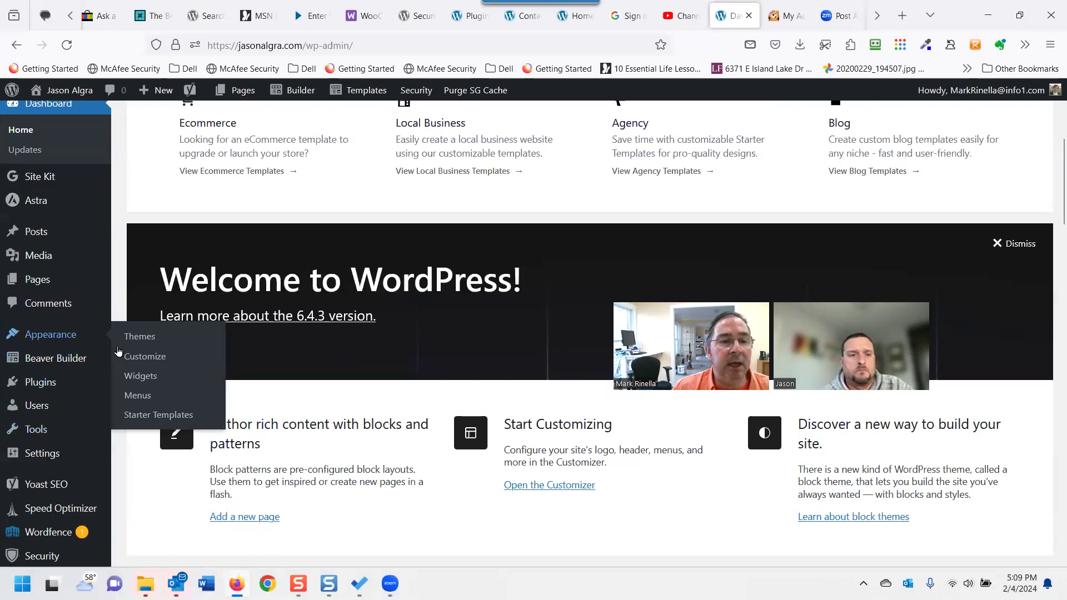
left_click(143, 382)
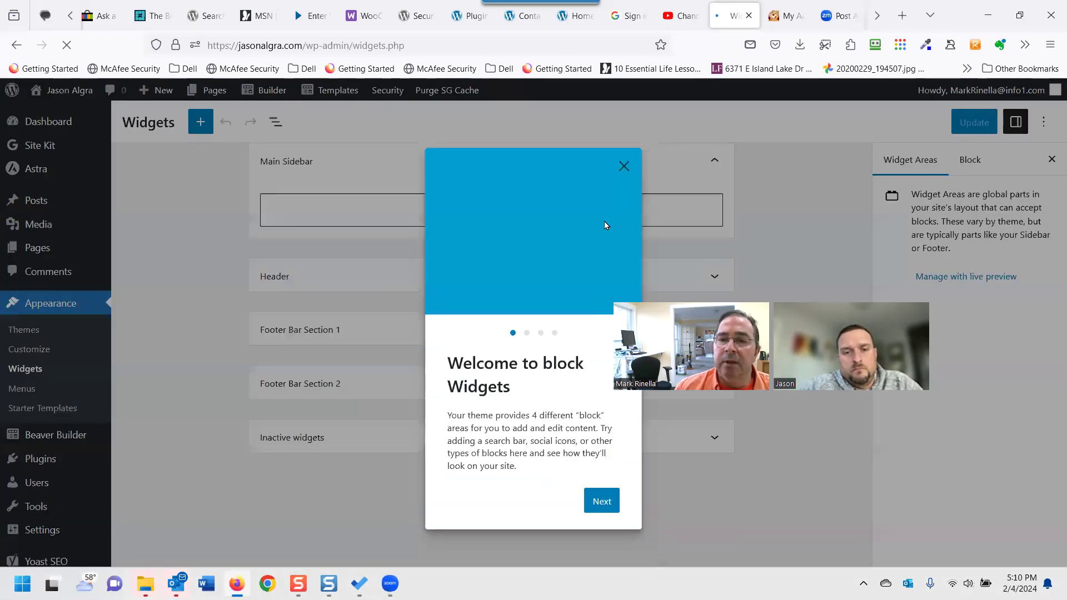
Dismiss the block widgets welcome guide and scroll through the widget areas.
left_click(624, 167)
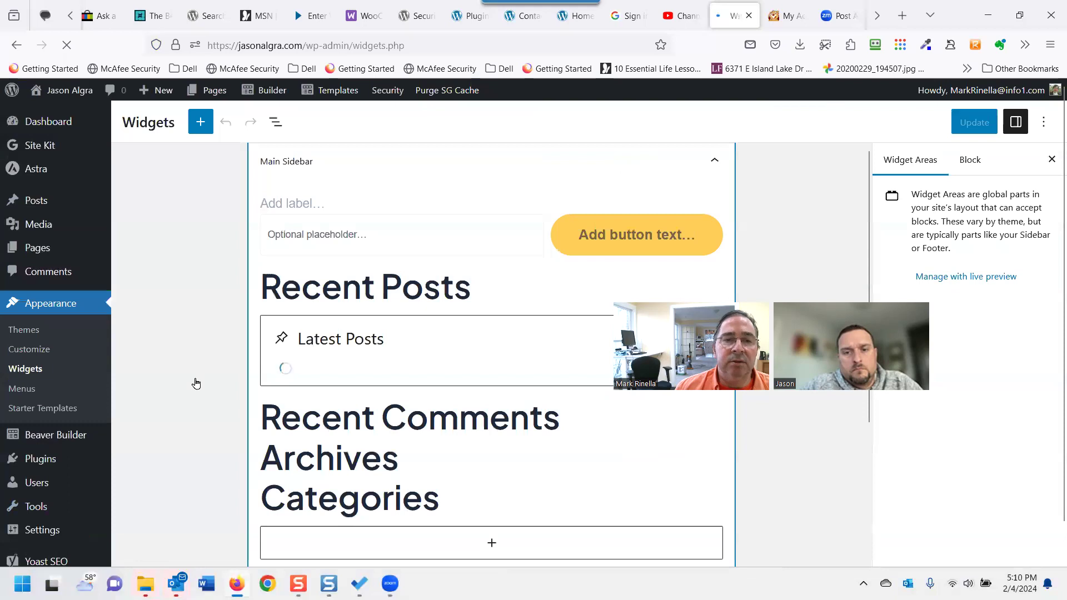
scroll(184, 383, "down", 2)
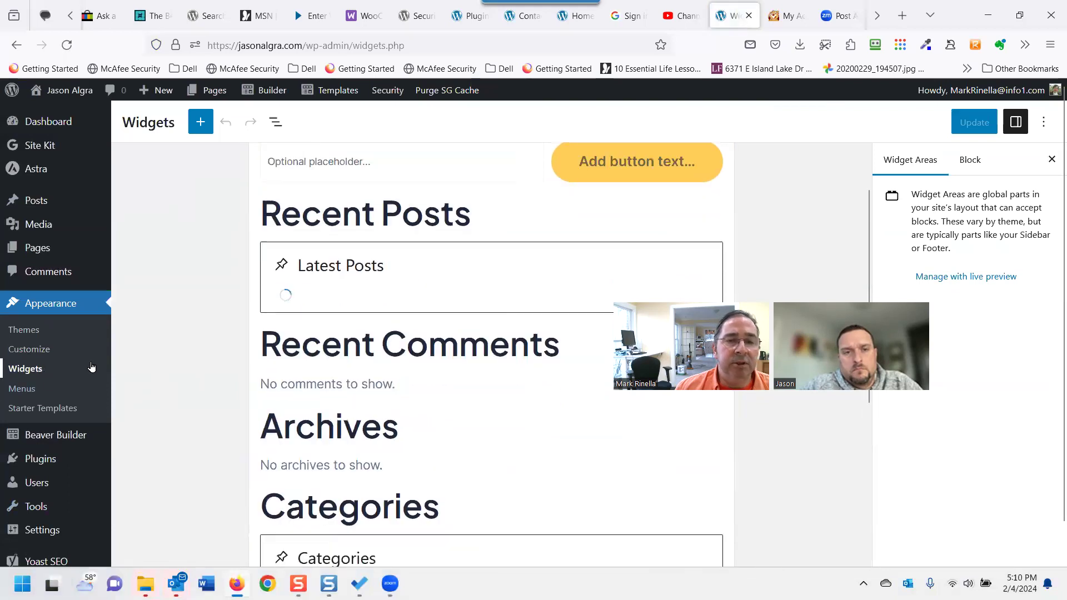
scroll(172, 365, "down", 5)
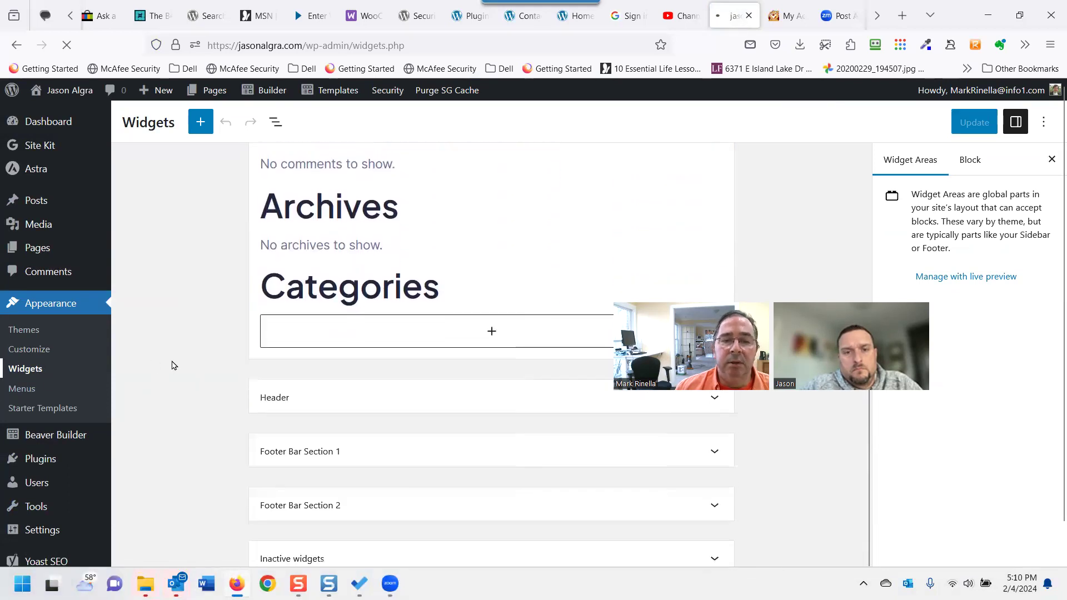
scroll(178, 364, "down", 1)
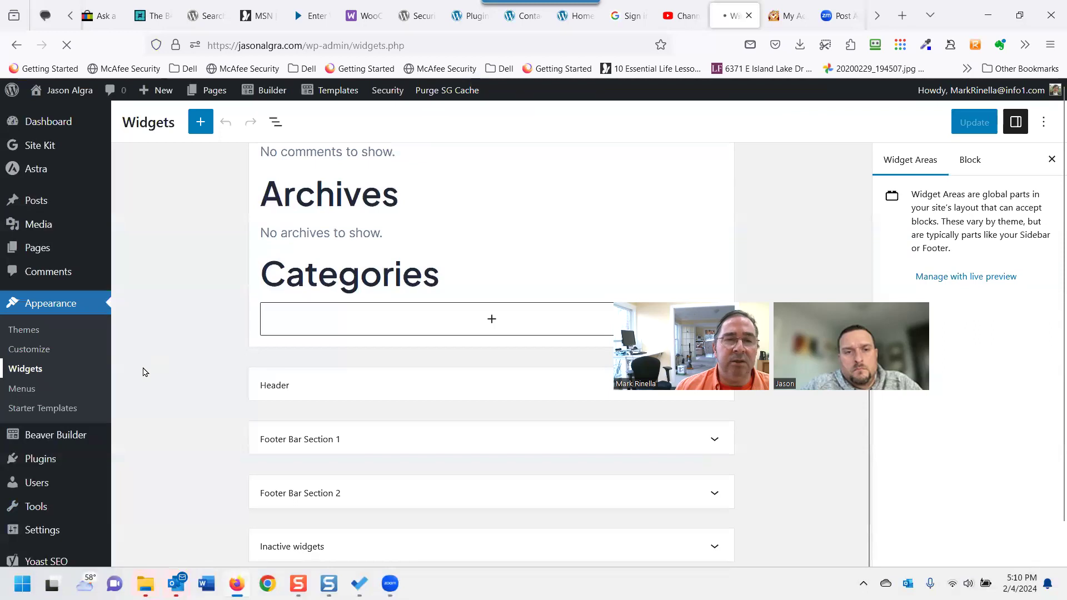
scroll(141, 374, "up", 5)
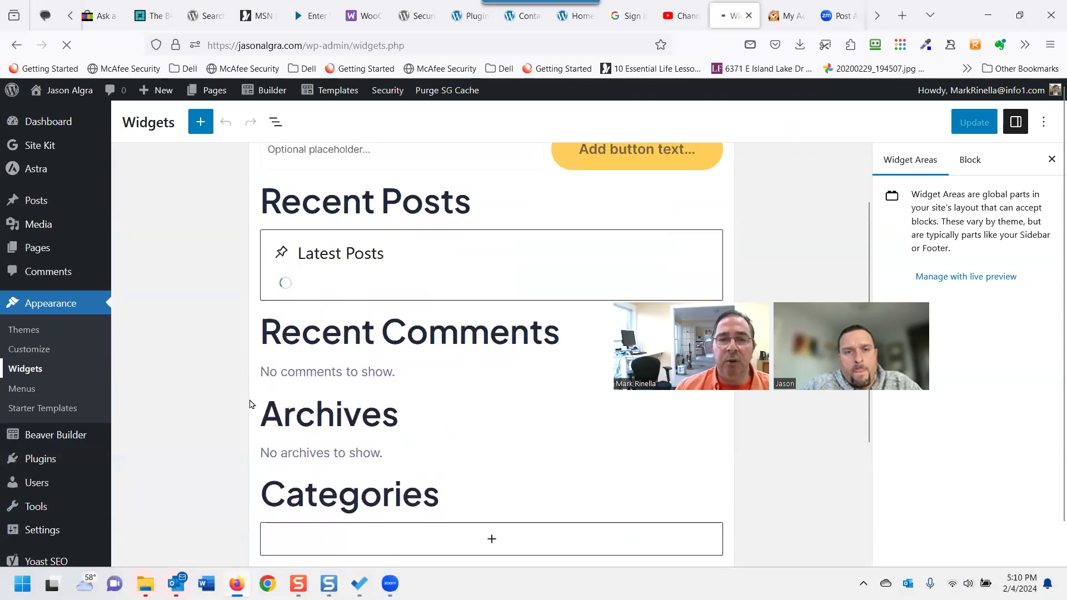
scroll(246, 403, "up", 2)
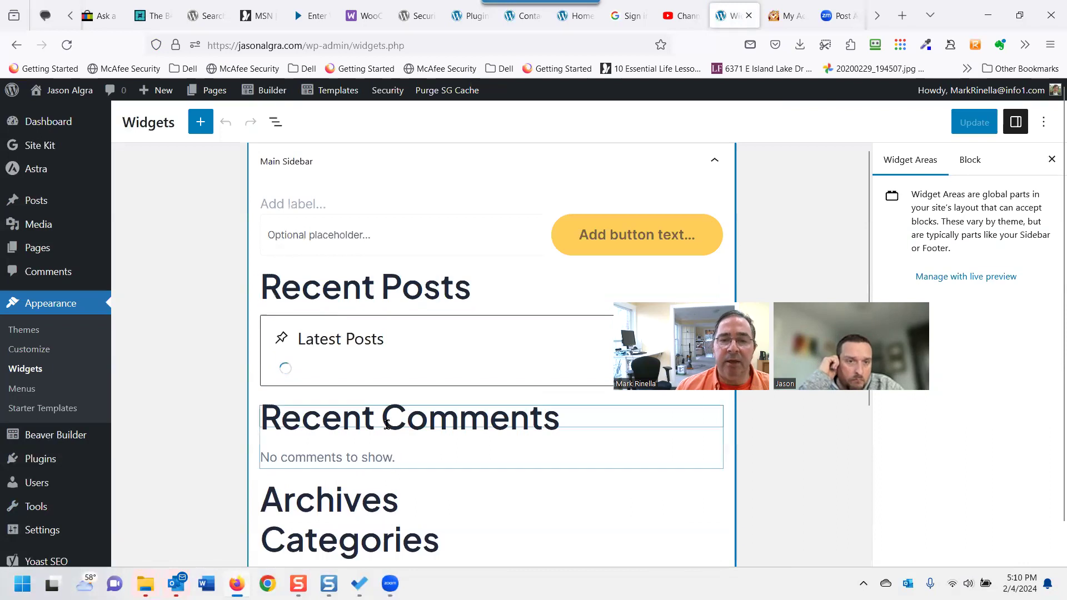
scroll(422, 433, "down", 5)
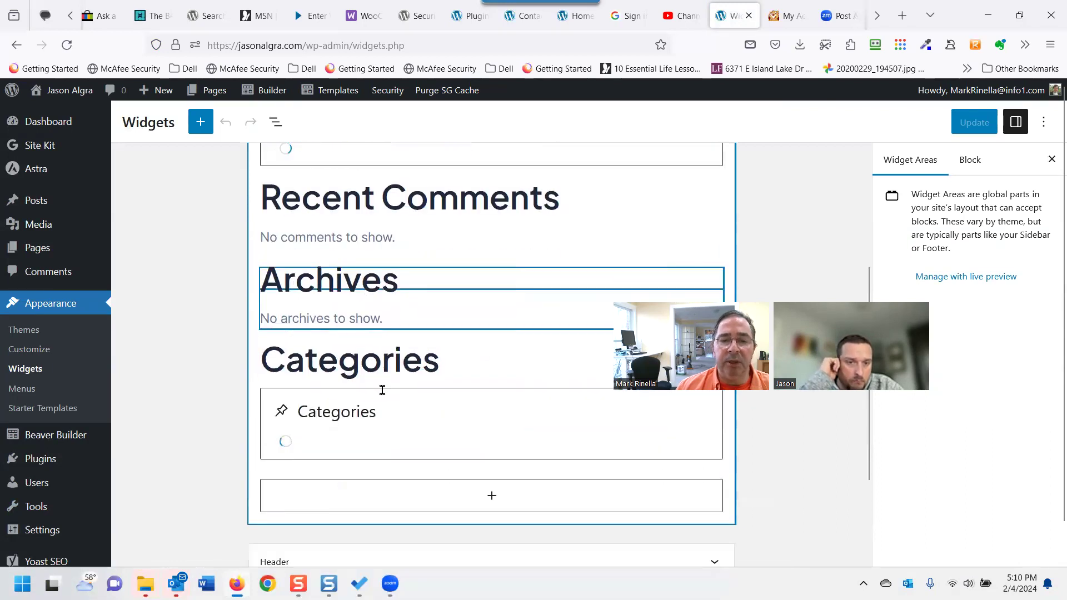
scroll(422, 411, "down", 2)
scroll(481, 424, "up", 2)
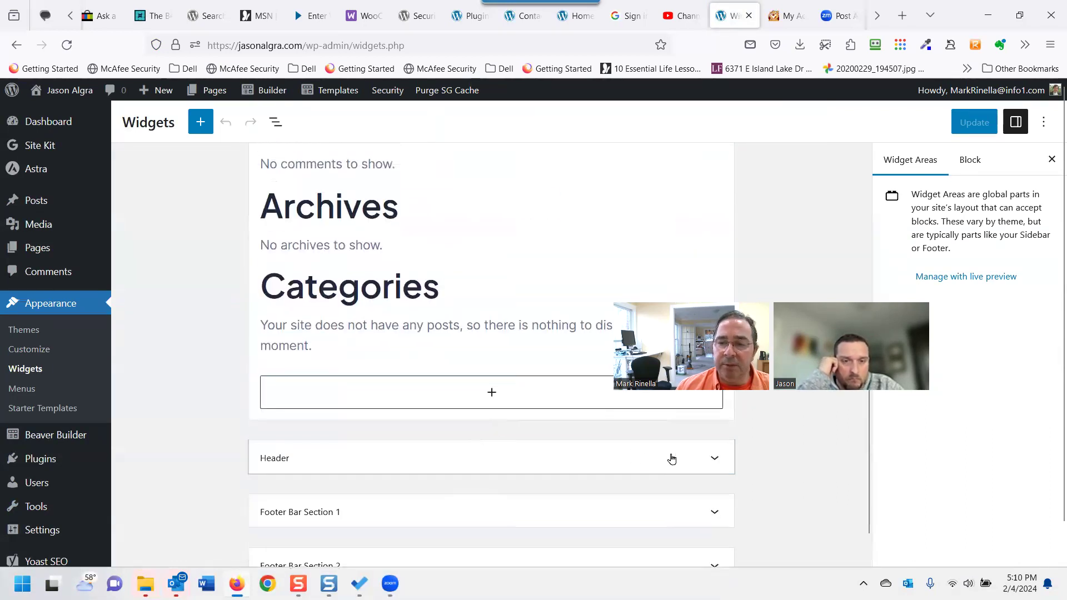
Expand the Header, Footer Bar Section 1, Footer Bar Section 2 and Inactive widgets areas.
left_click(716, 459)
scroll(716, 461, "down", 2)
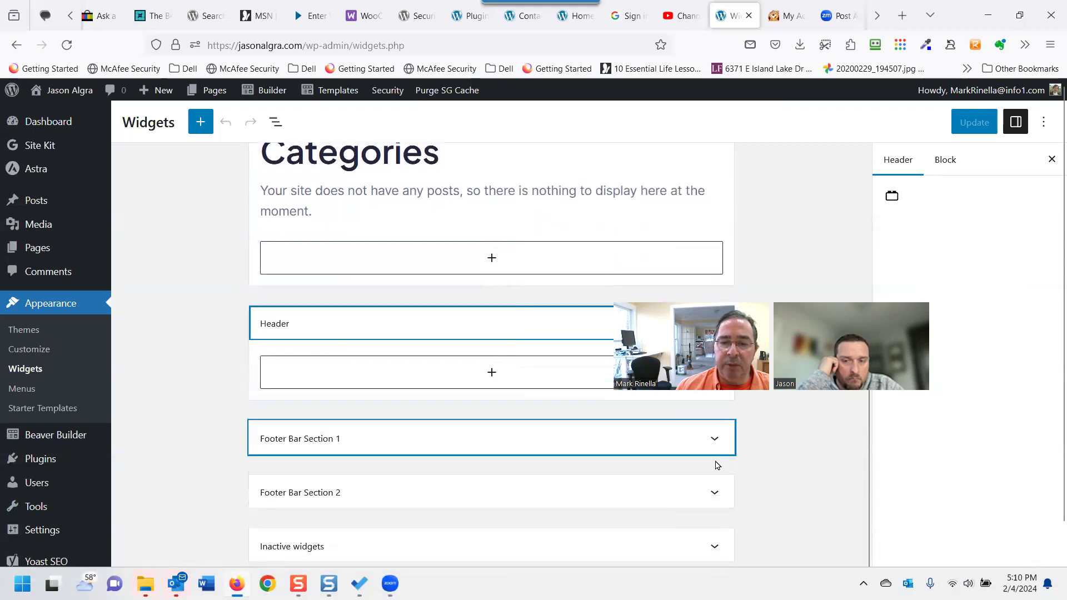
left_click(713, 441)
scroll(711, 439, "down", 1)
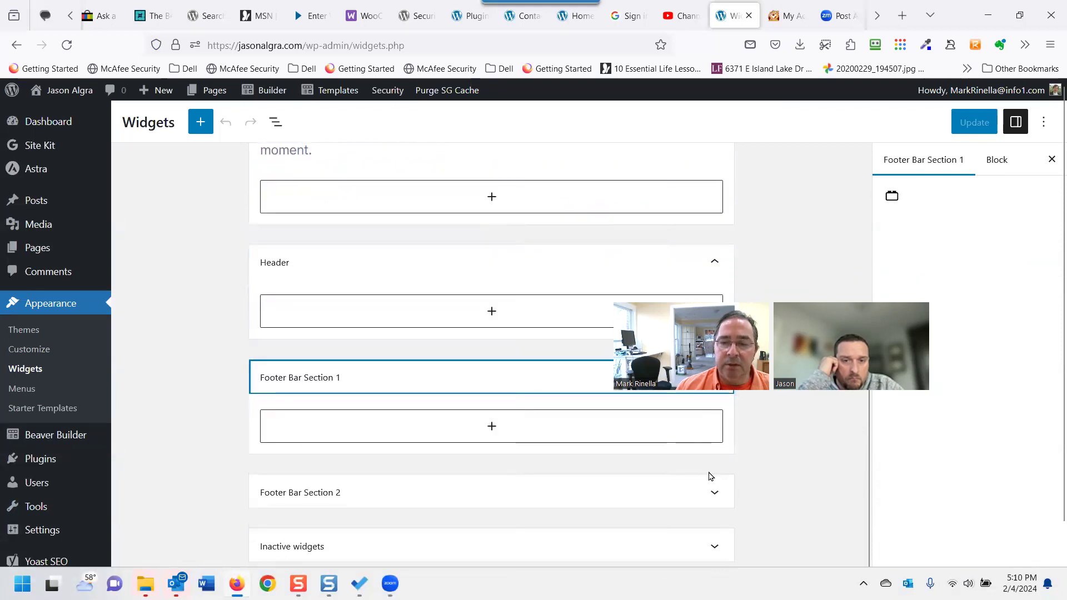
left_click(712, 499)
scroll(713, 500, "down", 1)
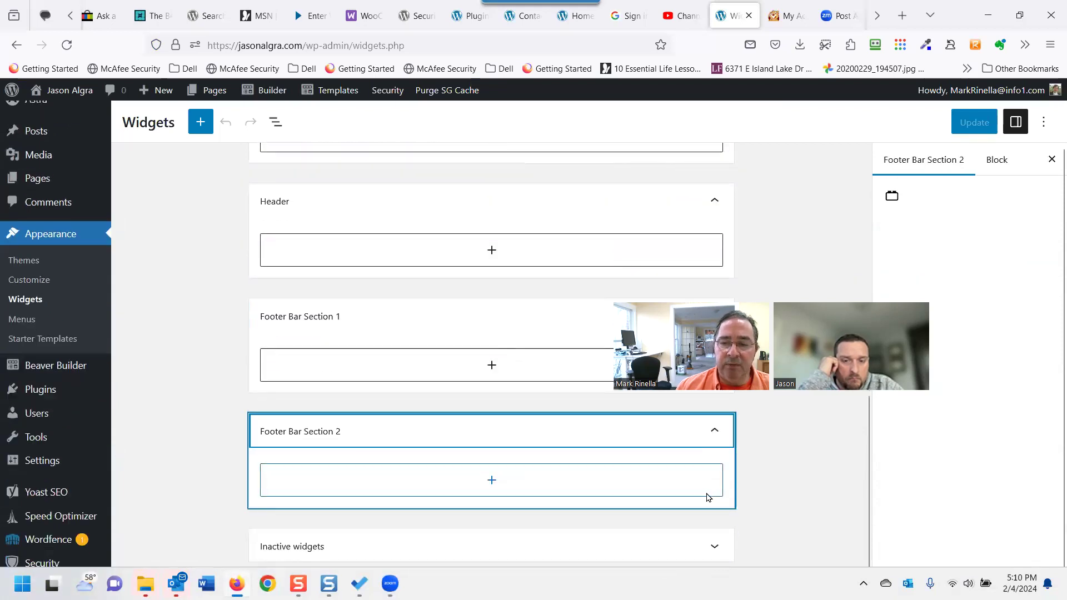
left_click(714, 536)
scroll(711, 504, "down", 1)
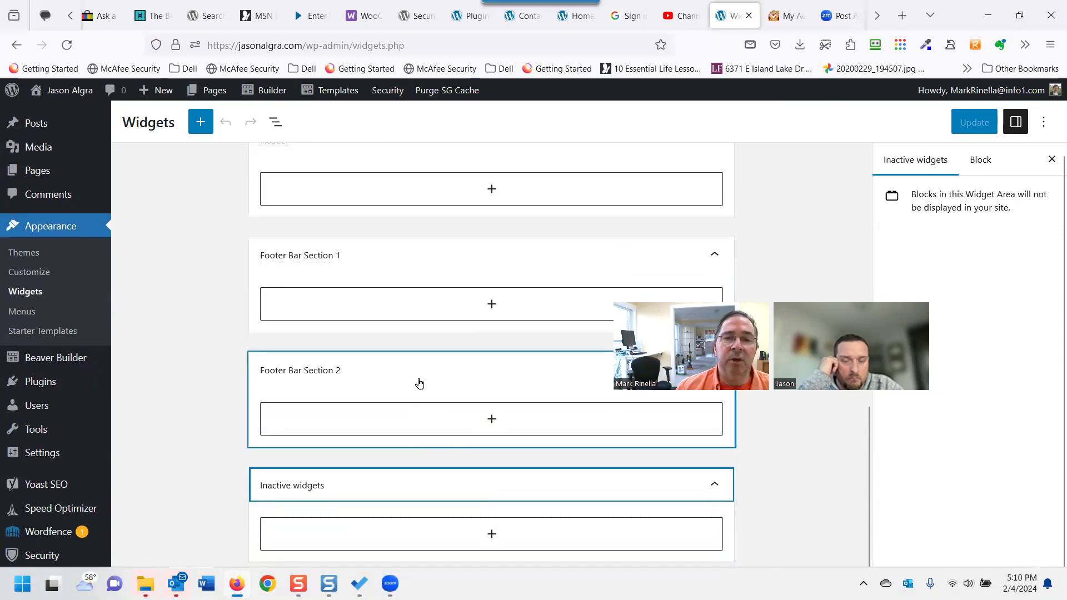
Collapse the Main Sidebar widget area.
scroll(367, 402, "up", 5)
scroll(357, 402, "up", 7)
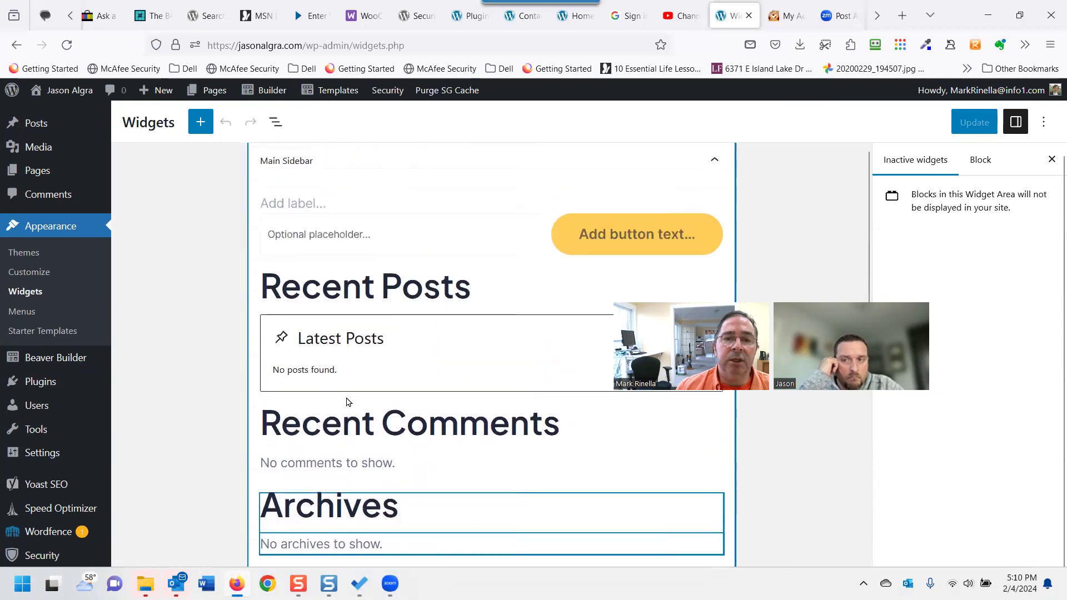
scroll(205, 366, "down", 12)
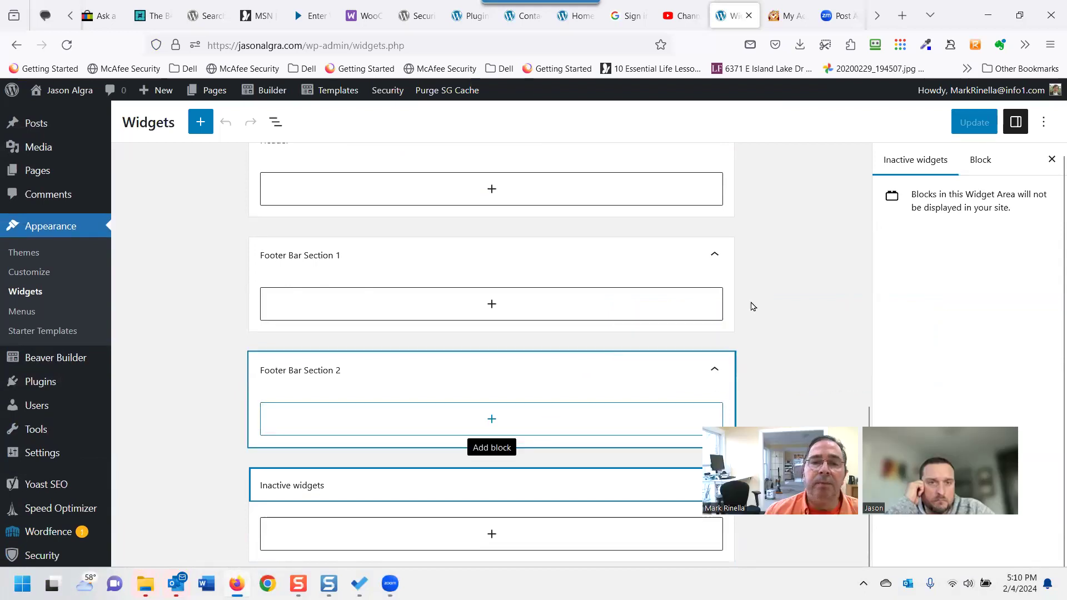
scroll(502, 333, "up", 8)
scroll(489, 332, "up", 5)
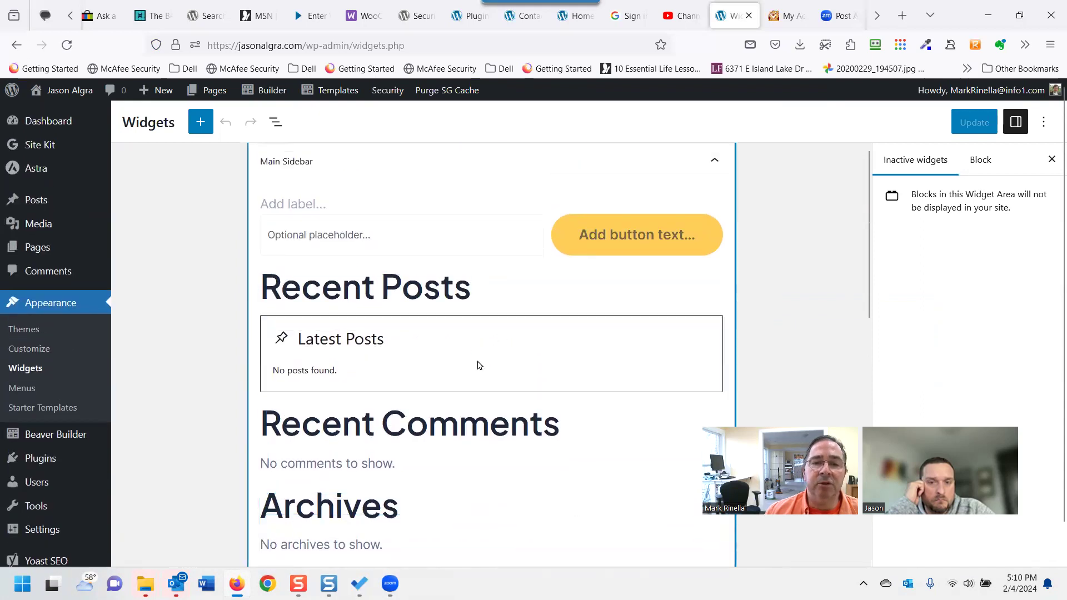
left_click(715, 162)
scroll(625, 321, "down", 3)
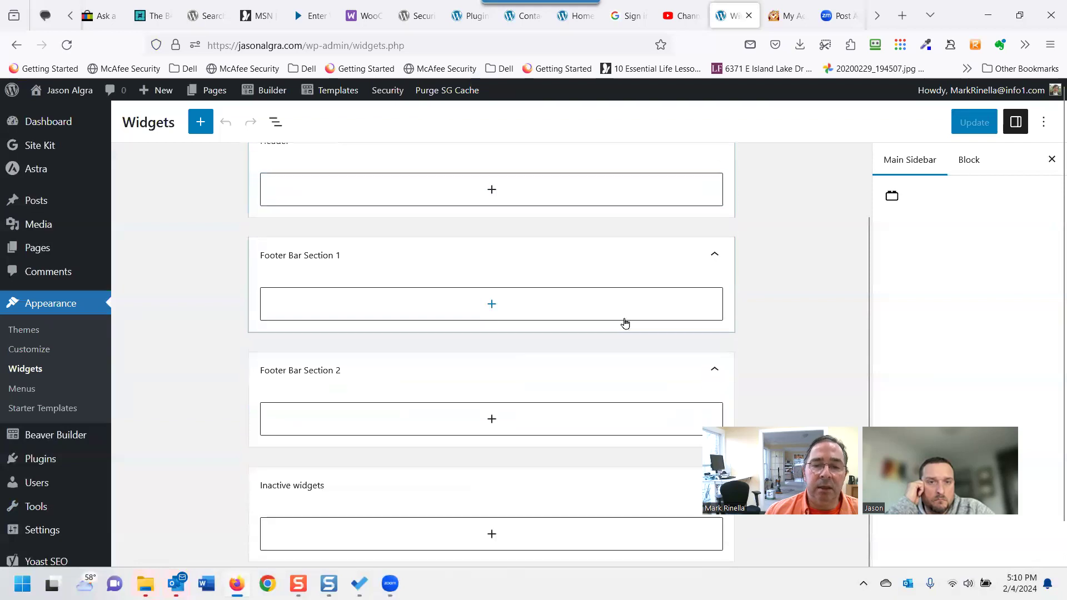
scroll(628, 312, "up", 3)
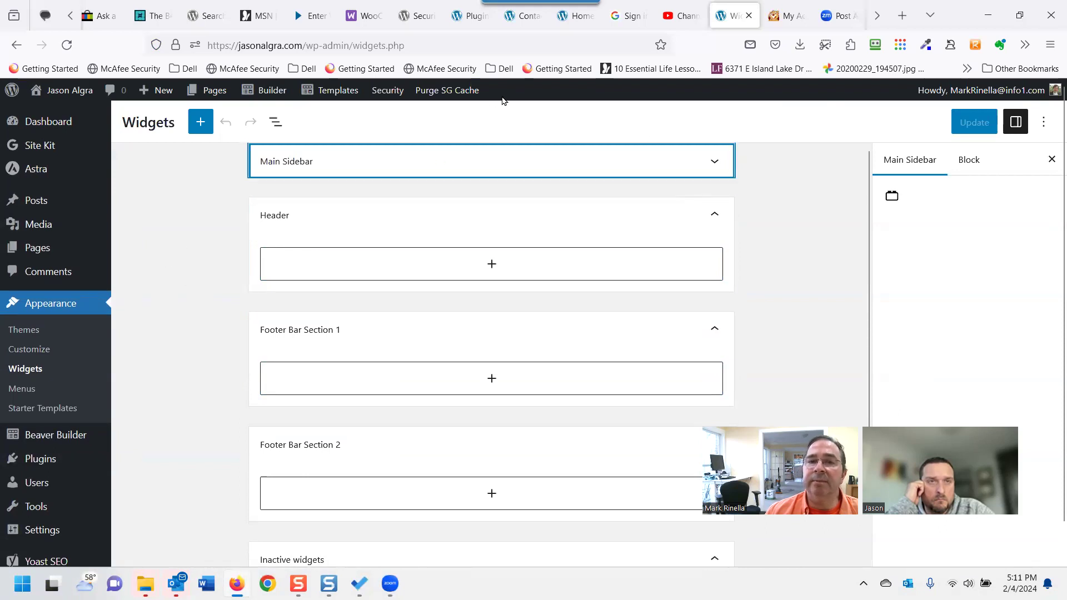
Open the Home page in Beaver Builder from the admin bar Builder menu.
mouse_move(271, 93)
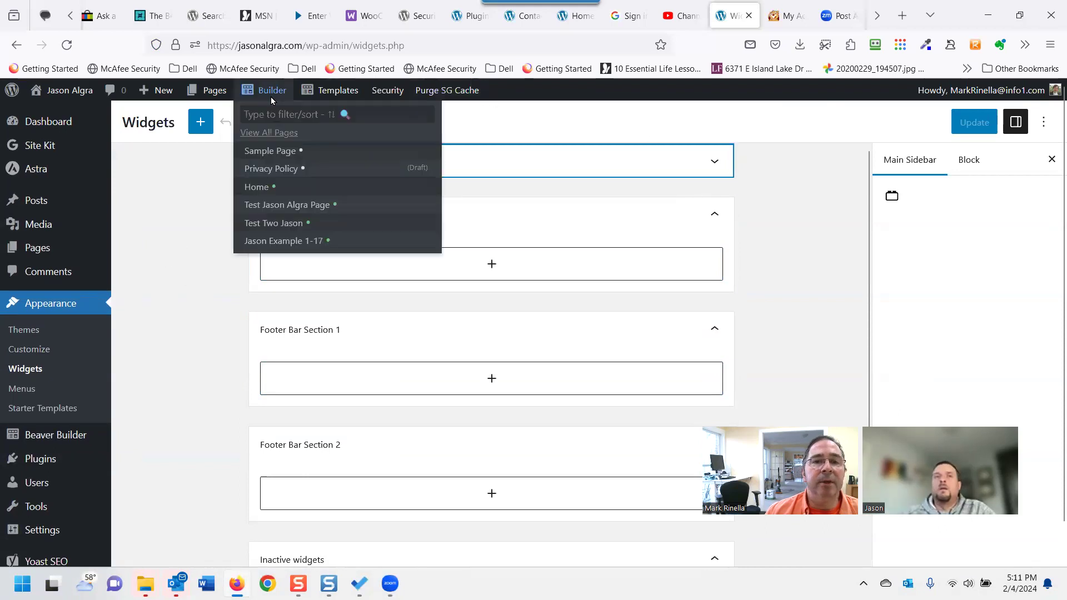
left_click(254, 188)
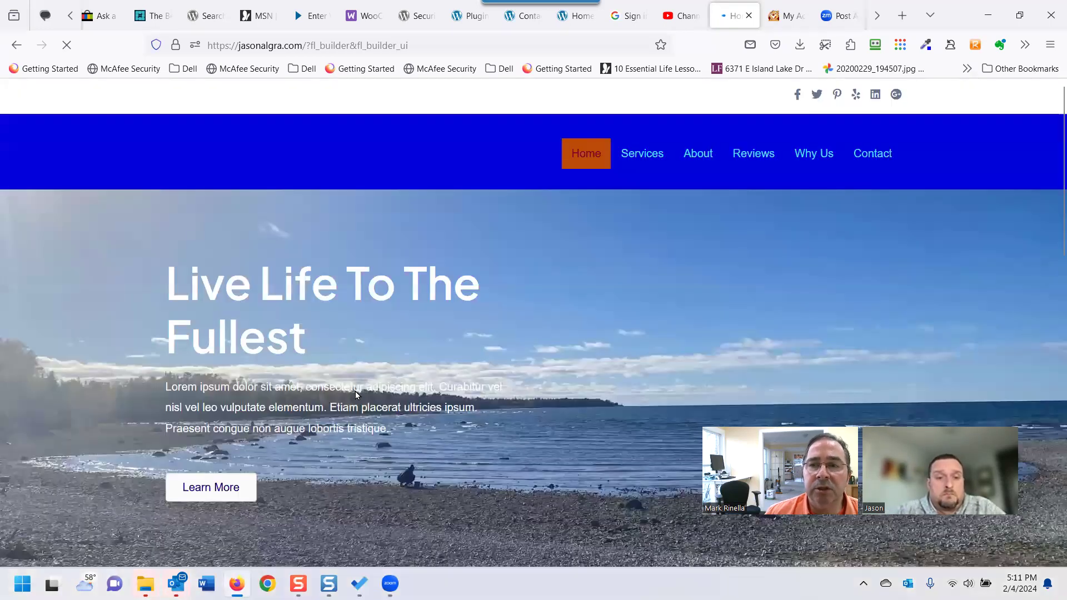
scroll(416, 407, "down", 13)
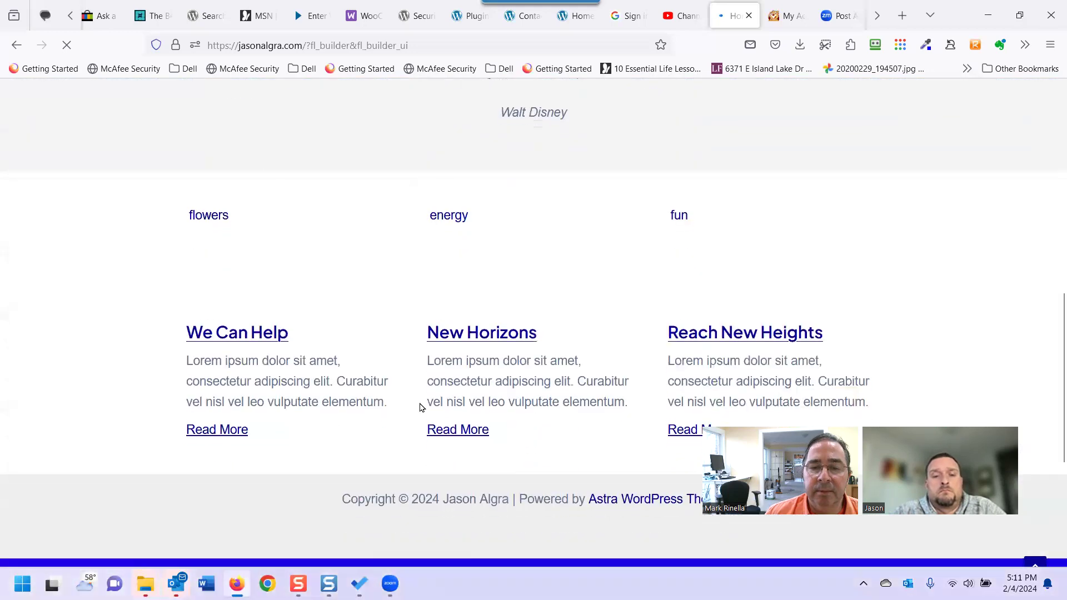
scroll(424, 405, "down", 1)
scroll(438, 339, "up", 2)
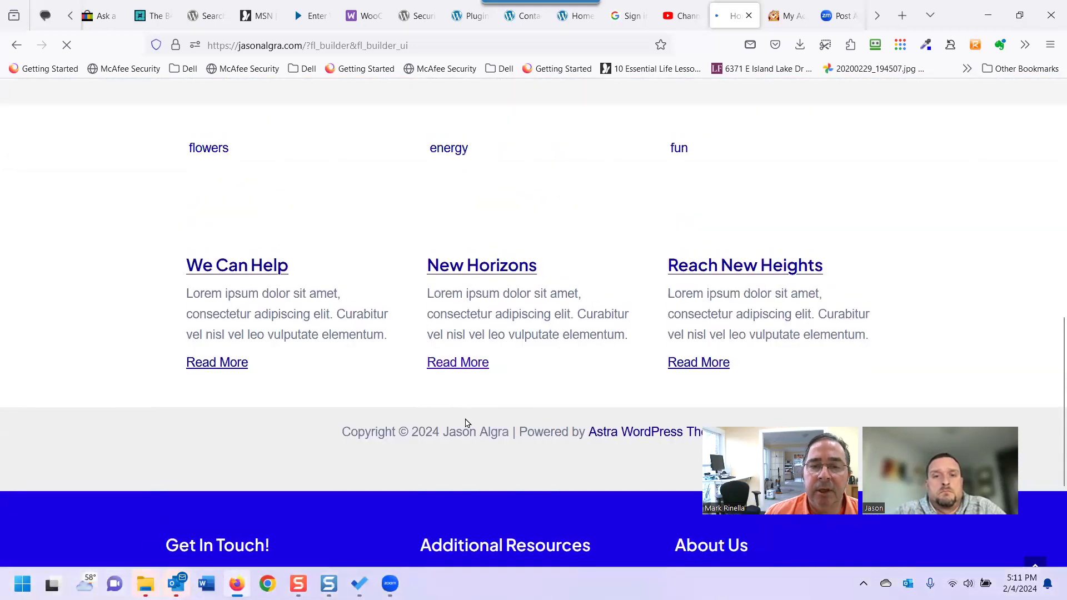
scroll(576, 281, "up", 3)
Review the hero, quote, post cards and footer, selecting the Astra theme credit.
scroll(542, 388, "down", 3)
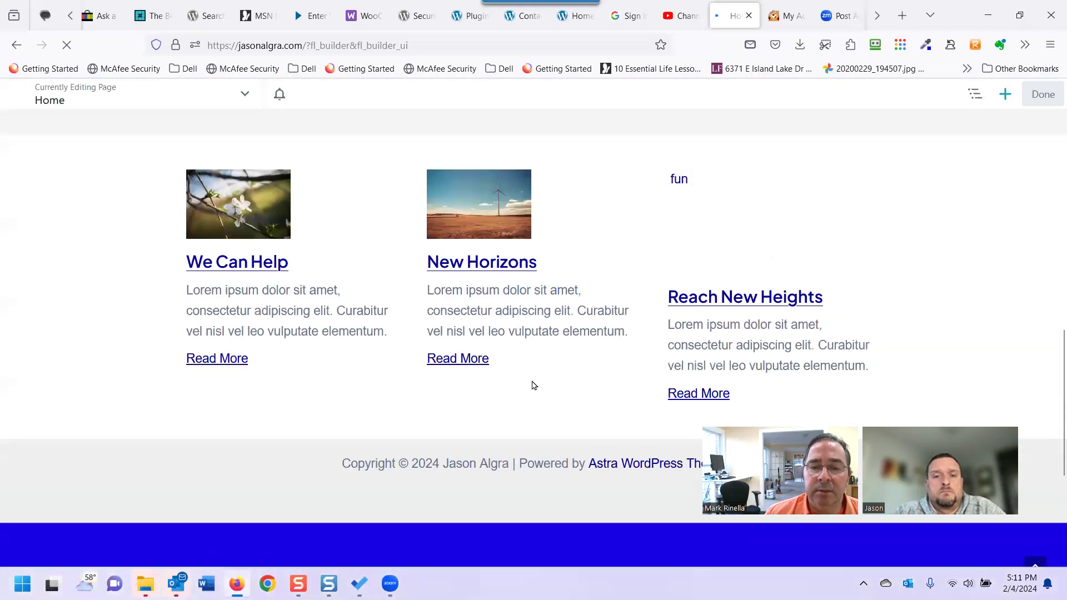
scroll(516, 355, "down", 4)
scroll(614, 181, "up", 3)
scroll(605, 291, "down", 3)
scroll(595, 267, "up", 3)
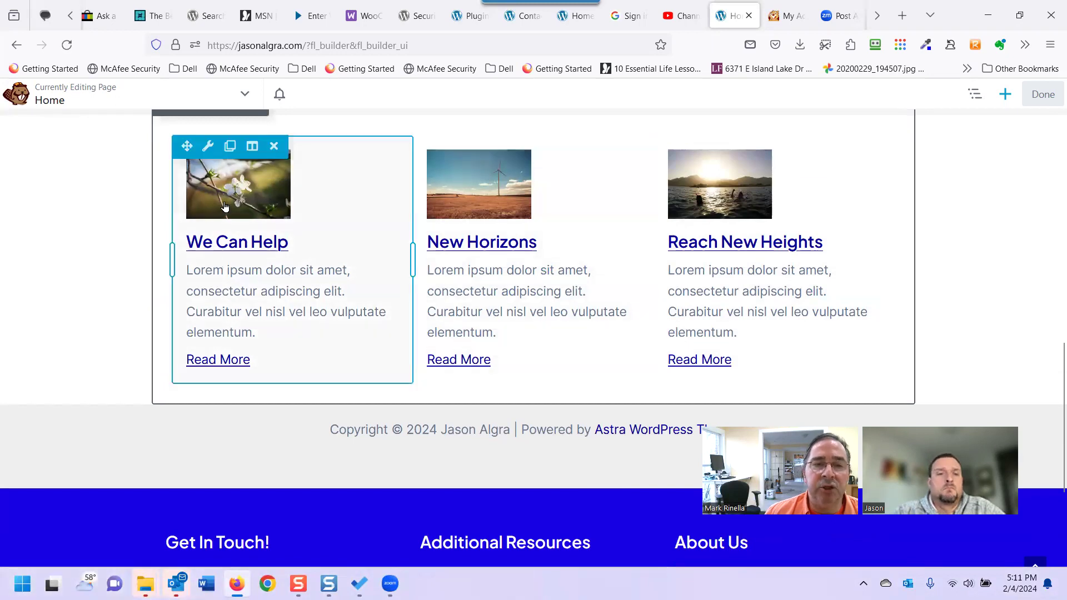
scroll(272, 351, "down", 4)
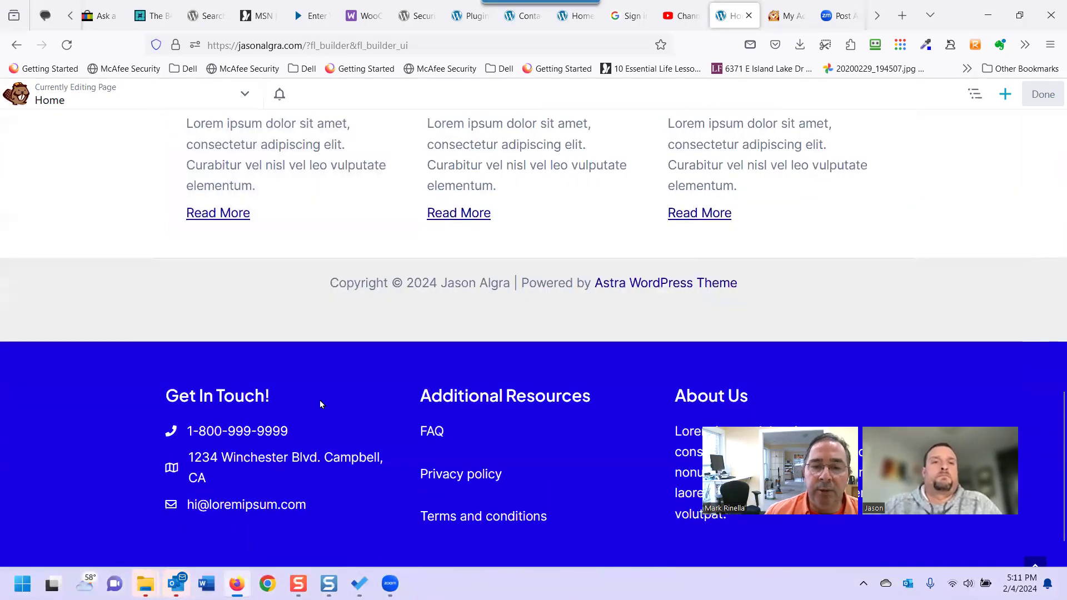
scroll(483, 439, "down", 2)
scroll(458, 417, "up", 4)
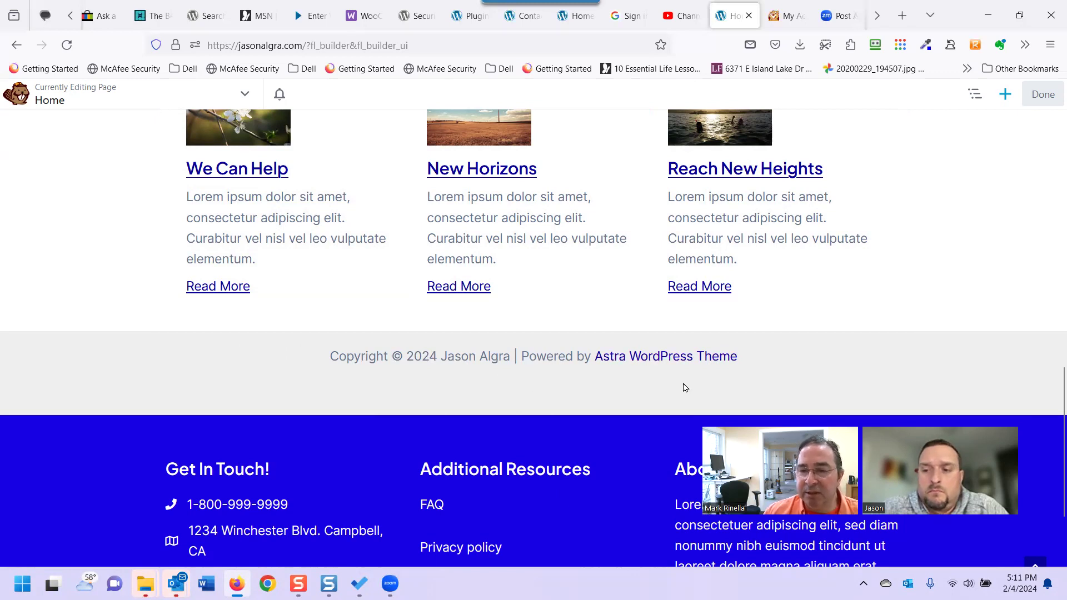
left_click_drag(748, 374, 592, 380)
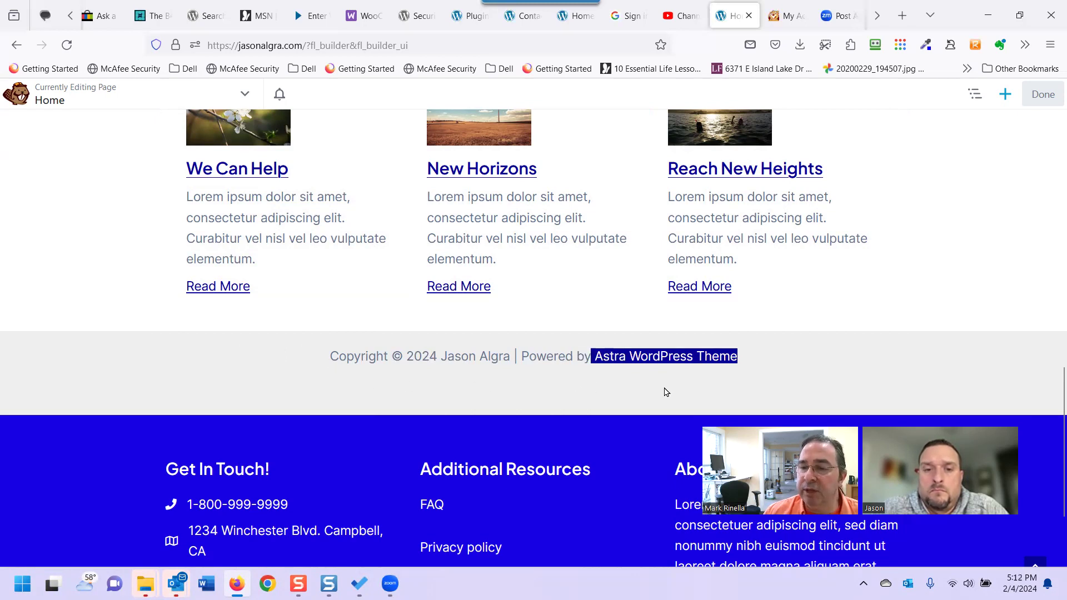
left_click_drag(666, 392, 652, 391)
scroll(539, 393, "up", 8)
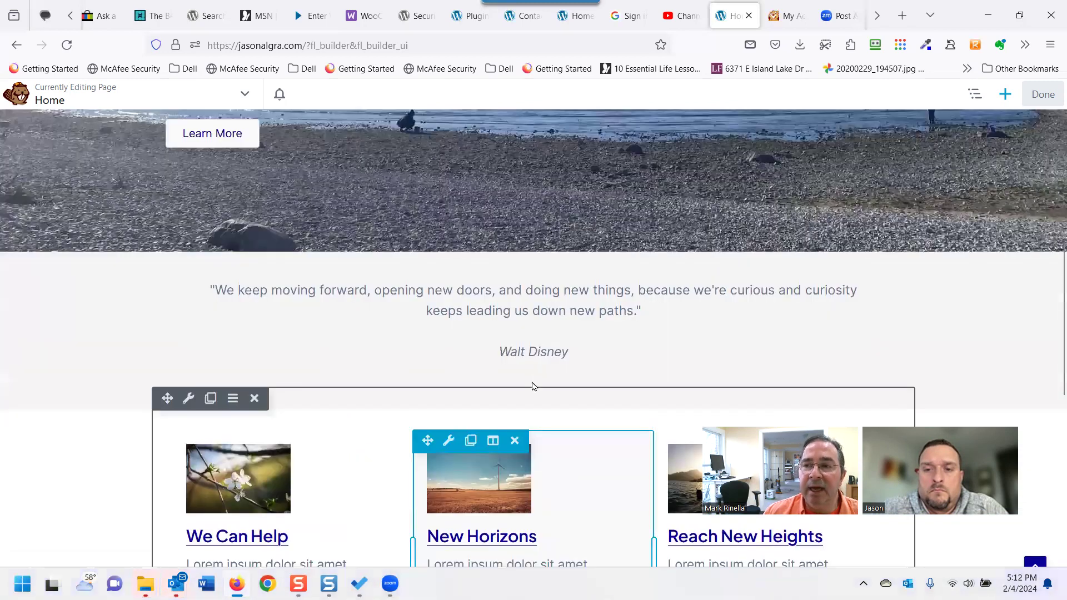
Leave Beaver Builder with Done and return to the admin Dashboard via the site name.
left_click(1043, 97)
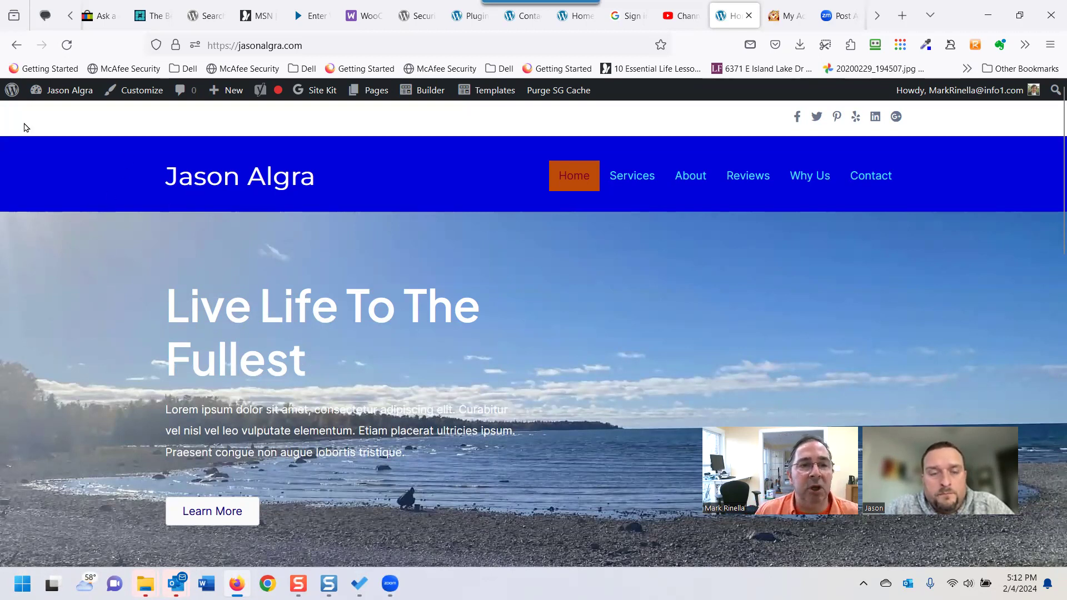
left_click(68, 96)
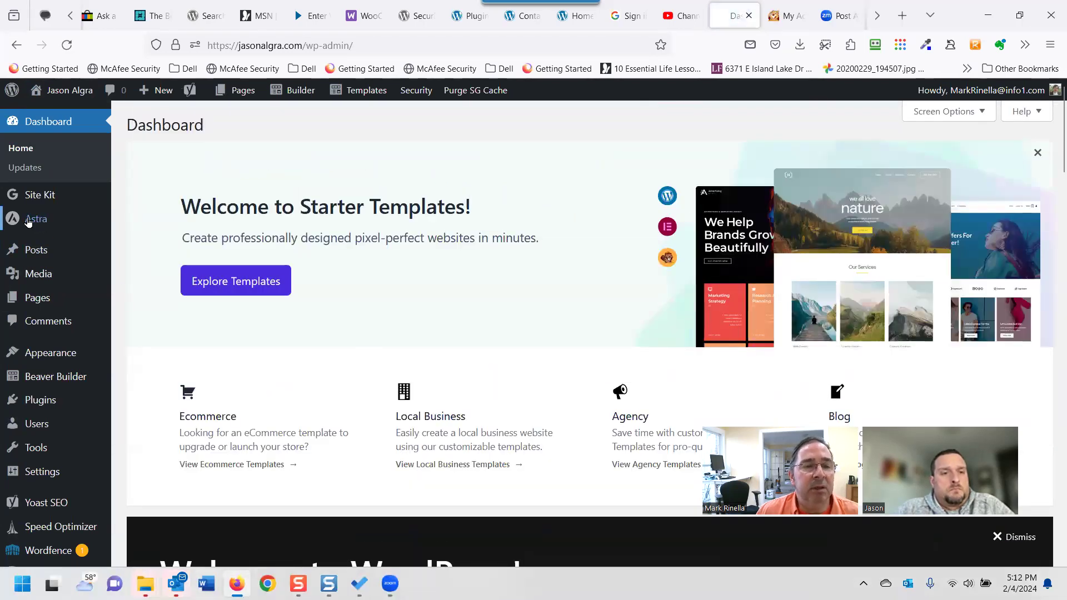
Launch the Footer Builder's Customize link from Astra's Quick Settings in a new tab.
left_click(33, 219)
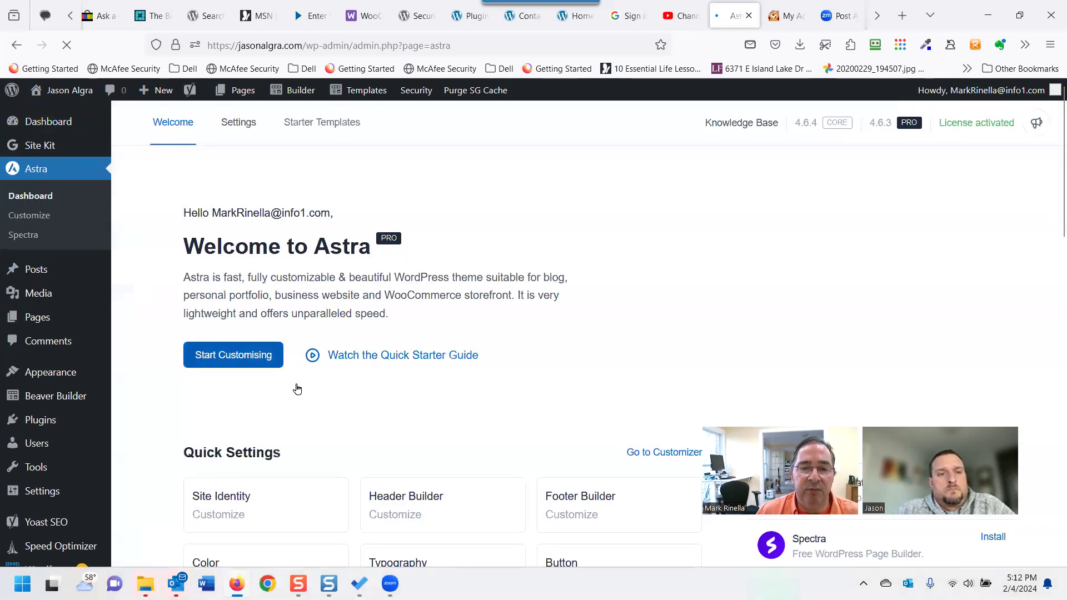
scroll(392, 426, "down", 5)
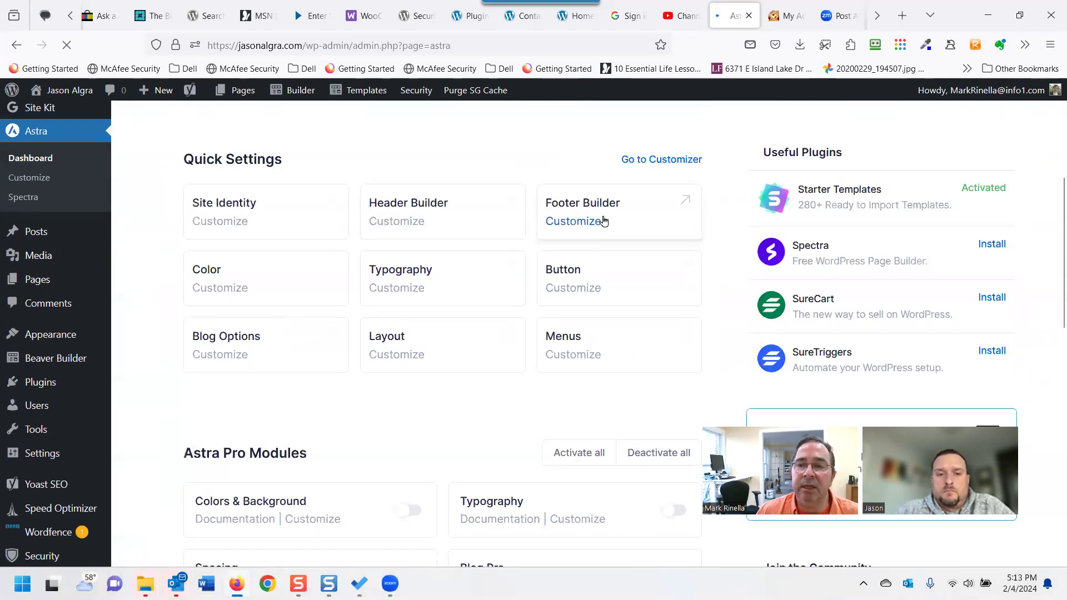
left_click(604, 222)
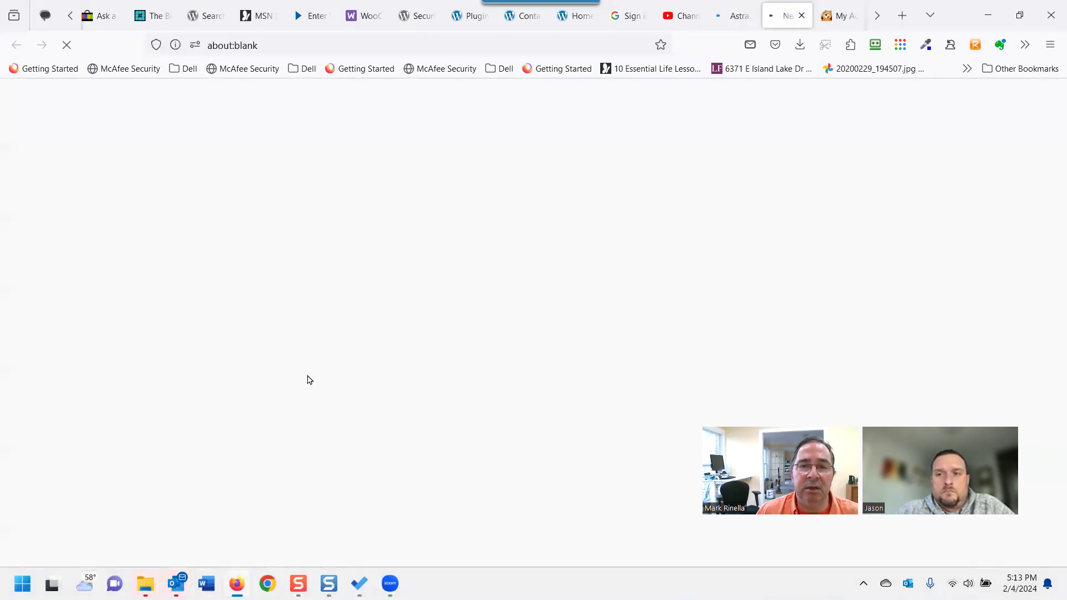
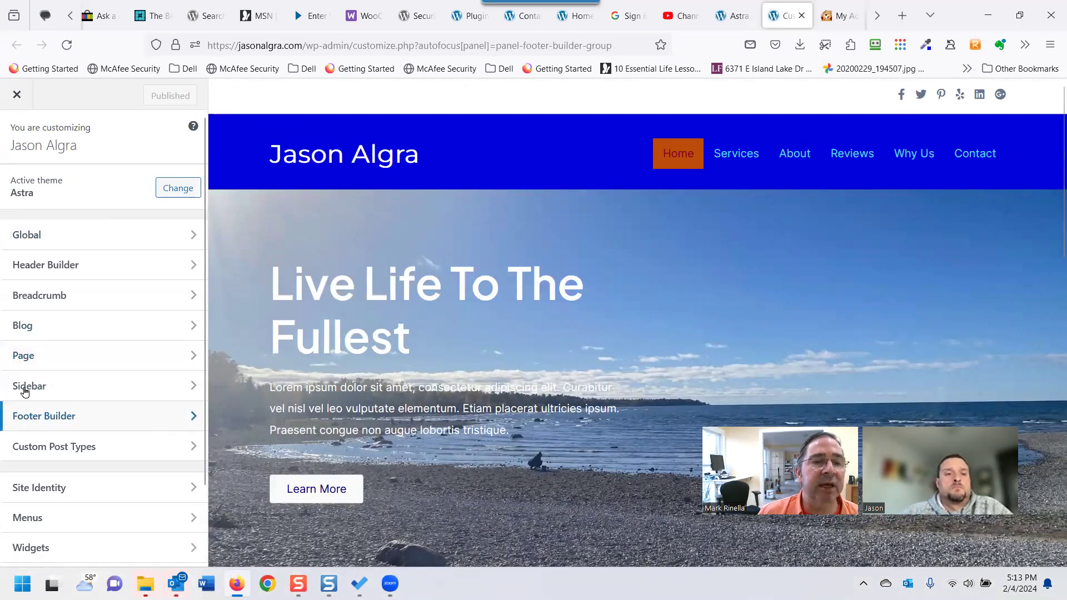
Open the Footer Builder settings and inspect the Copyright element's editor.
left_click(122, 482)
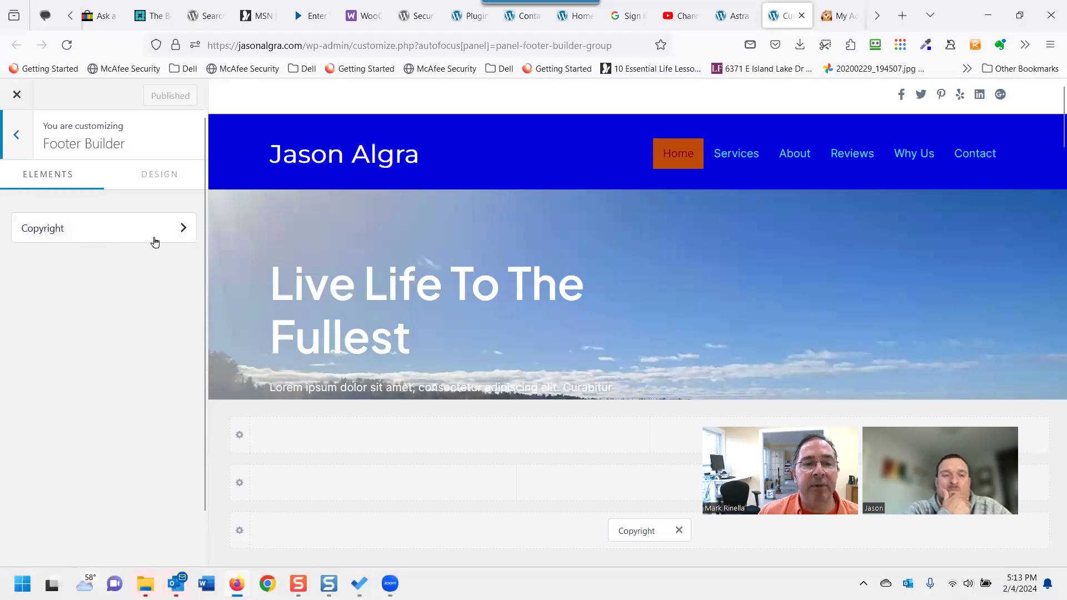
left_click(17, 137)
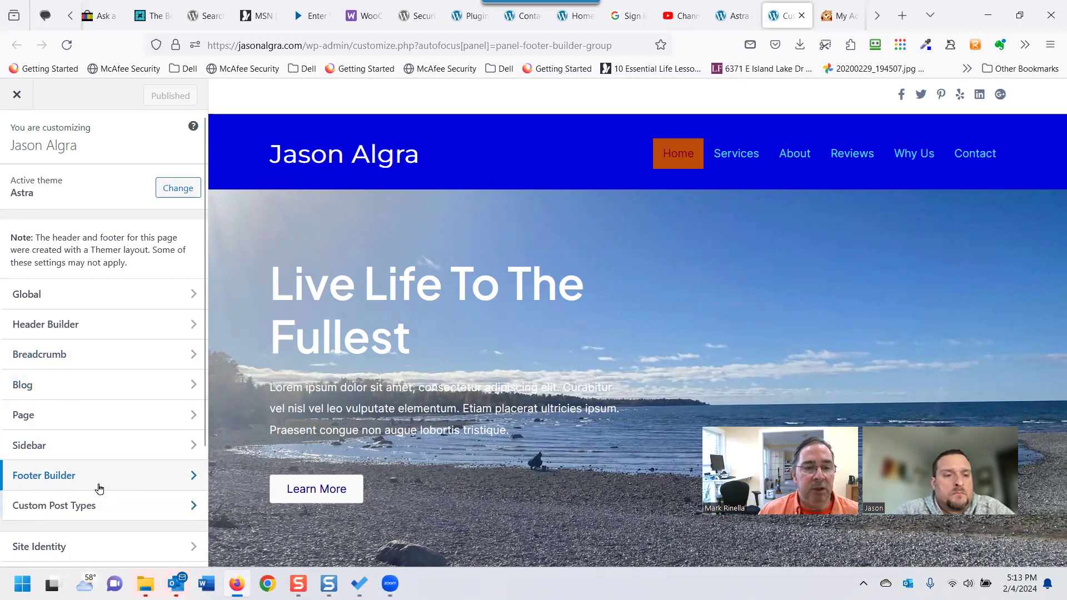
left_click(116, 479)
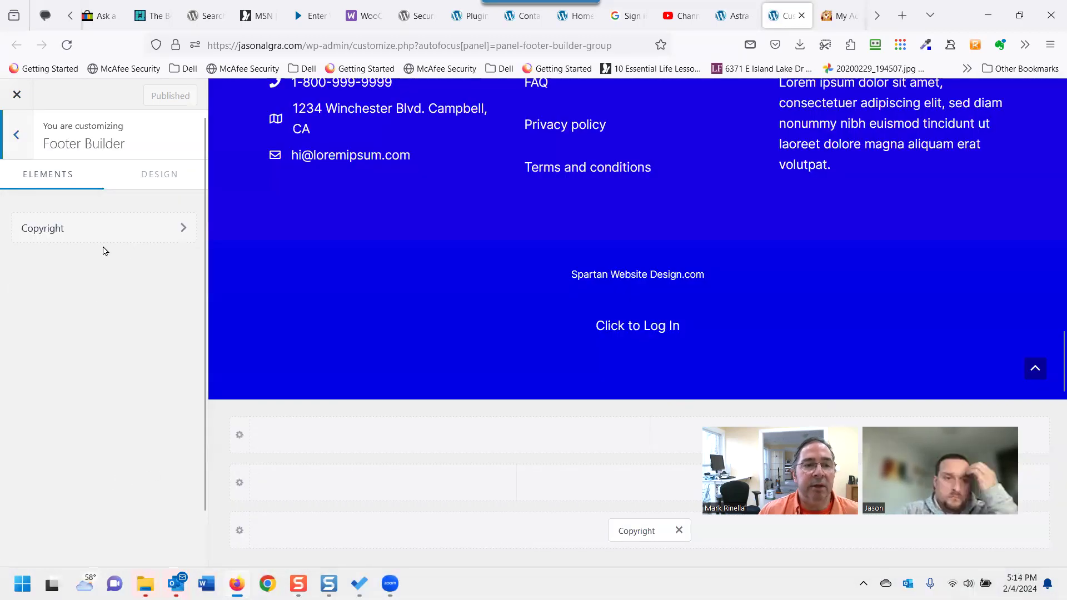
left_click(164, 232)
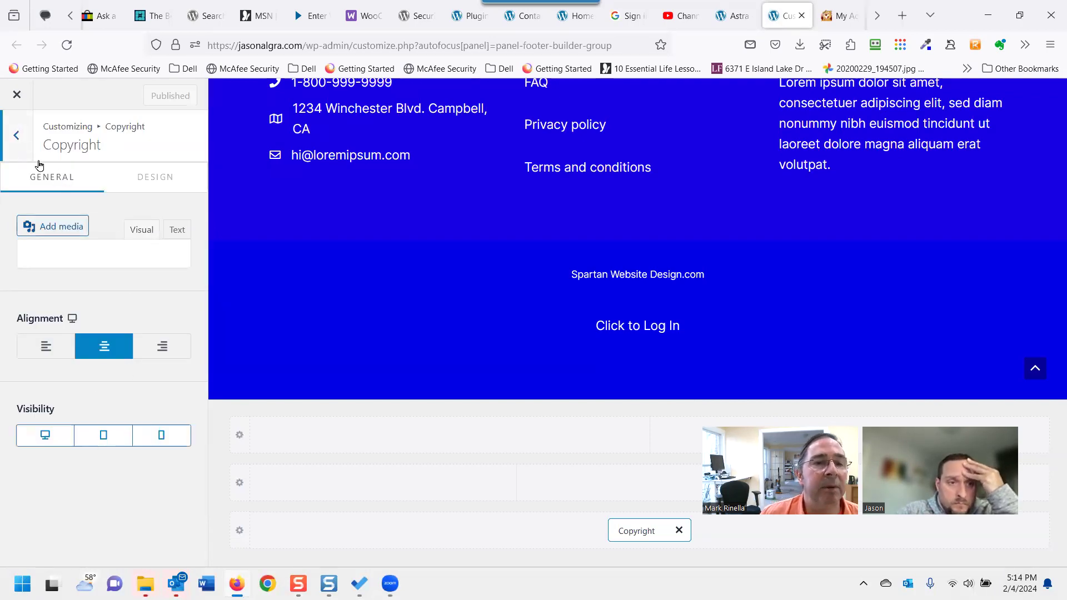
left_click(17, 135)
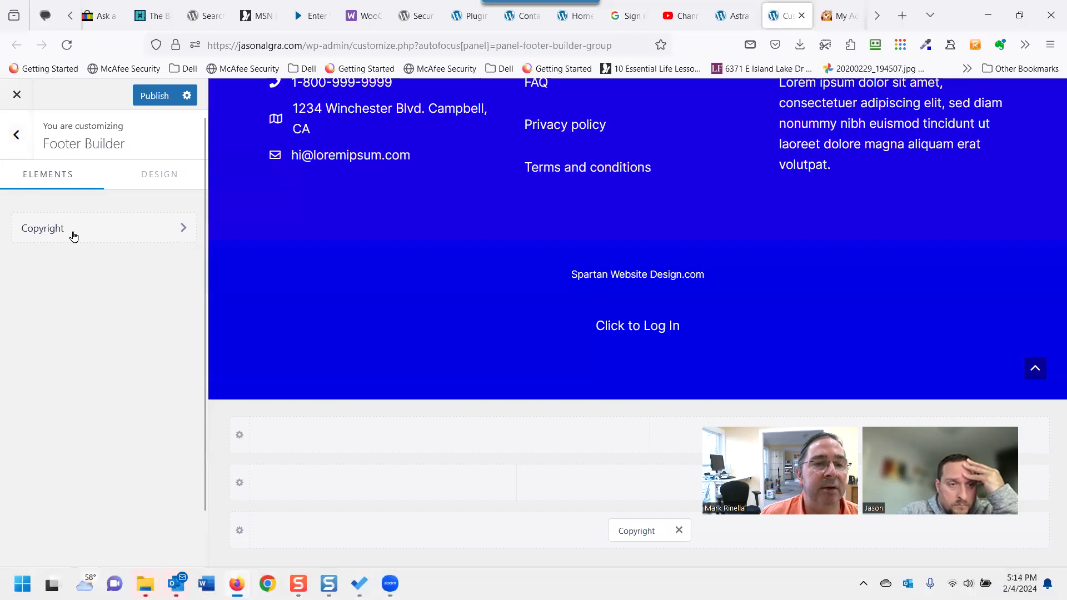
Revisit the Copyright element's settings, scroll through them, and return to the Footer Builder list.
left_click(101, 232)
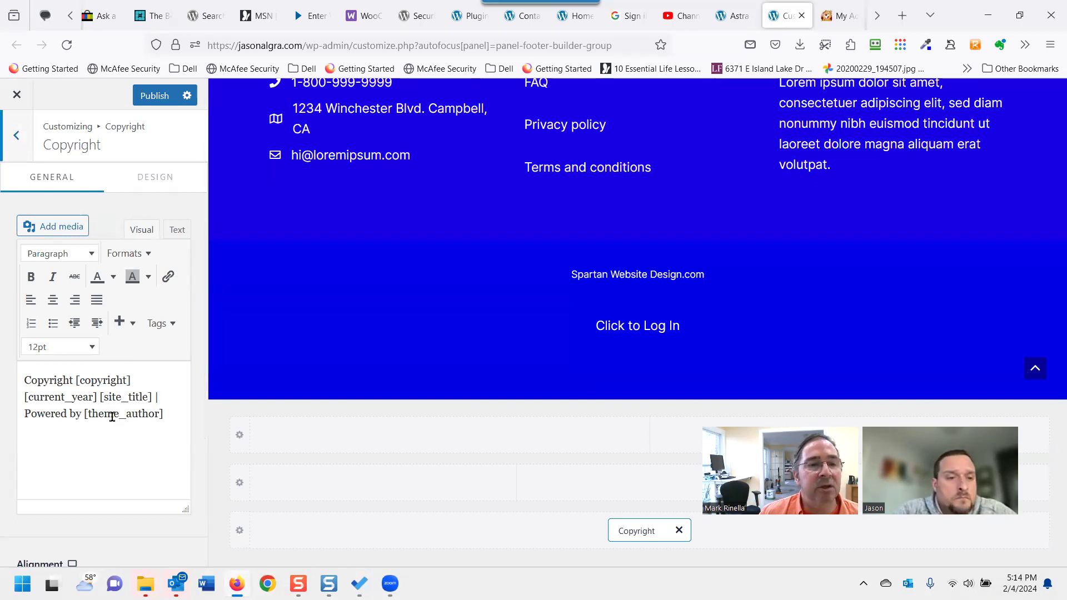
left_click(19, 140)
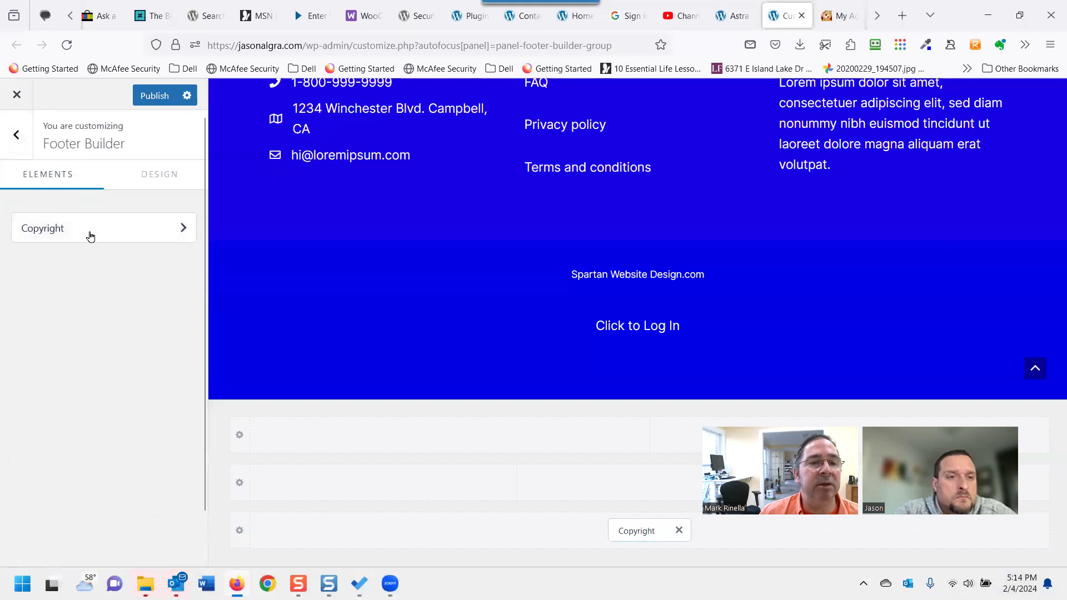
right_click(91, 234)
left_click(60, 236)
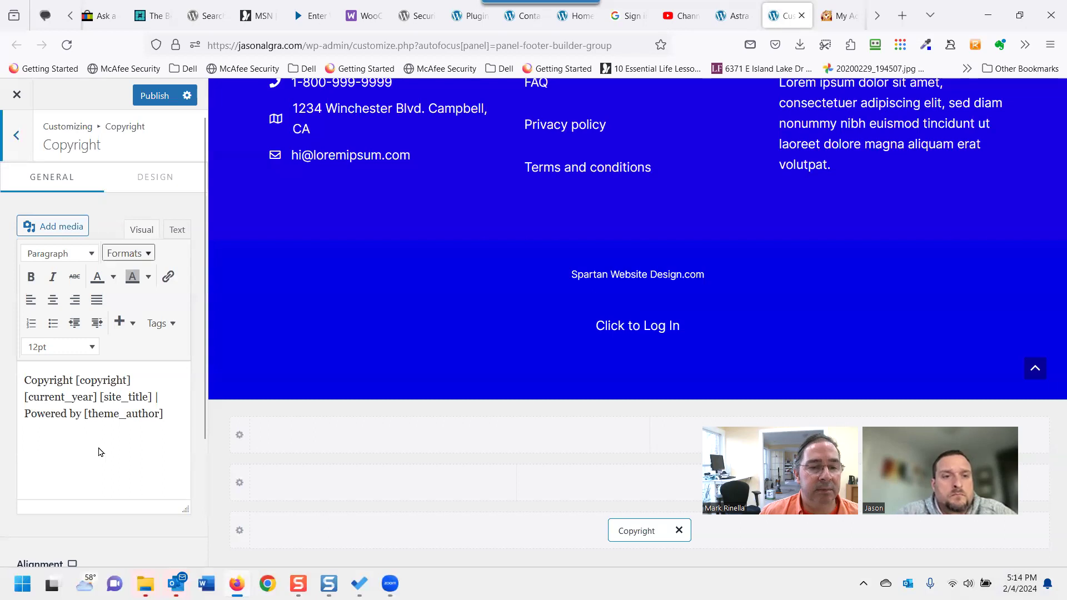
scroll(83, 447, "down", 3)
scroll(100, 444, "up", 3)
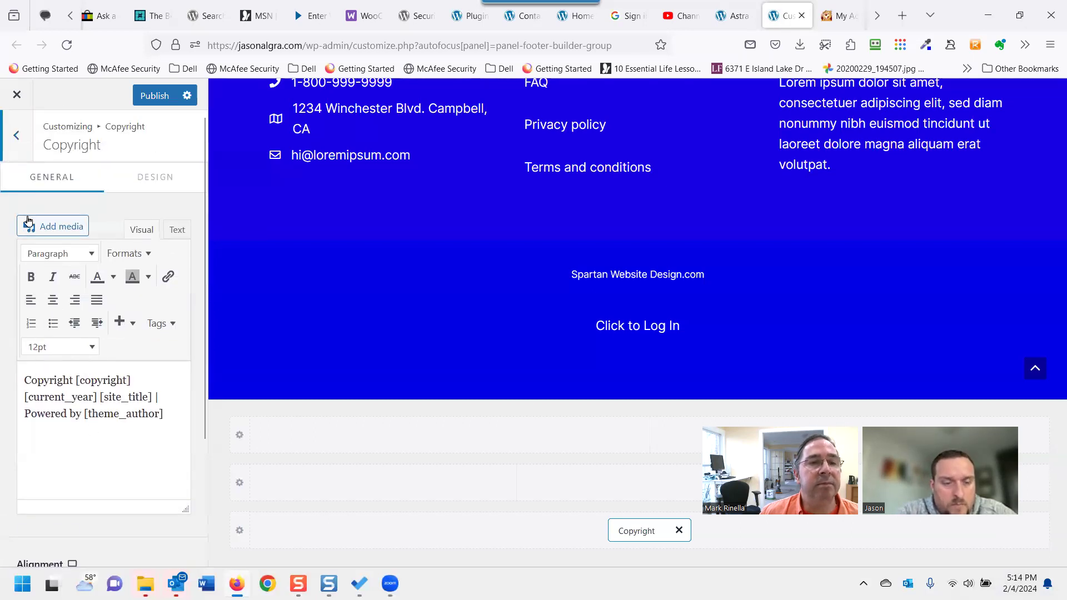
left_click(16, 136)
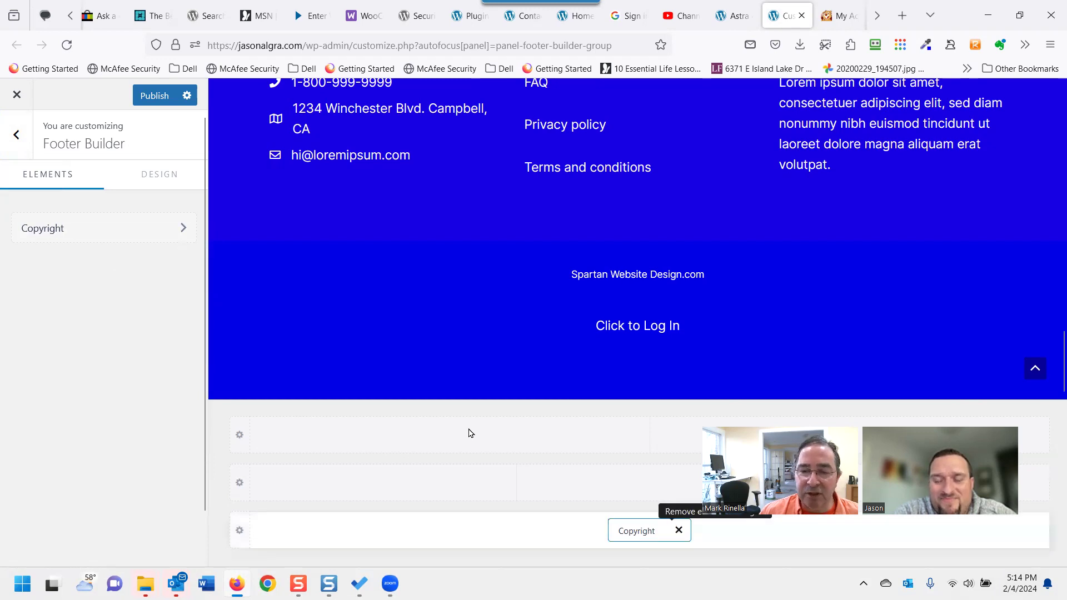
Delete the Copyright element from the footer, publish, and go back to the main Customizer sections.
left_click(679, 529)
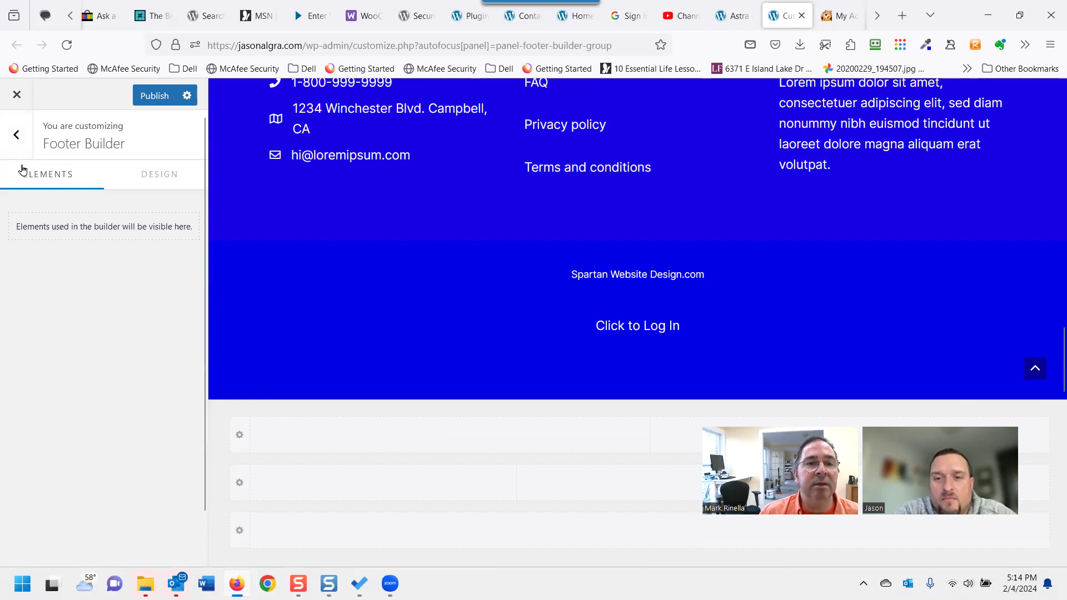
left_click(147, 98)
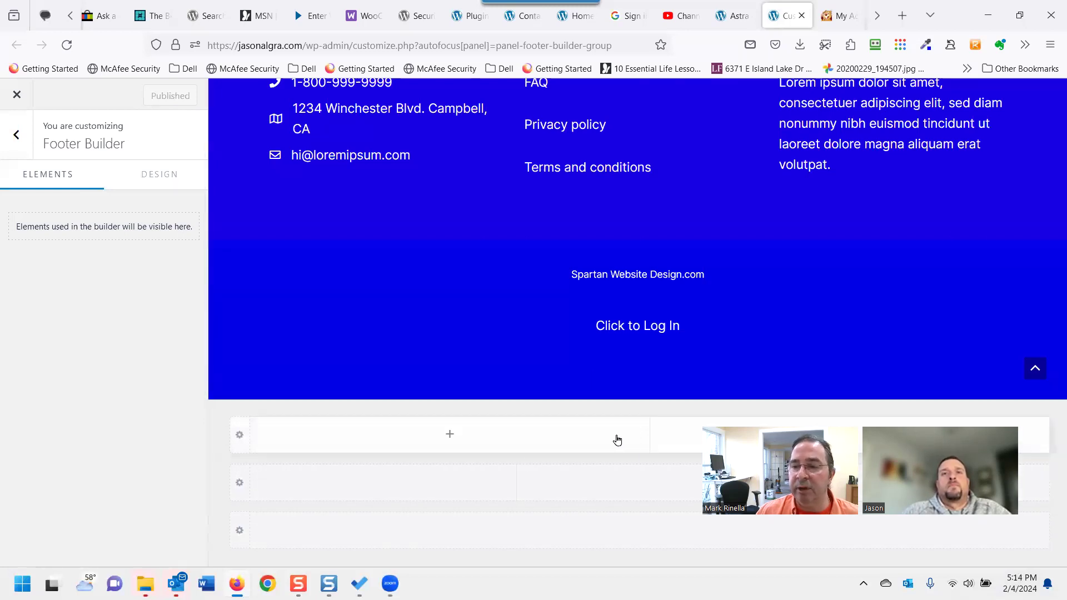
left_click(13, 137)
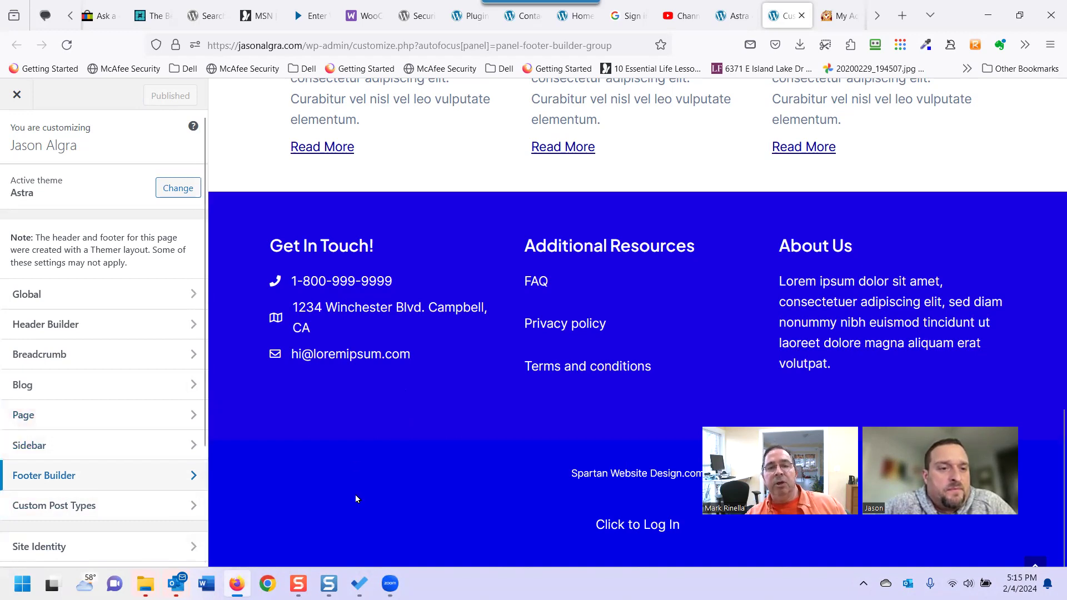
scroll(529, 150, "up", 4)
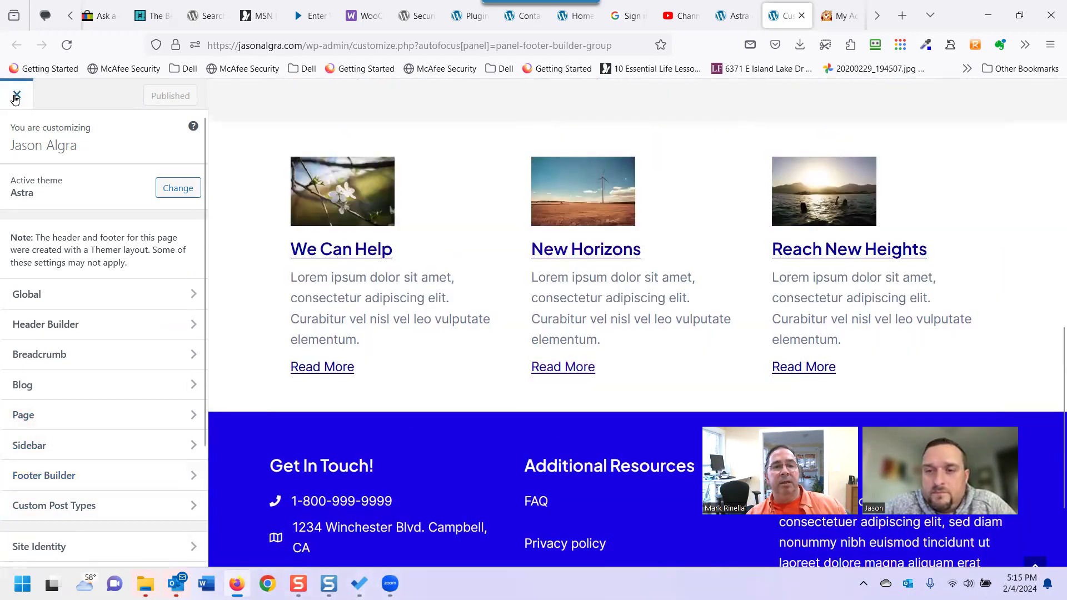
Close the Customizer and create a new page from the admin bar's + New menu.
left_click(17, 97)
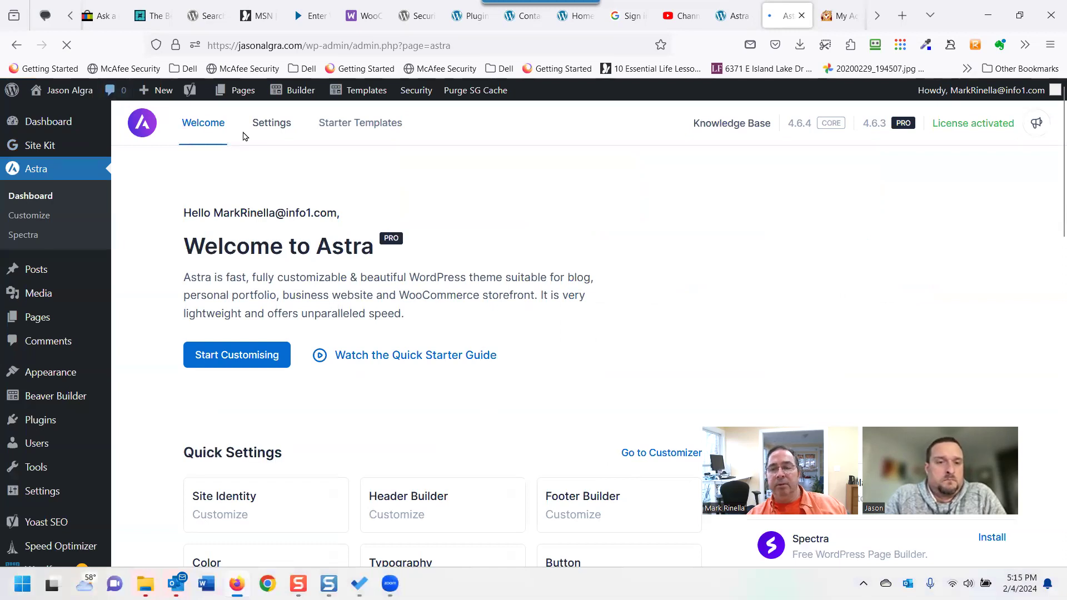
mouse_move(239, 95)
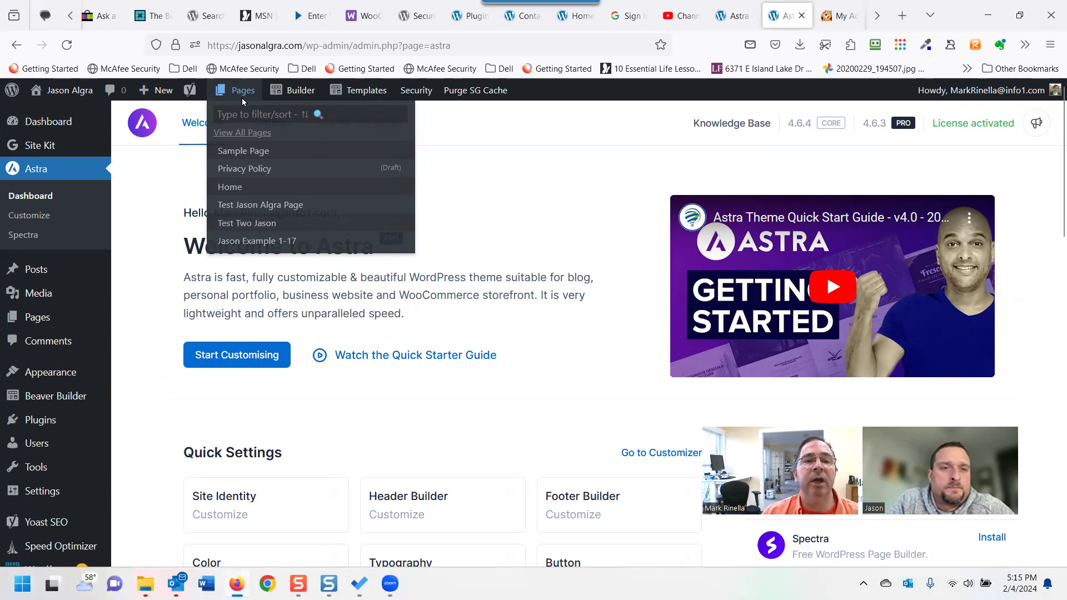
mouse_move(159, 91)
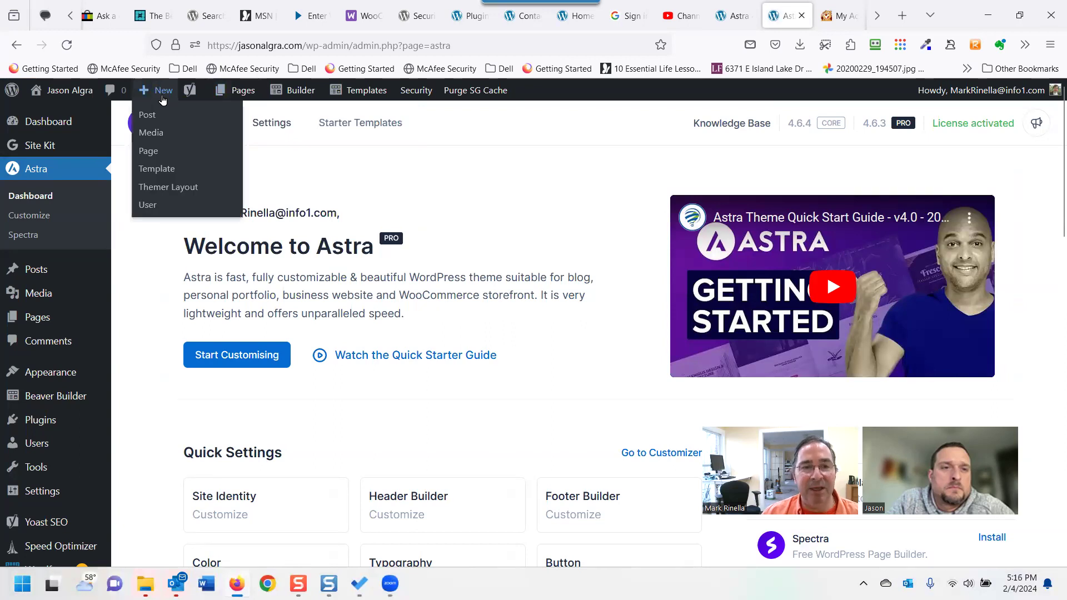
left_click(147, 148)
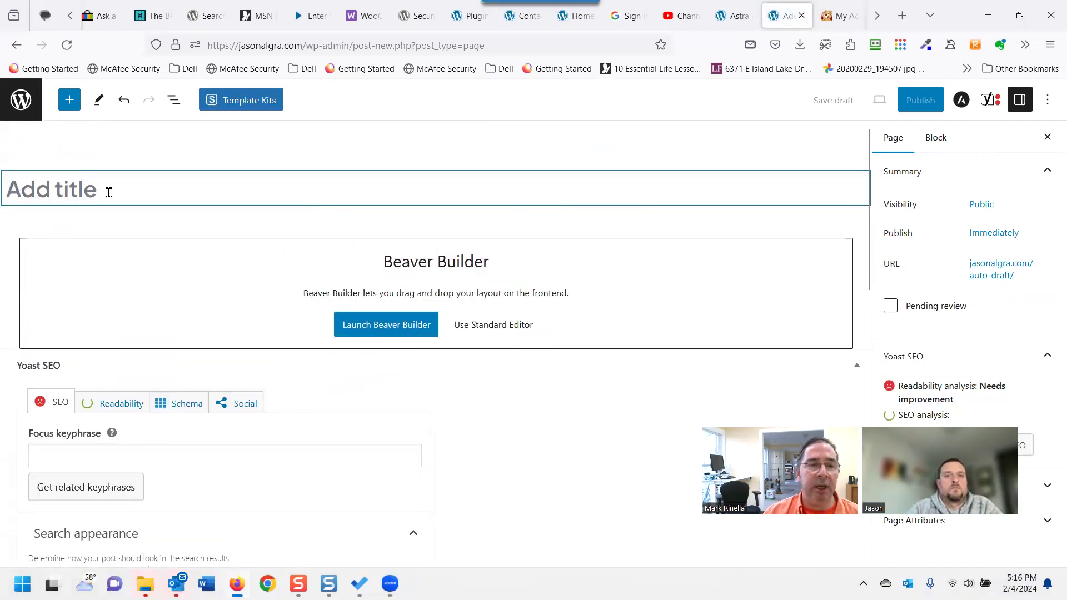
Title the new page 'About' plus the site owner's first name, and hide the title.
left_click(109, 192)
type("About")
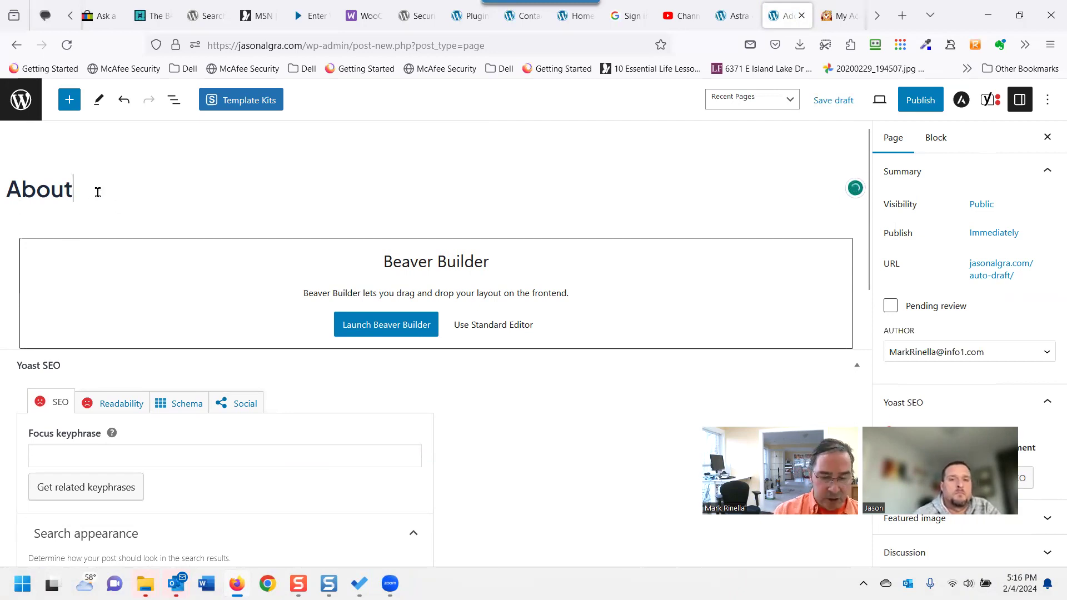
type("Jason")
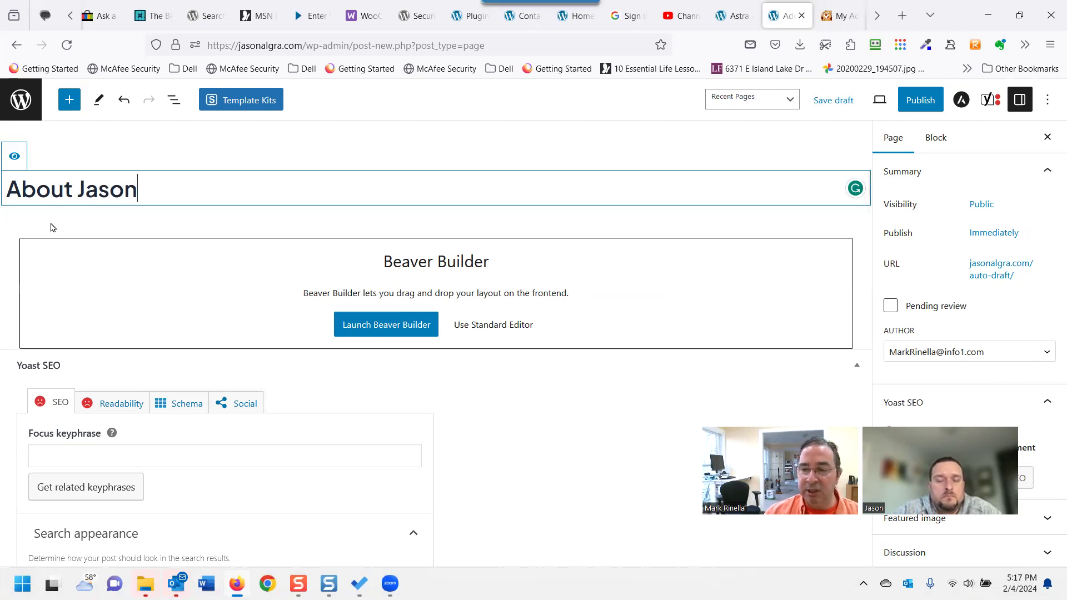
left_click(13, 158)
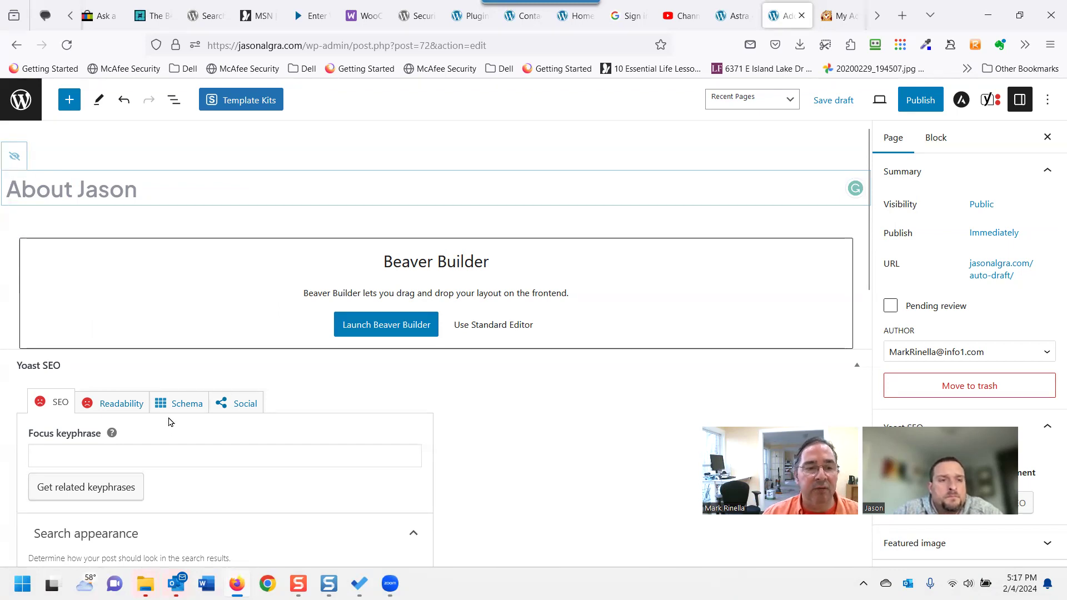
scroll(169, 422, "down", 1)
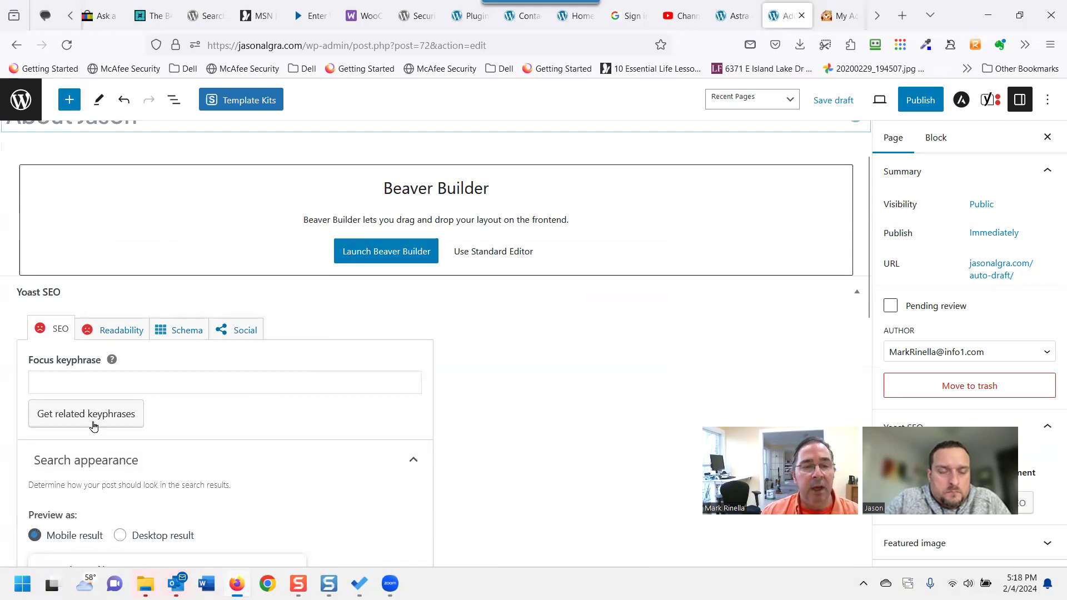
Enter placeholder text as the Yoast meta description and check the search result preview.
left_click(97, 385)
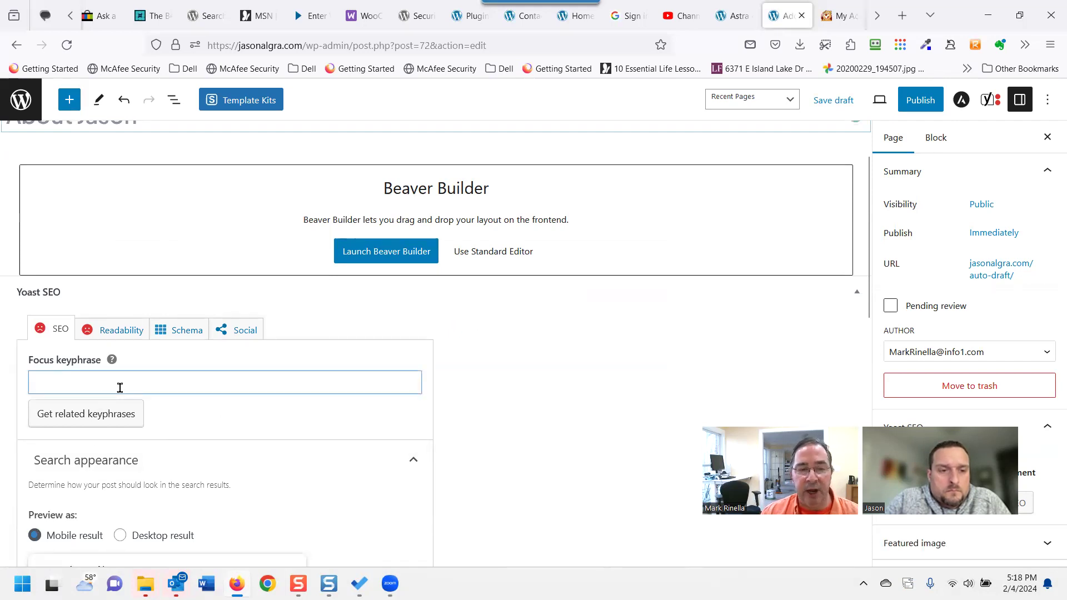
scroll(158, 403, "down", 1)
scroll(160, 422, "down", 3)
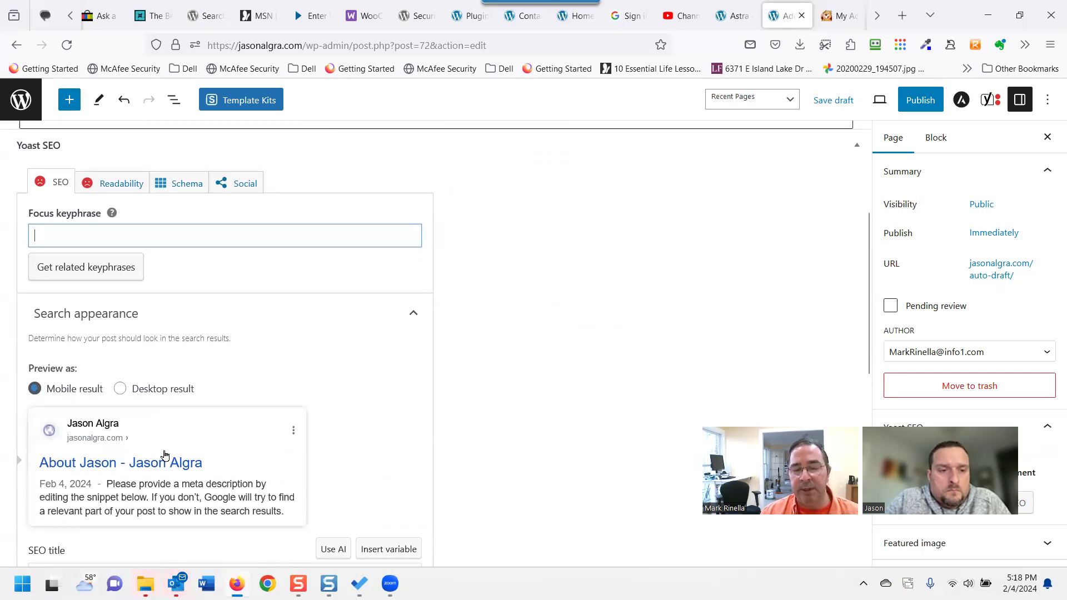
scroll(161, 444, "down", 4)
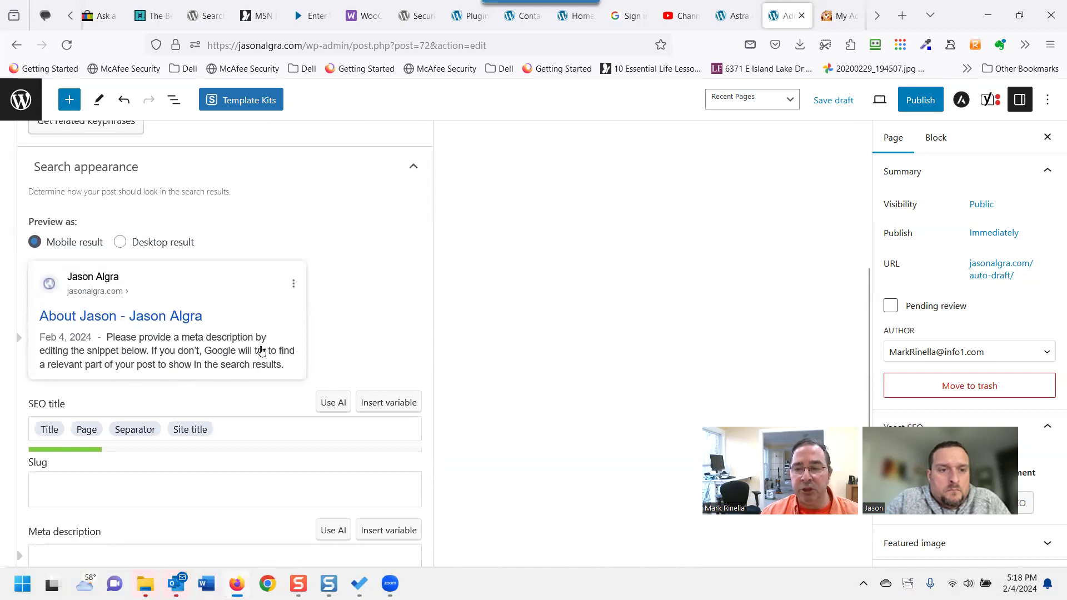
scroll(172, 449, "down", 1)
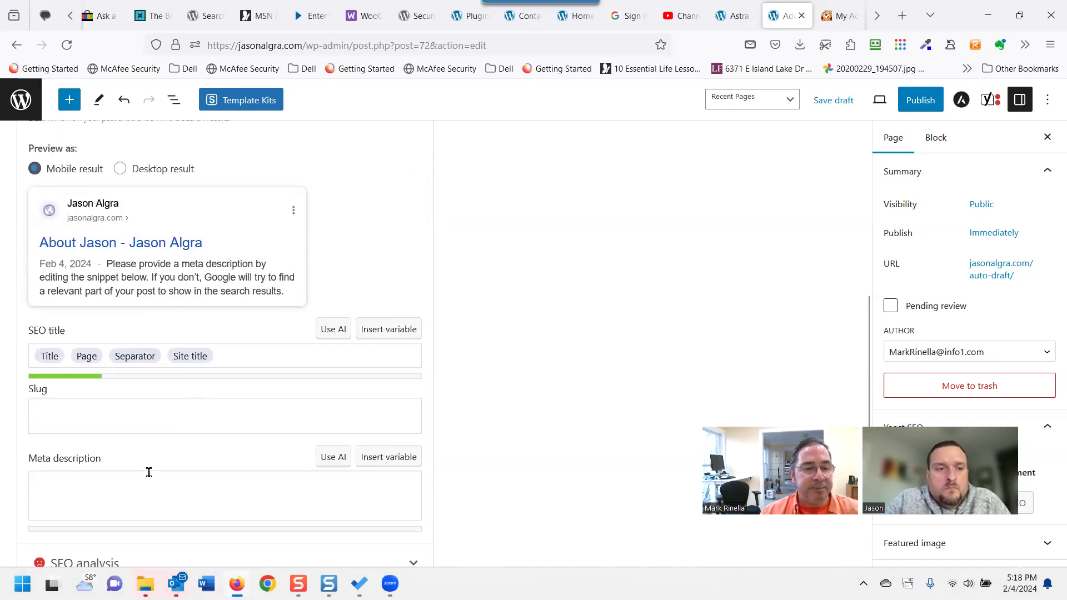
left_click(134, 490)
type("dfsadfdasf")
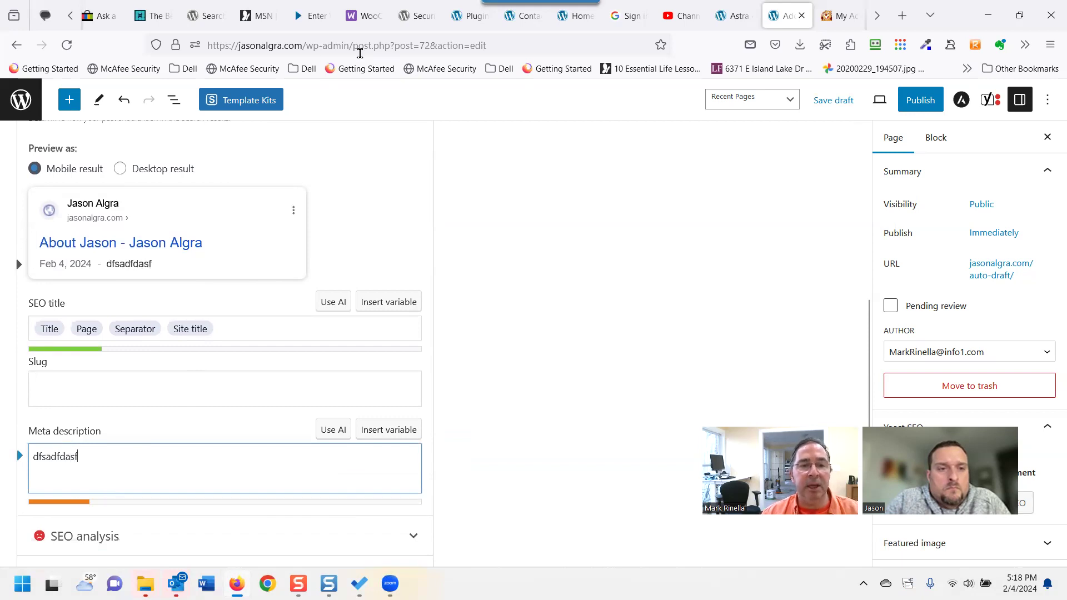
type("afdsasfasdfasf")
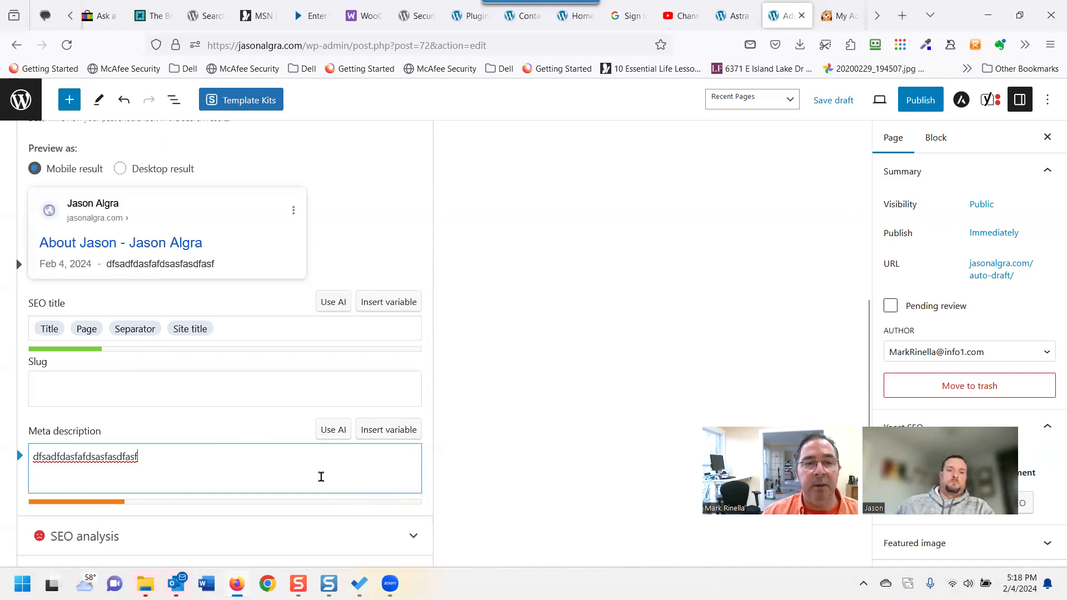
scroll(224, 350, "up", 7)
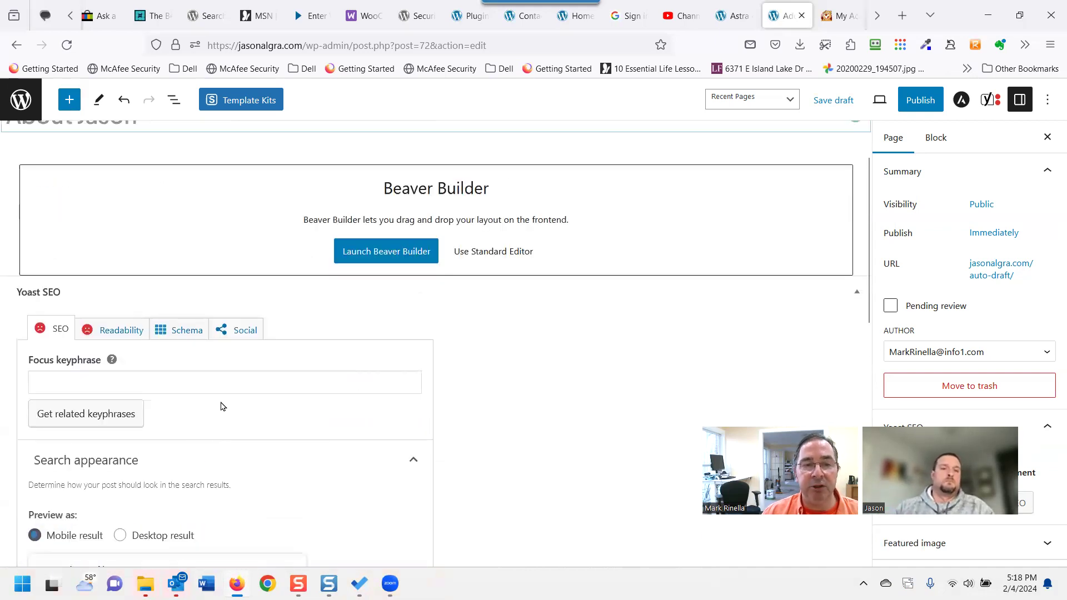
scroll(188, 444, "down", 4)
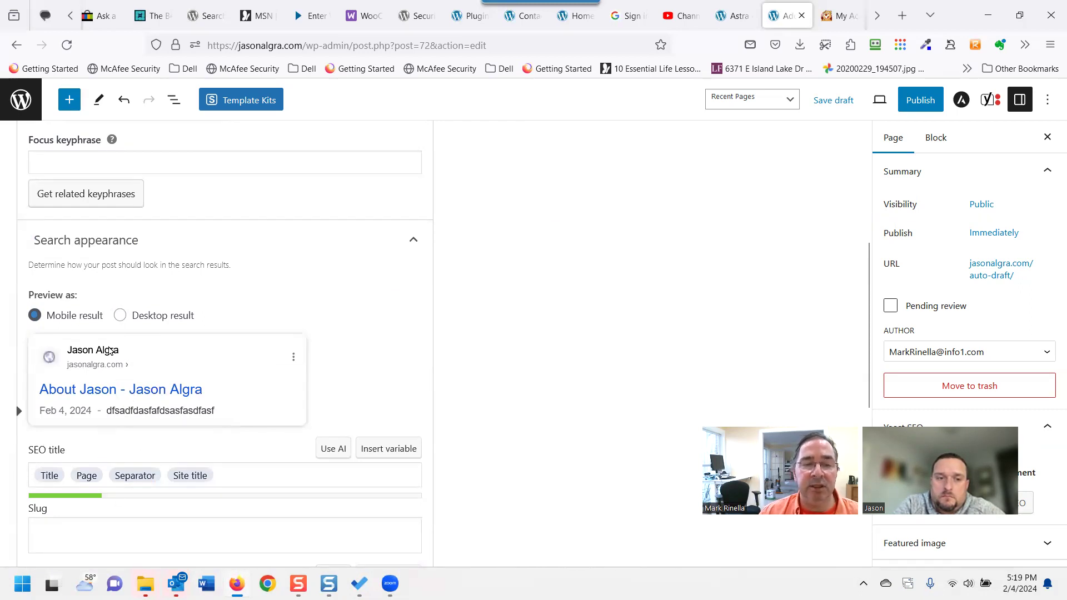
scroll(176, 368, "down", 1)
scroll(167, 364, "up", 4)
scroll(149, 410, "up", 3)
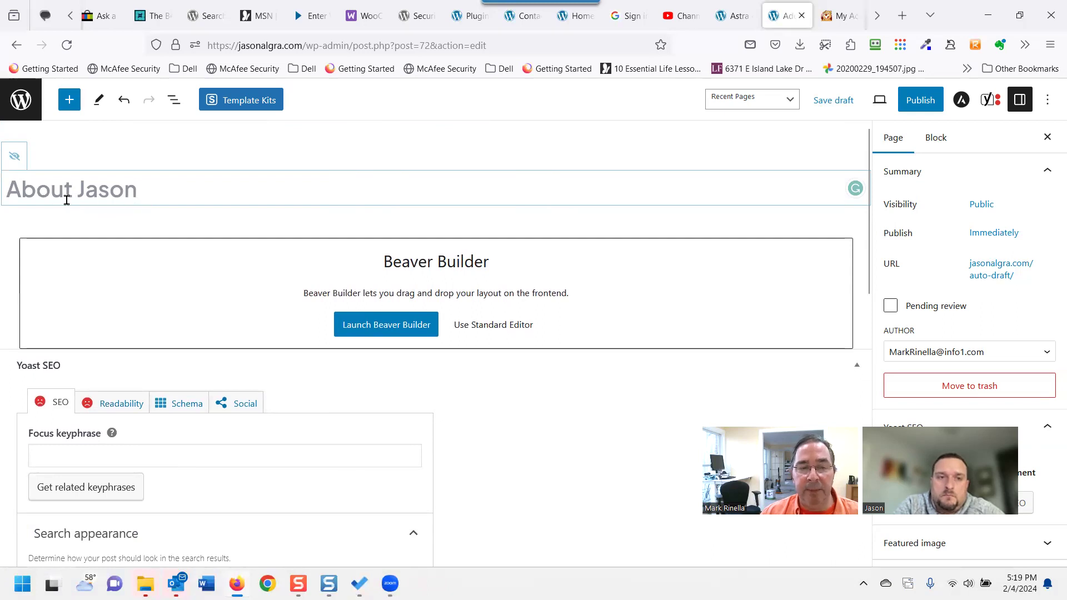
Set the Yoast focus keyphrase to the page's About title, correcting the typo.
left_click_drag(147, 190, 1, 184)
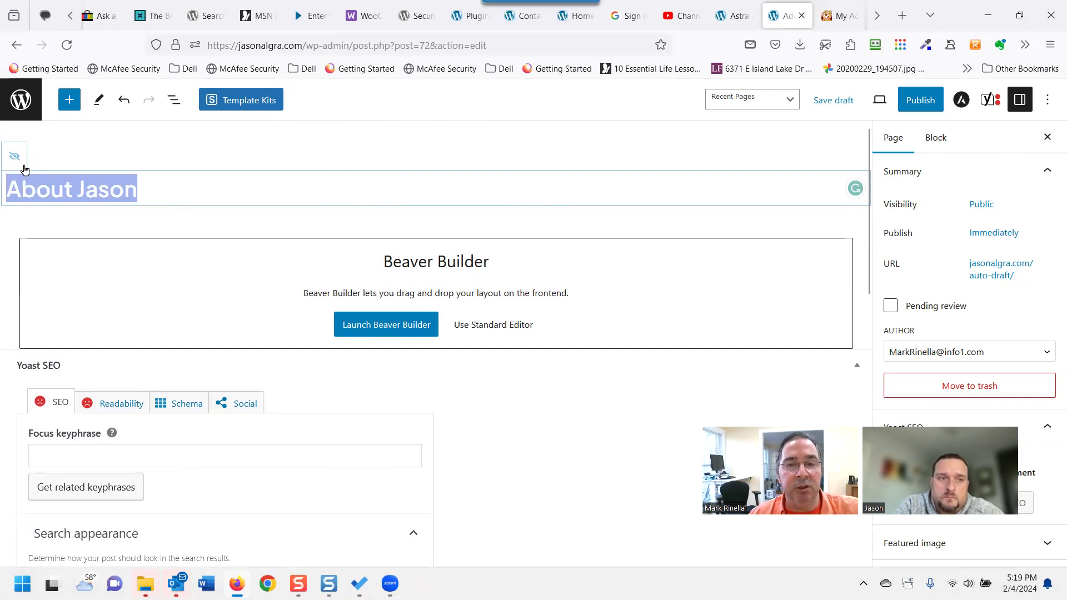
scroll(190, 411, "down", 3)
left_click(144, 300)
type("Abou")
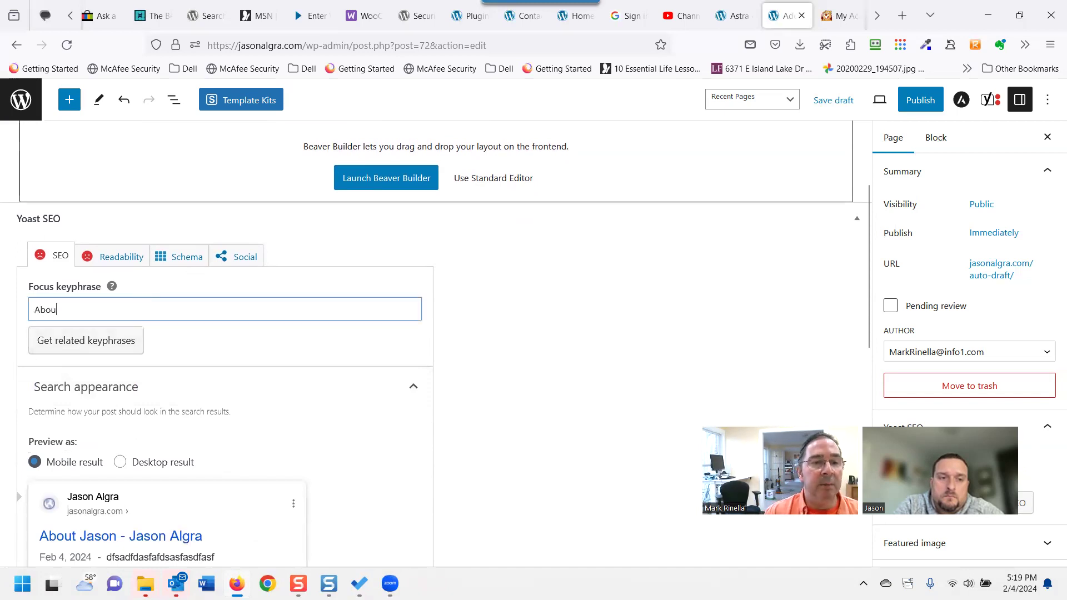
type("t Jass")
key("BackSpace")
type("son")
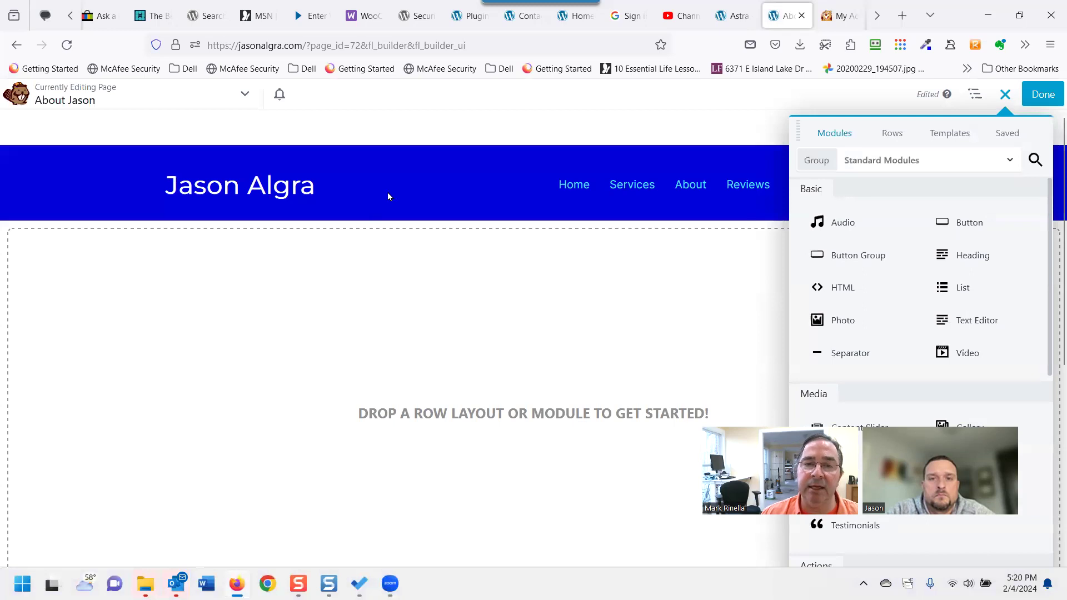
Scroll through the empty About page layout in Beaver Builder.
scroll(448, 452, "down", 5)
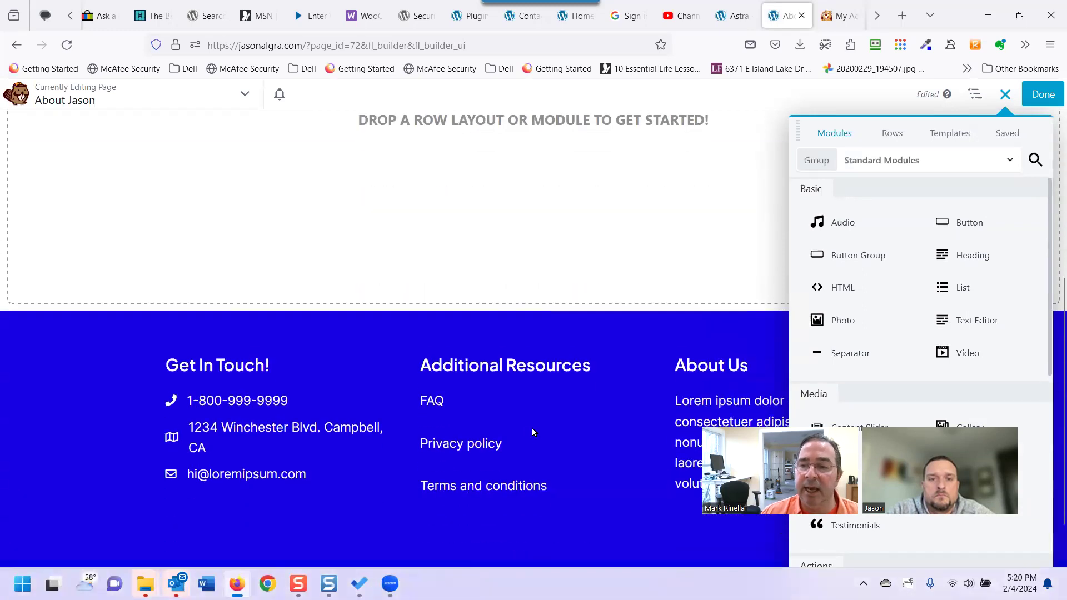
scroll(432, 319, "up", 4)
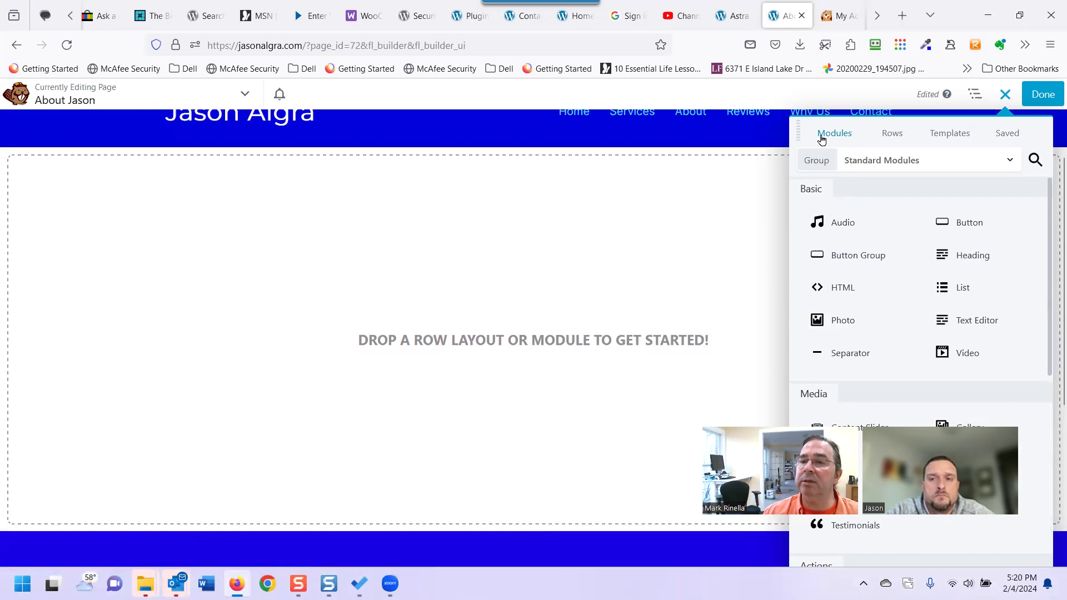
Add a 1 Column row to the empty page and drop a Heading module into it.
left_click(892, 135)
left_click_drag(887, 207, 652, 231)
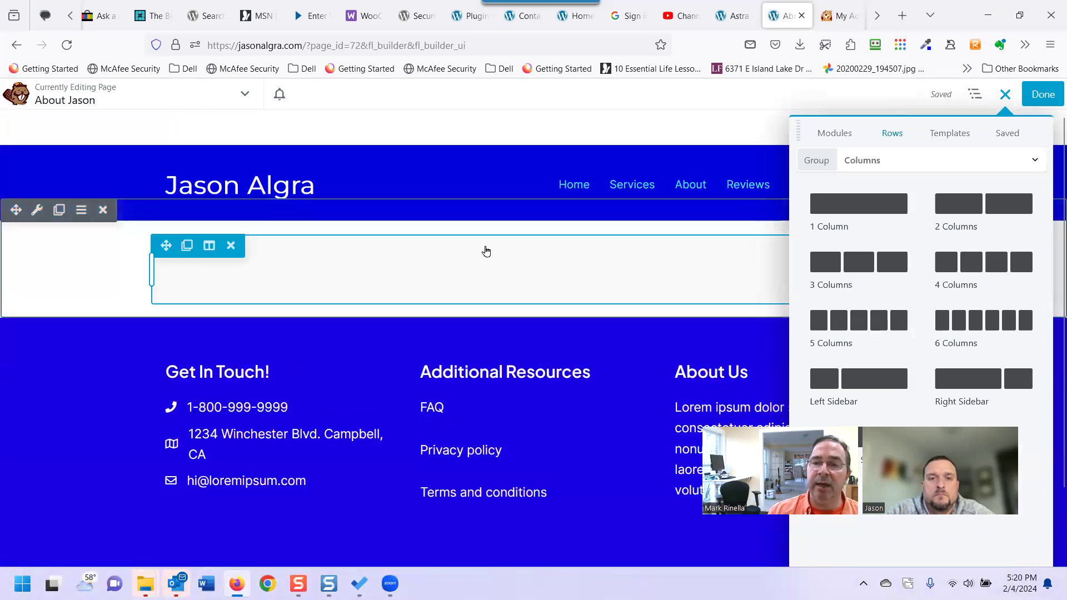
left_click(847, 133)
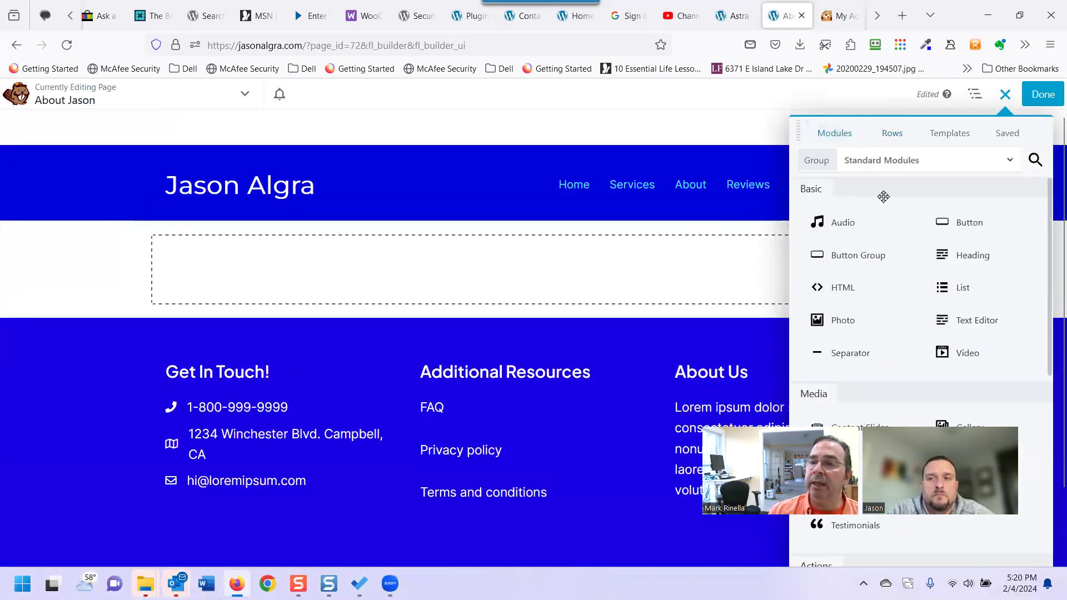
left_click_drag(958, 256, 531, 325)
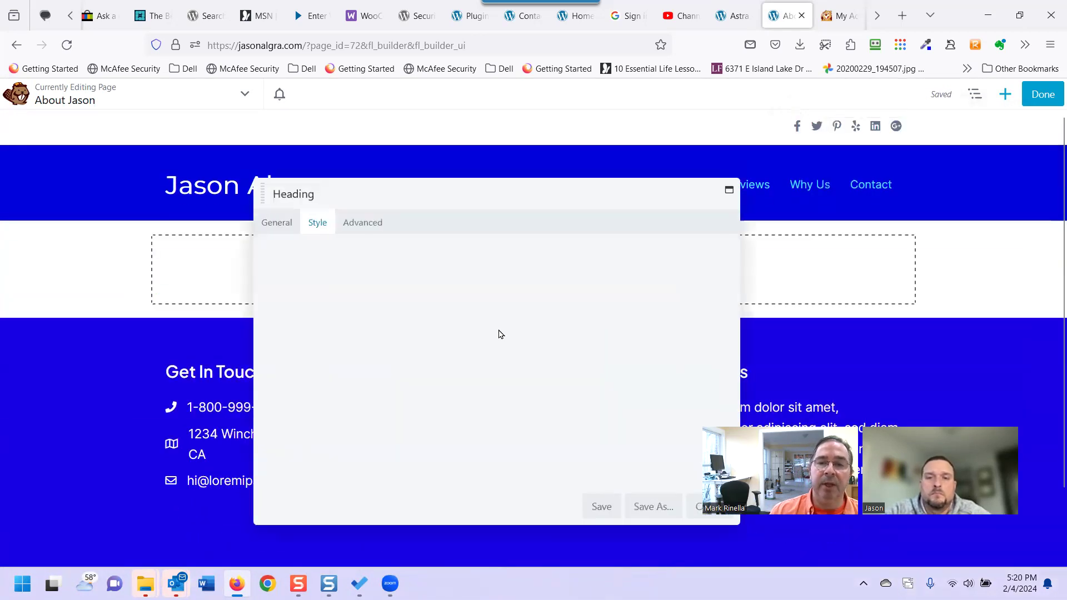
Type the About heading with the owner's full name, browse Style > Font settings, then cancel.
left_click(269, 227)
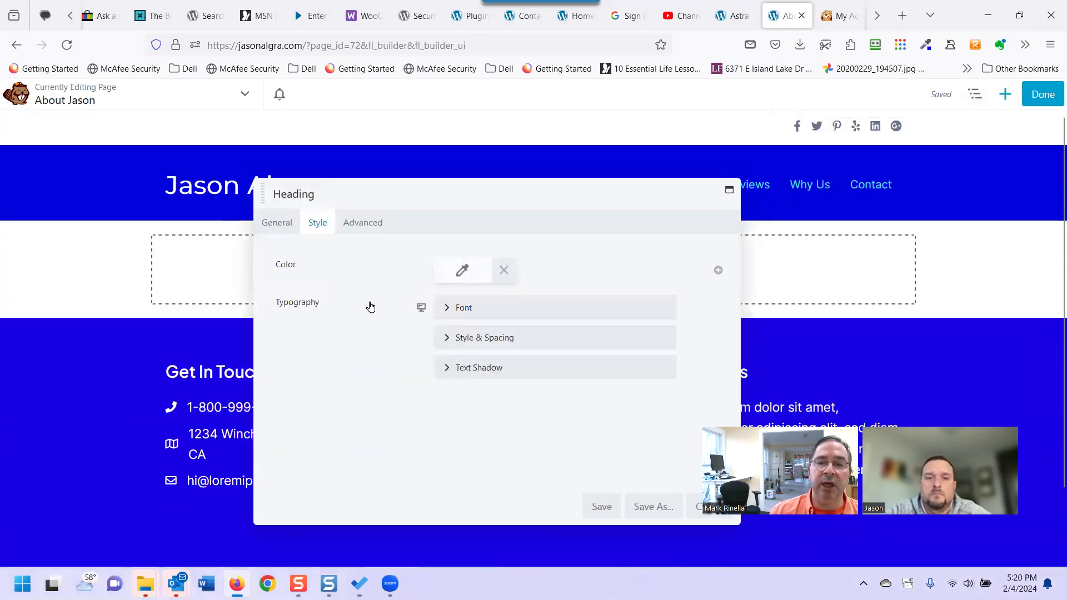
left_click(498, 269)
type("Abo")
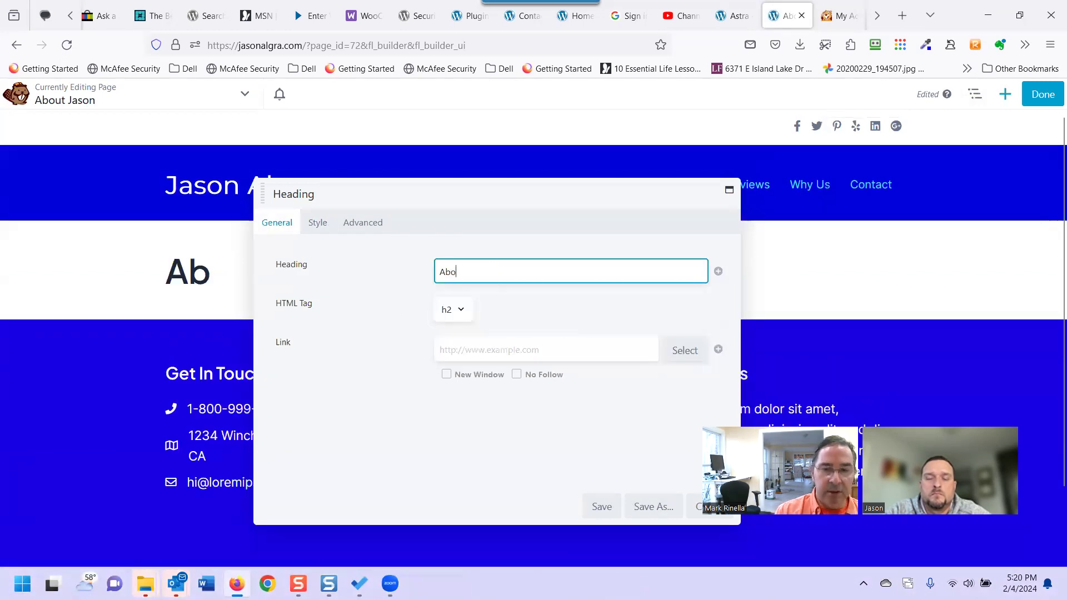
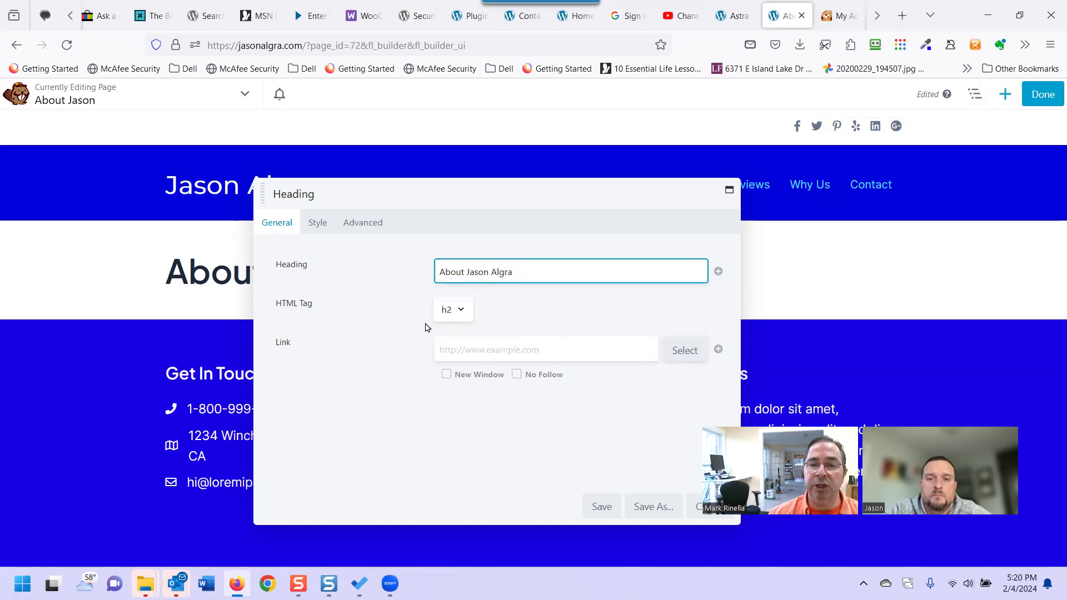
left_click(313, 222)
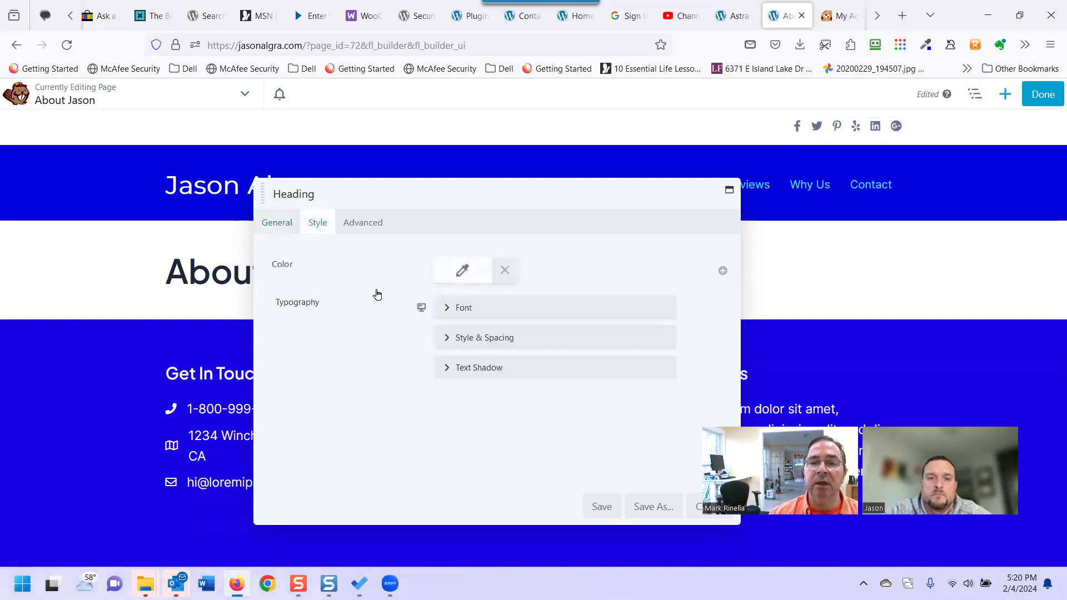
left_click(449, 307)
scroll(444, 385, "down", 1)
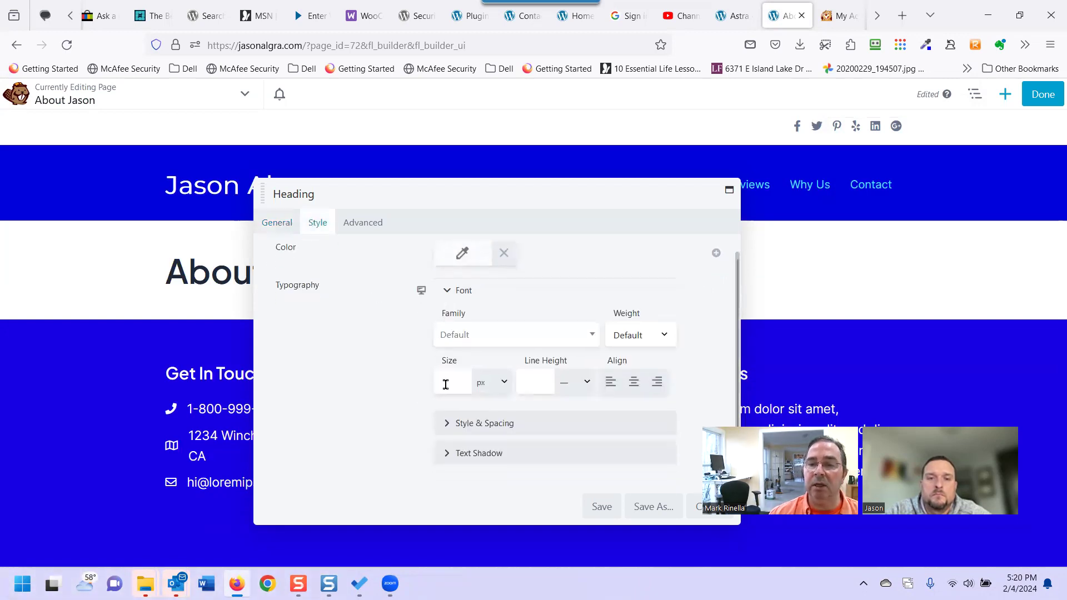
left_click(442, 424)
scroll(550, 434, "down", 2)
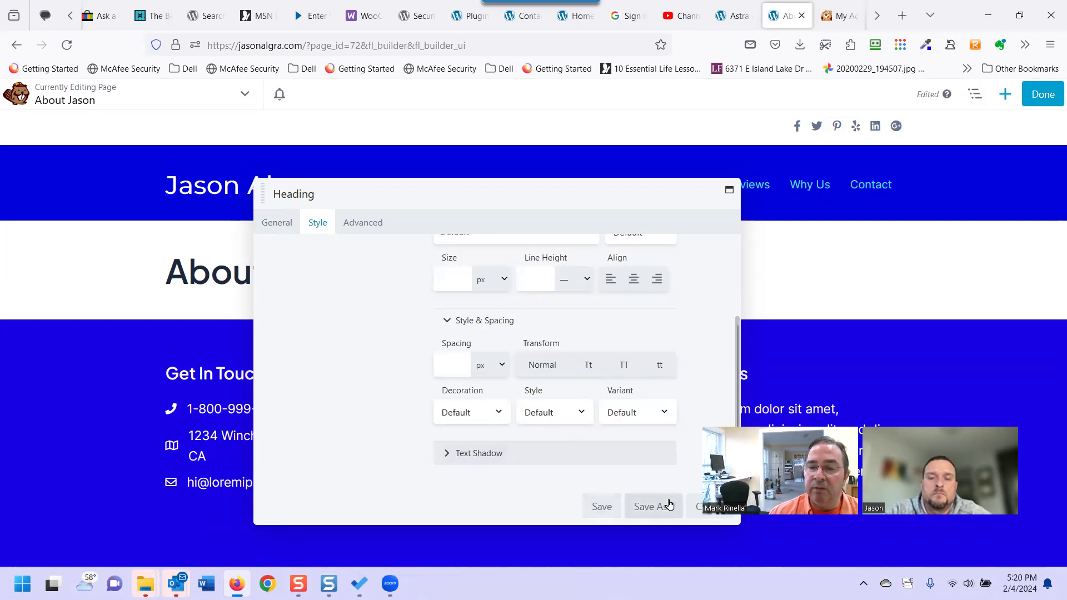
left_click(689, 507)
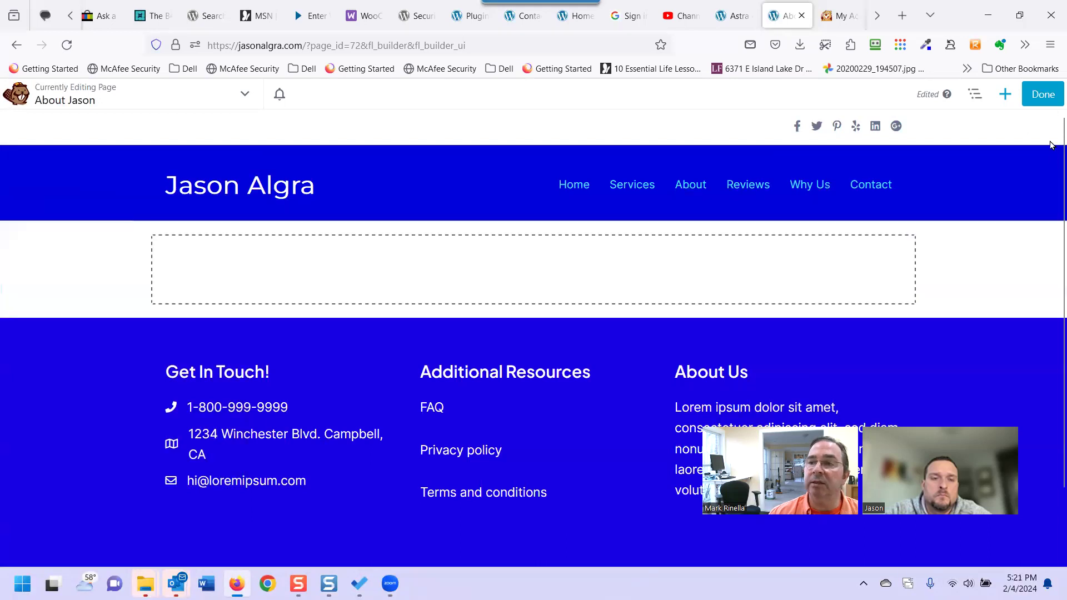
Add a Heading module filled with the autocompleted About title and save it.
left_click(1004, 95)
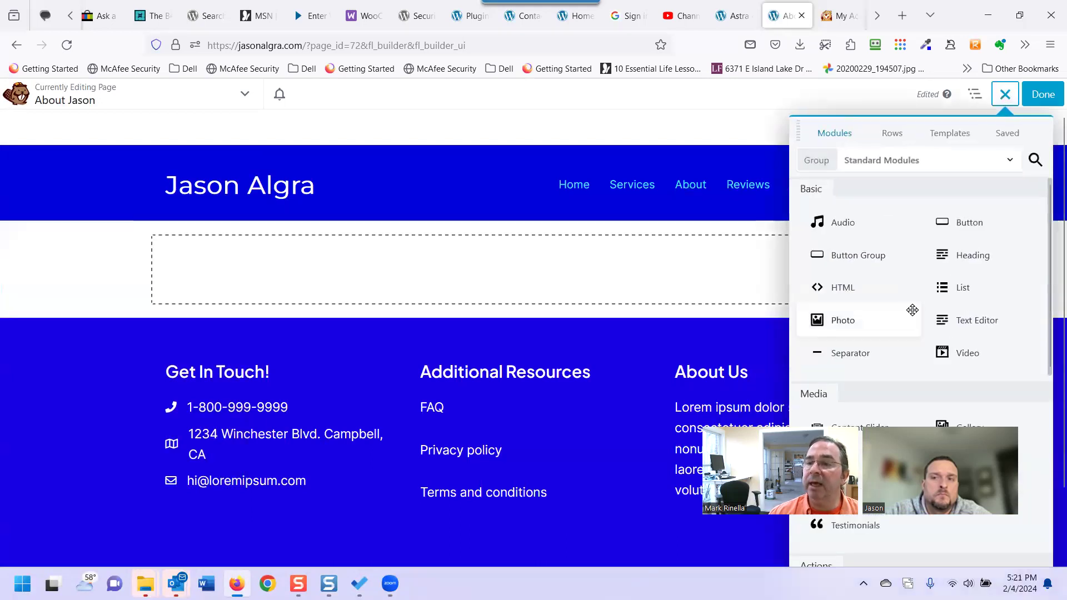
left_click_drag(953, 251, 525, 338)
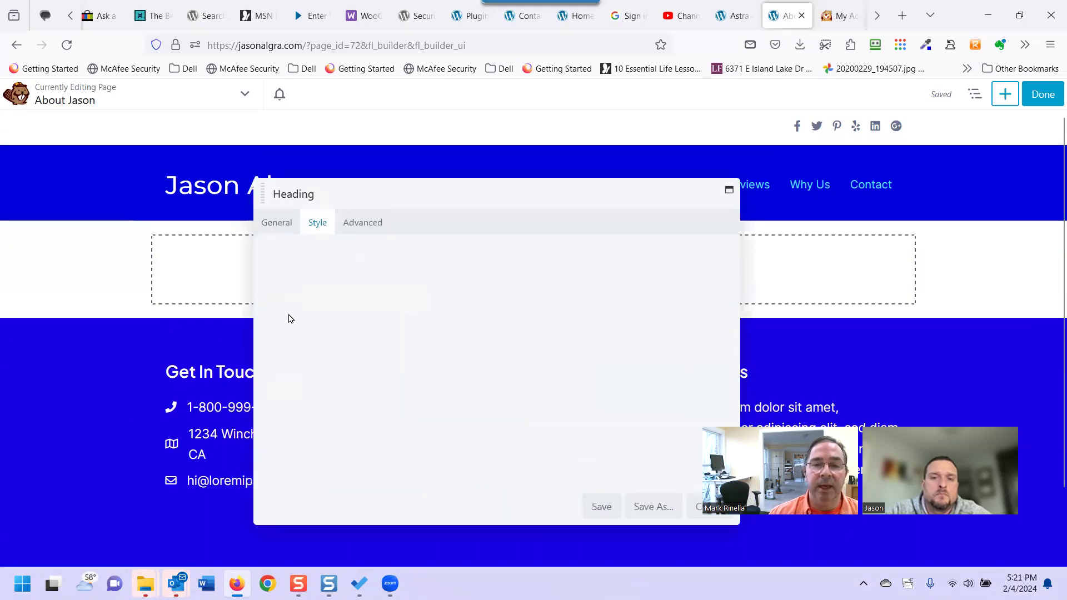
left_click(276, 222)
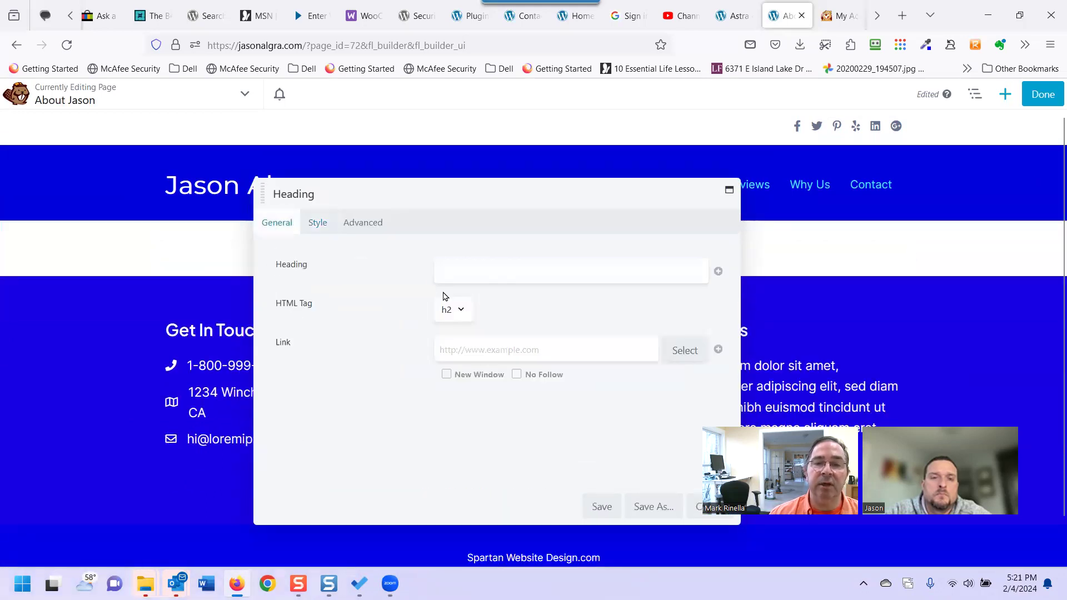
left_click(457, 267)
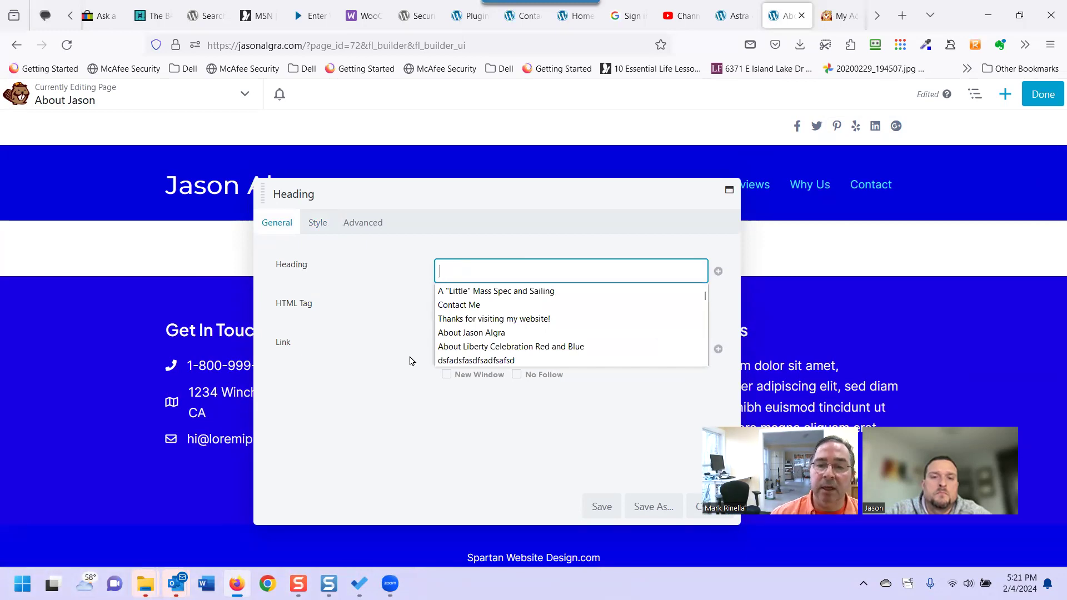
left_click(465, 333)
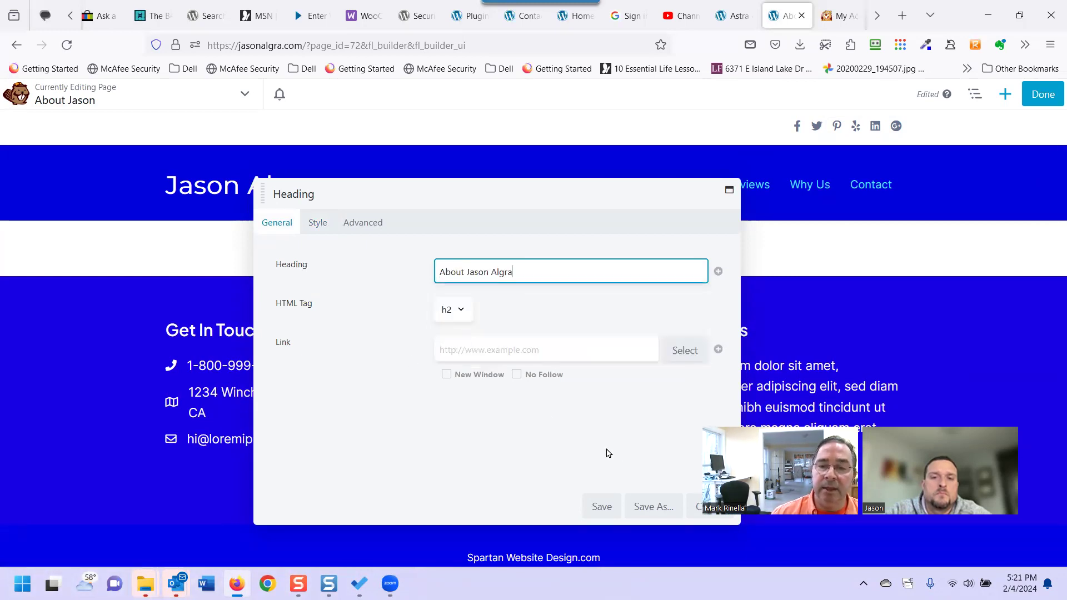
left_click(601, 507)
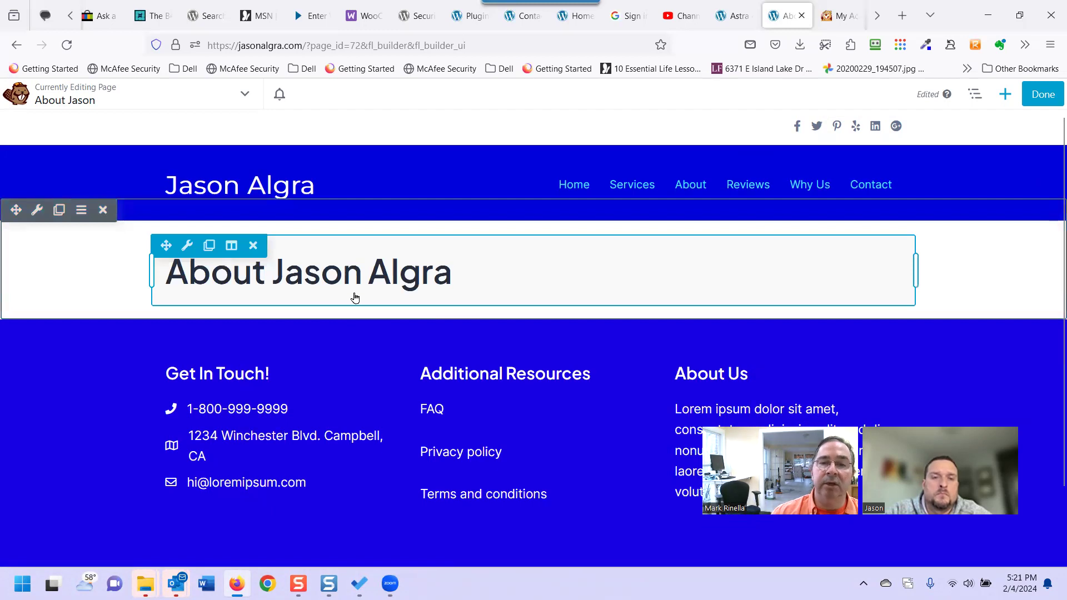
left_click(1003, 97)
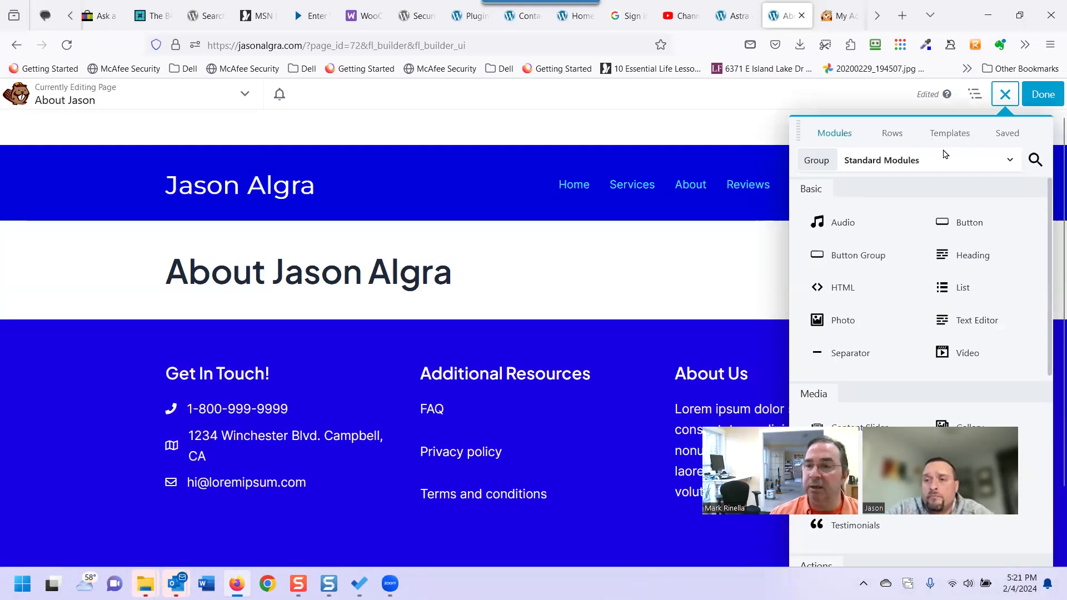
Append the Content Pages 'About' template below the heading and scroll to review it.
left_click(952, 135)
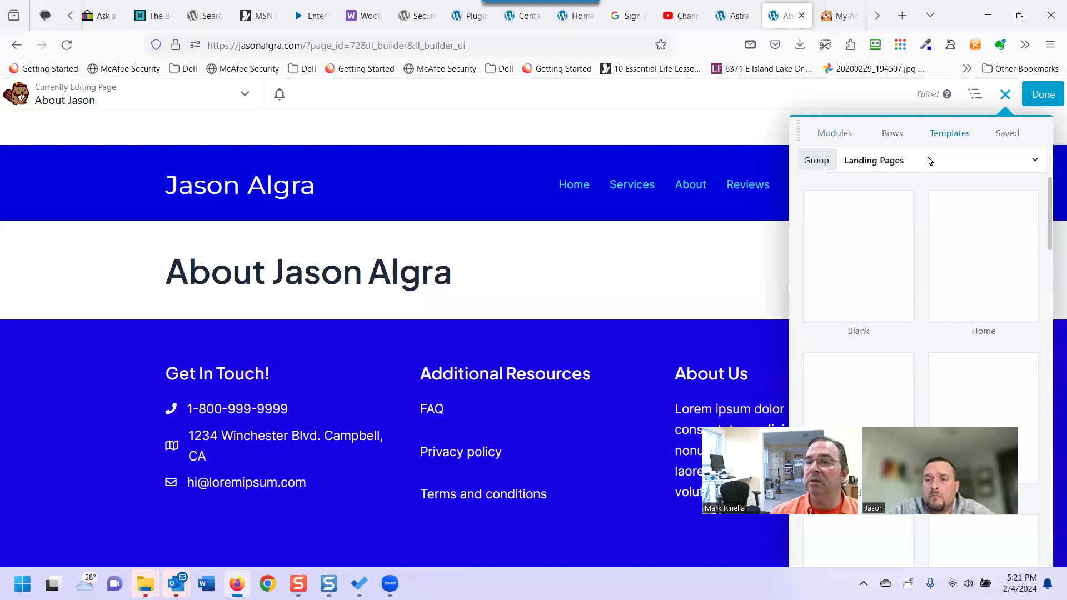
left_click(871, 166)
left_click(863, 227)
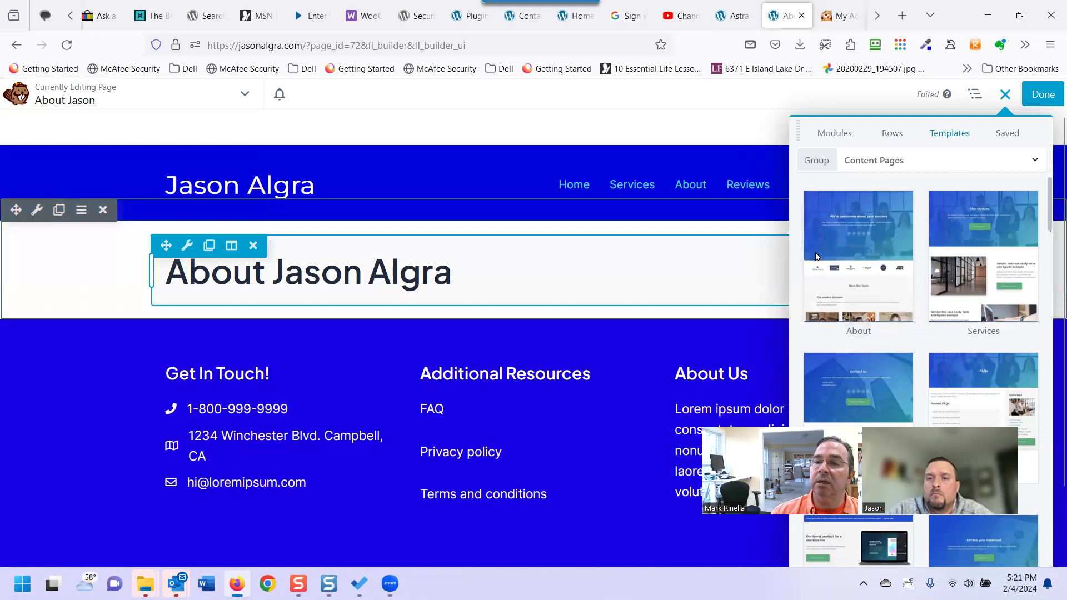
left_click(850, 246)
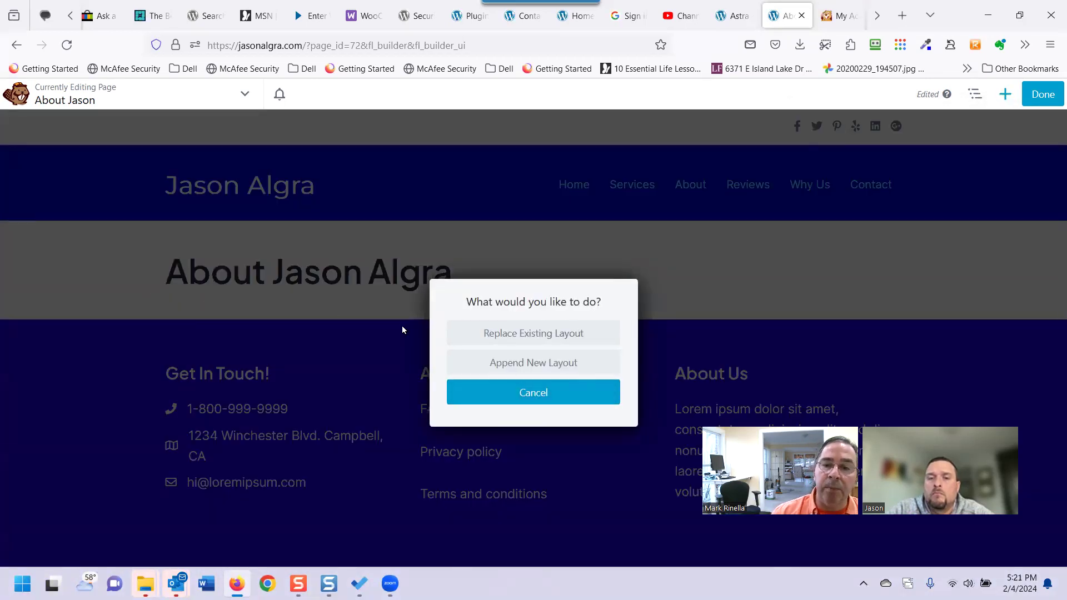
left_click(502, 366)
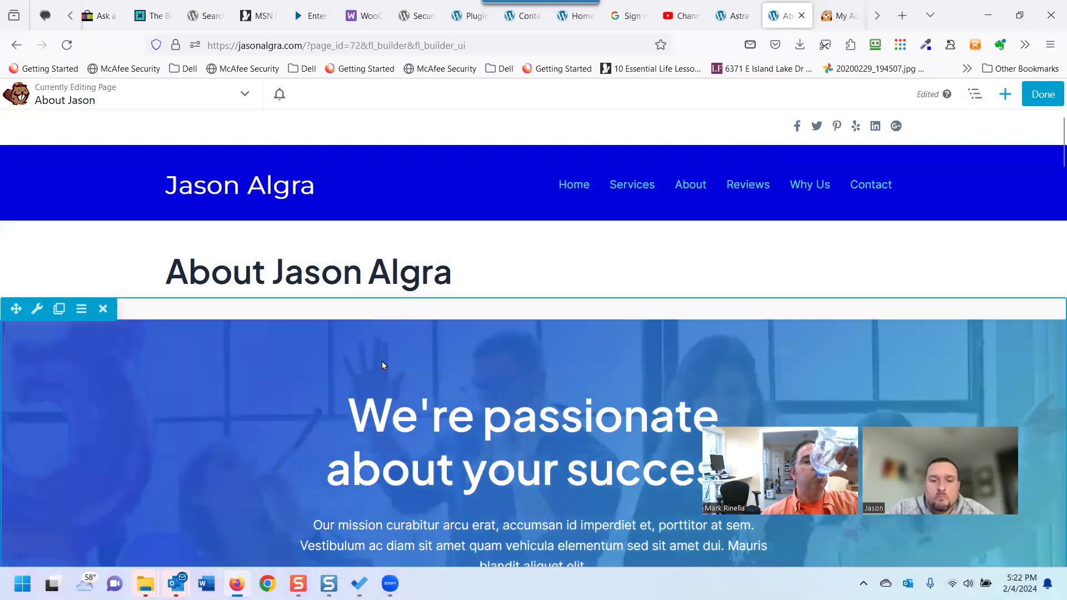
scroll(382, 364, "down", 5)
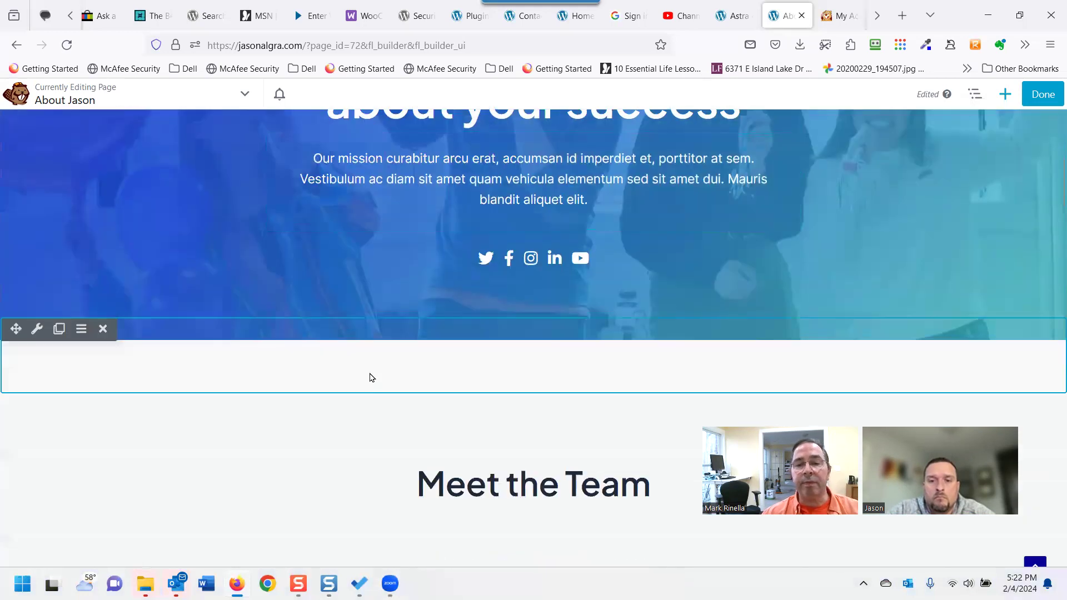
scroll(372, 378, "down", 8)
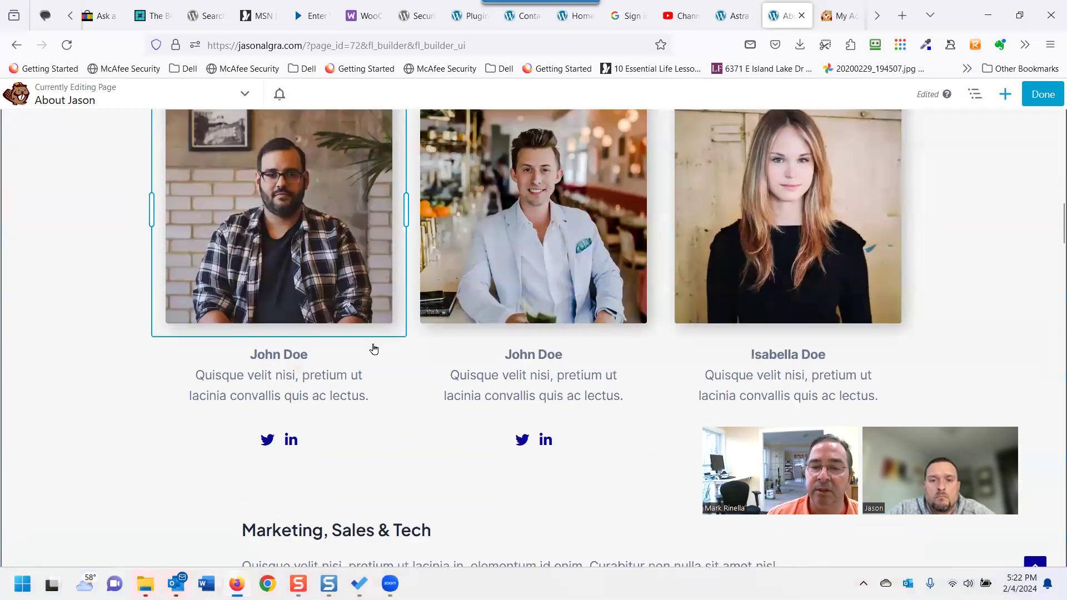
scroll(373, 347, "down", 5)
scroll(375, 344, "up", 10)
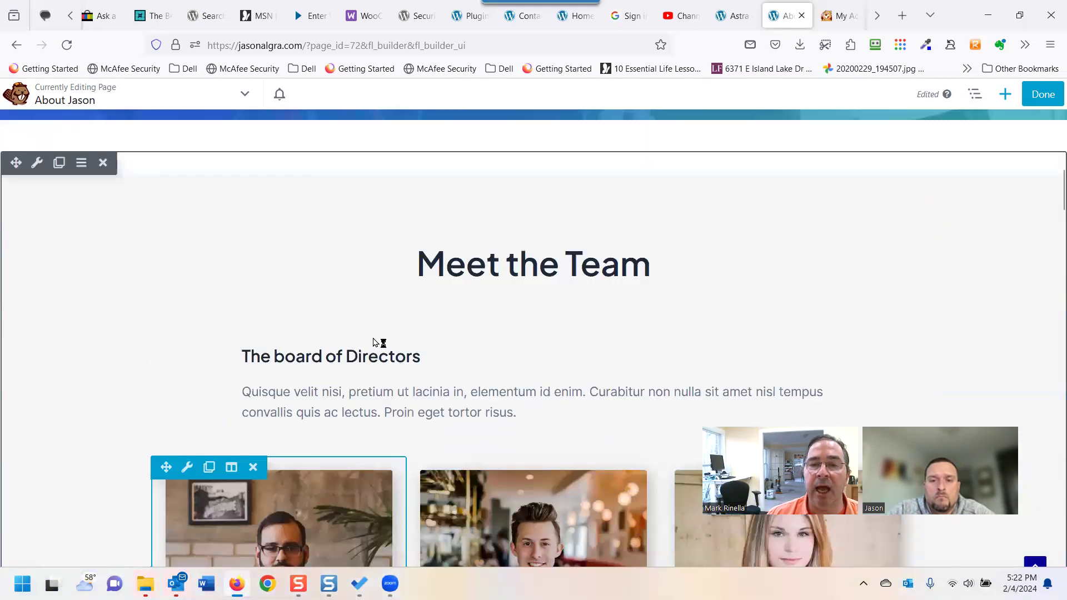
scroll(376, 338, "up", 10)
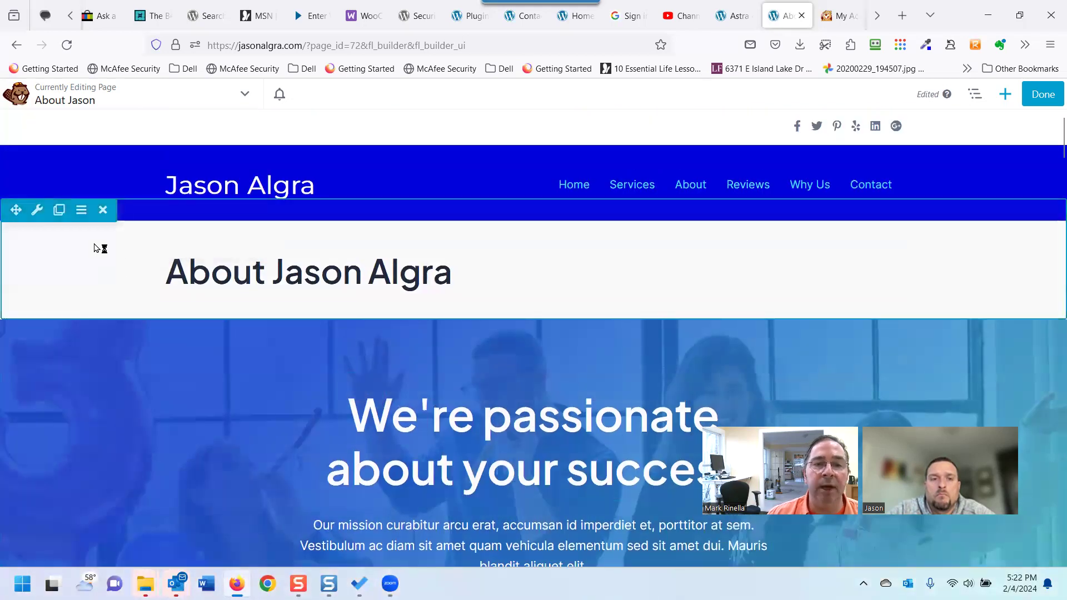
Delete the separate page-title row.
left_click(103, 210)
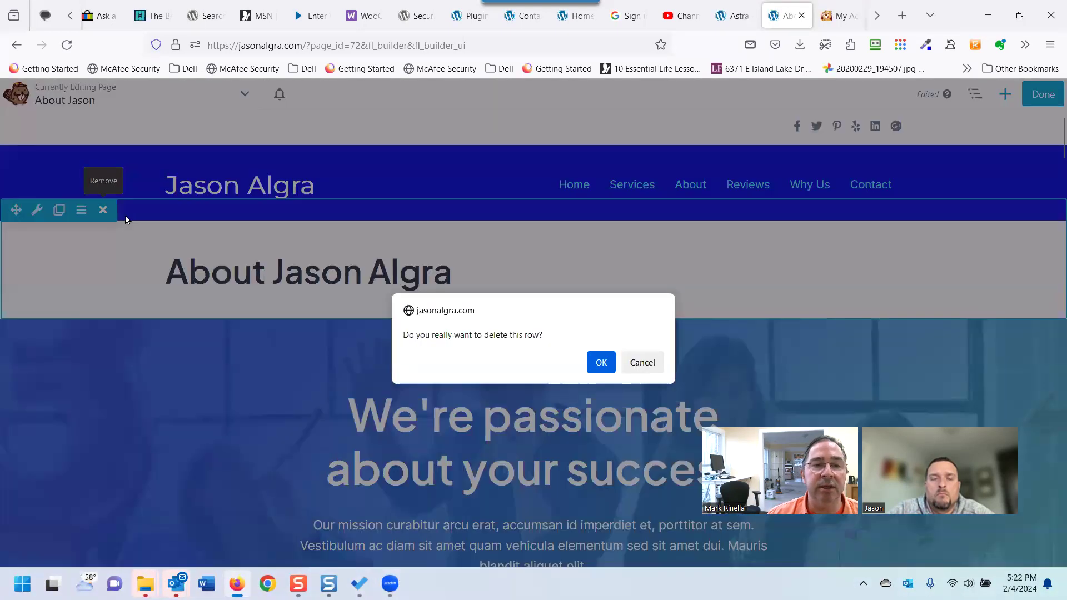
left_click(601, 362)
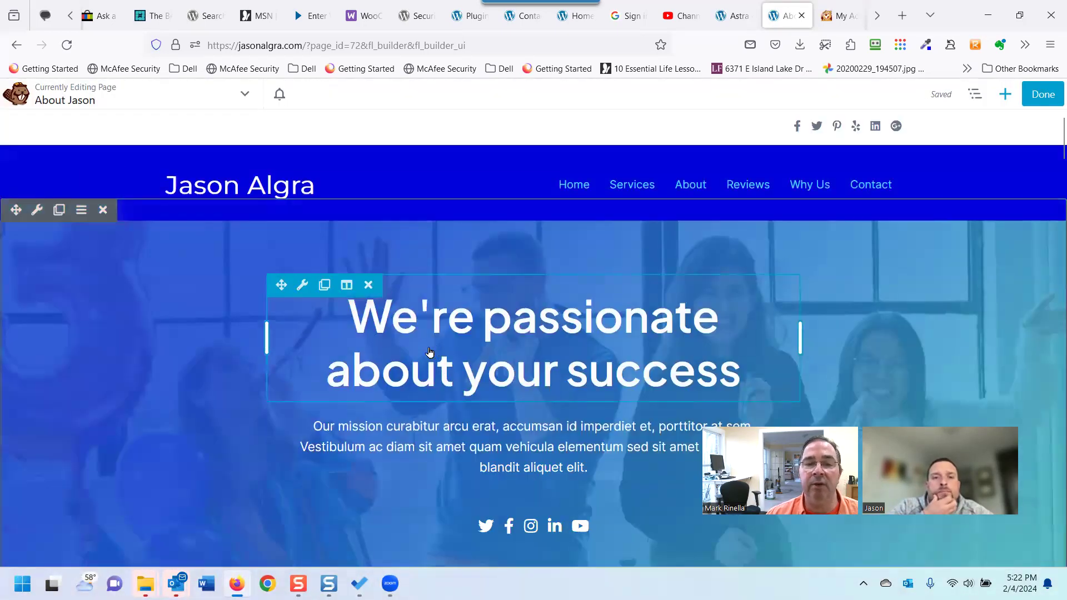
scroll(400, 380, "down", 3)
scroll(398, 382, "up", 3)
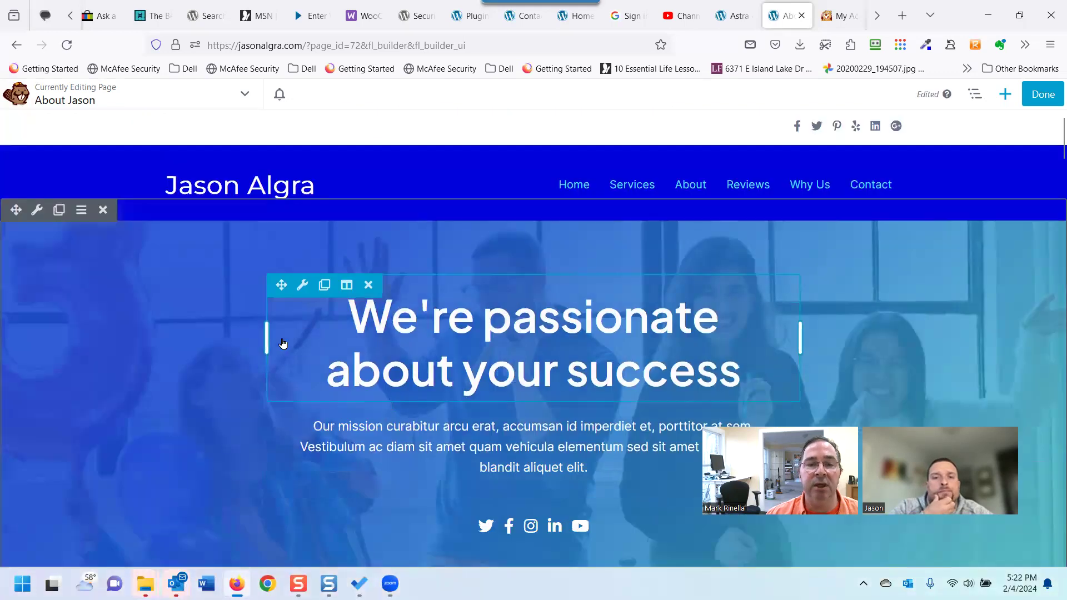
mouse_move(302, 285)
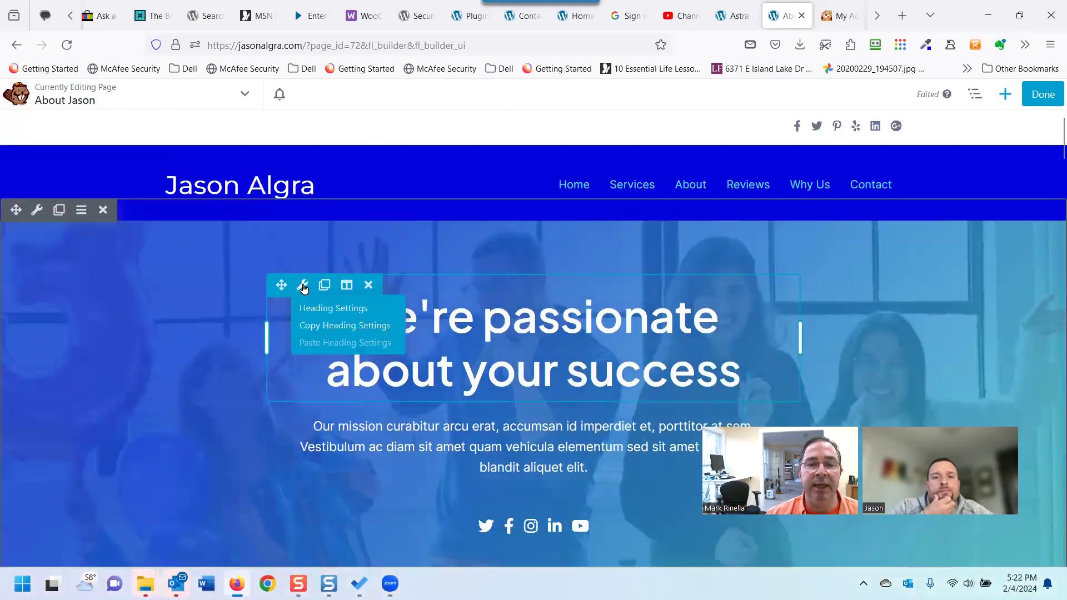
left_click(364, 312)
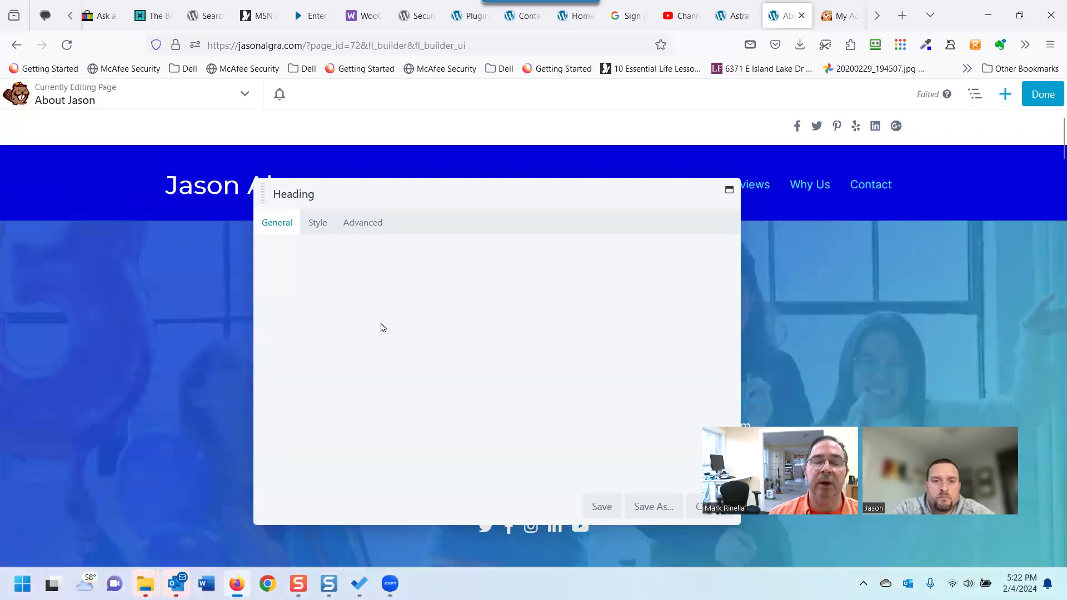
triple_click(595, 272)
type("Ab")
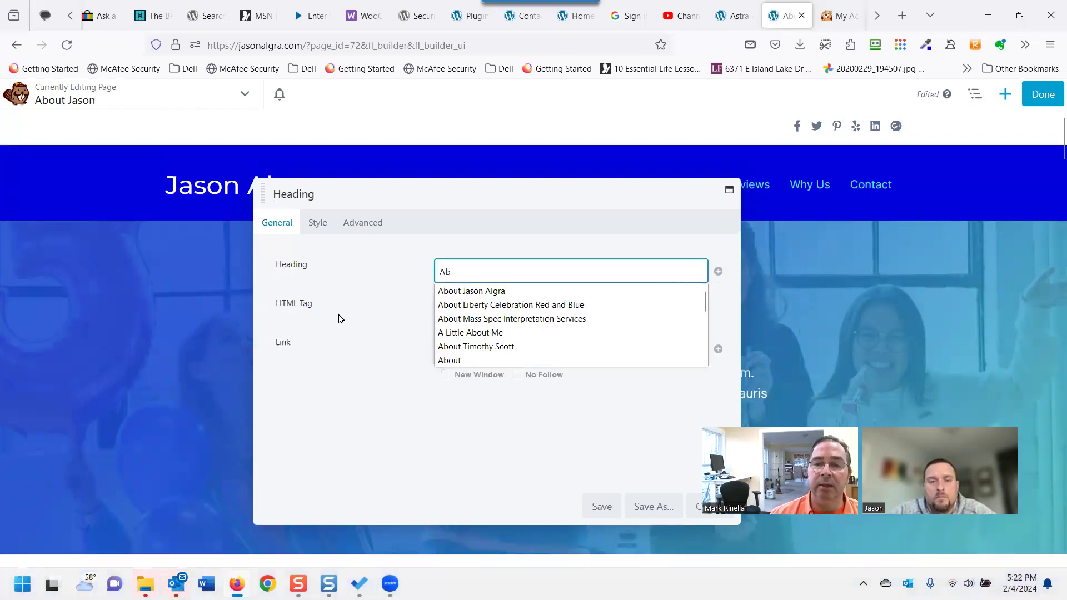
left_click(472, 291)
left_click(601, 506)
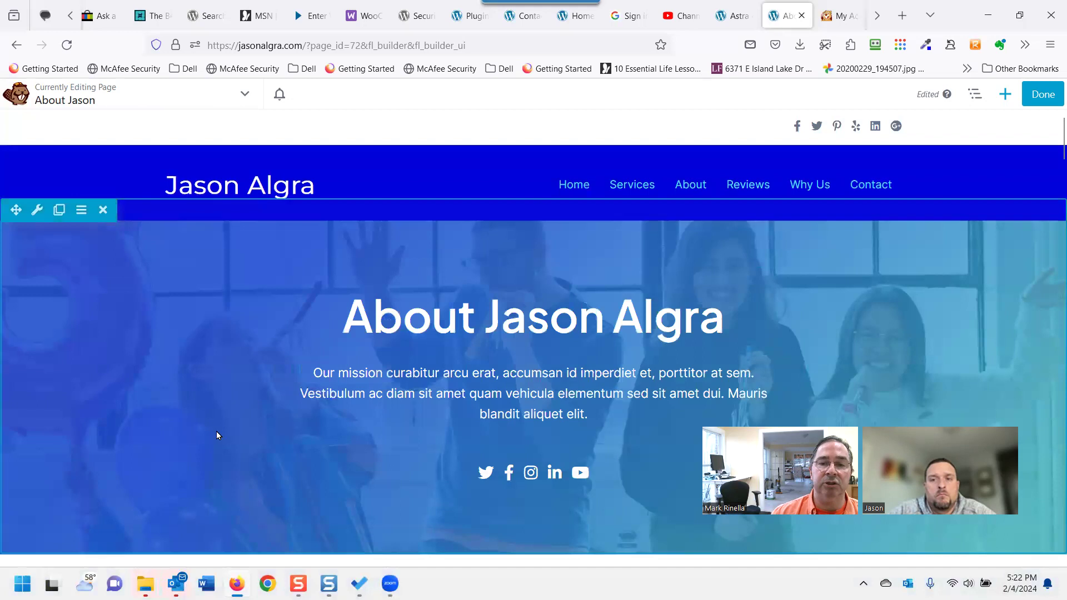
Lower the hero overlay's blue and teal gradient stops to 0.58 and 0.38 opacity and save.
left_click(37, 219)
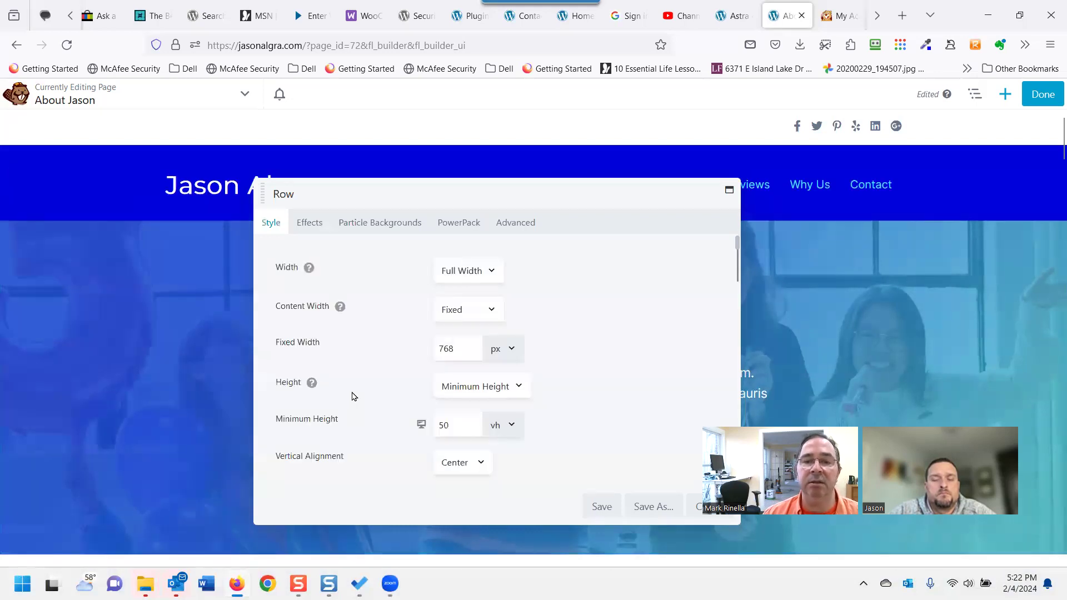
scroll(385, 367, "down", 10)
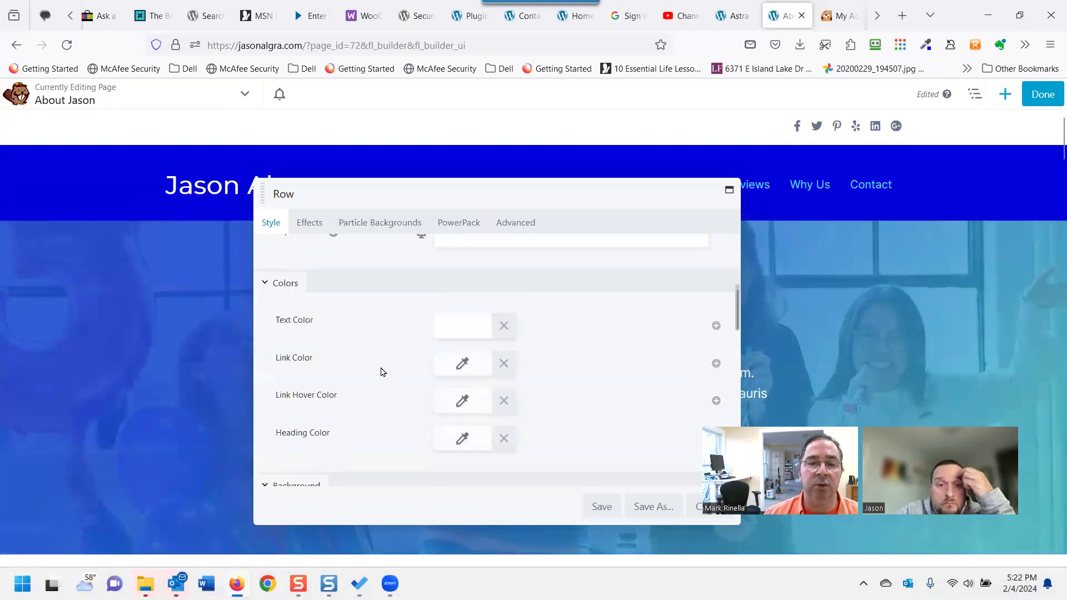
scroll(377, 374, "down", 8)
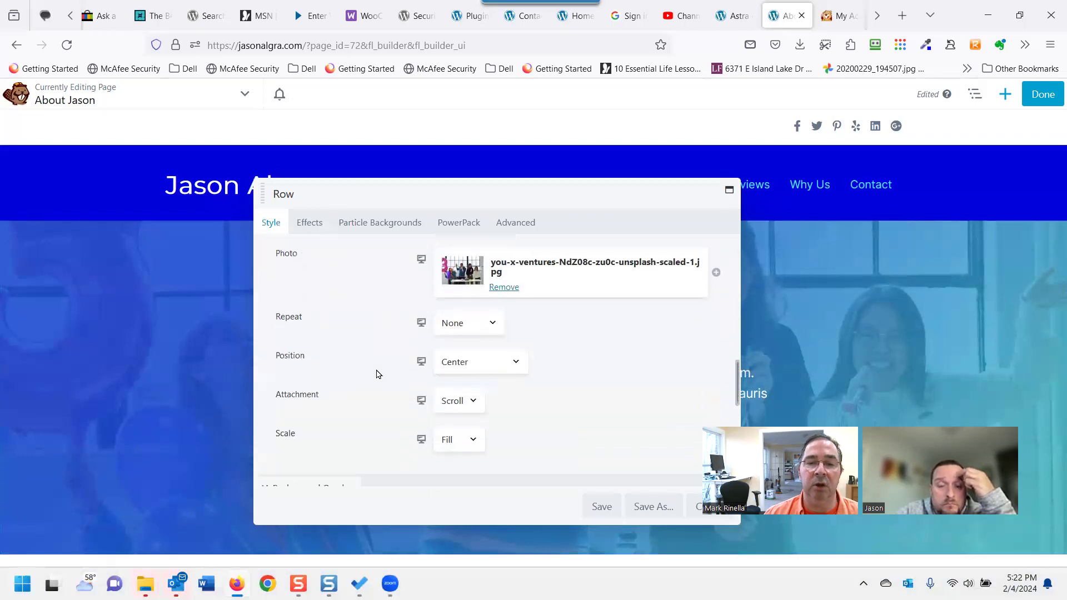
scroll(373, 374, "down", 2)
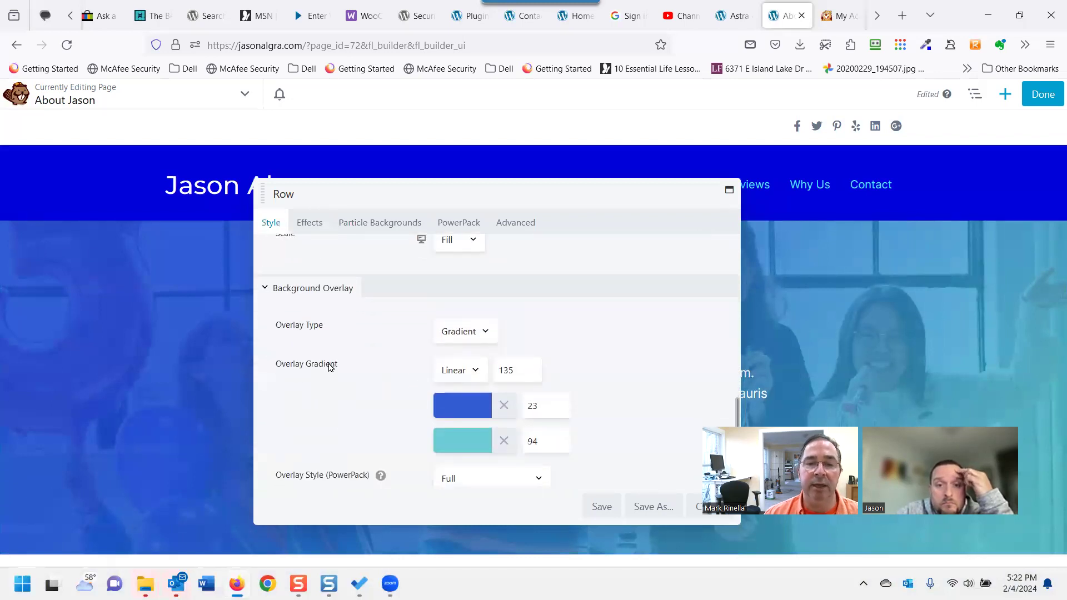
left_click(470, 411)
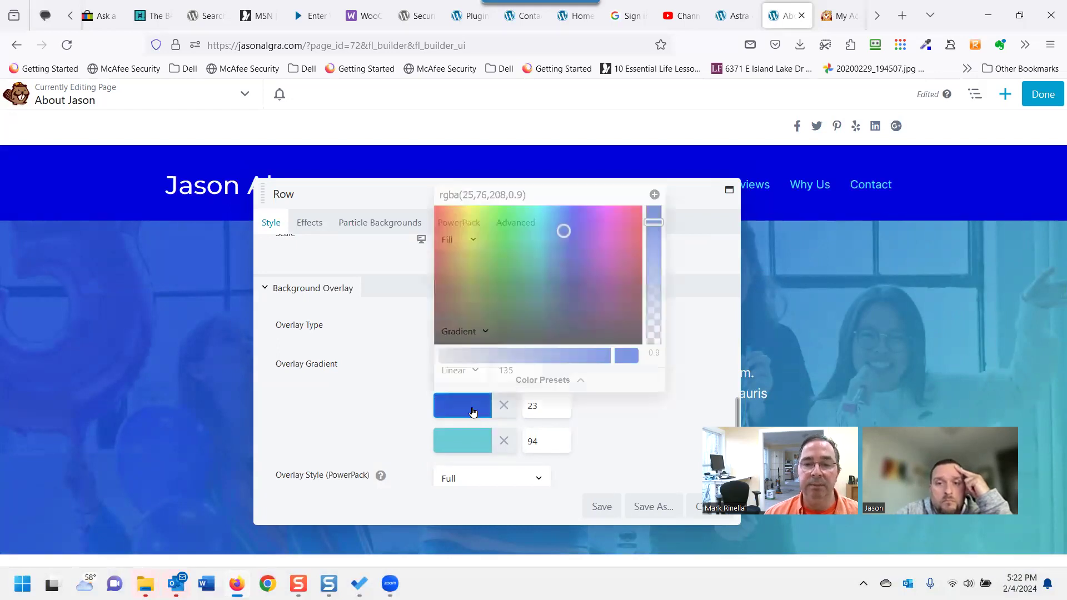
left_click_drag(652, 222, 649, 266)
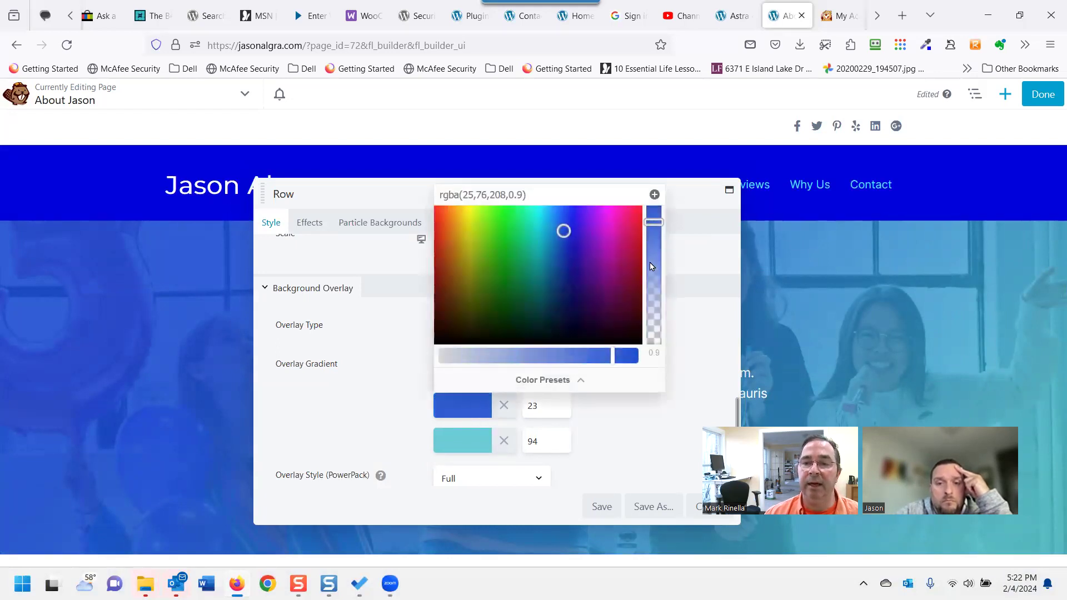
left_click(471, 436)
left_click_drag(652, 276, 645, 326)
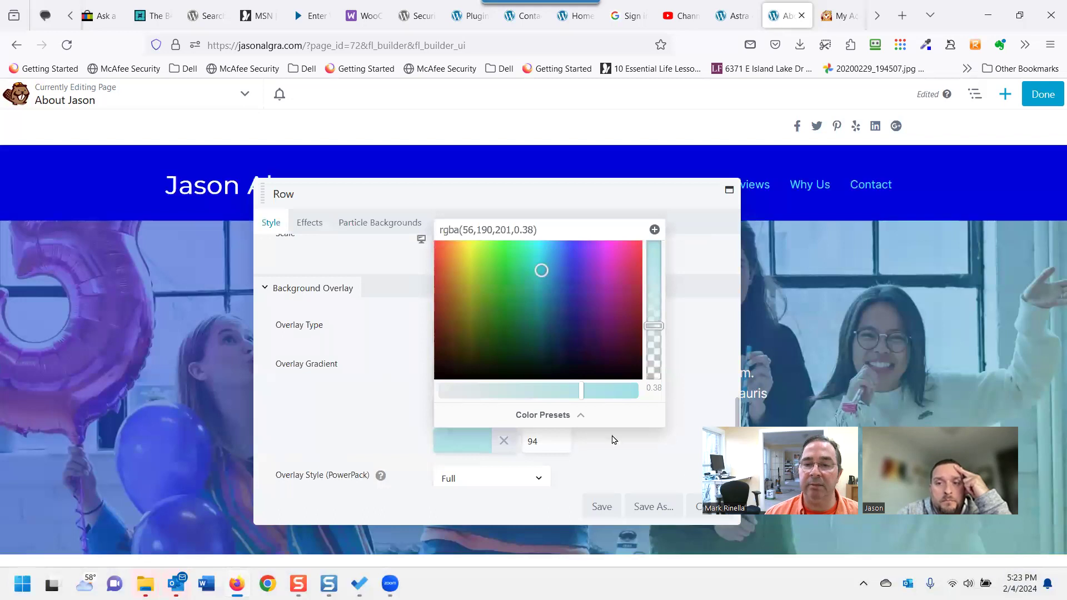
left_click(660, 472)
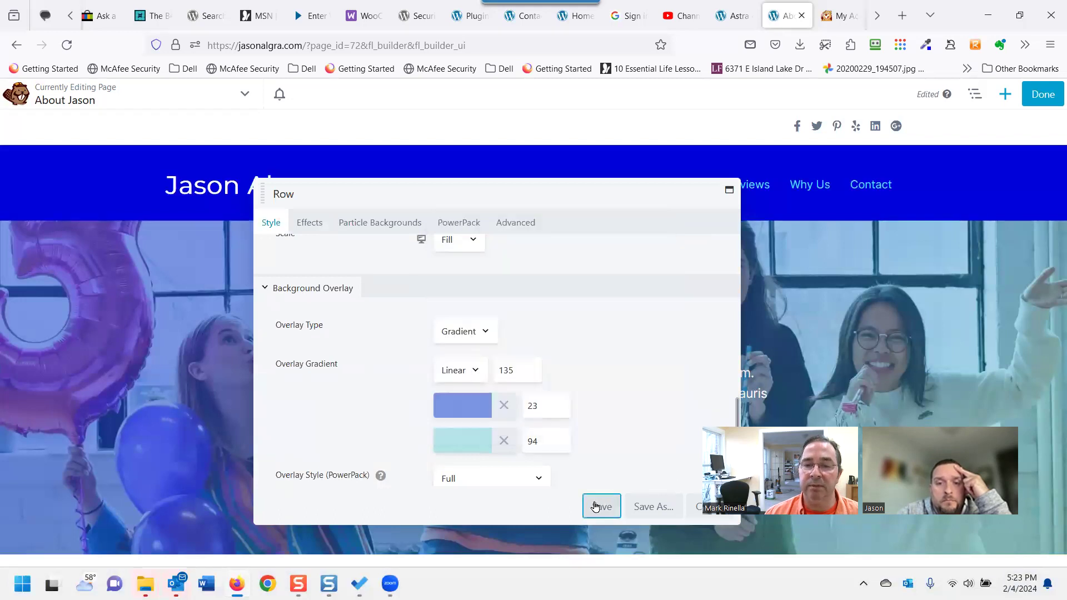
left_click(575, 506)
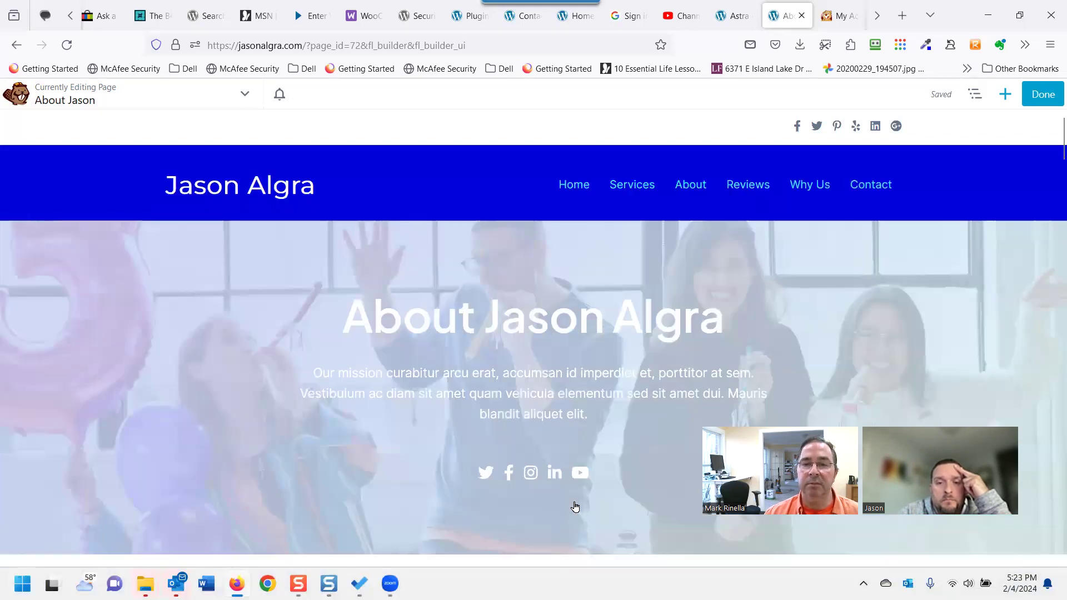
Check a Meet the Team text module unchanged, then publish the About Jason page.
scroll(128, 471, "down", 3)
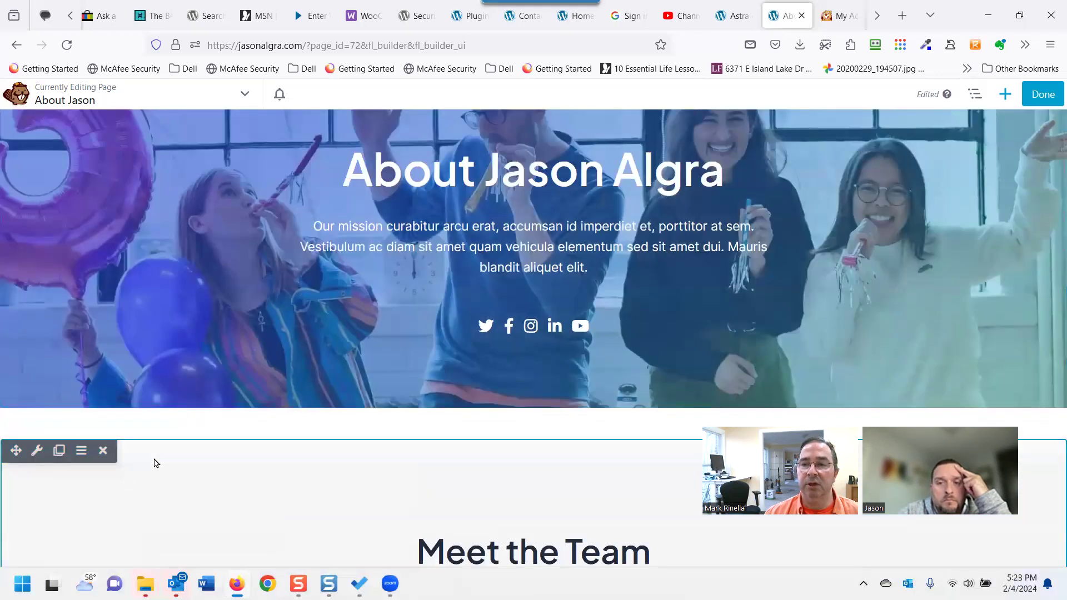
scroll(242, 412, "up", 3)
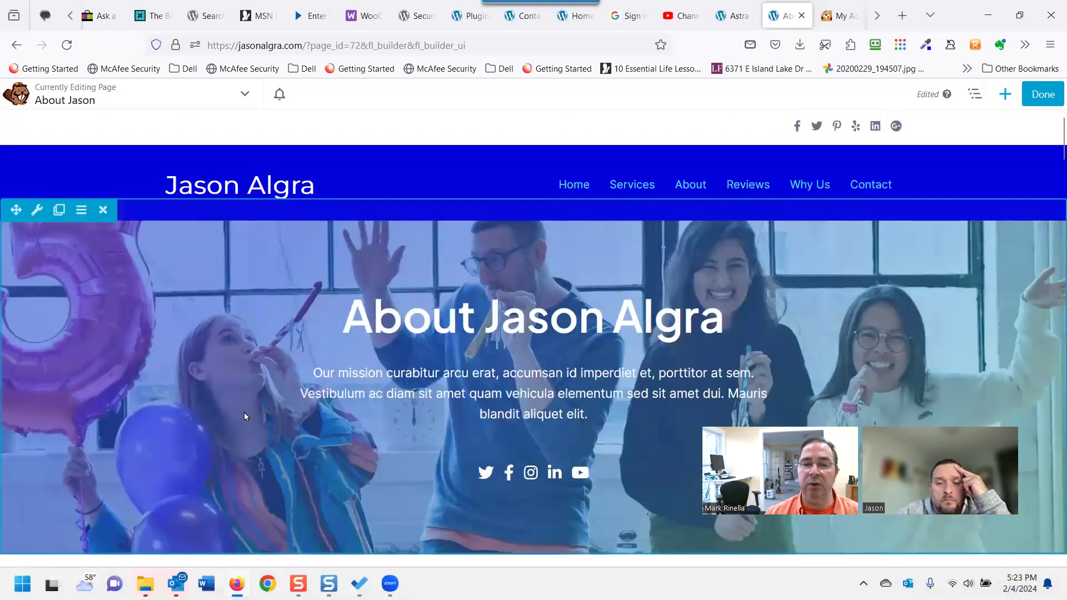
scroll(228, 419, "down", 3)
scroll(228, 422, "up", 2)
scroll(231, 417, "up", 2)
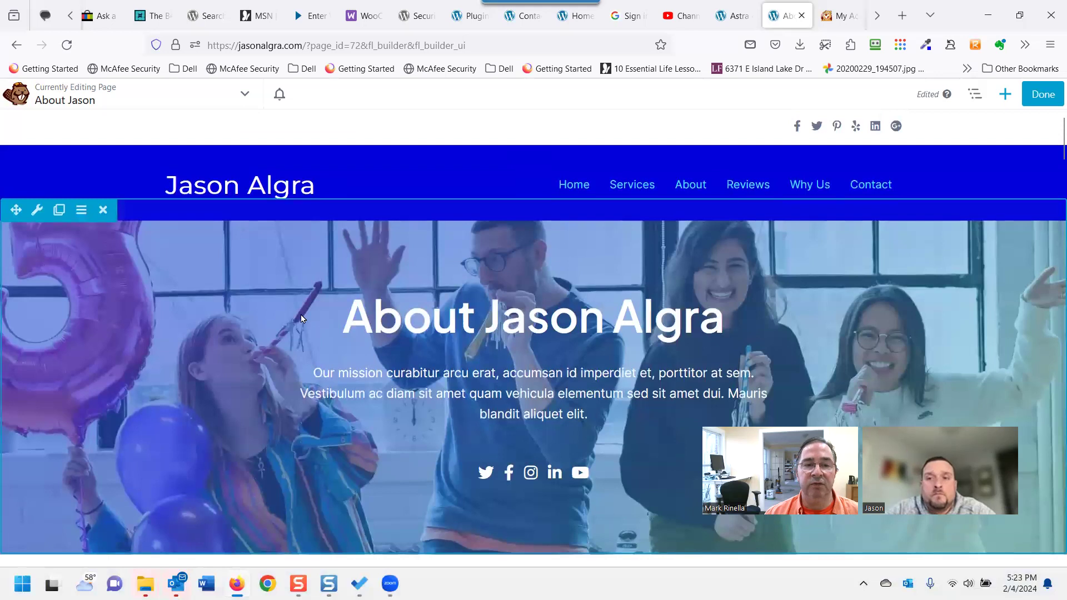
scroll(241, 396, "down", 8)
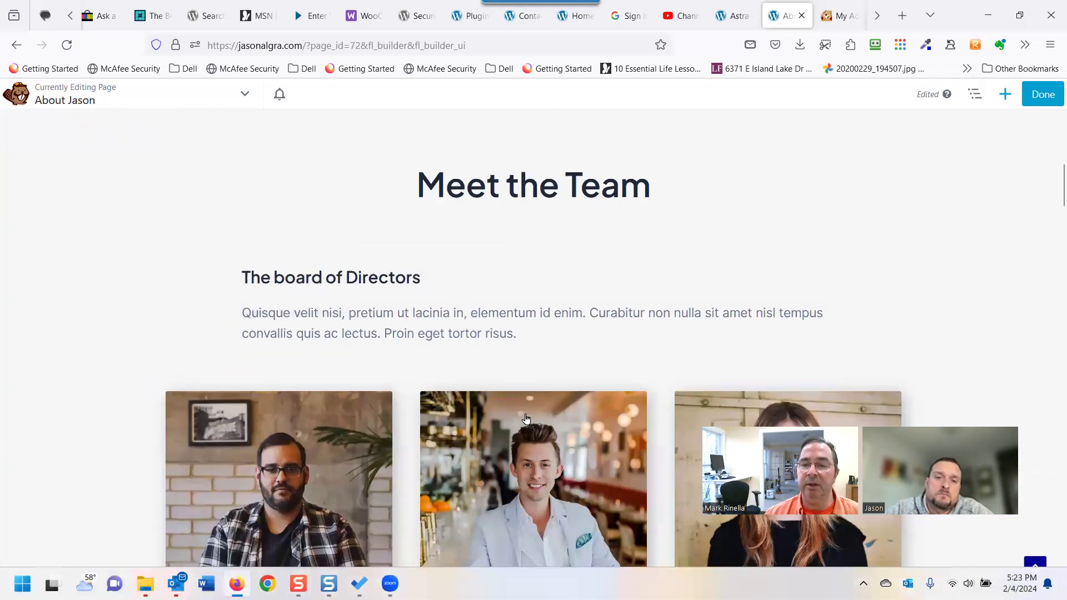
mouse_move(272, 480)
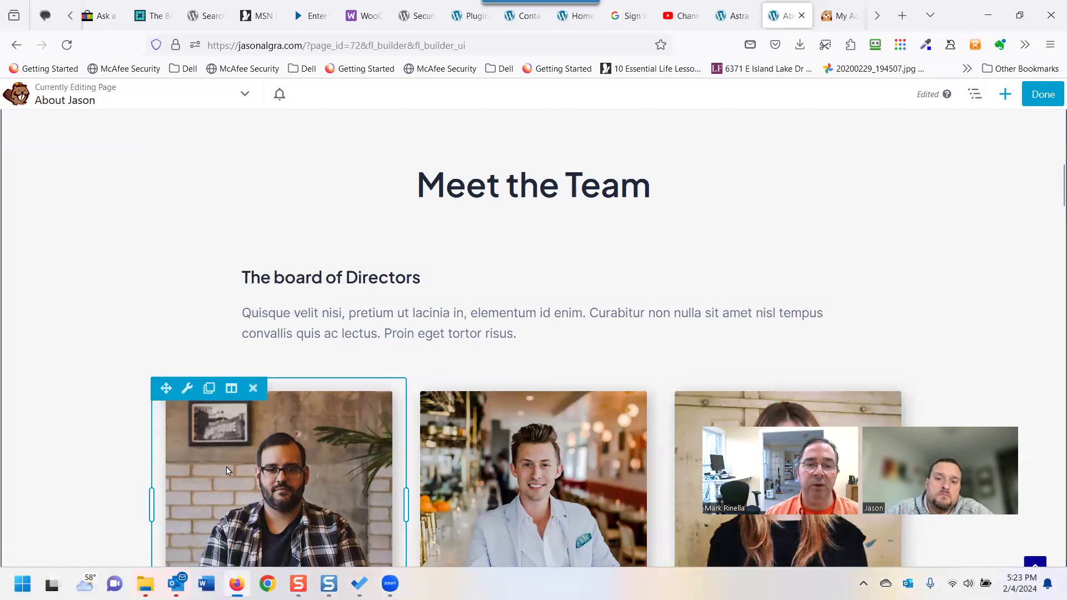
left_click(187, 443)
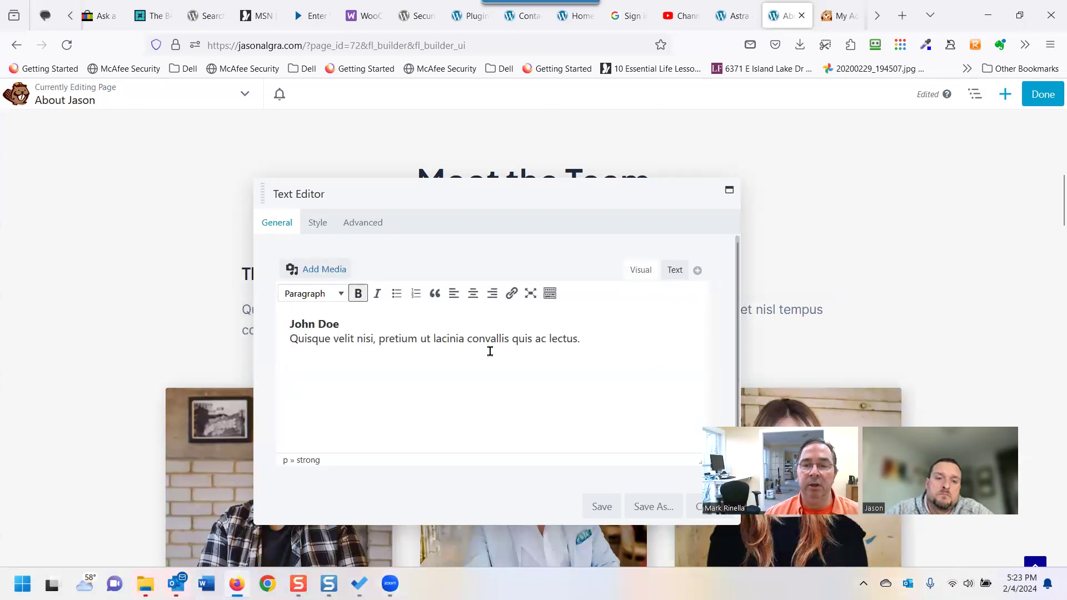
left_click(611, 500)
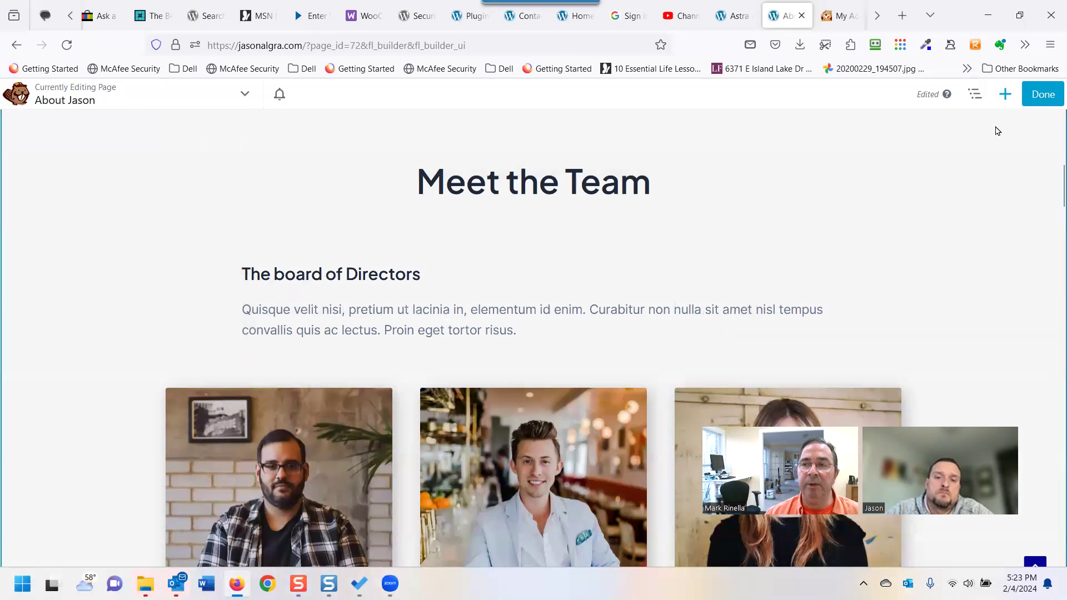
left_click(1033, 99)
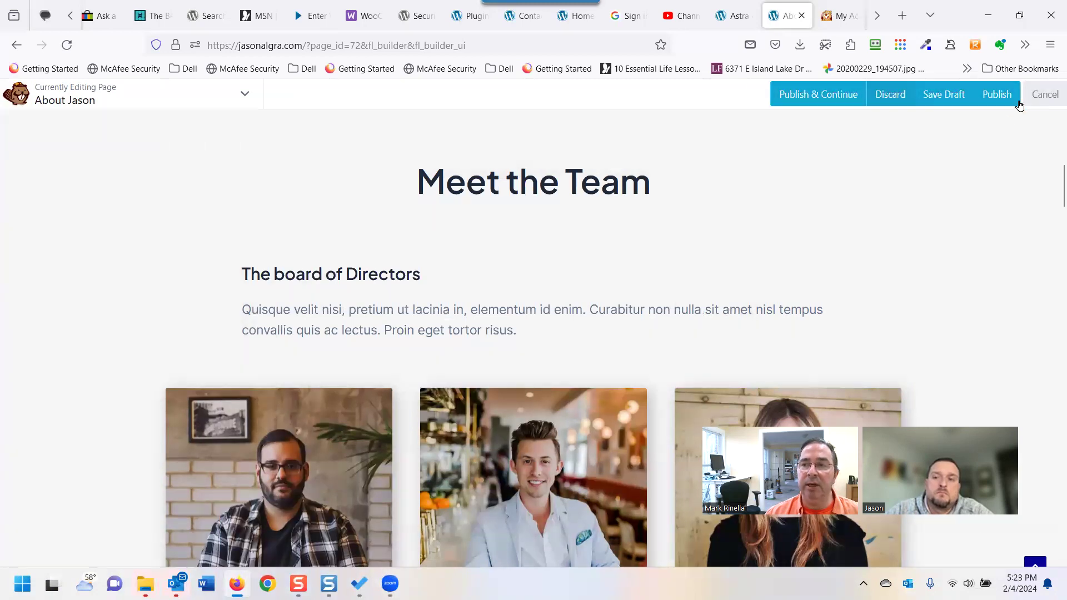
left_click(988, 94)
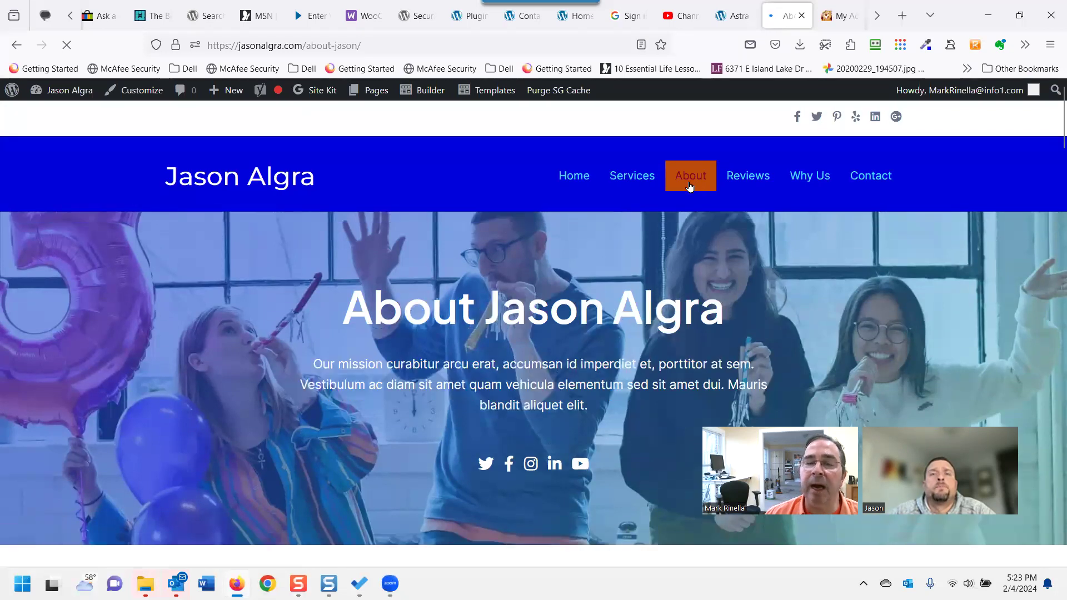
Start a new page from the admin bar's + New menu.
mouse_move(231, 96)
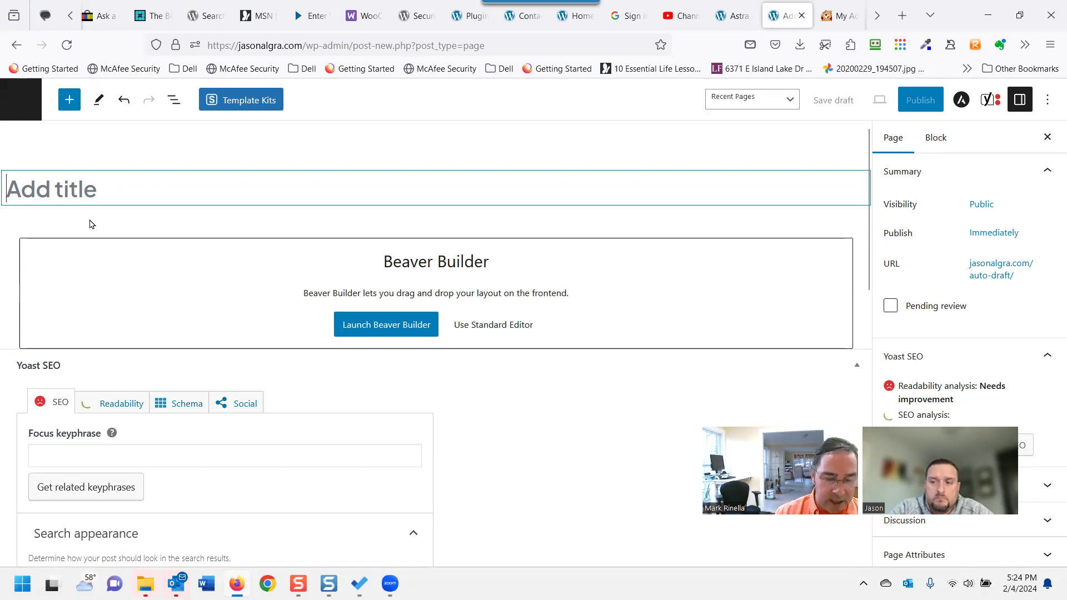
Title the new page 'Services LAAAAA' and launch it in Beaver Builder.
type("S")
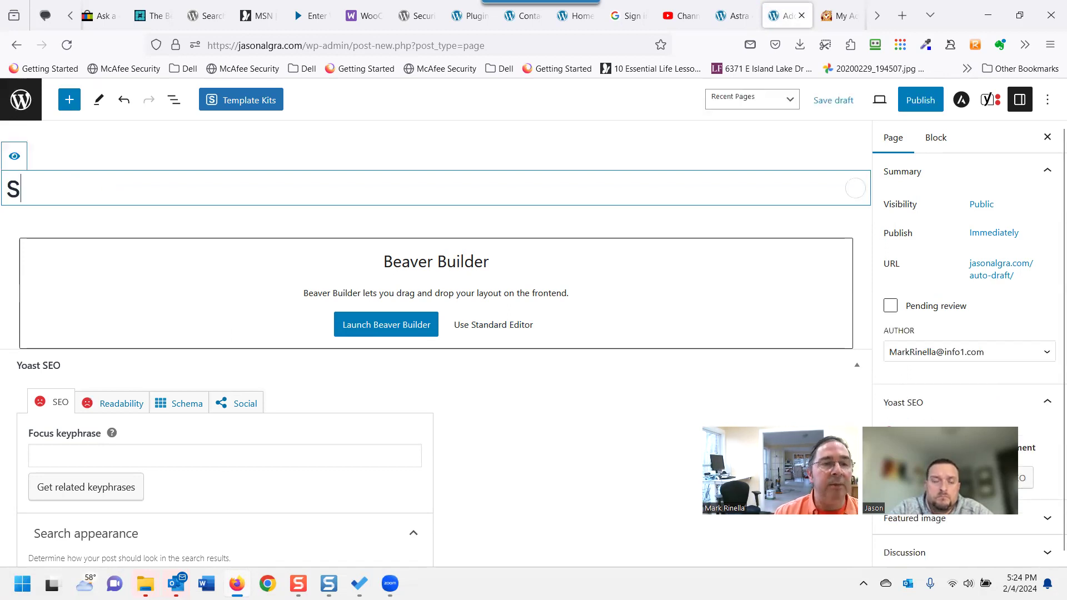
type("ervice")
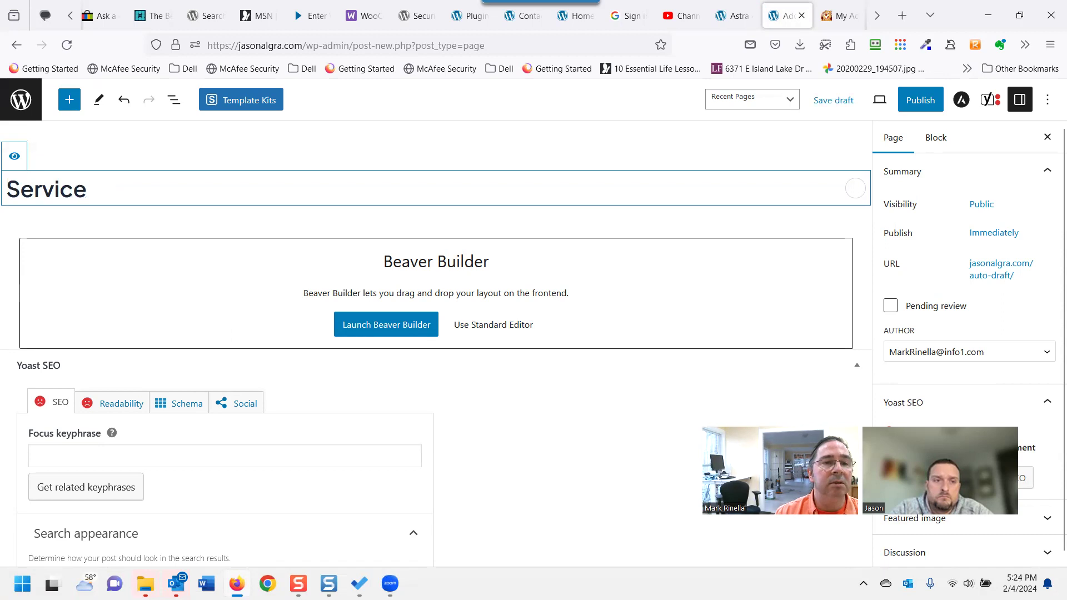
type("s")
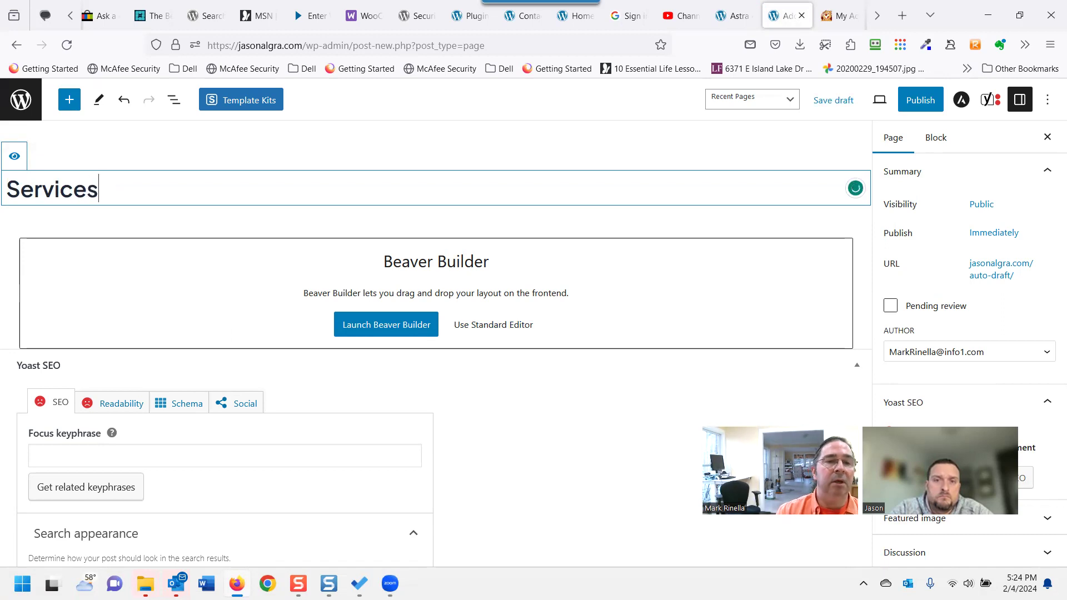
type(" LAAAAA")
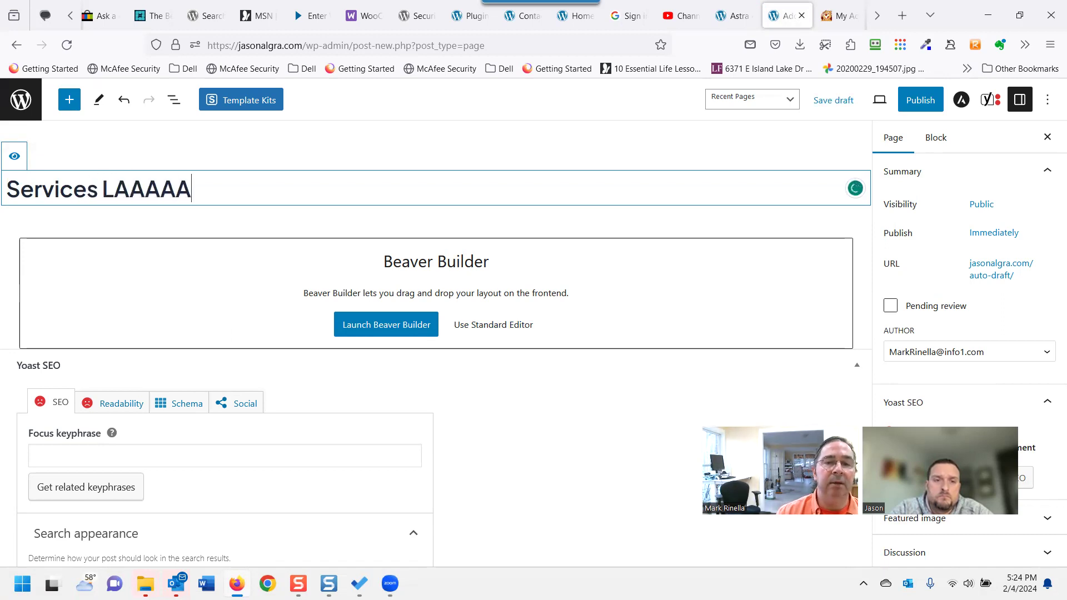
left_click(188, 454)
scroll(187, 453, "down", 8)
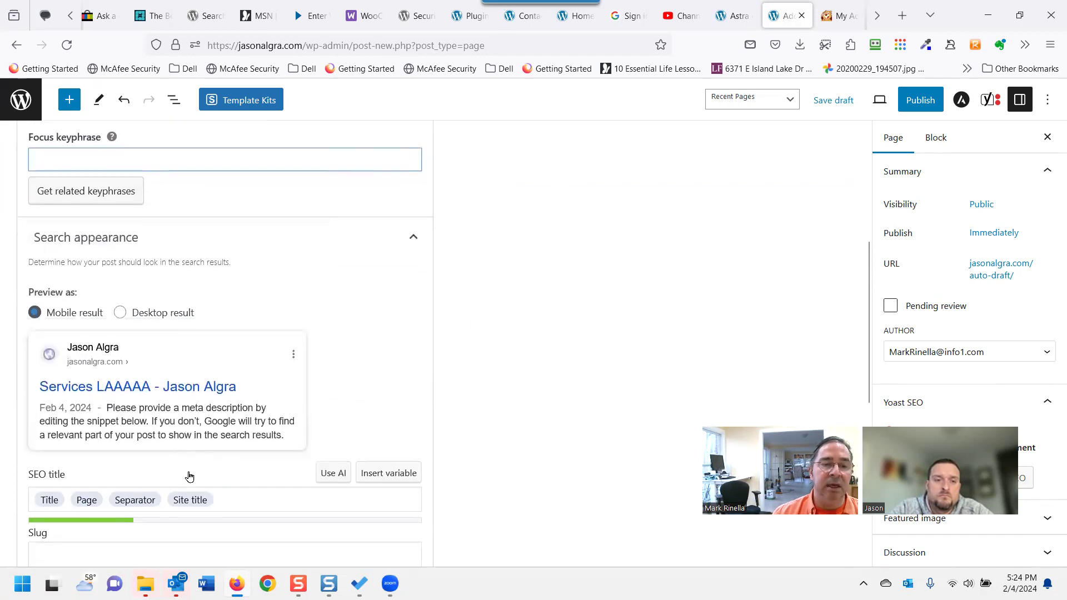
scroll(171, 474, "down", 1)
scroll(166, 467, "up", 2)
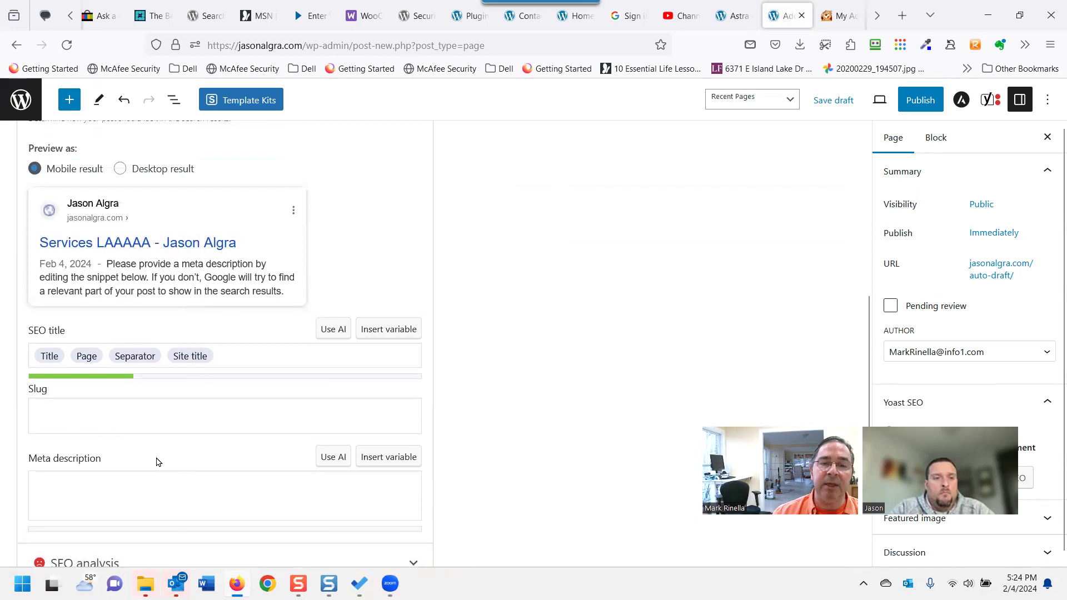
scroll(166, 439, "up", 7)
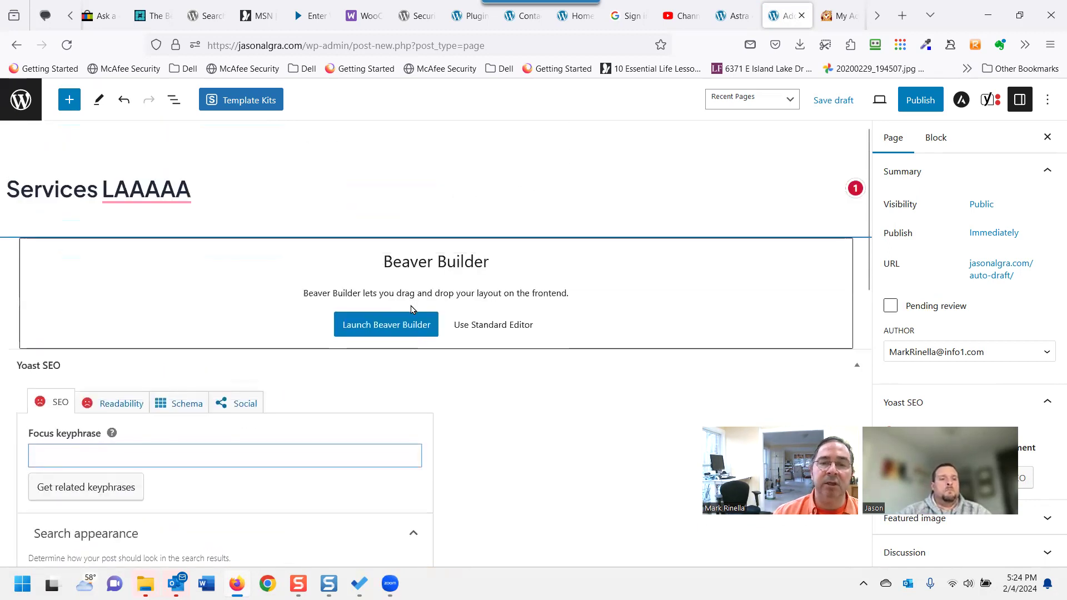
left_click(375, 332)
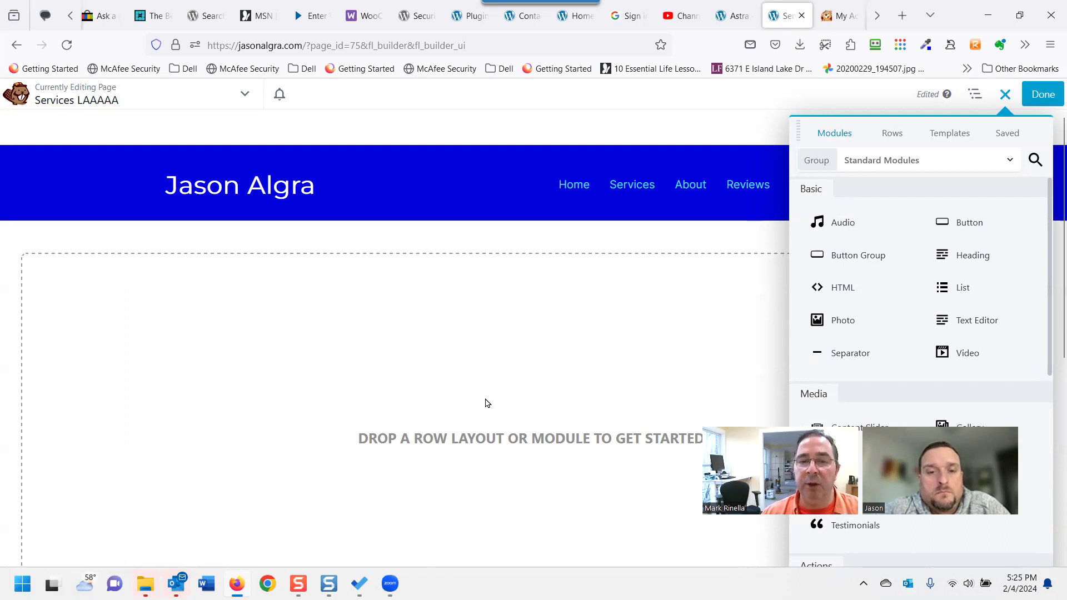
Scroll the empty Services LAAAAA layout once Beaver Builder has loaded.
scroll(478, 416, "down", 3)
scroll(444, 388, "up", 3)
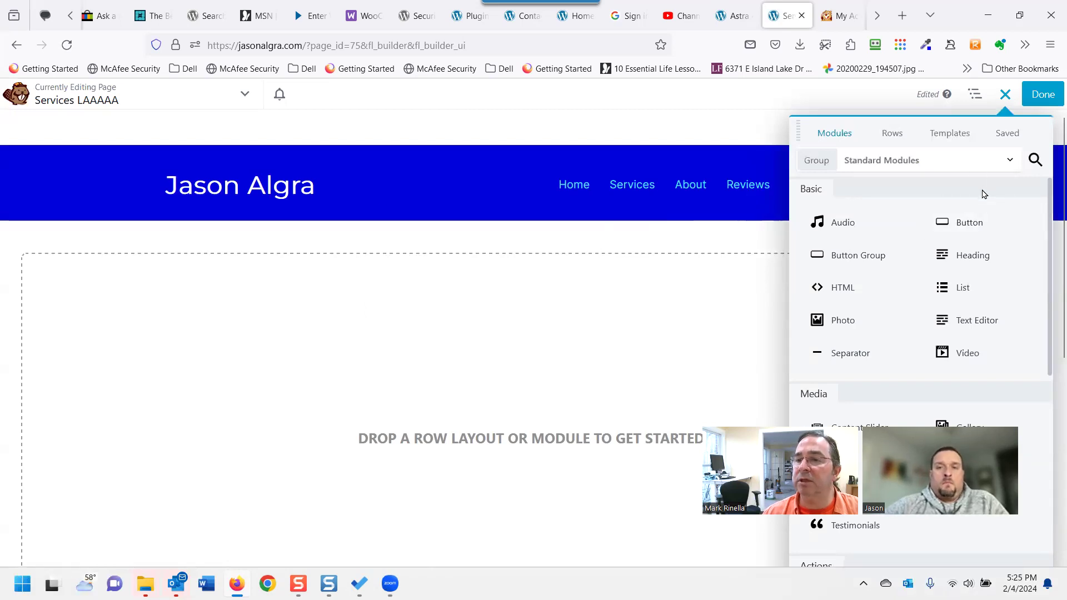
Search modules for 'servi', try the Restaurant / Services Menu module, then discard it.
left_click(1033, 162)
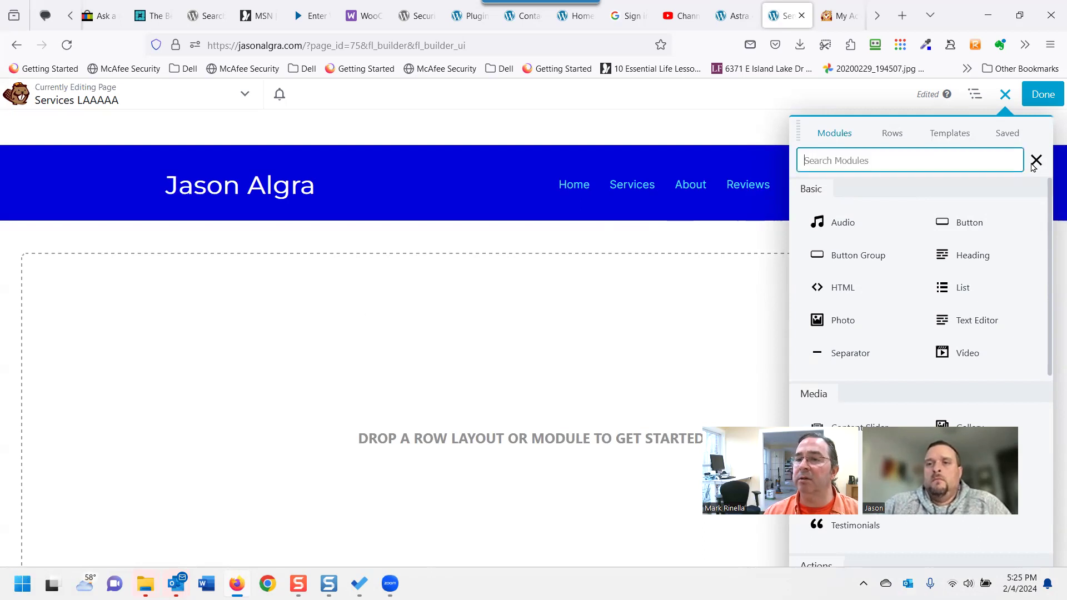
type("servi")
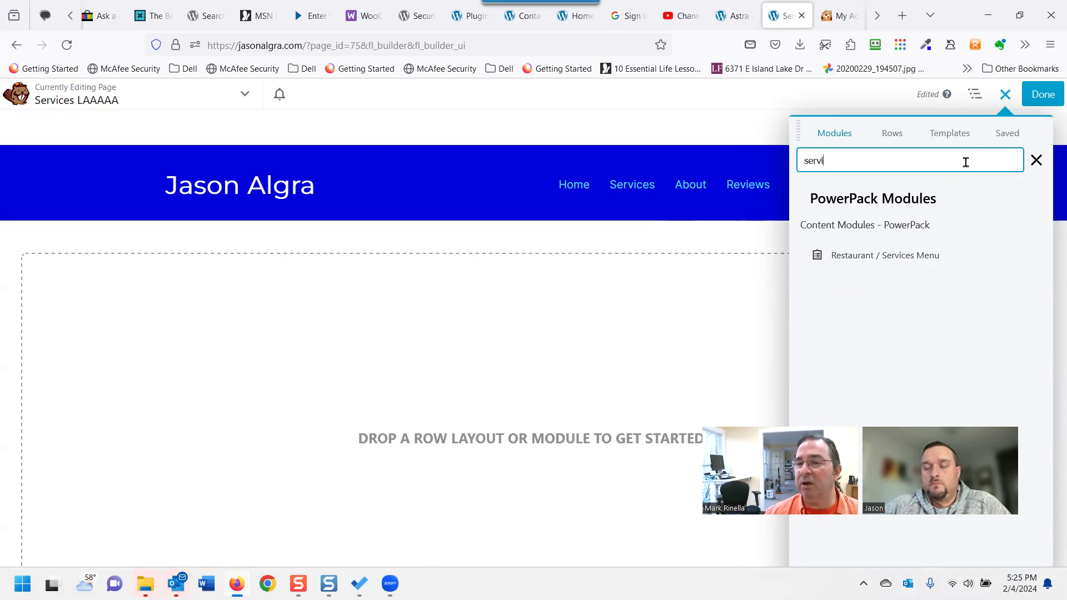
left_click_drag(869, 266, 597, 357)
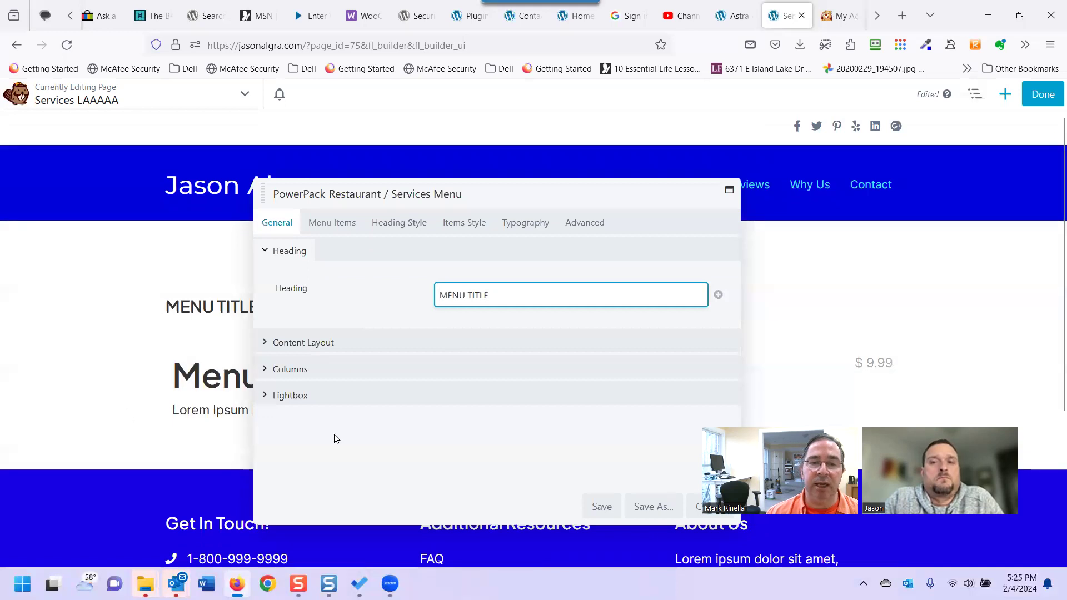
left_click(688, 506)
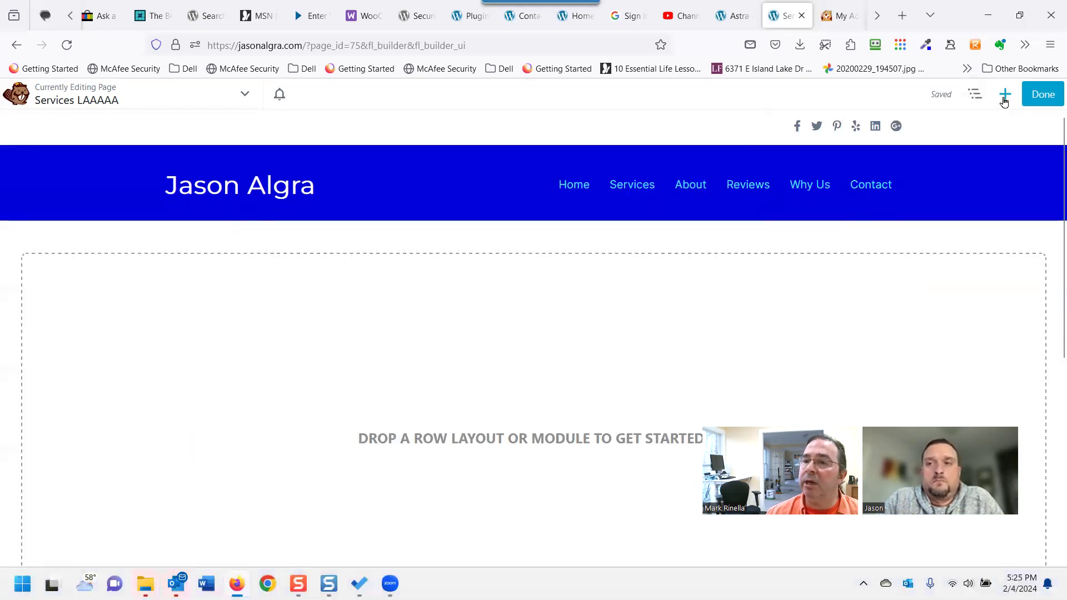
left_click(1004, 99)
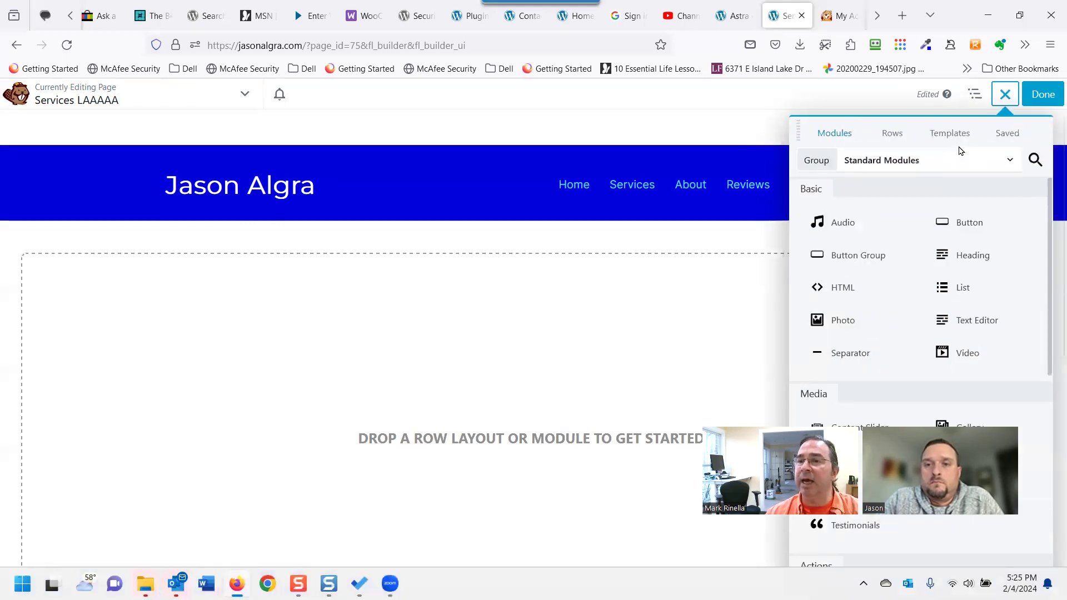
Browse Saved Templates, Rows and Saved tabs, then filter templates to the Content Pages group.
left_click(954, 134)
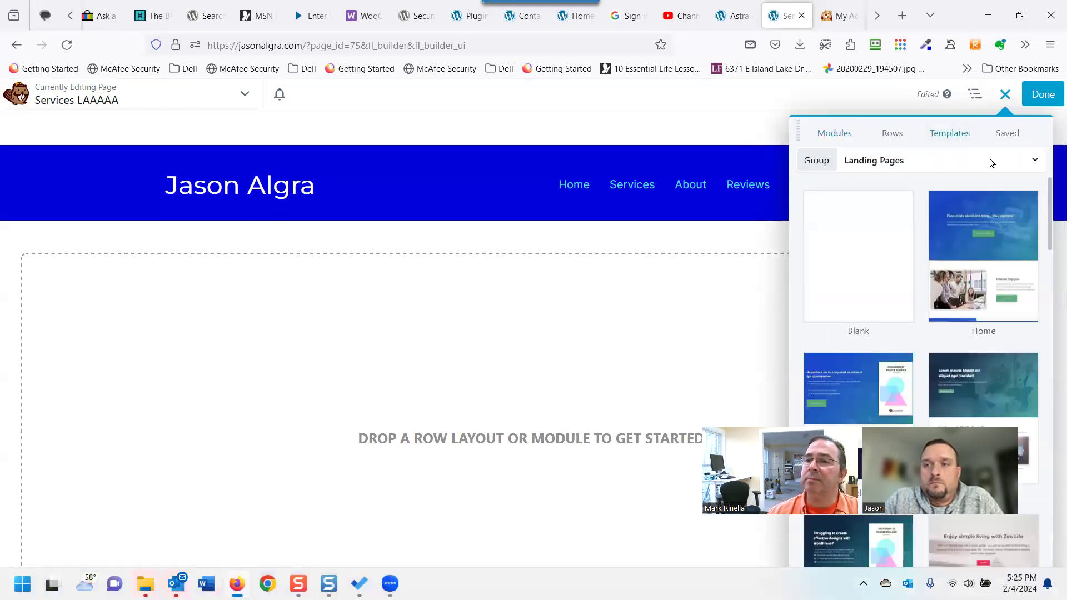
left_click(992, 162)
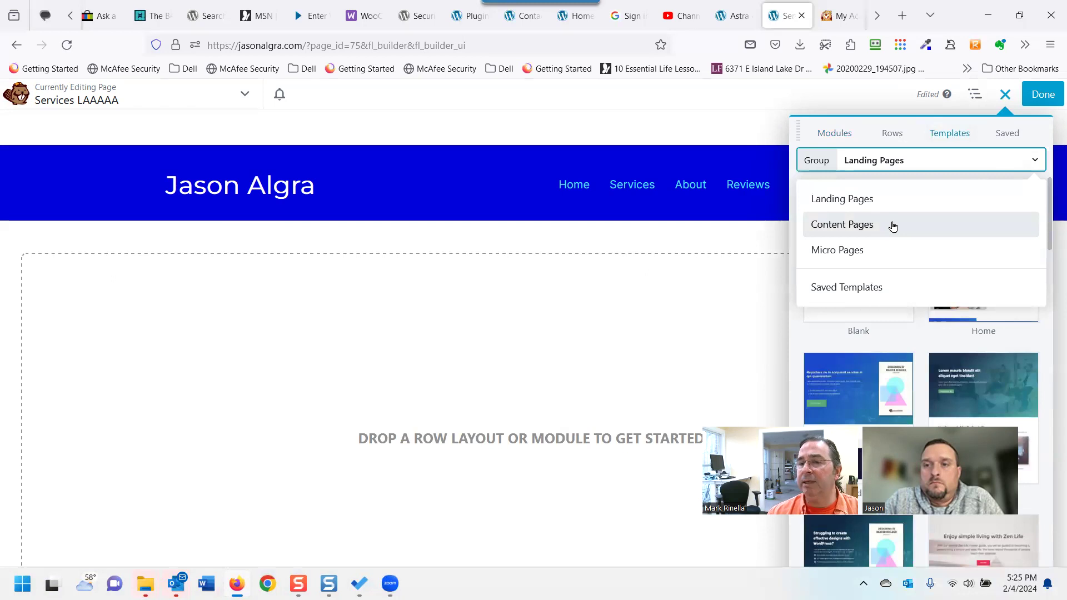
left_click(884, 287)
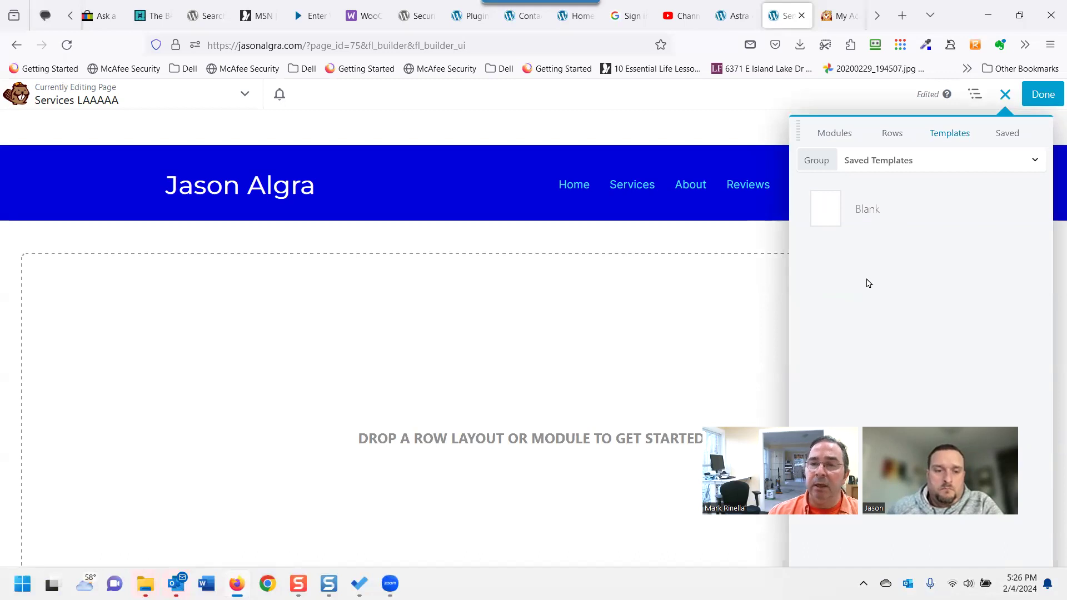
left_click(892, 136)
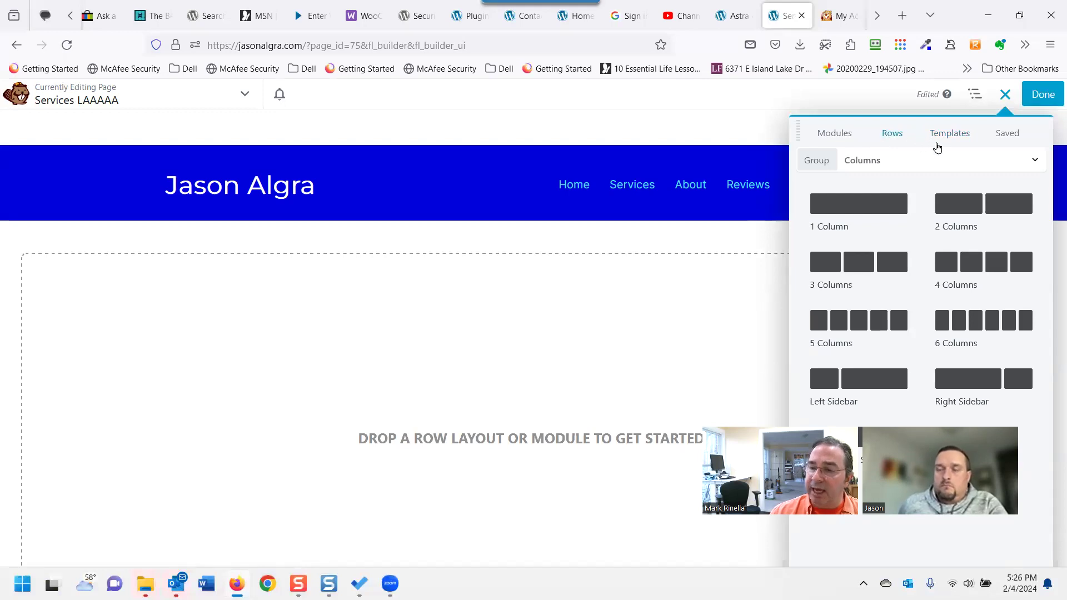
left_click(1006, 135)
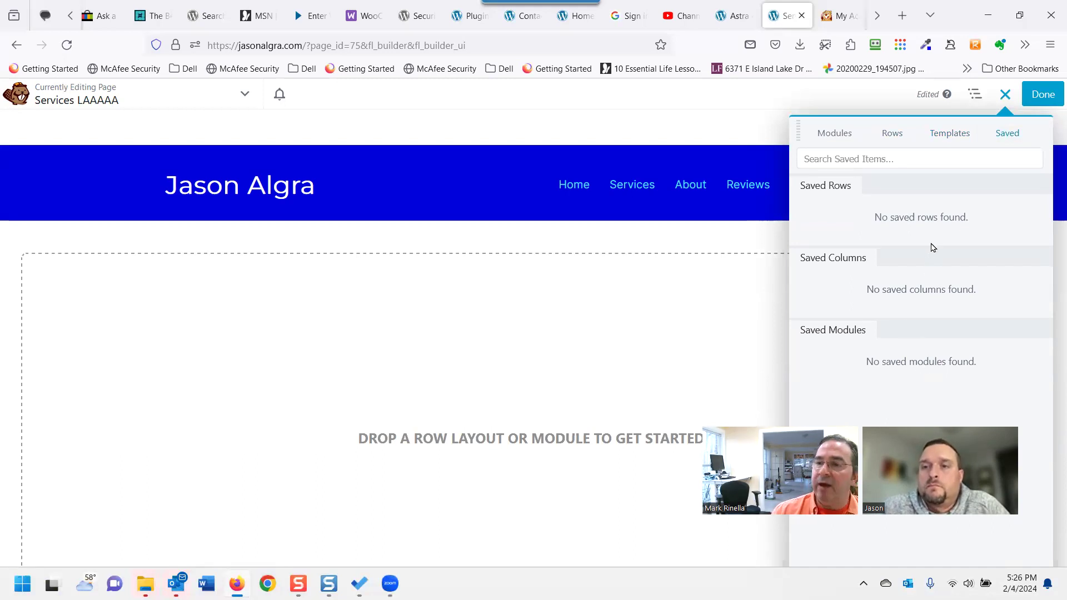
left_click(941, 135)
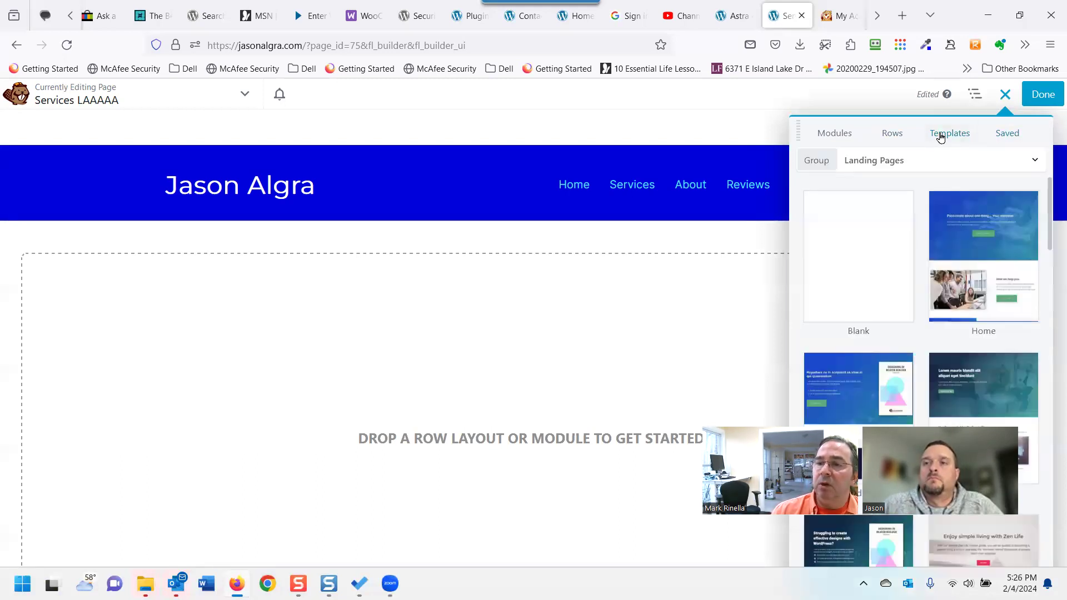
scroll(905, 245, "down", 2)
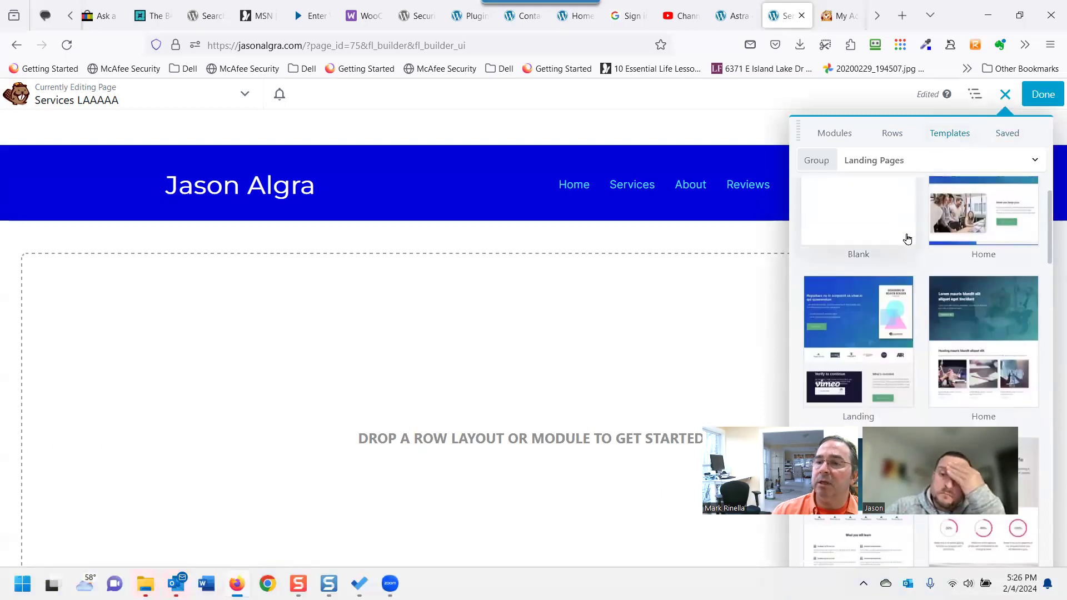
left_click(907, 162)
left_click(876, 224)
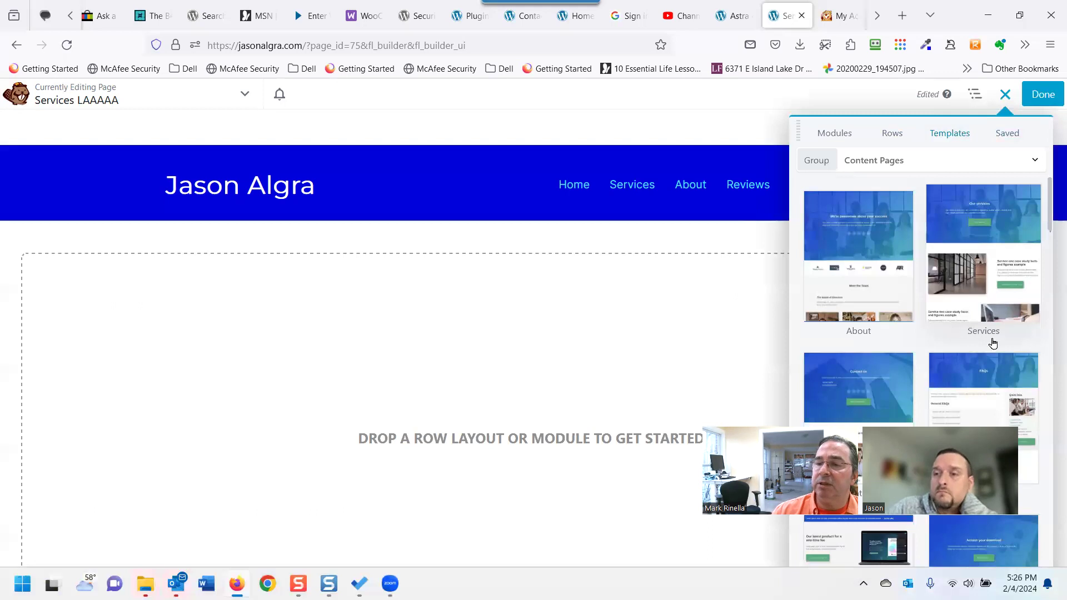
Apply the Services template, review its Our services hero and case study rows, and publish.
left_click(982, 287)
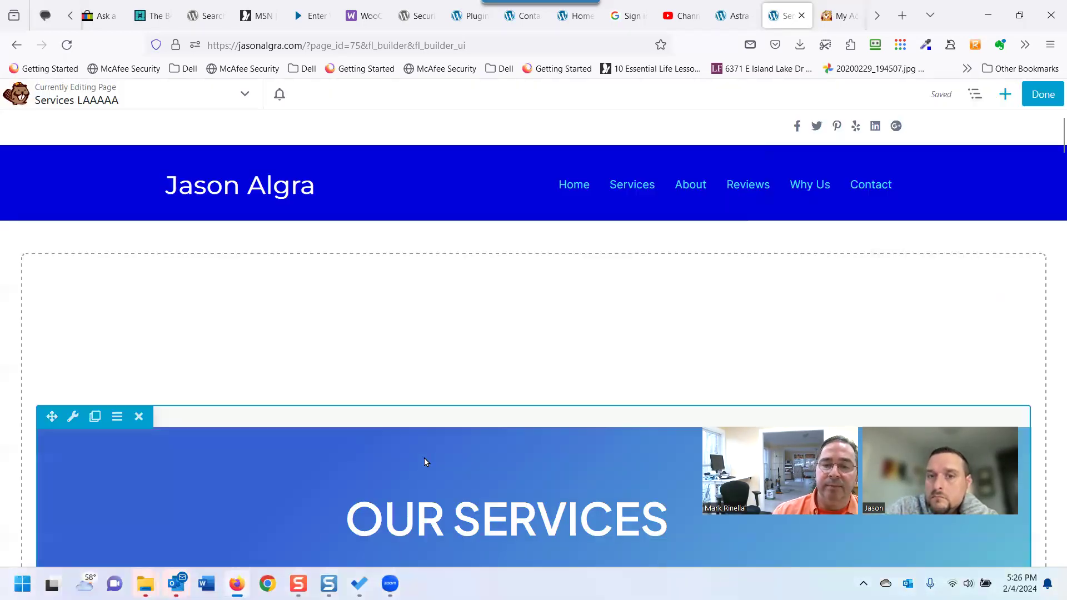
scroll(423, 440, "down", 3)
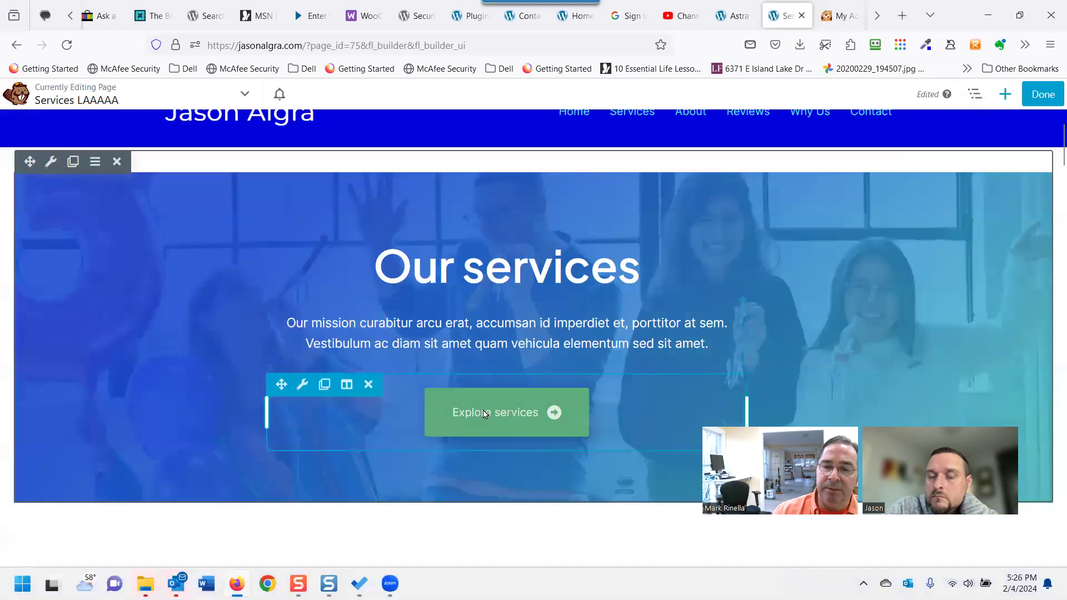
scroll(352, 362, "down", 7)
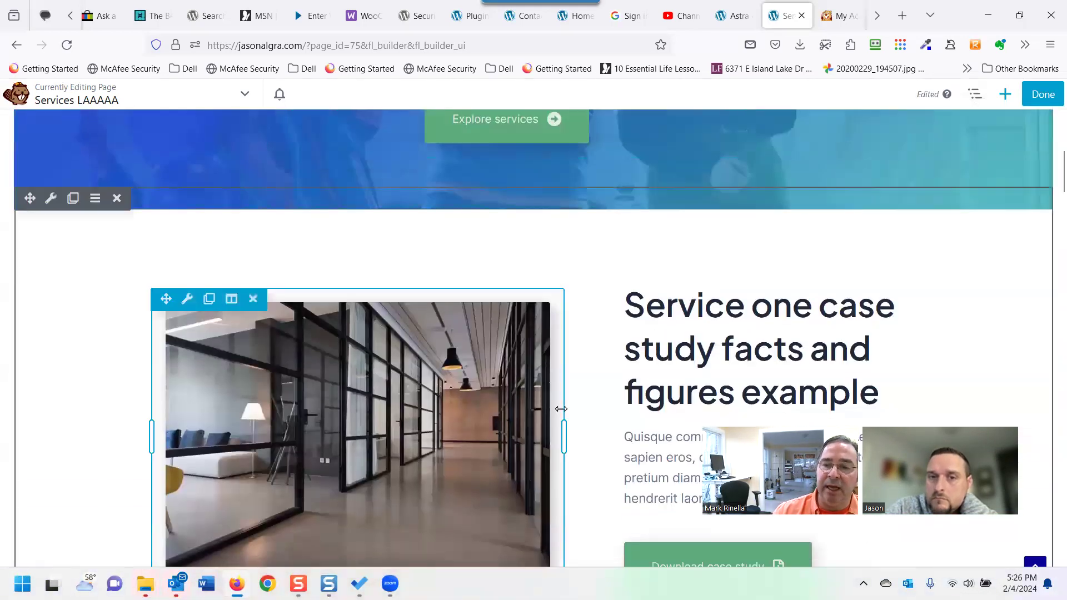
scroll(537, 413, "down", 9)
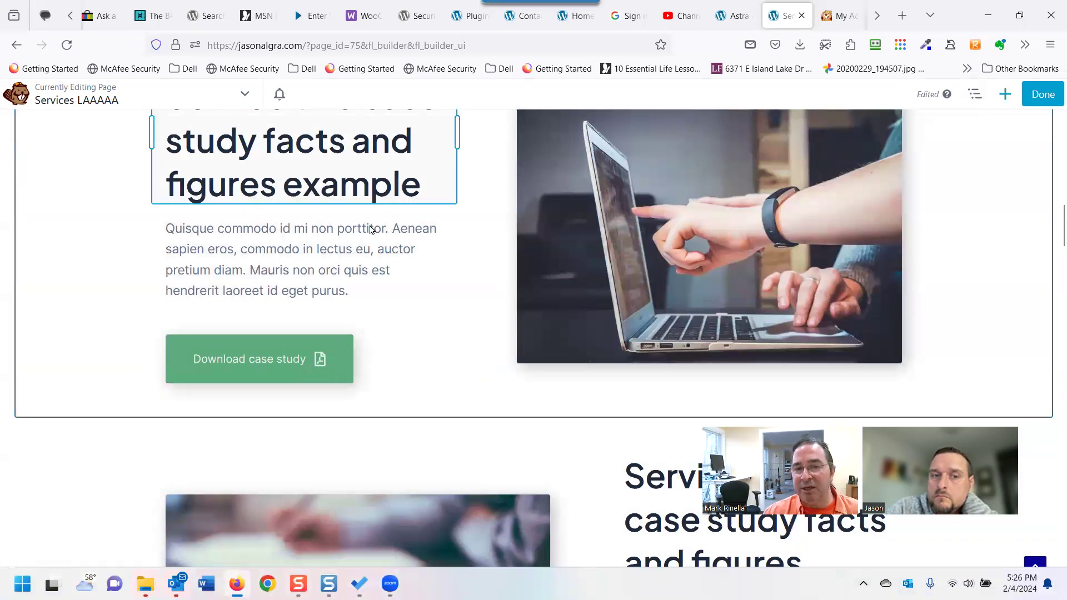
scroll(362, 240, "down", 1)
scroll(364, 242, "up", 3)
scroll(389, 256, "up", 2)
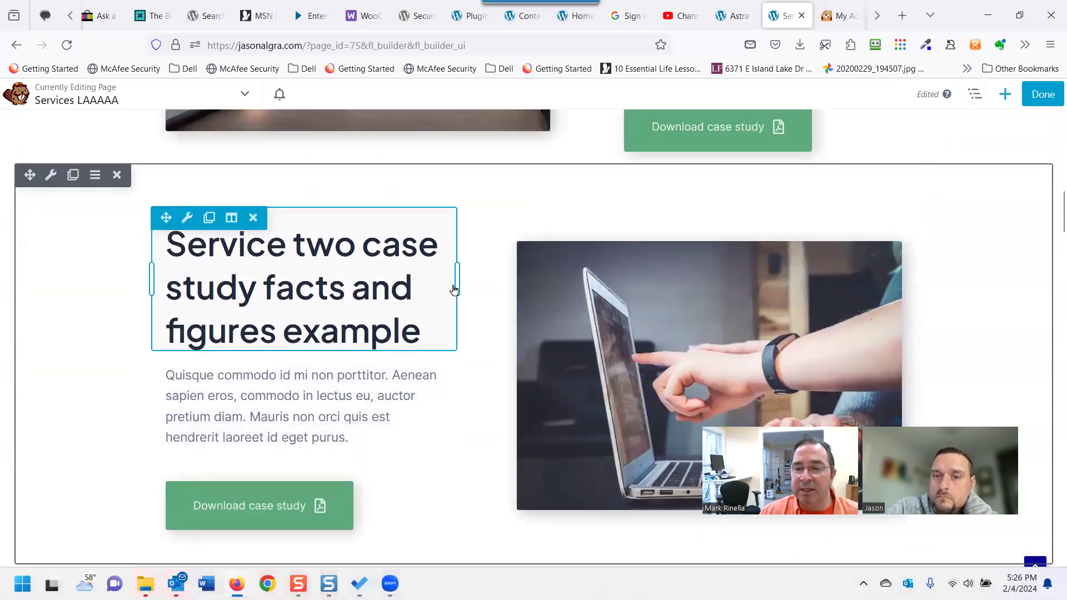
scroll(650, 340, "up", 2)
scroll(644, 333, "up", 10)
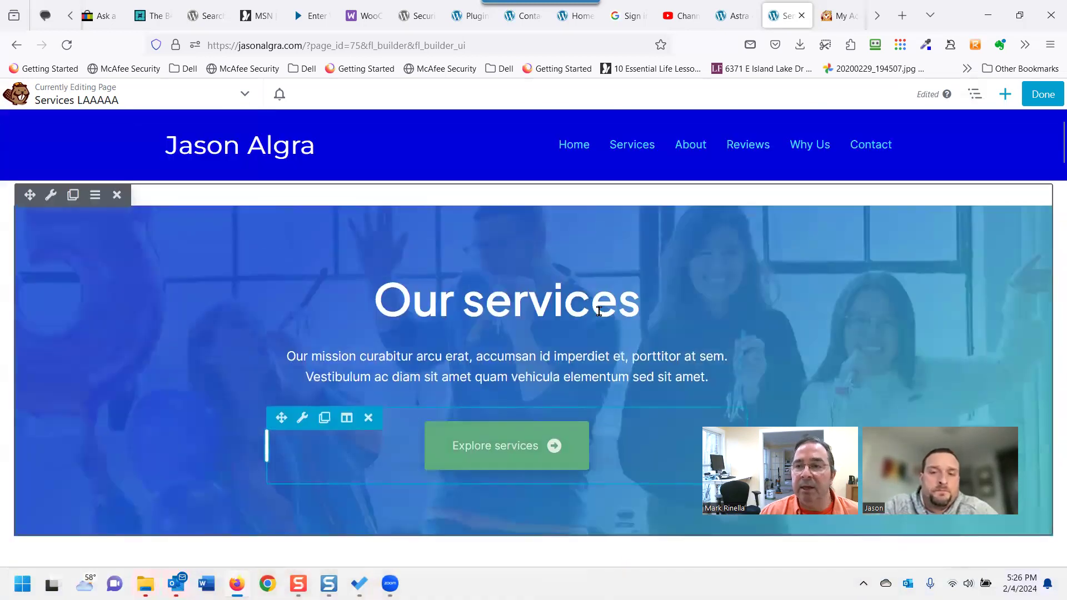
scroll(599, 311, "up", 1)
left_click(1038, 96)
left_click(995, 97)
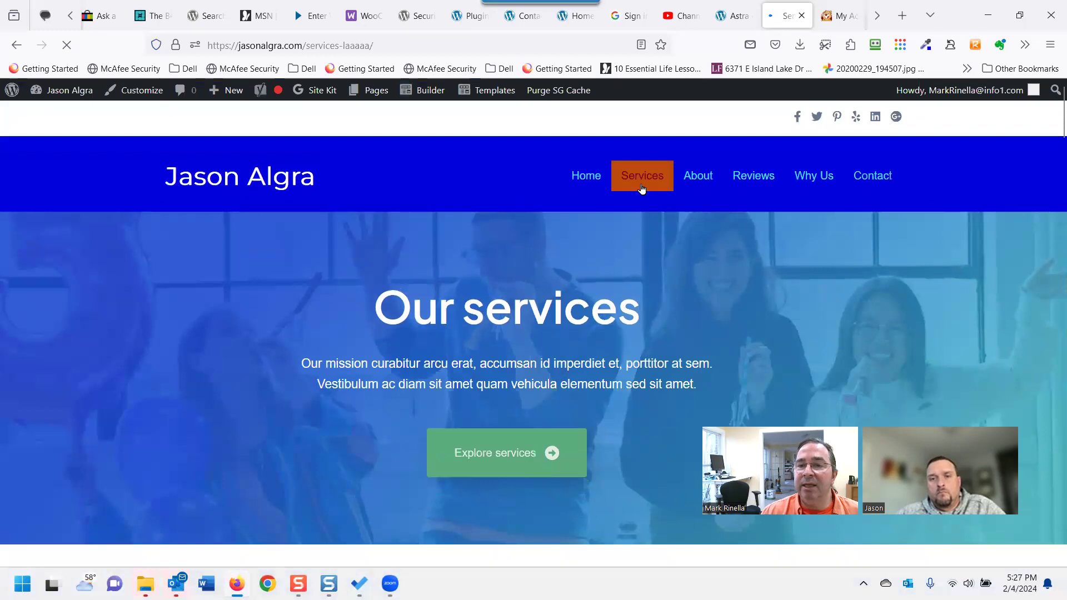
Test the live page's Services and About menu links, which only jump to on-page anchors.
left_click(646, 182)
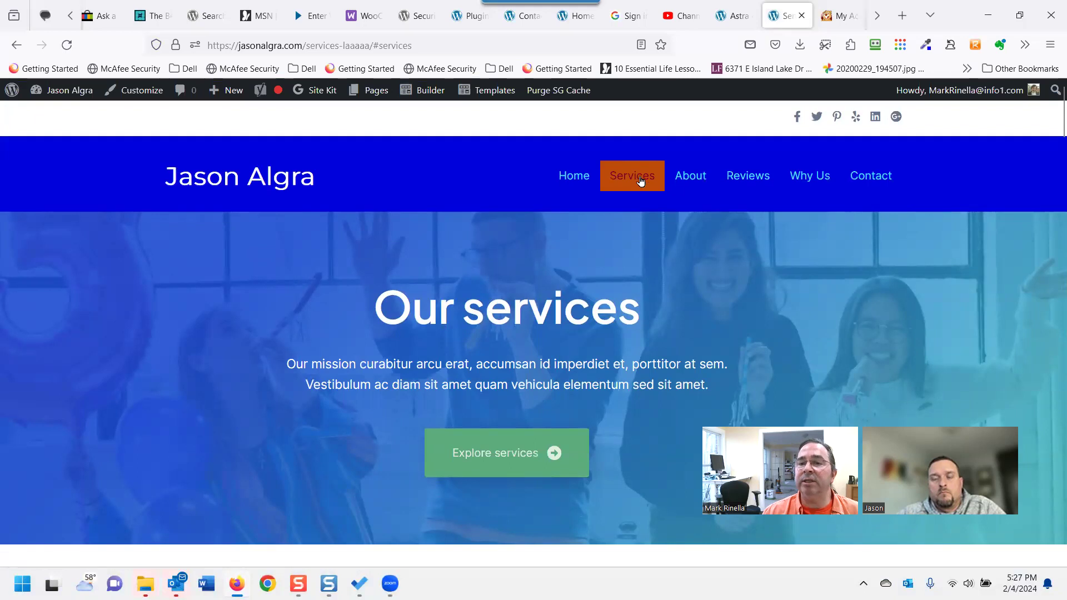
left_click(683, 175)
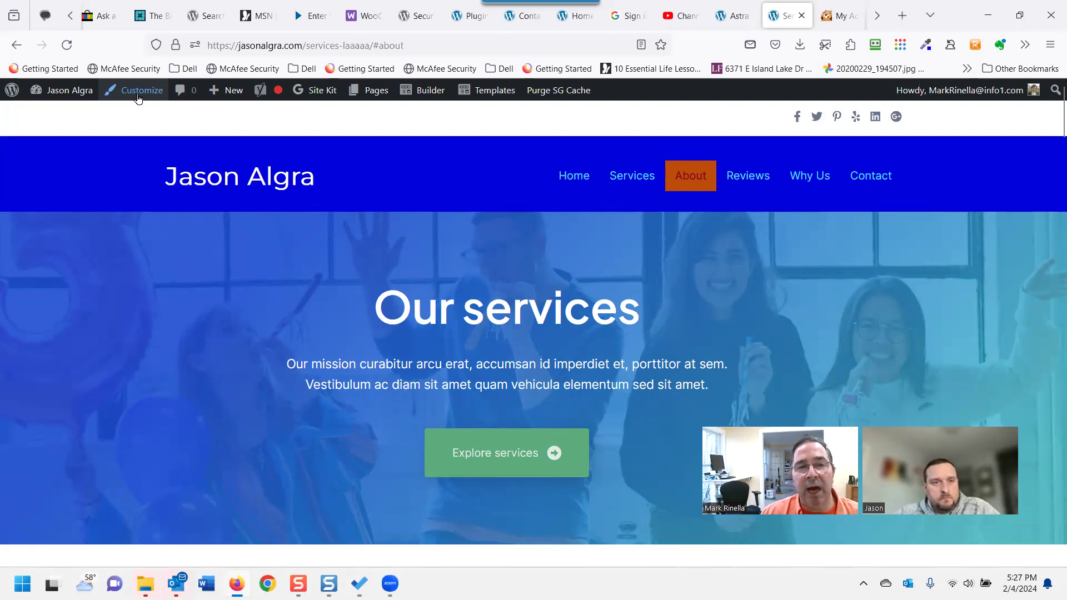
mouse_move(66, 95)
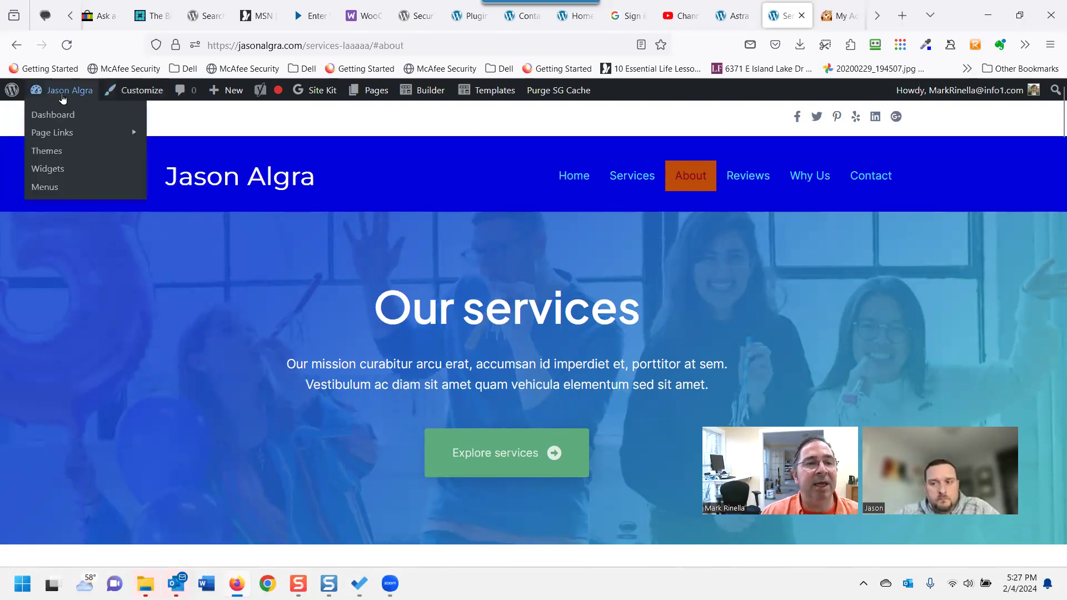
Open Appearance > Menus with the Primary menu selected for editing.
left_click(43, 188)
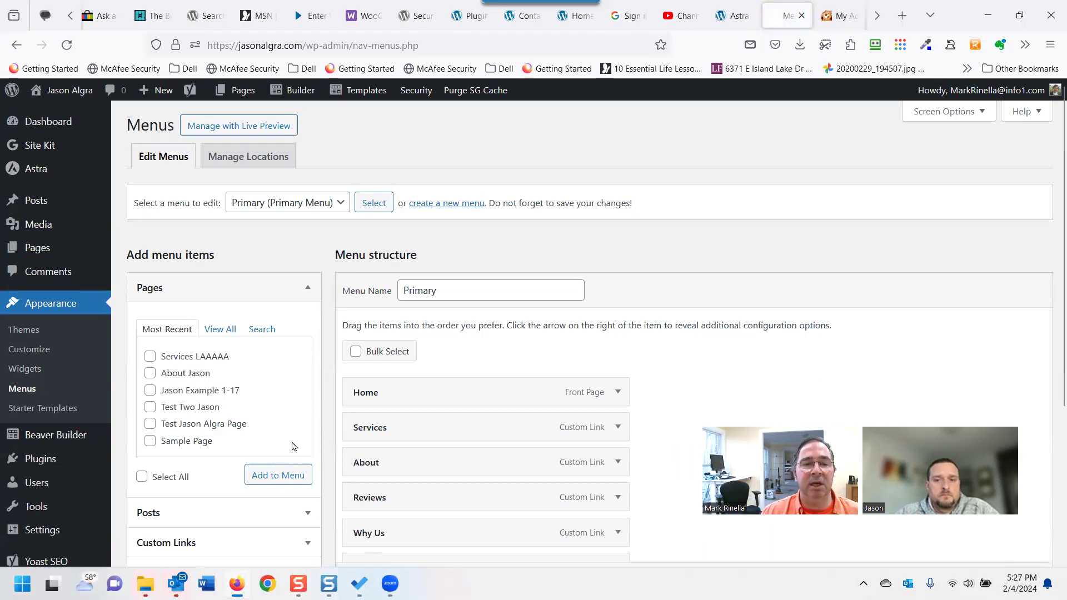
scroll(294, 445, "down", 2)
scroll(308, 262, "up", 2)
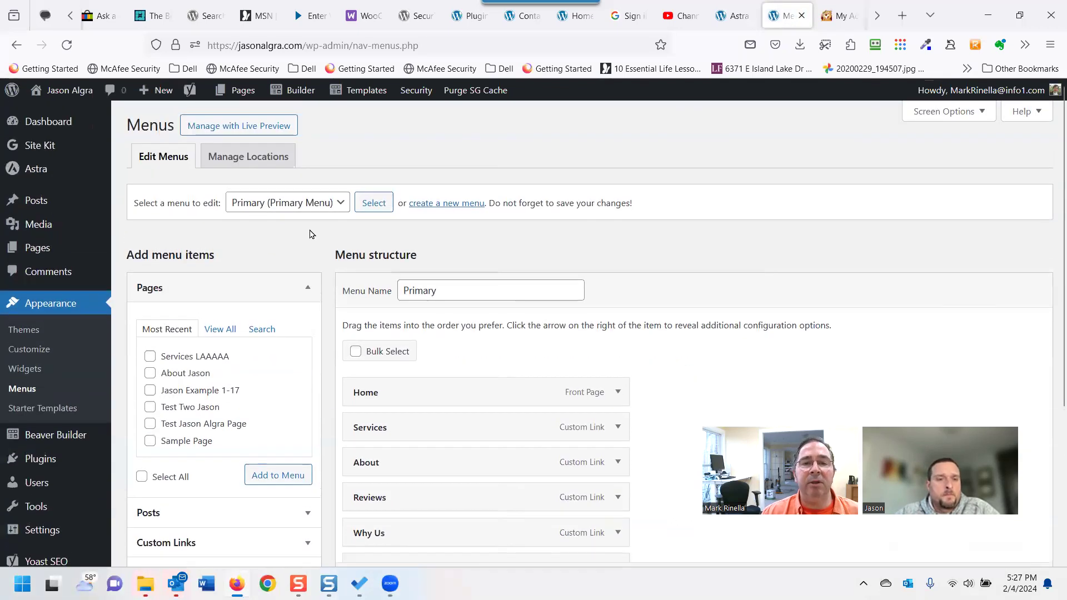
left_click(316, 209)
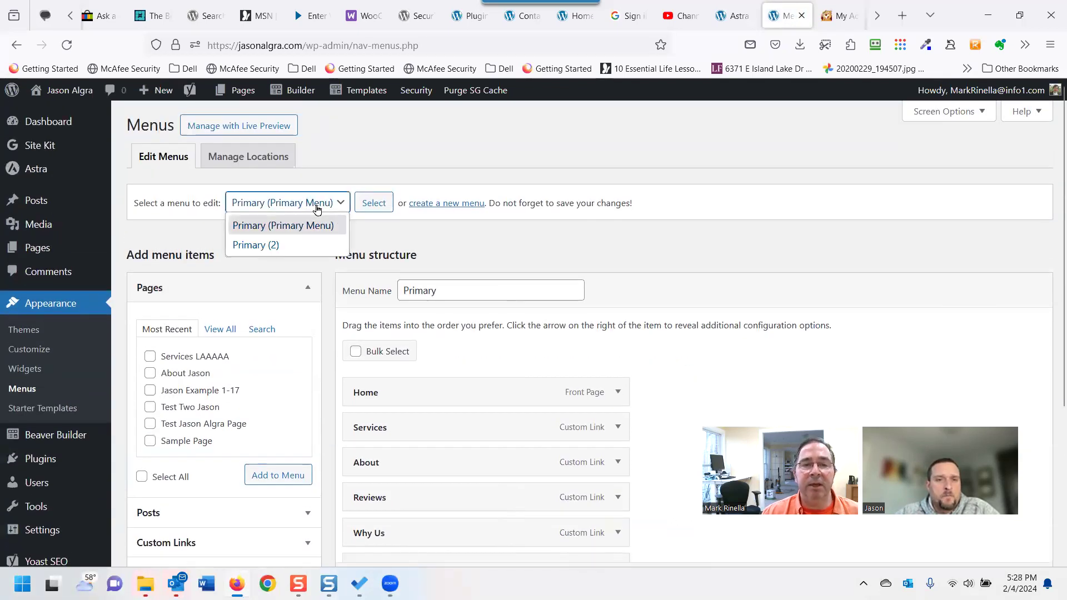
left_click(316, 209)
scroll(463, 361, "down", 2)
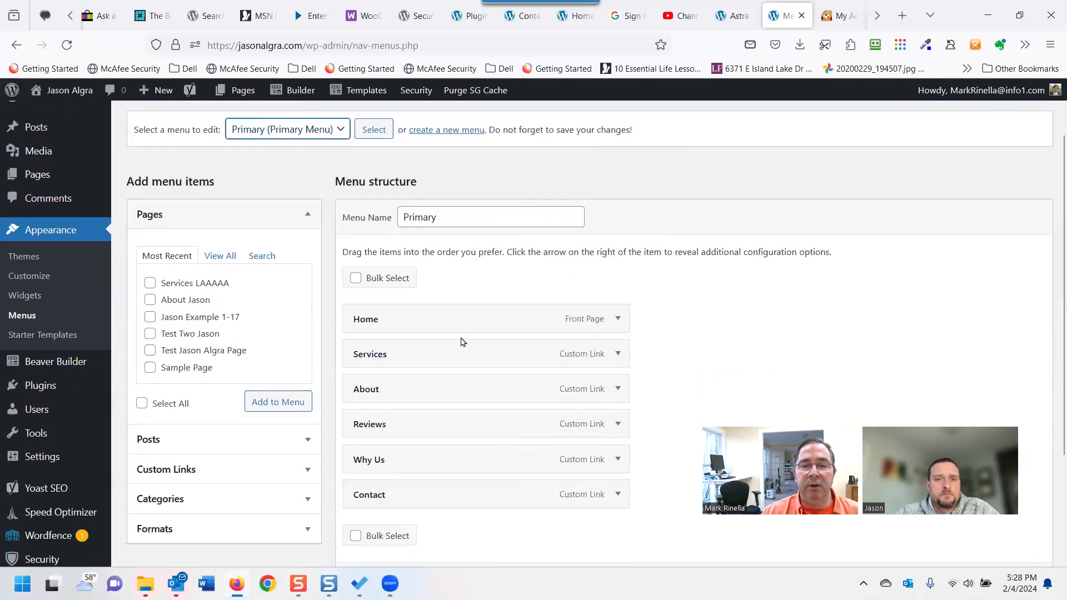
scroll(460, 342, "down", 2)
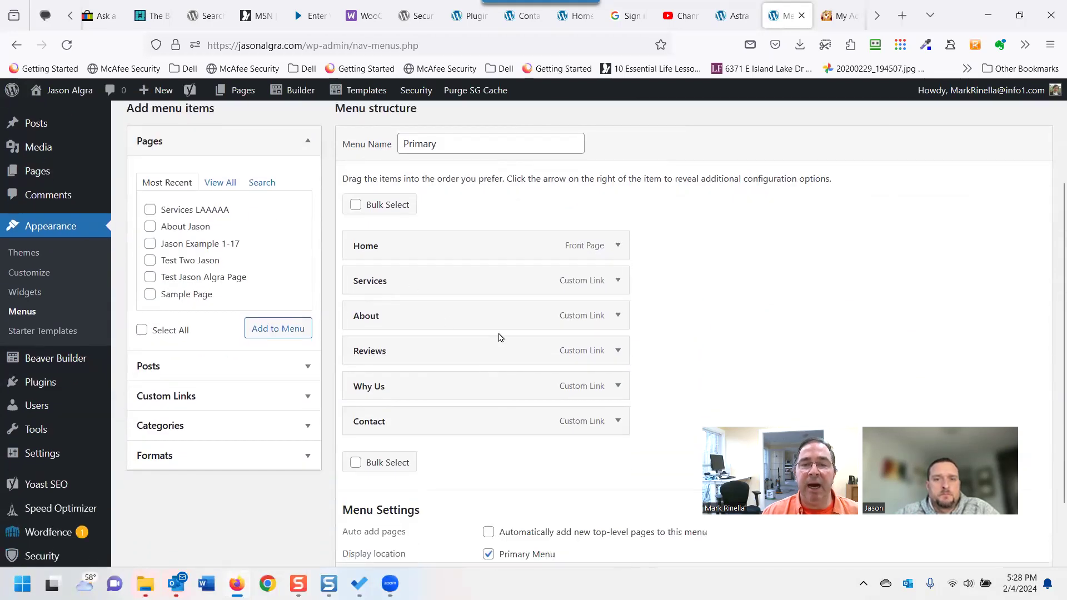
Remove the Services and About custom links from the Primary menu.
left_click(618, 281)
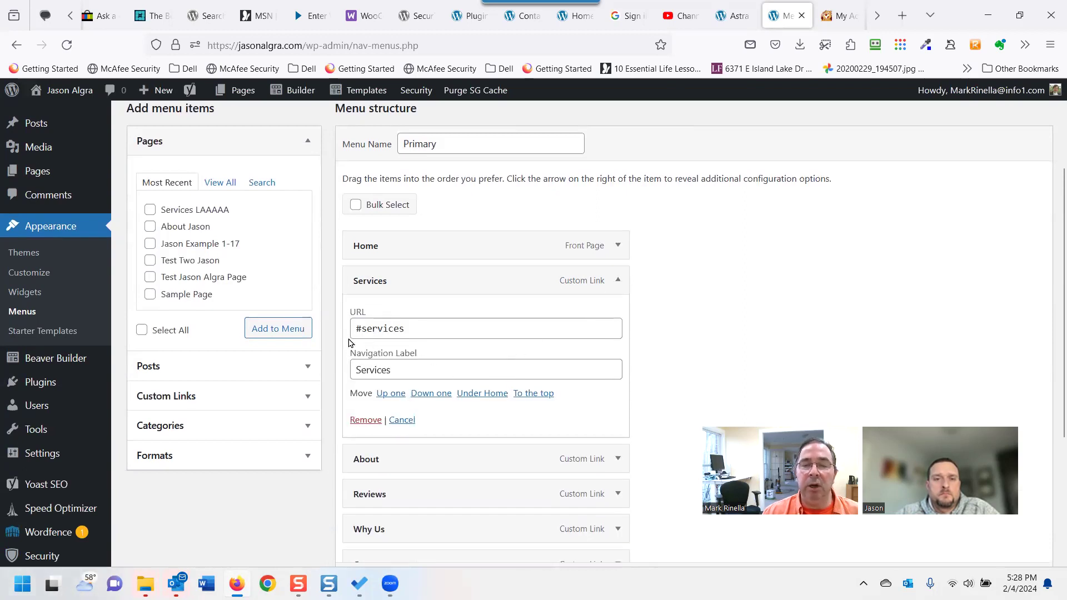
left_click(619, 281)
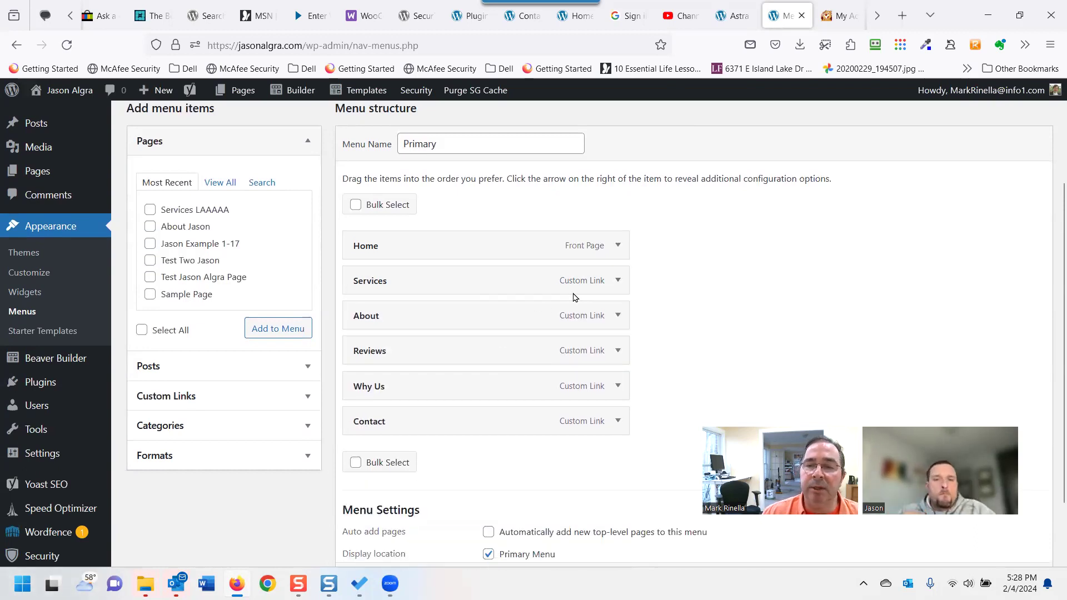
left_click(617, 281)
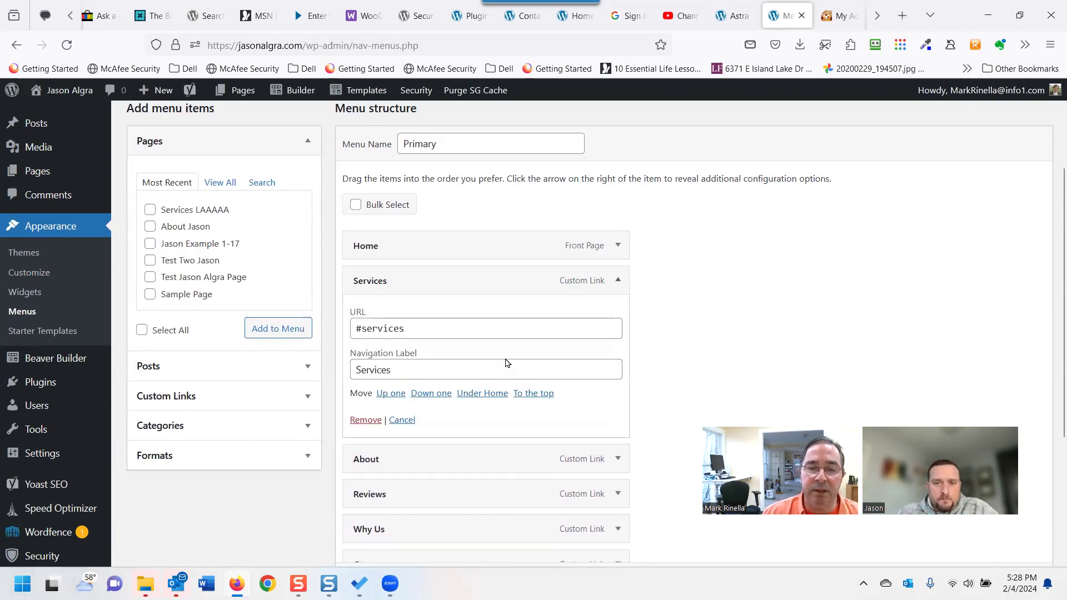
left_click(362, 421)
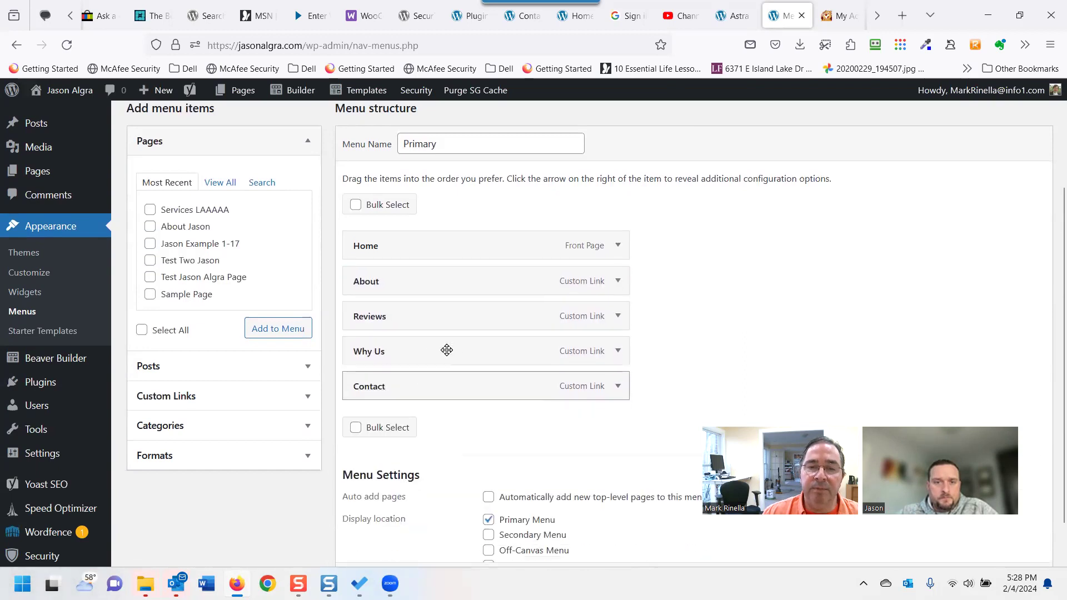
left_click(617, 281)
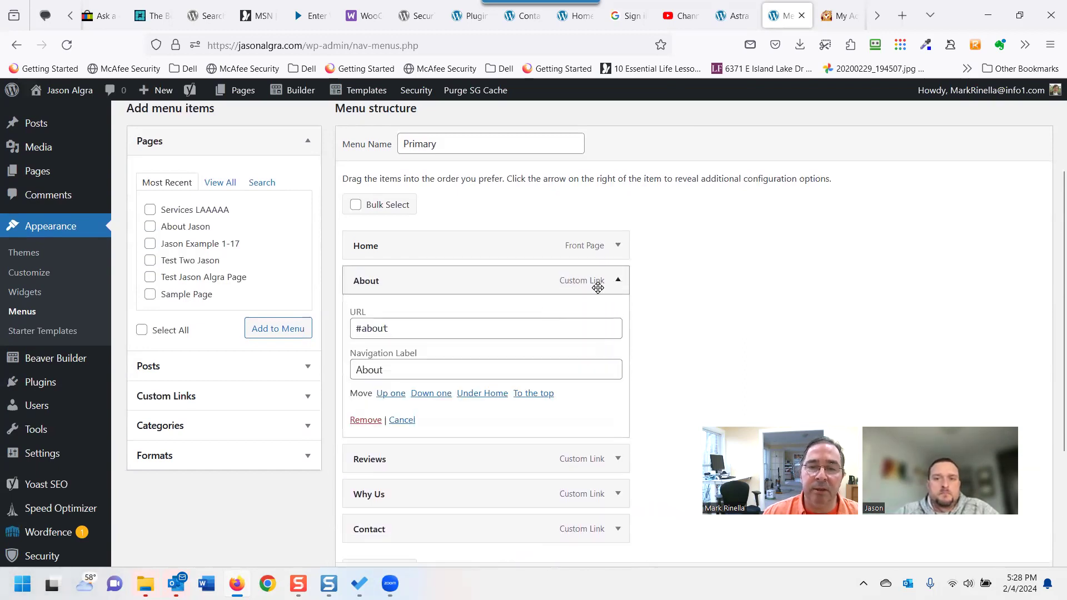
left_click(366, 420)
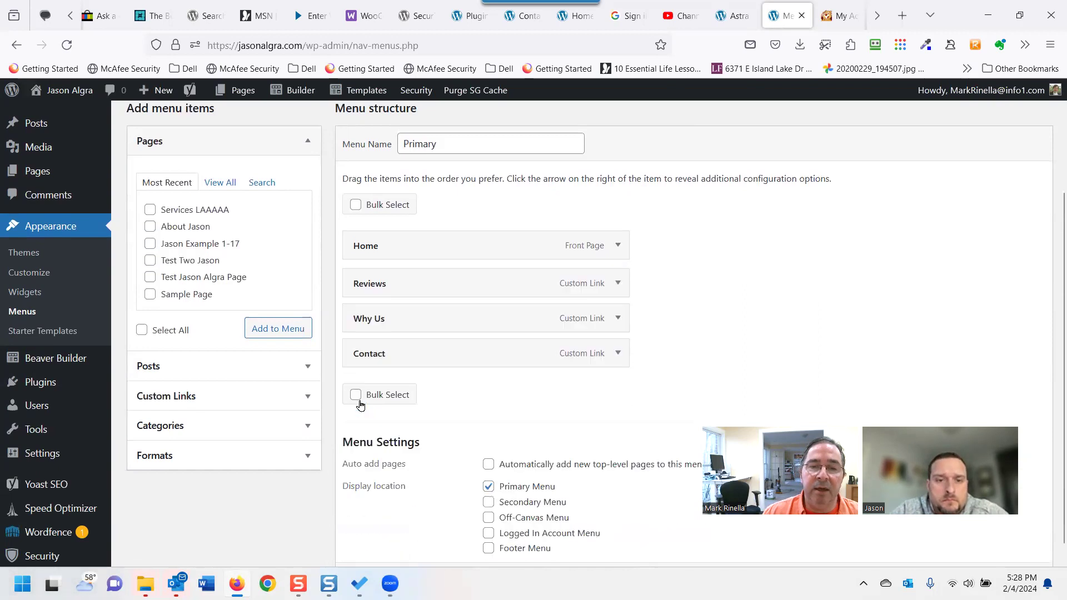
Add the About Jason and Services LAAAAA pages directly under Home, then save the menu.
scroll(203, 317, "up", 1)
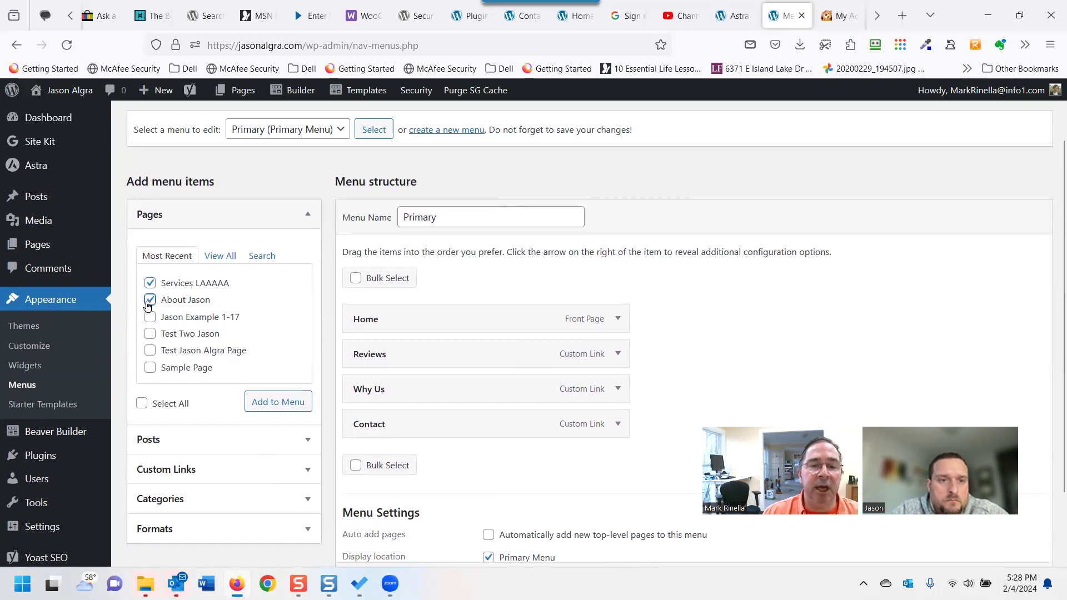
left_click(278, 402)
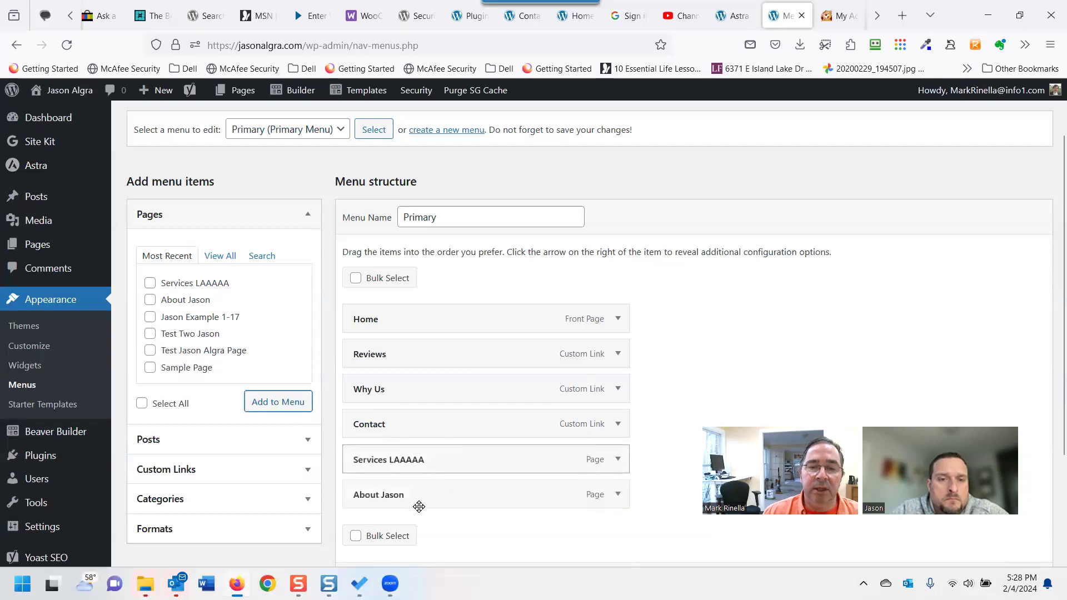
left_click_drag(399, 503, 395, 358)
left_click_drag(393, 495, 395, 393)
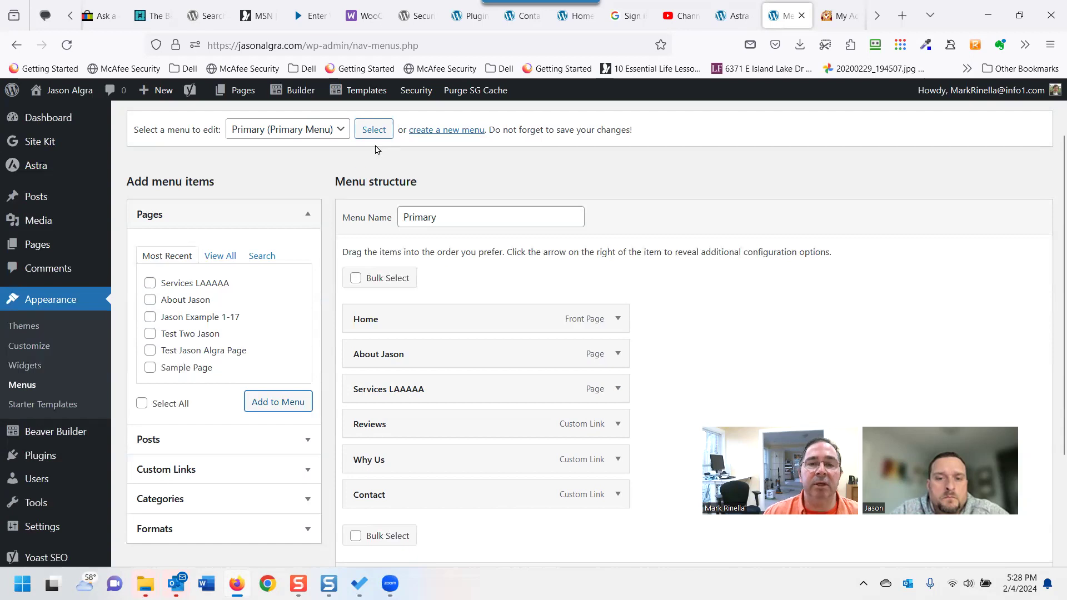
scroll(505, 422, "down", 4)
left_click(389, 512)
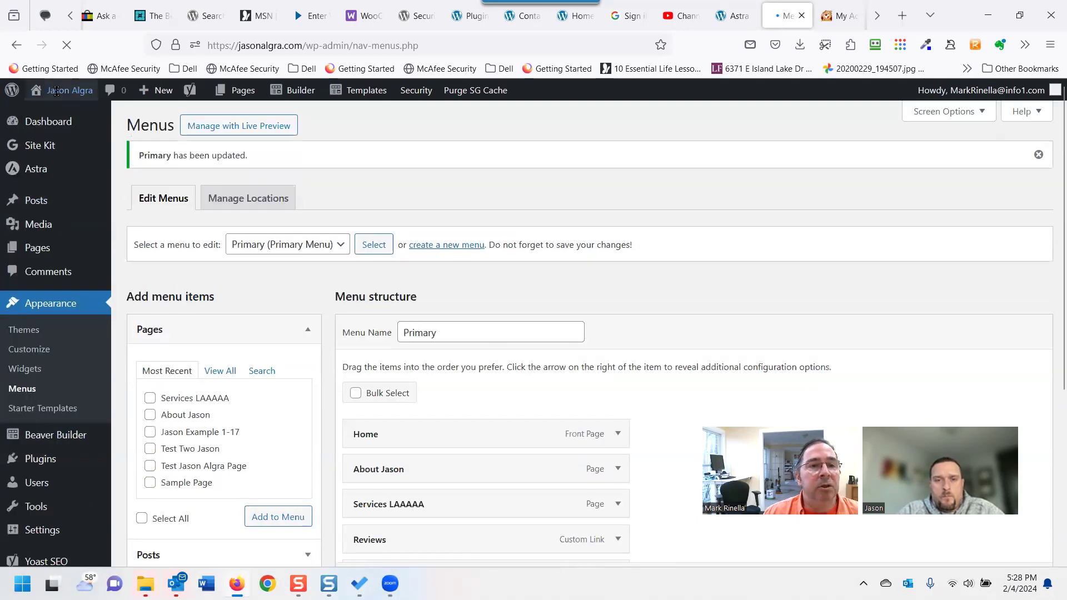
mouse_move(79, 99)
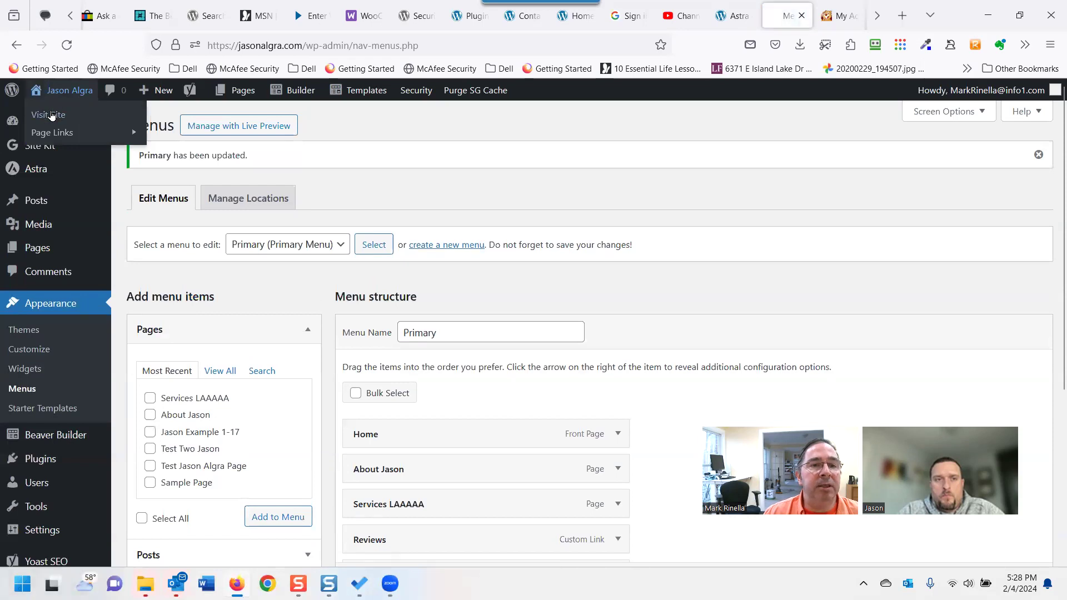
left_click(51, 115)
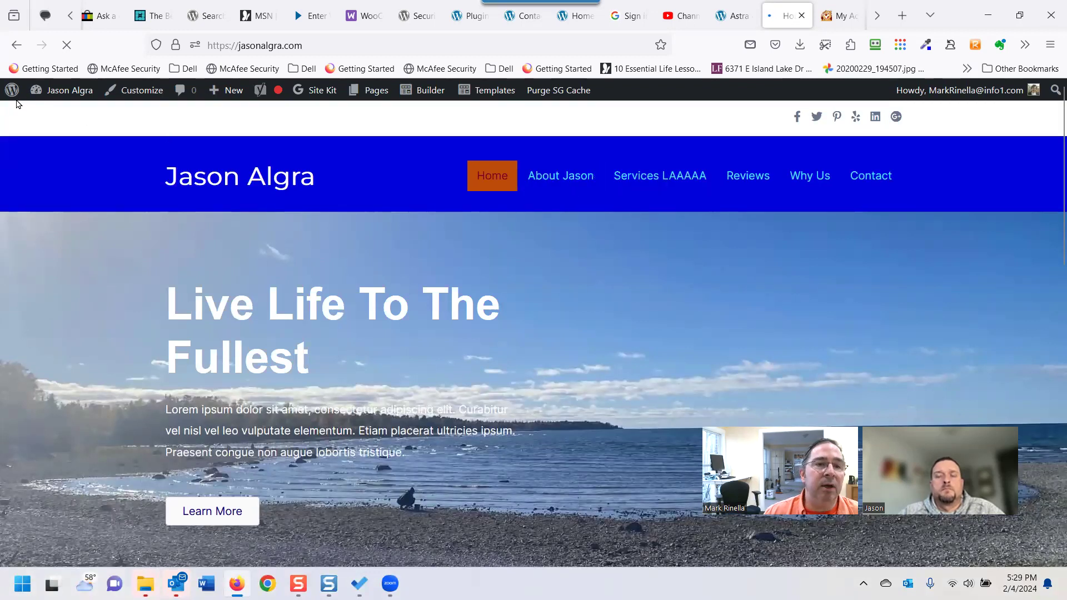
mouse_move(58, 92)
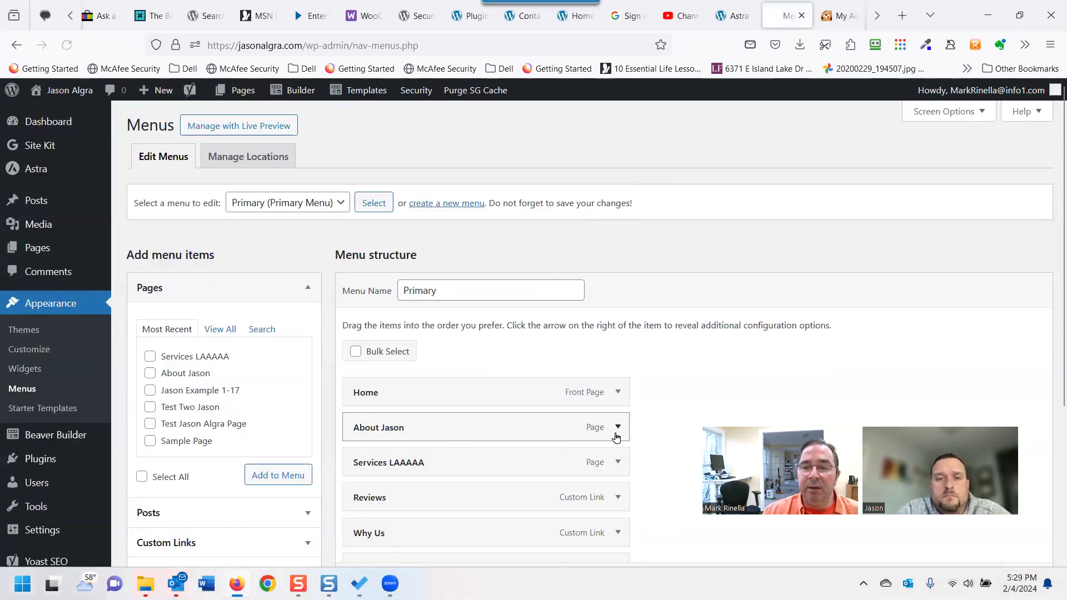
Shorten the About Jason item's navigation label to 'About'.
left_click(616, 429)
left_click(396, 472)
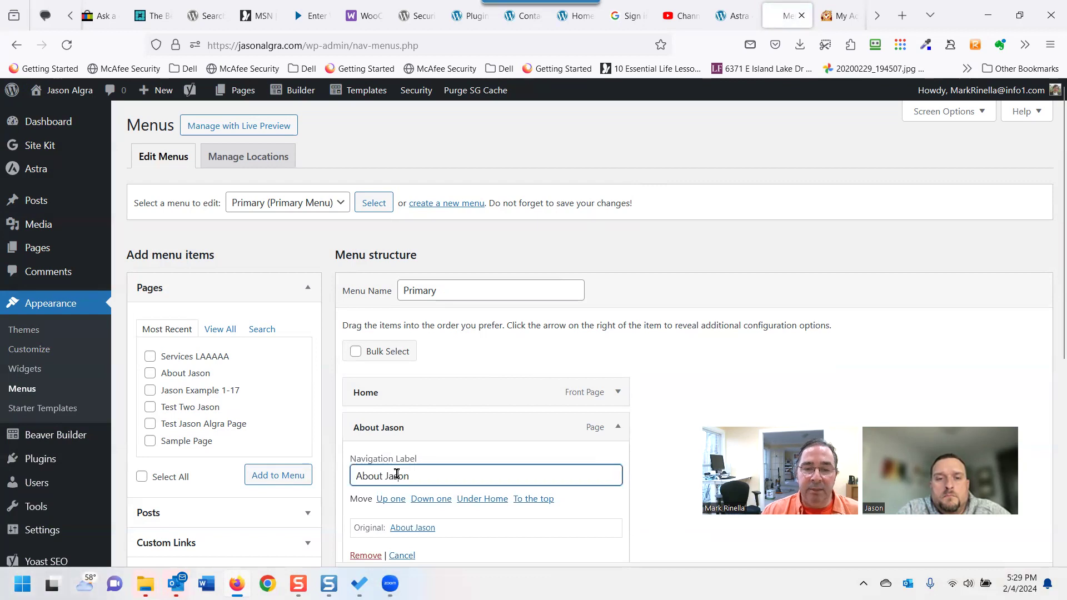
double_click(398, 476)
key("BackSpace")
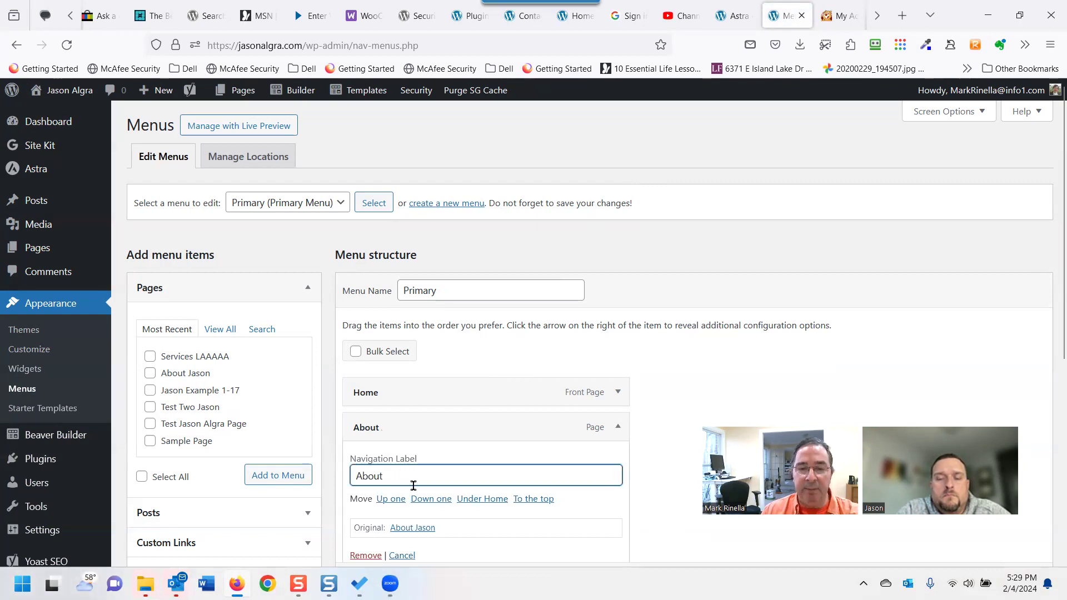
Change the Services LAAAAA label to 'Services' and save the menu.
scroll(454, 494, "down", 3)
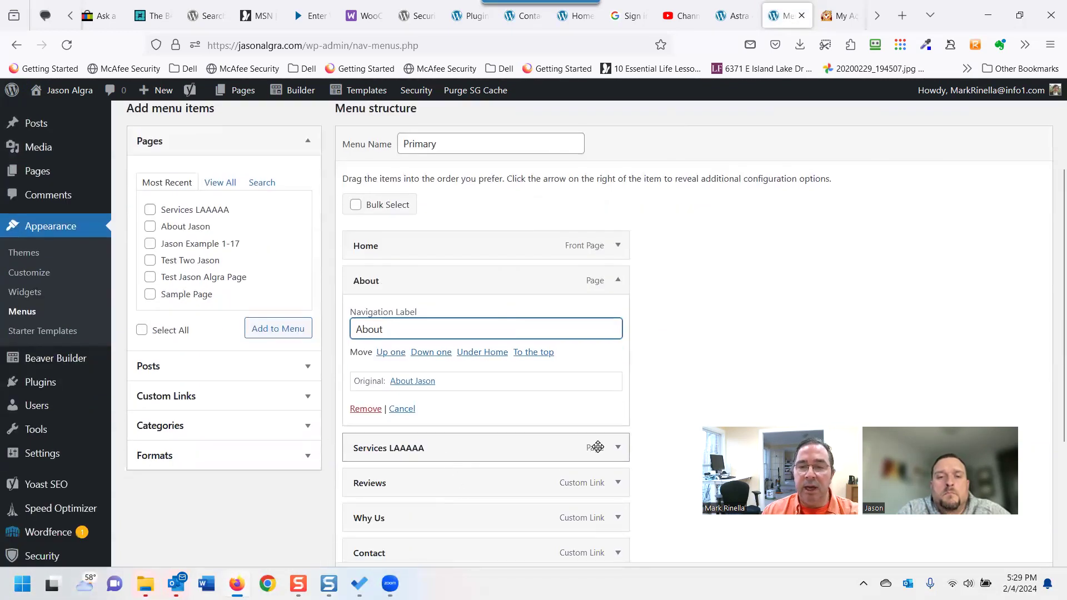
left_click(616, 451)
left_click(406, 496)
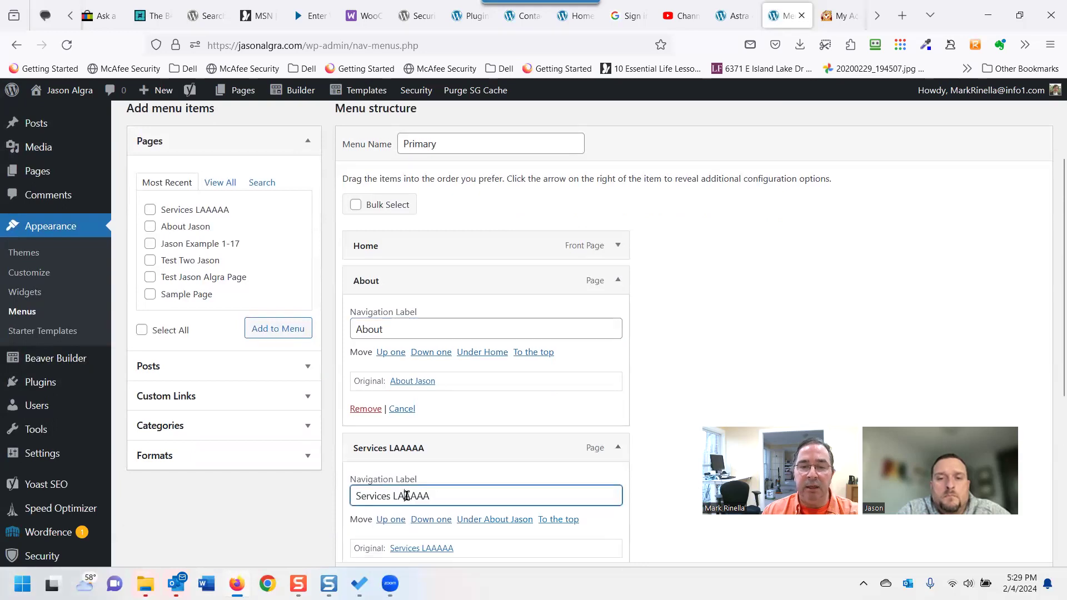
double_click(416, 496)
key("BackSpace")
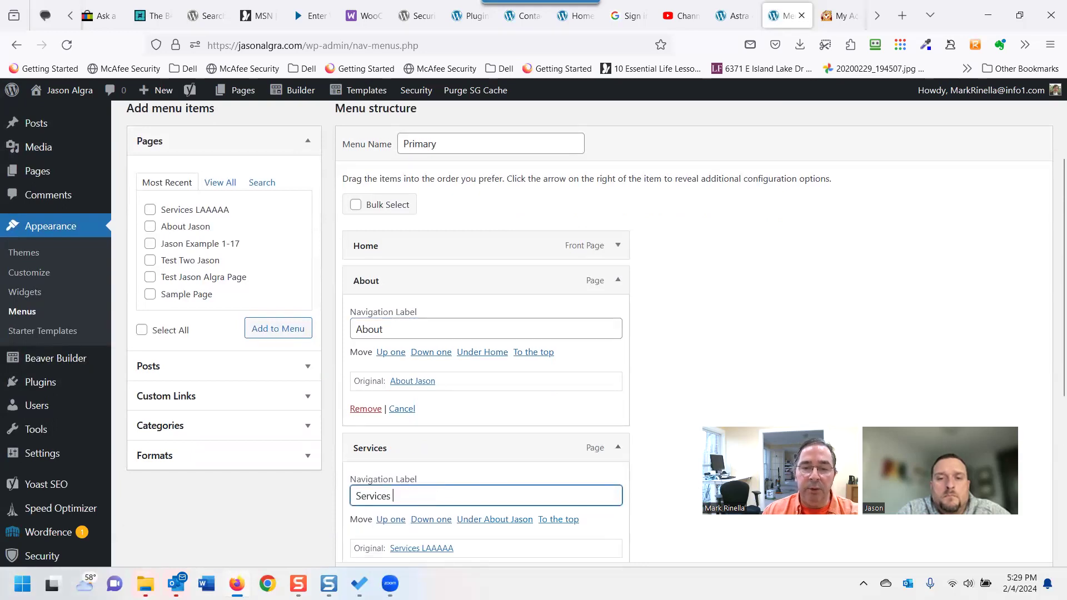
left_click(651, 393)
scroll(622, 428, "down", 6)
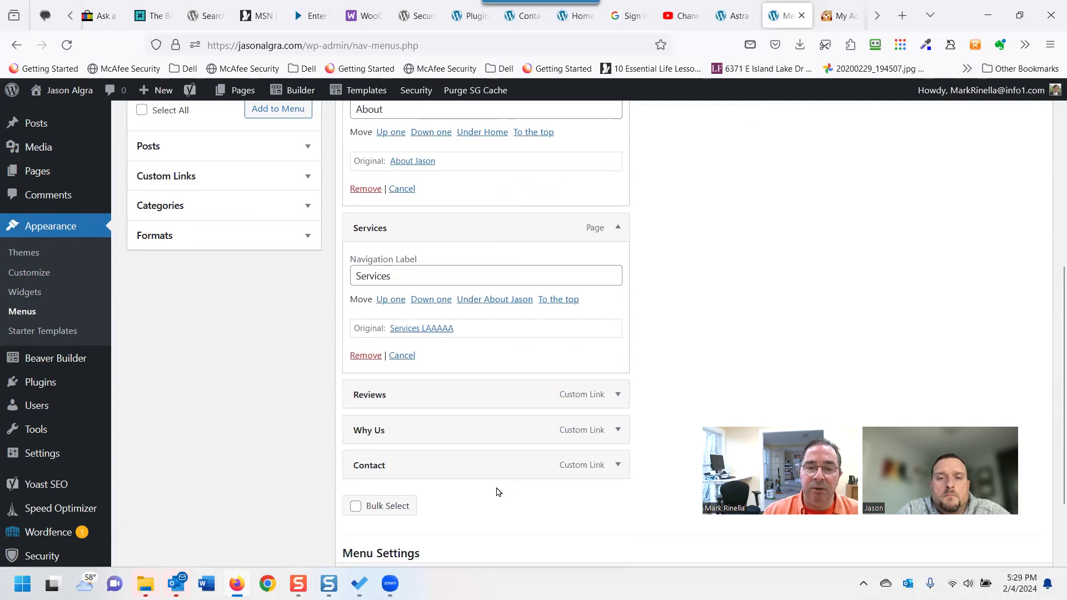
scroll(422, 481, "down", 2)
left_click(382, 509)
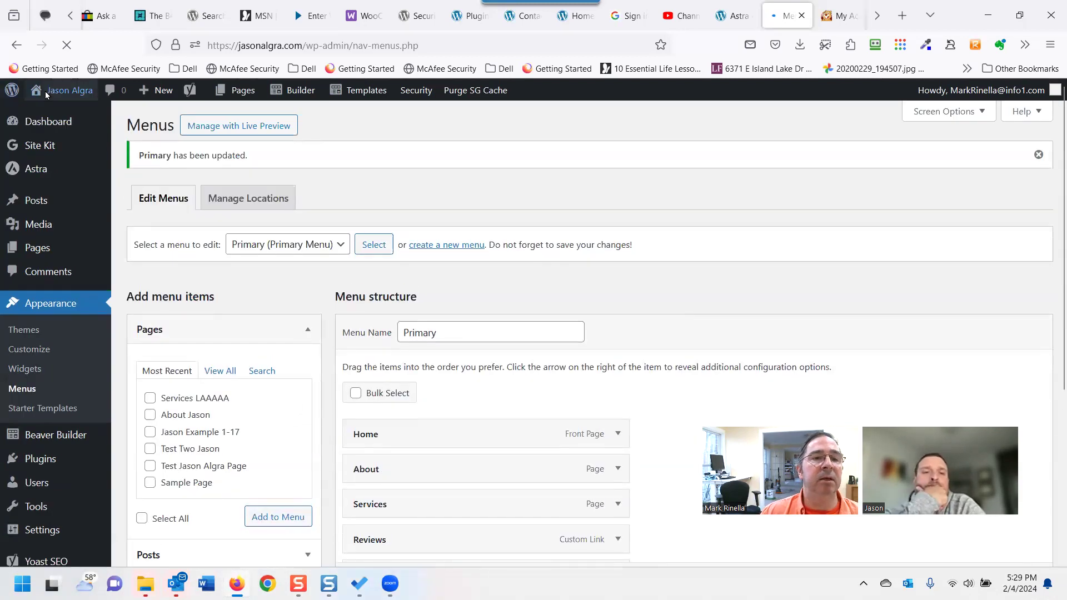
left_click(51, 97)
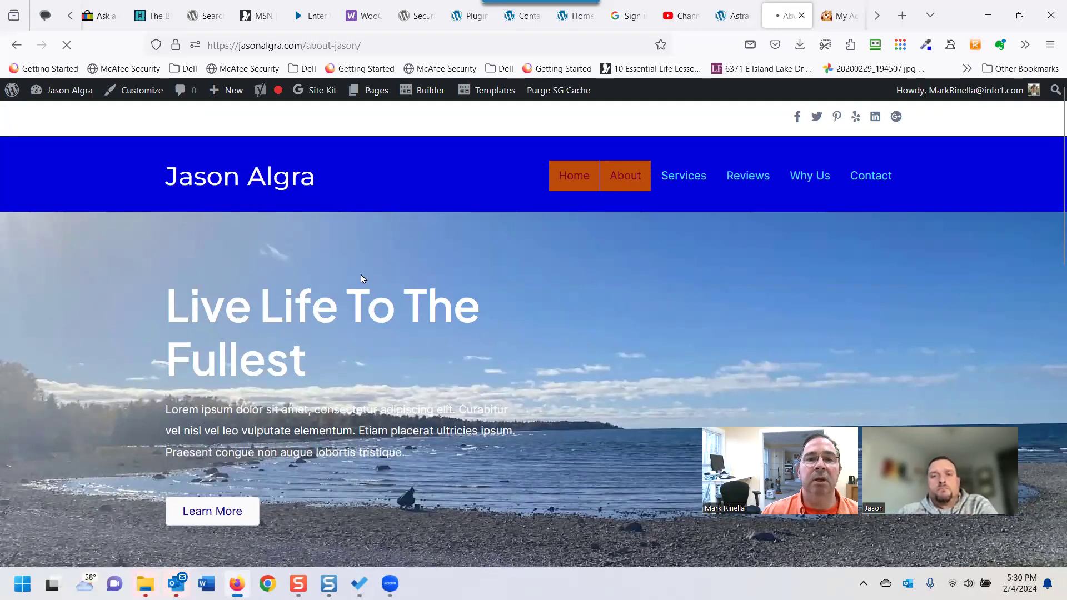
left_click_drag(361, 45, 324, 45)
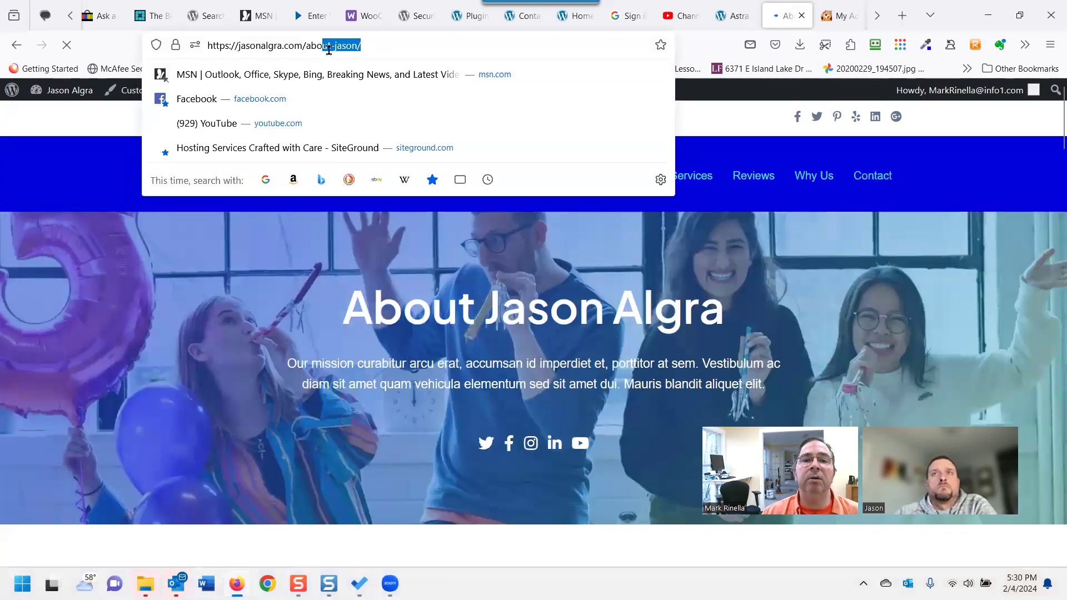
left_click_drag(311, 45, 362, 45)
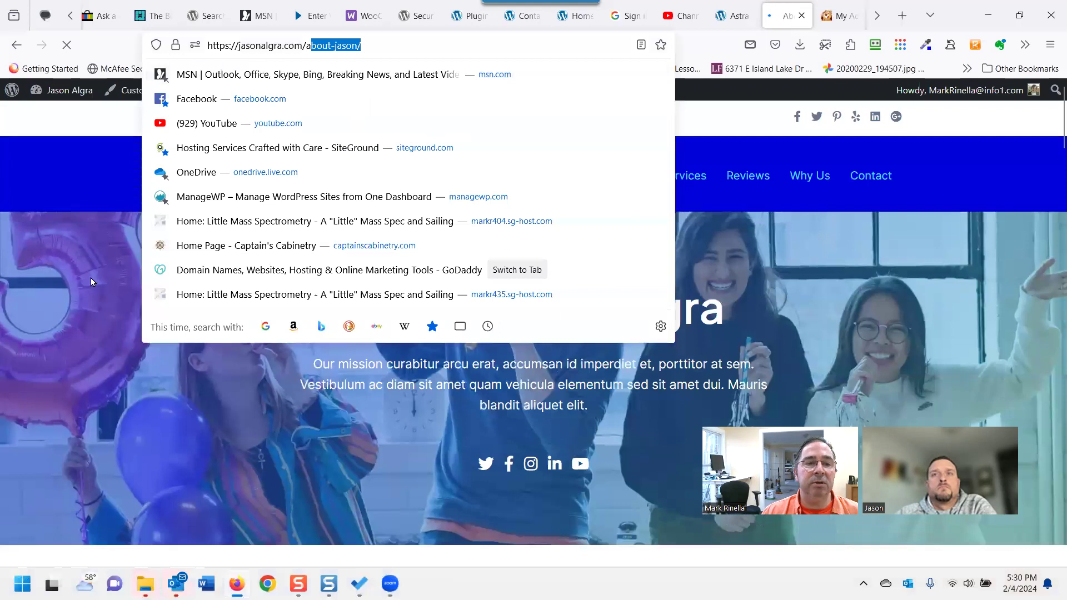
left_click(92, 247)
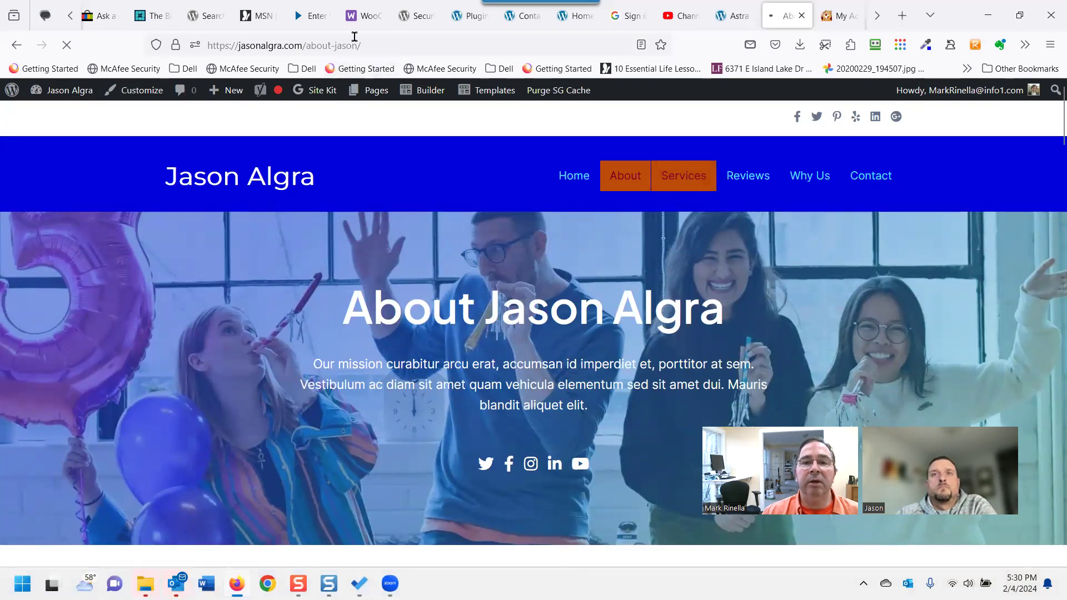
left_click(318, 45)
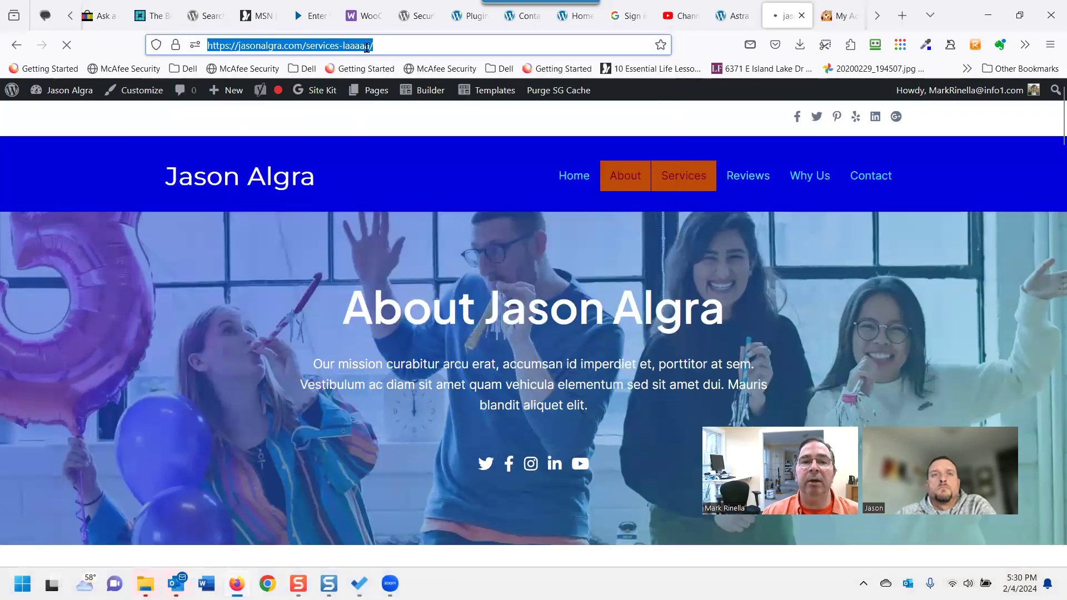
left_click(383, 46)
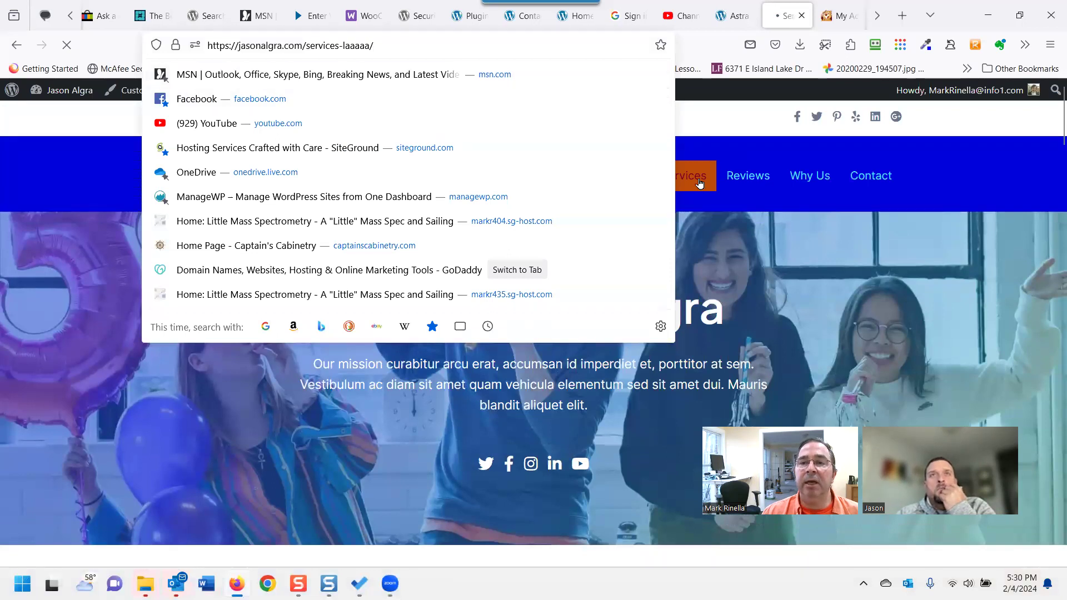
left_click(698, 184)
scroll(558, 361, "down", 3)
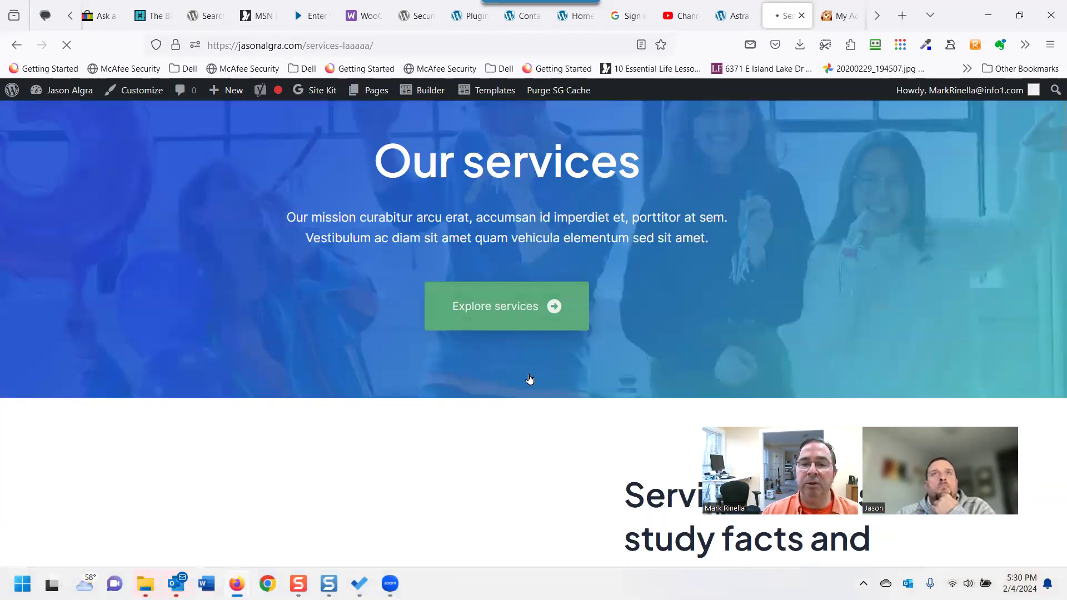
scroll(527, 375, "down", 10)
scroll(516, 365, "up", 12)
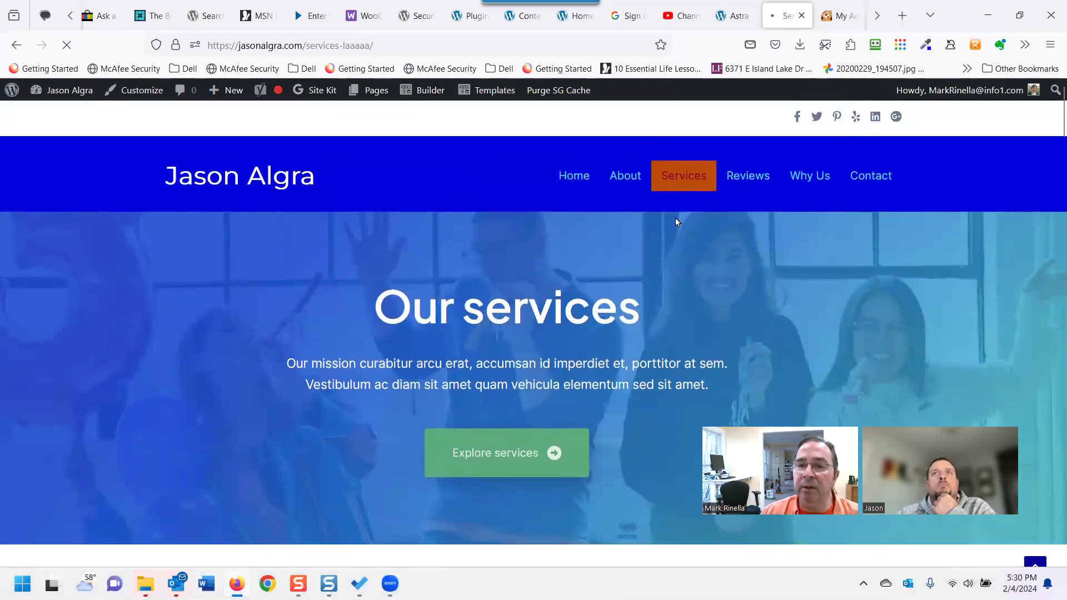
mouse_move(222, 92)
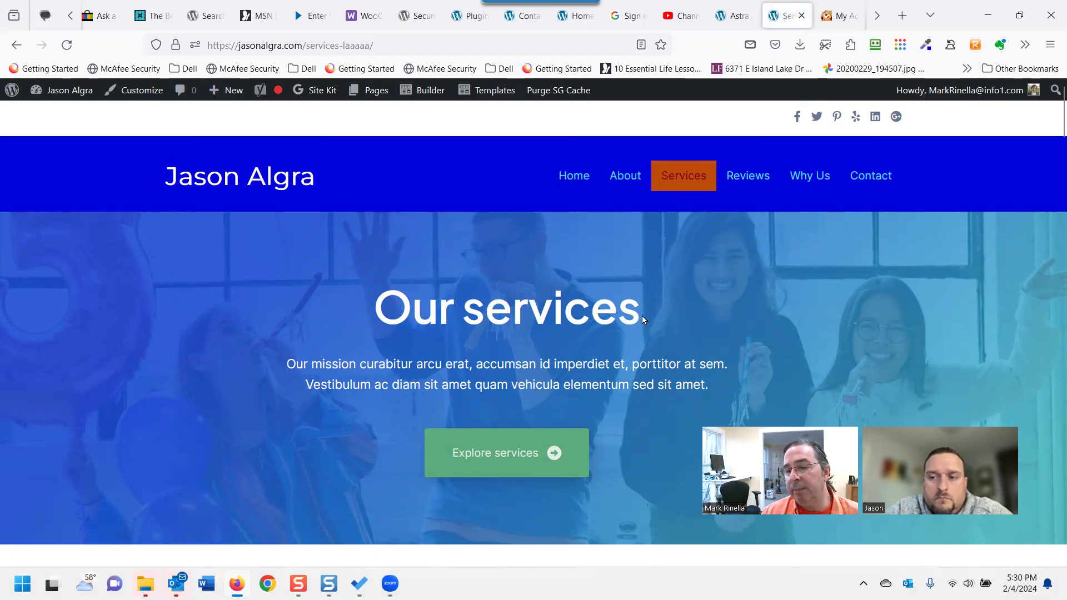
scroll(611, 334, "down", 3)
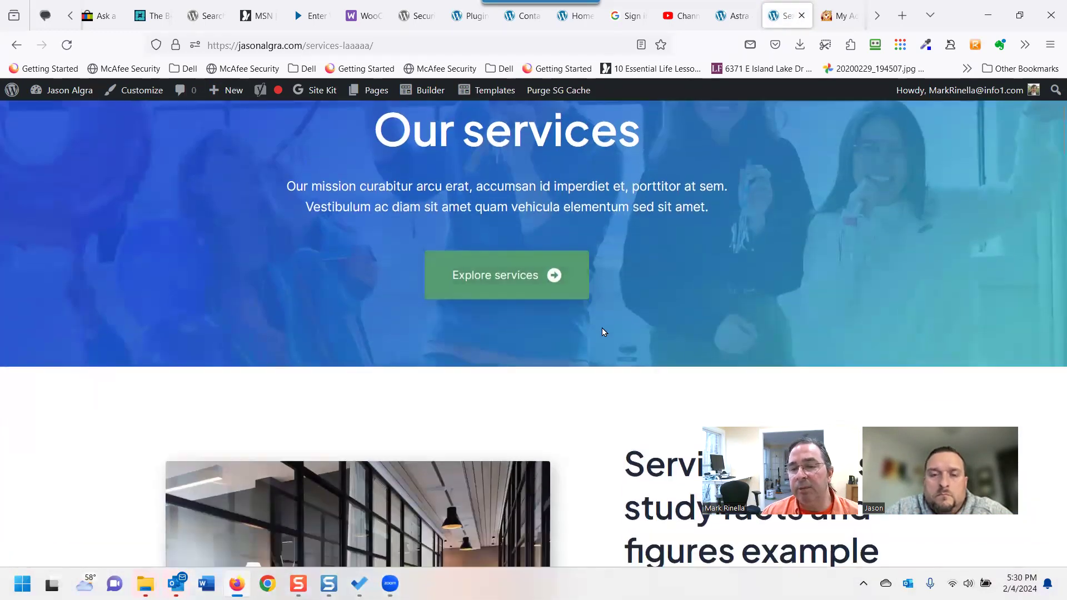
scroll(593, 328, "down", 6)
scroll(483, 364, "down", 2)
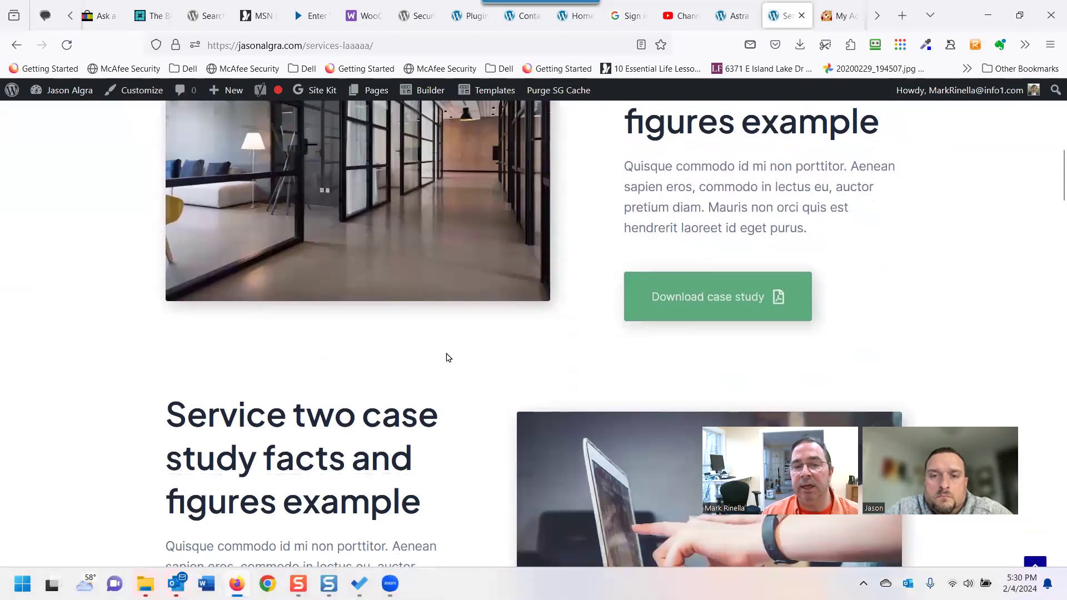
scroll(449, 357, "up", 10)
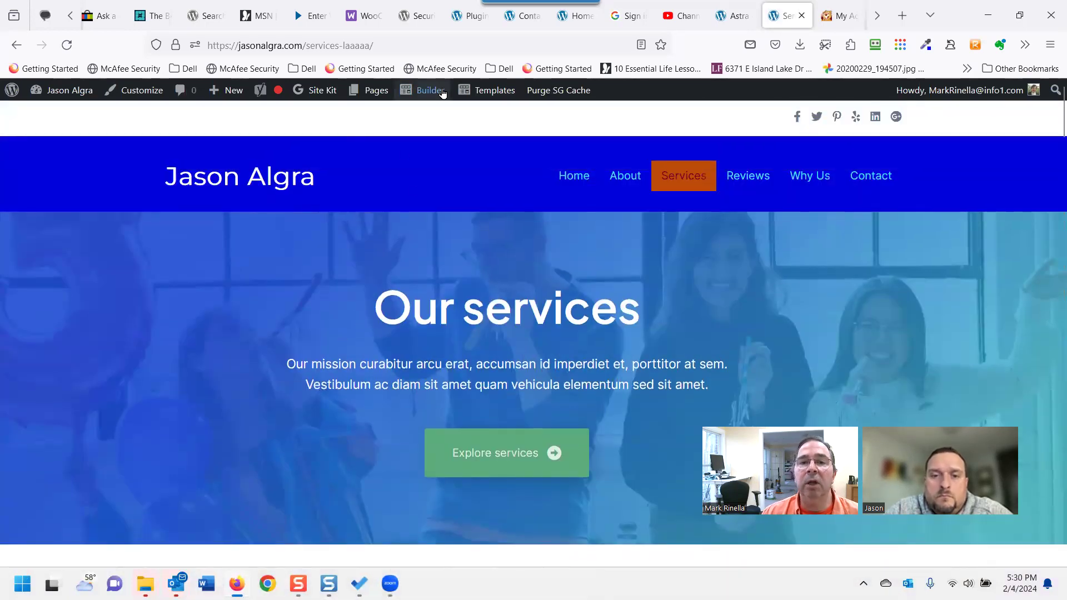
Launch Beaver Builder on Services LAAAAA and review its hero and case study rows.
mouse_move(440, 93)
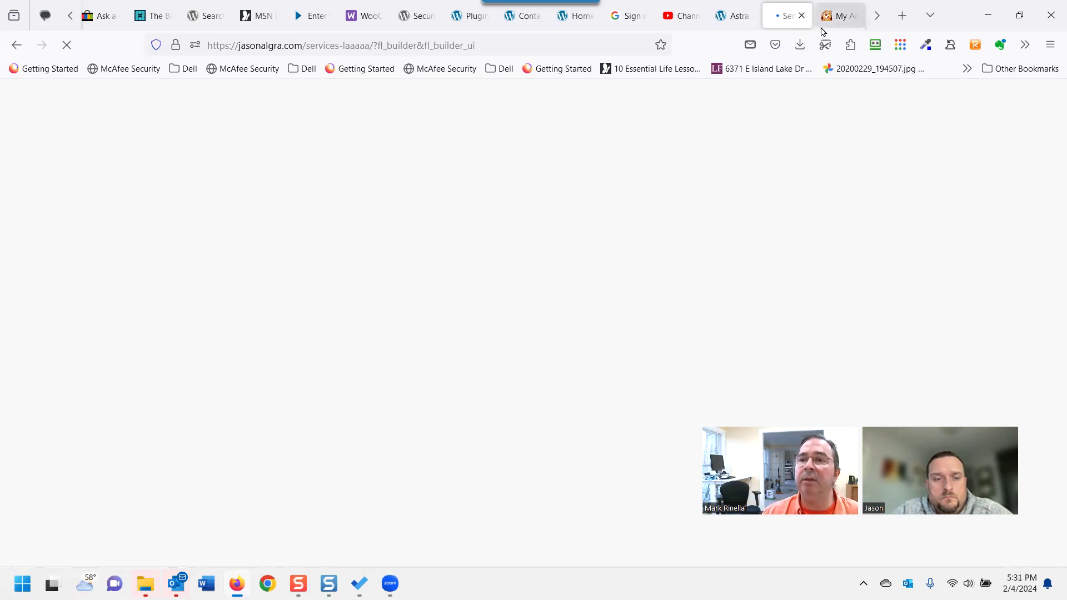
scroll(227, 301, "down", 3)
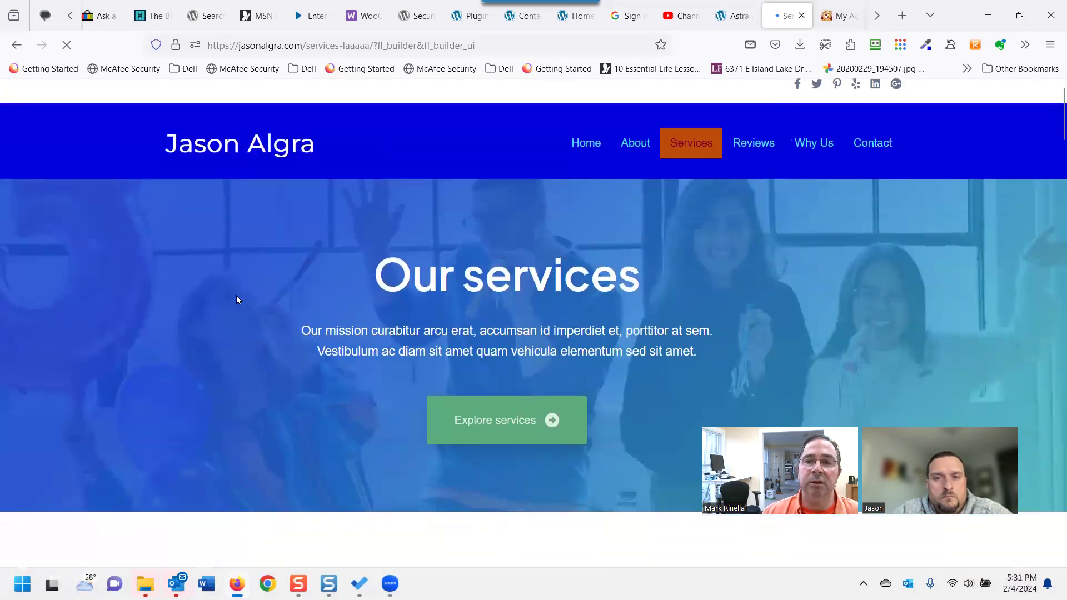
scroll(255, 276, "up", 3)
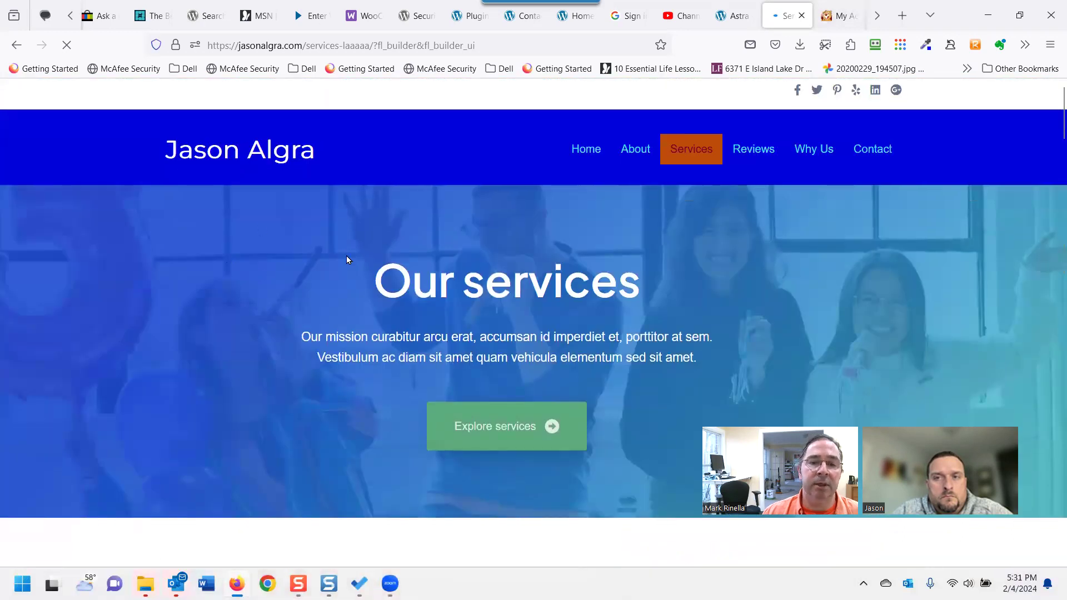
scroll(342, 358, "down", 6)
scroll(418, 328, "down", 2)
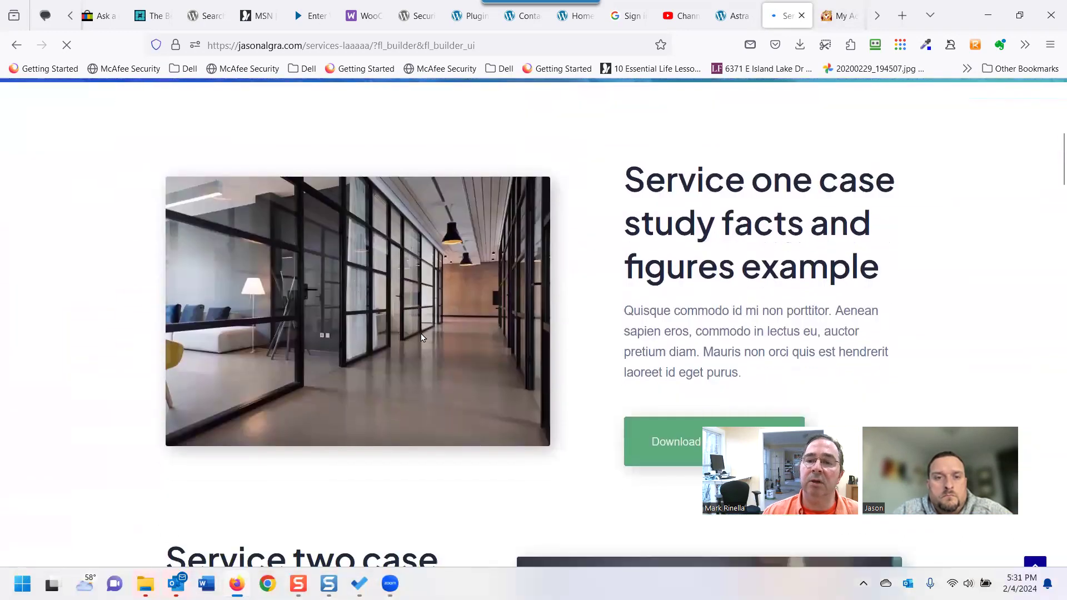
scroll(500, 314, "up", 3)
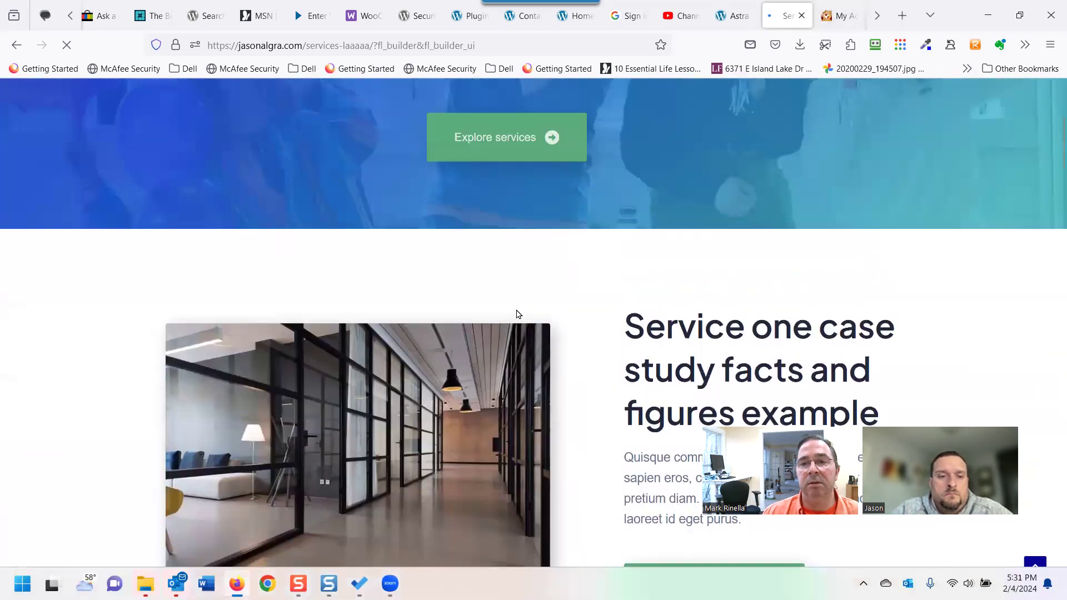
scroll(466, 286, "up", 4)
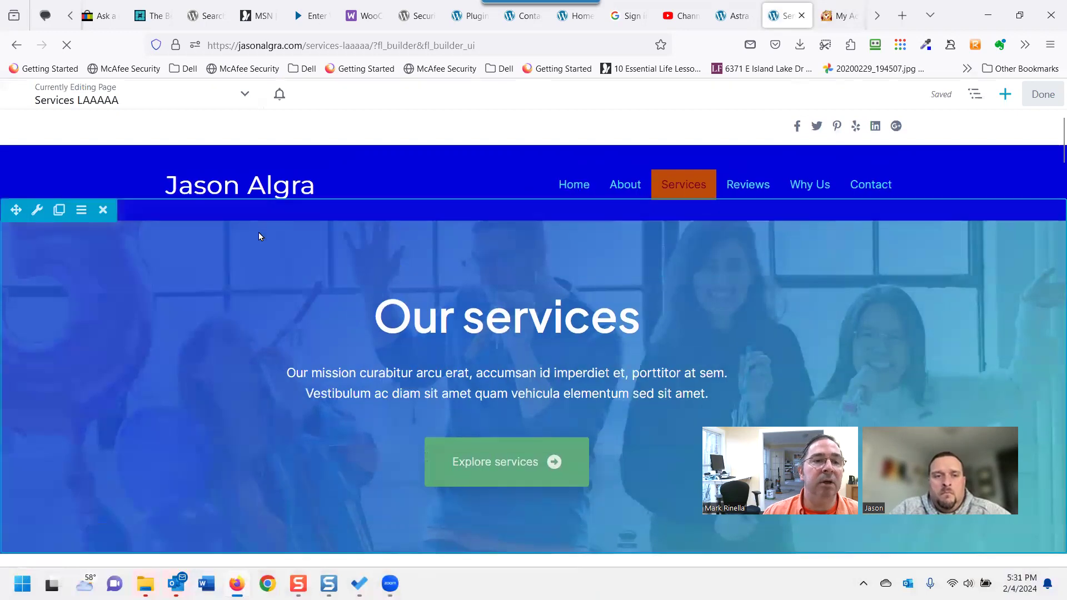
scroll(244, 239, "down", 2)
scroll(211, 228, "up", 1)
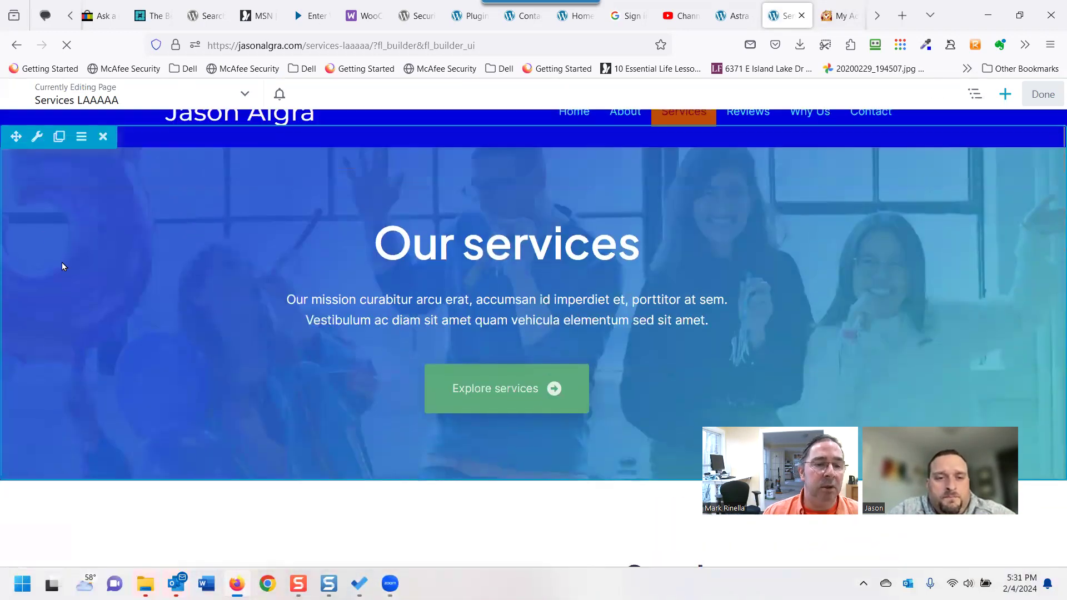
scroll(94, 409, "down", 2)
scroll(94, 431, "down", 2)
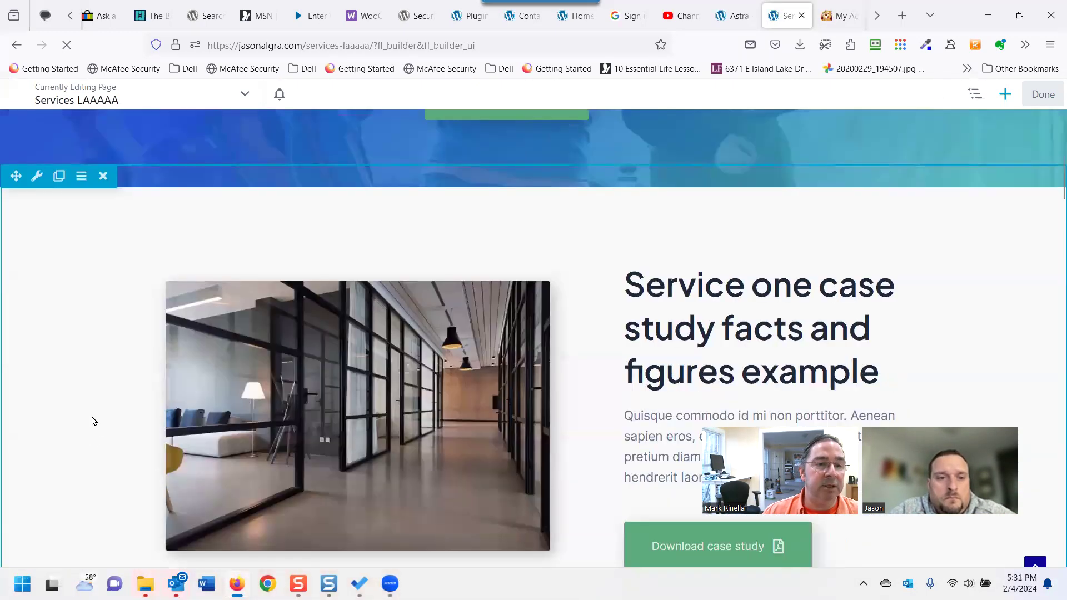
scroll(62, 338, "up", 3)
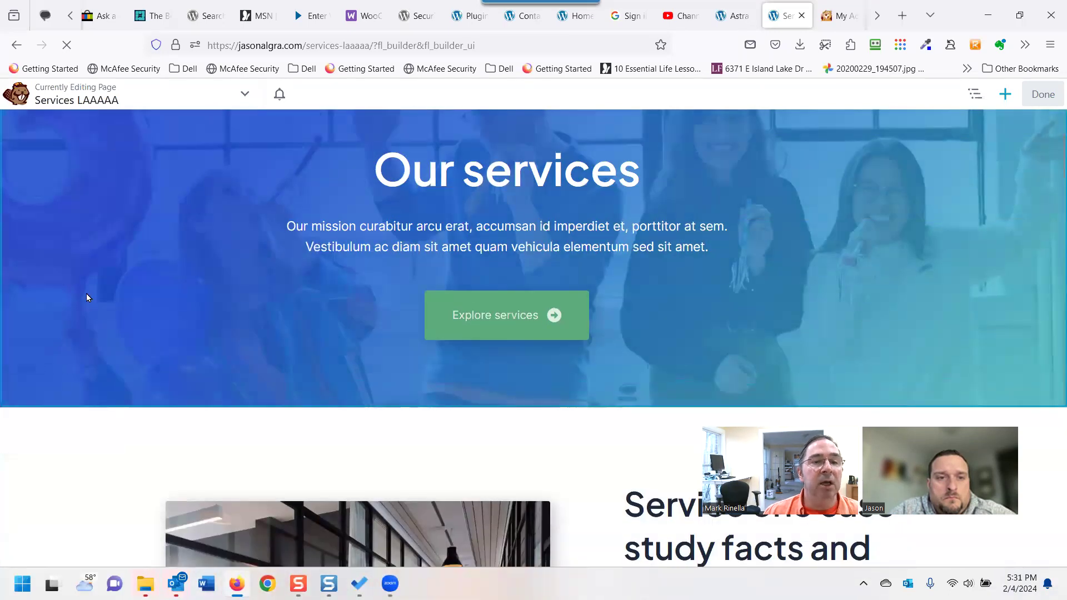
scroll(84, 278, "up", 2)
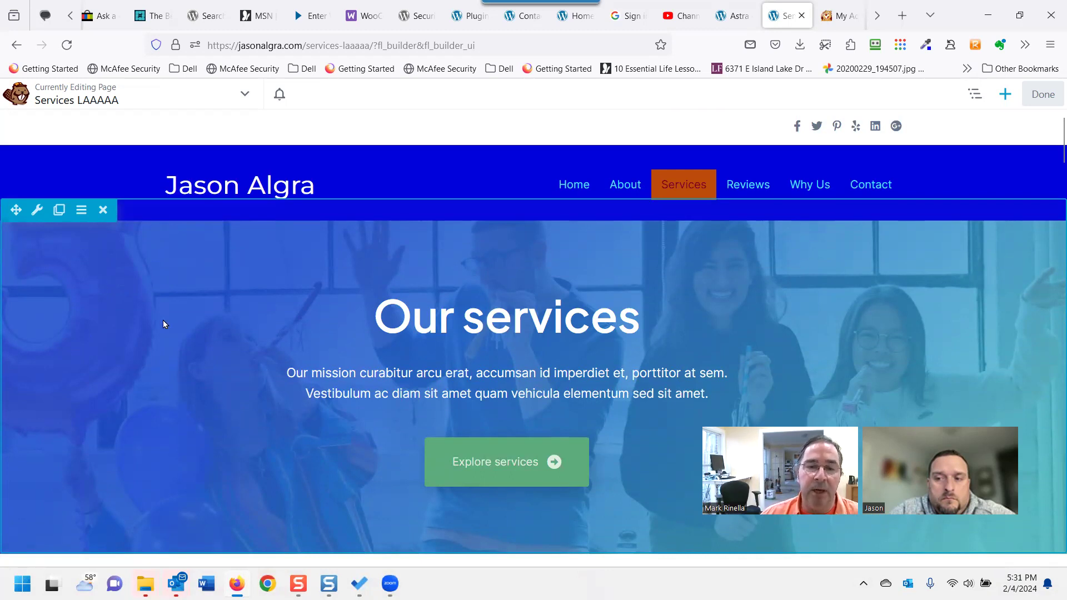
Drag the Service two case study row above the Our services hero.
scroll(164, 328, "down", 2)
scroll(158, 343, "down", 3)
scroll(161, 348, "down", 1)
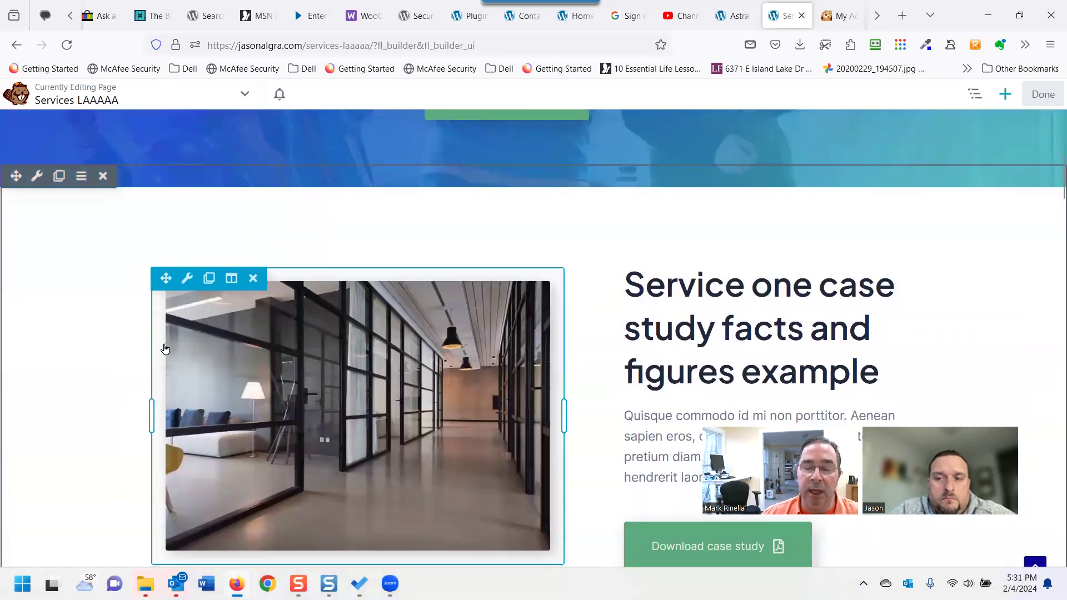
scroll(578, 421, "down", 2)
scroll(517, 407, "up", 2)
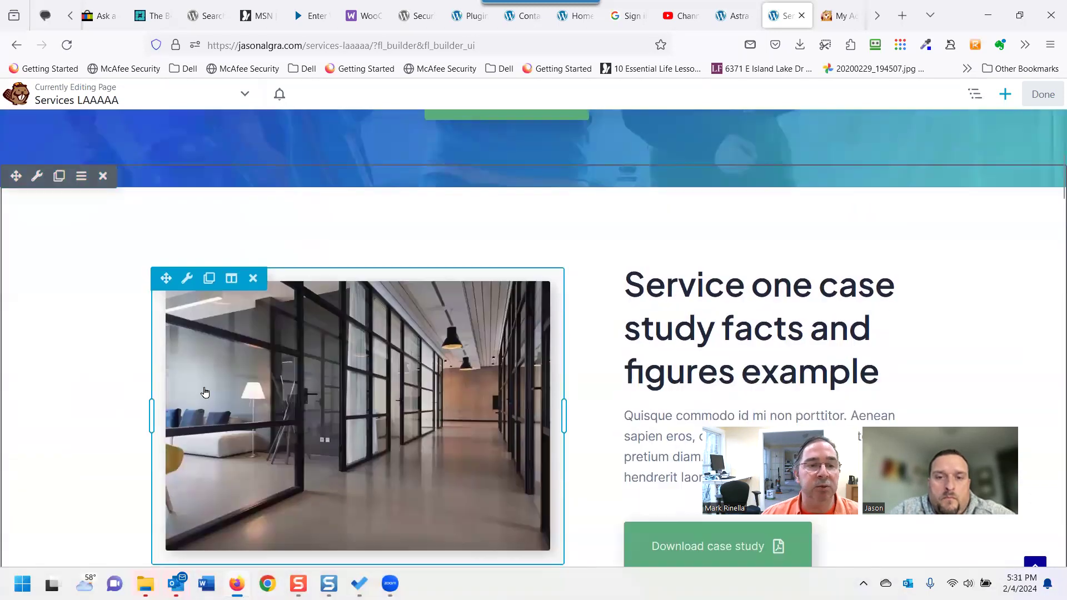
scroll(31, 319, "up", 3)
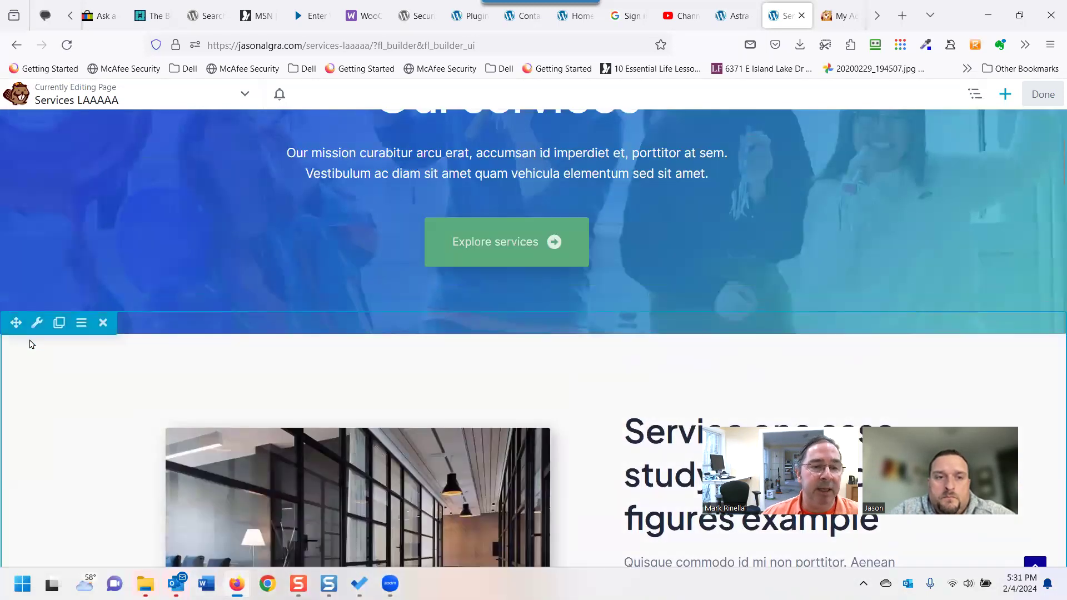
mouse_move(34, 333)
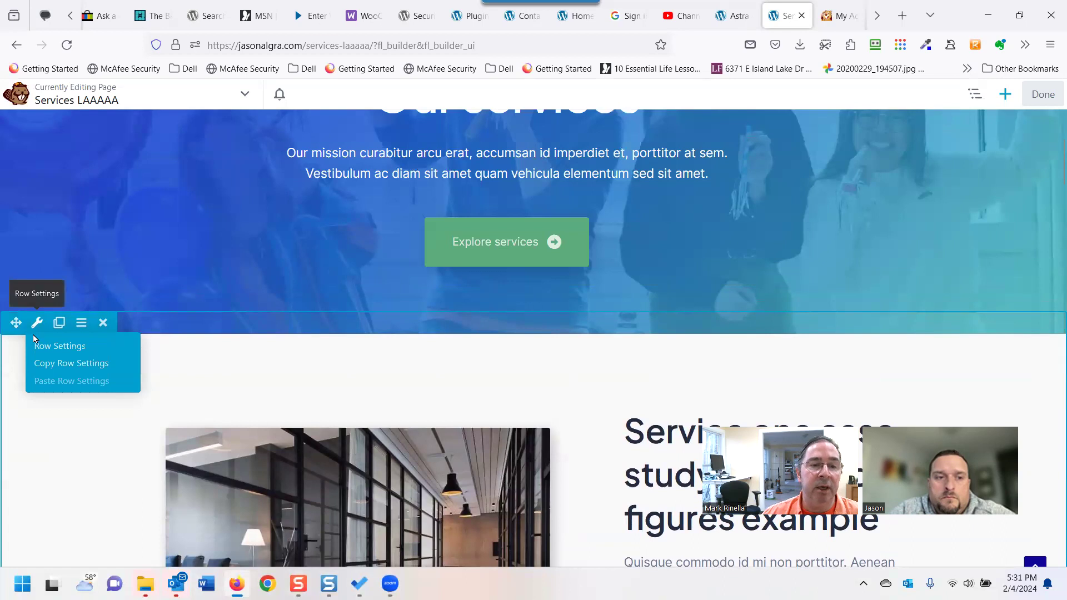
scroll(34, 337, "down", 8)
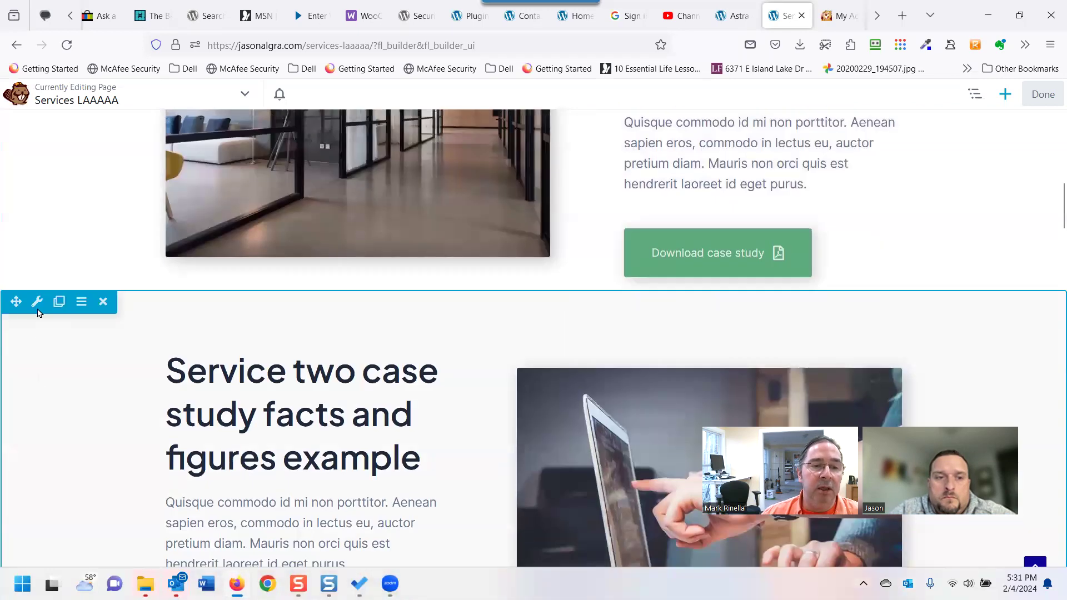
mouse_move(38, 313)
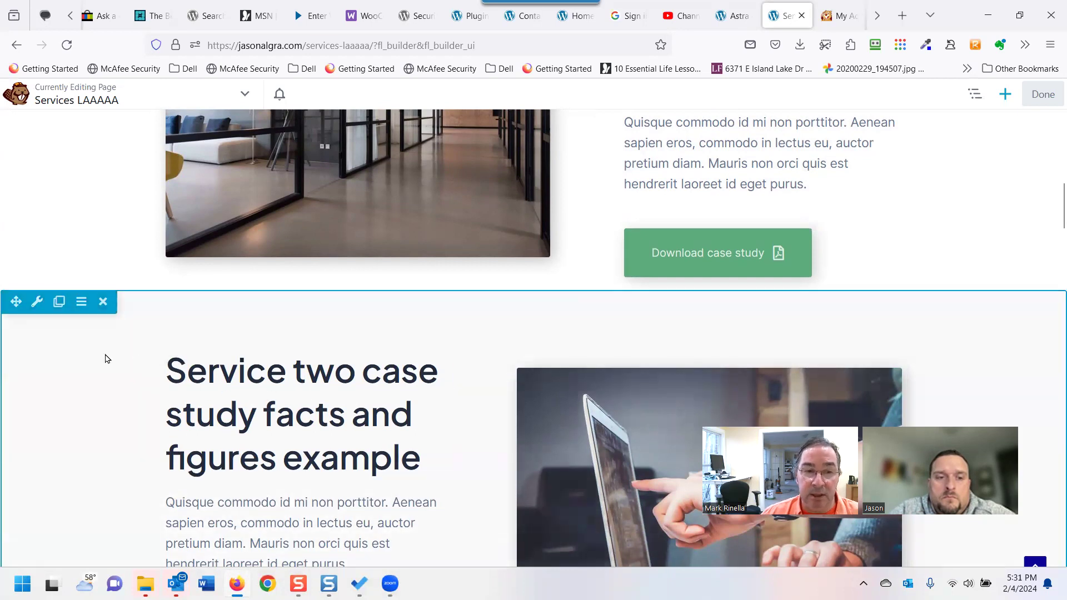
scroll(158, 372, "up", 10)
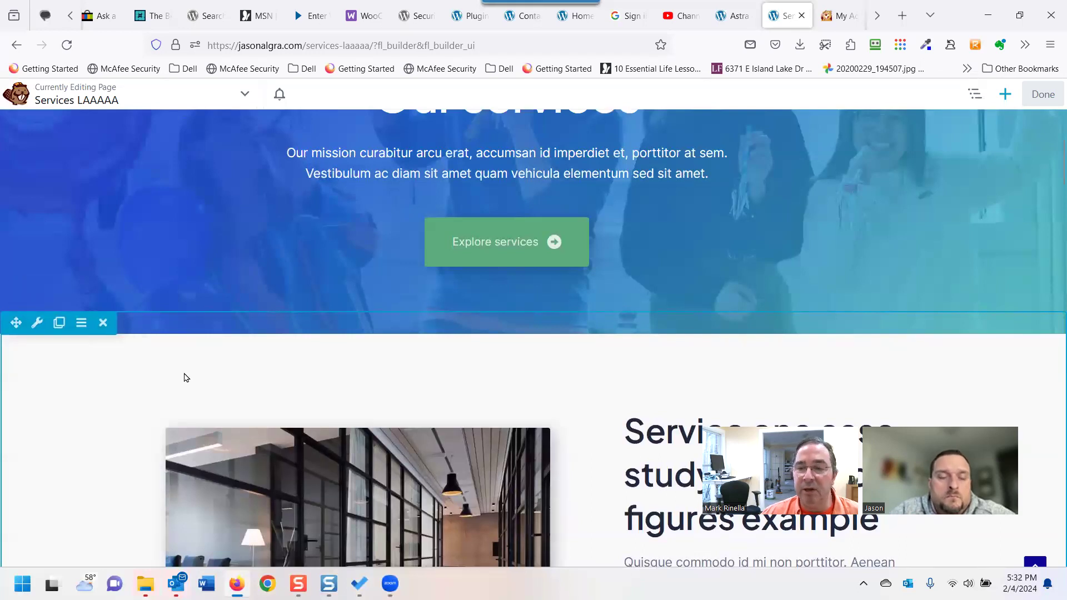
scroll(172, 371, "down", 2)
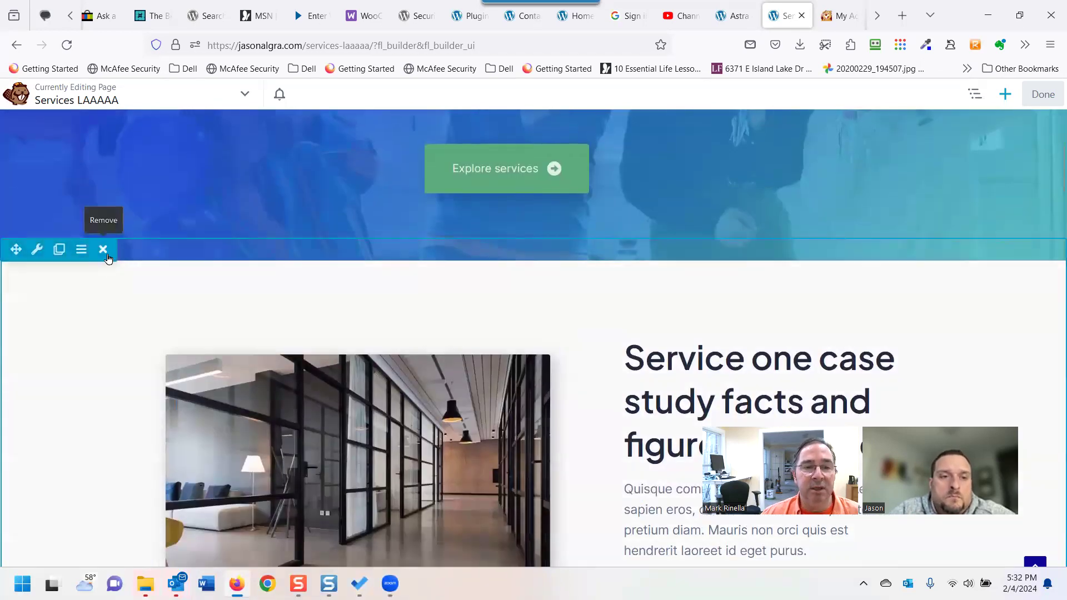
scroll(344, 399, "down", 3)
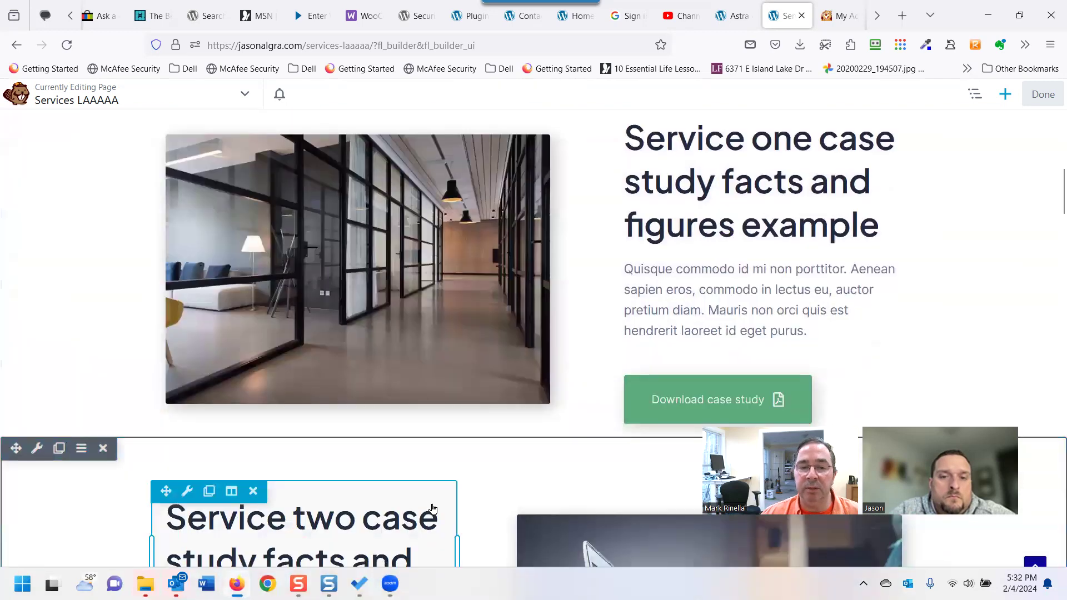
scroll(266, 485, "down", 2)
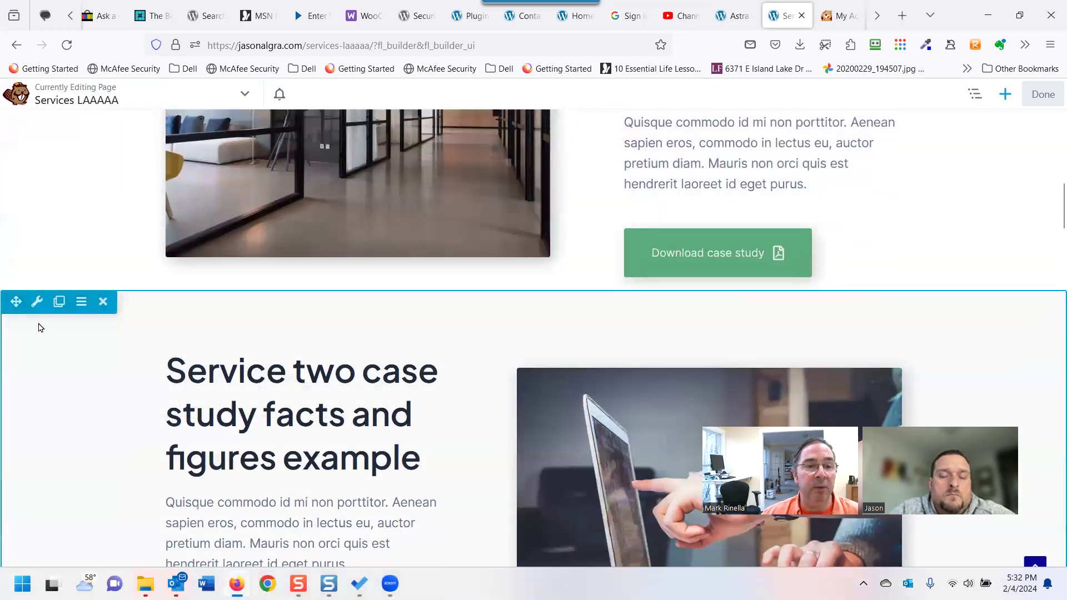
left_click_drag(15, 301, 167, 235)
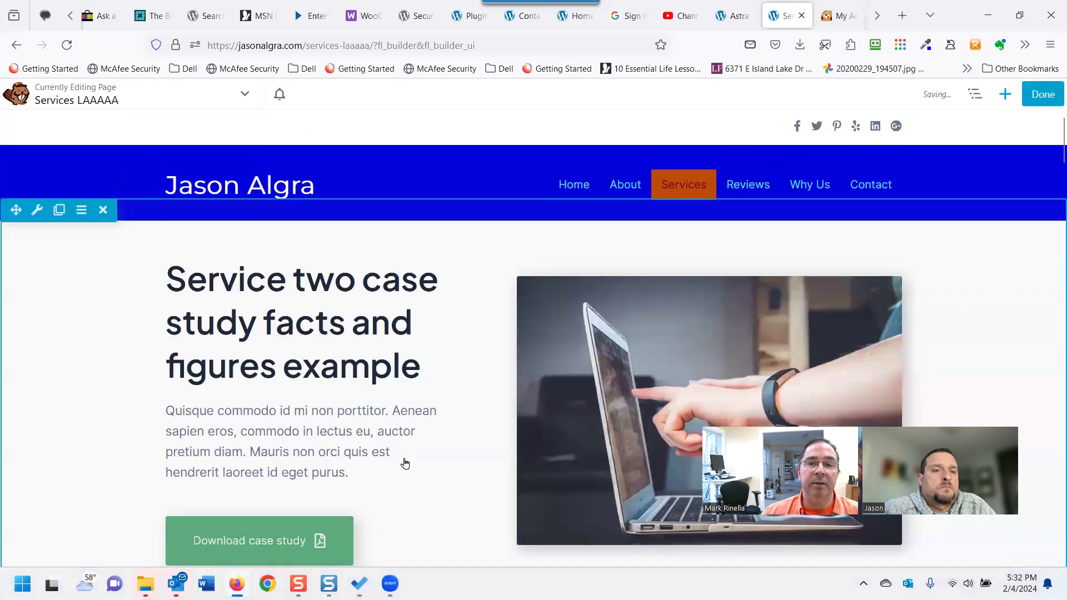
scroll(411, 472, "down", 8)
scroll(417, 464, "up", 3)
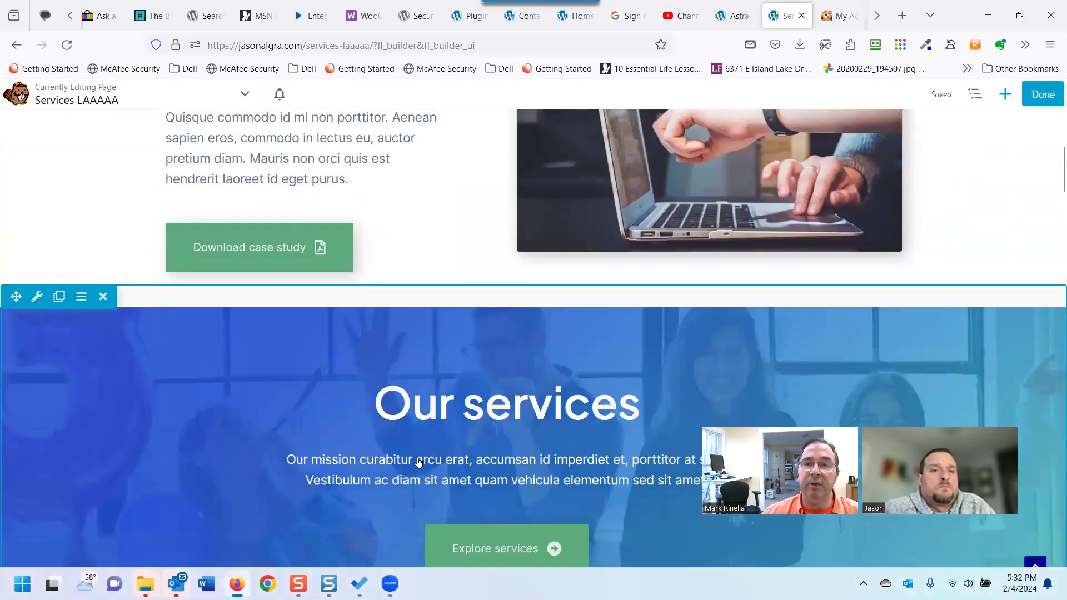
scroll(419, 462, "up", 4)
Drop two empty 6 Columns rows from the Rows panel above the Service two row.
left_click(1005, 96)
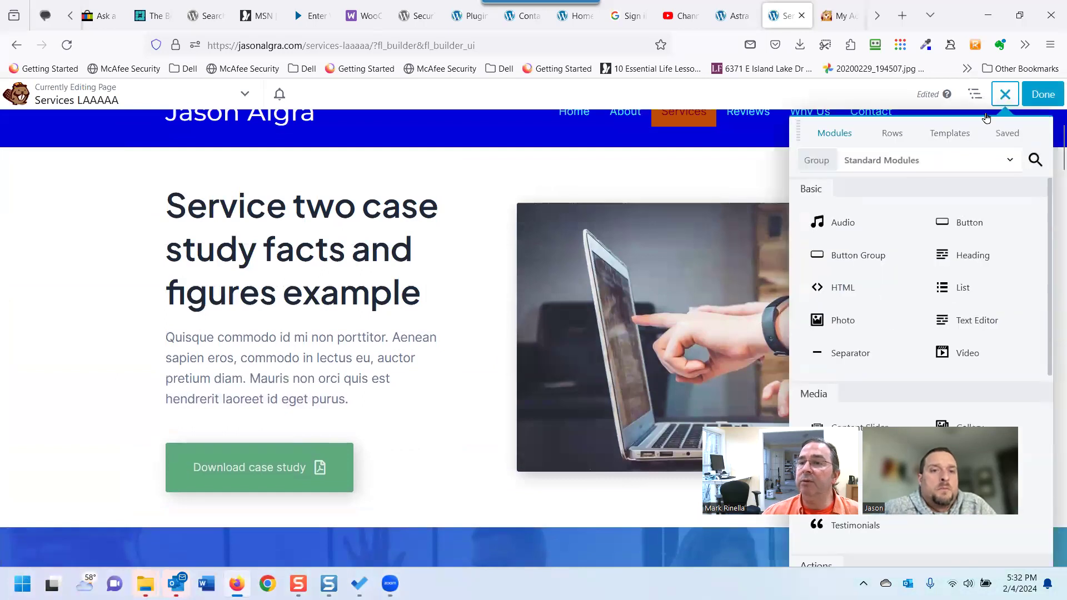
left_click(893, 134)
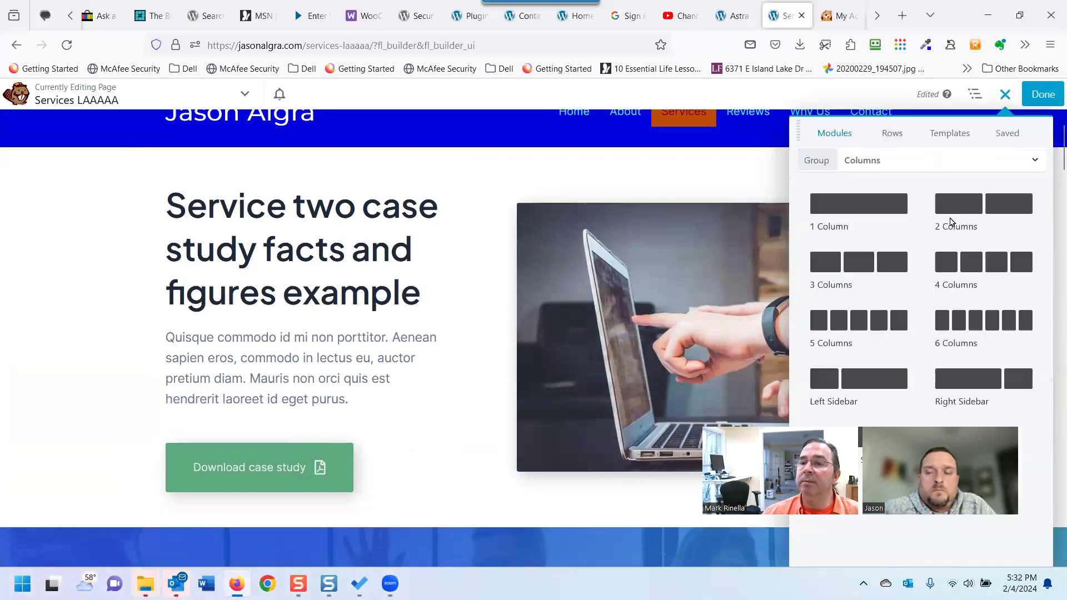
left_click_drag(496, 254, 151, 236)
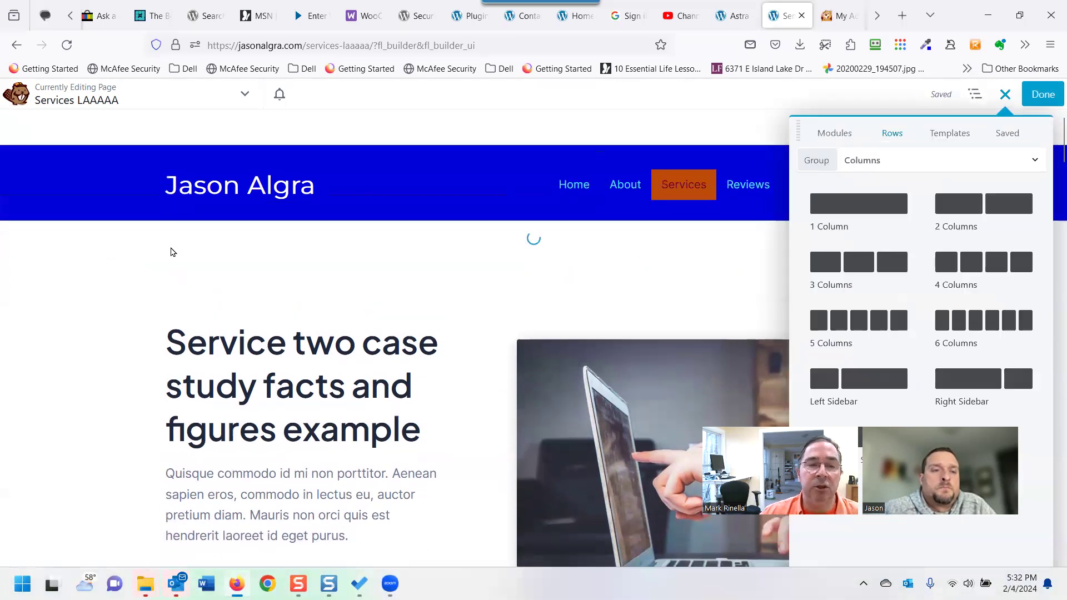
mouse_move(35, 213)
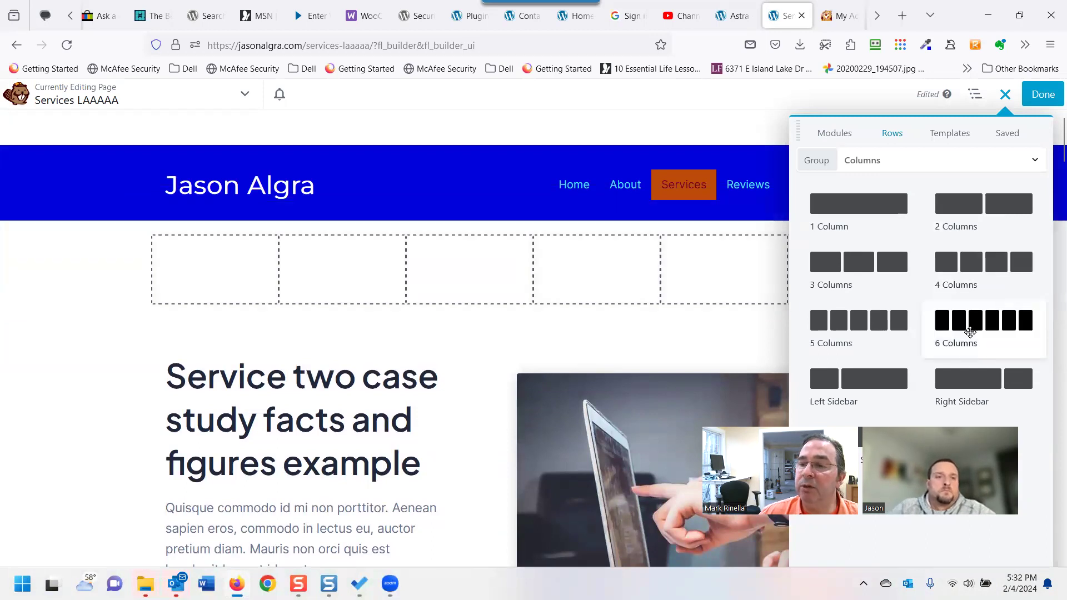
left_click_drag(713, 377, 481, 367)
left_click_drag(408, 427, 369, 421)
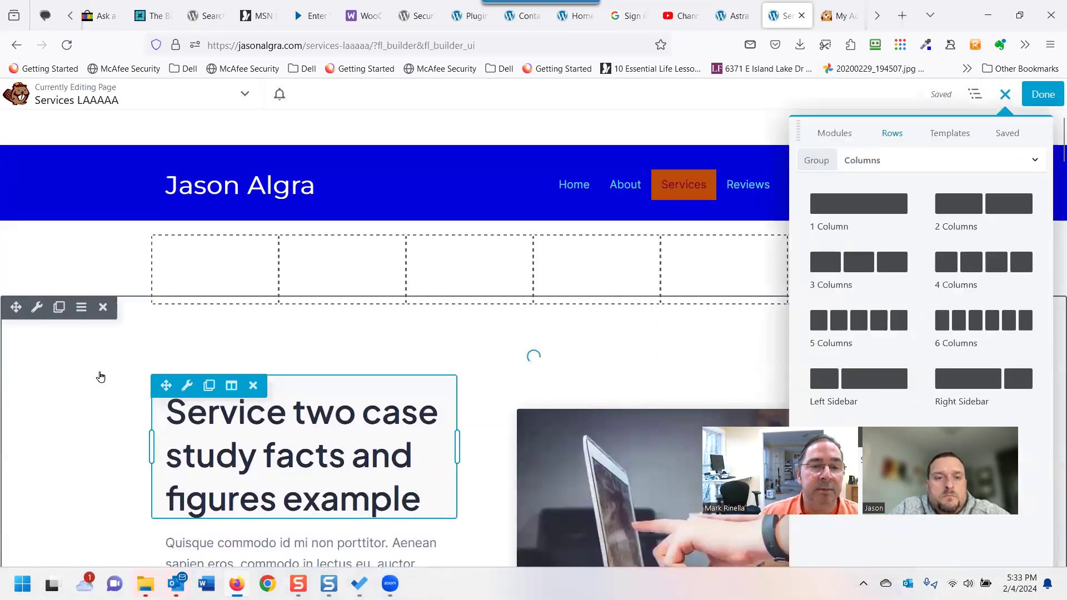
mouse_move(39, 312)
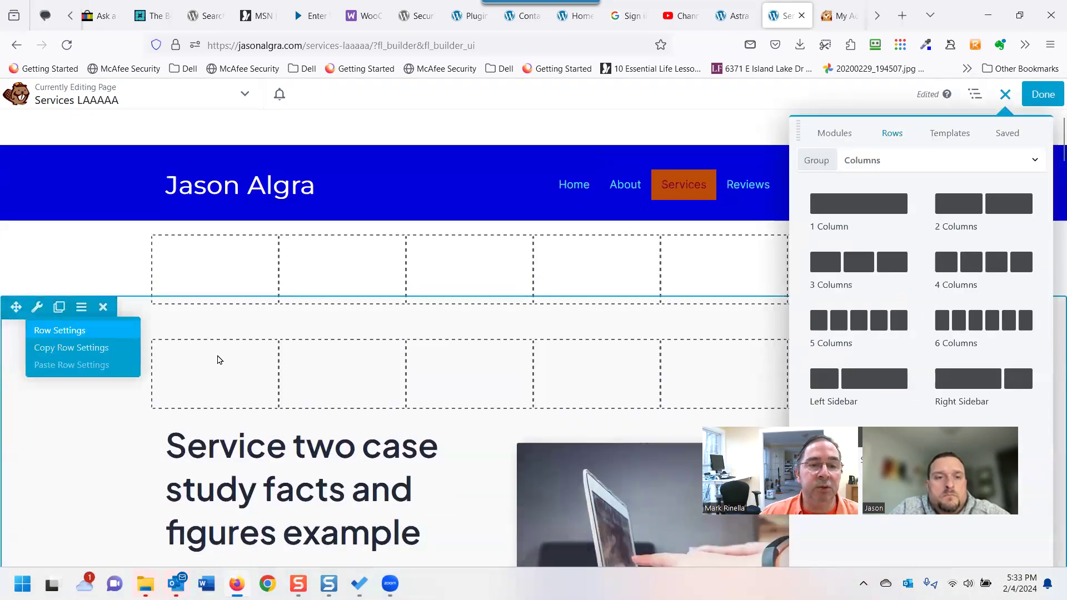
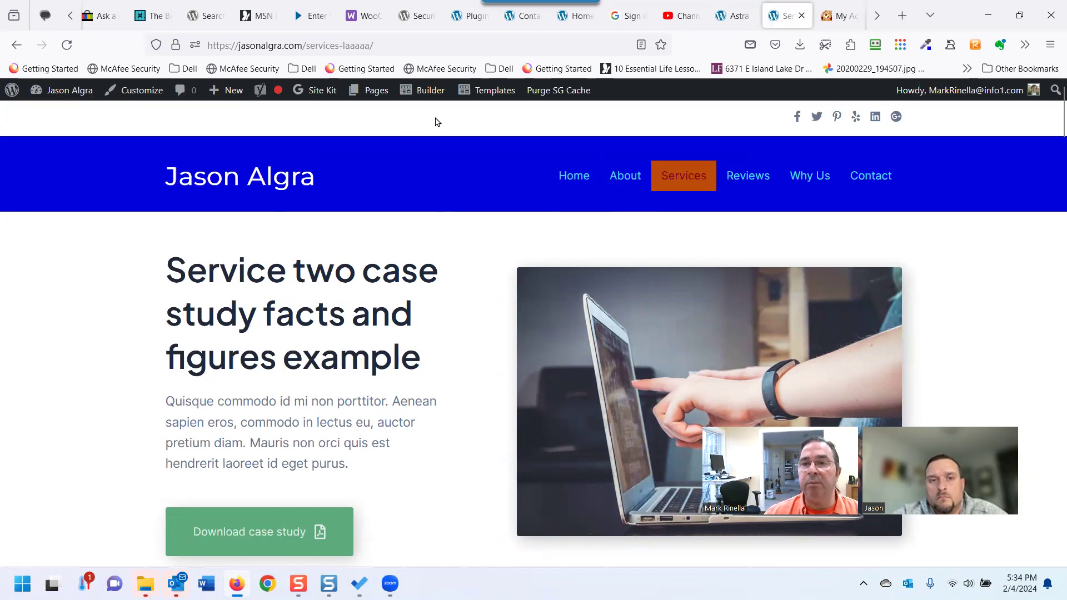
Leave the Services page for the site's Home page with the 'Live Life To The Fullest' hero.
mouse_move(224, 97)
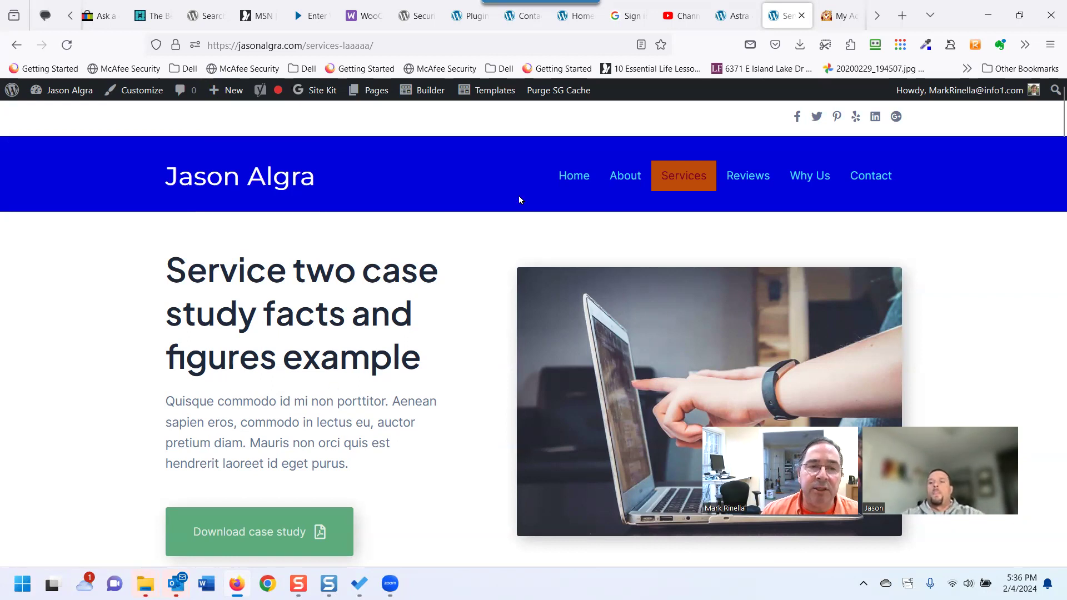
scroll(483, 341, "down", 3)
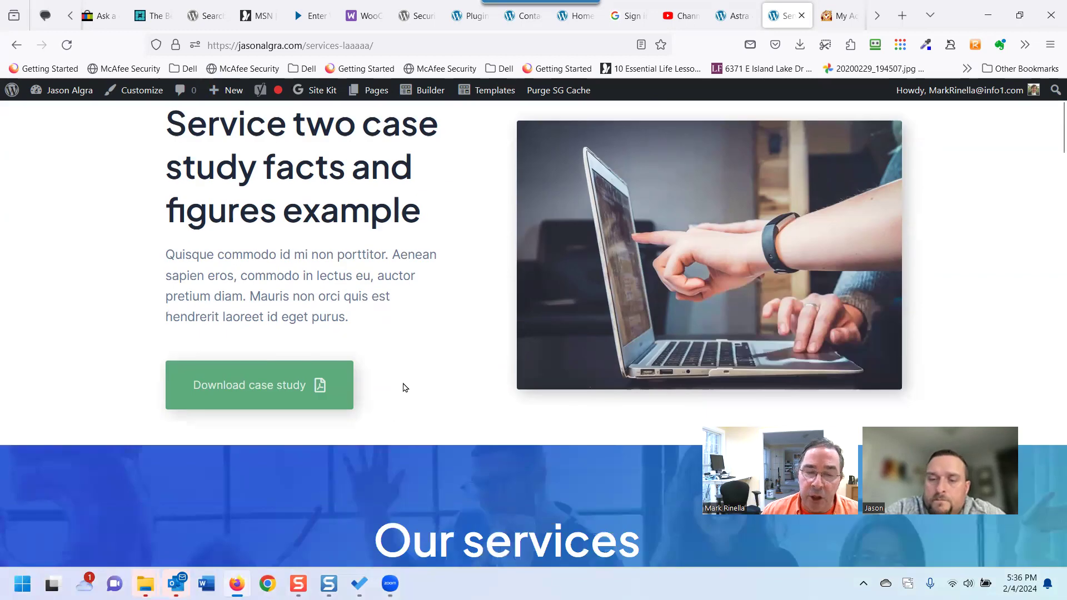
scroll(404, 386, "up", 3)
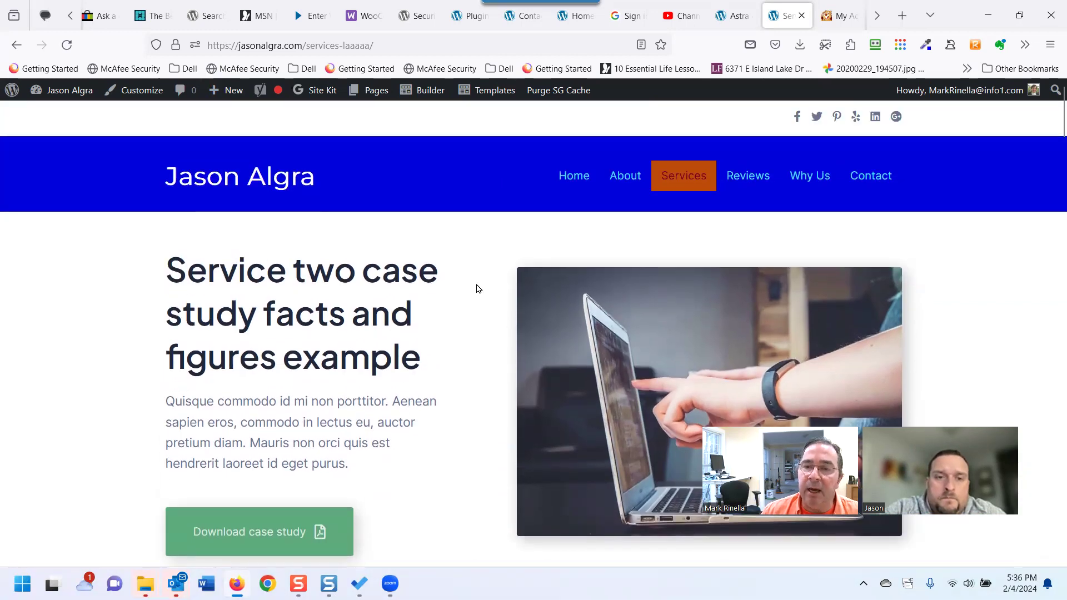
left_click(583, 184)
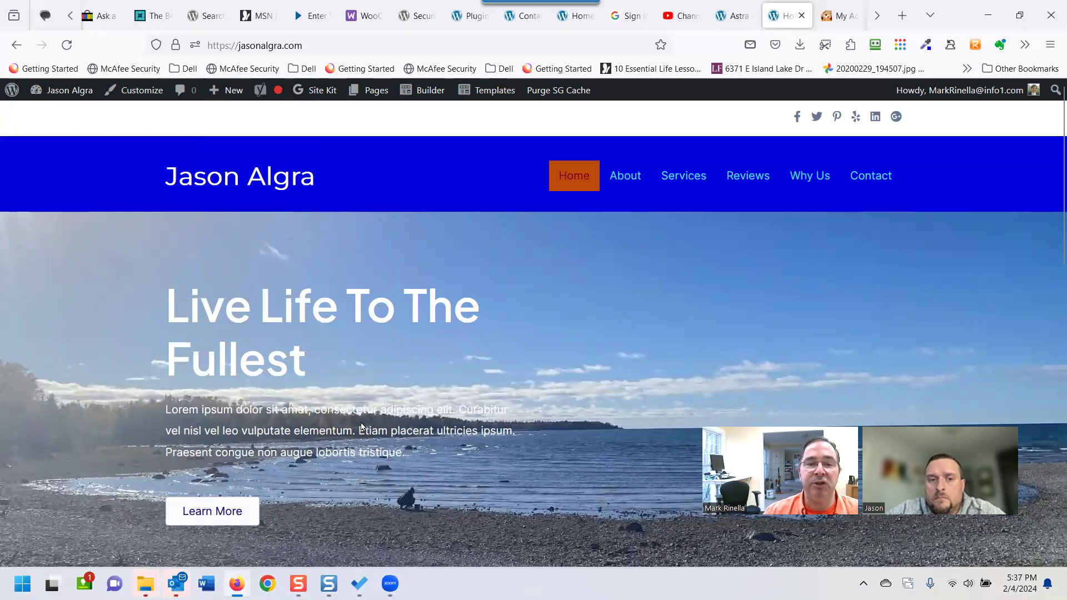
Launch Beaver Builder on the Home page from the admin bar's Builder link.
scroll(361, 427, "down", 2)
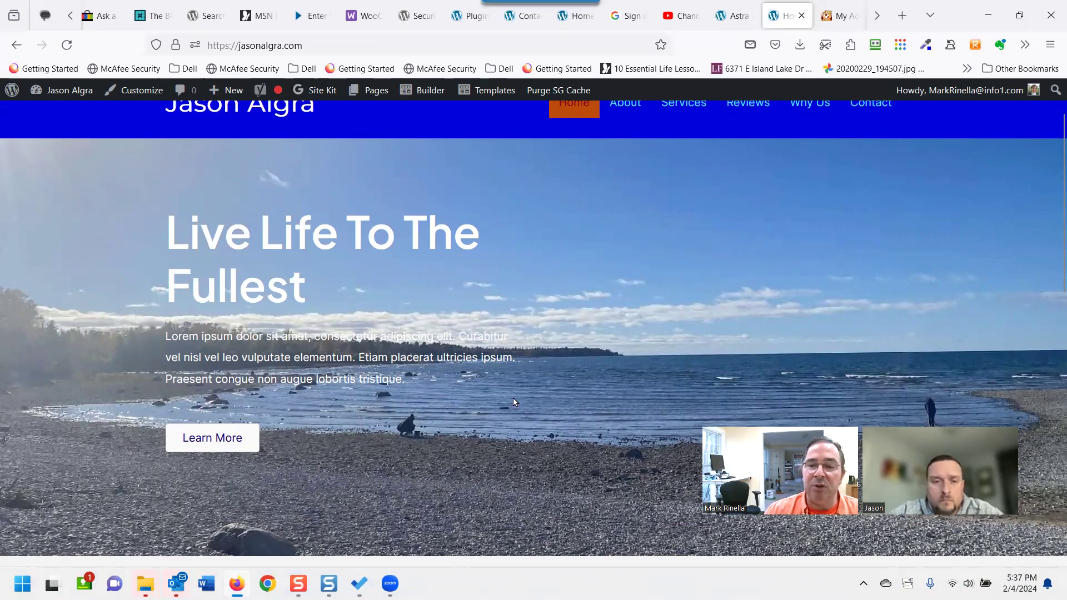
scroll(512, 398, "down", 5)
scroll(466, 410, "down", 3)
scroll(468, 405, "up", 5)
scroll(367, 366, "up", 4)
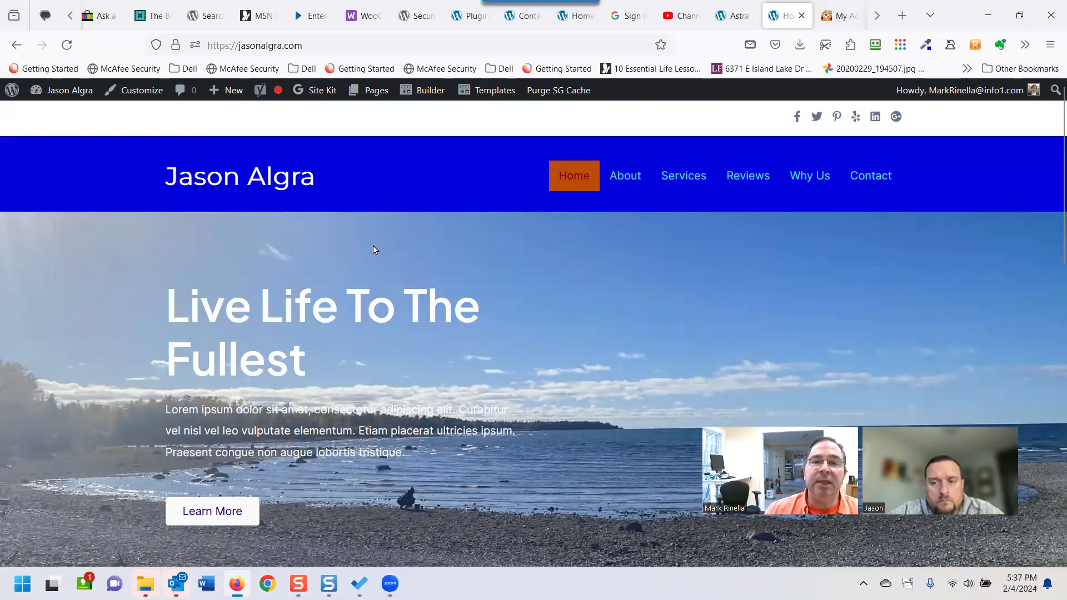
left_click(425, 94)
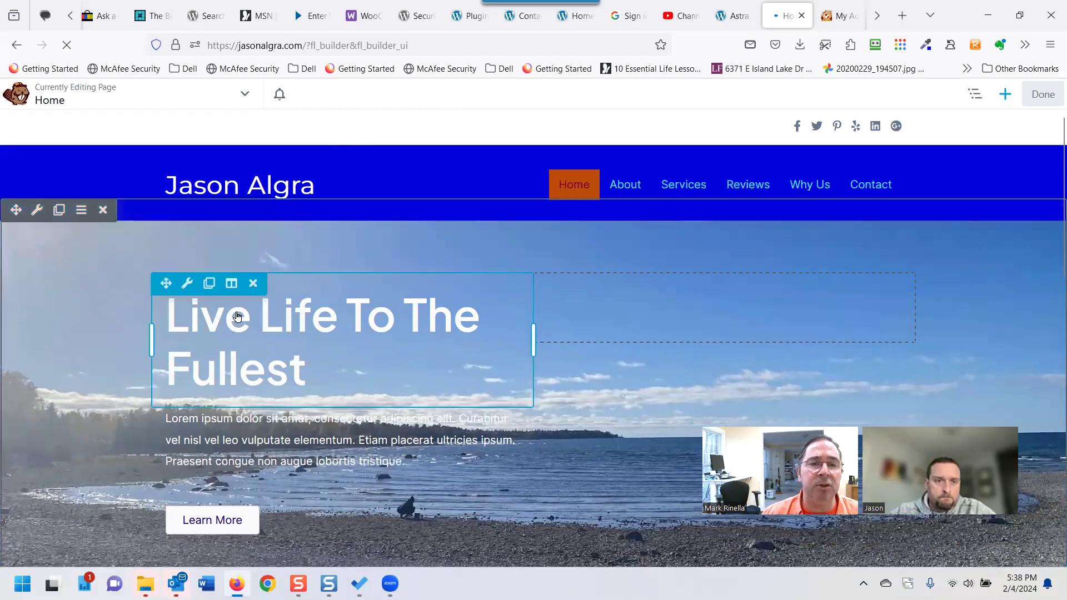
Turn on Responsive Editing from Tools, previewing the Home page at Large (1200 px).
left_click(245, 94)
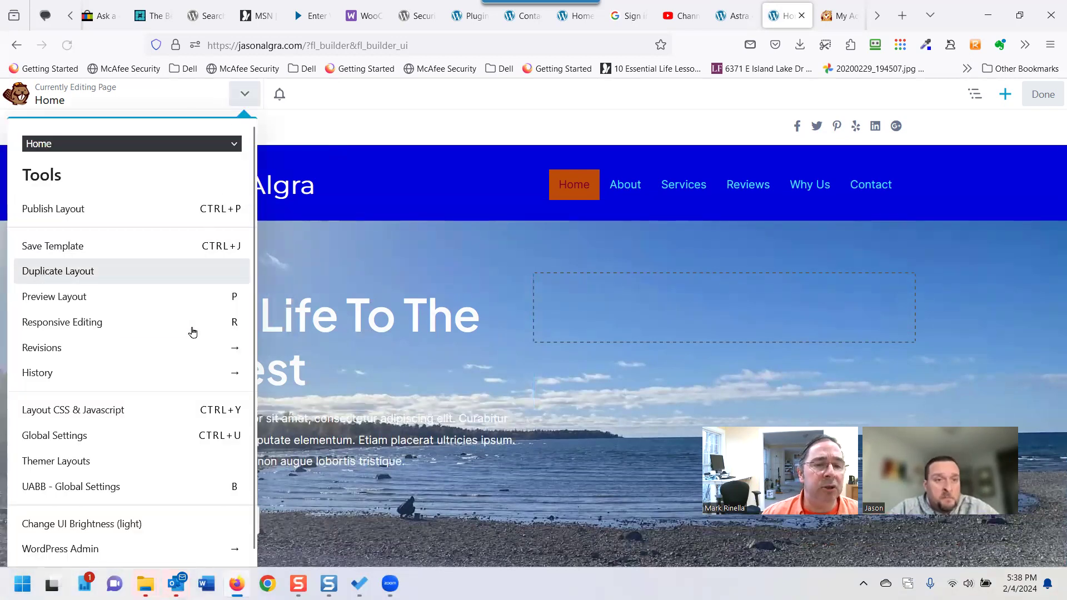
left_click(150, 322)
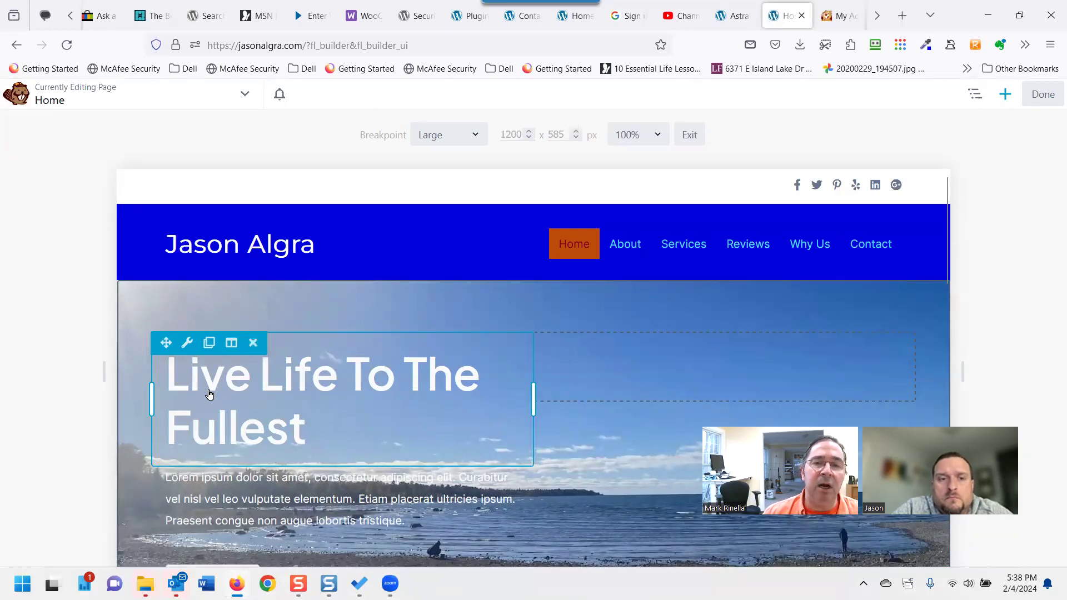
Set the 'Live Life To The Fullest' heading font size to 40 px at Large and save.
left_click(241, 394)
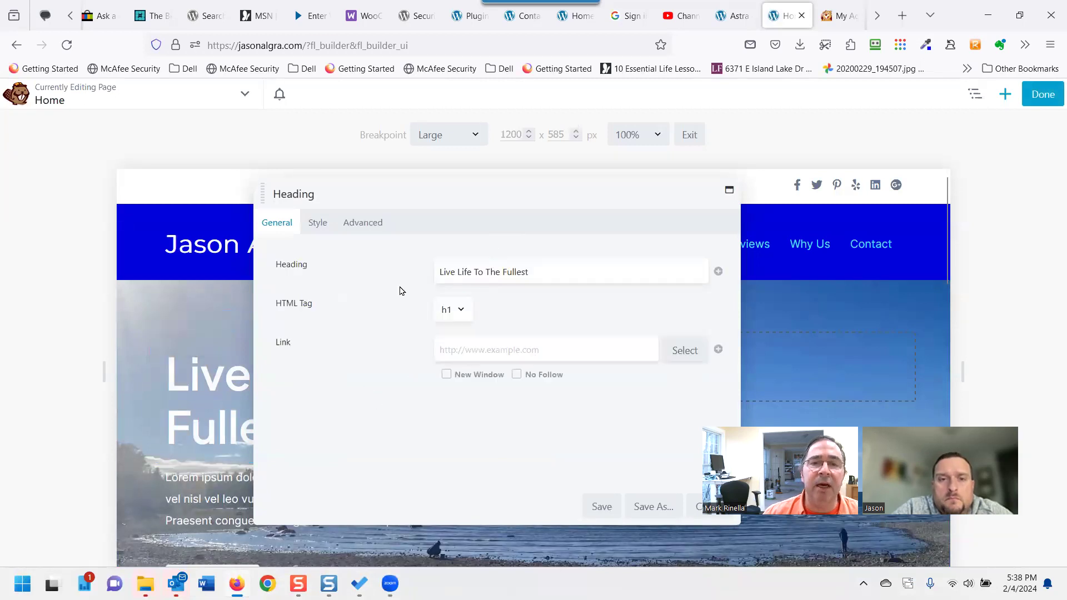
left_click(317, 224)
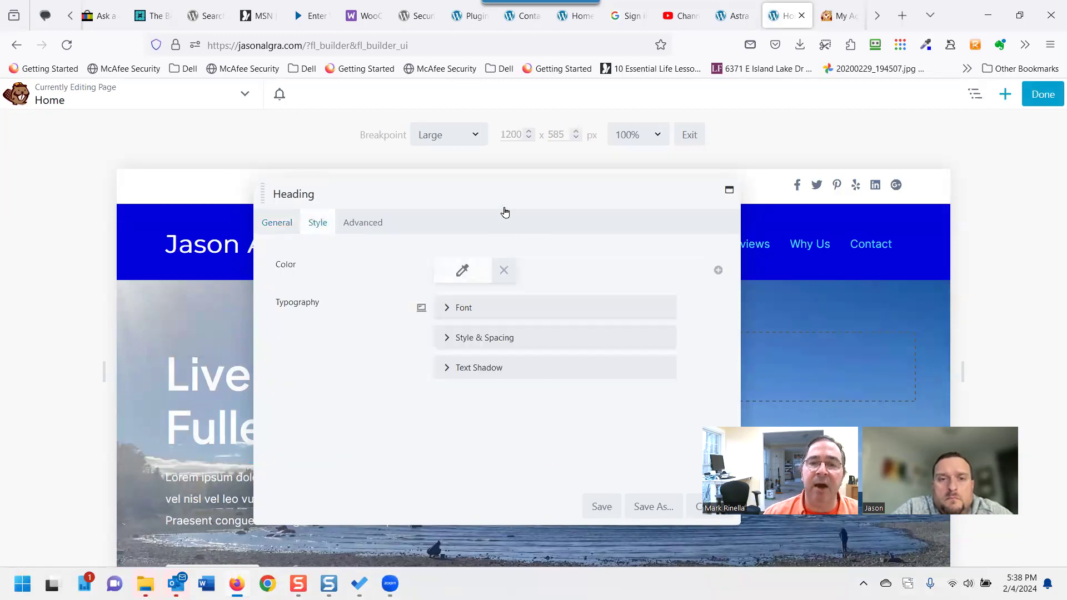
left_click_drag(503, 199, 714, 184)
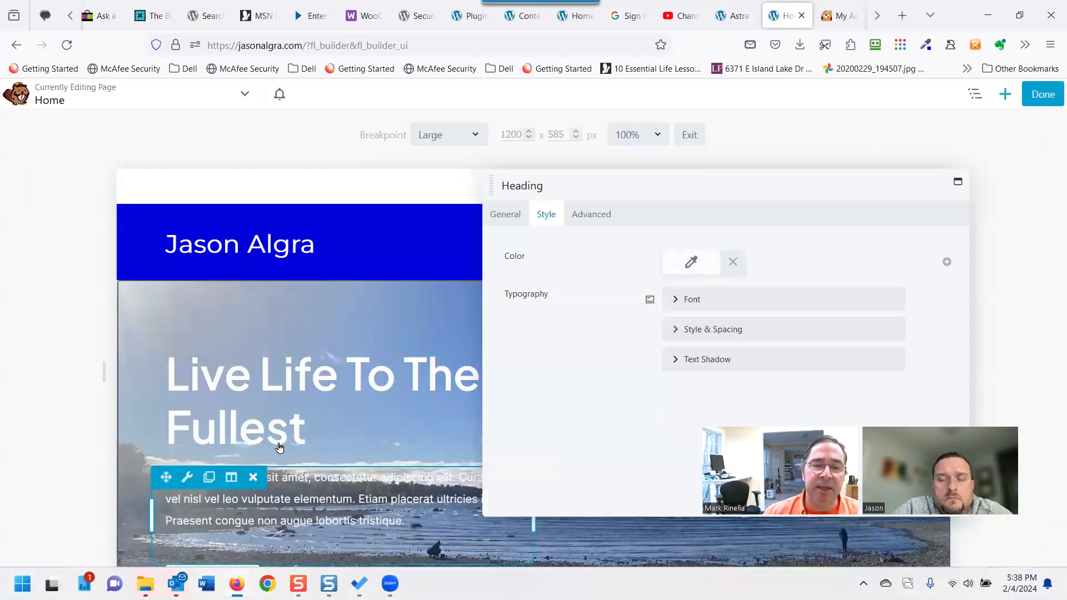
left_click(671, 300)
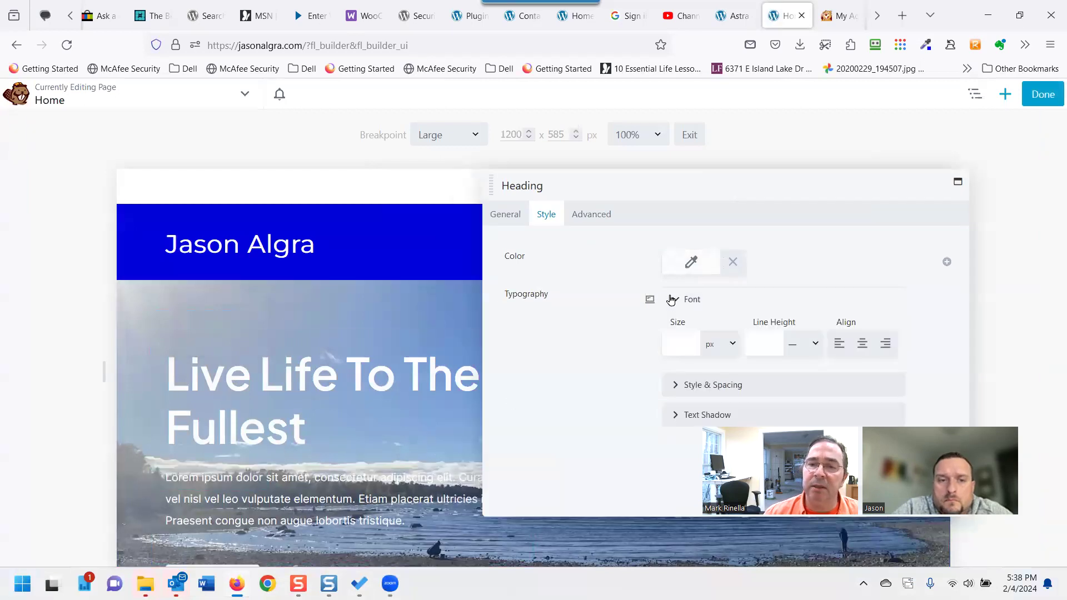
left_click(677, 351)
left_click_drag(679, 374, 774, 376)
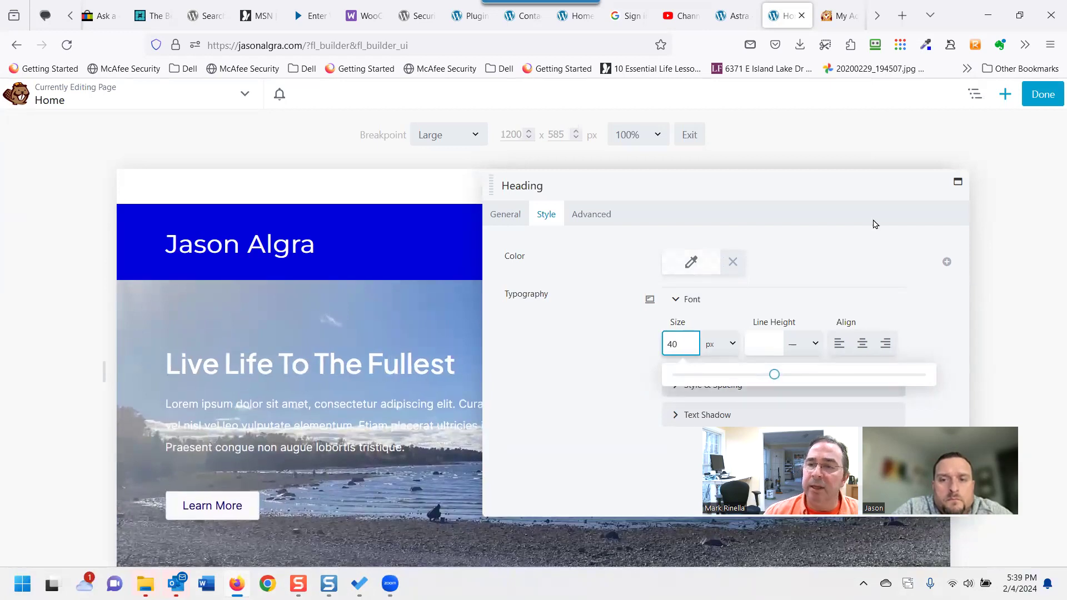
left_click_drag(804, 185, 478, 165)
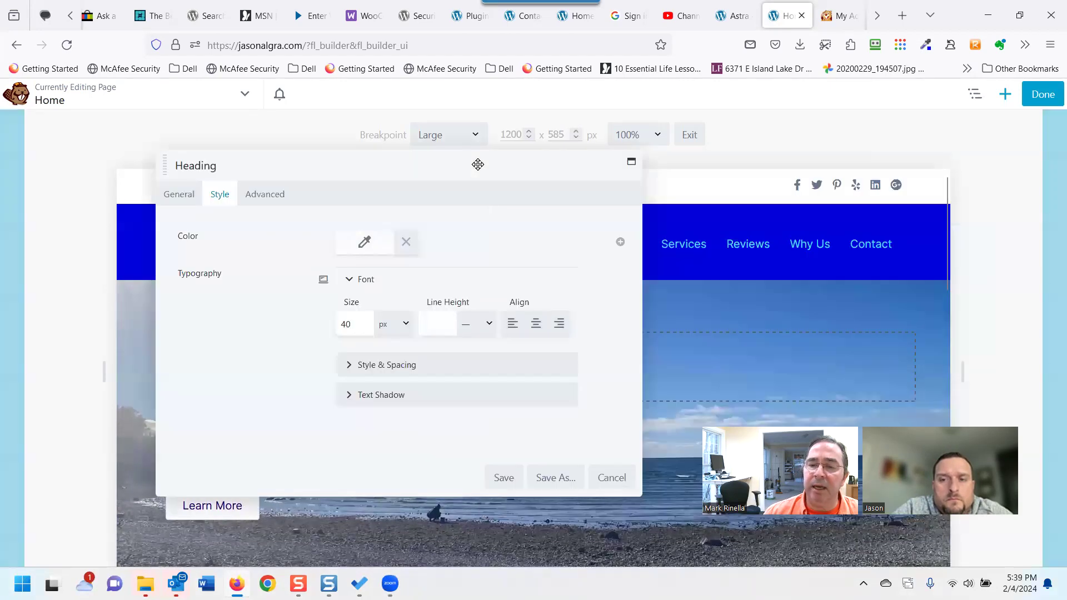
left_click(512, 483)
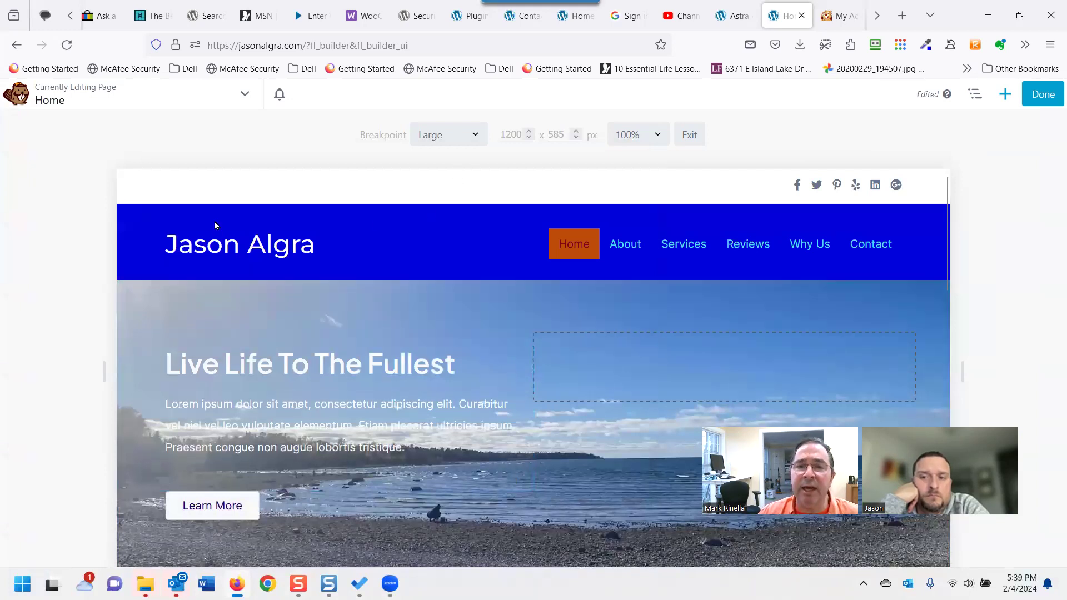
Switch the responsive preview to the Medium breakpoint (800 px).
left_click(445, 140)
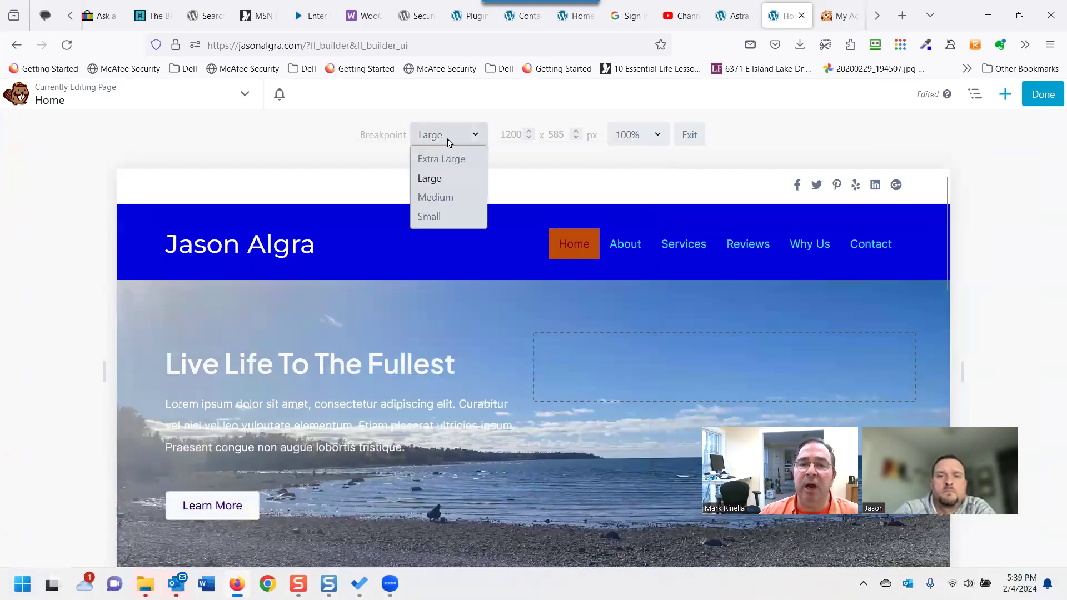
left_click(435, 210)
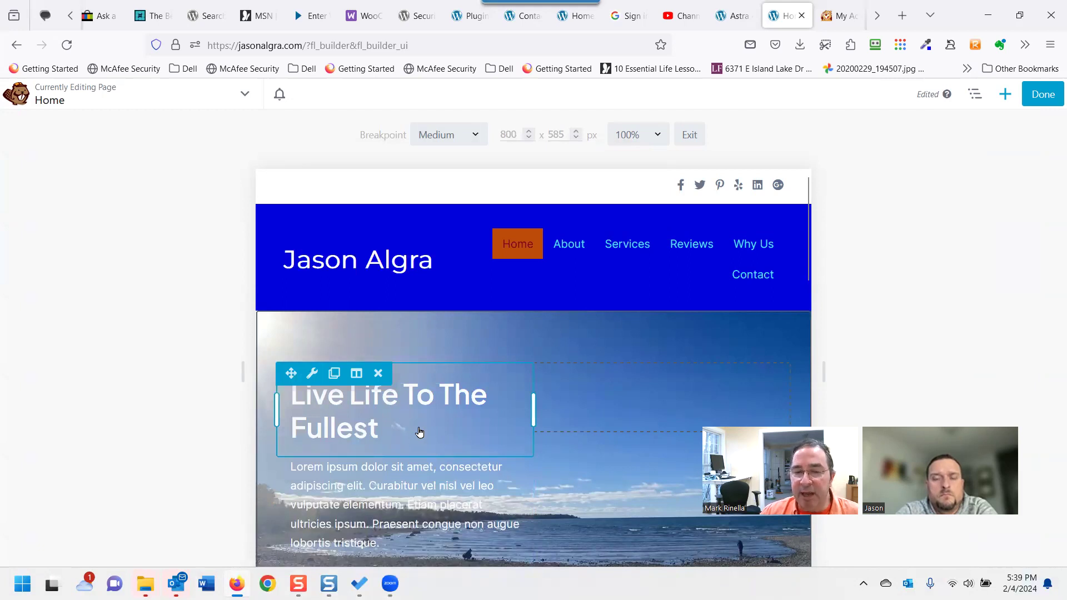
left_click(446, 144)
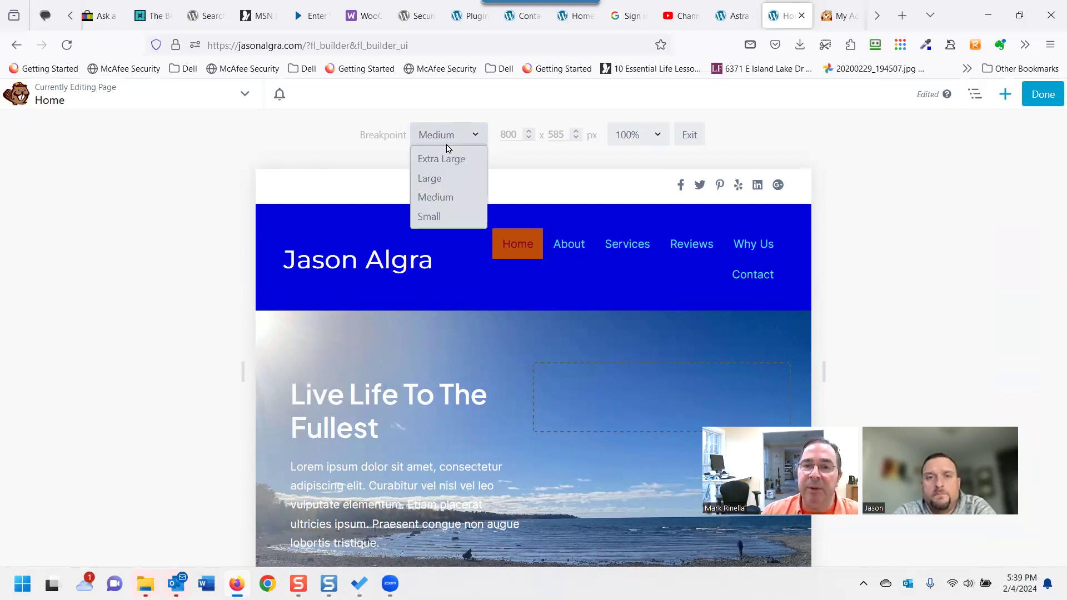
left_click(443, 135)
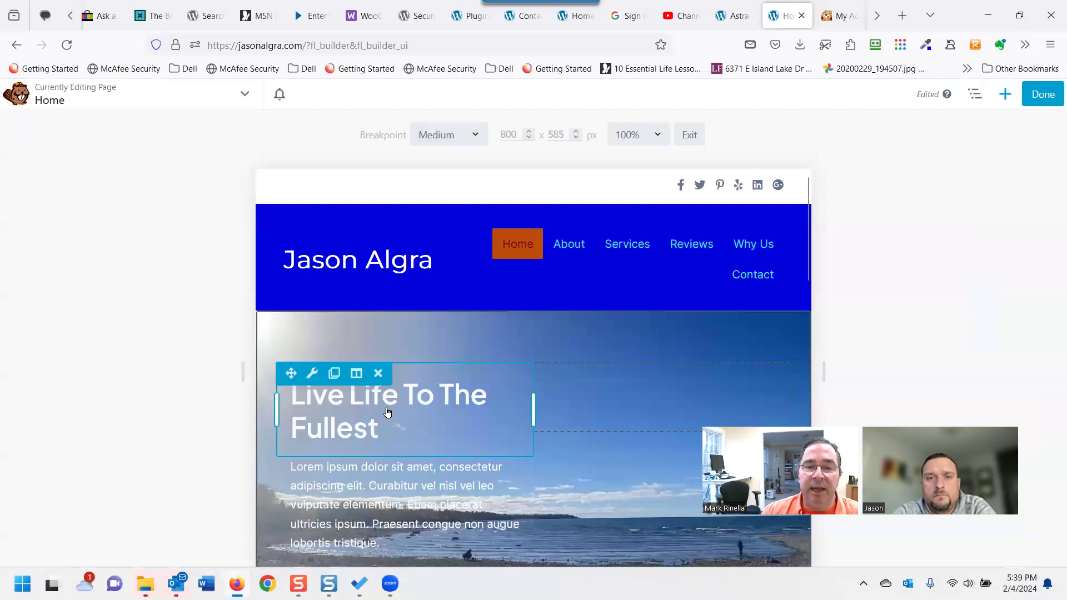
Set the hero heading's font size to 28 px at Medium and save.
left_click(365, 420)
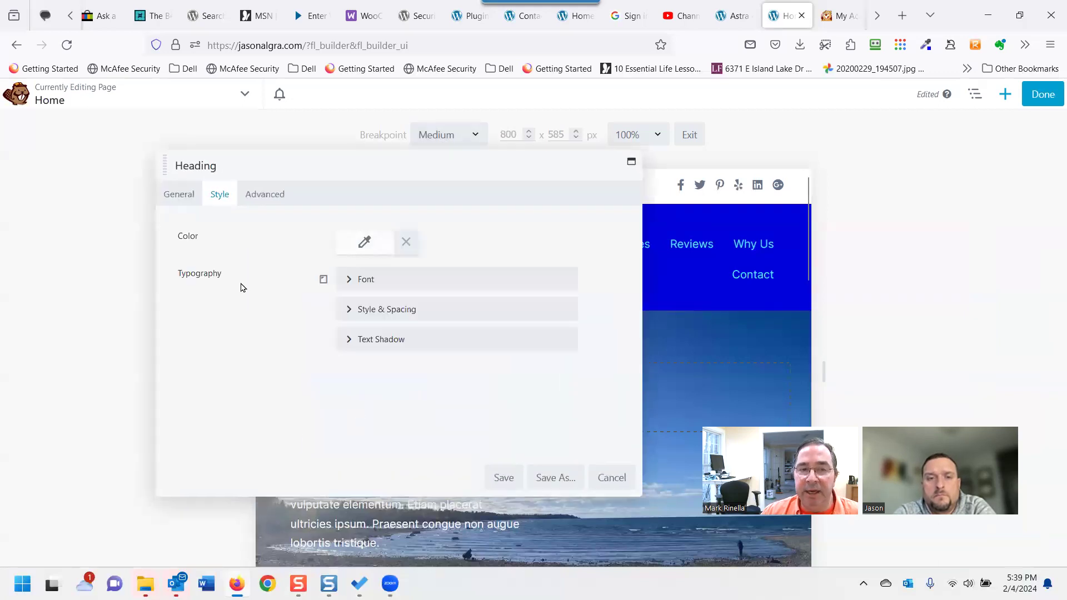
left_click(356, 272)
left_click_drag(369, 166, 678, 174)
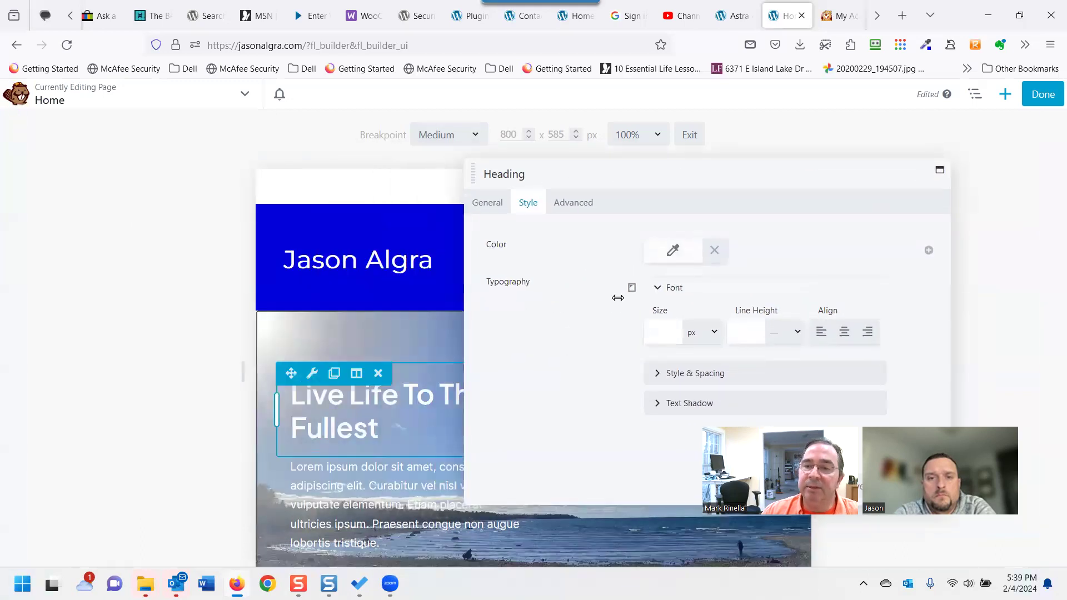
left_click(659, 332)
left_click_drag(654, 364, 725, 370)
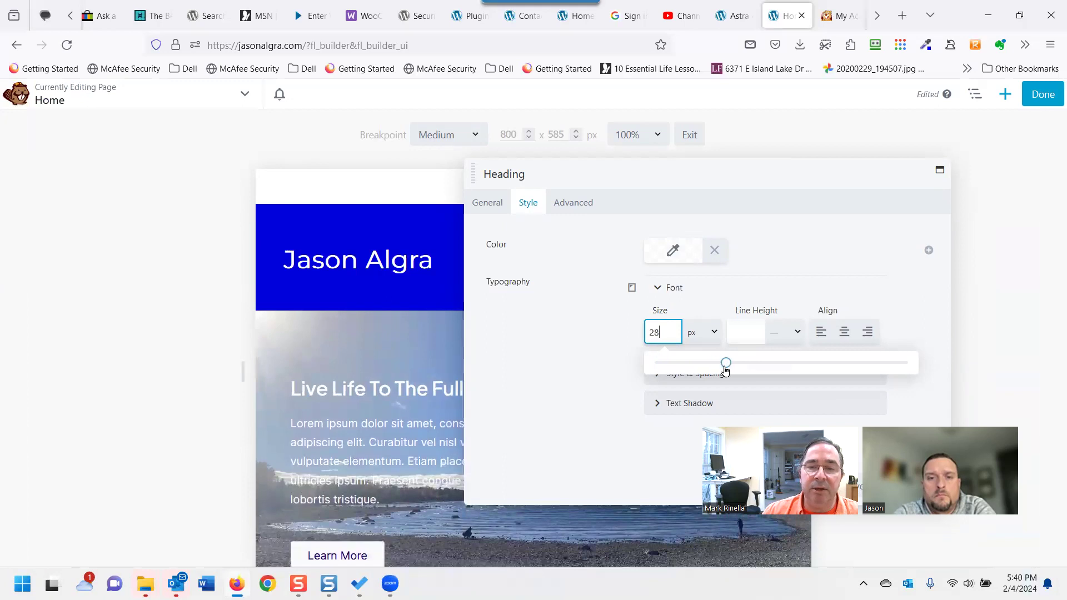
left_click_drag(766, 173, 563, 121)
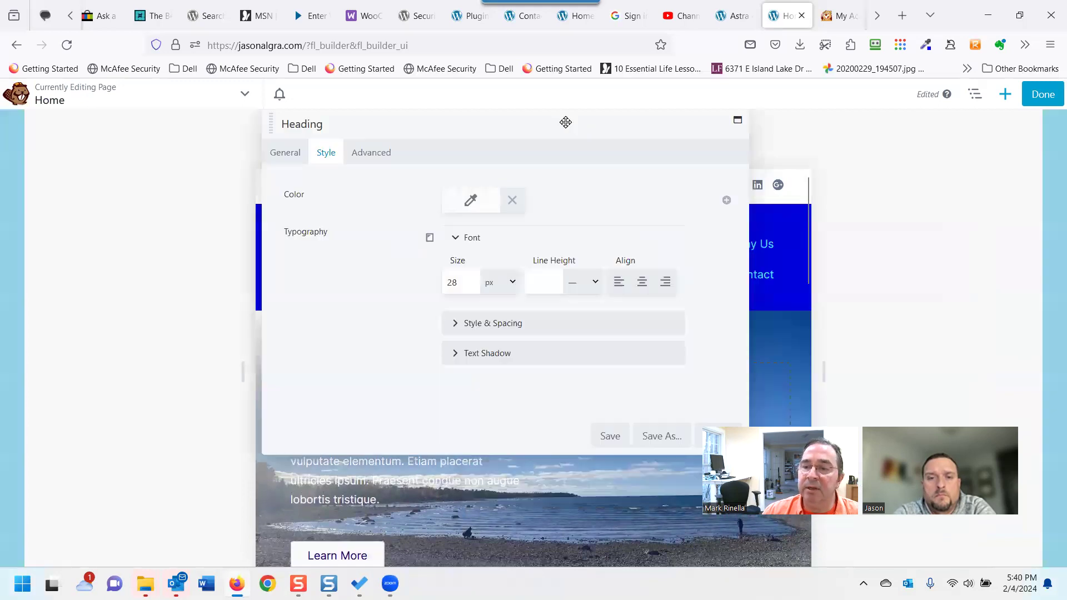
left_click(610, 438)
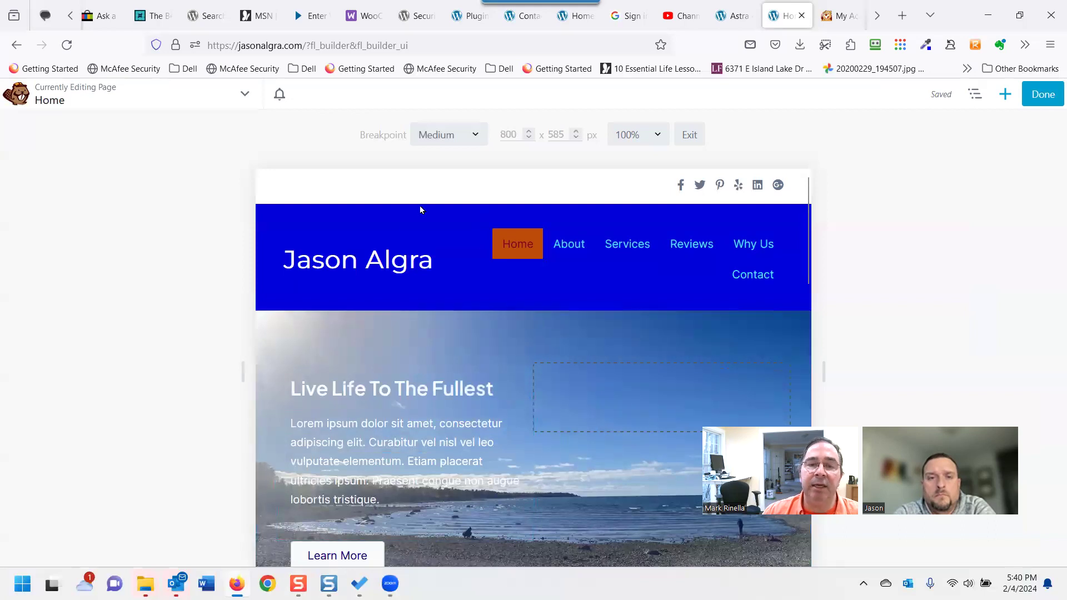
left_click(475, 137)
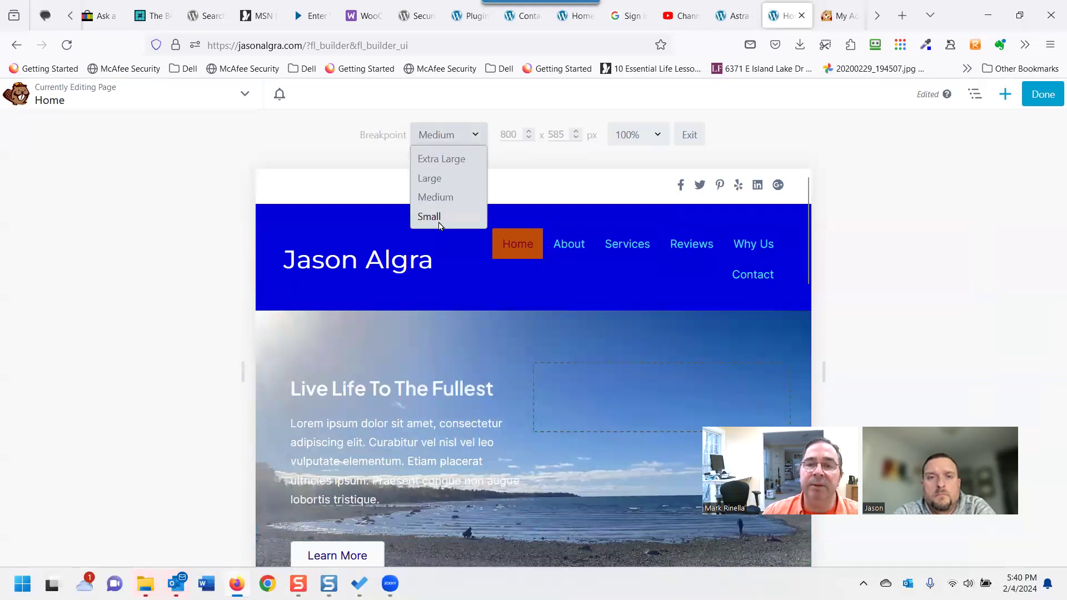
Review the Home page at the Small breakpoint (360 px), then click Done for publish options.
left_click(439, 221)
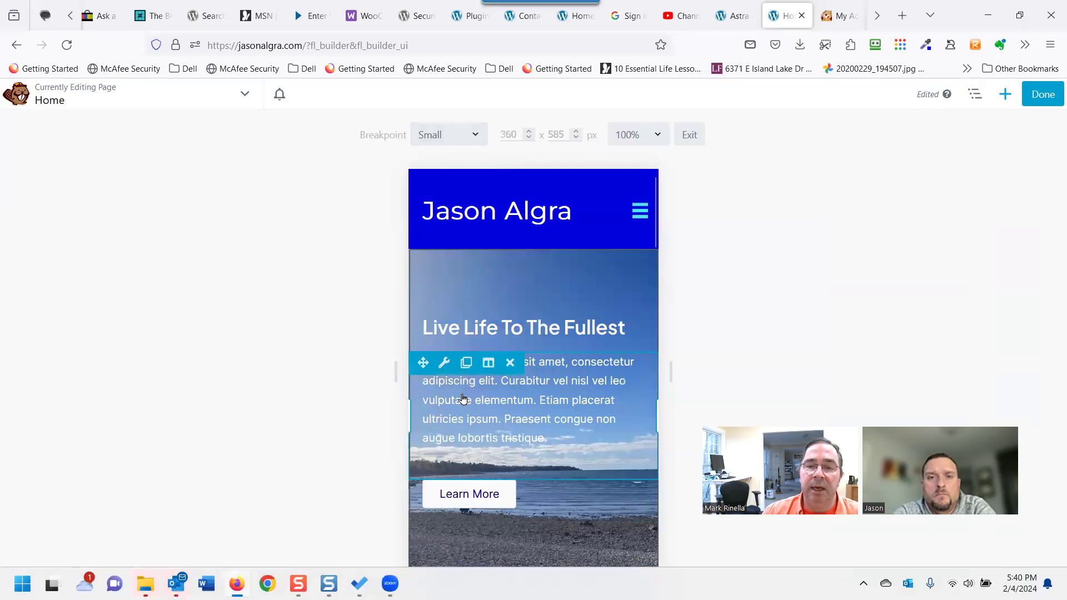
scroll(558, 355, "down", 4)
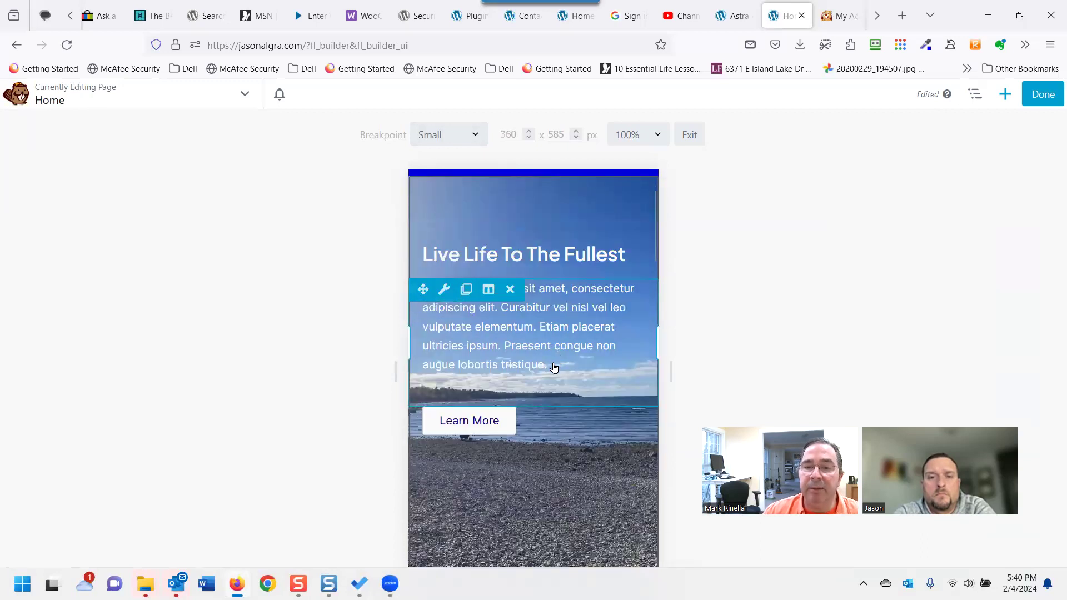
scroll(554, 366, "down", 8)
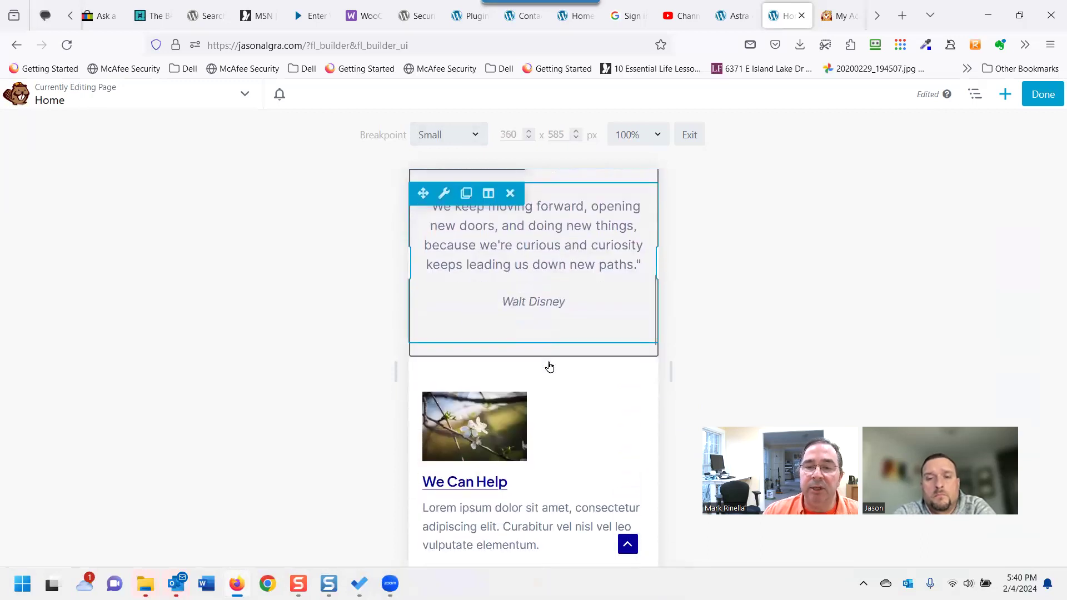
scroll(506, 367, "down", 1)
scroll(492, 340, "up", 1)
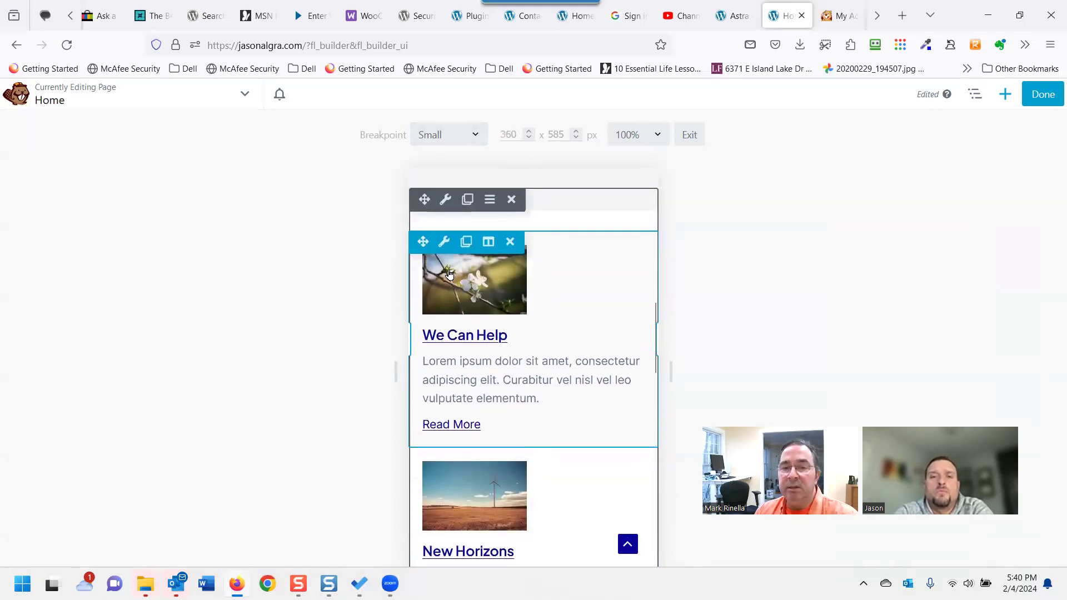
mouse_move(451, 254)
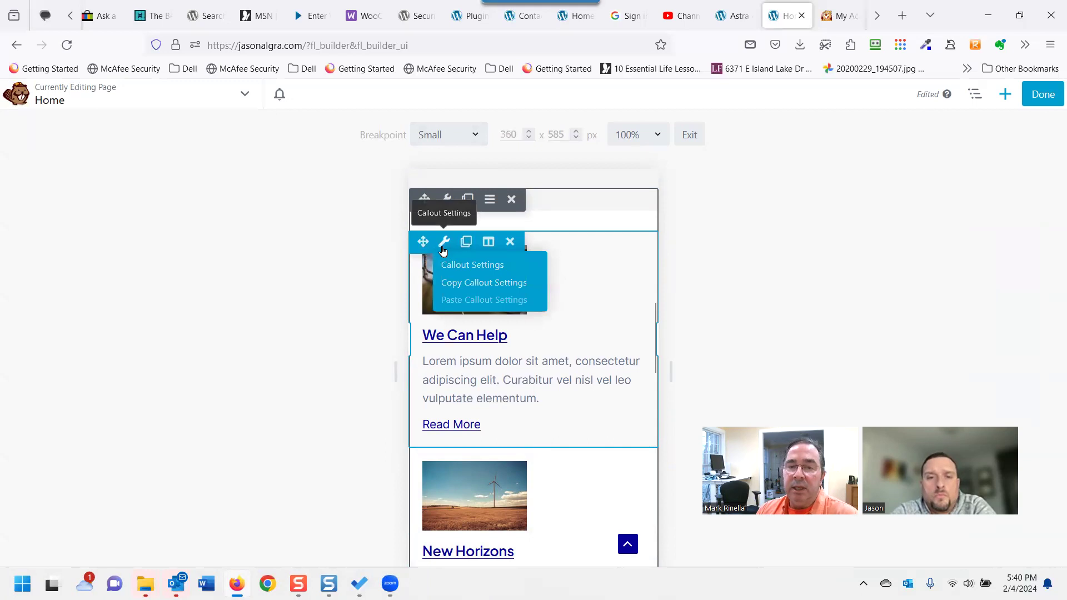
scroll(516, 325, "down", 3)
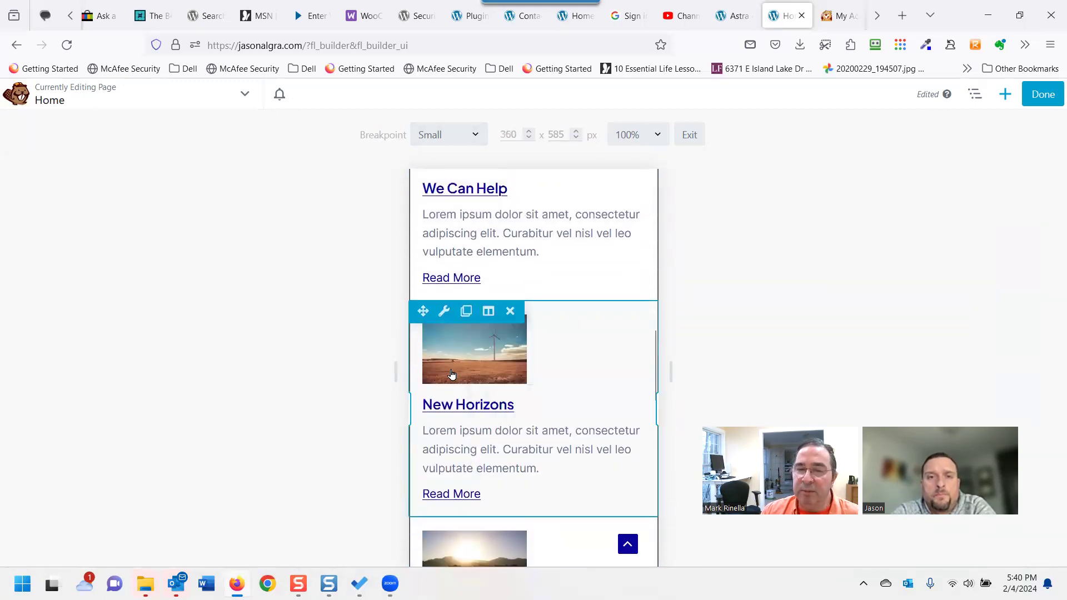
scroll(511, 357, "down", 6)
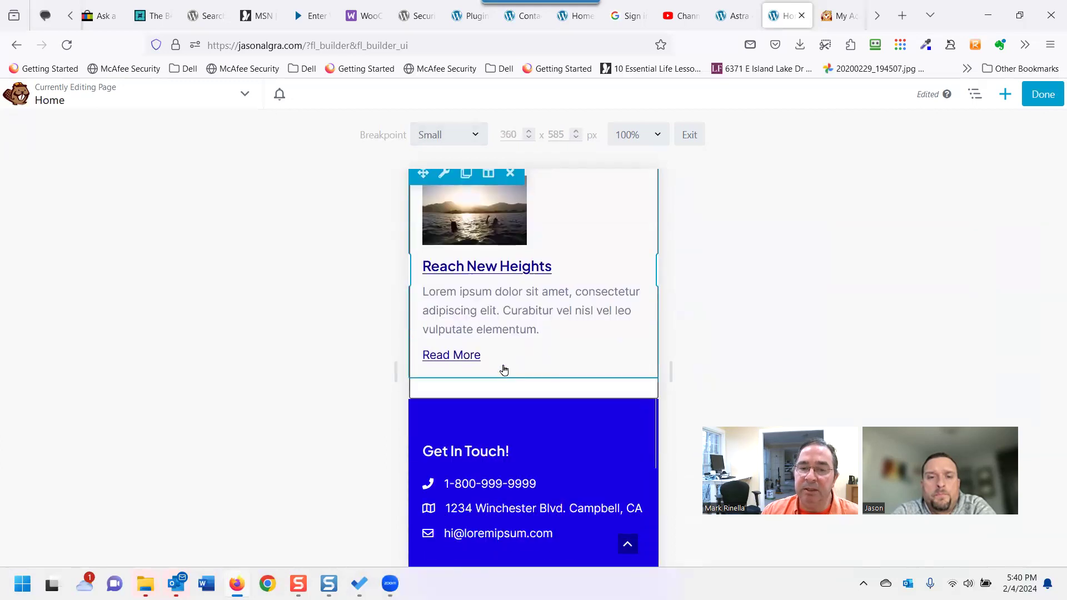
scroll(525, 358, "down", 1)
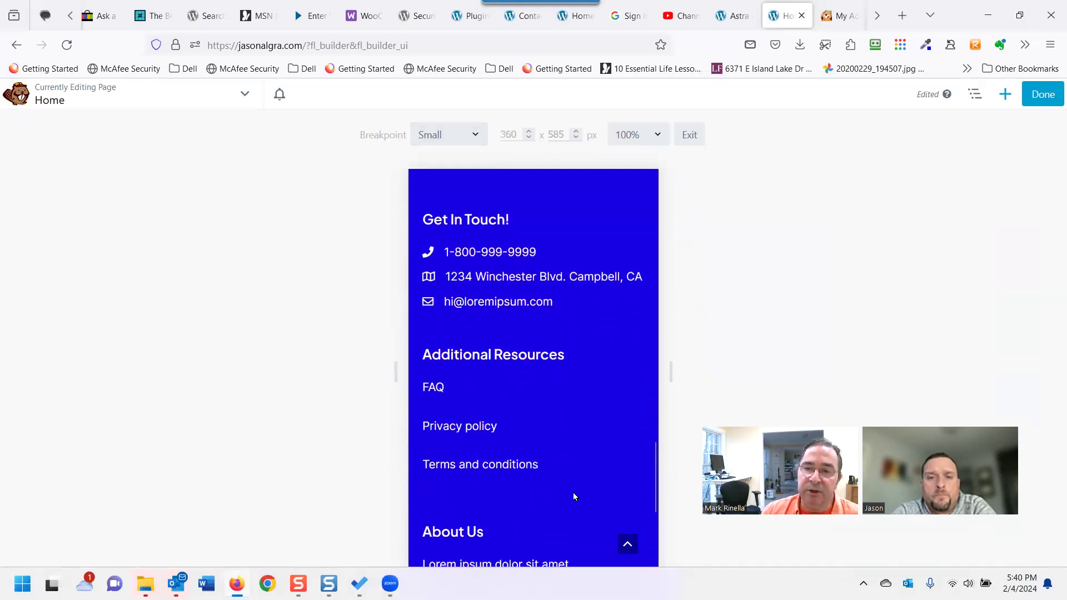
scroll(573, 495, "up", 4)
left_click(1042, 95)
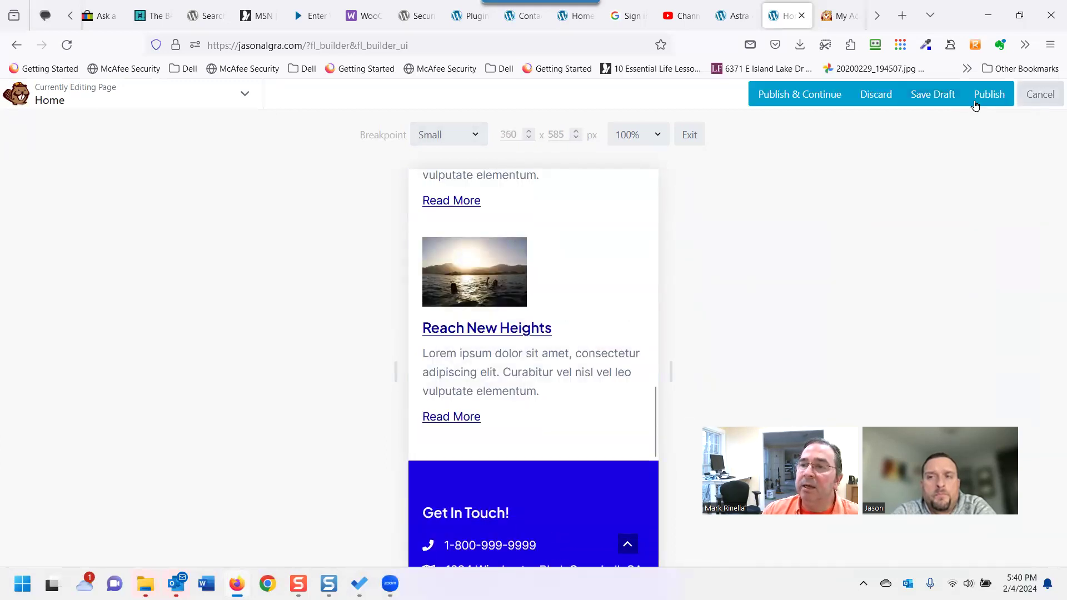
Publish the Home page edits, then relaunch Beaver Builder on the Home page.
left_click(988, 95)
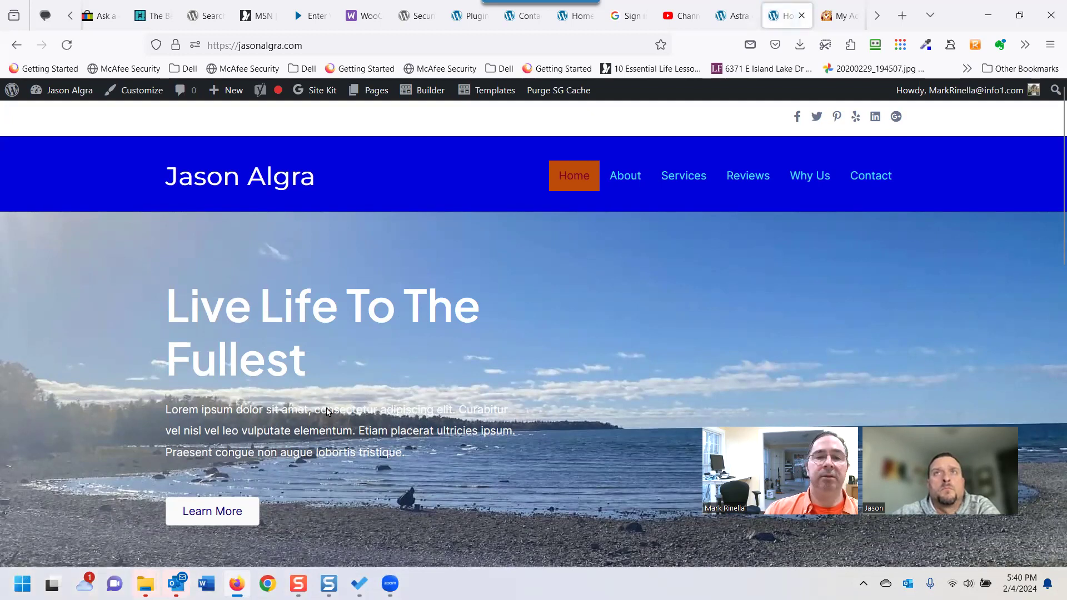
mouse_move(419, 99)
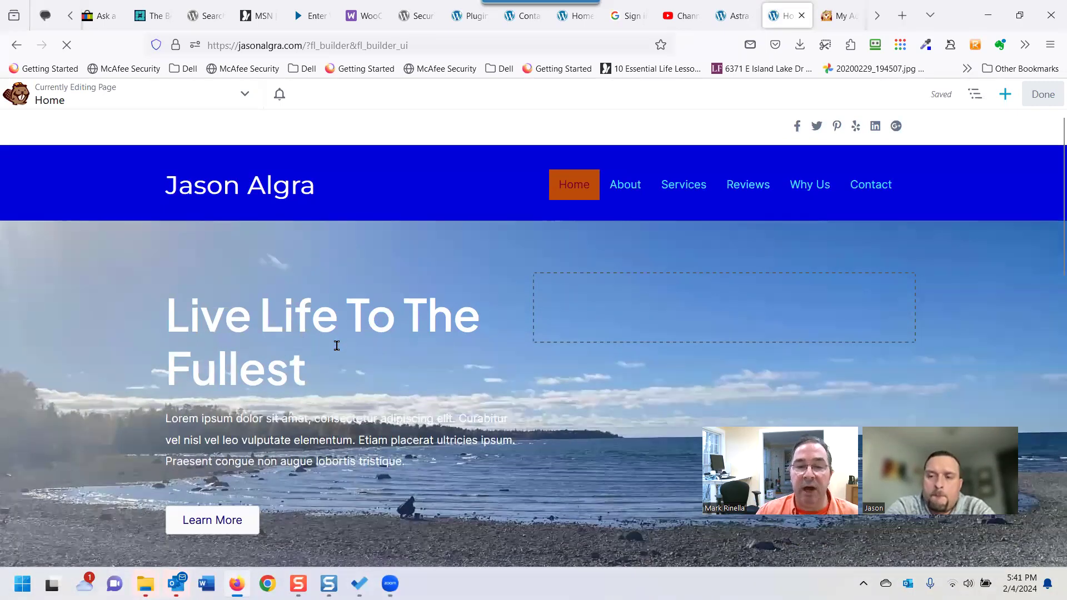
Resize the hero heading column to 51.1%, leaving the side column at 48.9%.
scroll(337, 345, "down", 1)
scroll(371, 361, "up", 1)
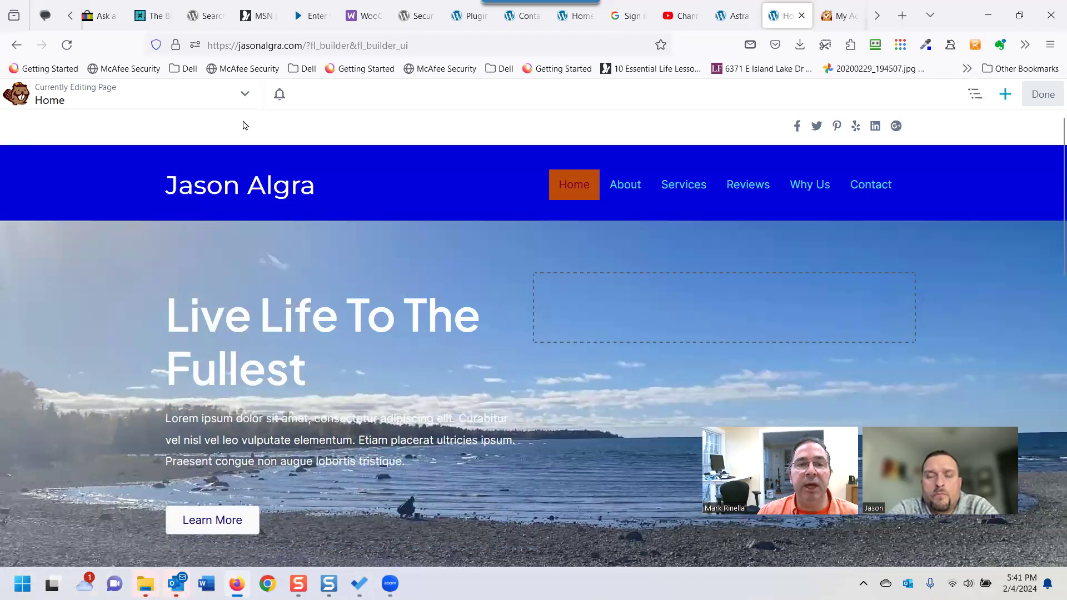
left_click(246, 94)
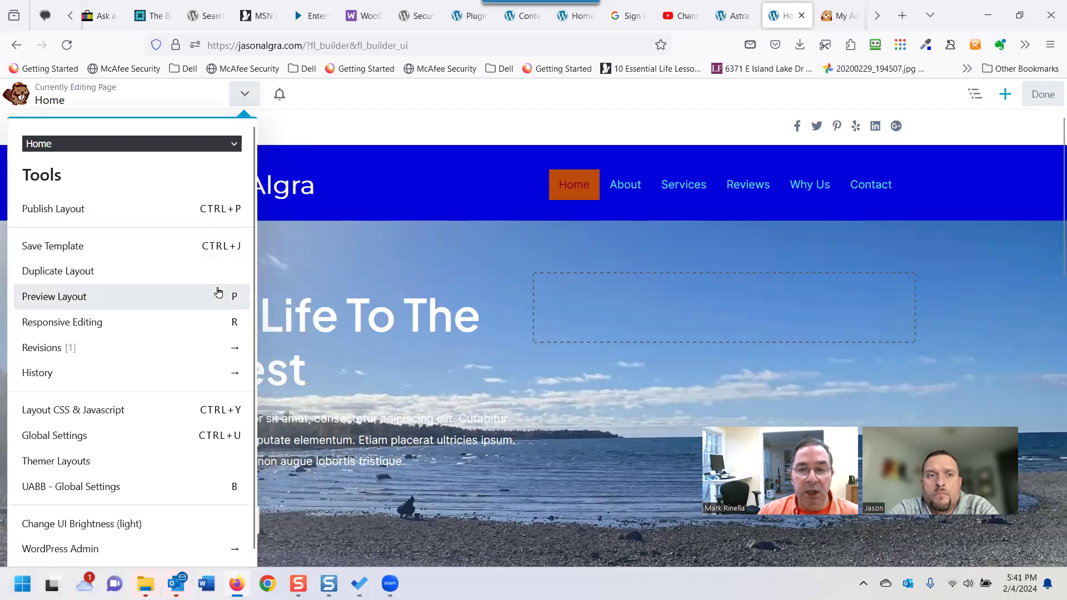
left_click(507, 284)
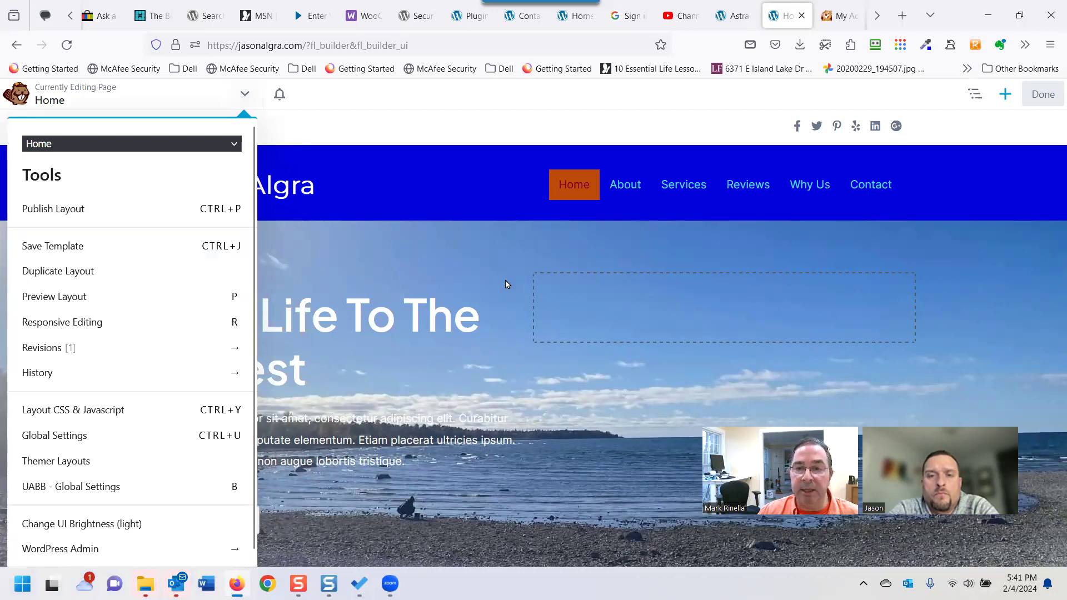
mouse_move(531, 319)
left_mouse_down()
mouse_move(684, 321)
mouse_move(541, 324)
left_mouse_up()
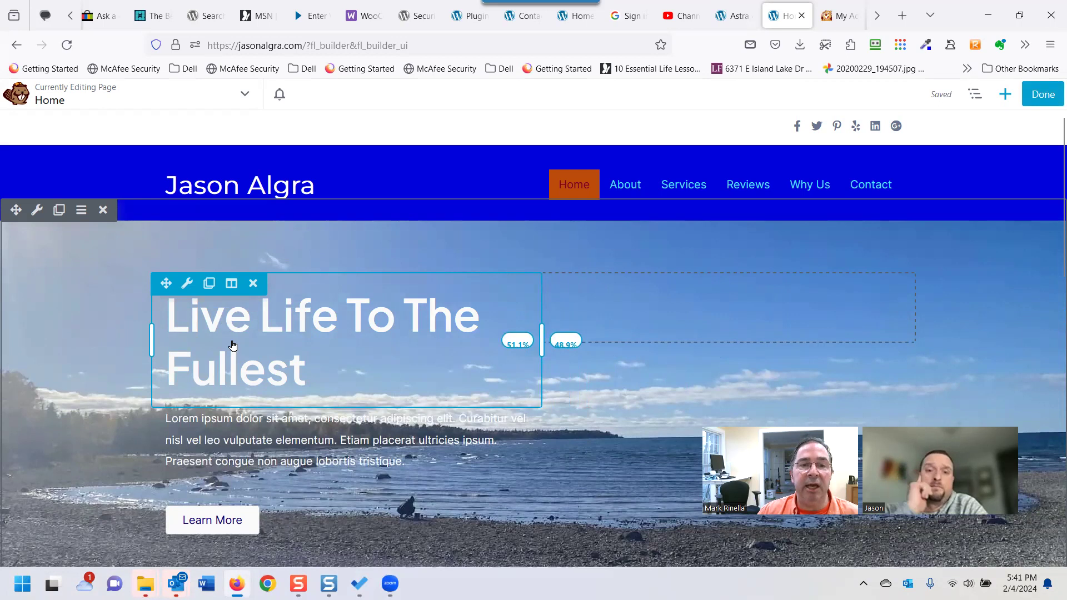
left_click(249, 99)
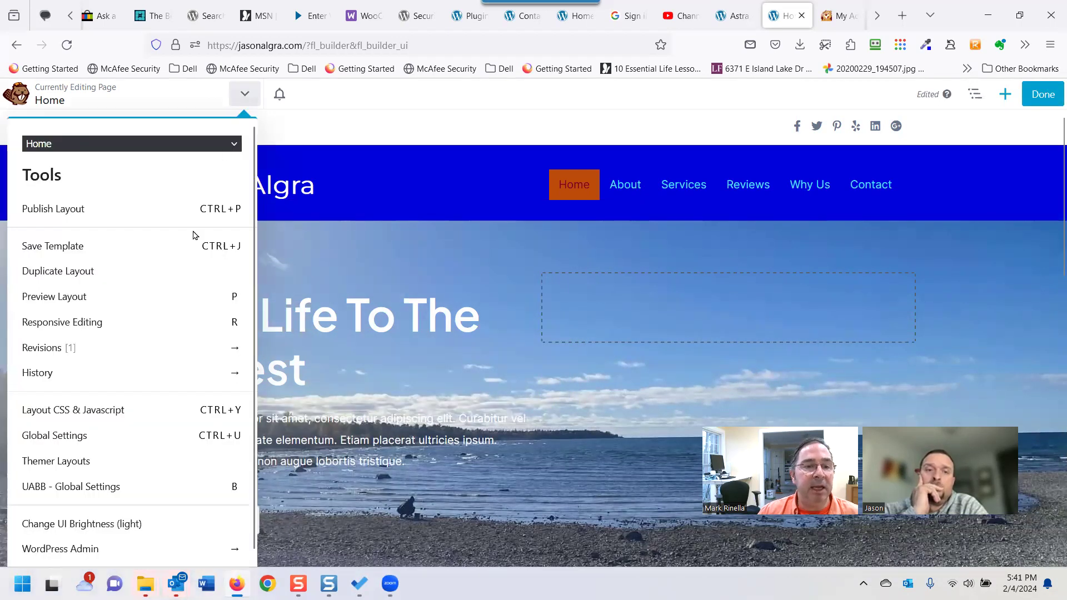
Turn on Responsive Editing and preview the Home page at Extra Large (1461 px).
left_click(161, 323)
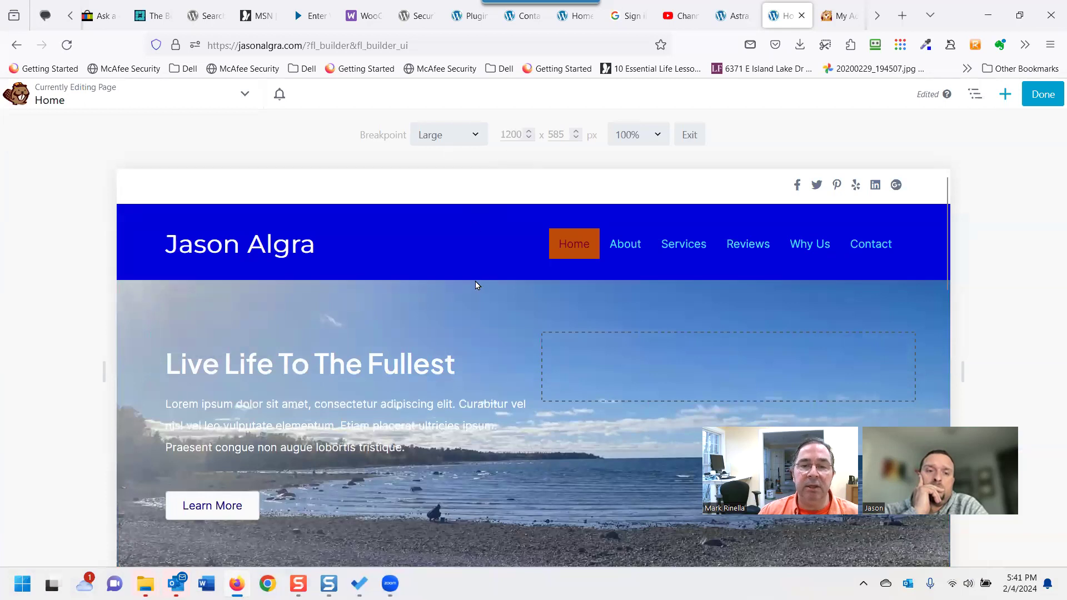
left_click(501, 134)
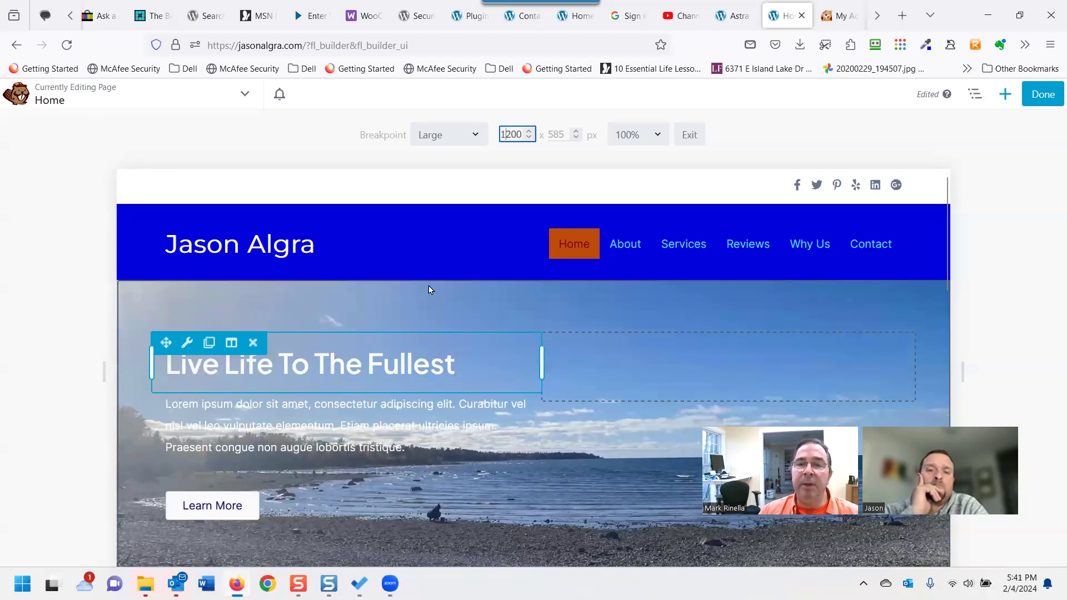
left_click(465, 142)
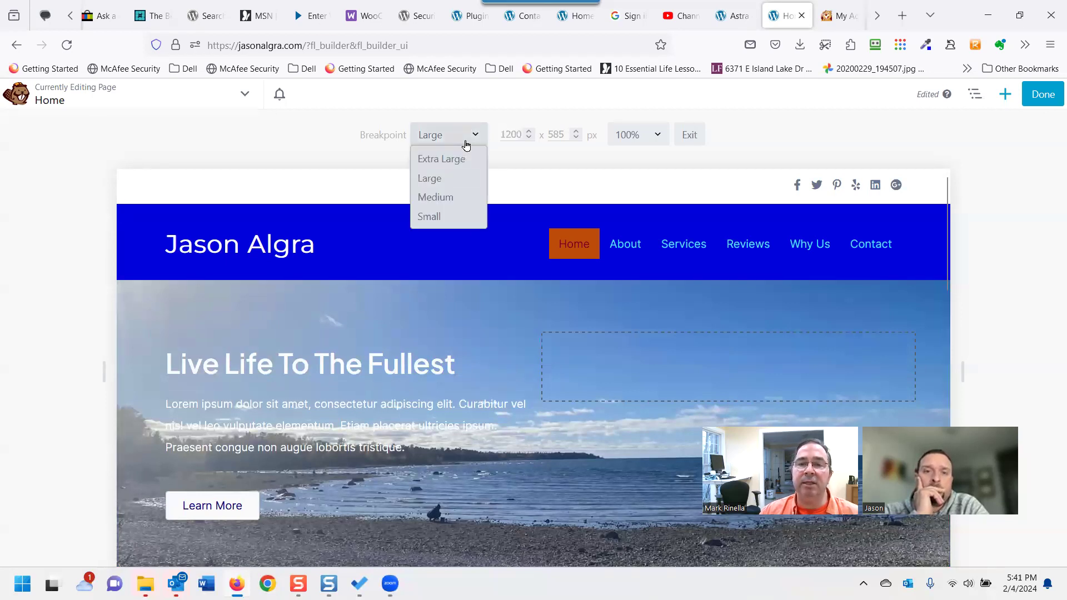
left_click(444, 159)
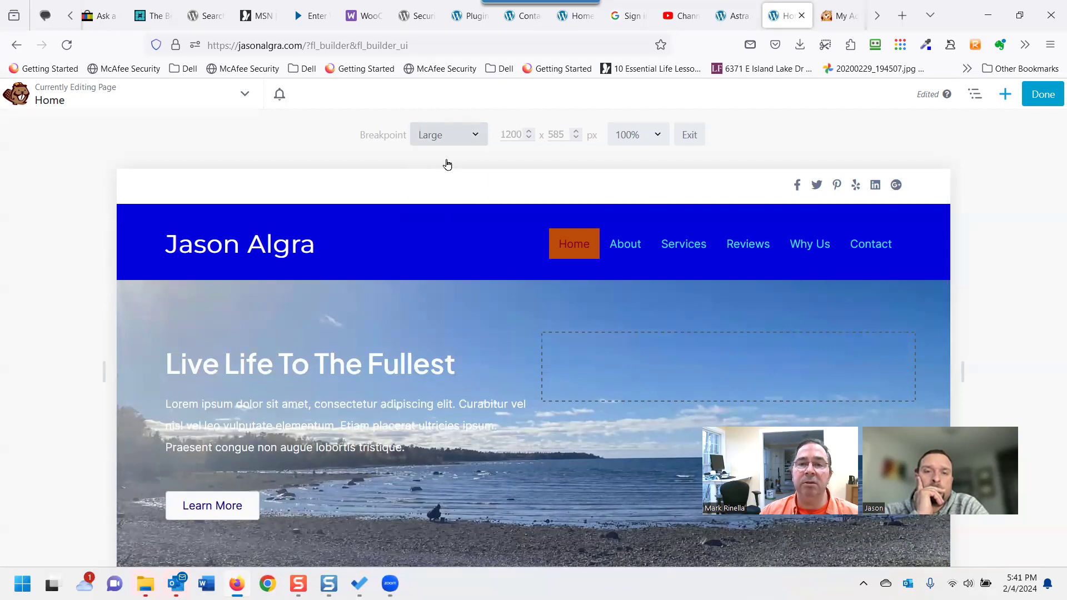
mouse_move(333, 421)
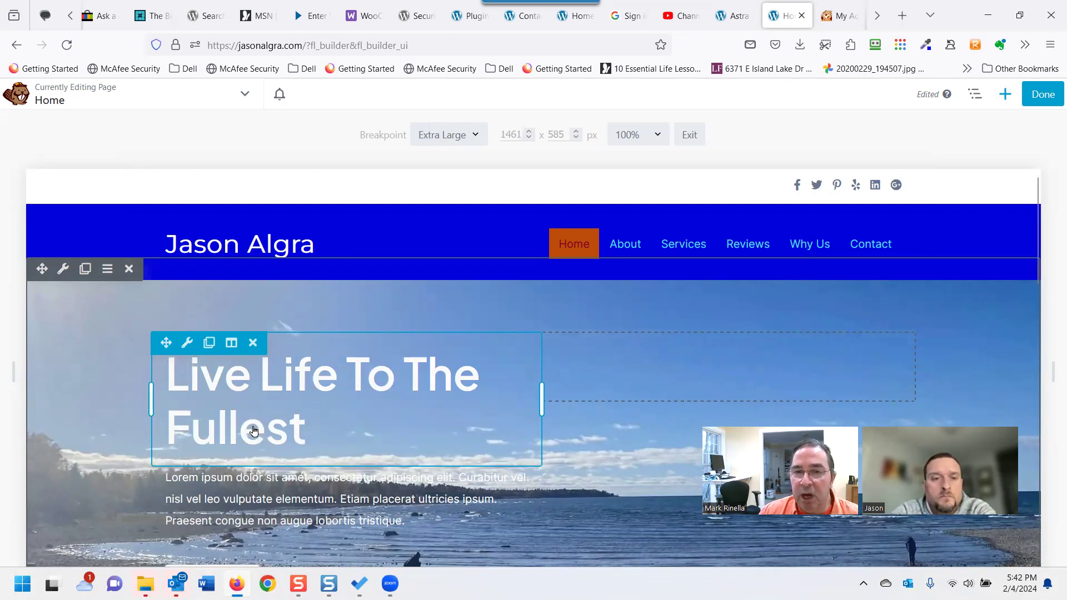
Drag the hero heading's font size slider down to 40 px at Extra Large and save.
left_click(186, 342)
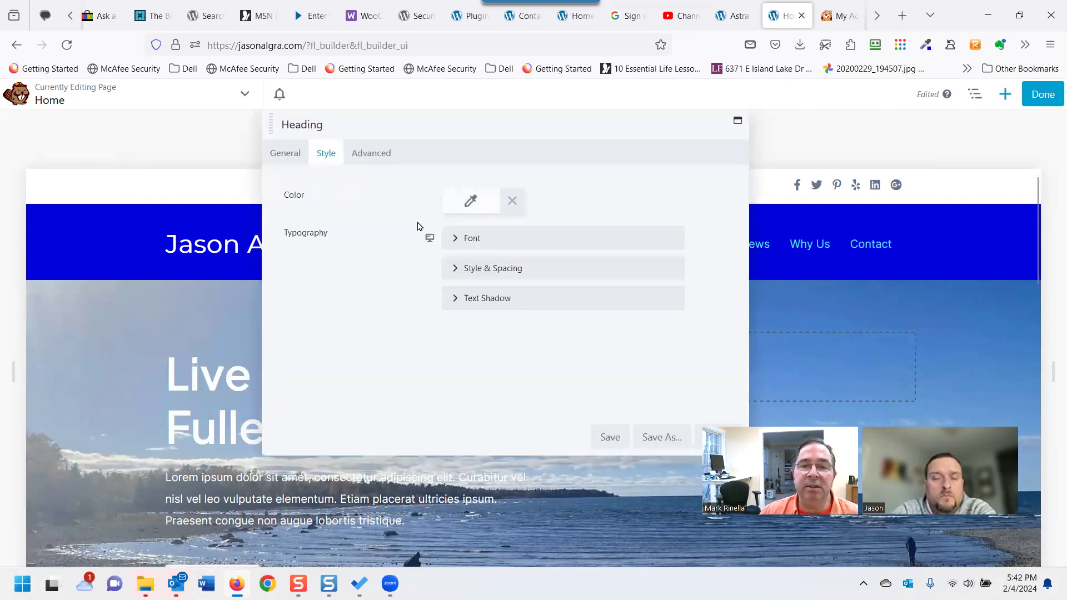
left_click(451, 240)
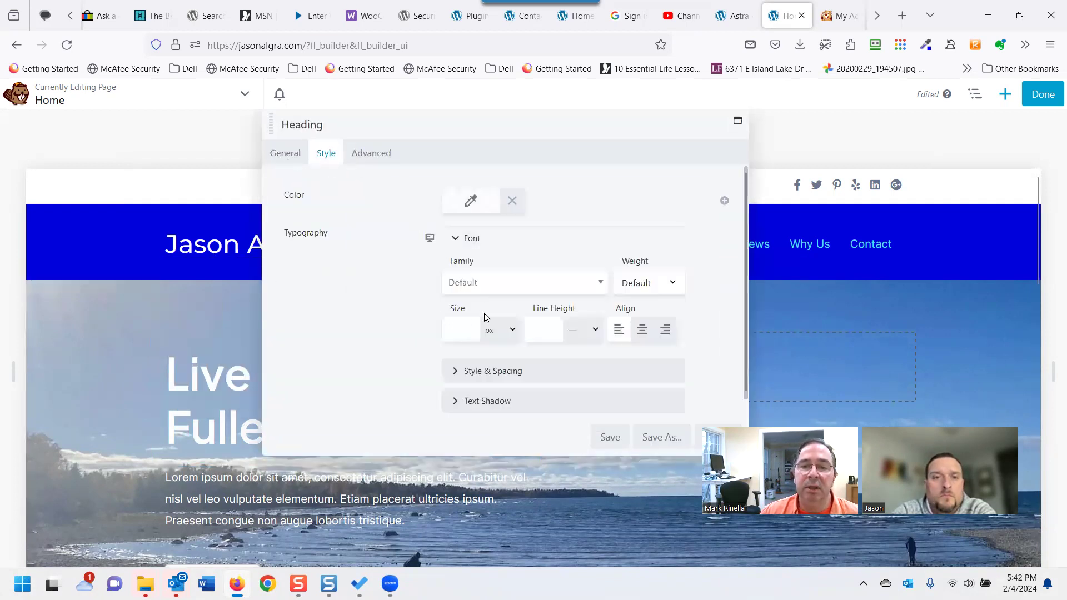
left_click(459, 331)
left_click_drag(453, 360, 561, 364)
left_click(603, 438)
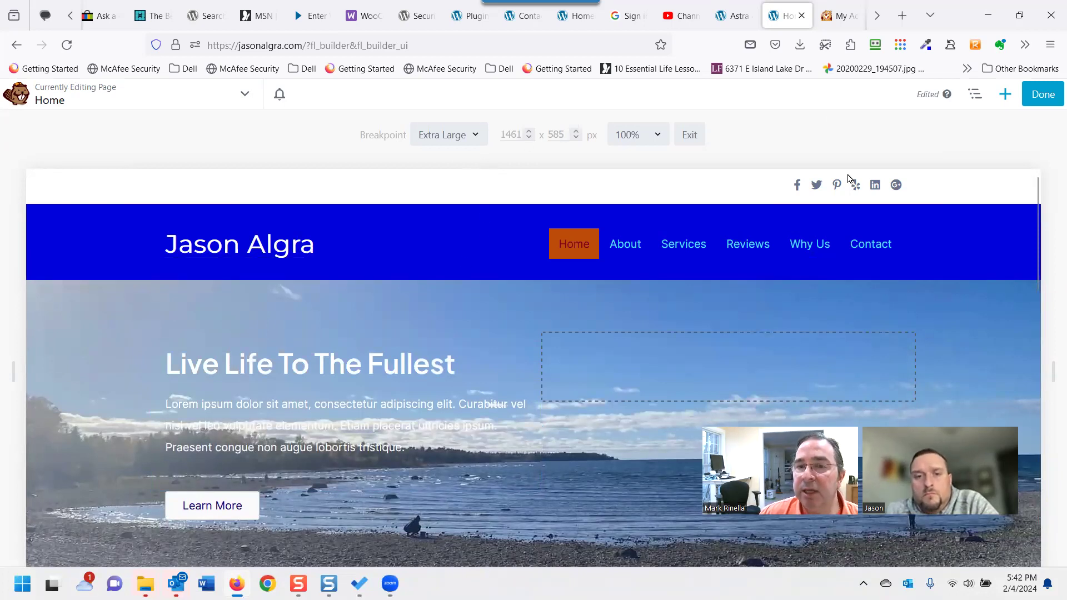
left_click(1047, 94)
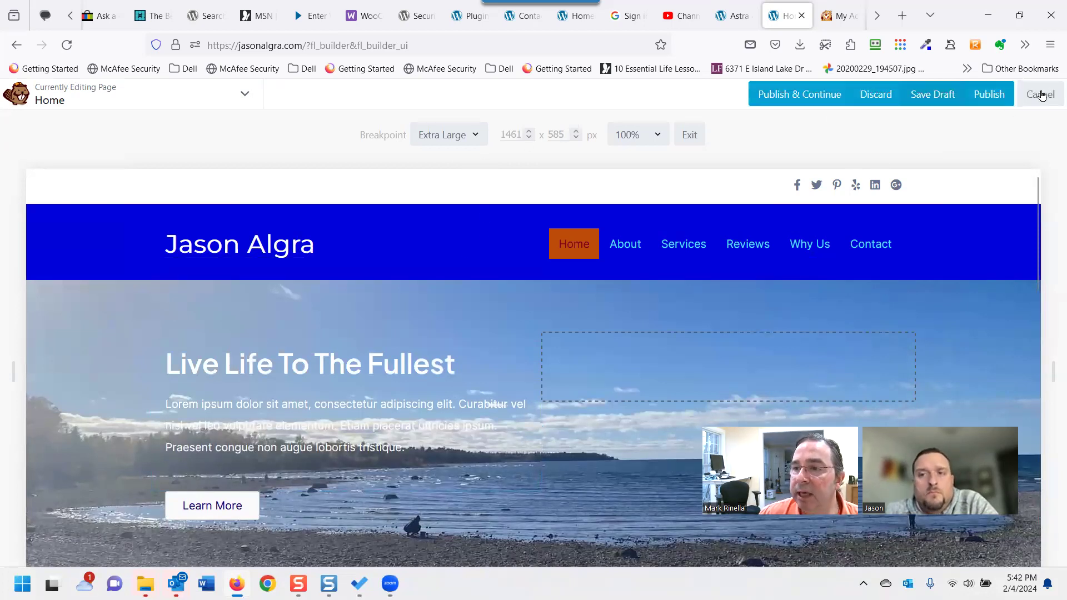
left_click(1006, 100)
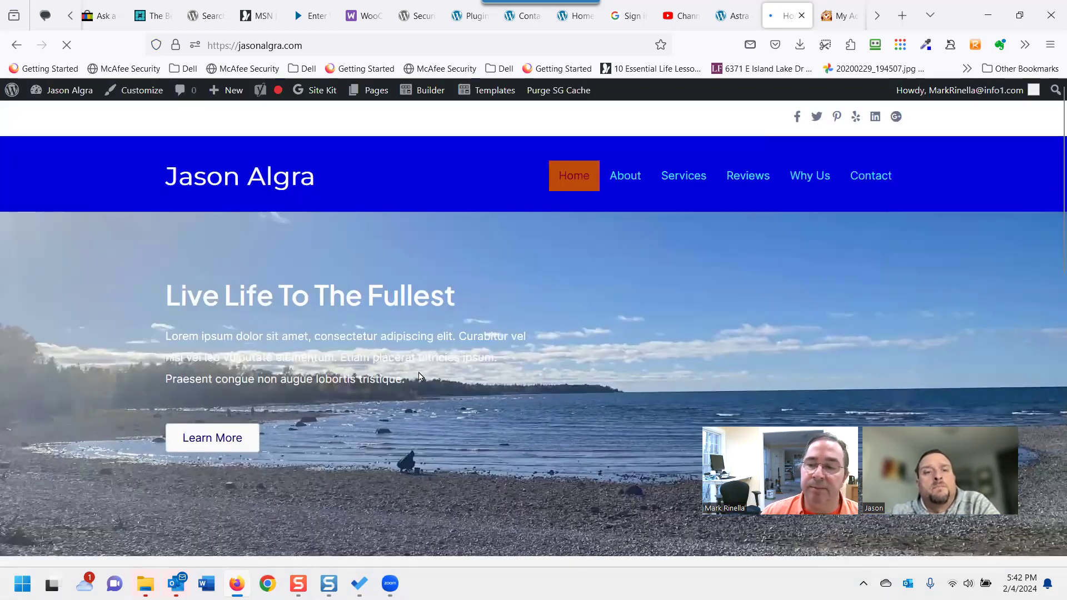
scroll(419, 376, "down", 3)
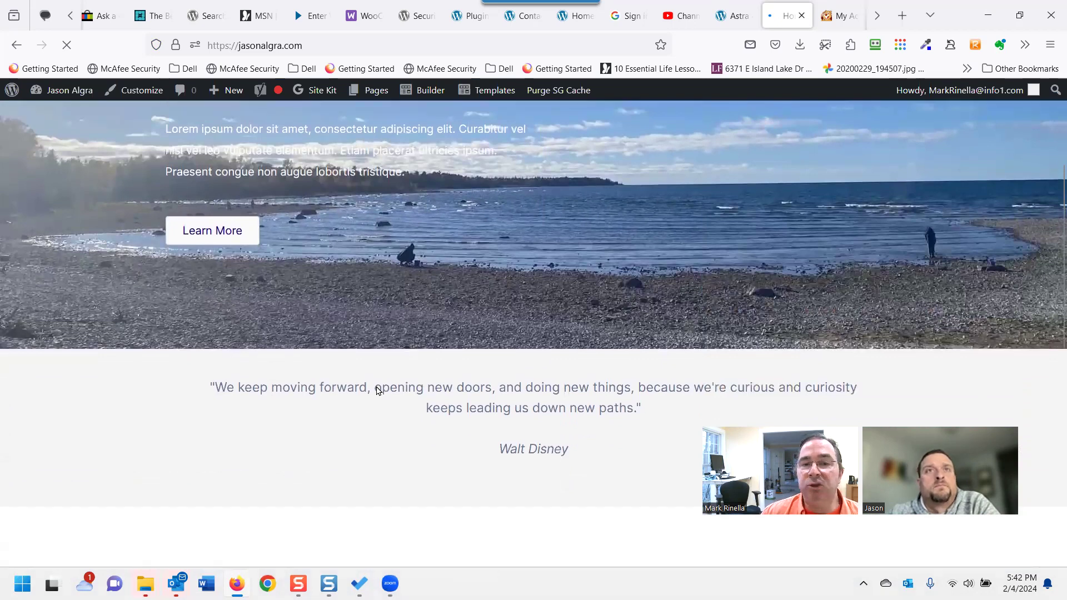
scroll(377, 390, "up", 3)
scroll(327, 403, "down", 1)
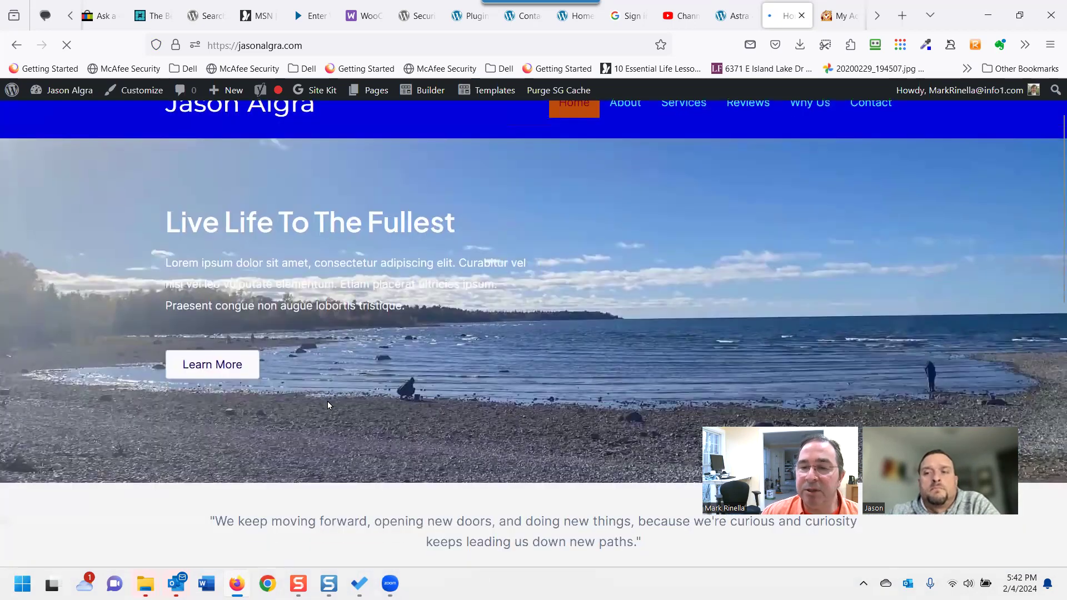
scroll(330, 397, "up", 1)
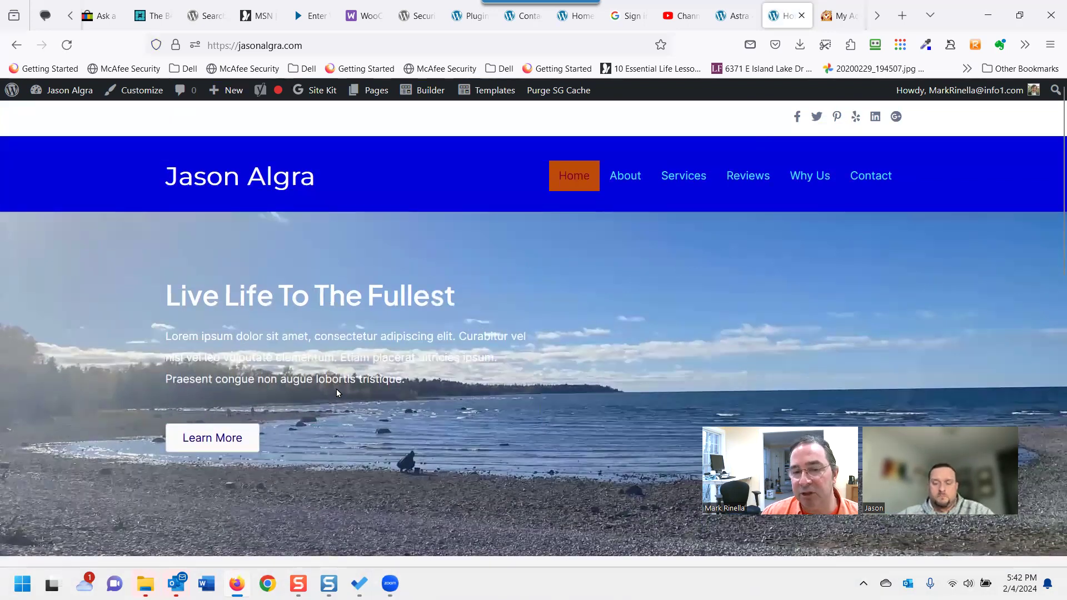
scroll(336, 390, "down", 1)
scroll(338, 390, "down", 4)
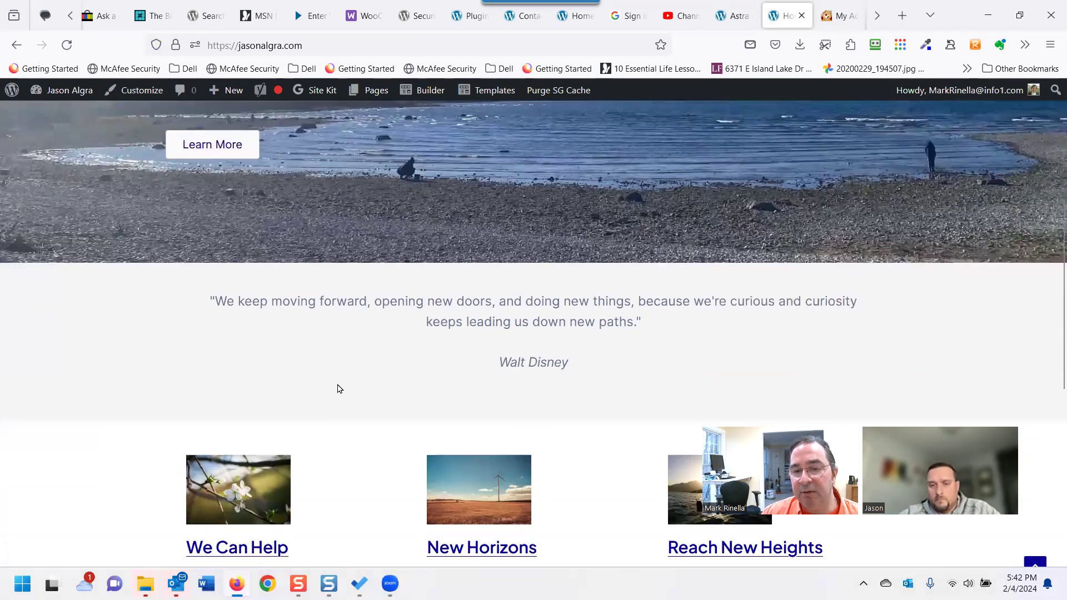
scroll(641, 404, "down", 5)
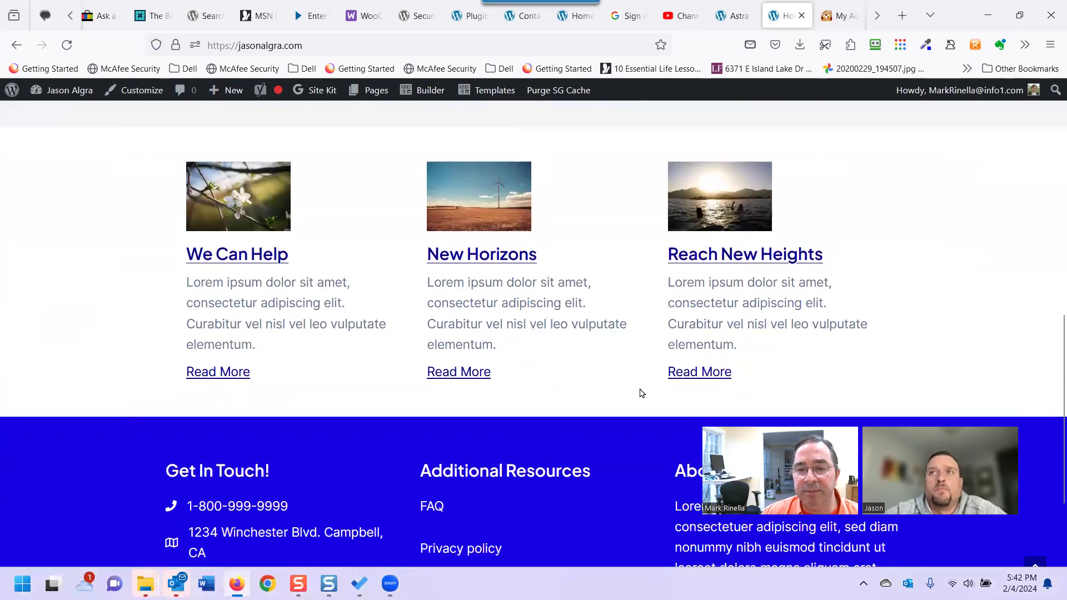
scroll(639, 386, "up", 8)
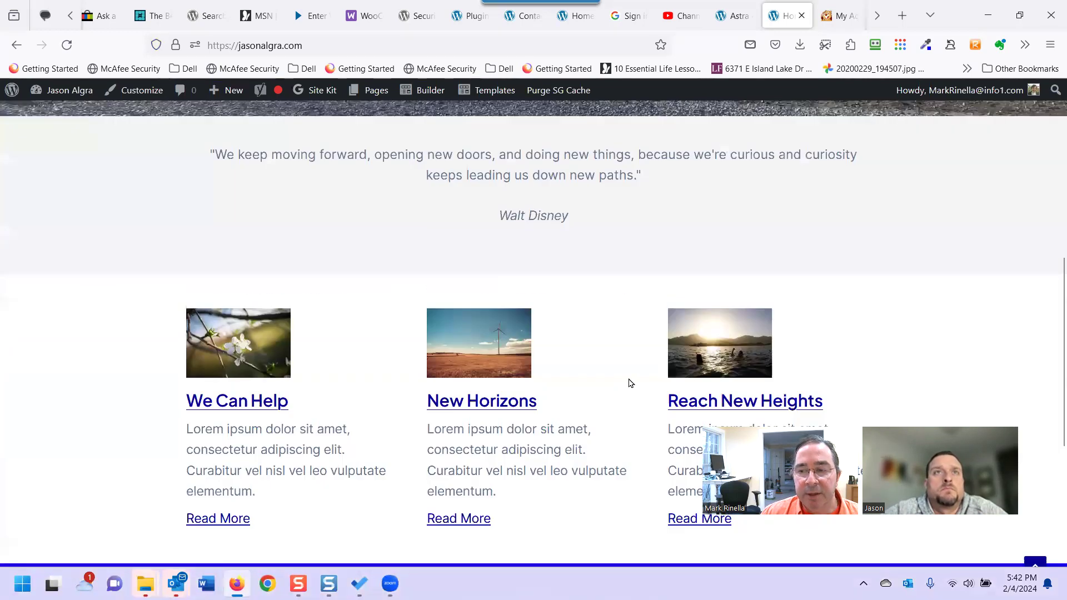
scroll(621, 378, "up", 2)
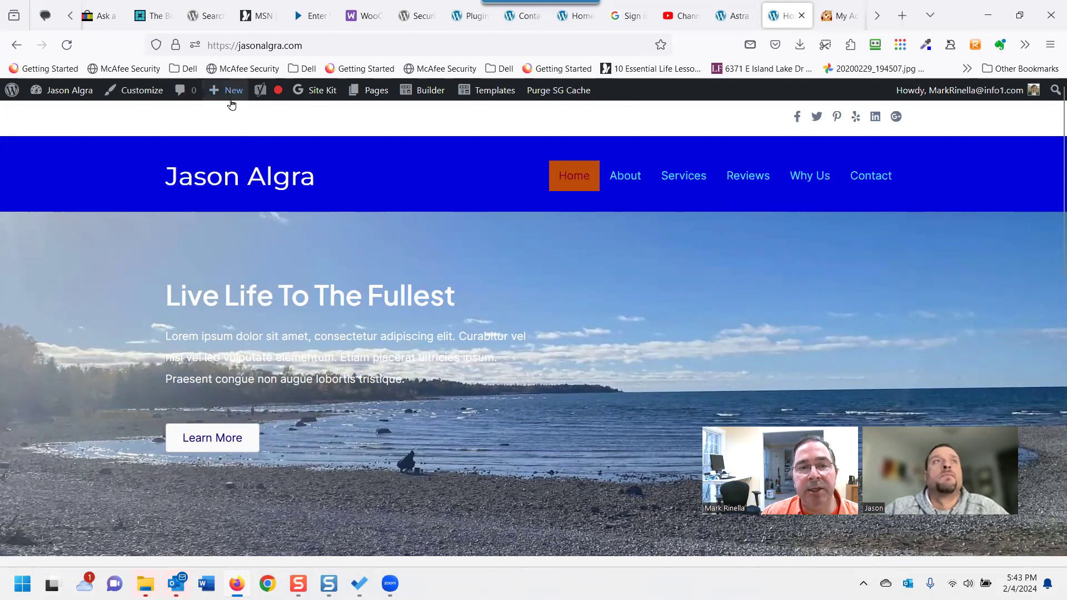
mouse_move(230, 101)
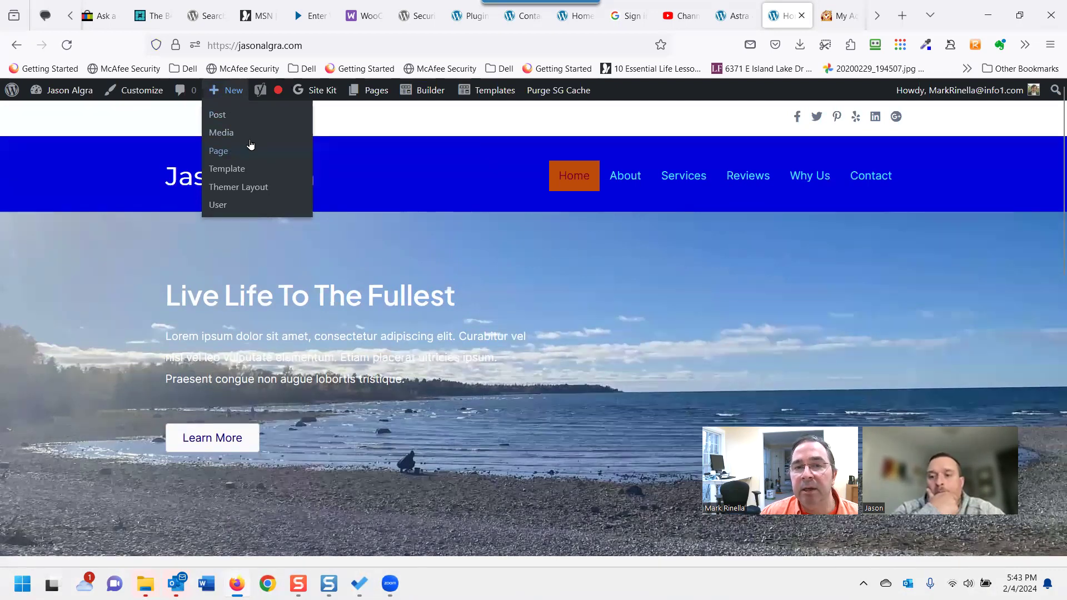
mouse_move(77, 101)
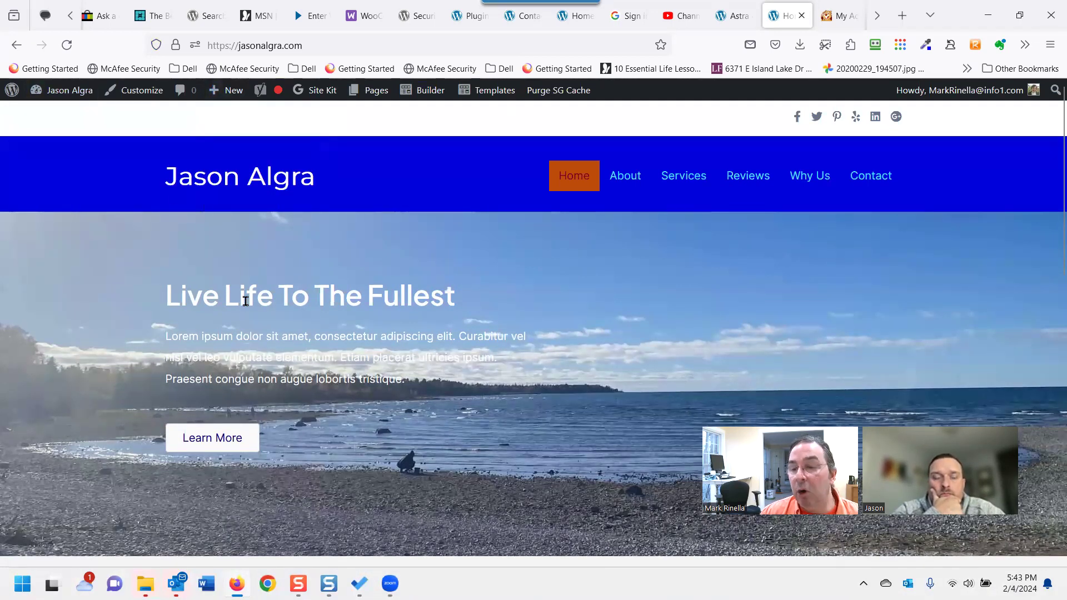
scroll(370, 383, "down", 1)
scroll(345, 355, "up", 1)
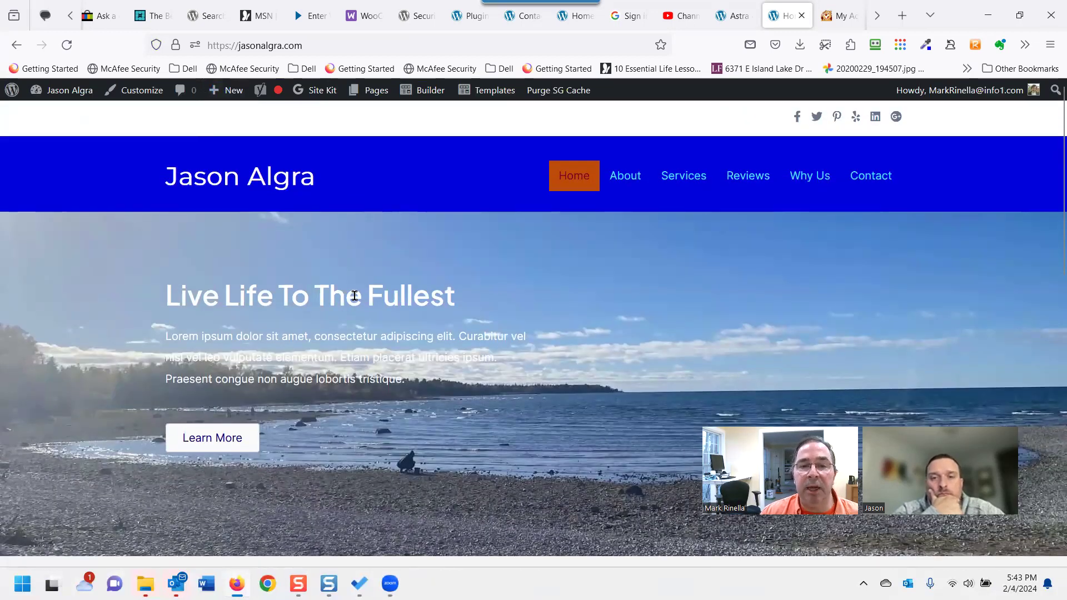
left_click_drag(366, 295, 451, 293)
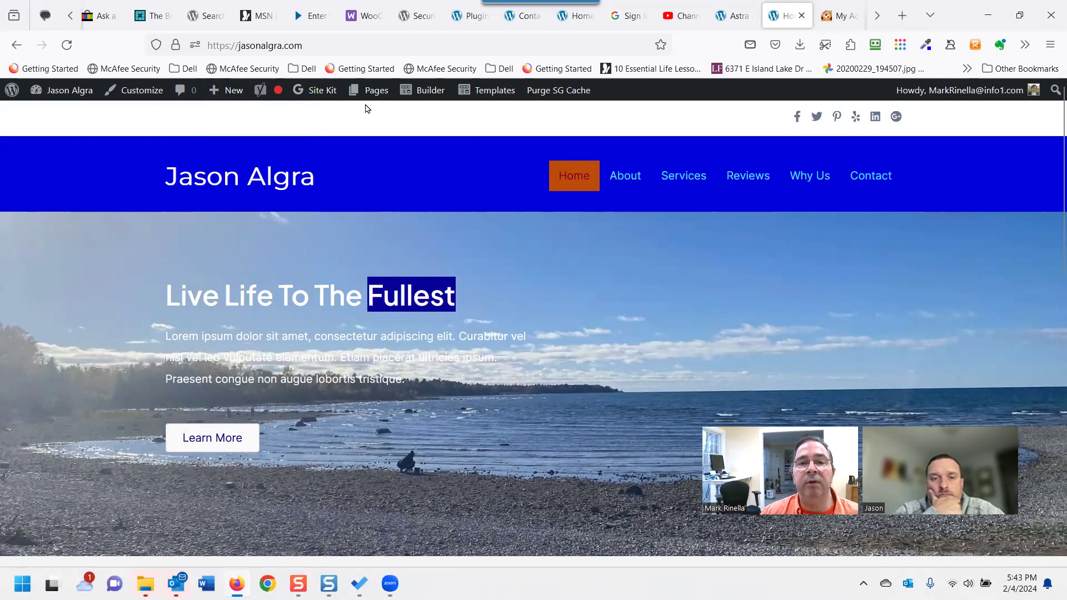
Open the Home page's edit screen from the admin bar and launch Beaver Builder.
left_click(381, 96)
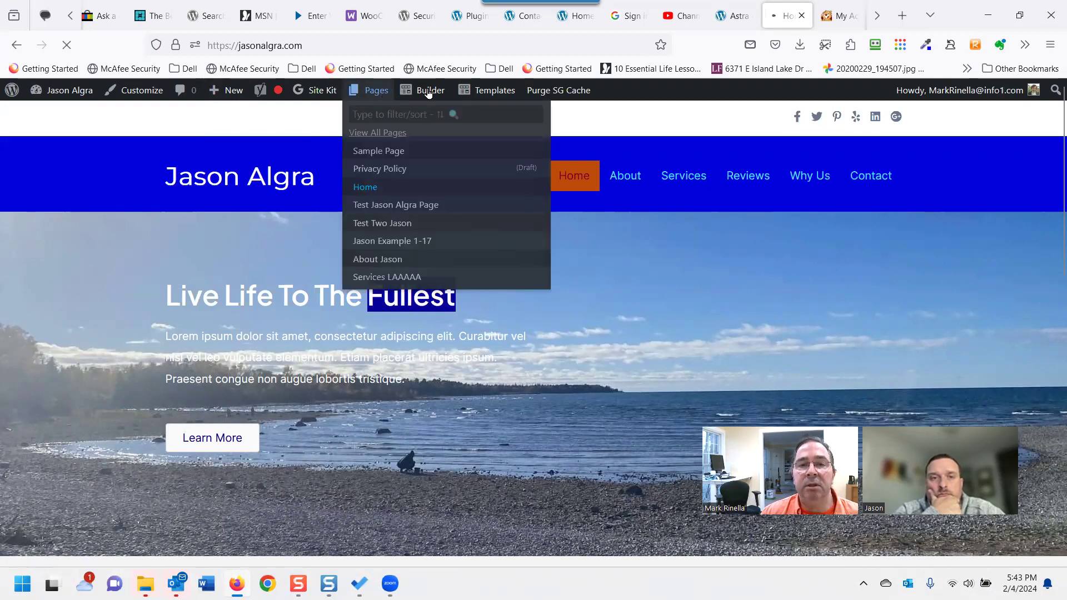
mouse_move(428, 92)
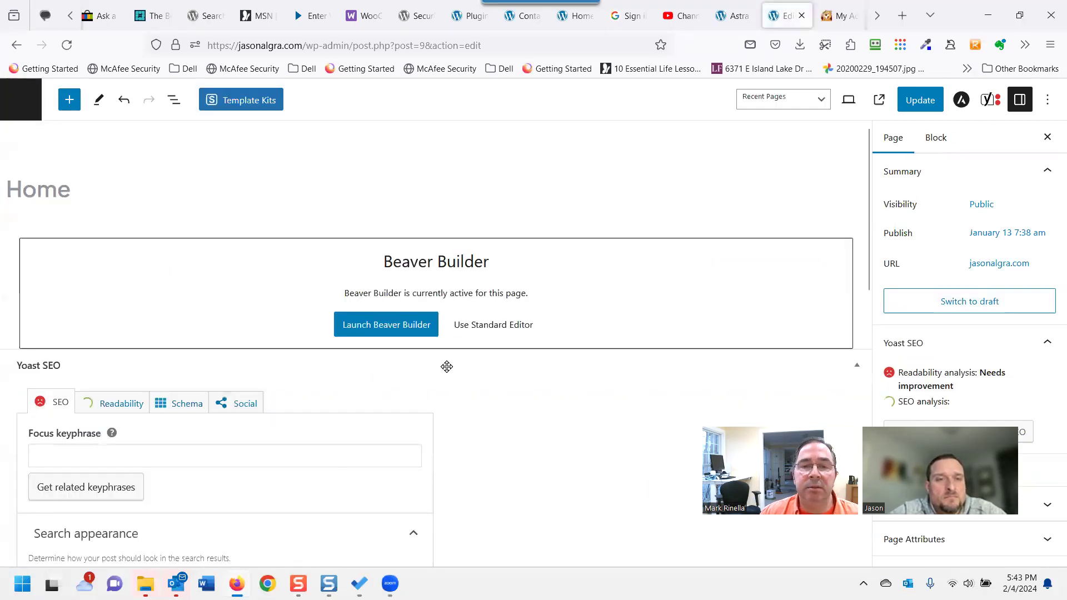
left_click(401, 330)
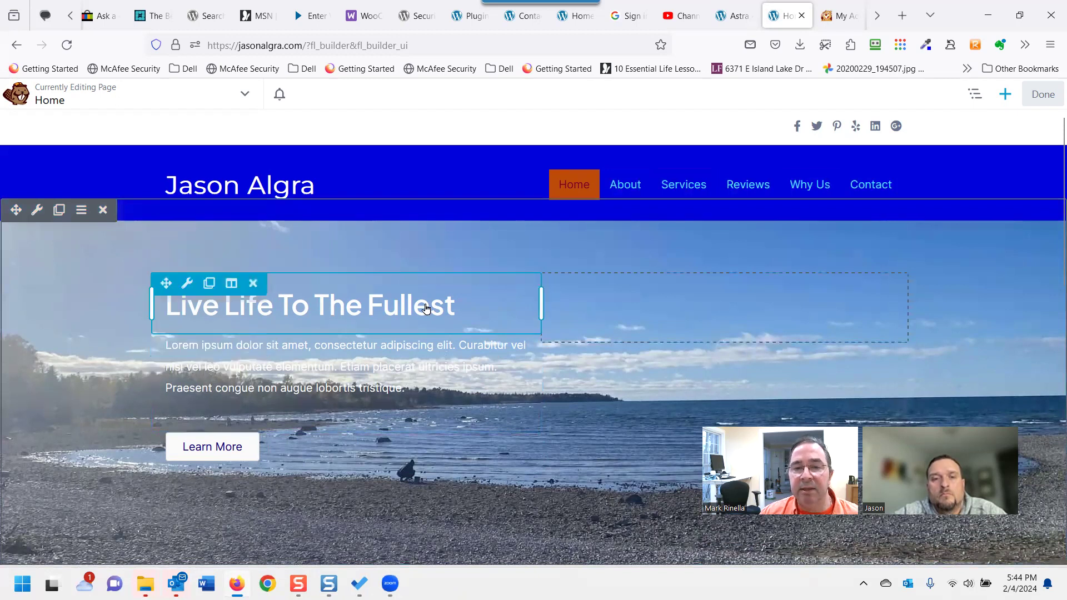
In the hero paragraph's text module, select the opening sentences to turn into a link.
left_click(403, 371)
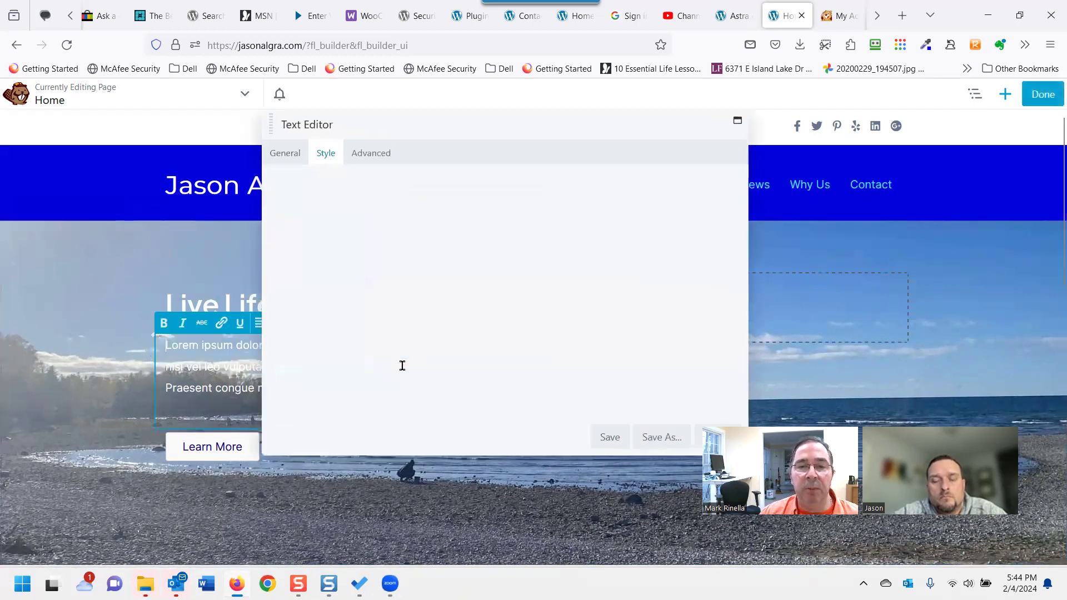
left_click(280, 159)
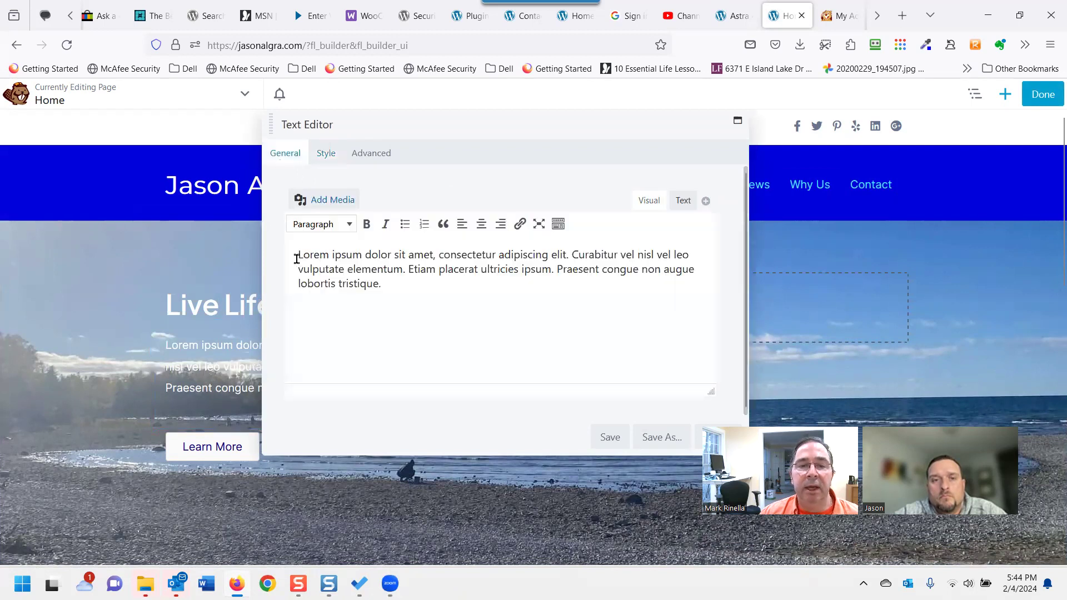
left_click_drag(296, 258, 426, 270)
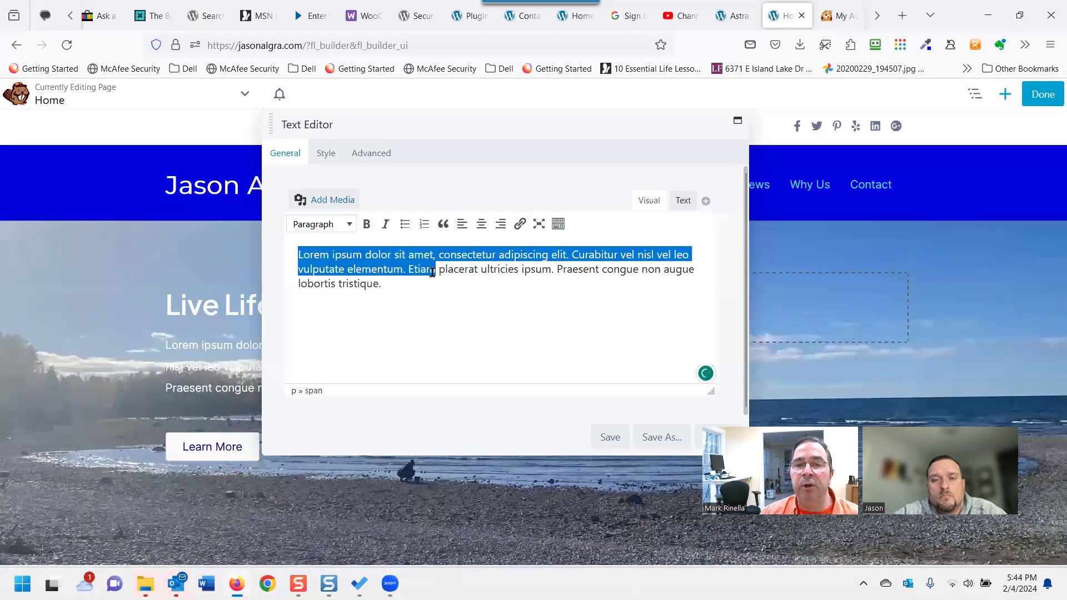
left_click(519, 224)
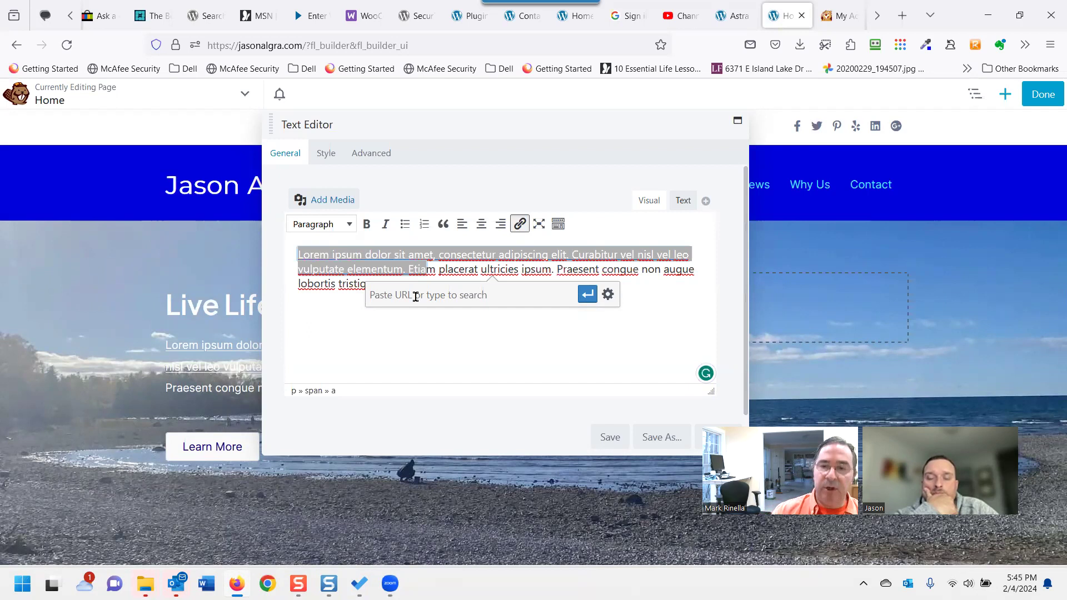
type("contact")
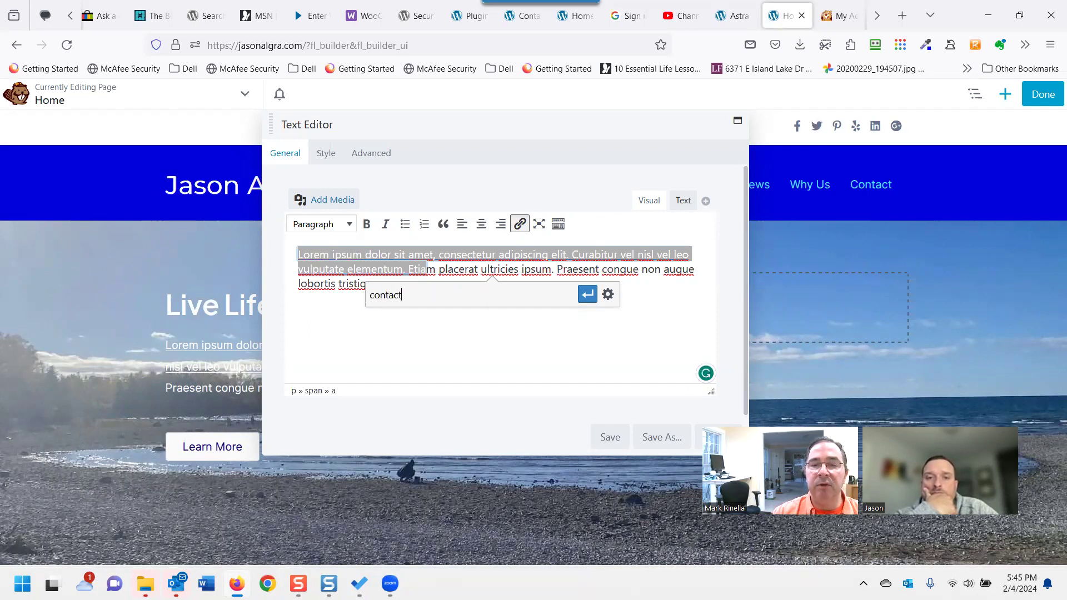
key("BackSpace")
key("BackSpace")
key("BackSpace")
type("services")
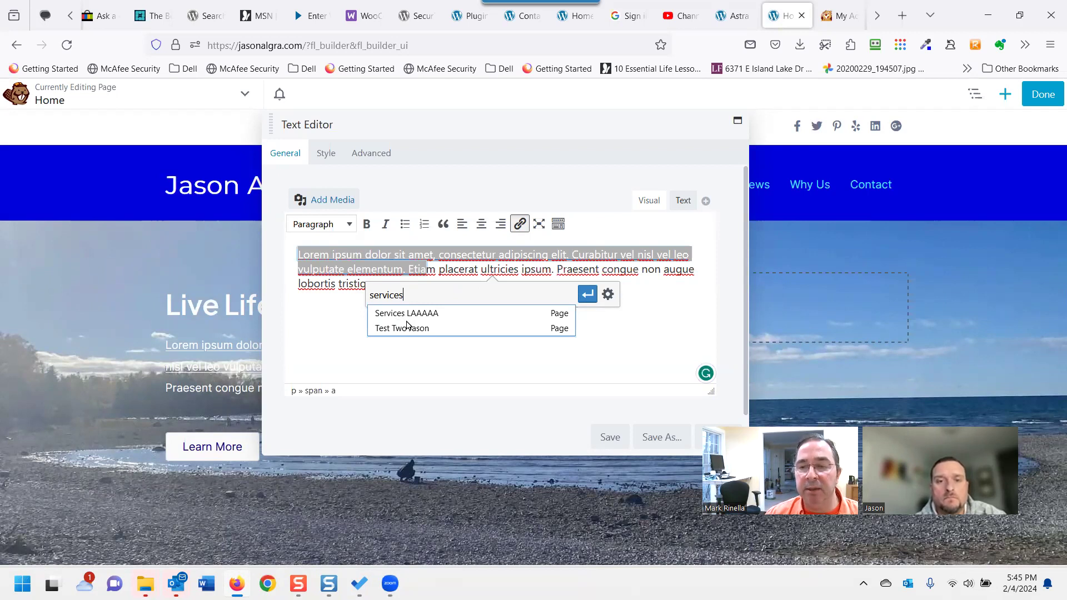
key("BackSpace")
key("BackSpace")
key("BackSpace")
key("BackSpace")
key("BackSpace")
key("BackSpace")
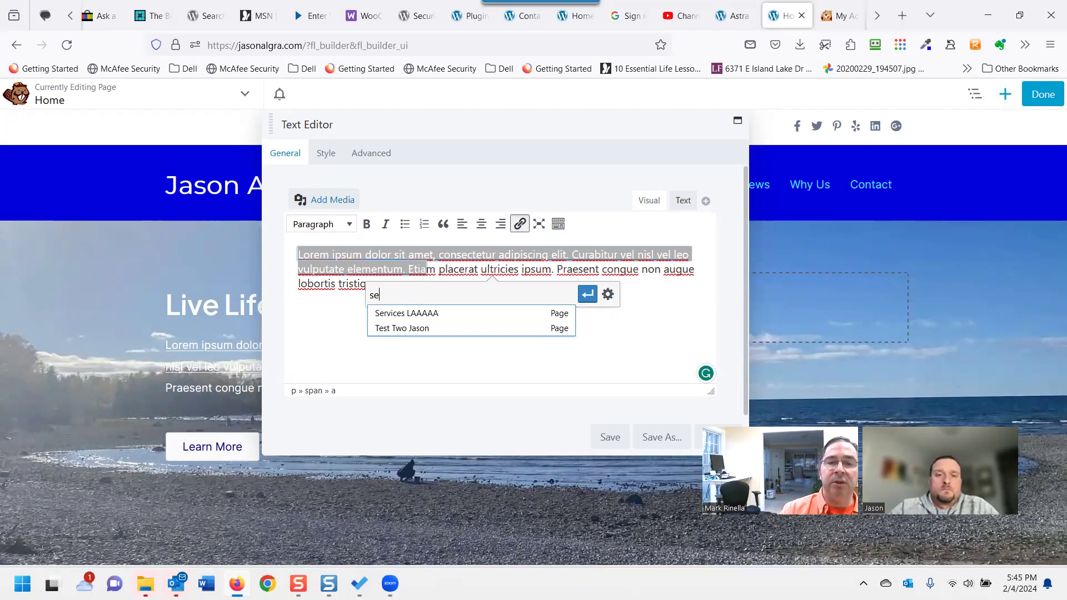
key("BackSpace")
key("BackSpace")
type("www,")
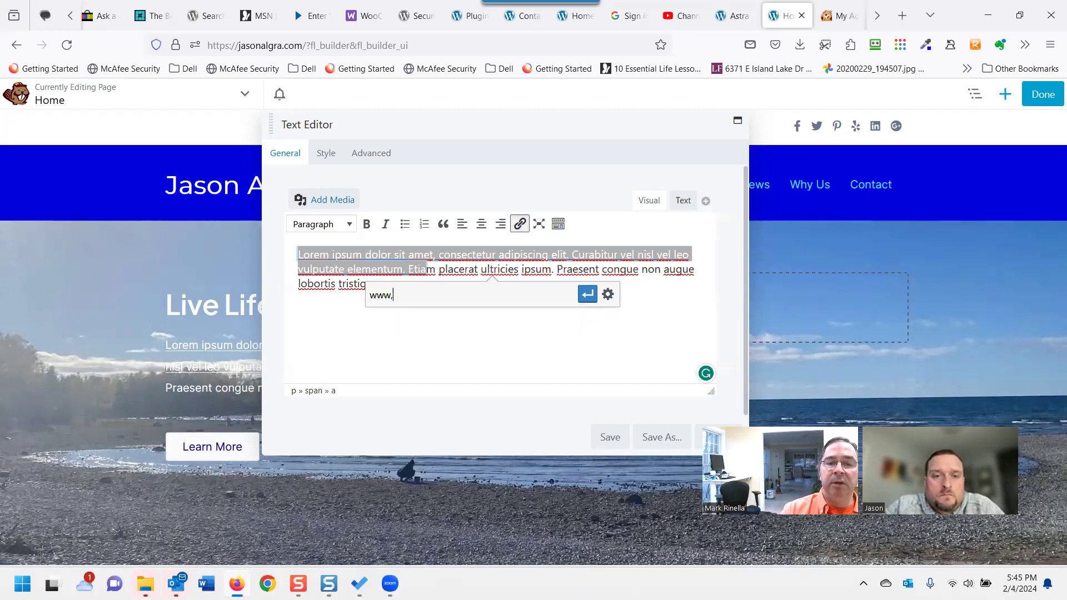
key("BackSpace")
type(".msn.com")
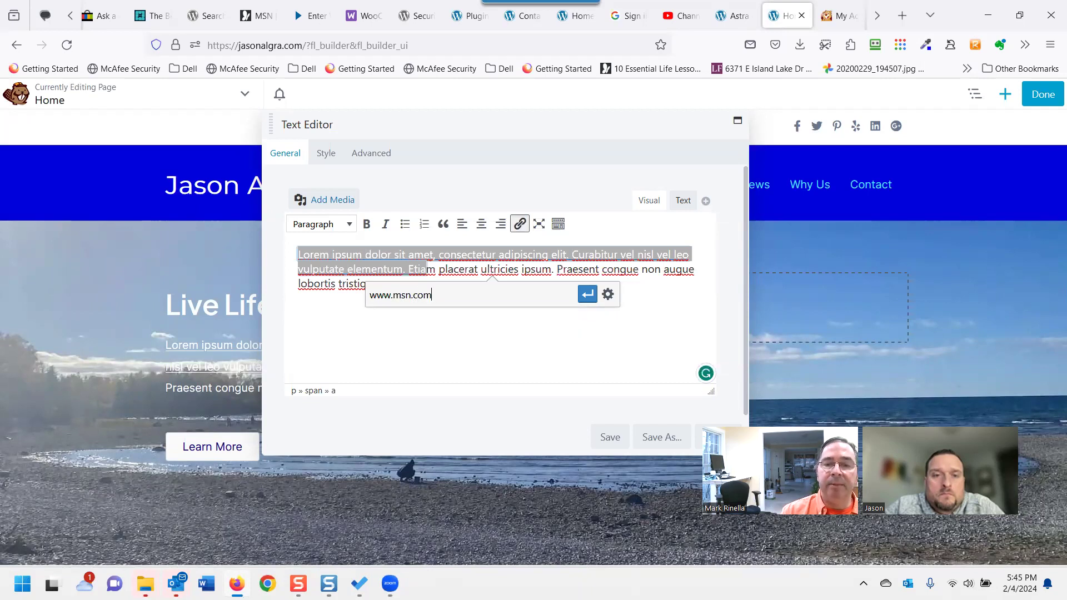
key("Return")
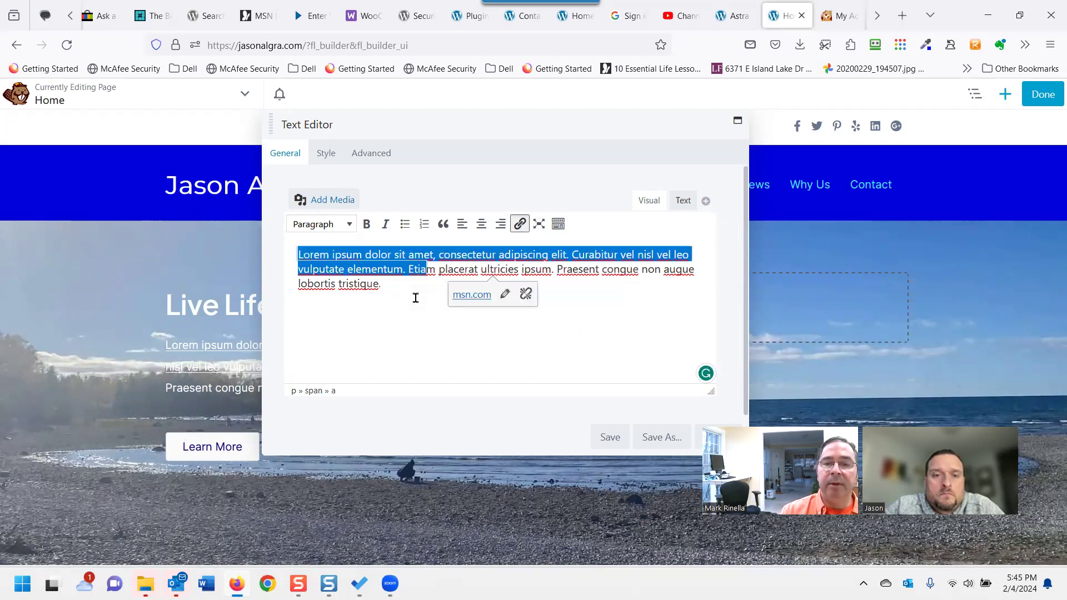
left_click(610, 436)
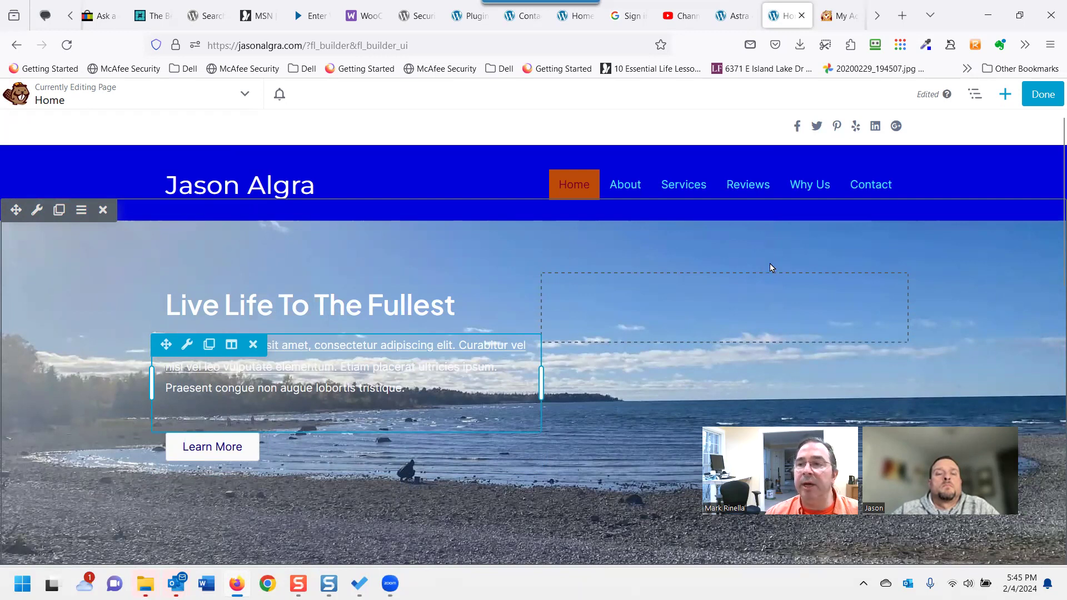
Publish the Home page and scroll the live page to check the underlined hero link.
left_click(1042, 94)
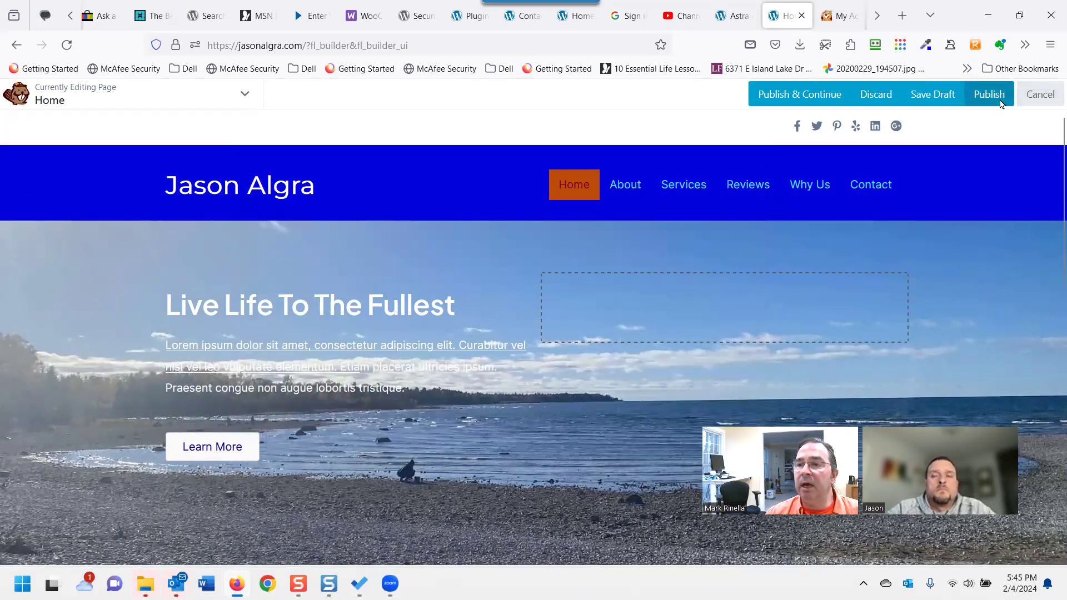
left_click(1000, 102)
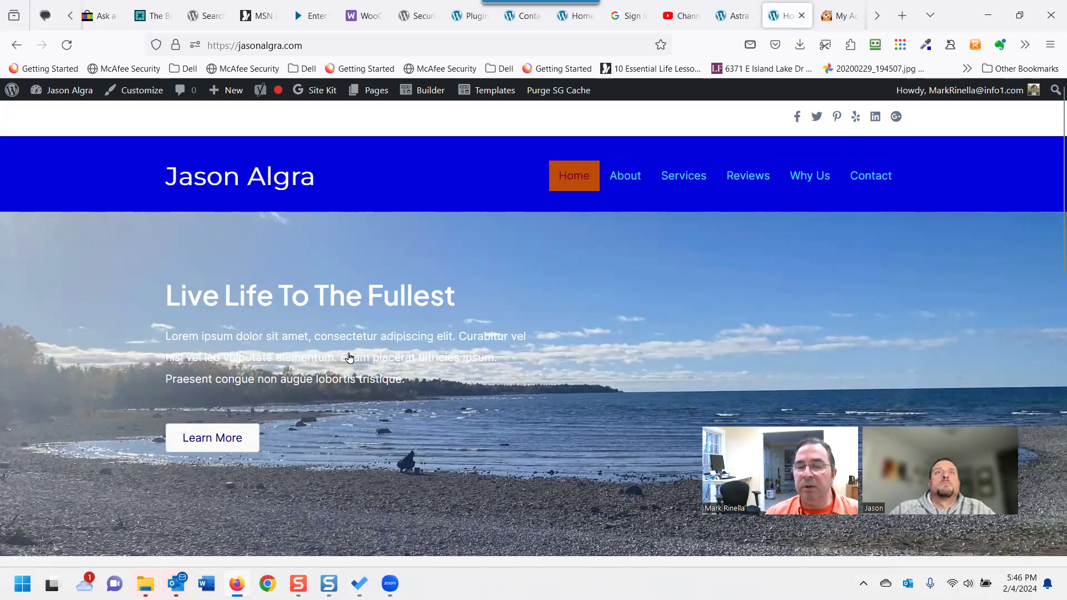
scroll(352, 369, "down", 5)
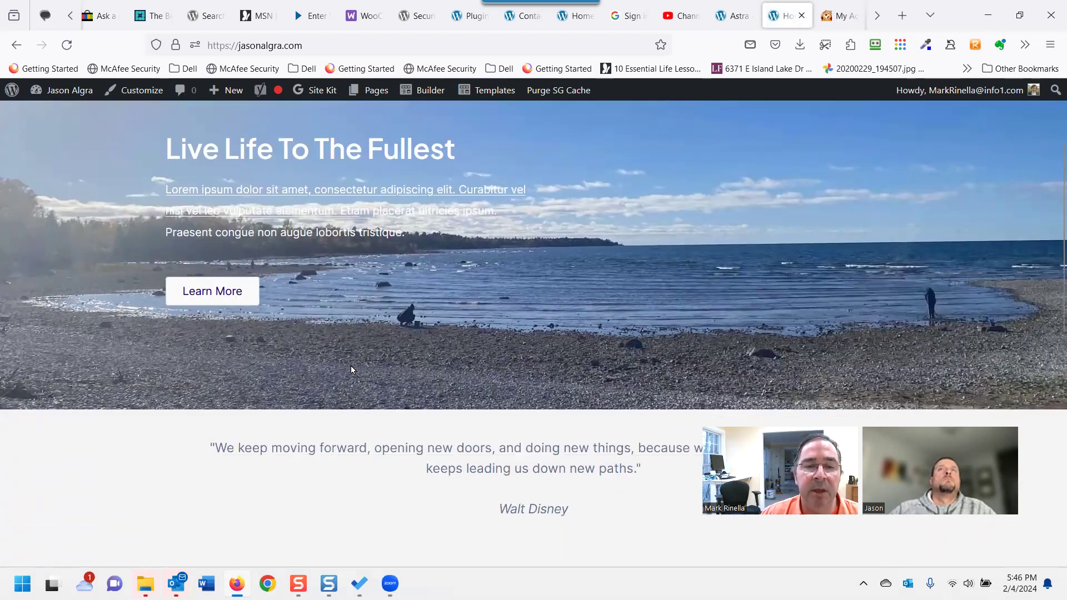
scroll(351, 370, "up", 3)
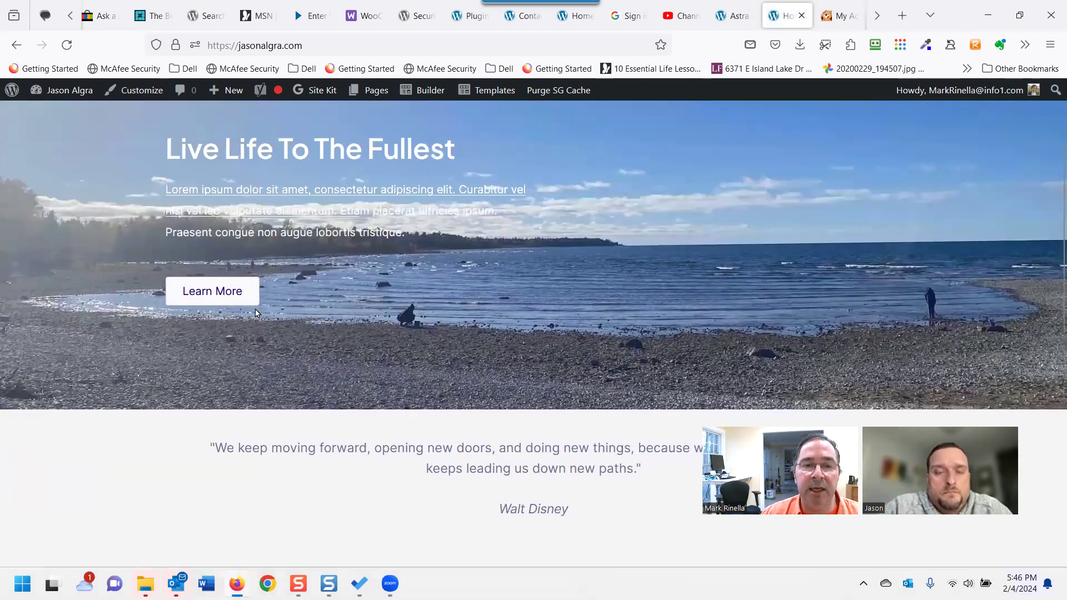
scroll(292, 353, "down", 1)
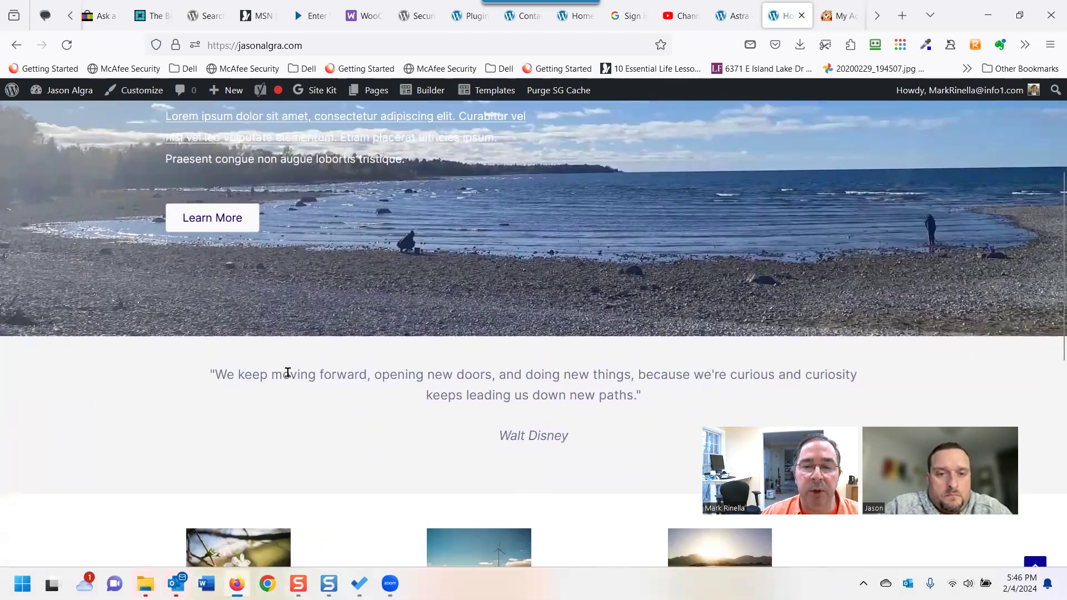
scroll(288, 372, "down", 5)
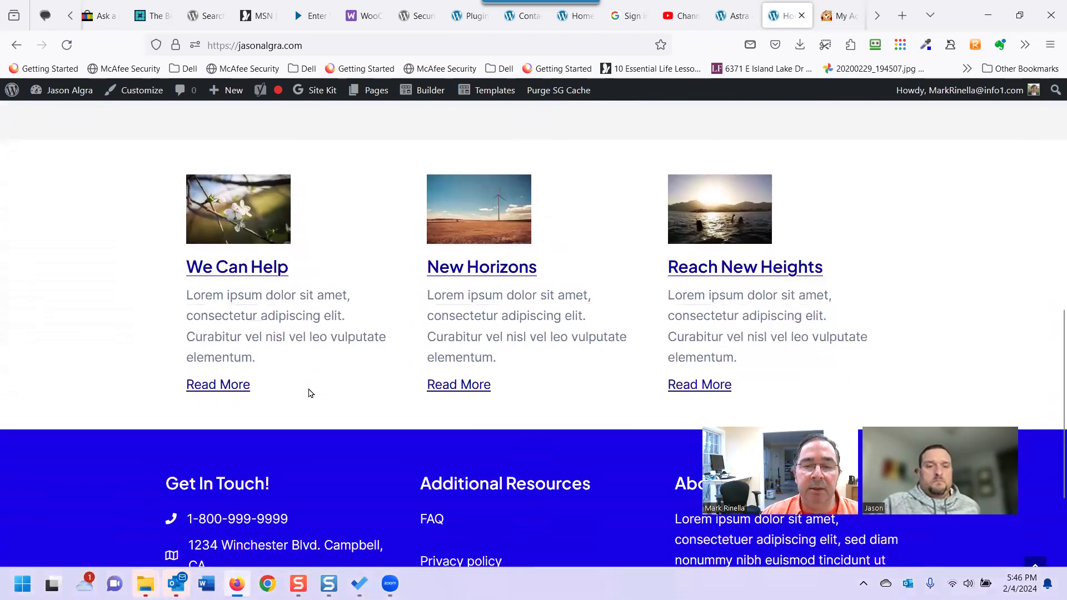
scroll(309, 392, "down", 2)
scroll(317, 389, "up", 3)
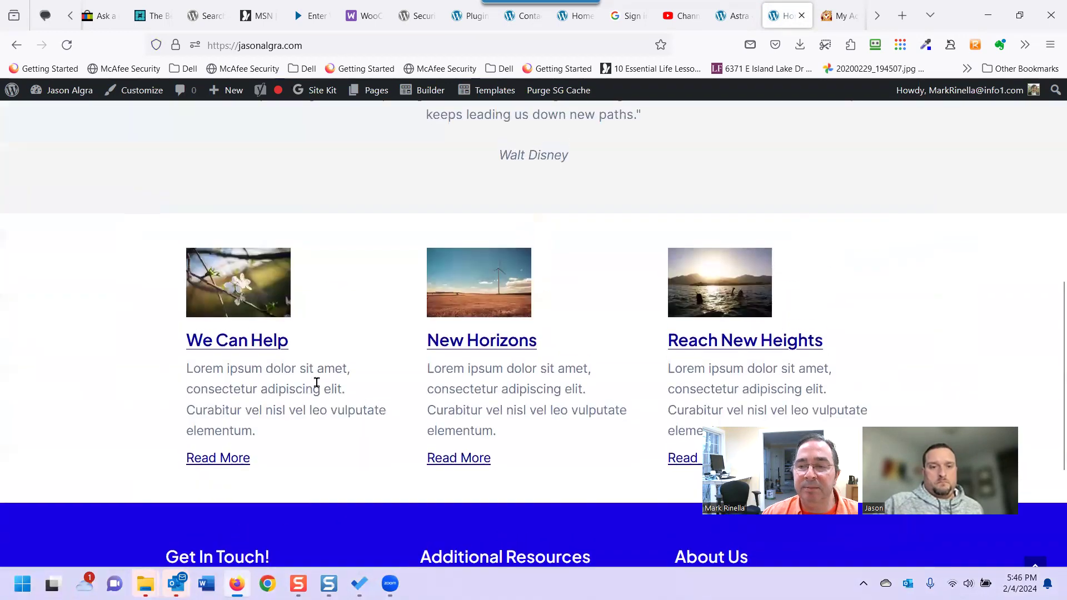
scroll(317, 383, "up", 6)
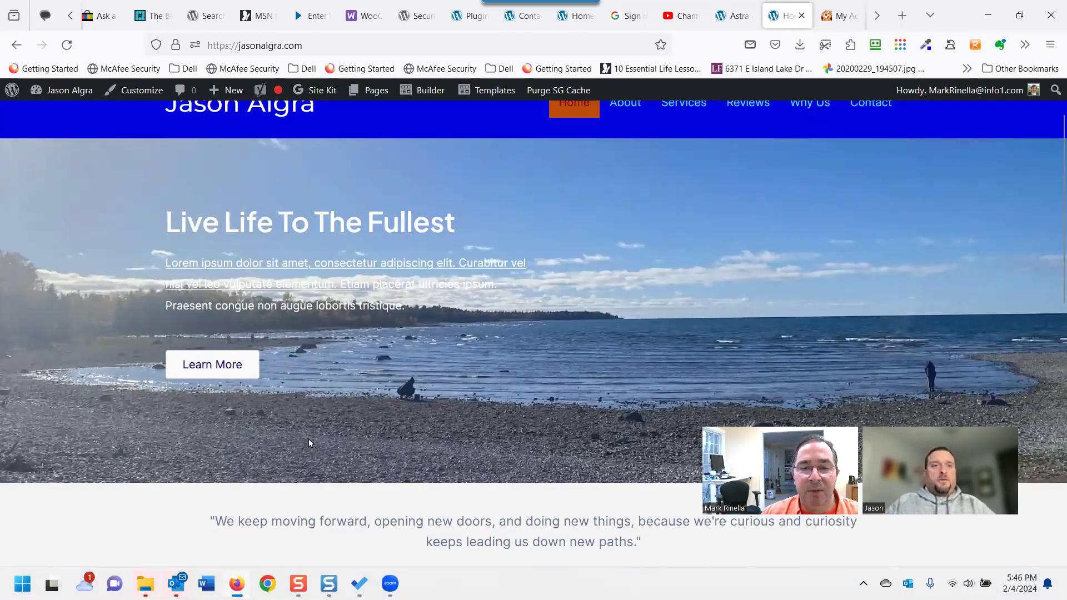
scroll(332, 429, "up", 2)
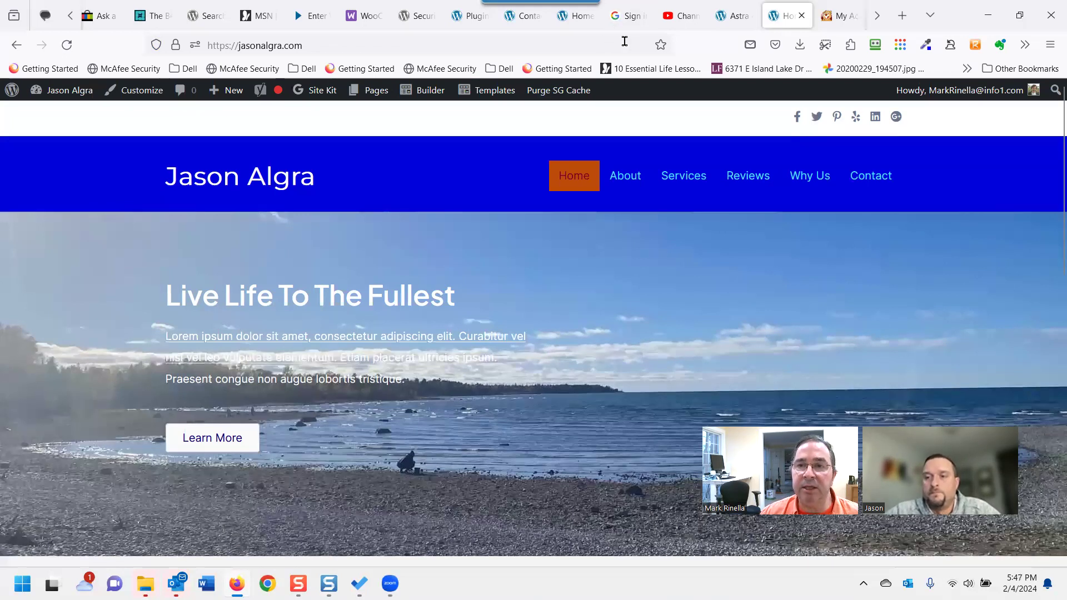
scroll(356, 278, "down", 5)
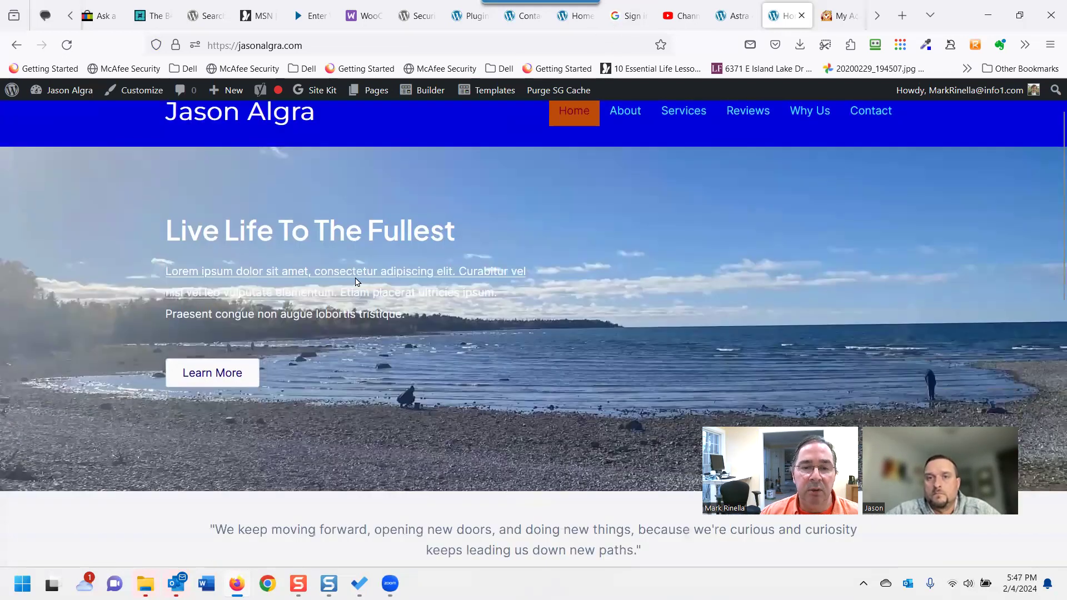
scroll(362, 330, "down", 3)
scroll(362, 328, "up", 6)
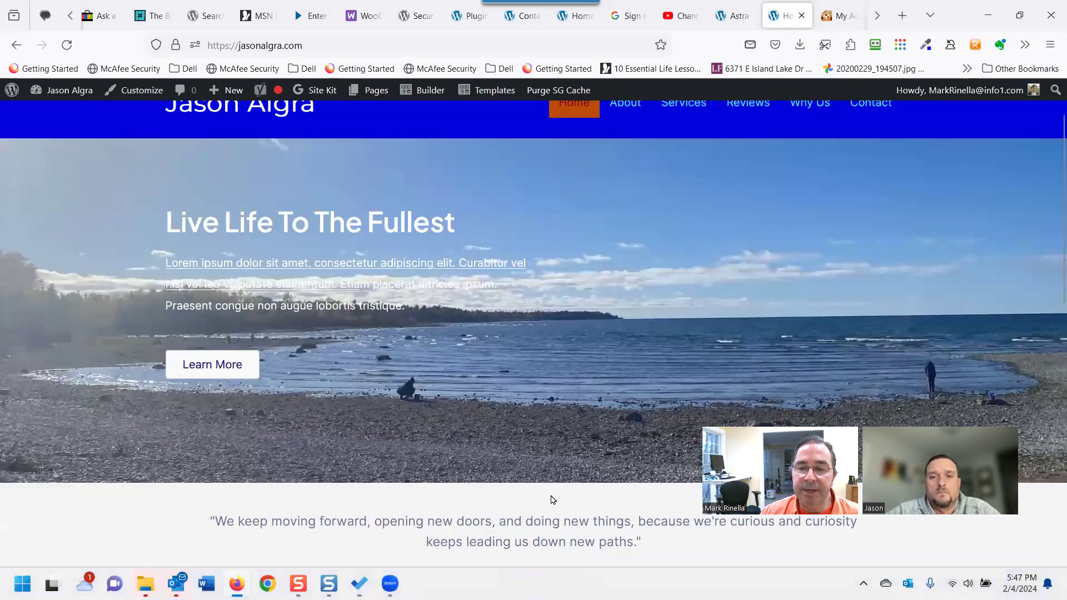